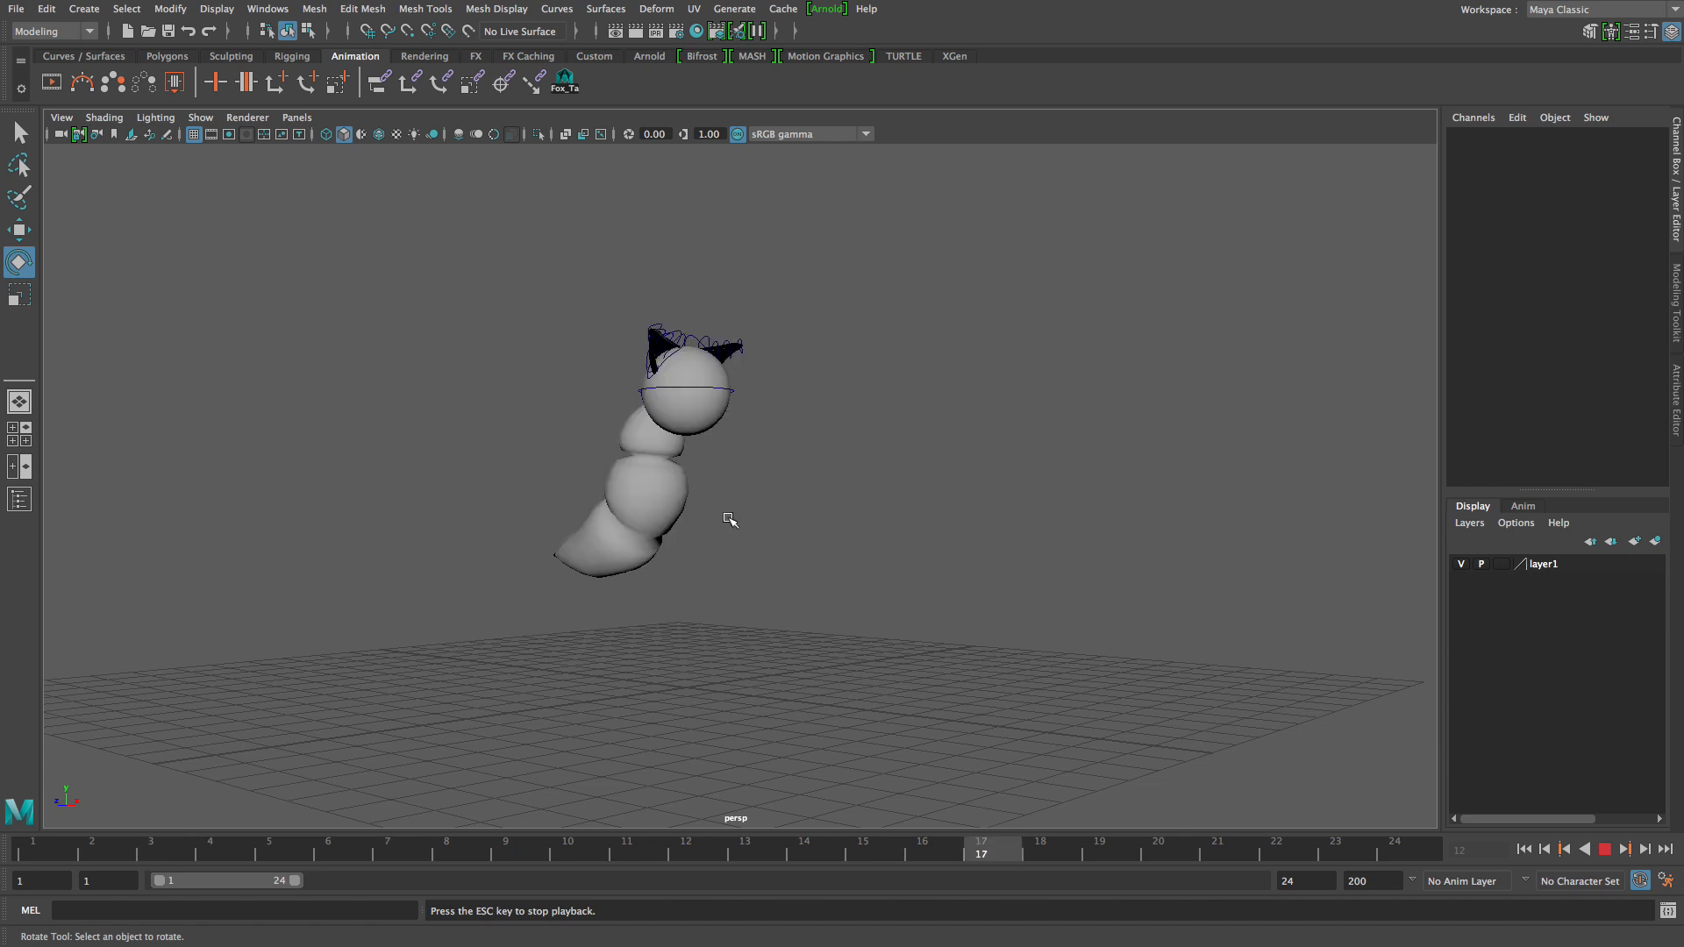
# Examine the playing fox bounce animation from several angles in the perspective view.
pyautogui.keyDown('alt'); pyautogui.moveTo(693, 478); pyautogui.dragTo(587, 448, button='right'); pyautogui.keyUp('alt')
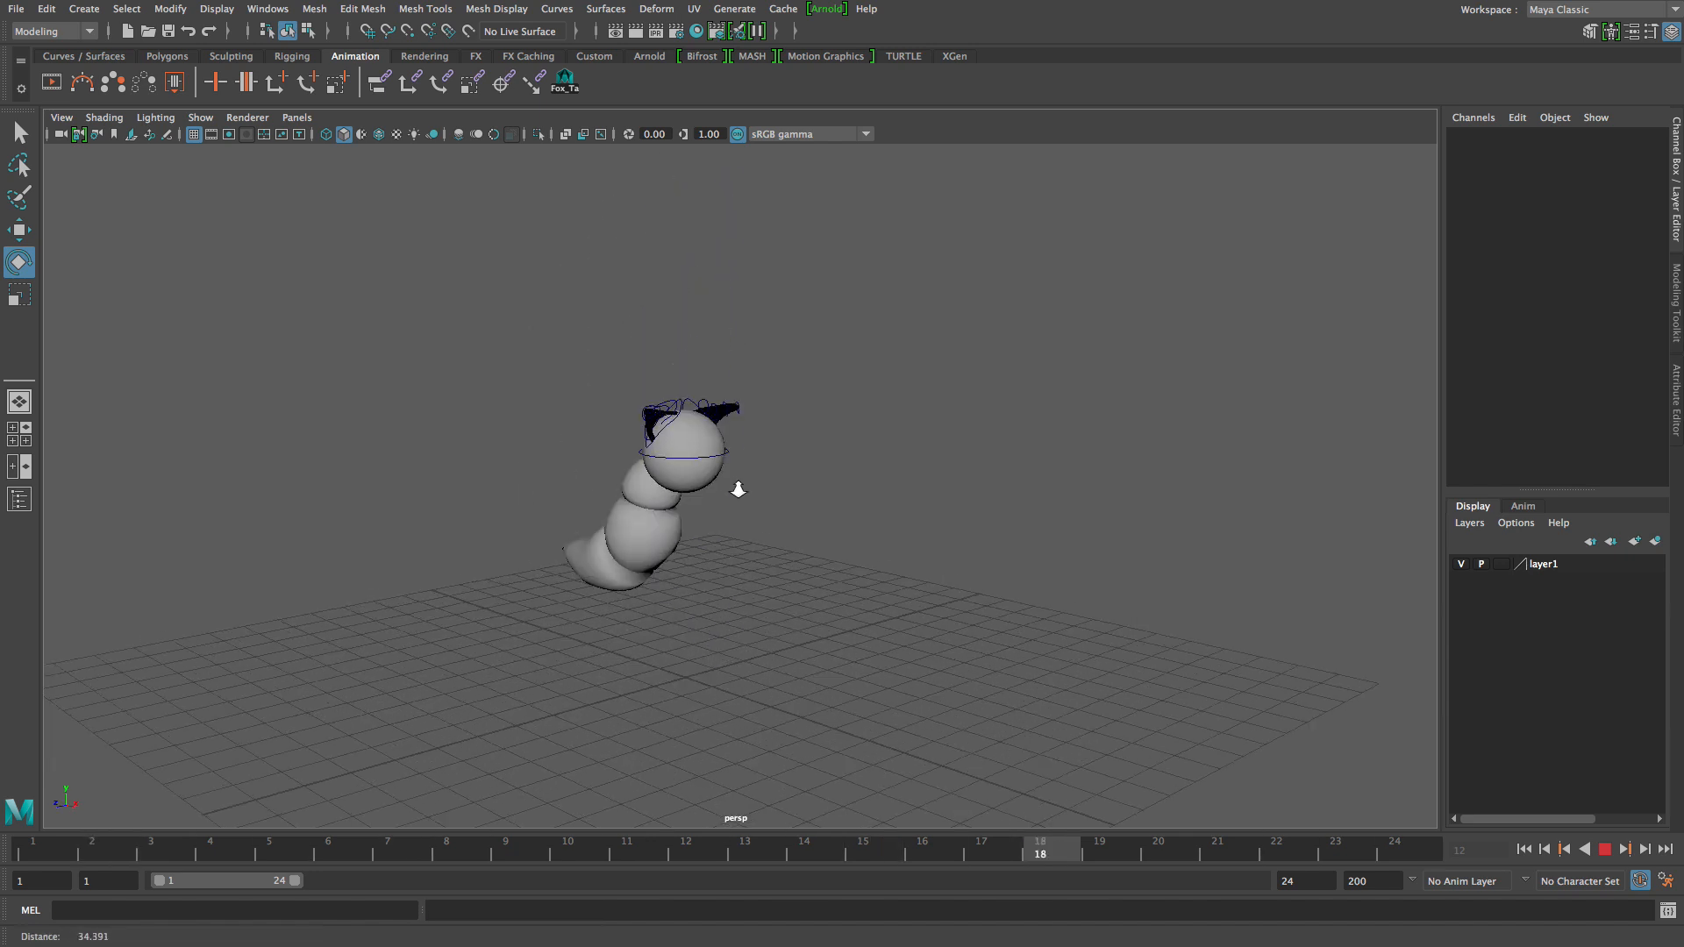
pyautogui.keyDown('alt'); pyautogui.moveTo(812, 500); pyautogui.dragTo(764, 528); pyautogui.keyUp('alt')
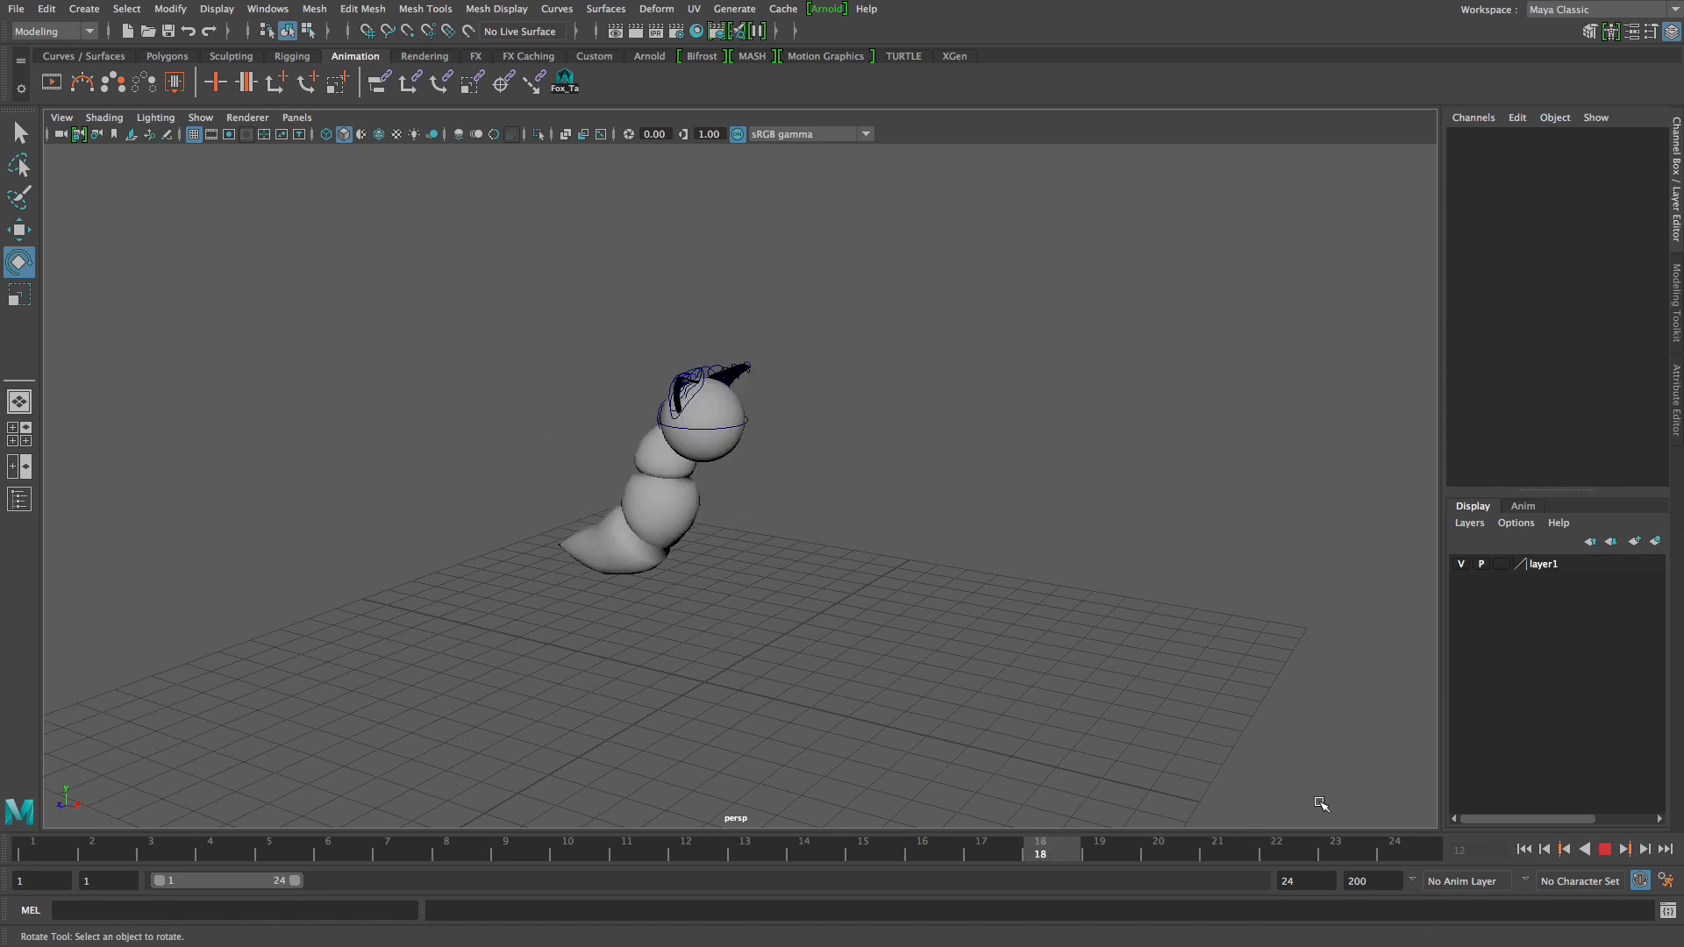
pyautogui.keyDown('alt'); pyautogui.moveTo(1380, 813); pyautogui.dragTo(1133, 696); pyautogui.keyUp('alt')
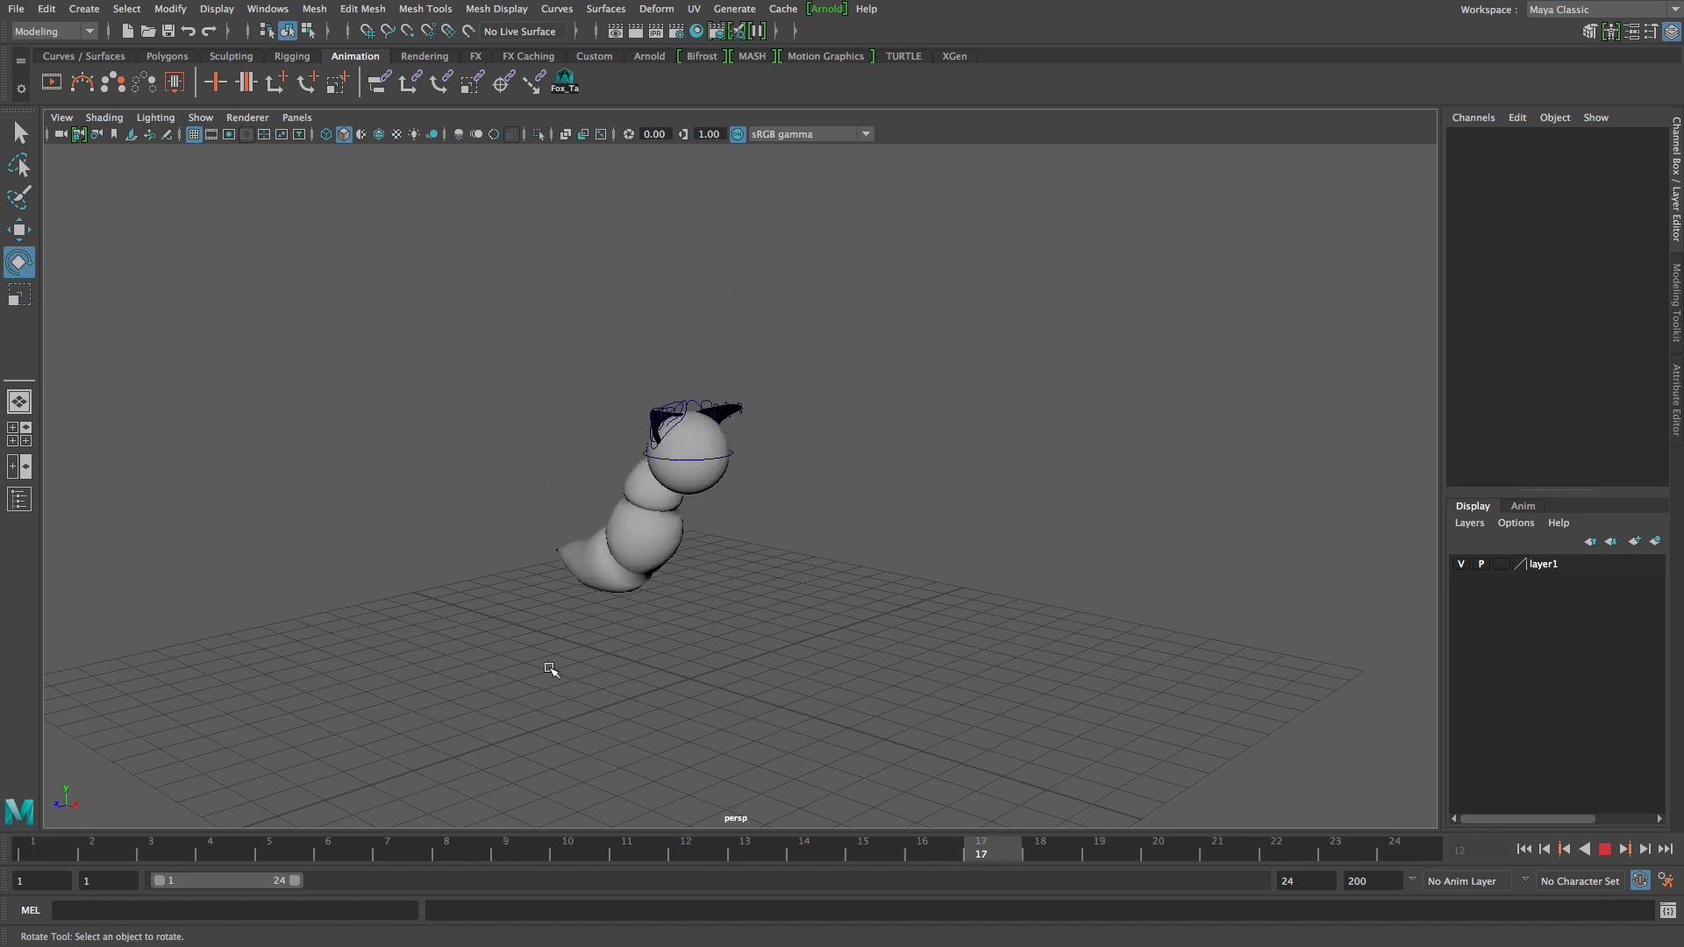
pyautogui.keyDown('alt'); pyautogui.moveTo(530, 684); pyautogui.dragTo(635, 650); pyautogui.keyUp('alt')
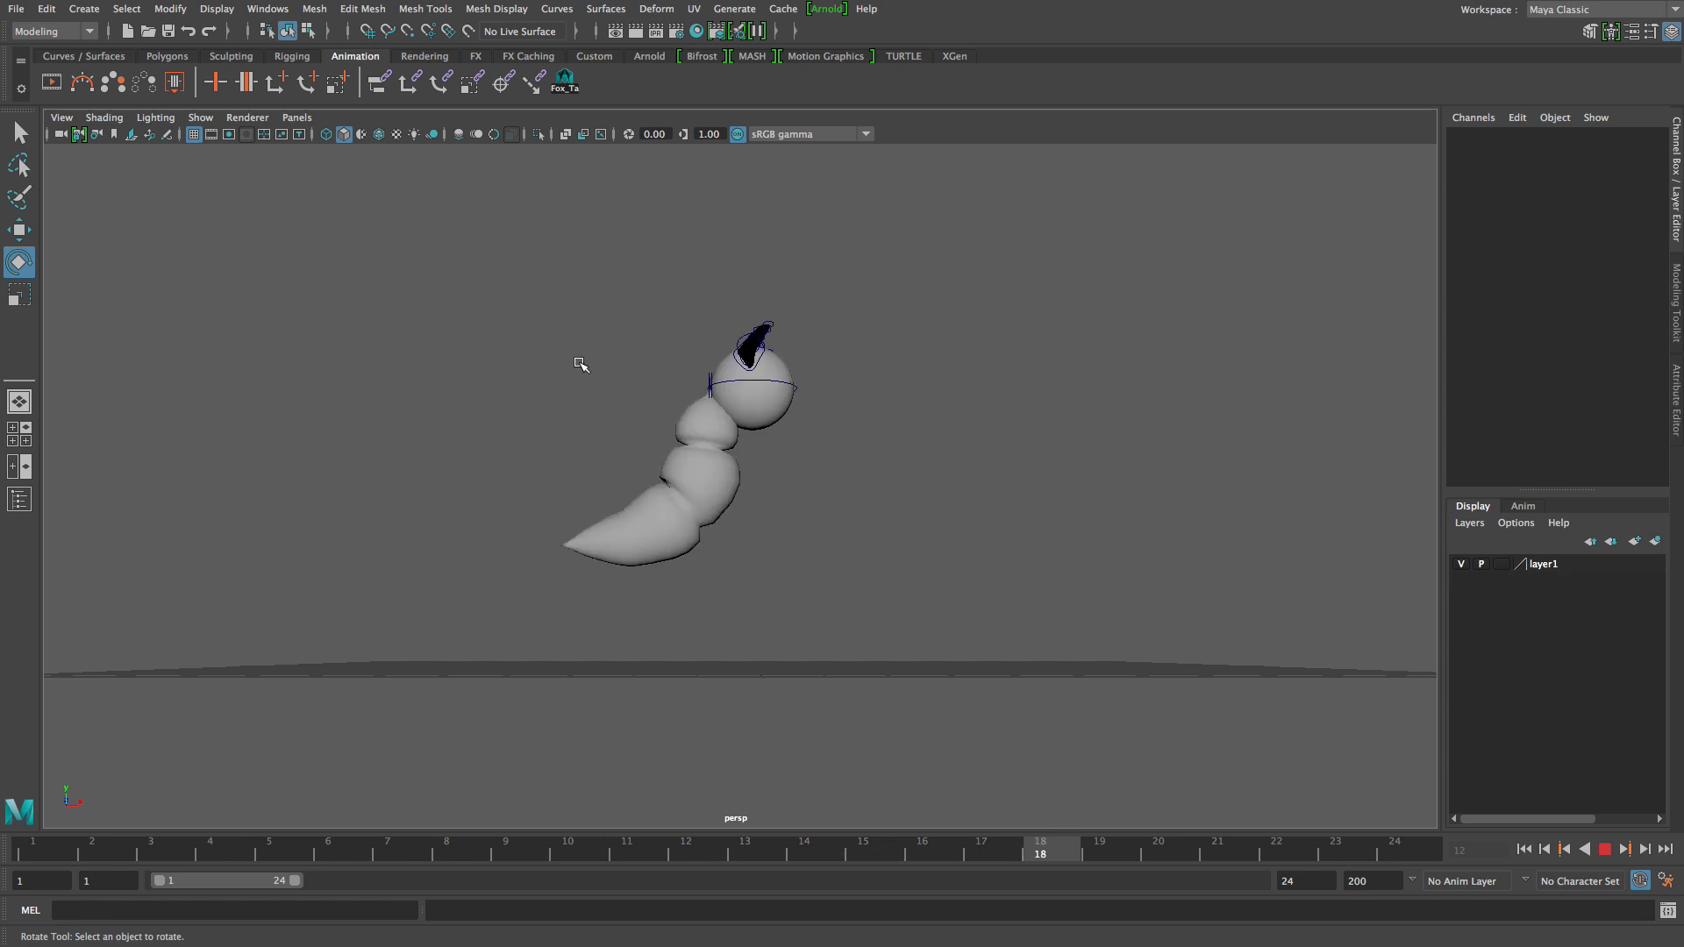
pyautogui.keyDown('alt'); pyautogui.moveTo(910, 365); pyautogui.dragTo(845, 413); pyautogui.keyUp('alt')
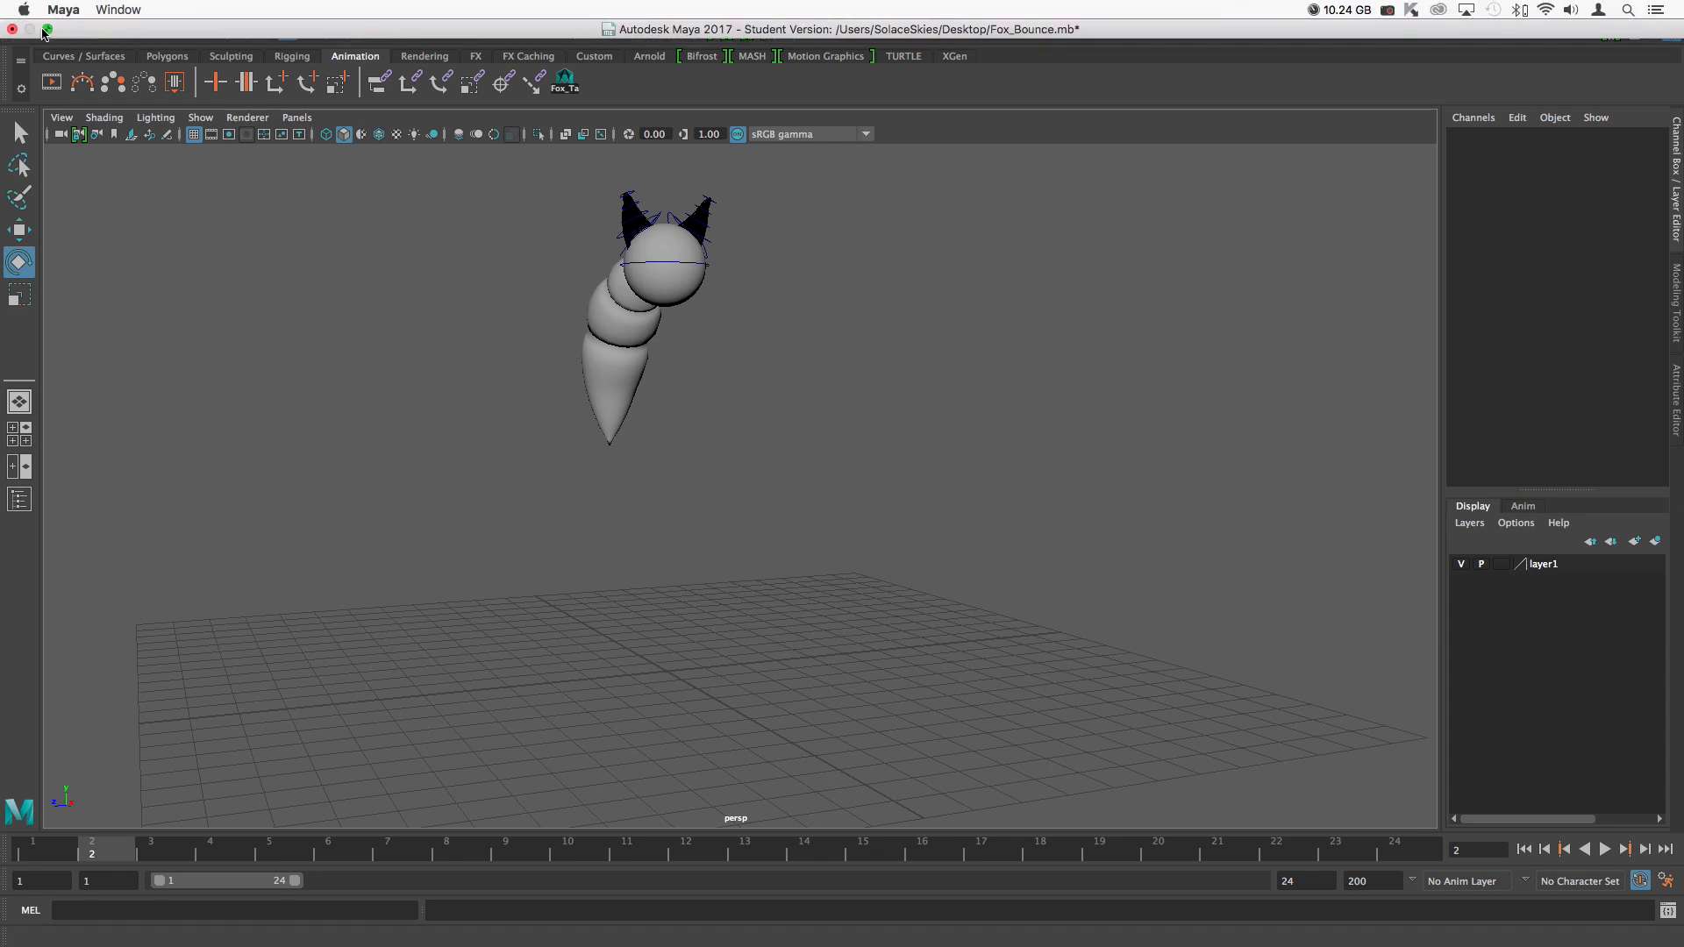
# Leave full-screen mode and replace the open Fox_Bounce scene with a new empty scene.
pyautogui.click(47, 33)
pyautogui.click(97, 49)
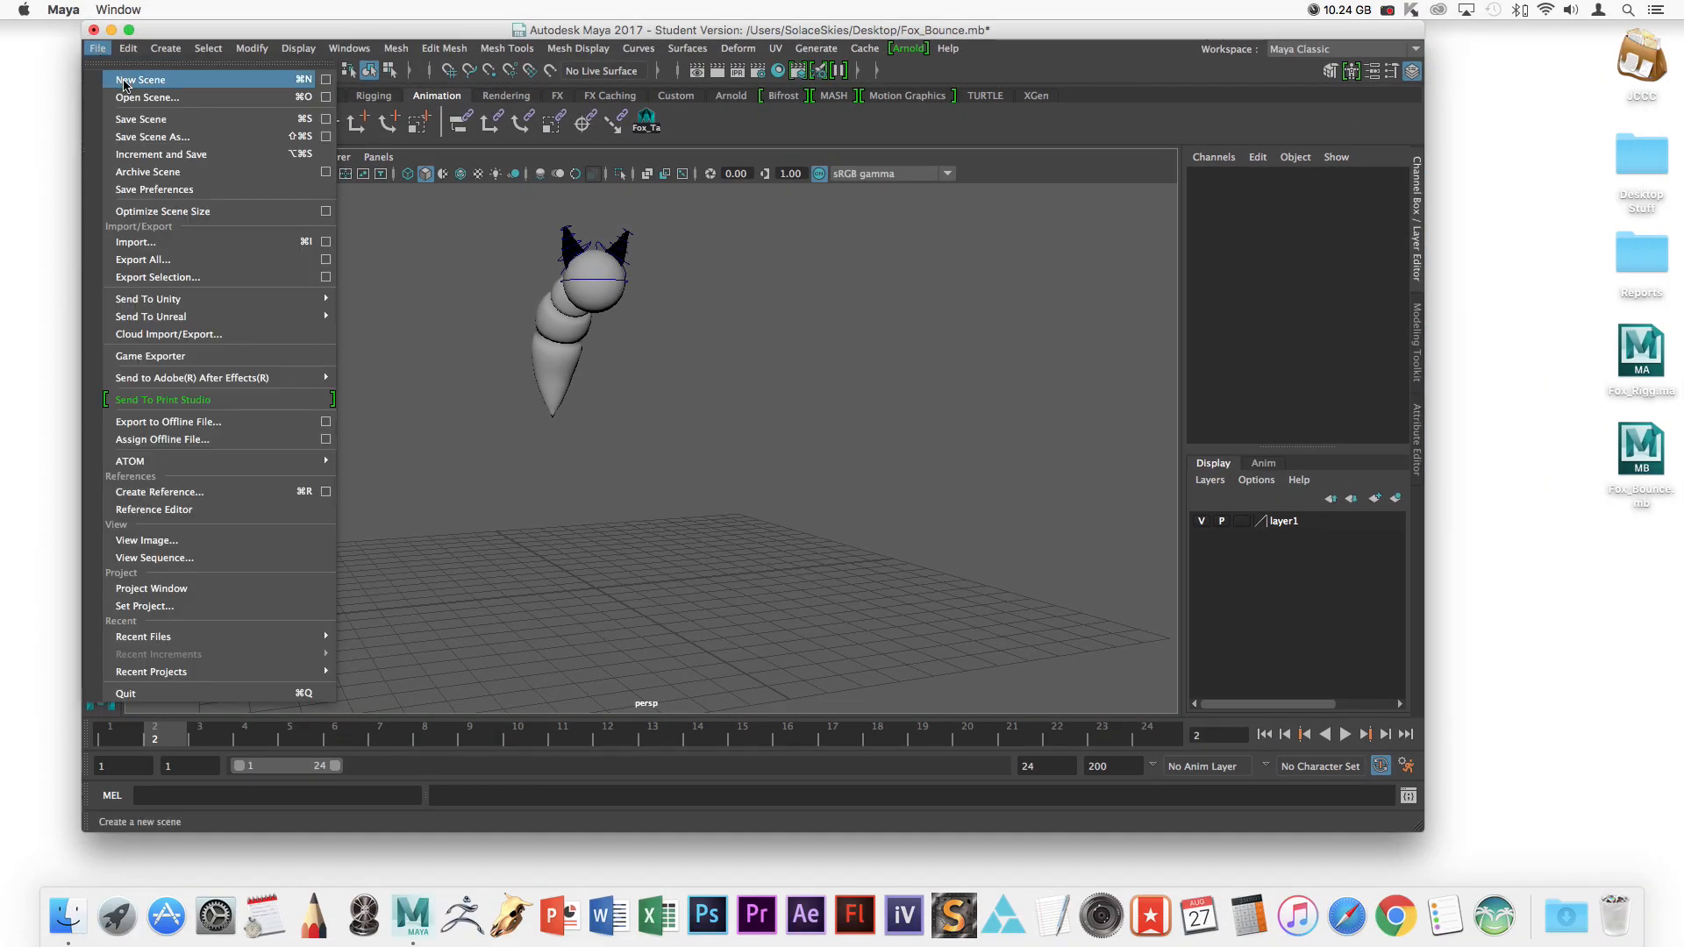
pyautogui.click(114, 70)
pyautogui.click(839, 460)
pyautogui.moveTo(804, 349)
pyautogui.keyDown('alt'); pyautogui.mouseDown()
pyautogui.moveTo(805, 324)
pyautogui.moveTo(799, 360)
pyautogui.mouseUp(); pyautogui.keyUp('alt')
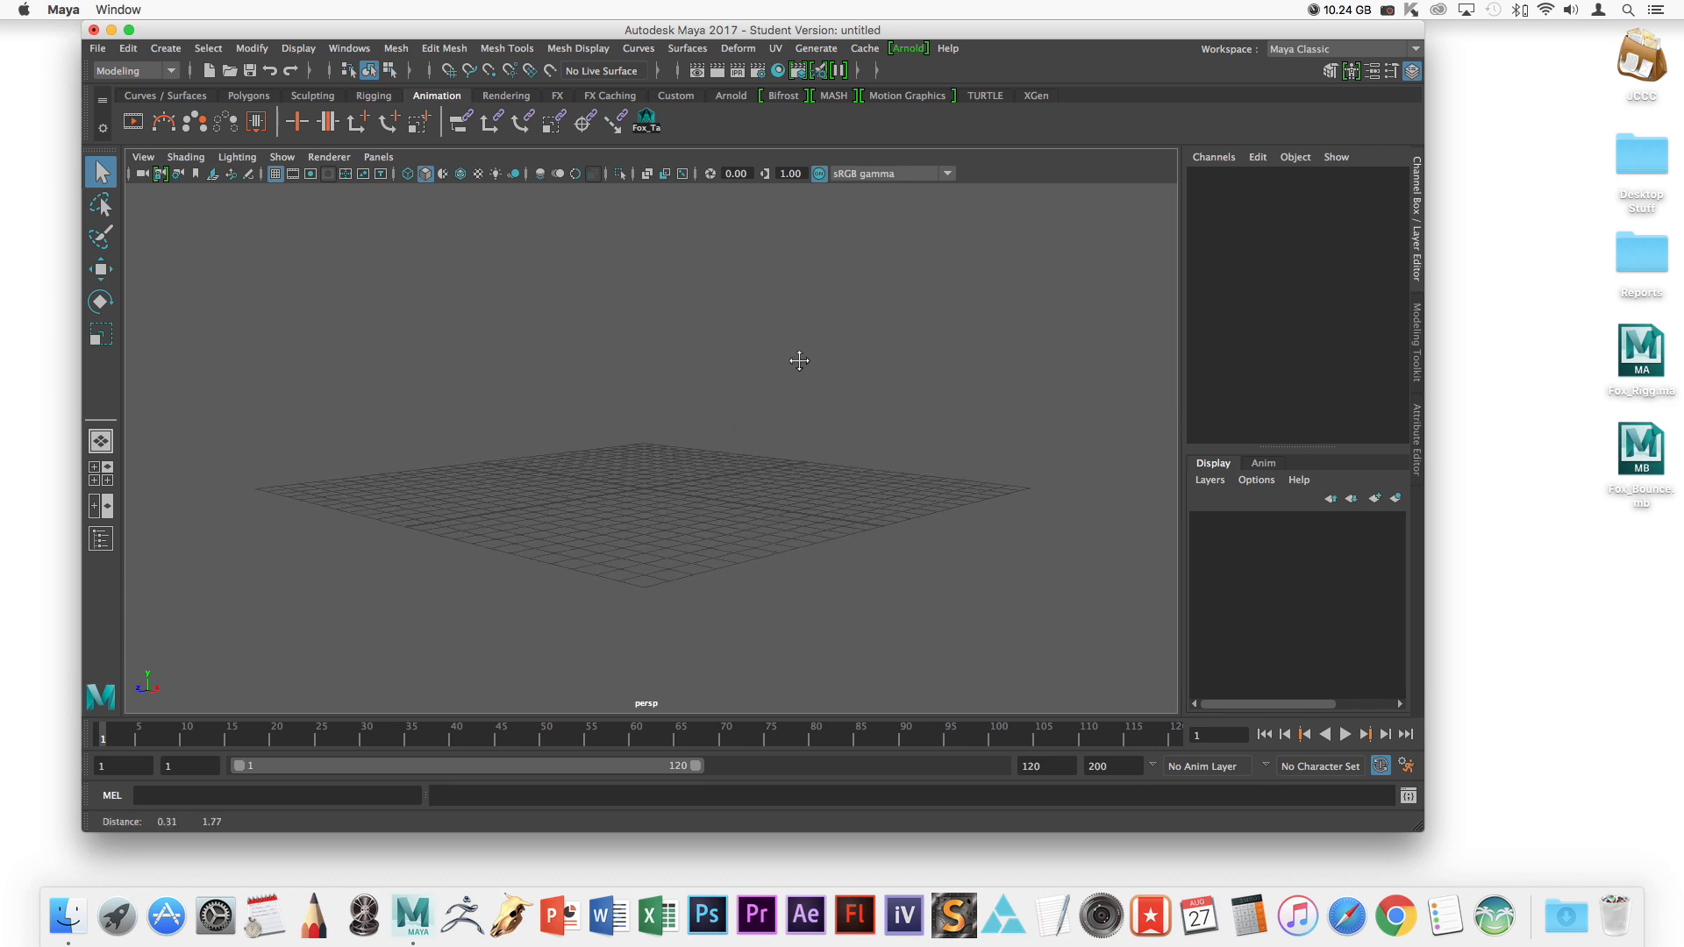
# Import the Fox_Rigg.ma file from the desktop into the empty scene and dismiss the scene-reading error.
pyautogui.click(1456, 487)
pyautogui.click(1637, 351)
pyautogui.moveTo(1643, 353); pyautogui.dragTo(719, 463)
pyautogui.click(804, 496)
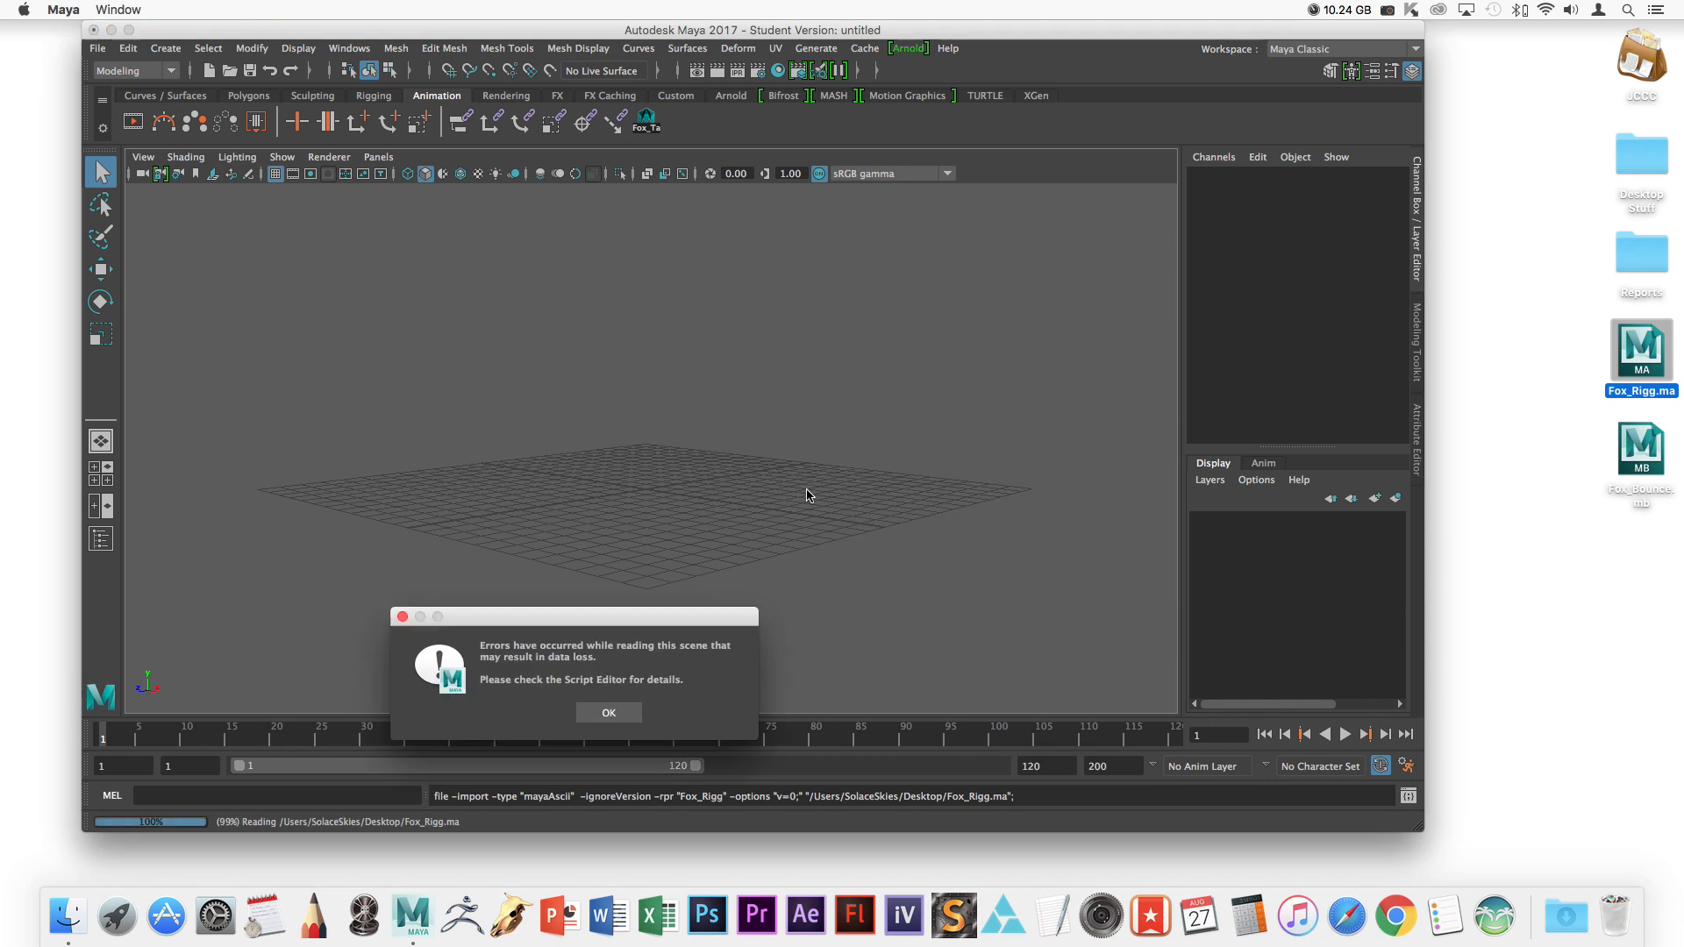
pyautogui.click(617, 718)
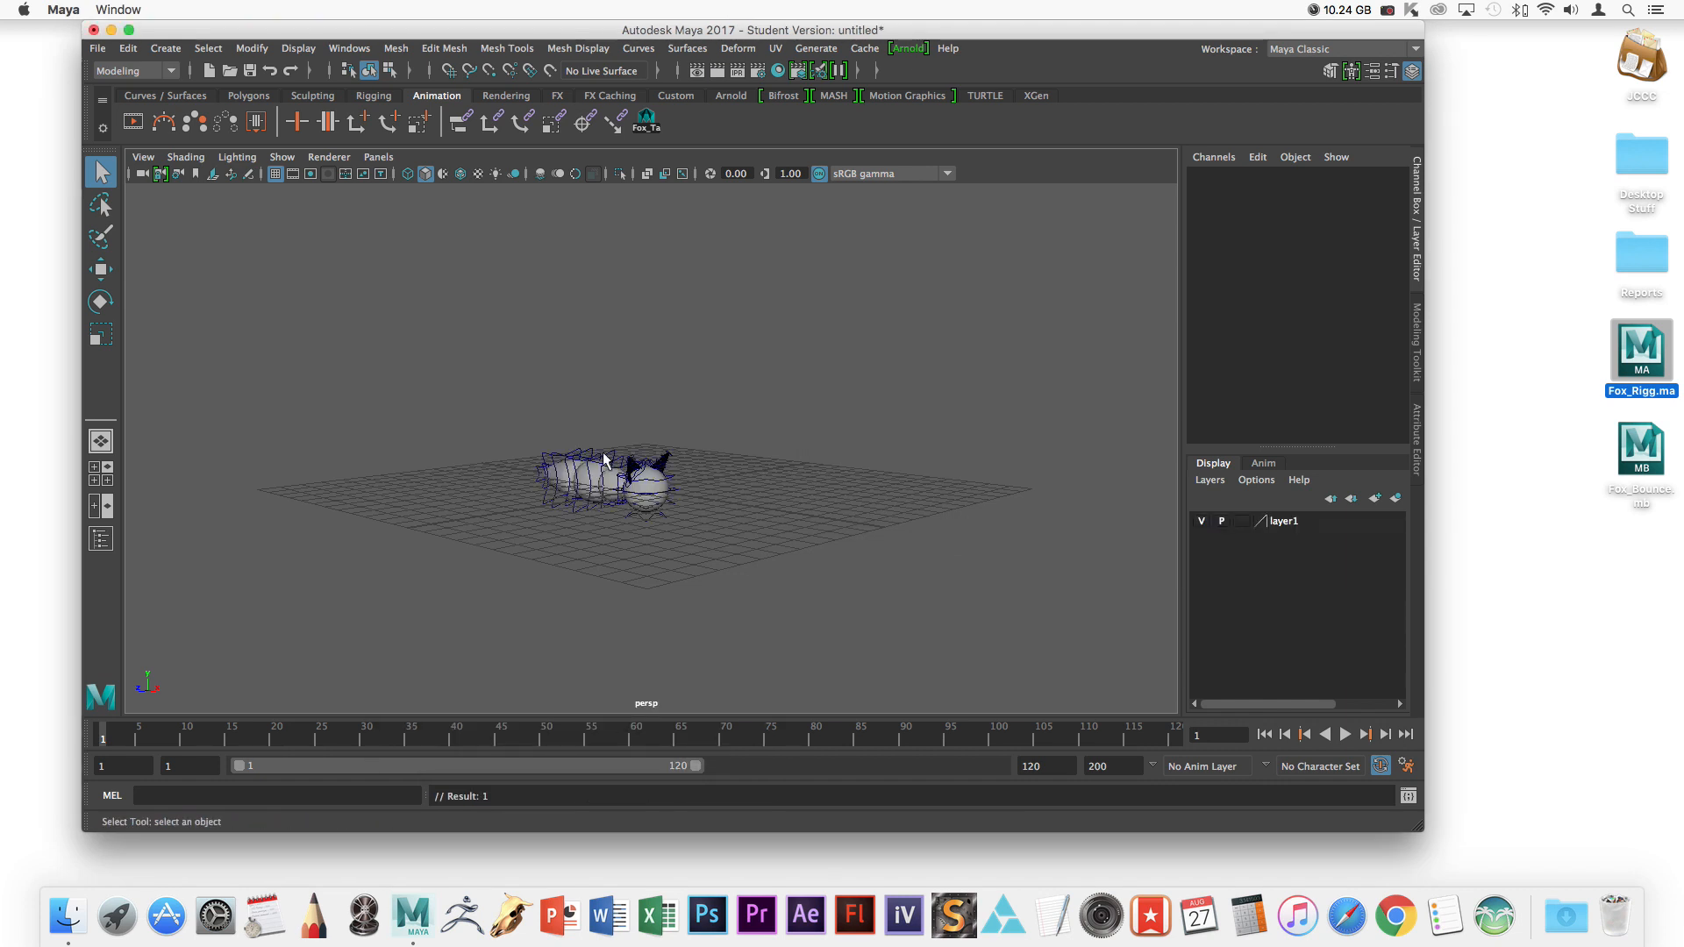
pyautogui.keyDown('alt'); pyautogui.moveTo(625, 593); pyautogui.dragTo(763, 597); pyautogui.keyUp('alt')
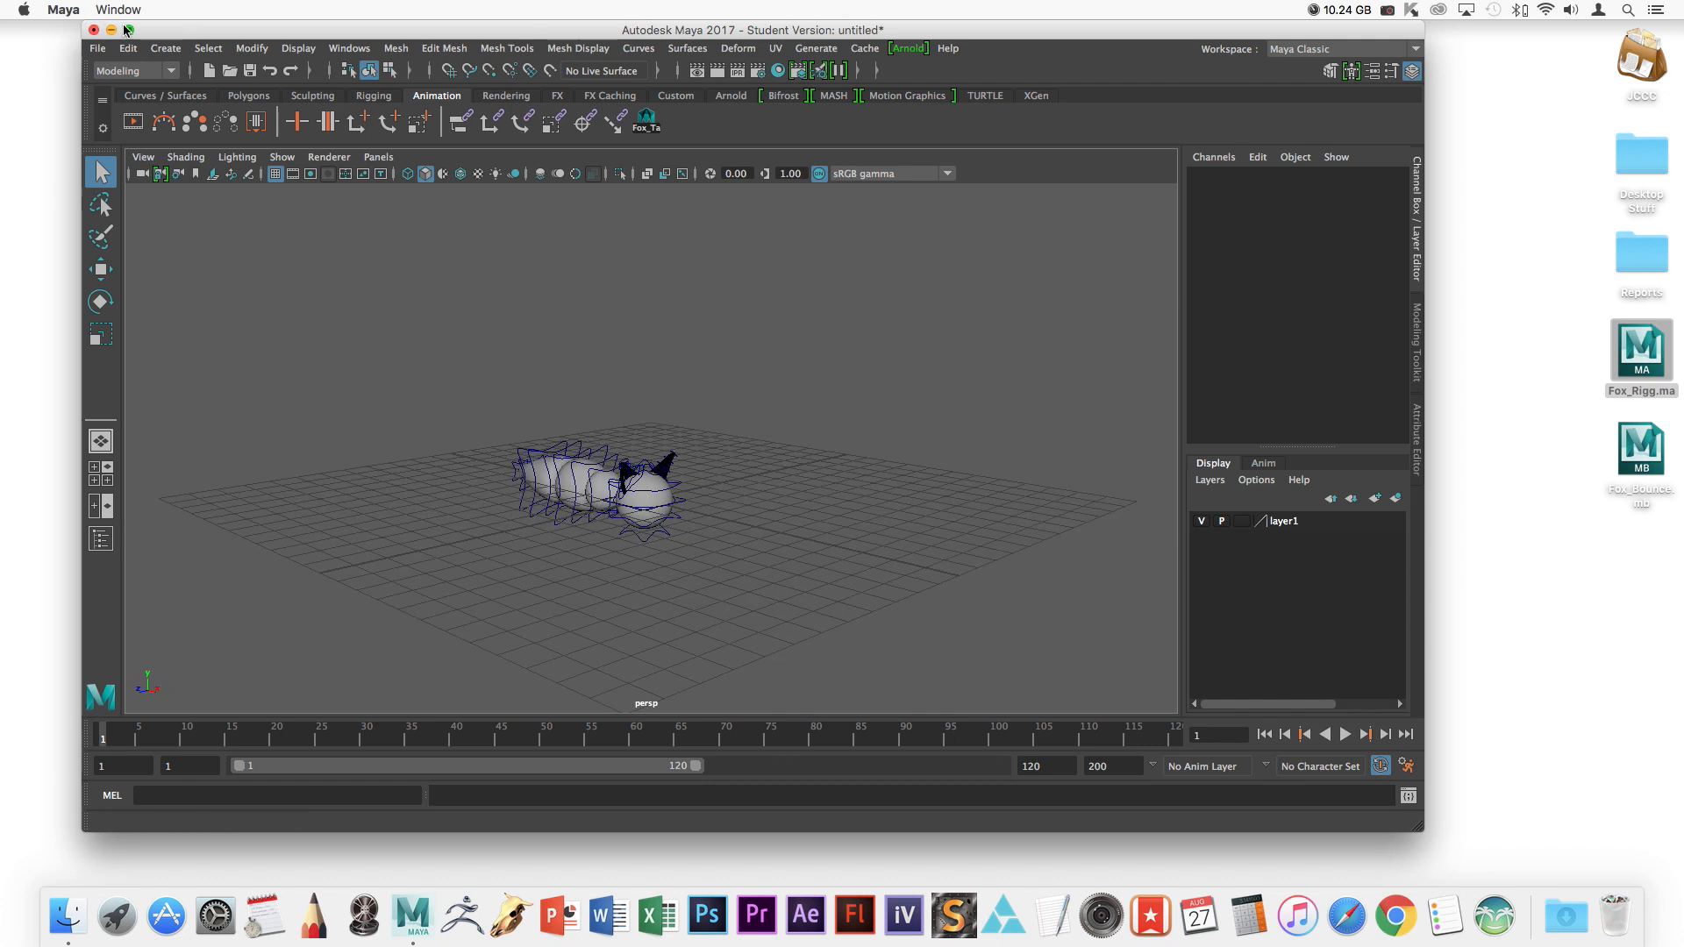
# Return the window to full screen and inspect the imported fox rig up close.
pyautogui.click(127, 30)
pyautogui.moveTo(909, 746); pyautogui.dragTo(656, 682, button='right')
pyautogui.keyDown('alt'); pyautogui.moveTo(658, 682); pyautogui.dragTo(962, 714, button='right'); pyautogui.keyUp('alt')
pyautogui.keyDown('alt'); pyautogui.moveTo(962, 714); pyautogui.dragTo(1009, 648); pyautogui.keyUp('alt')
pyautogui.keyDown('alt'); pyautogui.moveTo(1009, 648); pyautogui.dragTo(996, 640, button='middle'); pyautogui.keyUp('alt')
pyautogui.keyDown('alt'); pyautogui.moveTo(996, 641); pyautogui.dragTo(639, 707, button='right'); pyautogui.keyUp('alt')
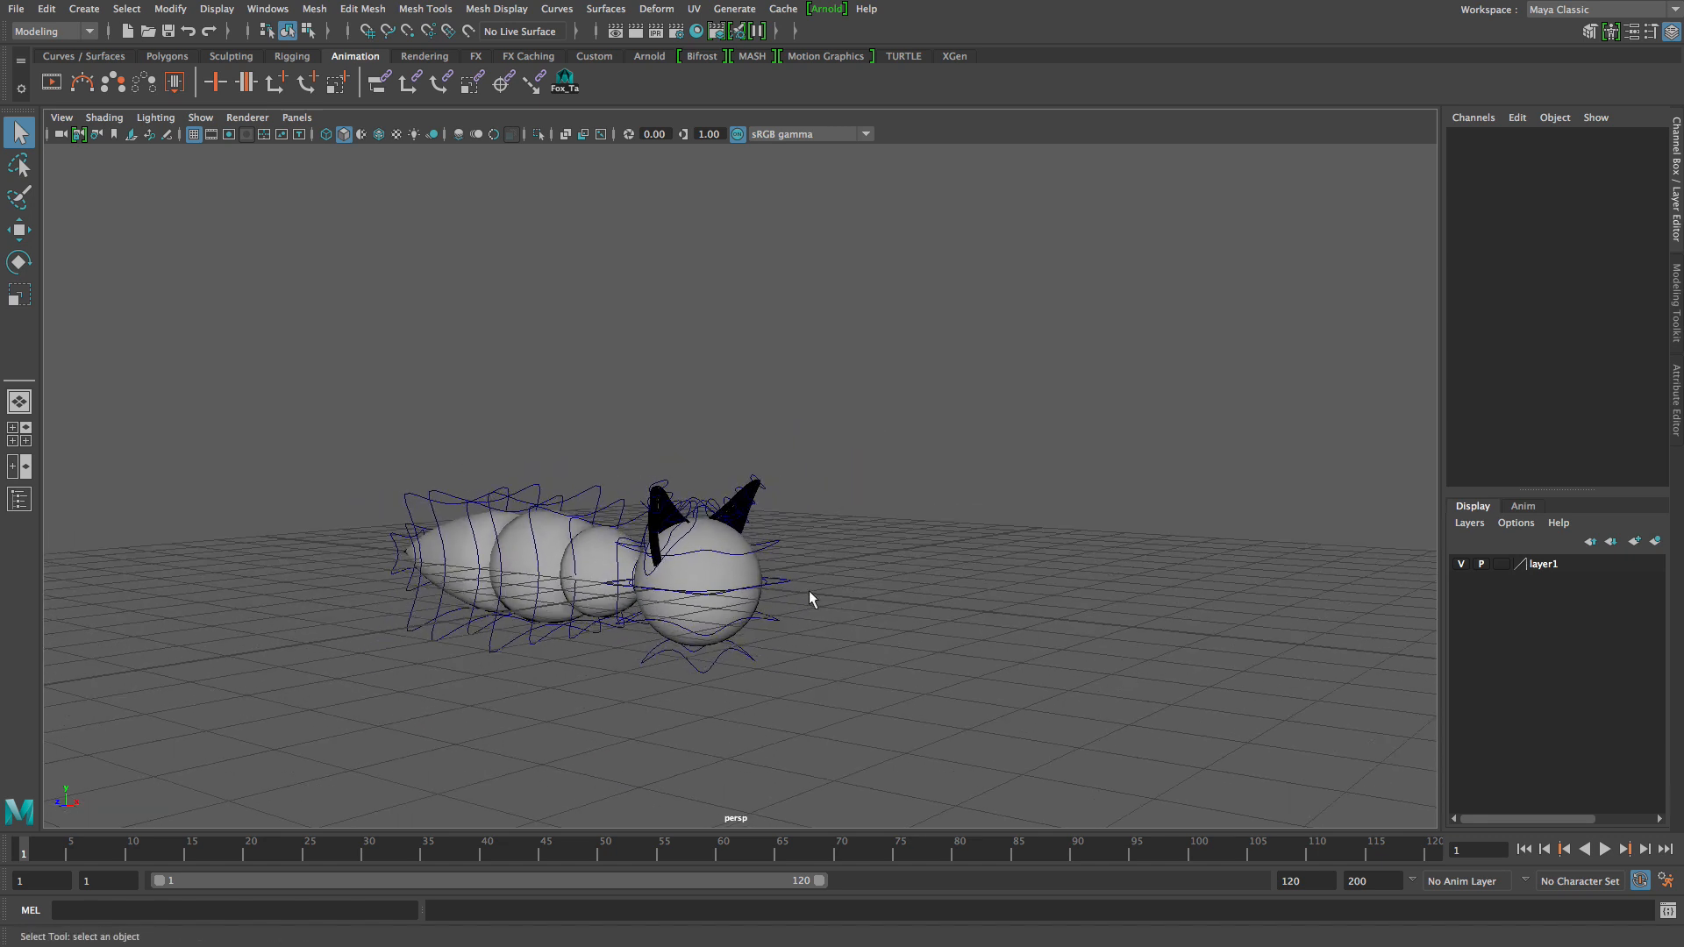
# On the fox rig's main control, set Tail and Ears to hide, and deselect the control.
pyautogui.click(721, 575)
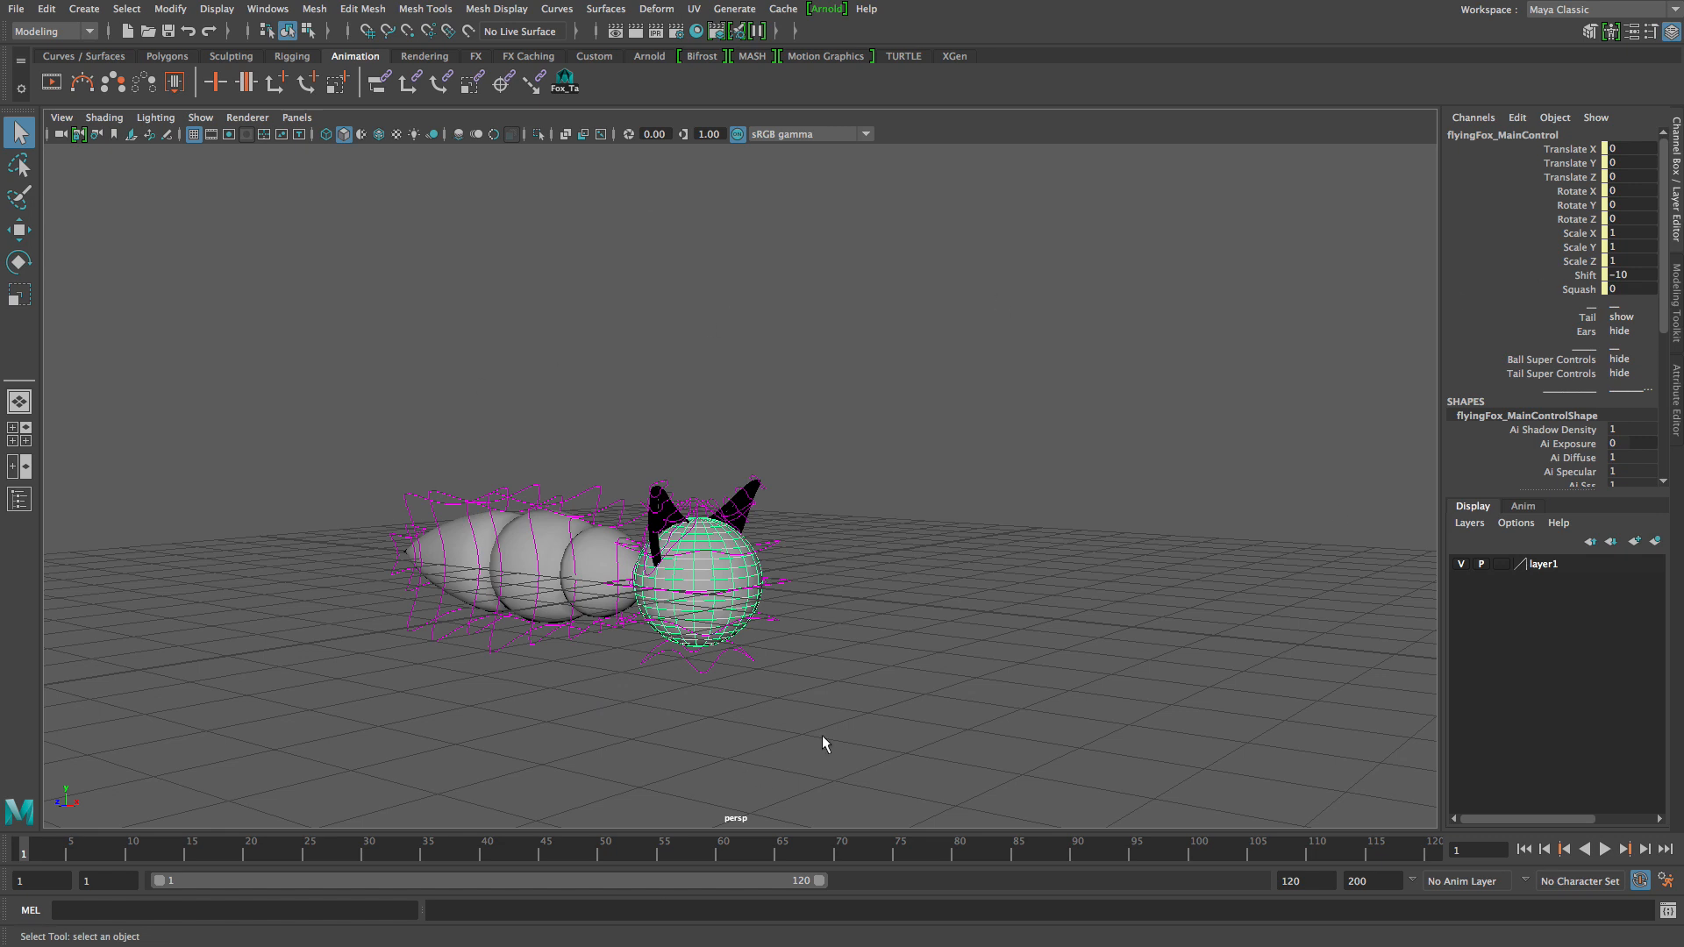
pyautogui.click(1618, 318)
pyautogui.click(1624, 341)
pyautogui.click(1621, 335)
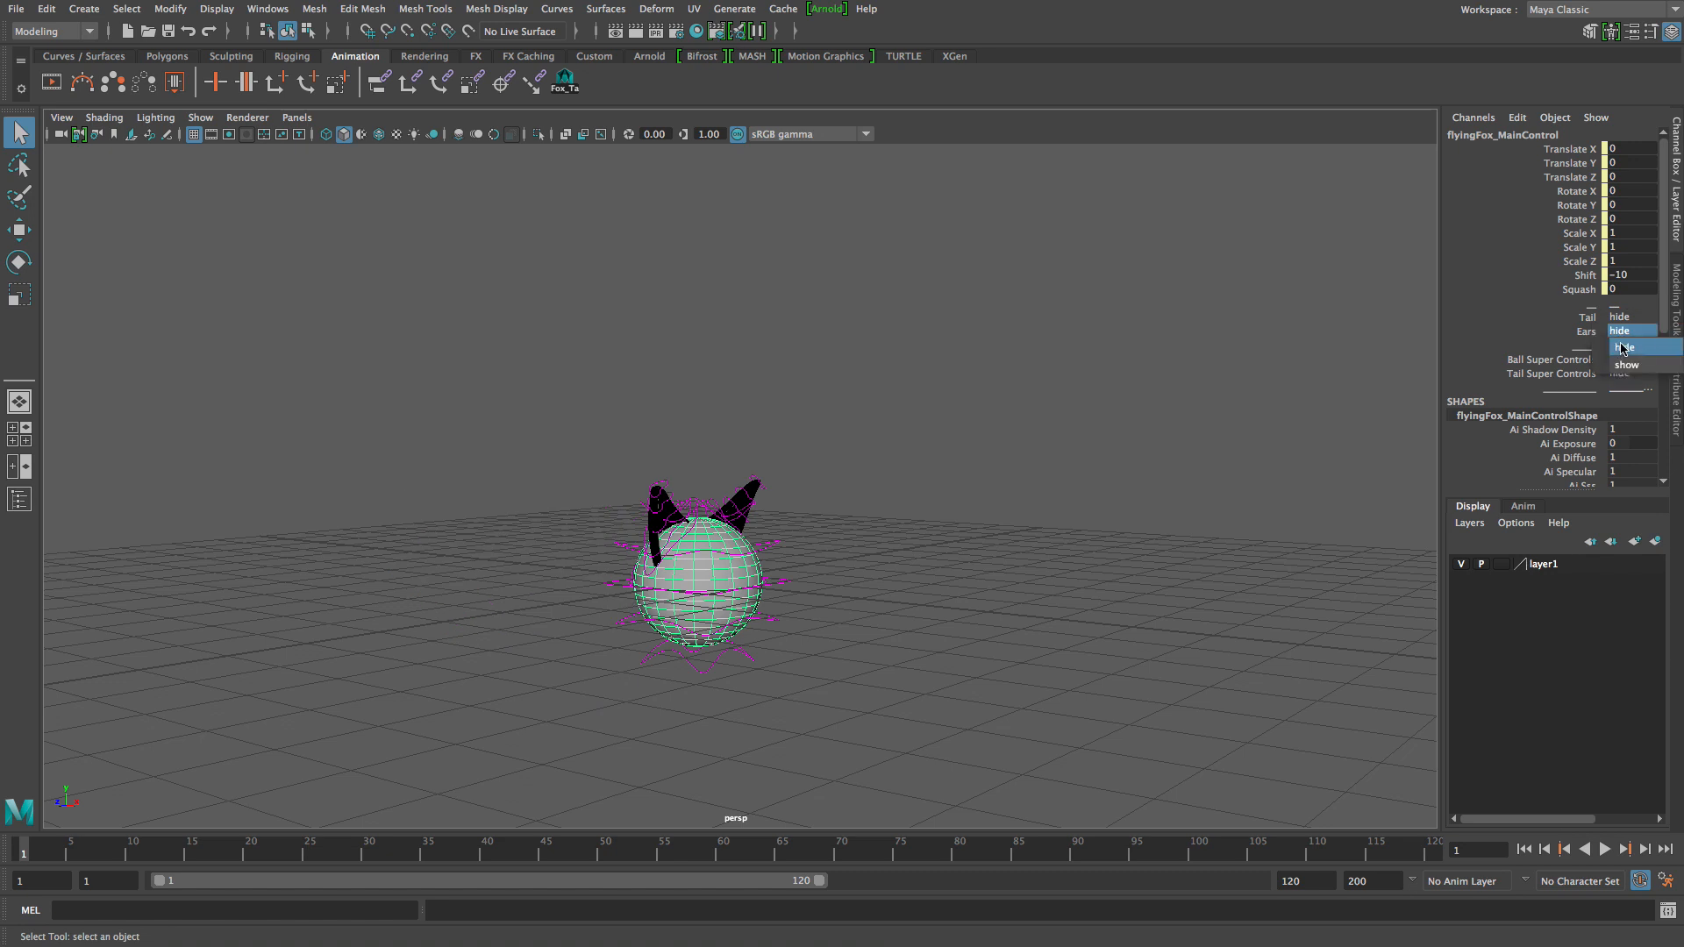
pyautogui.click(1624, 348)
pyautogui.click(1621, 360)
pyautogui.click(1627, 376)
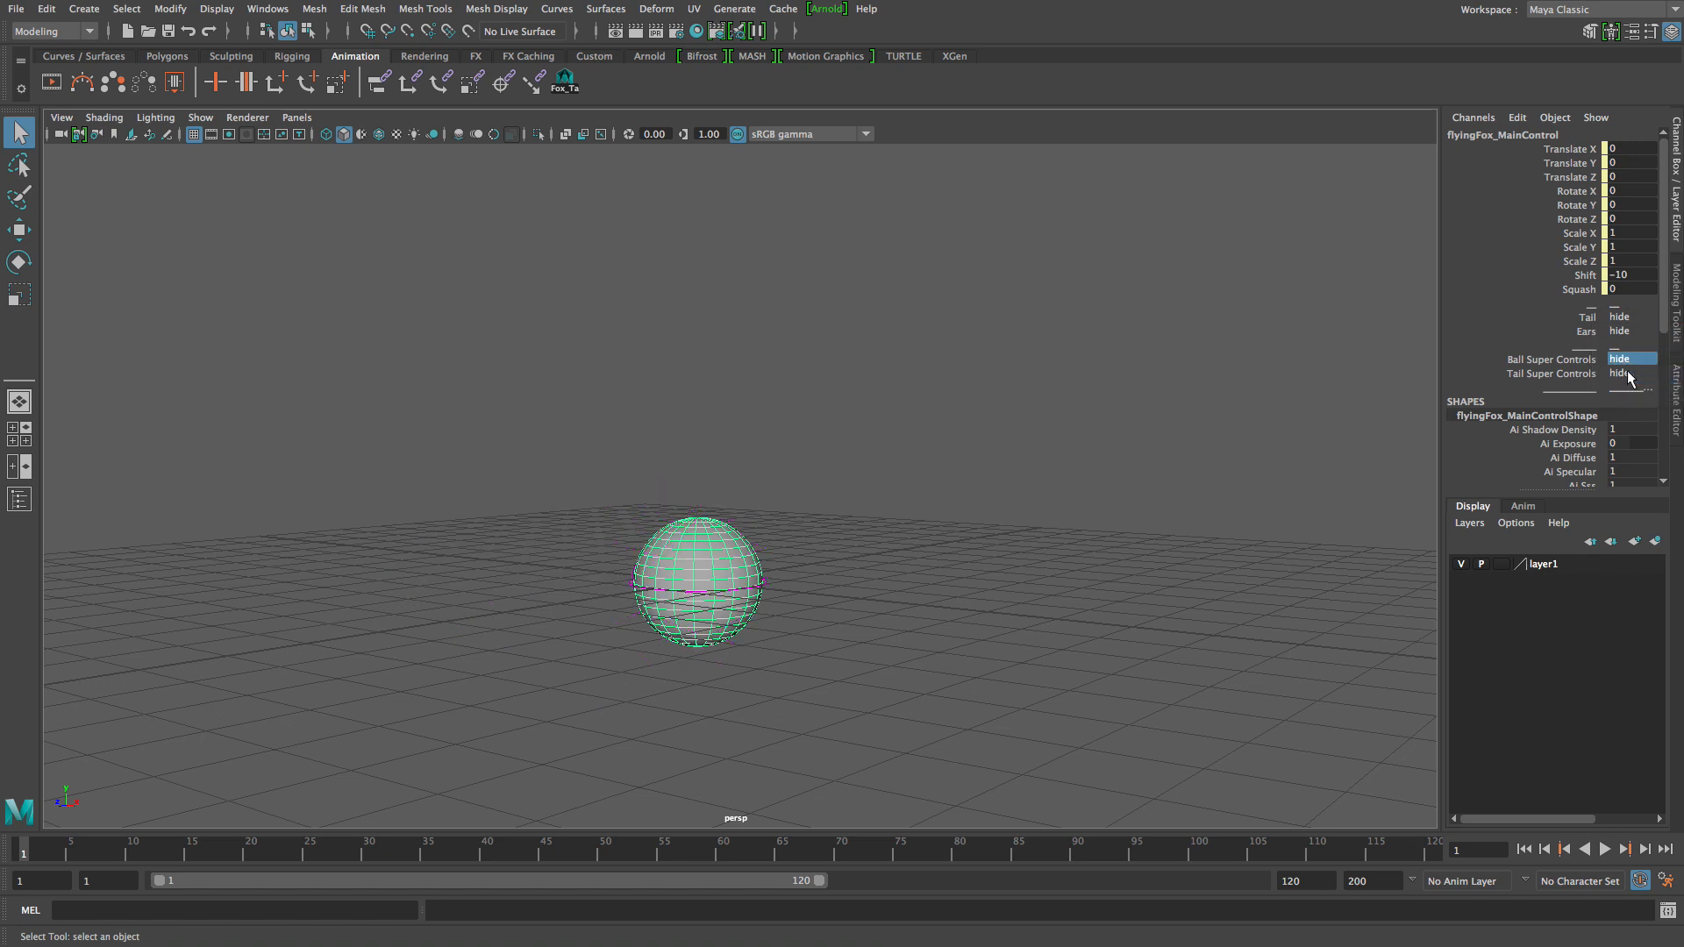
pyautogui.click(1009, 472)
pyautogui.click(676, 533)
pyautogui.click(768, 598)
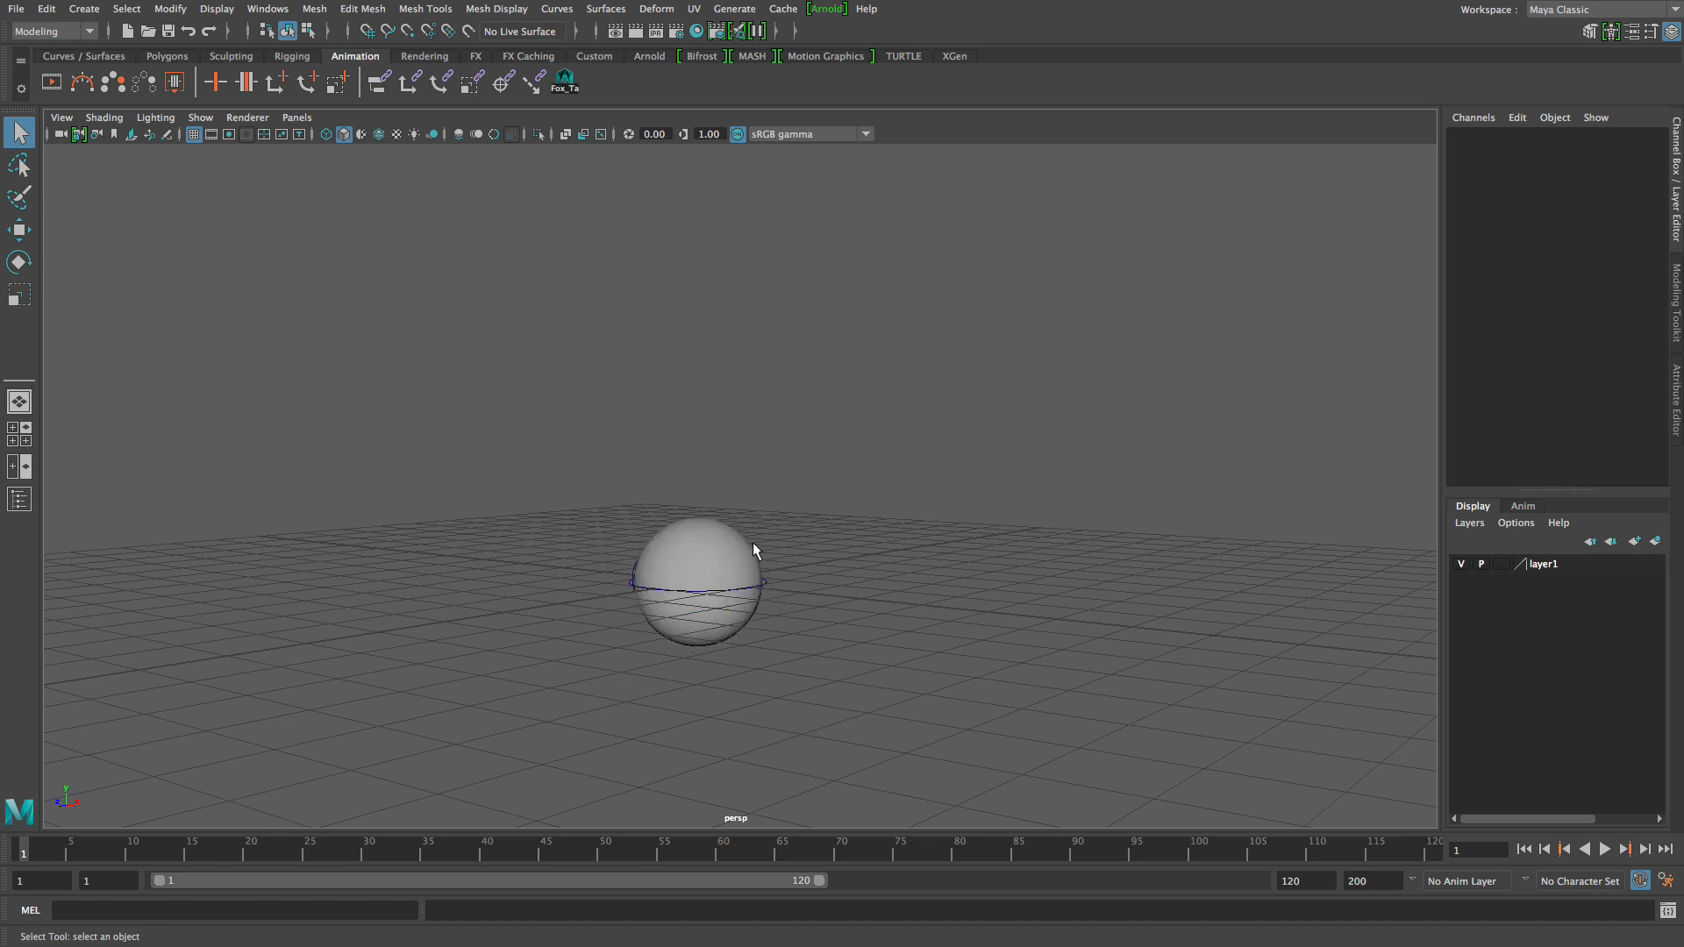
# Set both the playback end and the animation end of the timeline to frame 24.
pyautogui.keyDown('alt'); pyautogui.moveTo(771, 552); pyautogui.dragTo(943, 684); pyautogui.keyUp('alt')
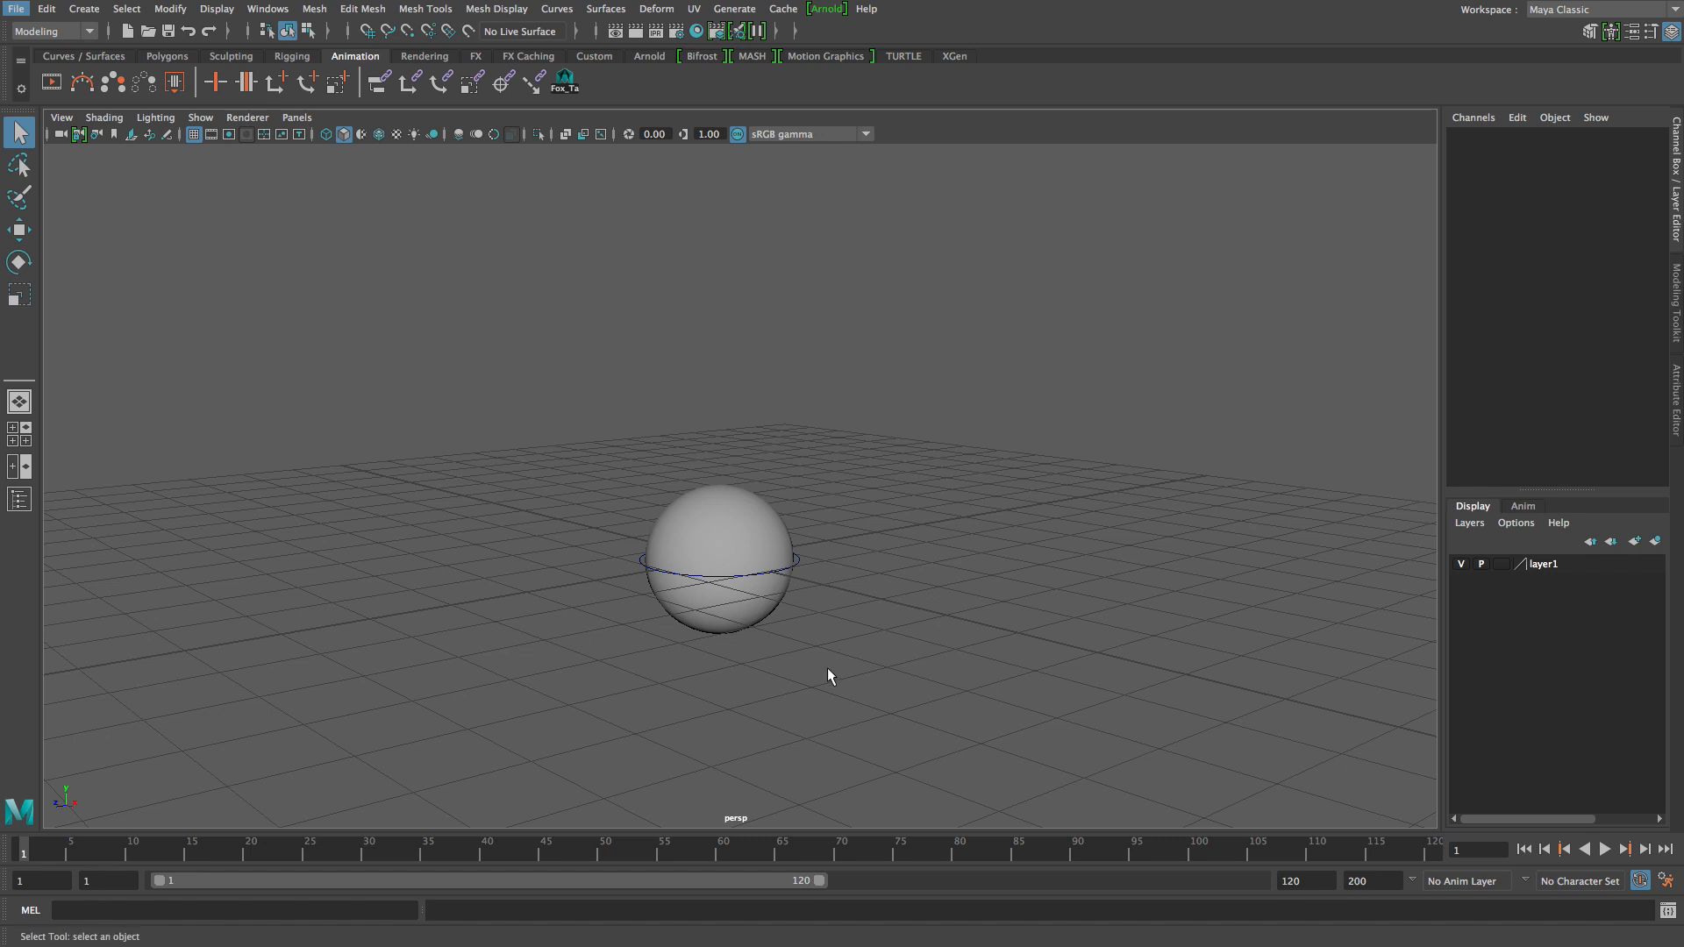
pyautogui.keyDown('alt'); pyautogui.moveTo(892, 677); pyautogui.dragTo(549, 591, button='right'); pyautogui.keyUp('alt')
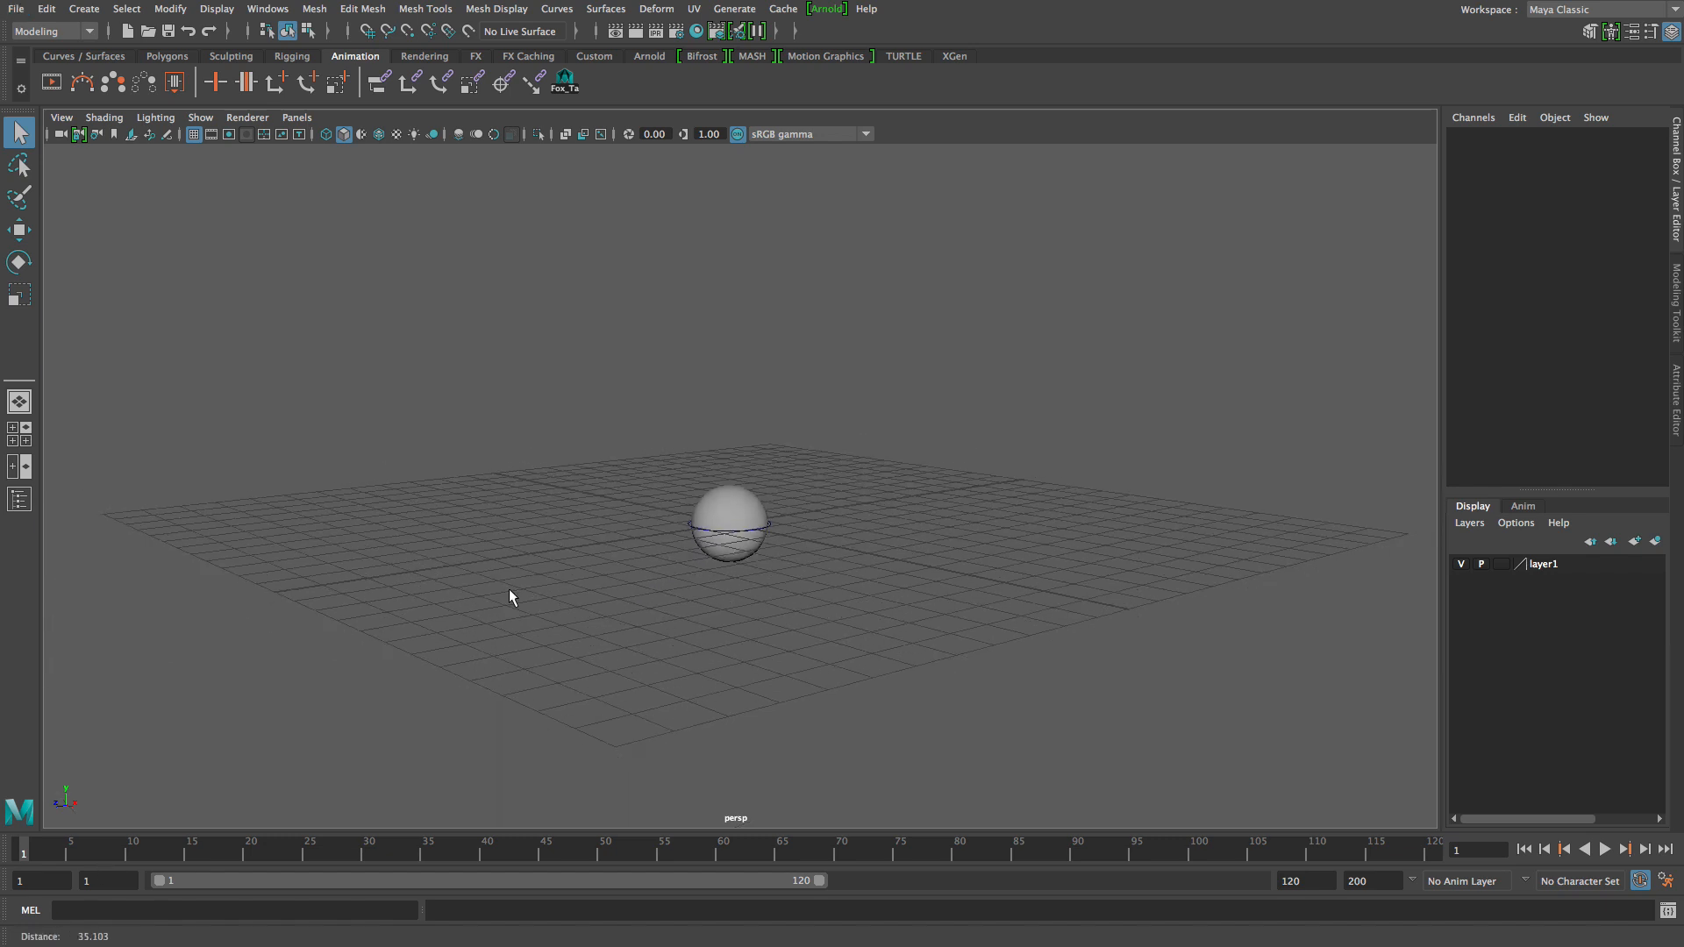
pyautogui.keyDown('alt'); pyautogui.moveTo(549, 590); pyautogui.dragTo(537, 660); pyautogui.keyUp('alt')
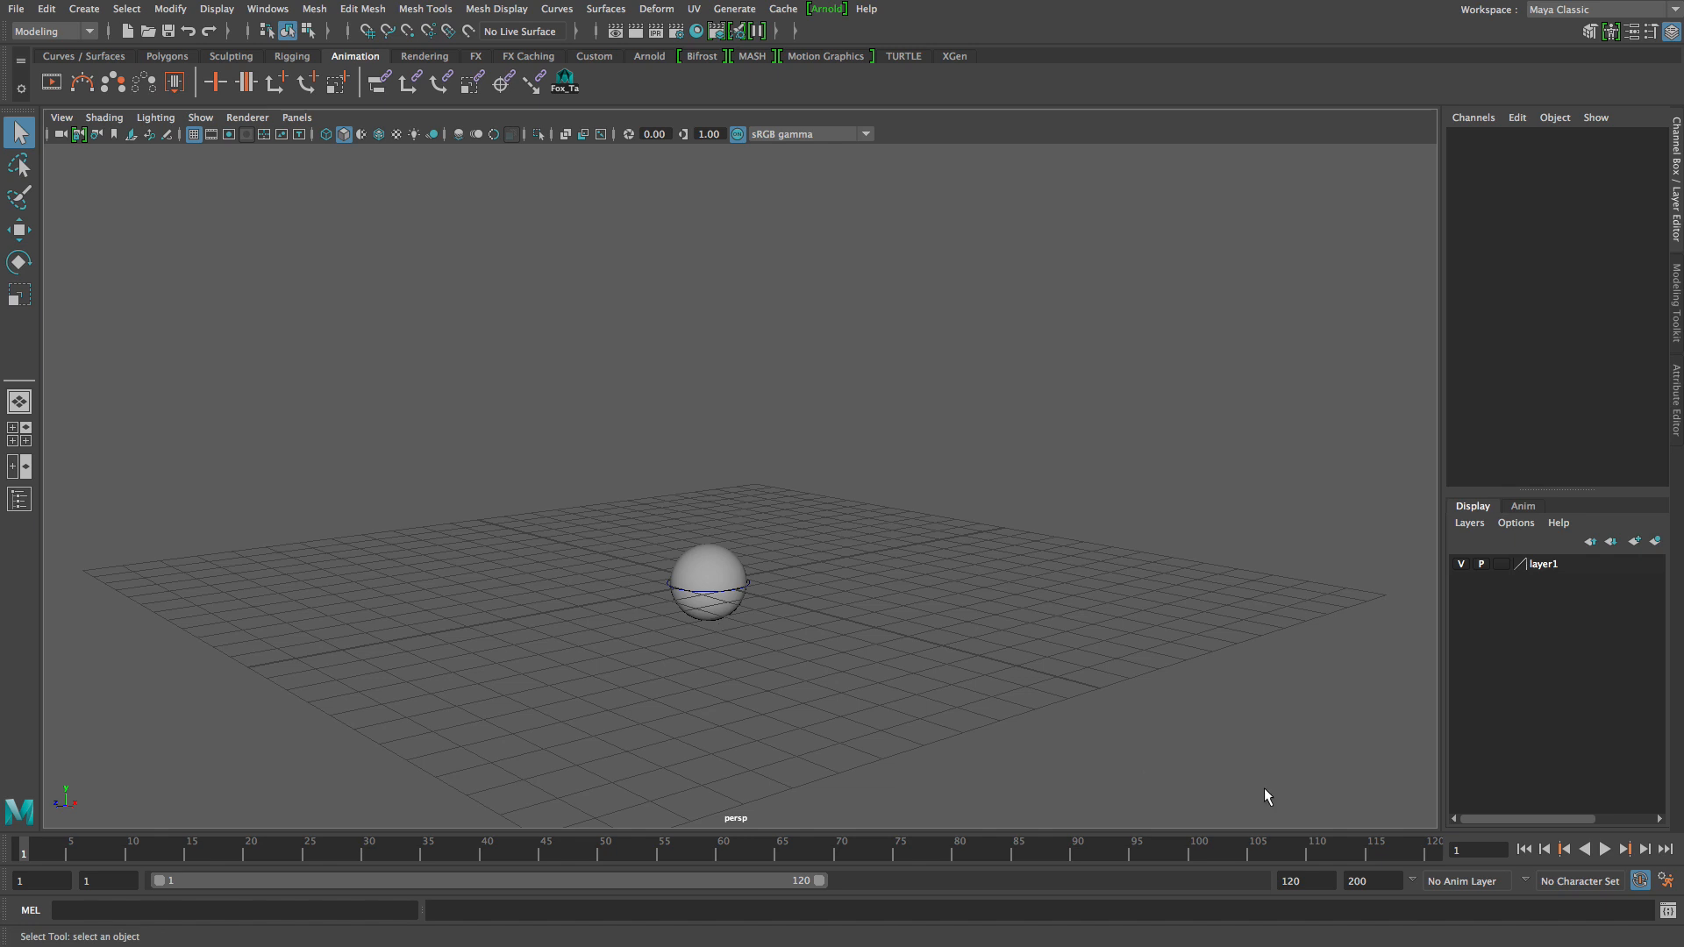
pyautogui.doubleClick(1297, 880)
pyautogui.write('24')
pyautogui.press('Tab')
pyautogui.write('24')
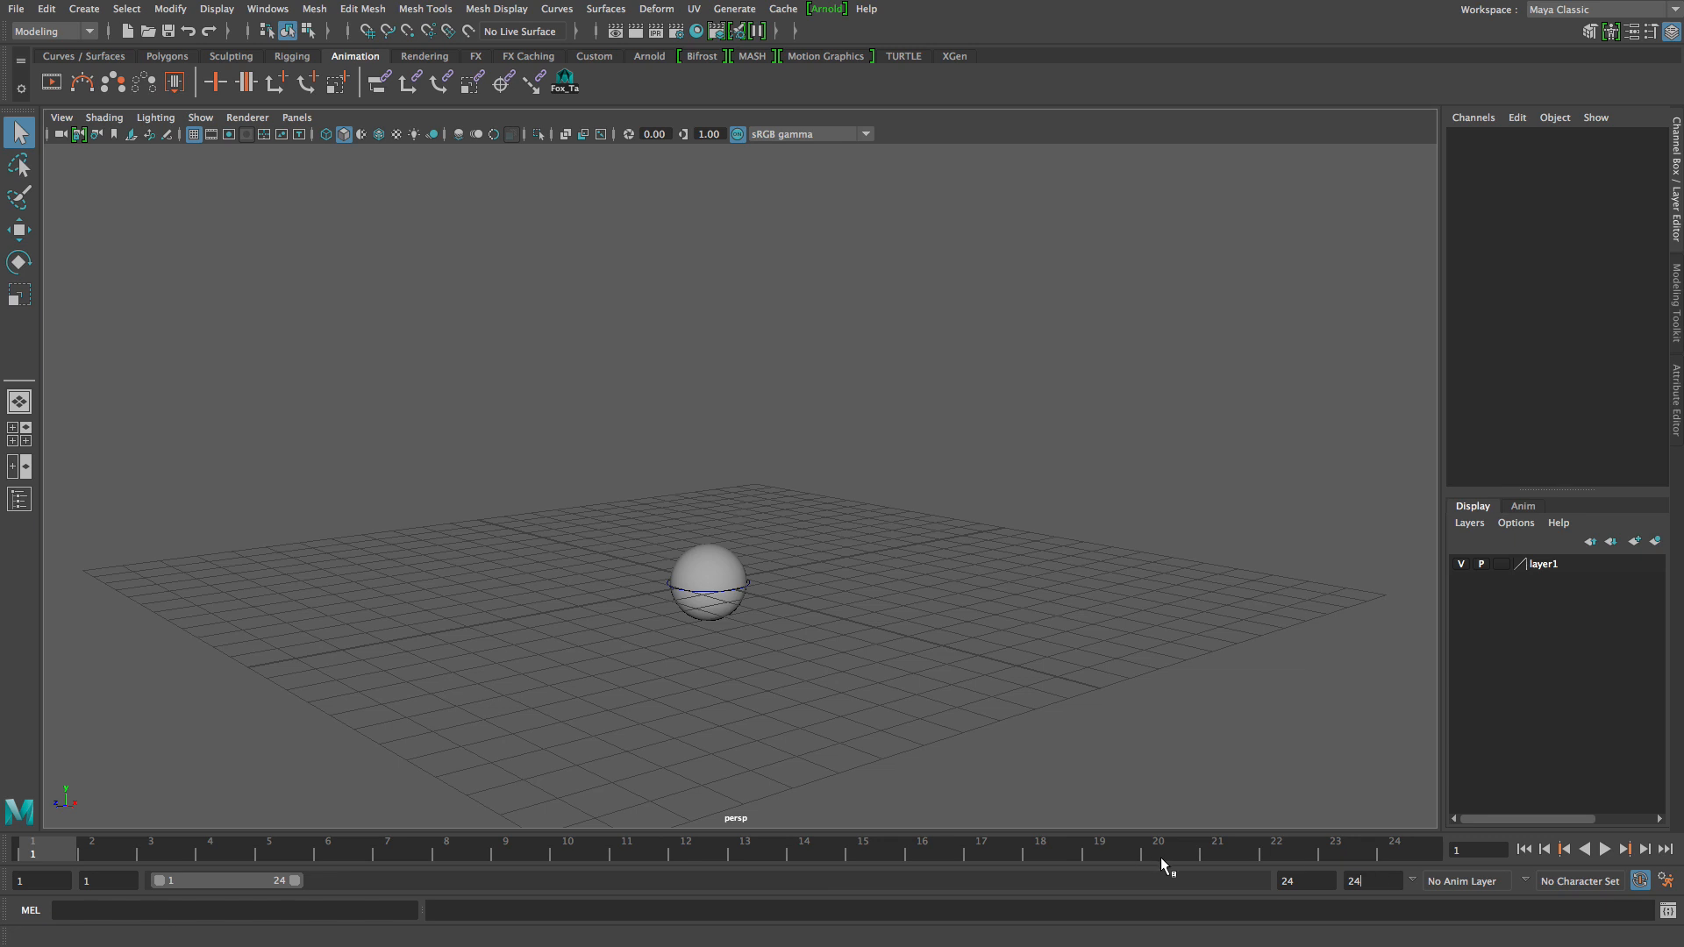
pyautogui.click(1281, 881)
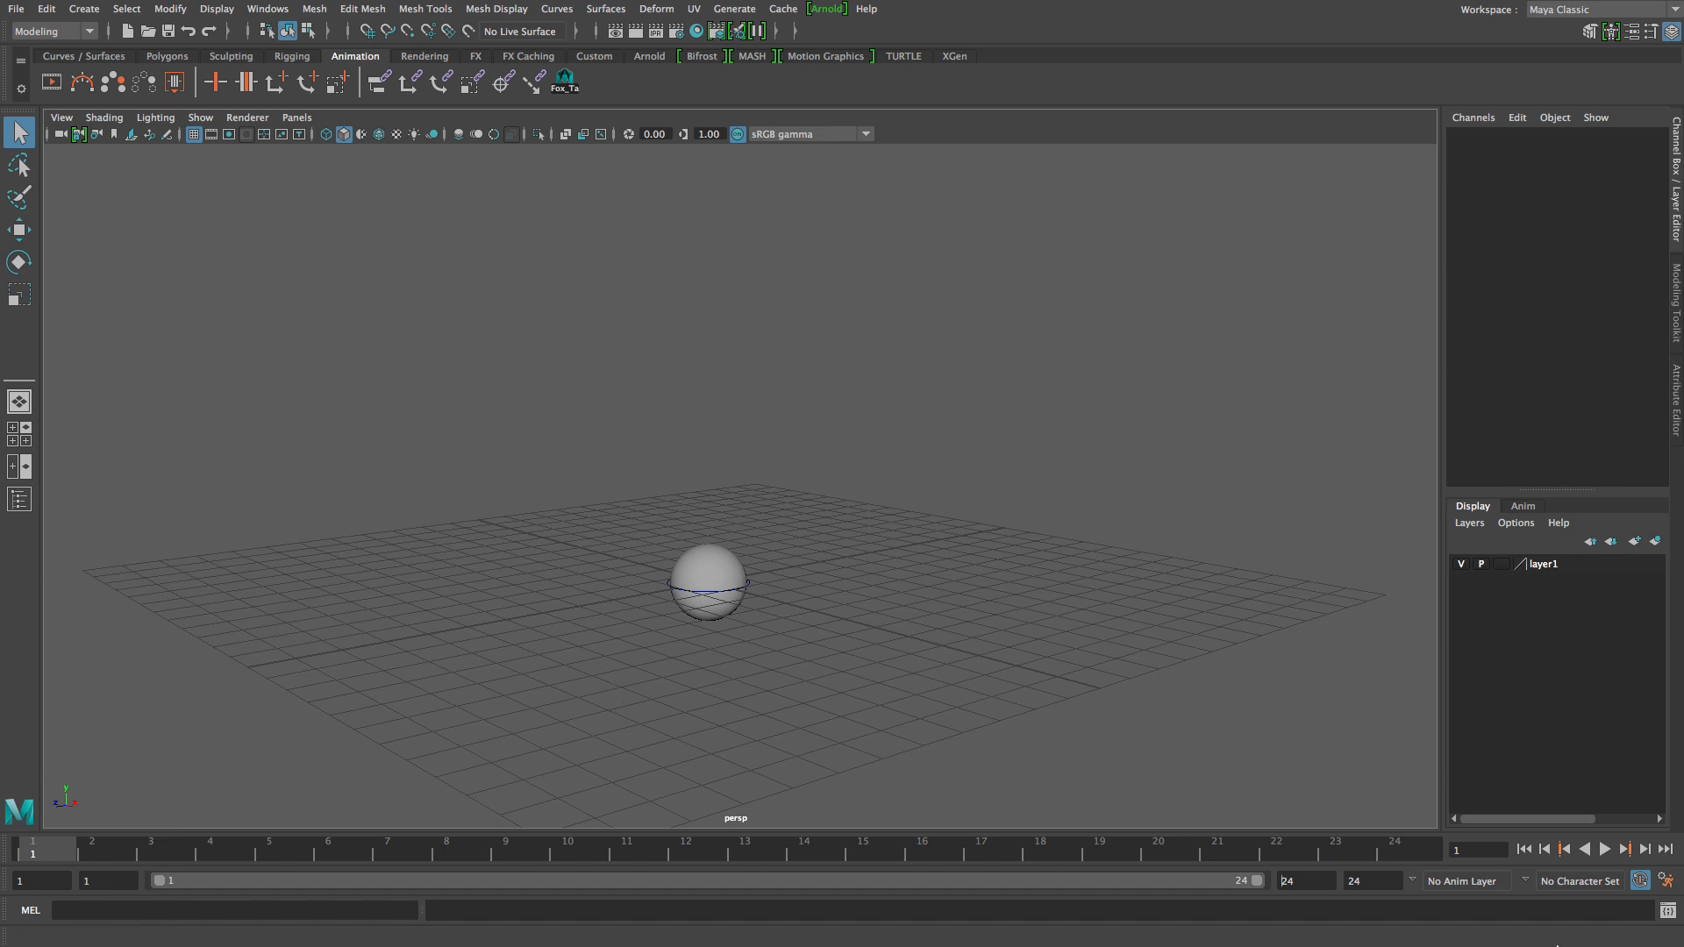
# In the Time Slider preferences, choose Real-time [24 fps] as the playback speed and save the preferences.
pyautogui.click(1666, 880)
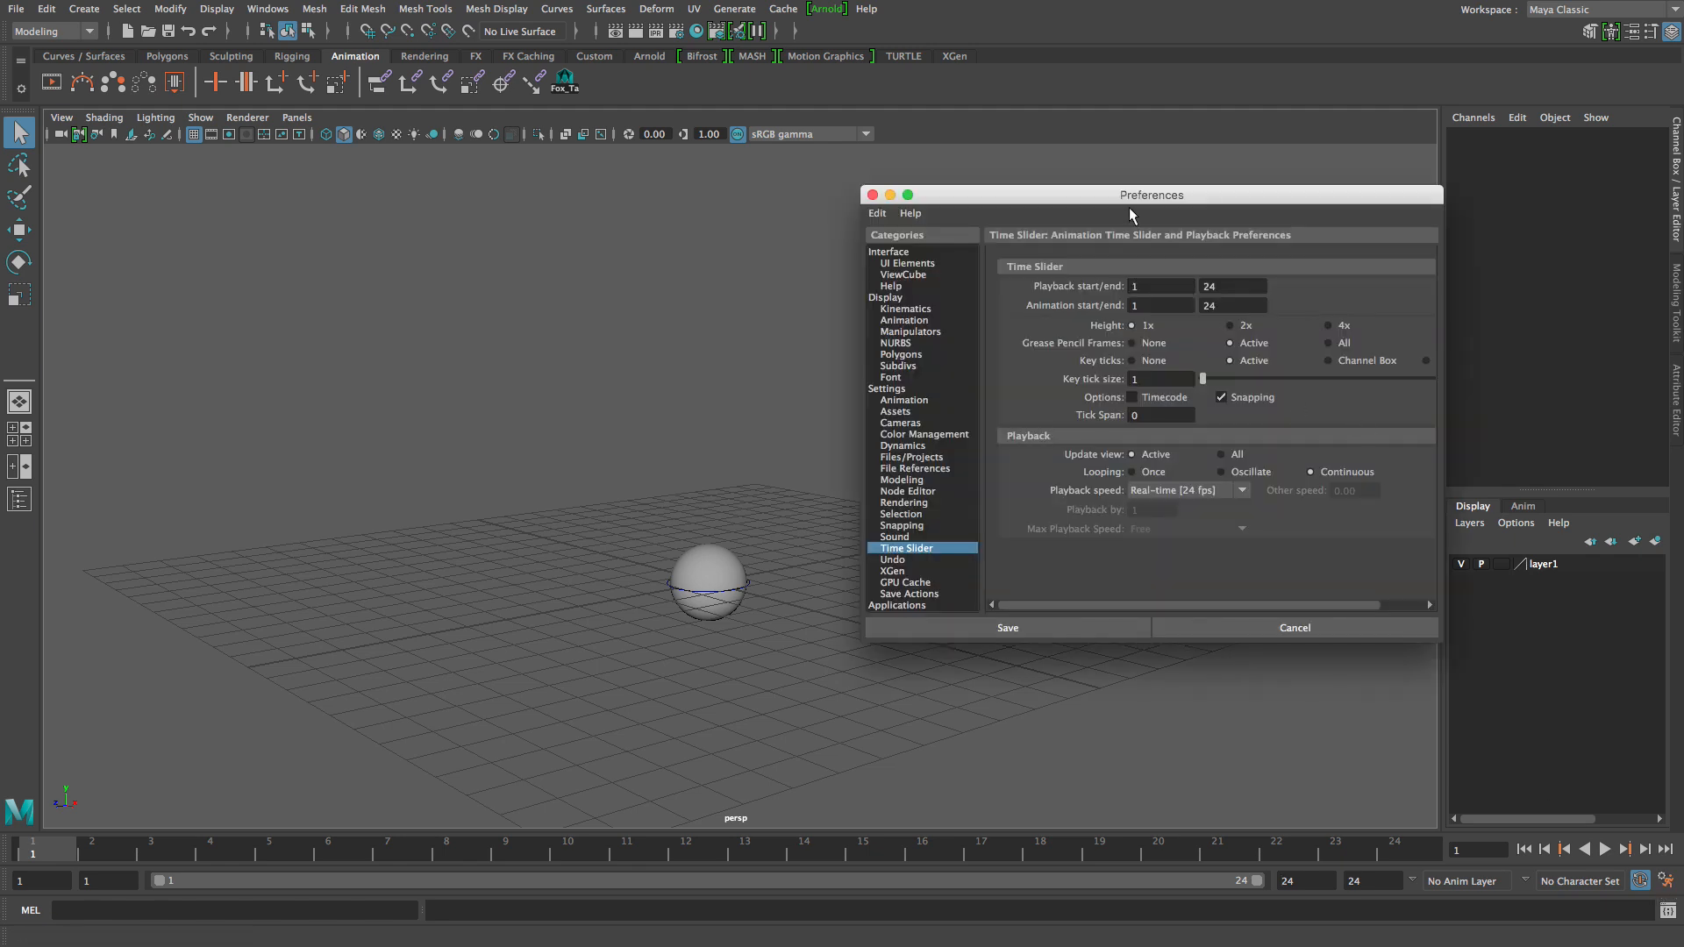
pyautogui.moveTo(952, 193); pyautogui.dragTo(603, 145)
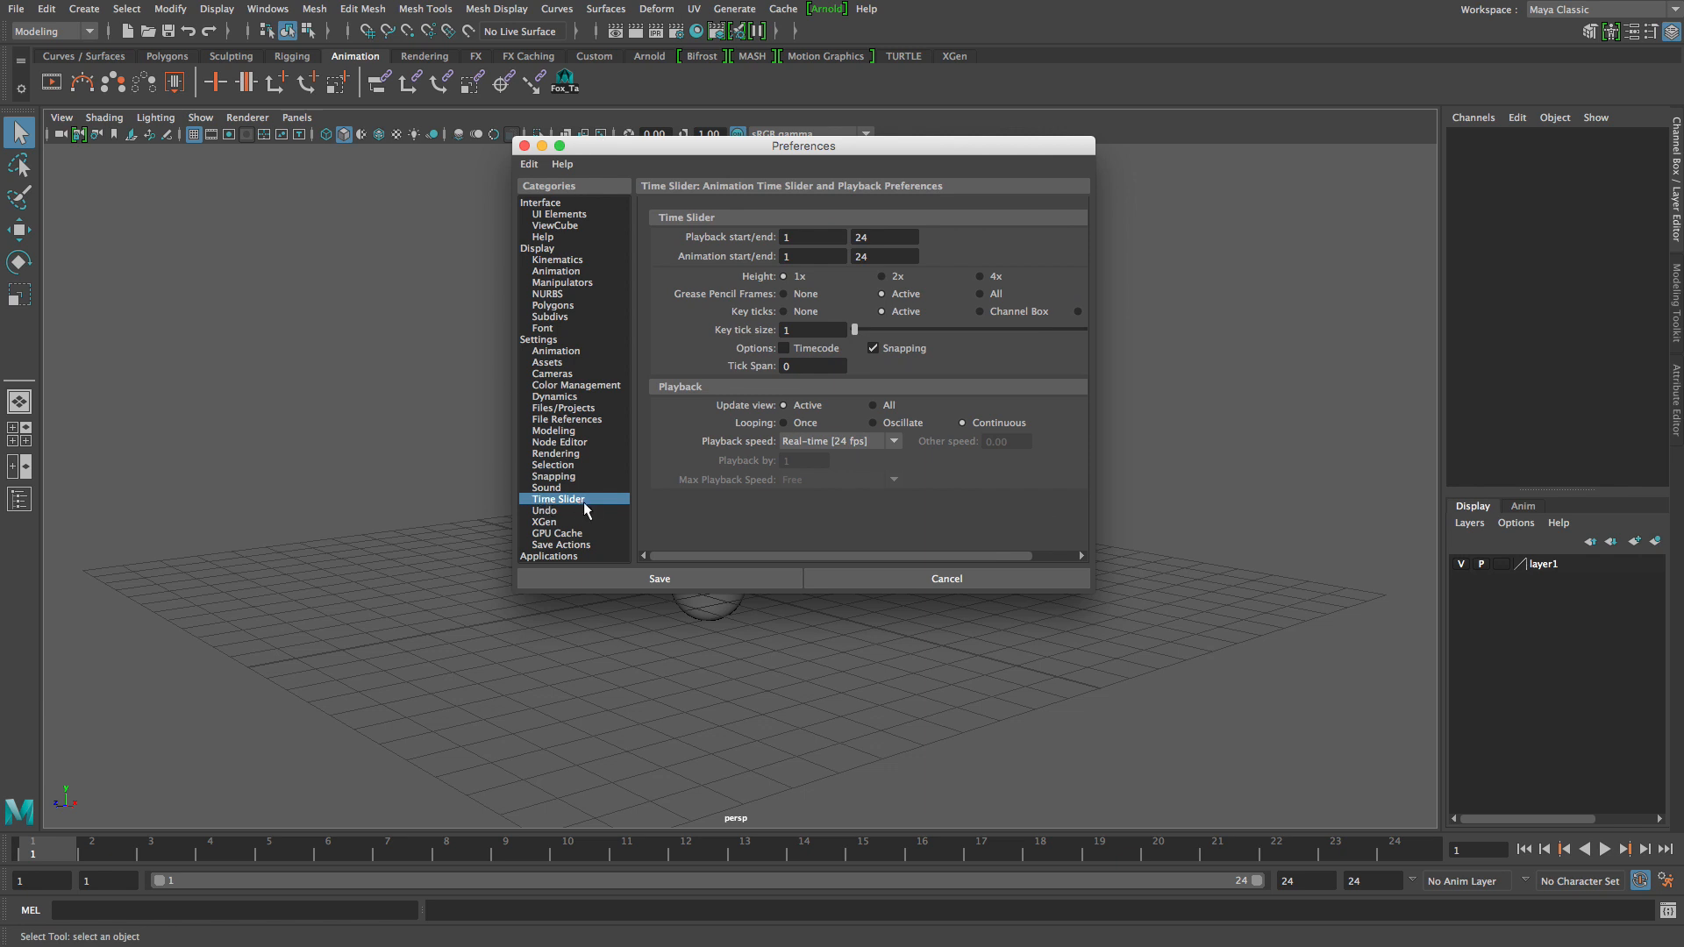
pyautogui.click(804, 445)
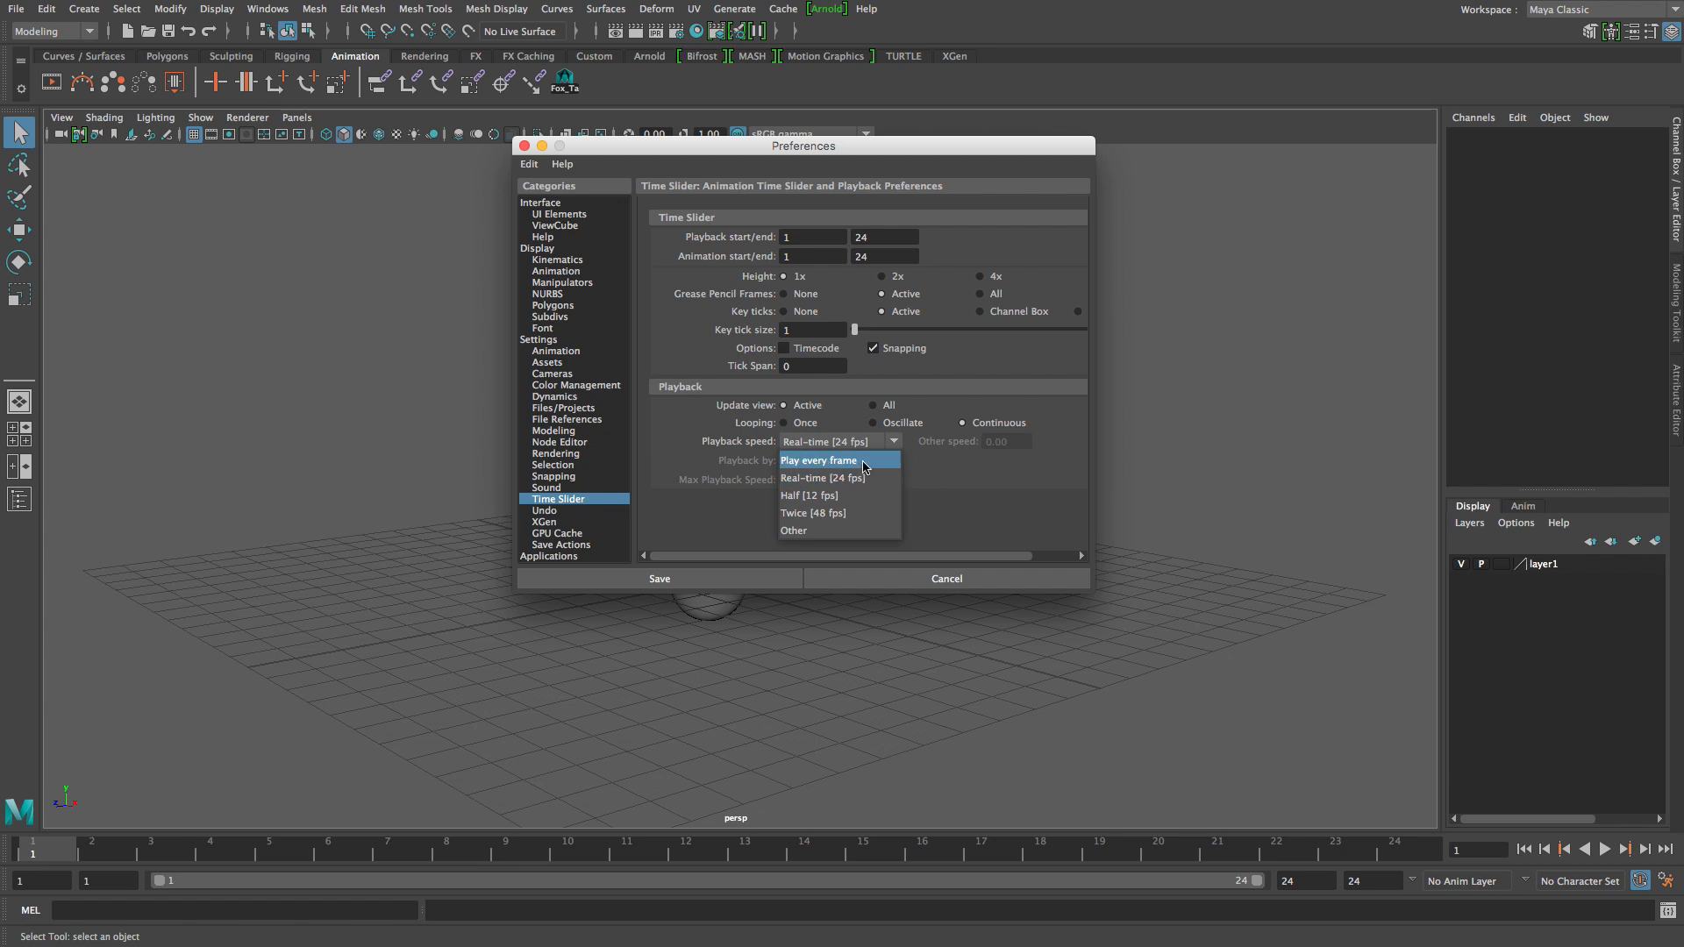
pyautogui.click(818, 484)
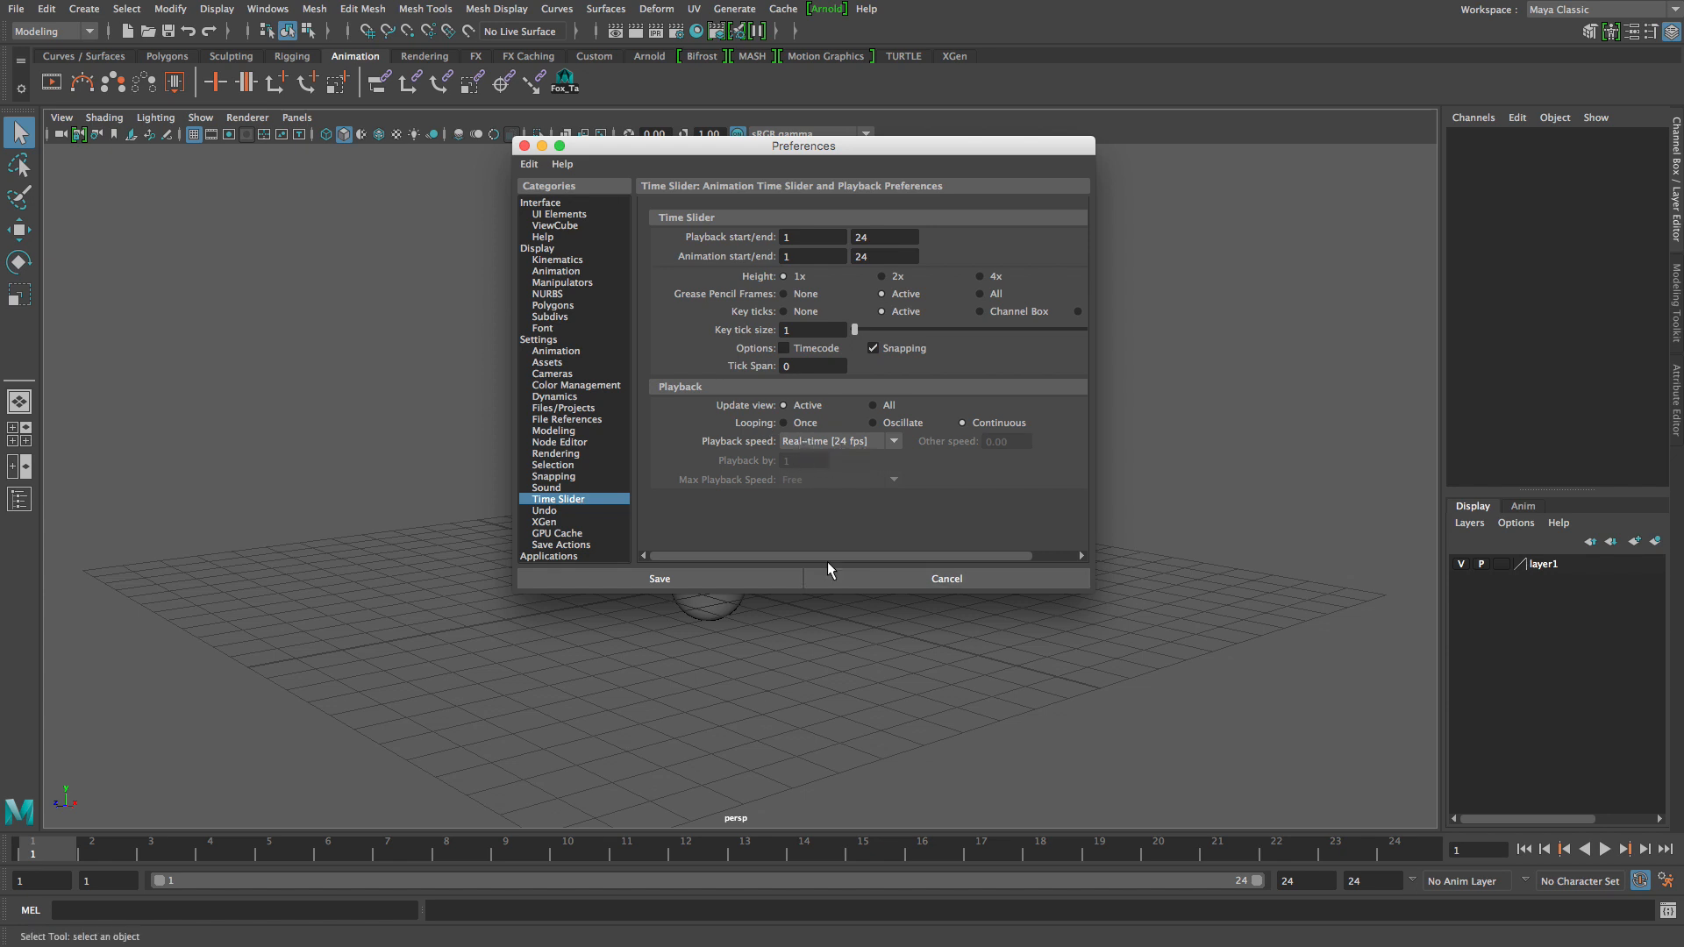
pyautogui.click(720, 577)
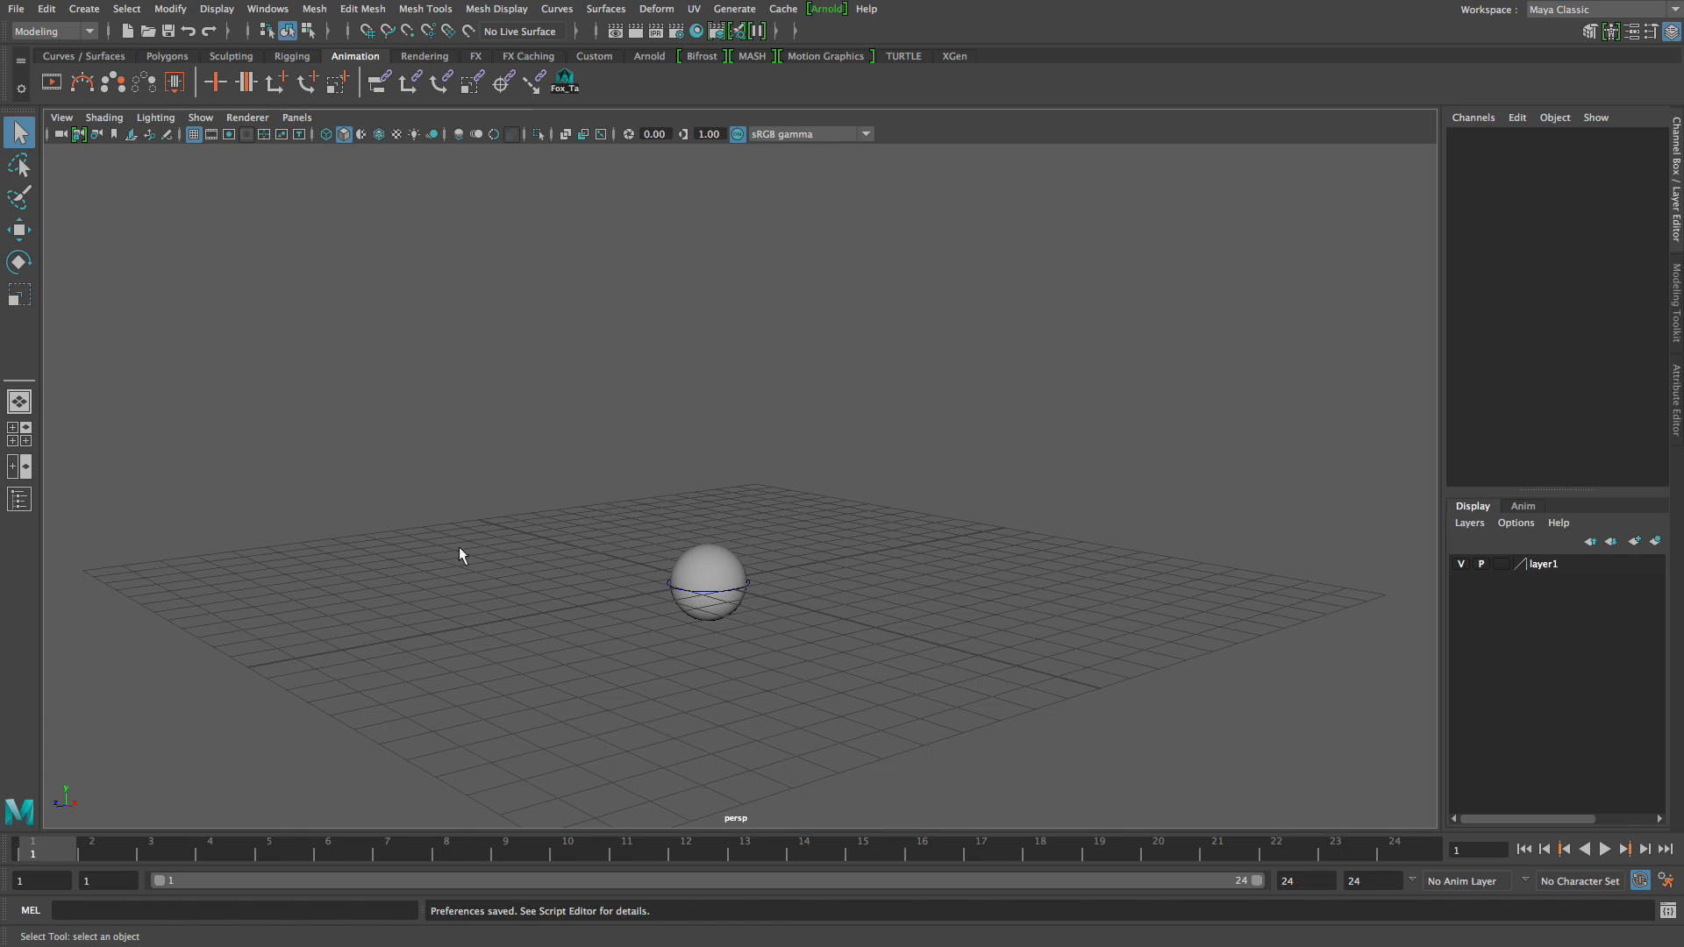
# Raise the ball's main control above the grid and set its Translate Y to 10.
pyautogui.click(718, 561)
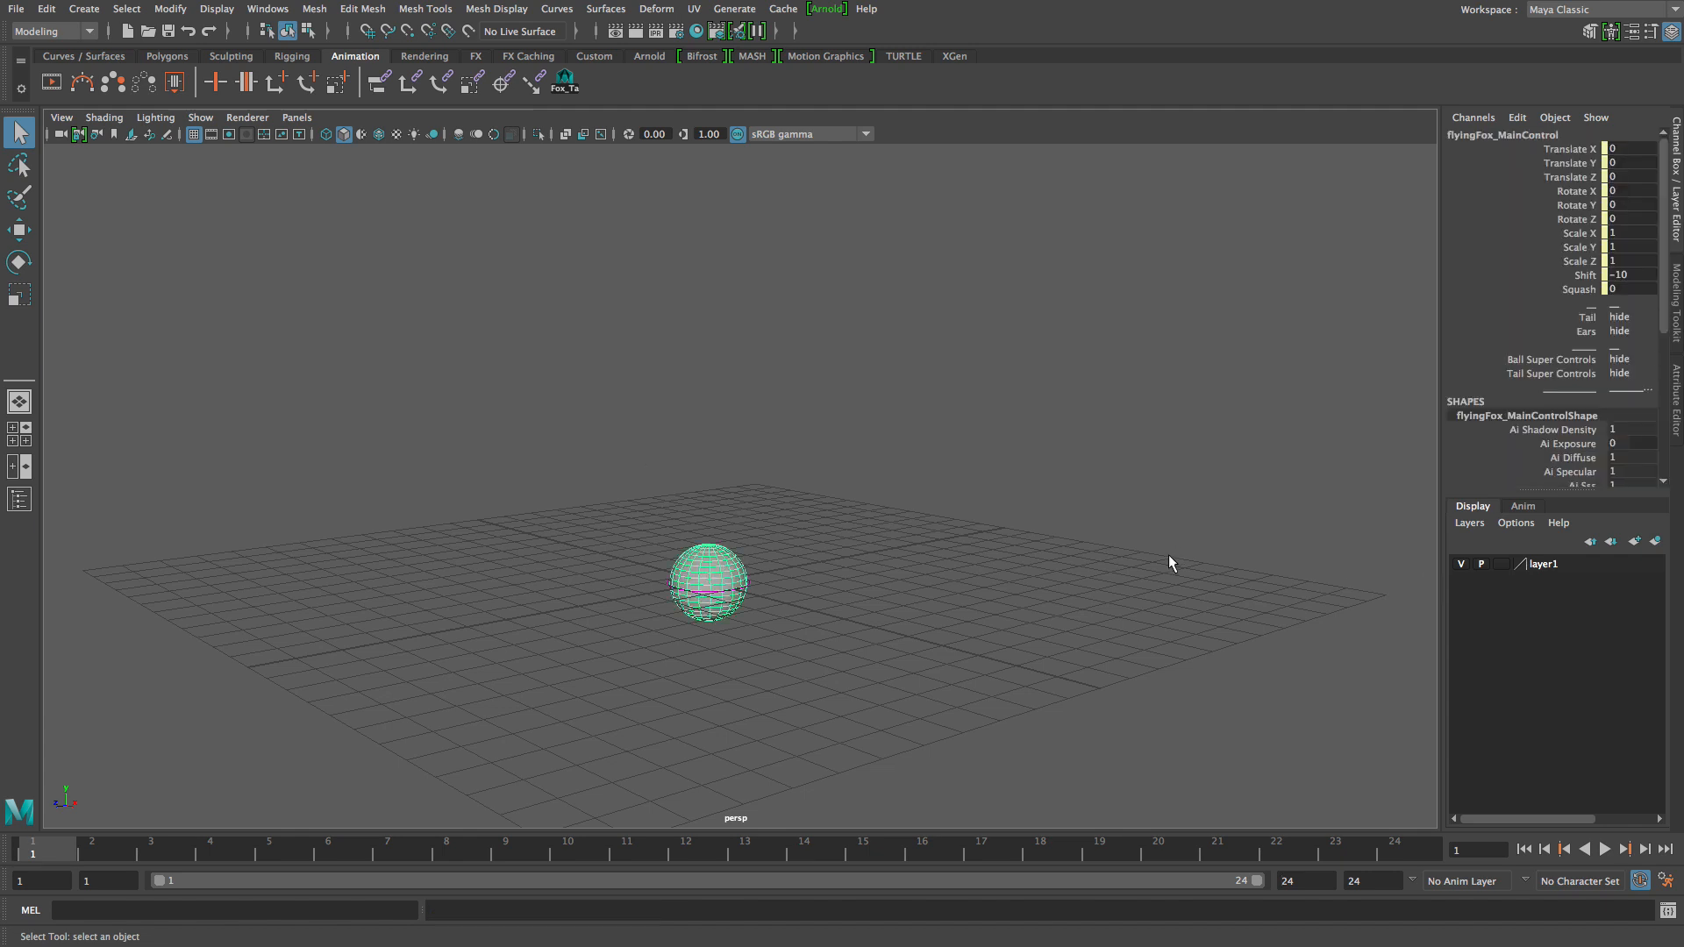
pyautogui.press('w')
pyautogui.scroll(-4, 816, 582)
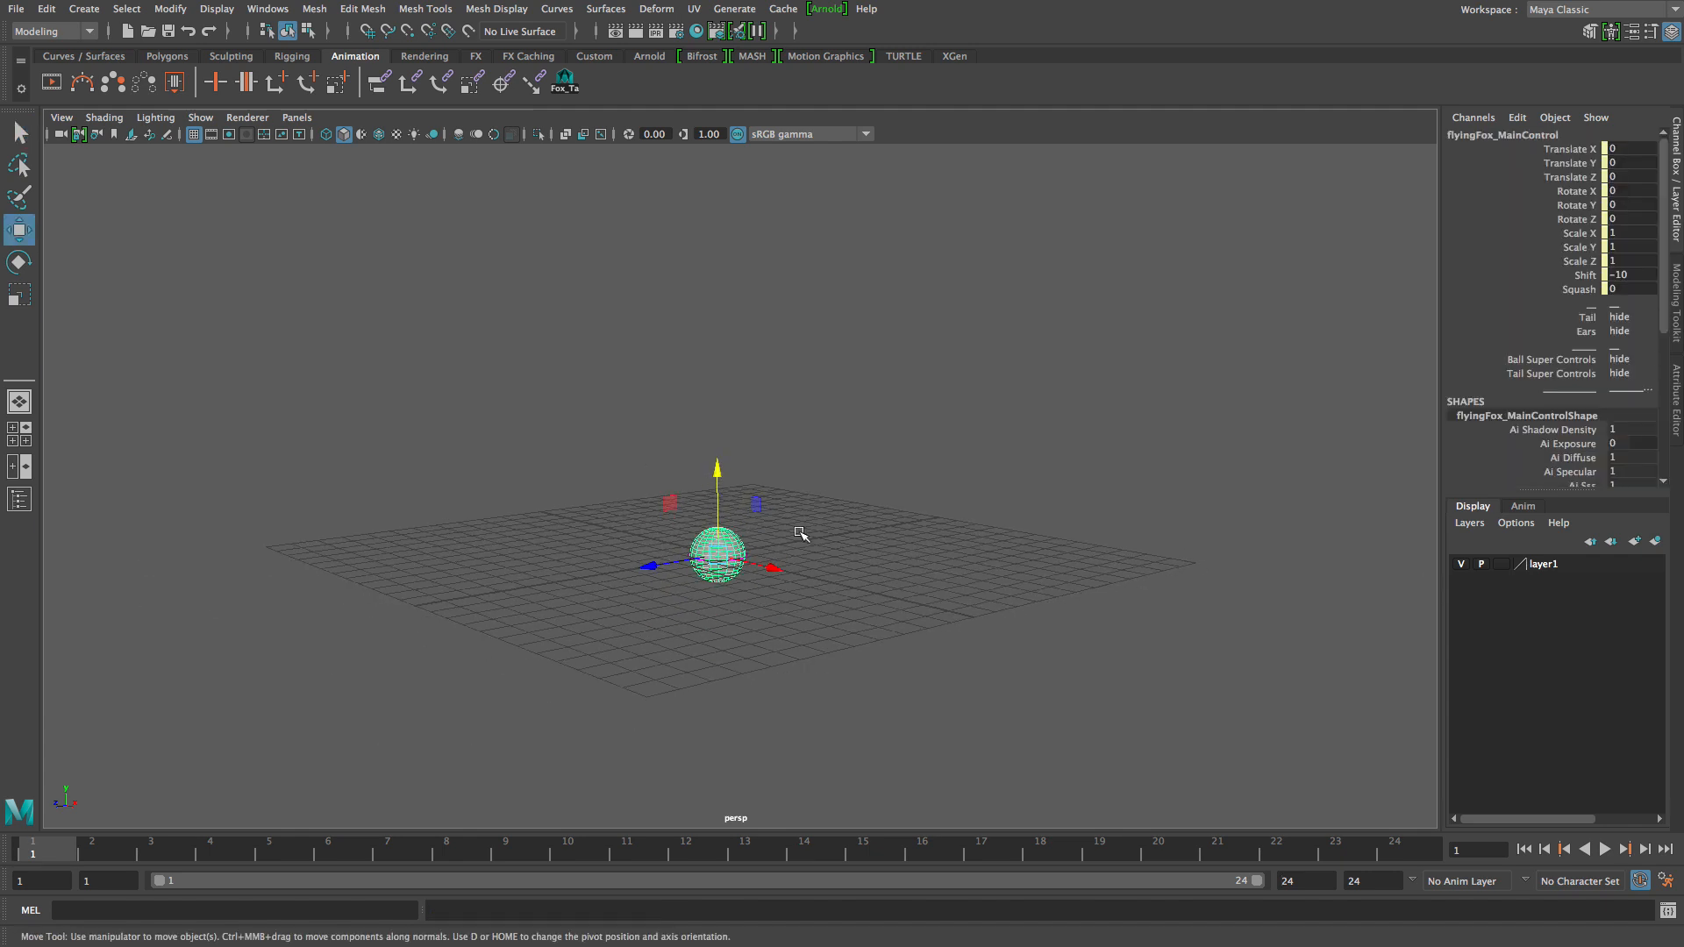
pyautogui.moveTo(694, 513); pyautogui.dragTo(692, 220)
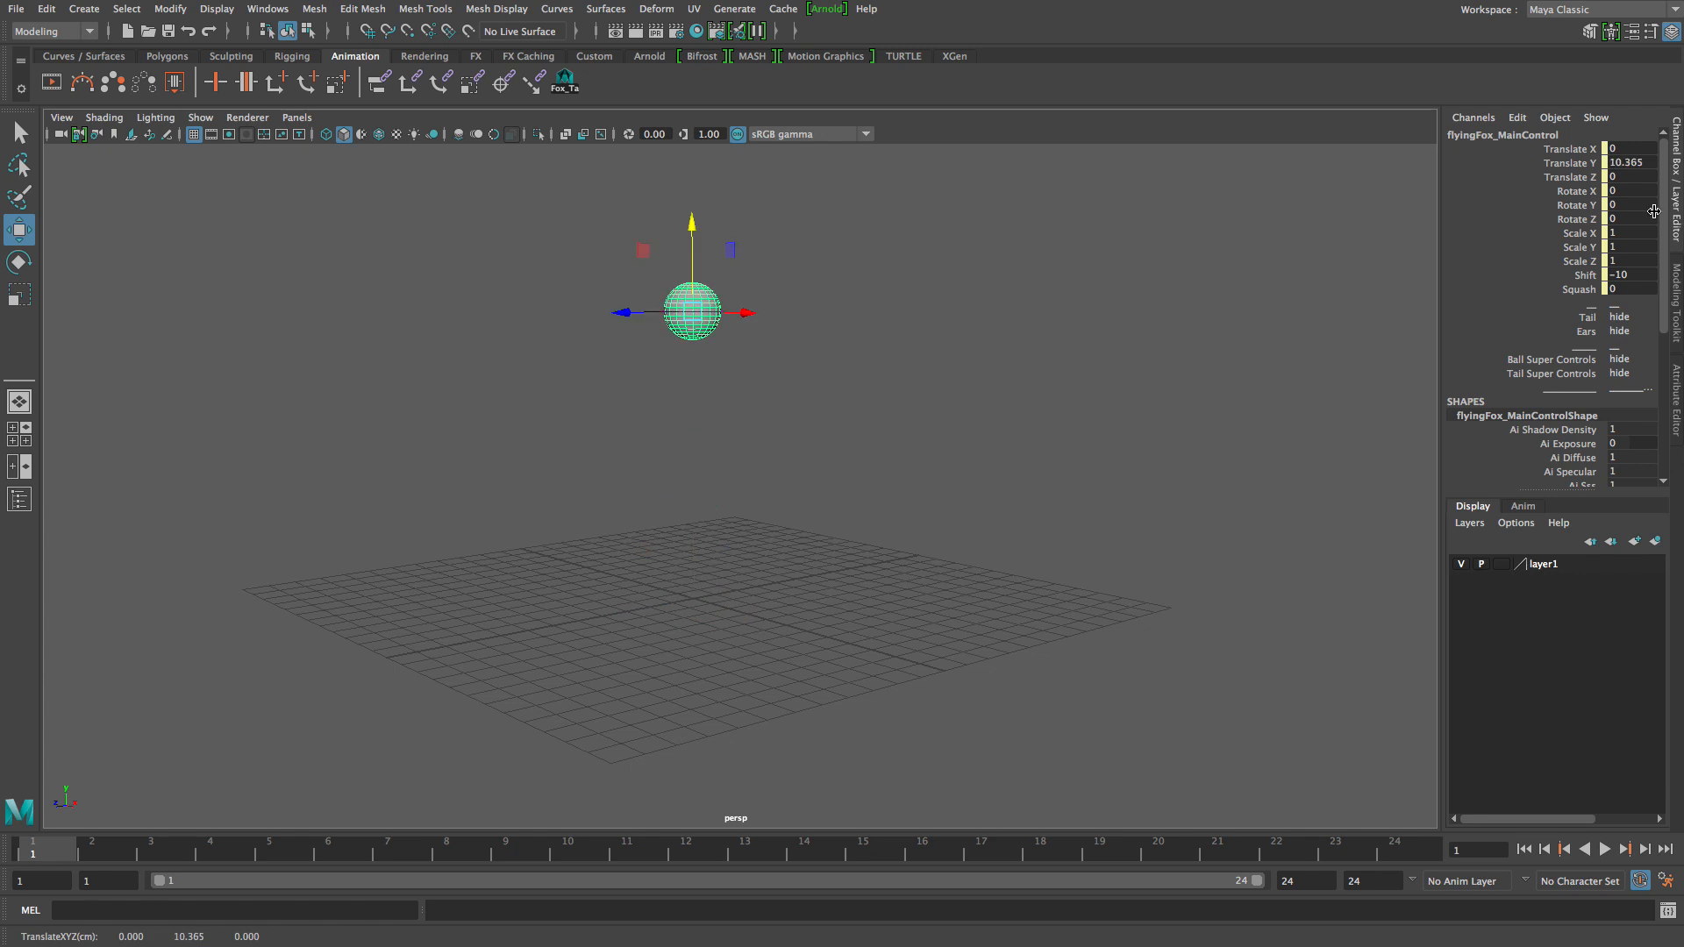
pyautogui.doubleClick(1632, 163)
pyautogui.write('10')
pyautogui.press('Return')
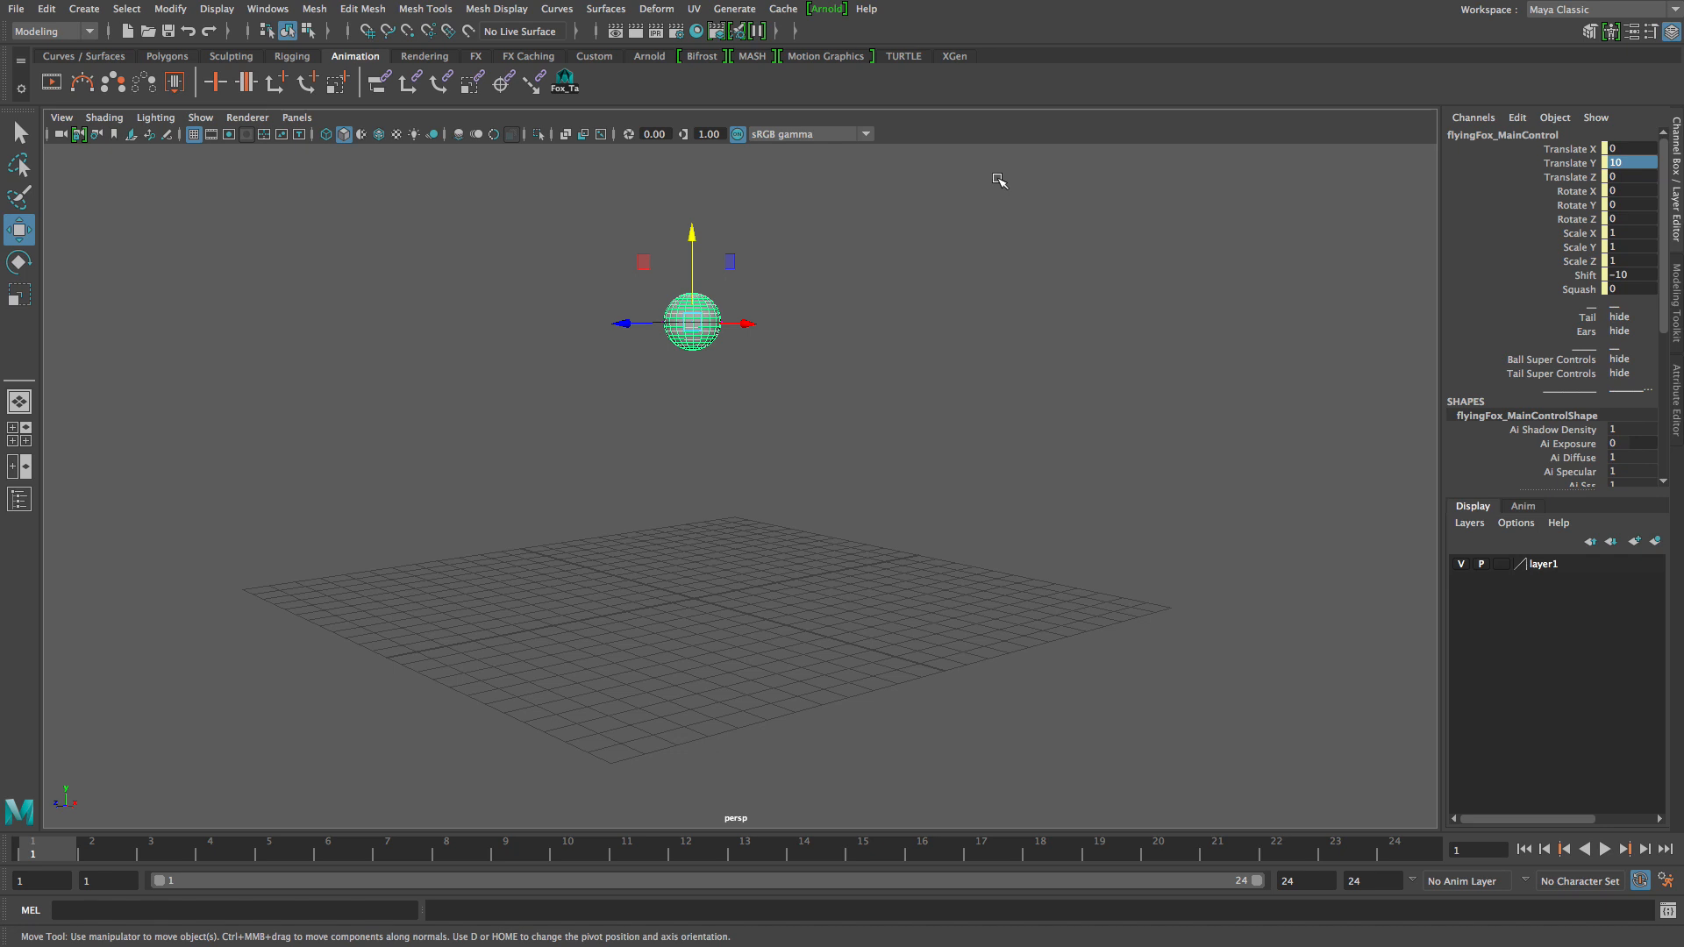
# Key only the Translate Y channel of the ball's main control at frame 1.
pyautogui.click(1579, 163)
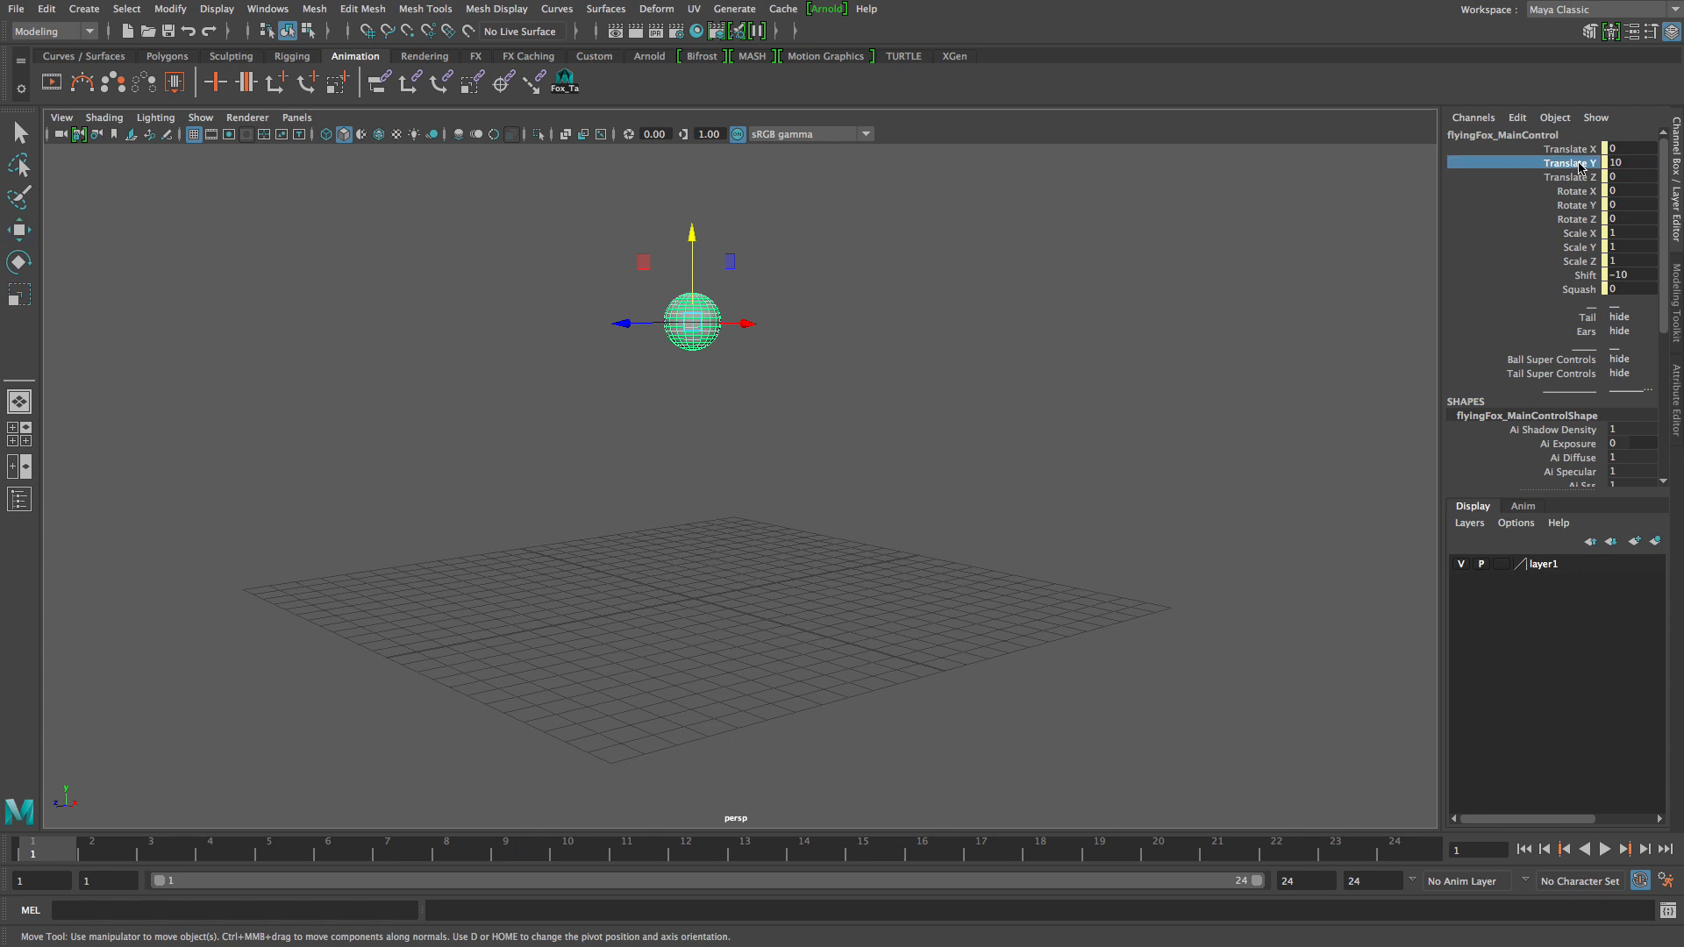
pyautogui.rightClick(1582, 167)
pyautogui.click(1518, 200)
# Open the Graph Editor to check the main control's Translate Y key at frame 1, and close it.
pyautogui.click(1566, 12)
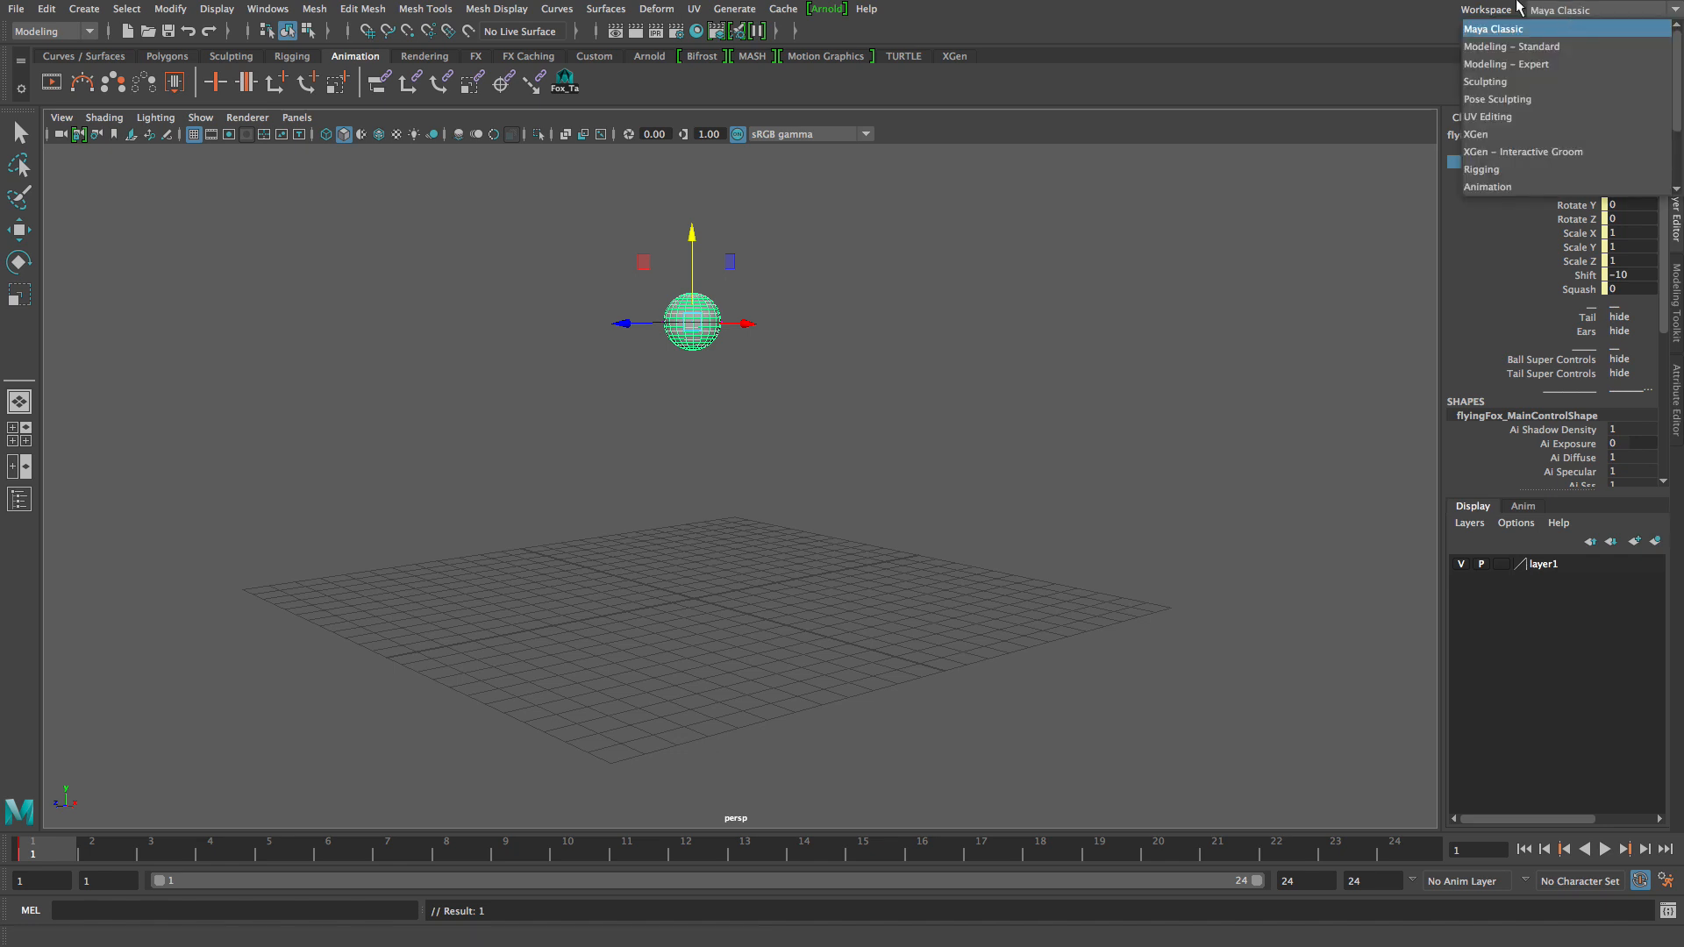
pyautogui.click(1519, 229)
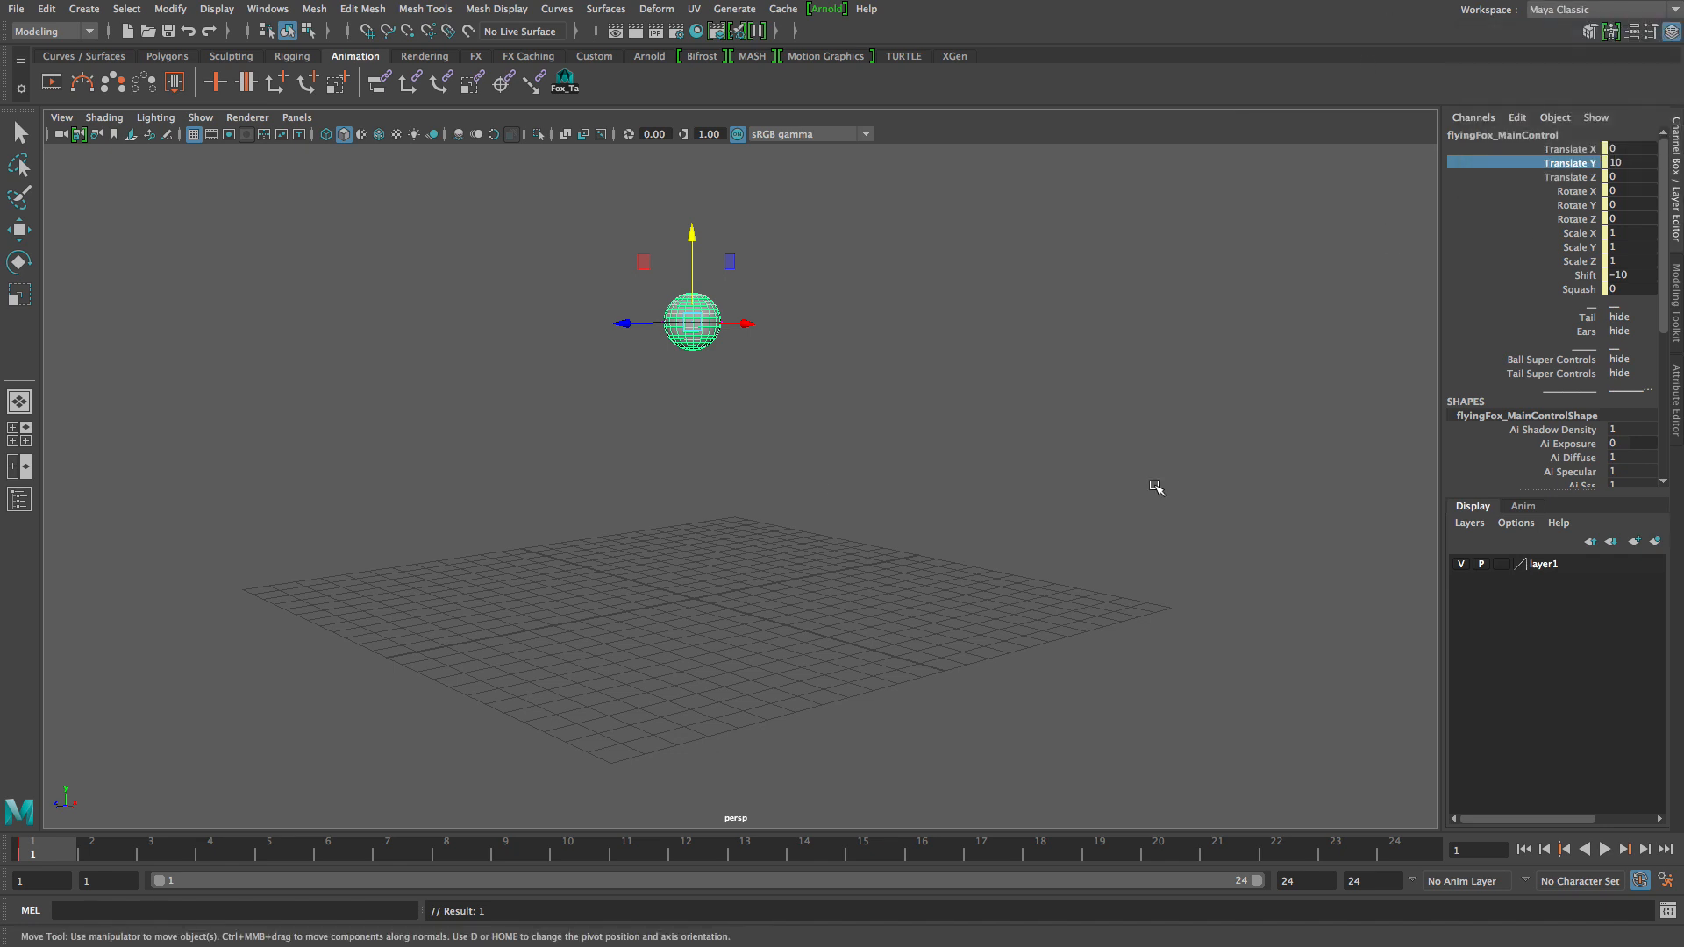
pyautogui.click(267, 10)
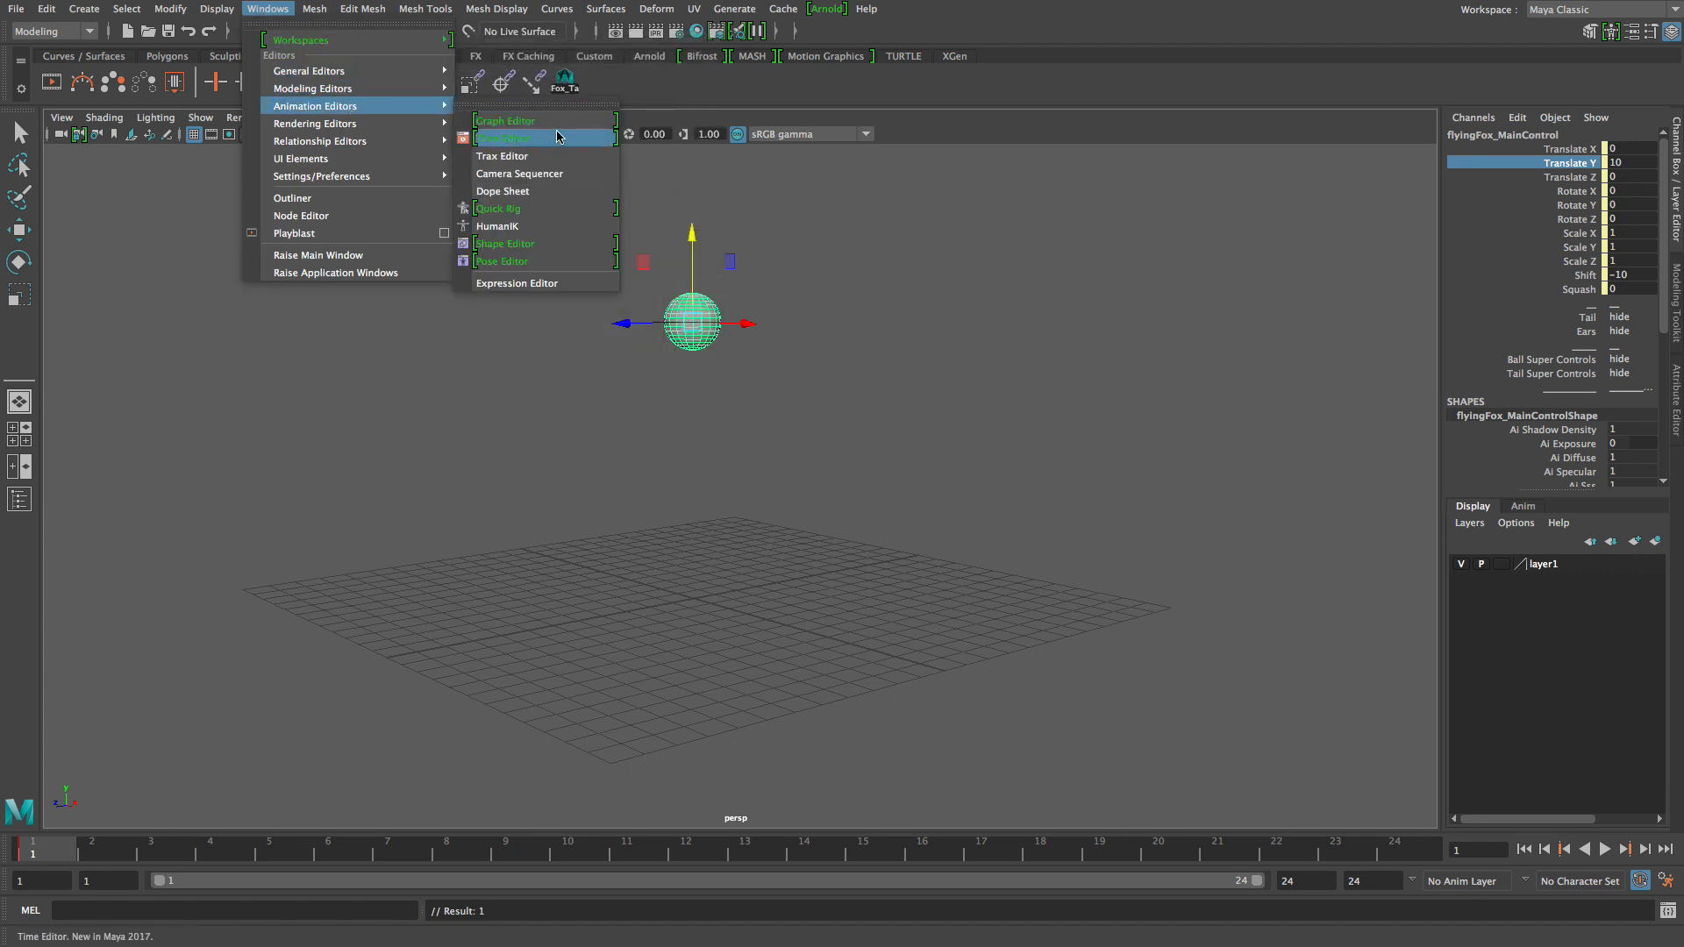
pyautogui.click(518, 120)
pyautogui.moveTo(1176, 293); pyautogui.dragTo(847, 299)
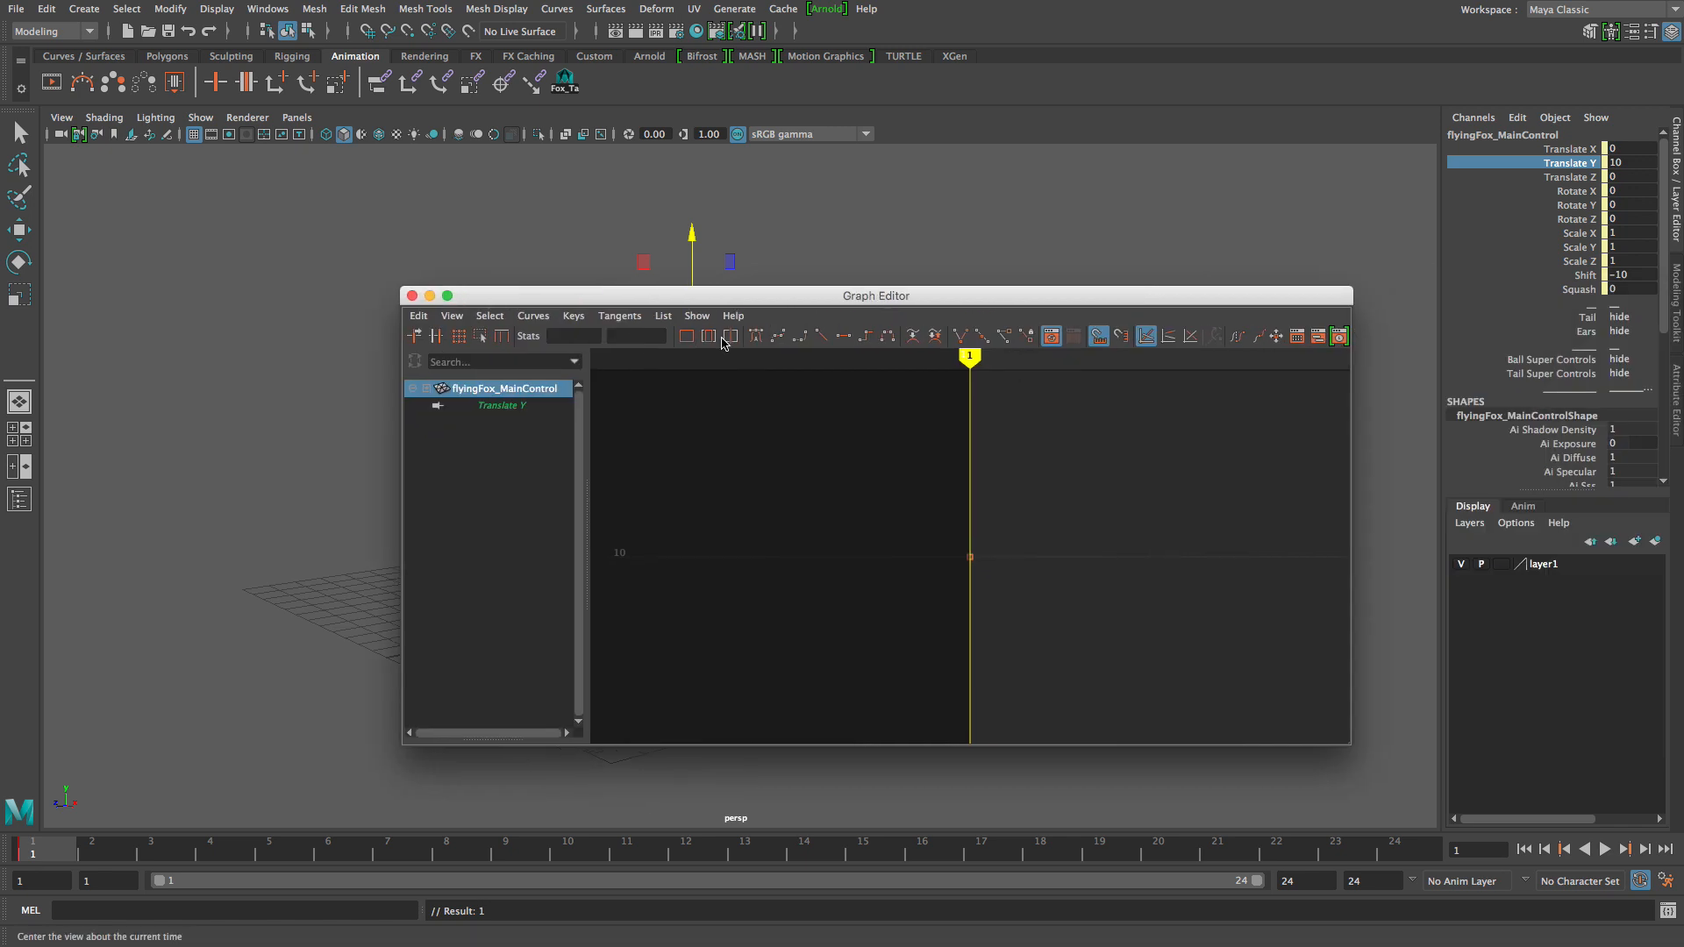
pyautogui.click(430, 292)
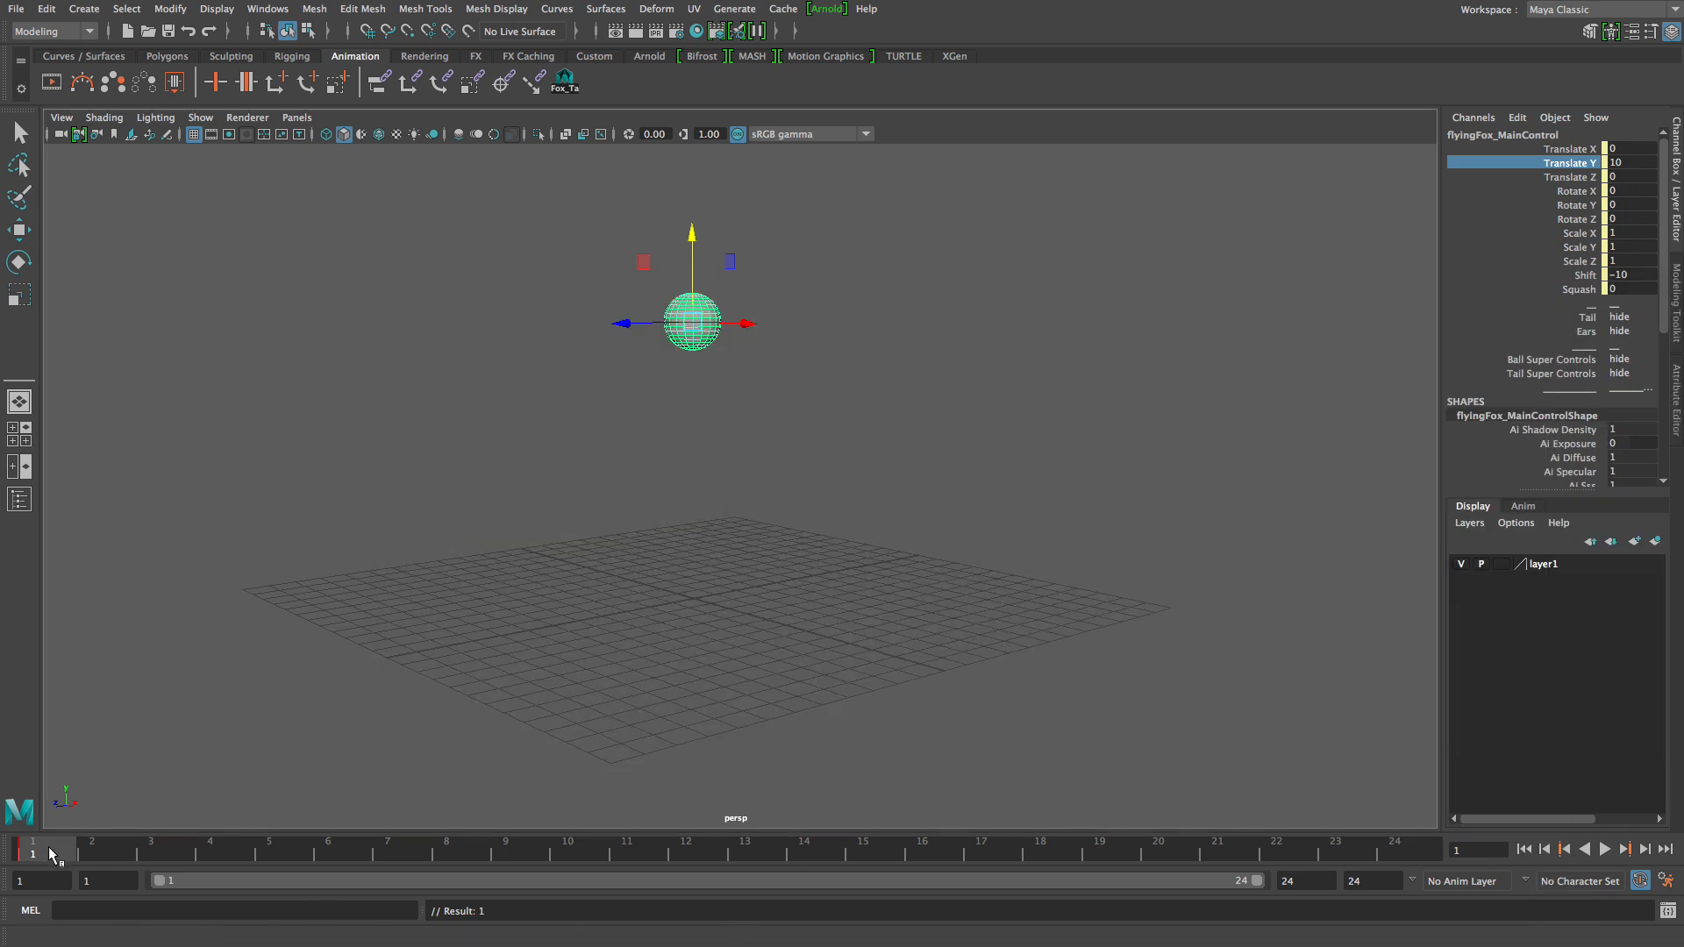
# At frame 12, lower the ball's main control to the grid and set its Translate Y to 1.
pyautogui.moveTo(50, 846); pyautogui.dragTo(706, 849)
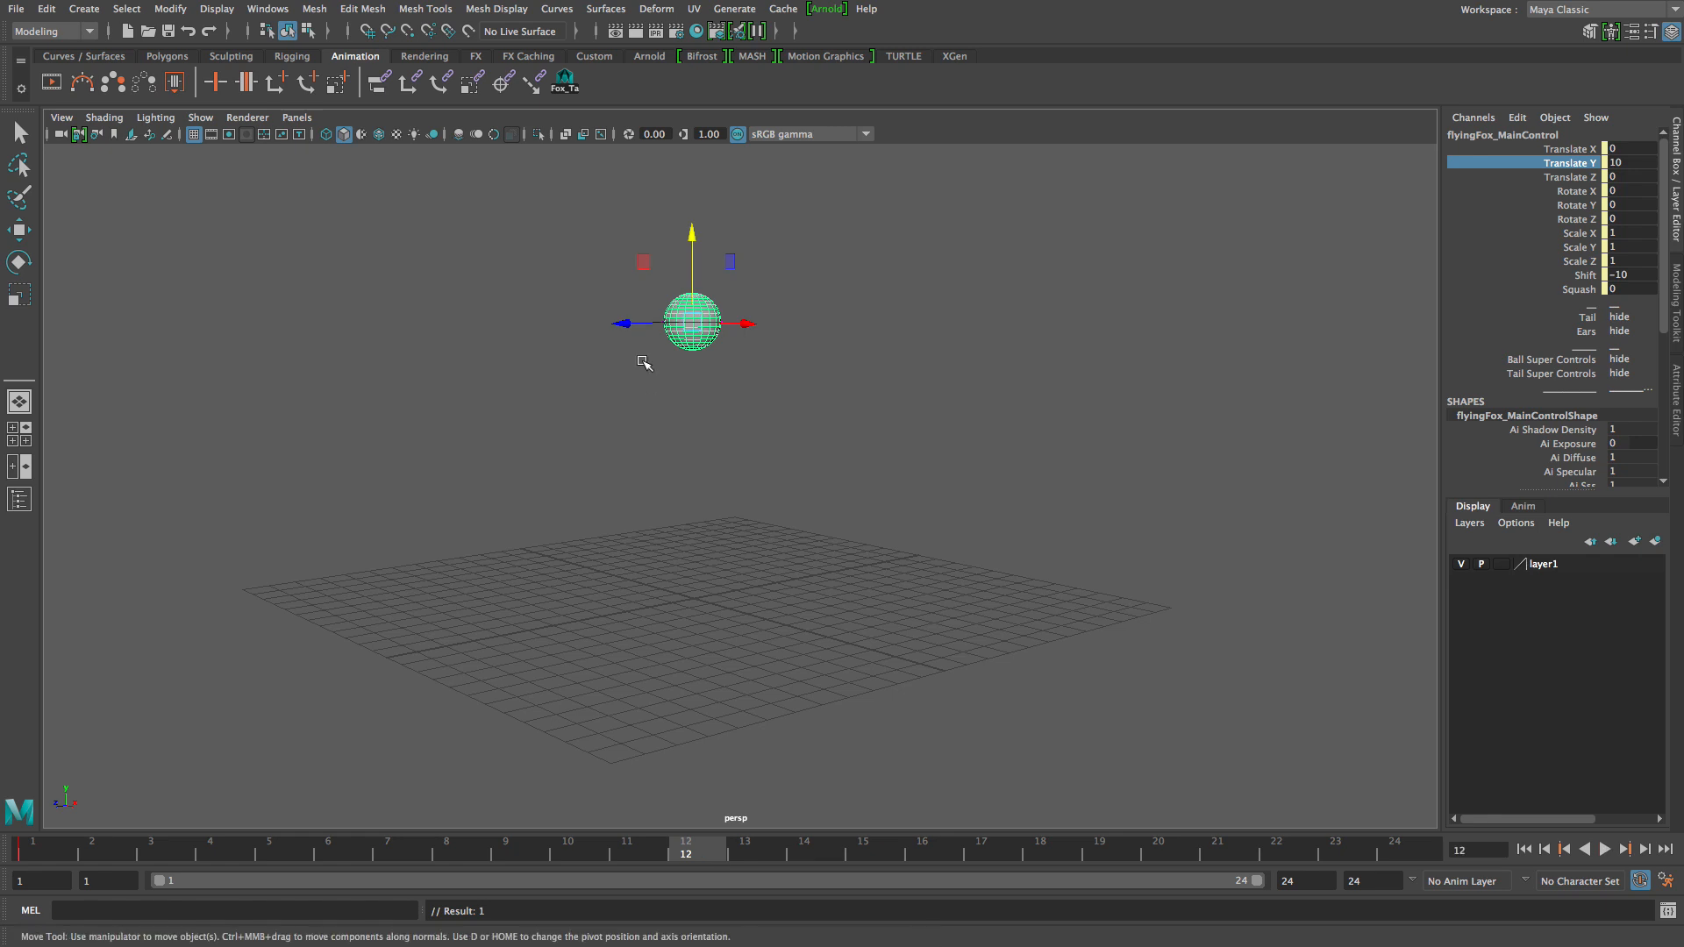
pyautogui.moveTo(692, 238); pyautogui.dragTo(699, 494)
pyautogui.doubleClick(1629, 163)
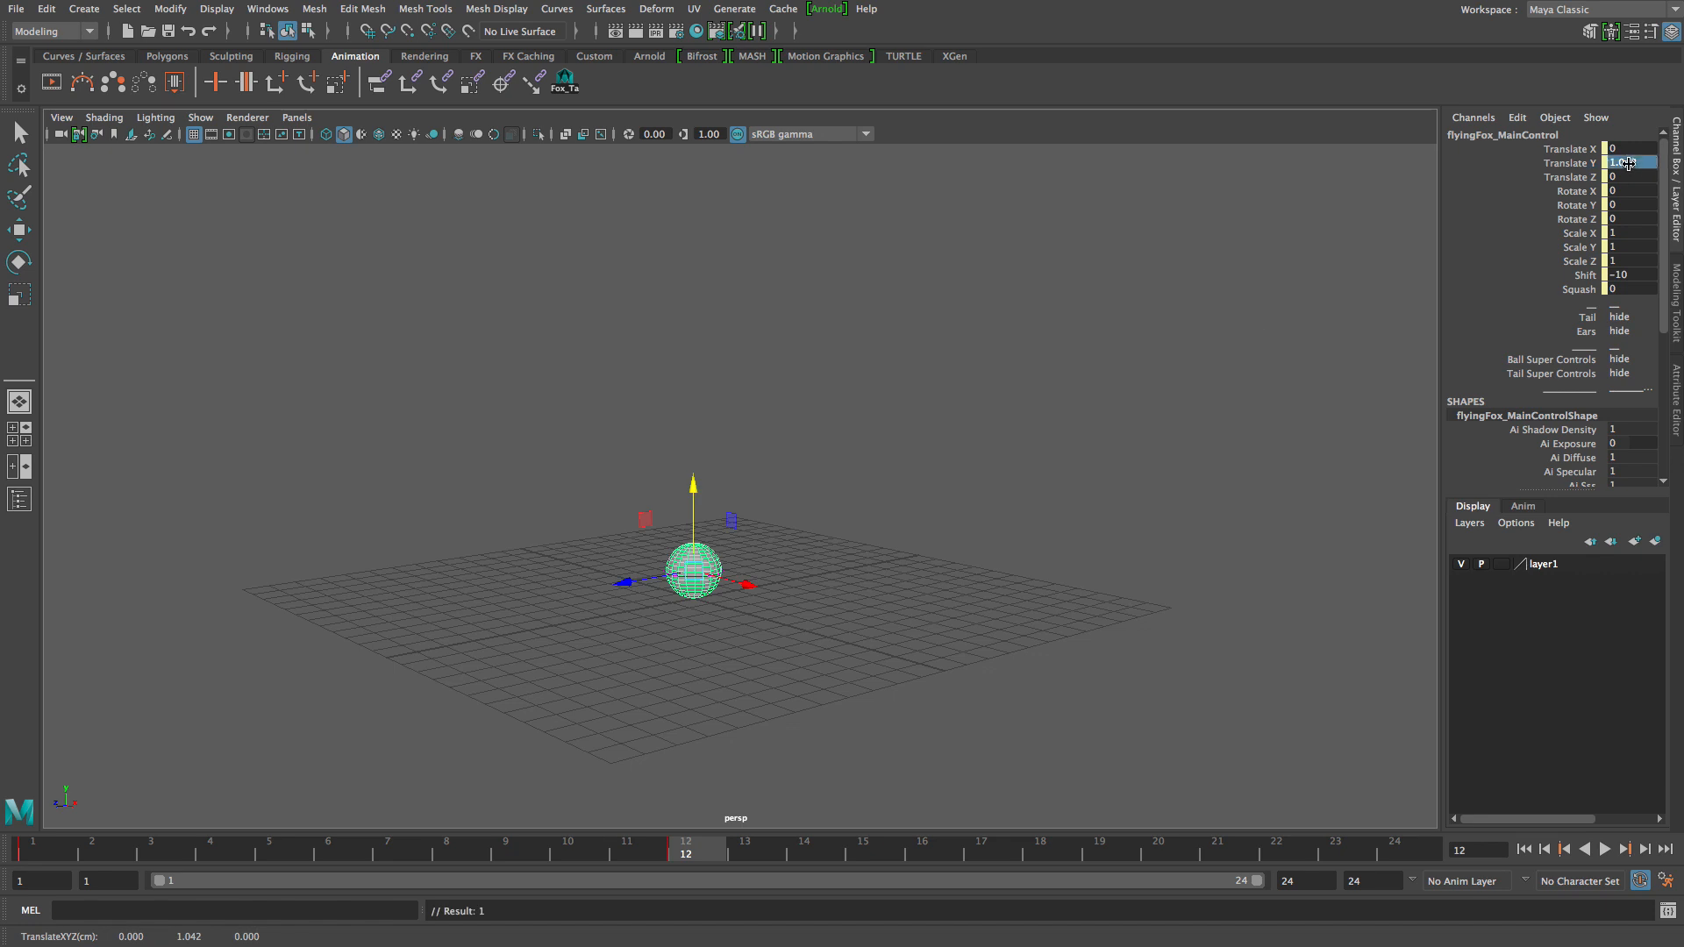
pyautogui.write('1')
pyautogui.press('Return')
pyautogui.keyDown('alt'); pyautogui.moveTo(1146, 225); pyautogui.dragTo(903, 343); pyautogui.keyUp('alt')
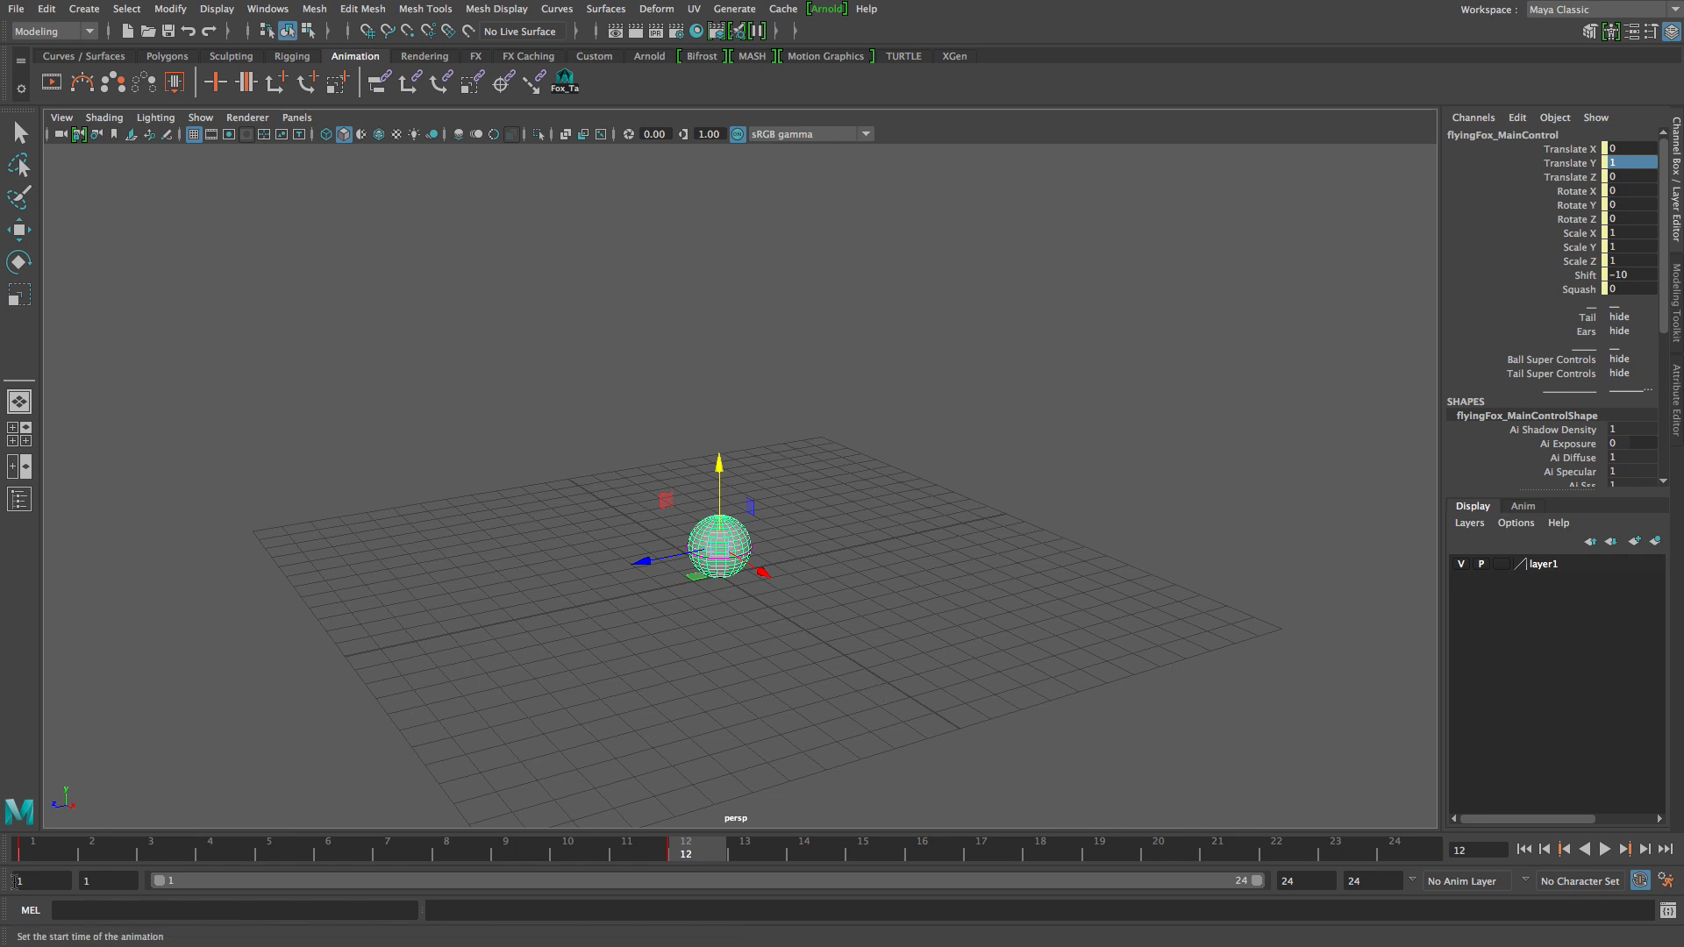
# Return to frame 1 and preview the ball's drop up to frame 12.
pyautogui.click(32, 854)
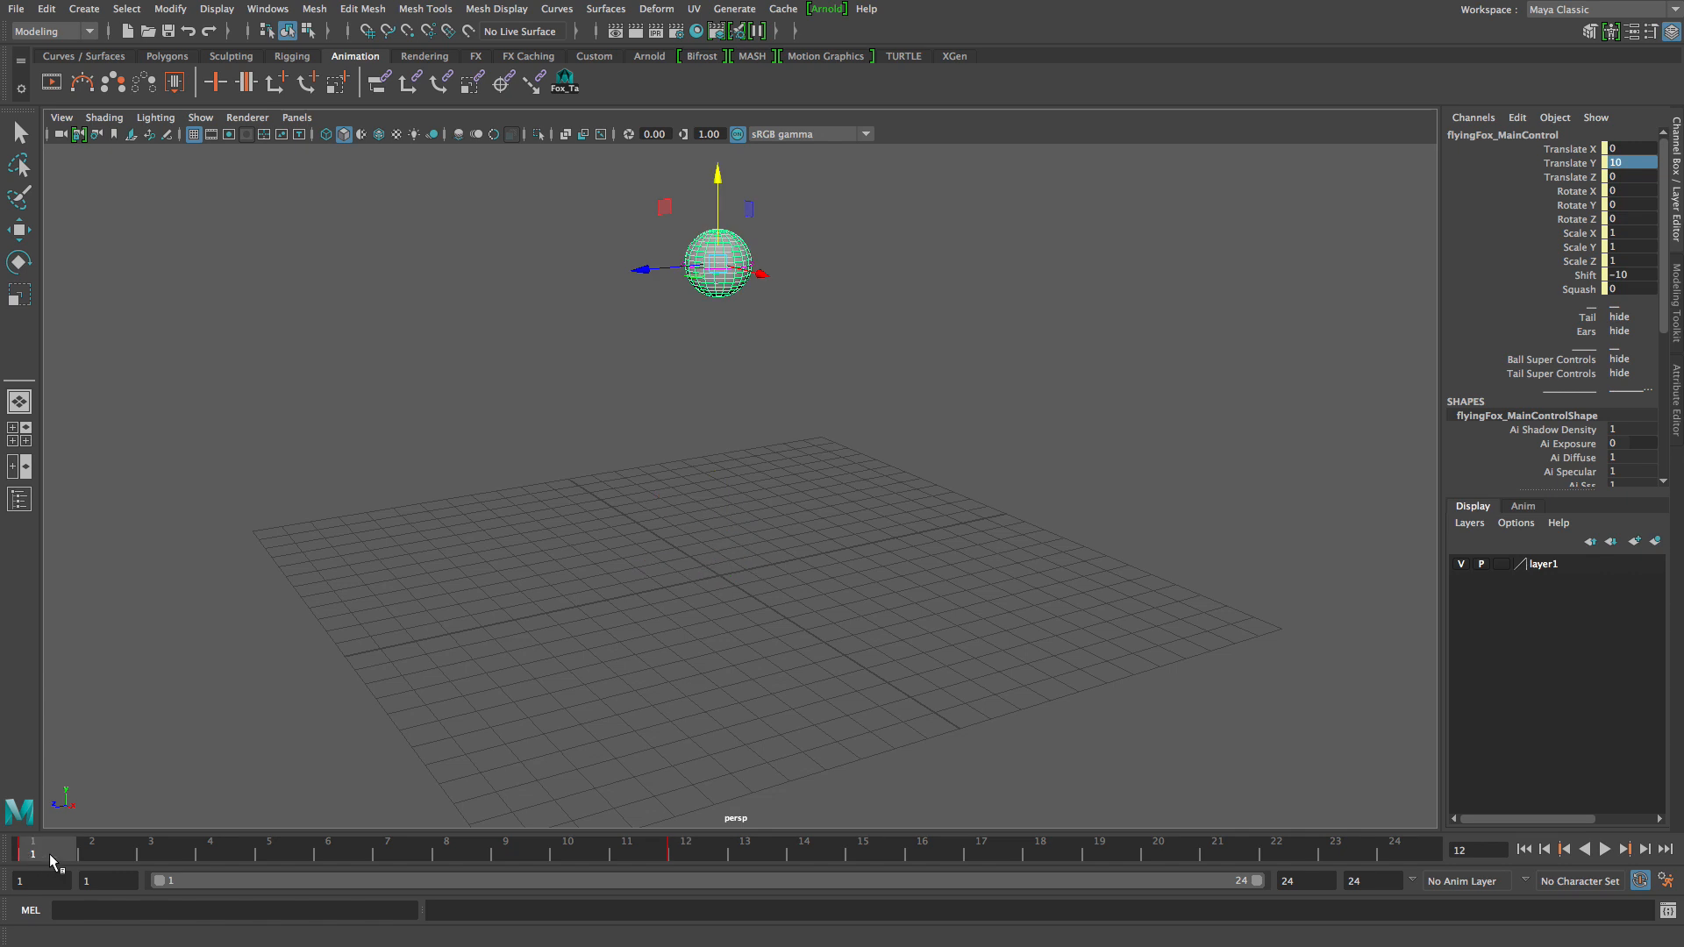
pyautogui.hotkey('alt', 'v')
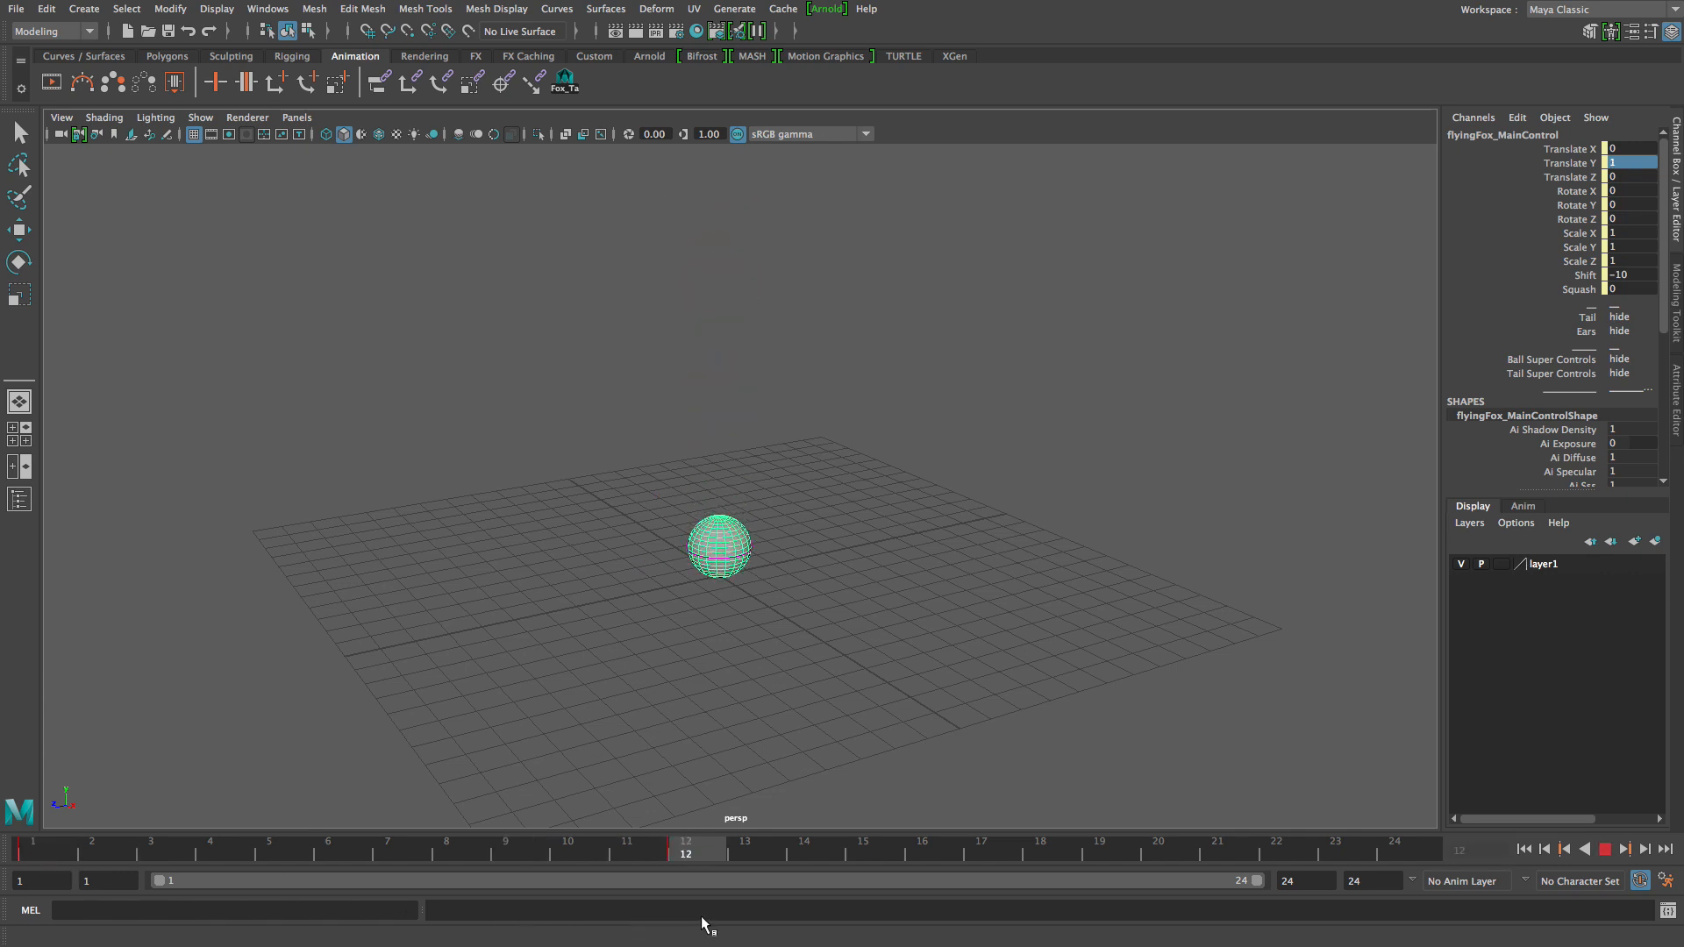
pyautogui.hotkey('alt', 'v')
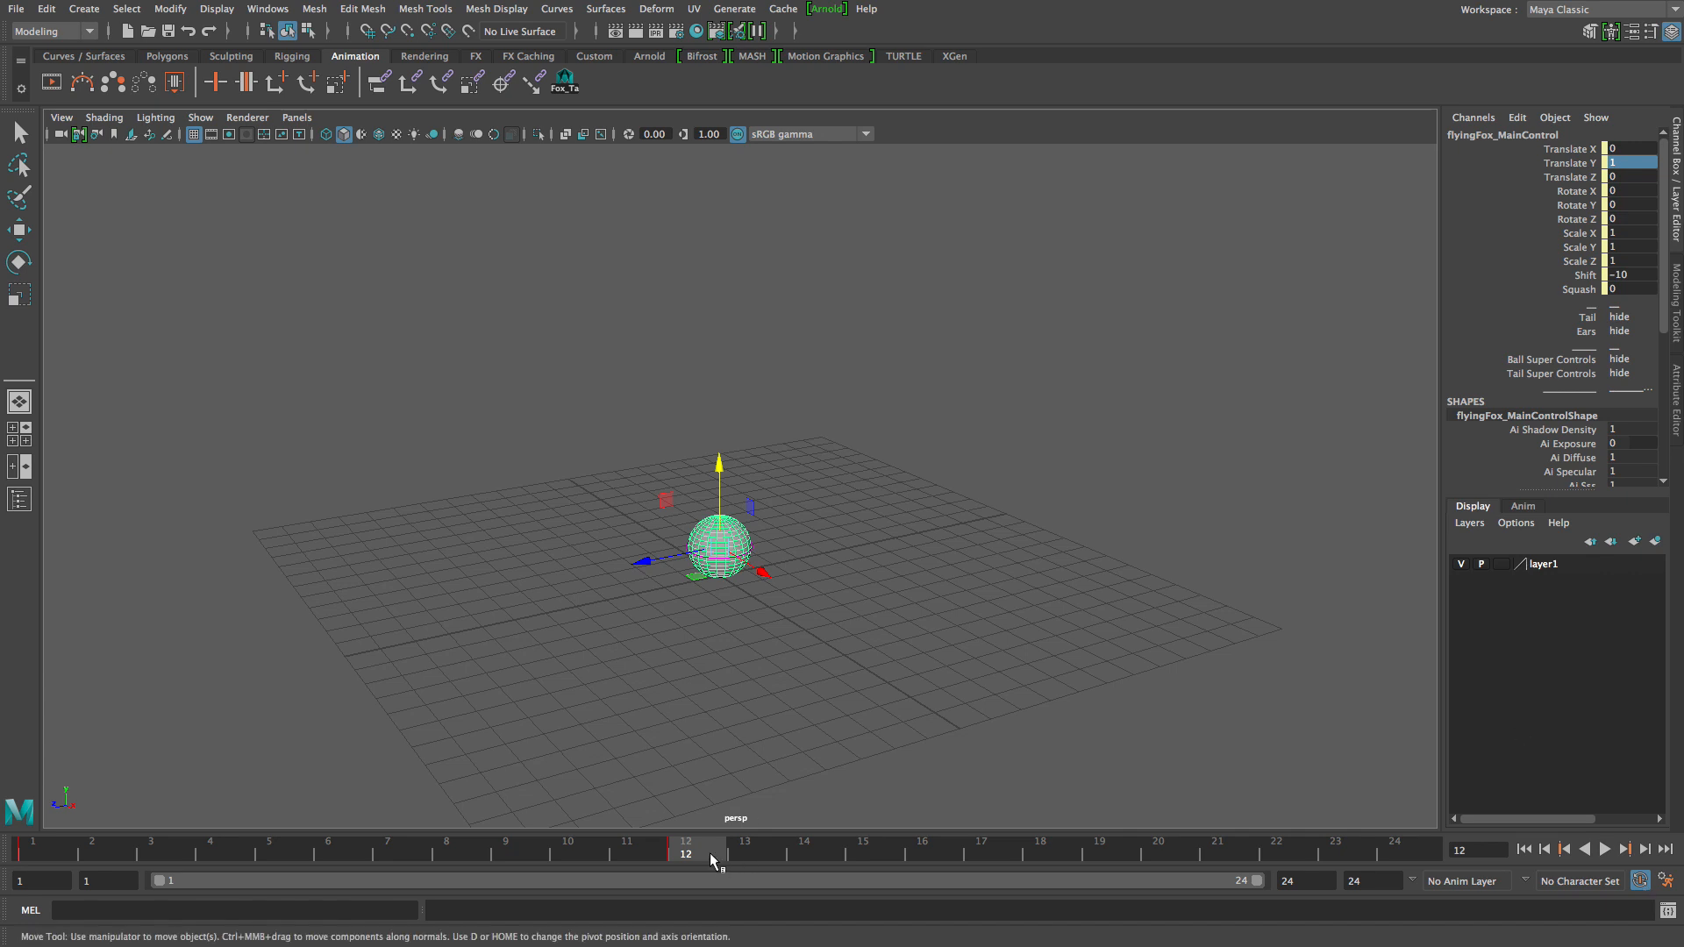
# At frame 24, set the main control's Translate Y back to 10.
pyautogui.hotkey('alt', 'v')
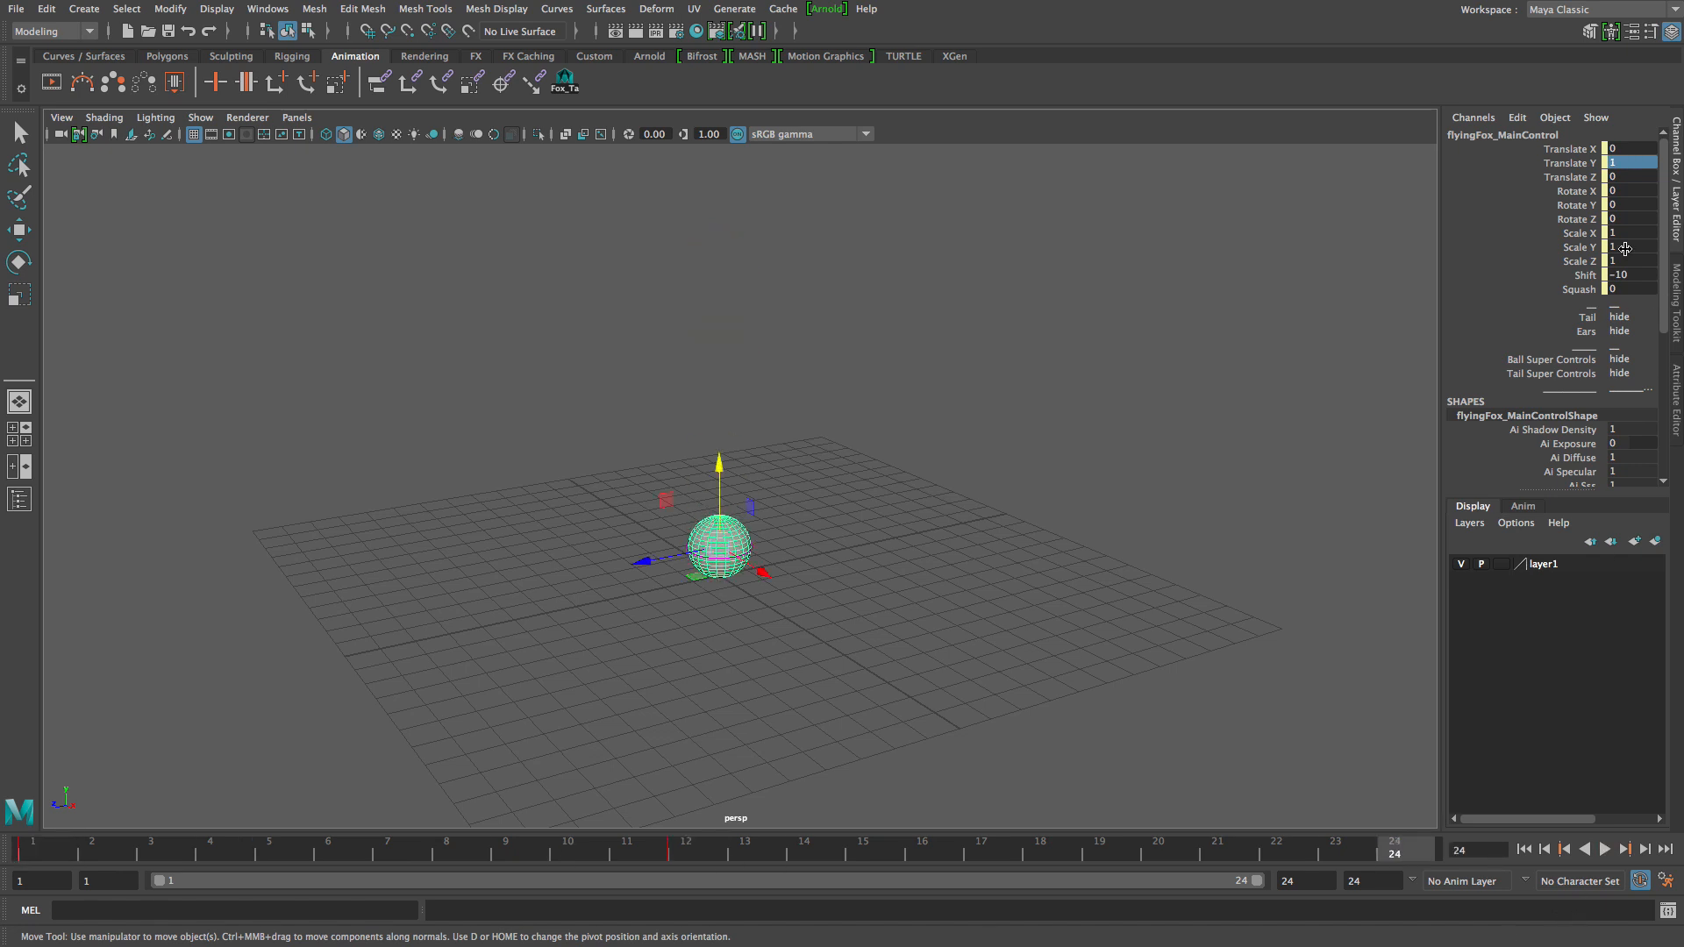
pyautogui.doubleClick(1637, 164)
pyautogui.write('10')
pyautogui.press('Return')
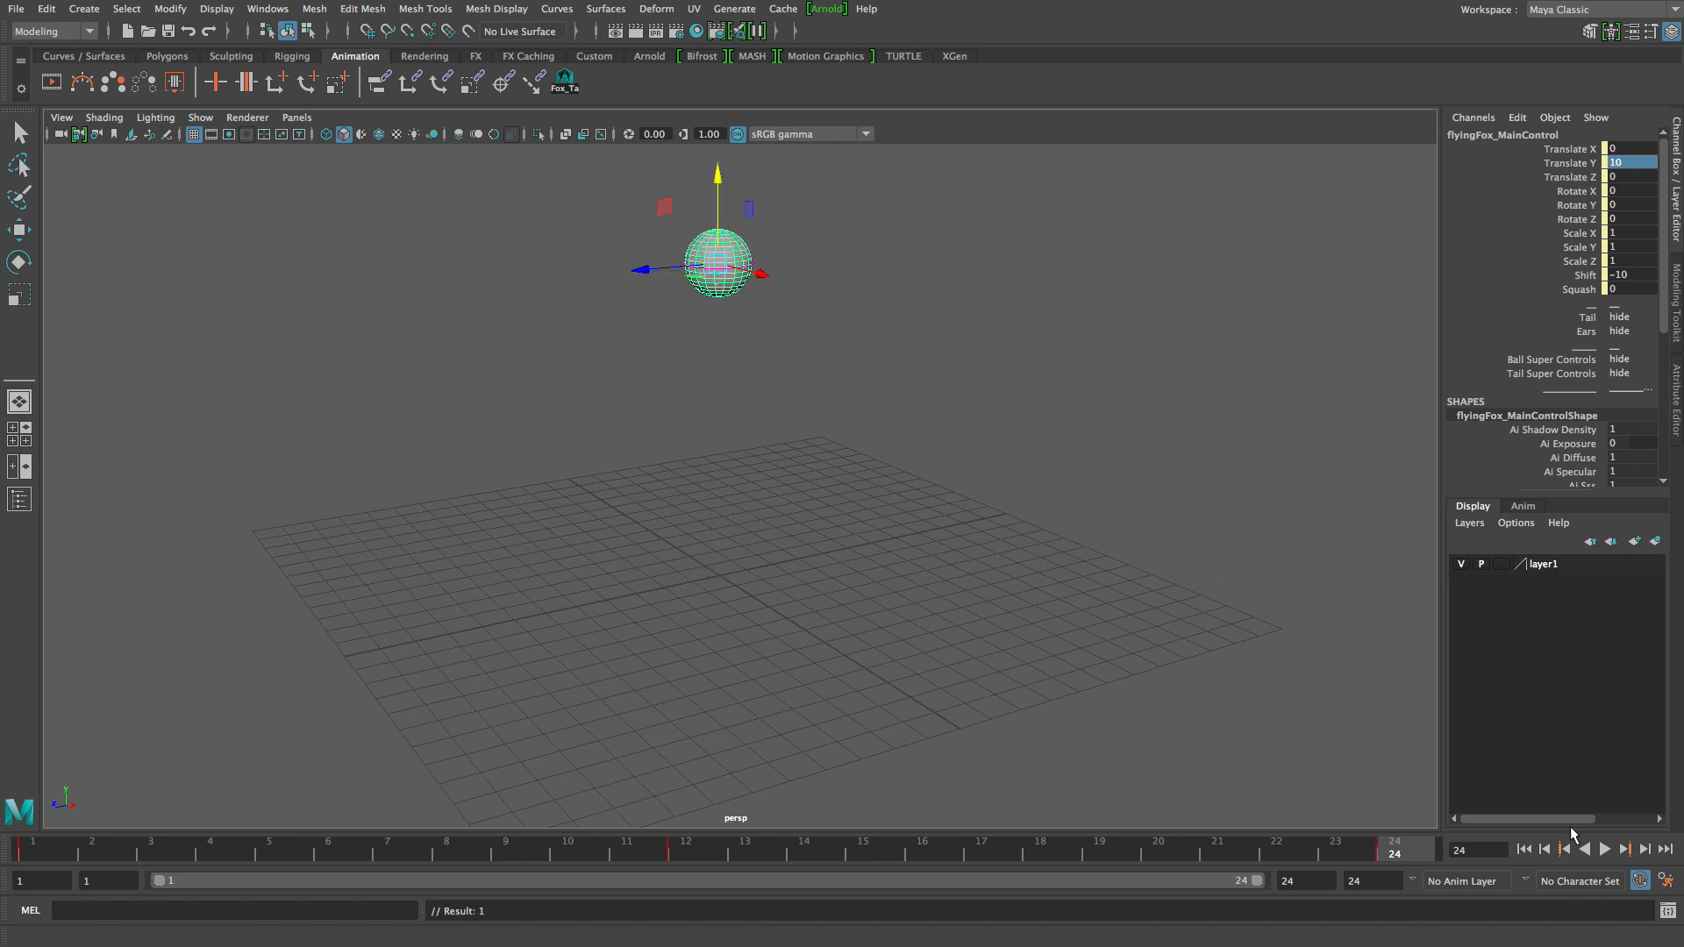
# Play the full bounce from a lower view angle and stop the playback.
pyautogui.click(1606, 850)
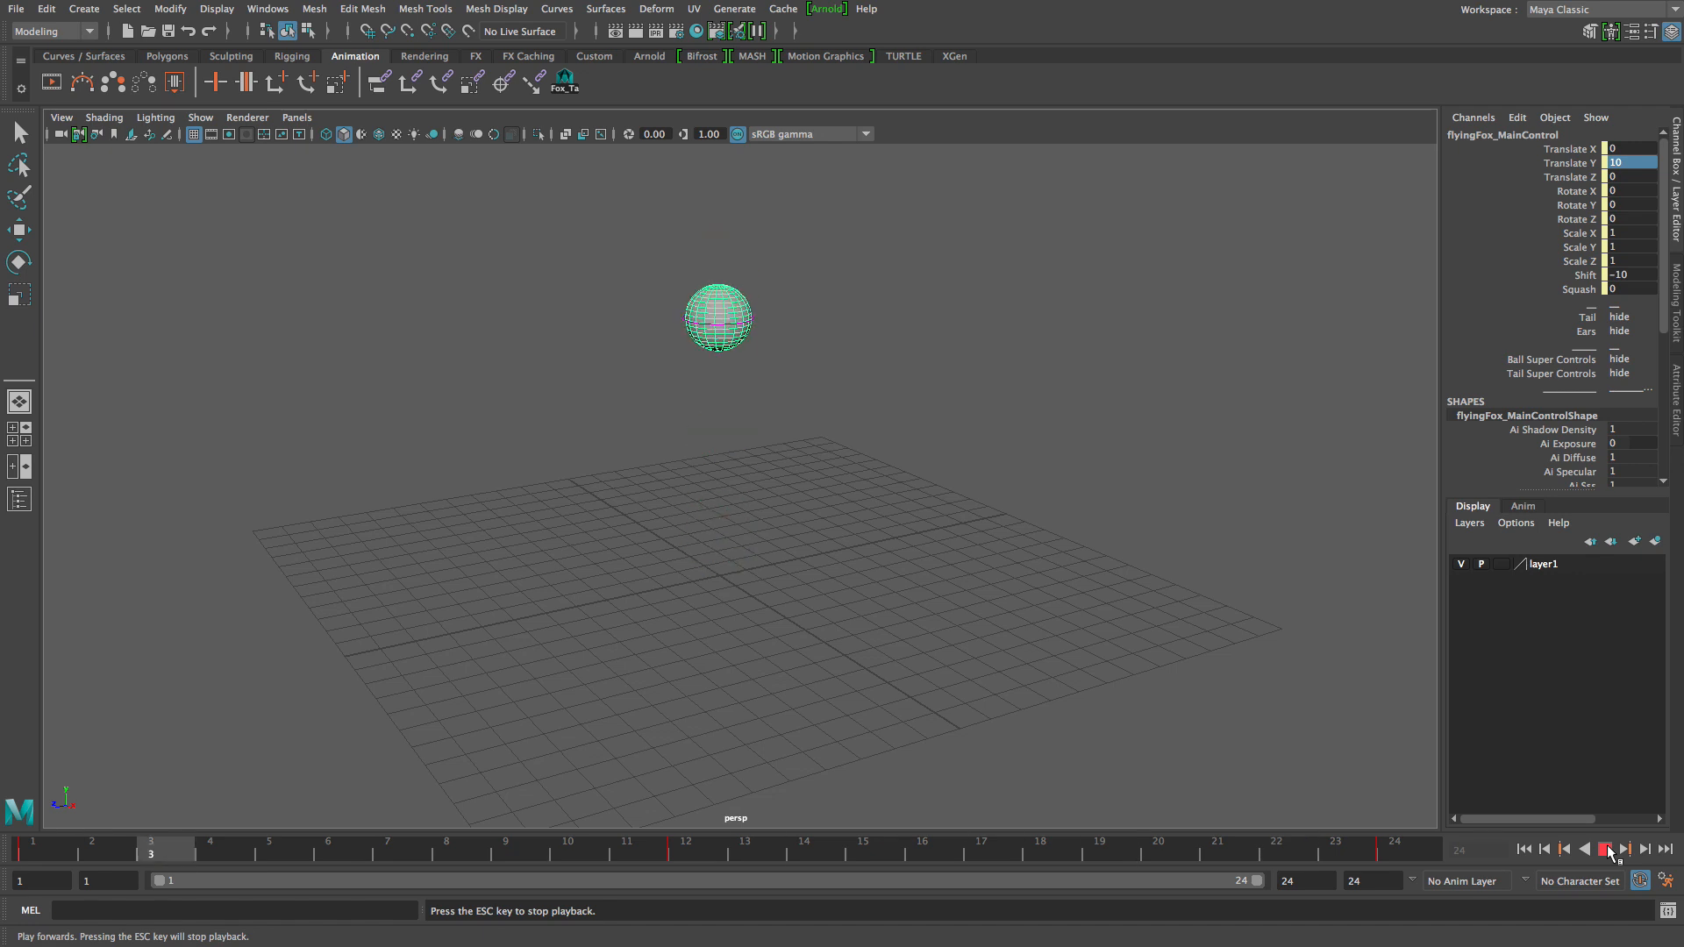
pyautogui.keyDown('alt'); pyautogui.moveTo(1260, 798); pyautogui.dragTo(1214, 734, button='middle'); pyautogui.keyUp('alt')
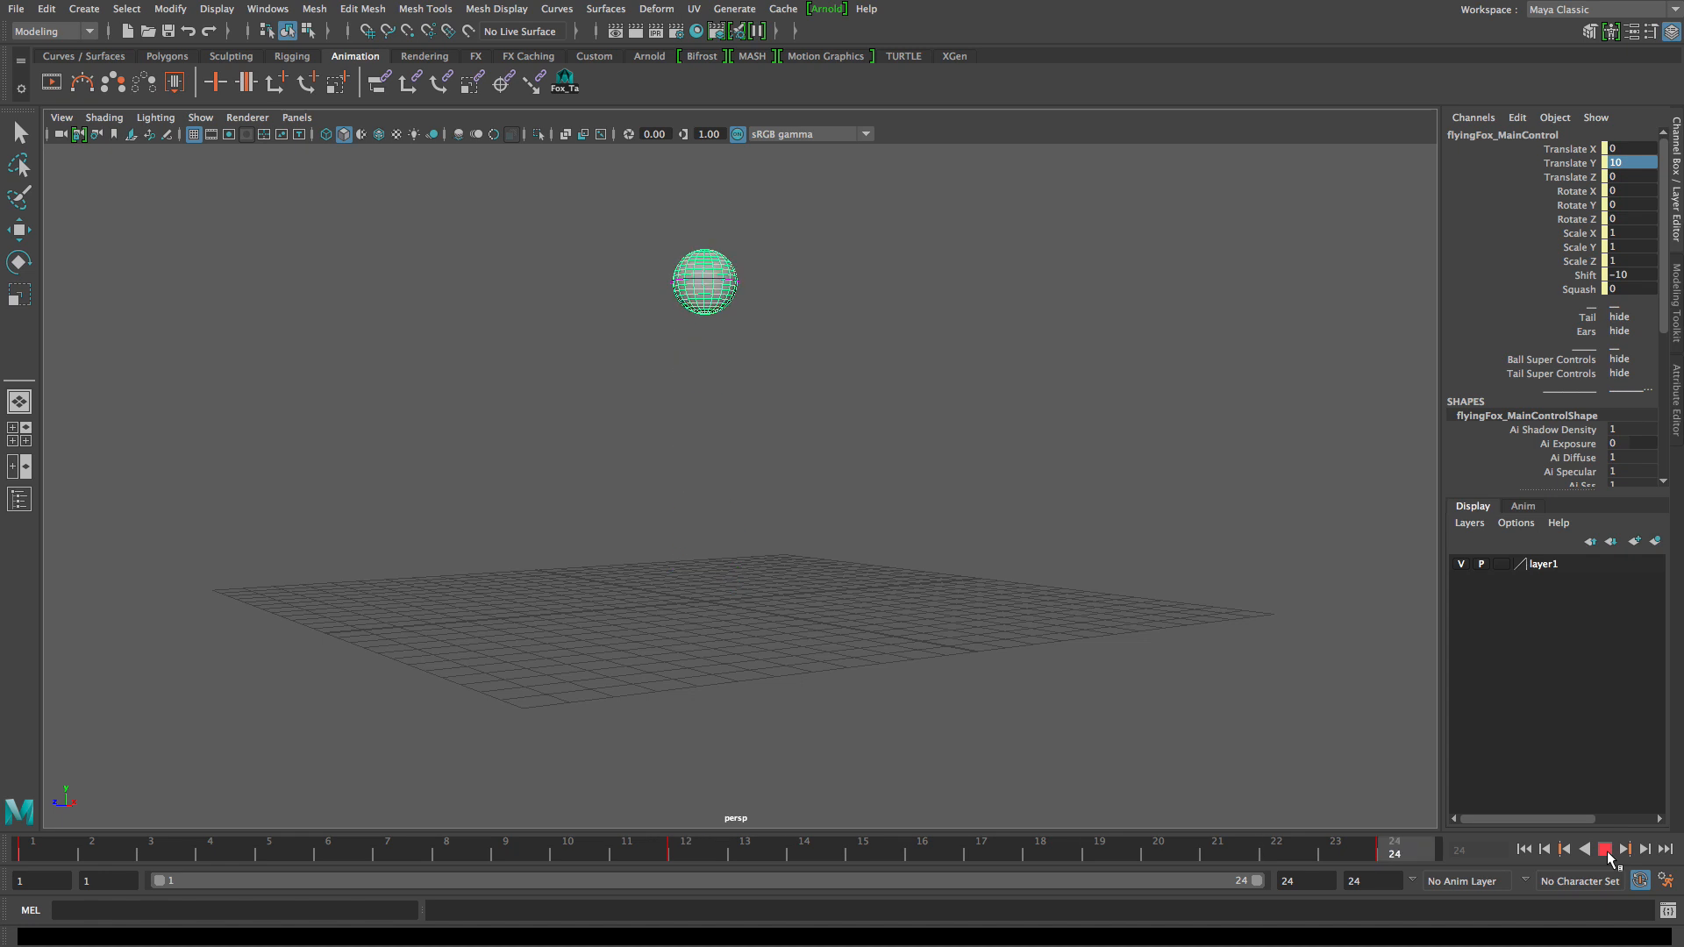
pyautogui.click(1605, 849)
# Restore the Graph Editor, frame the Translate Y curve and inspect the tangents of the keys at frames 1 and 12.
pyautogui.click(1579, 932)
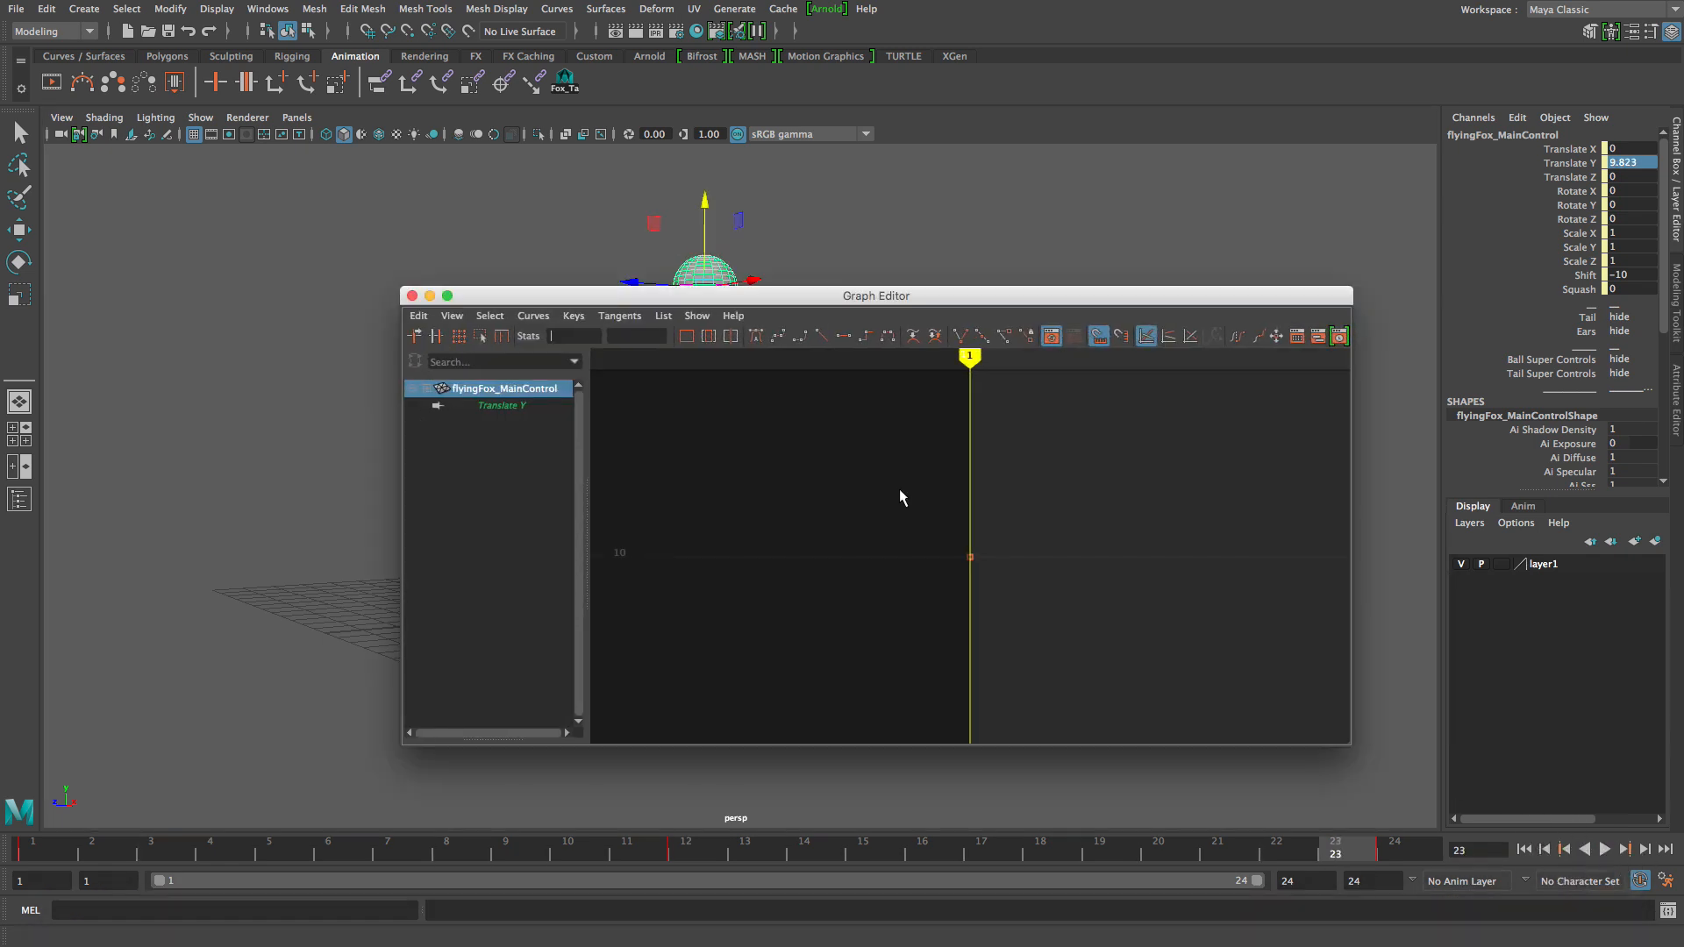
pyautogui.click(485, 406)
pyautogui.press('f')
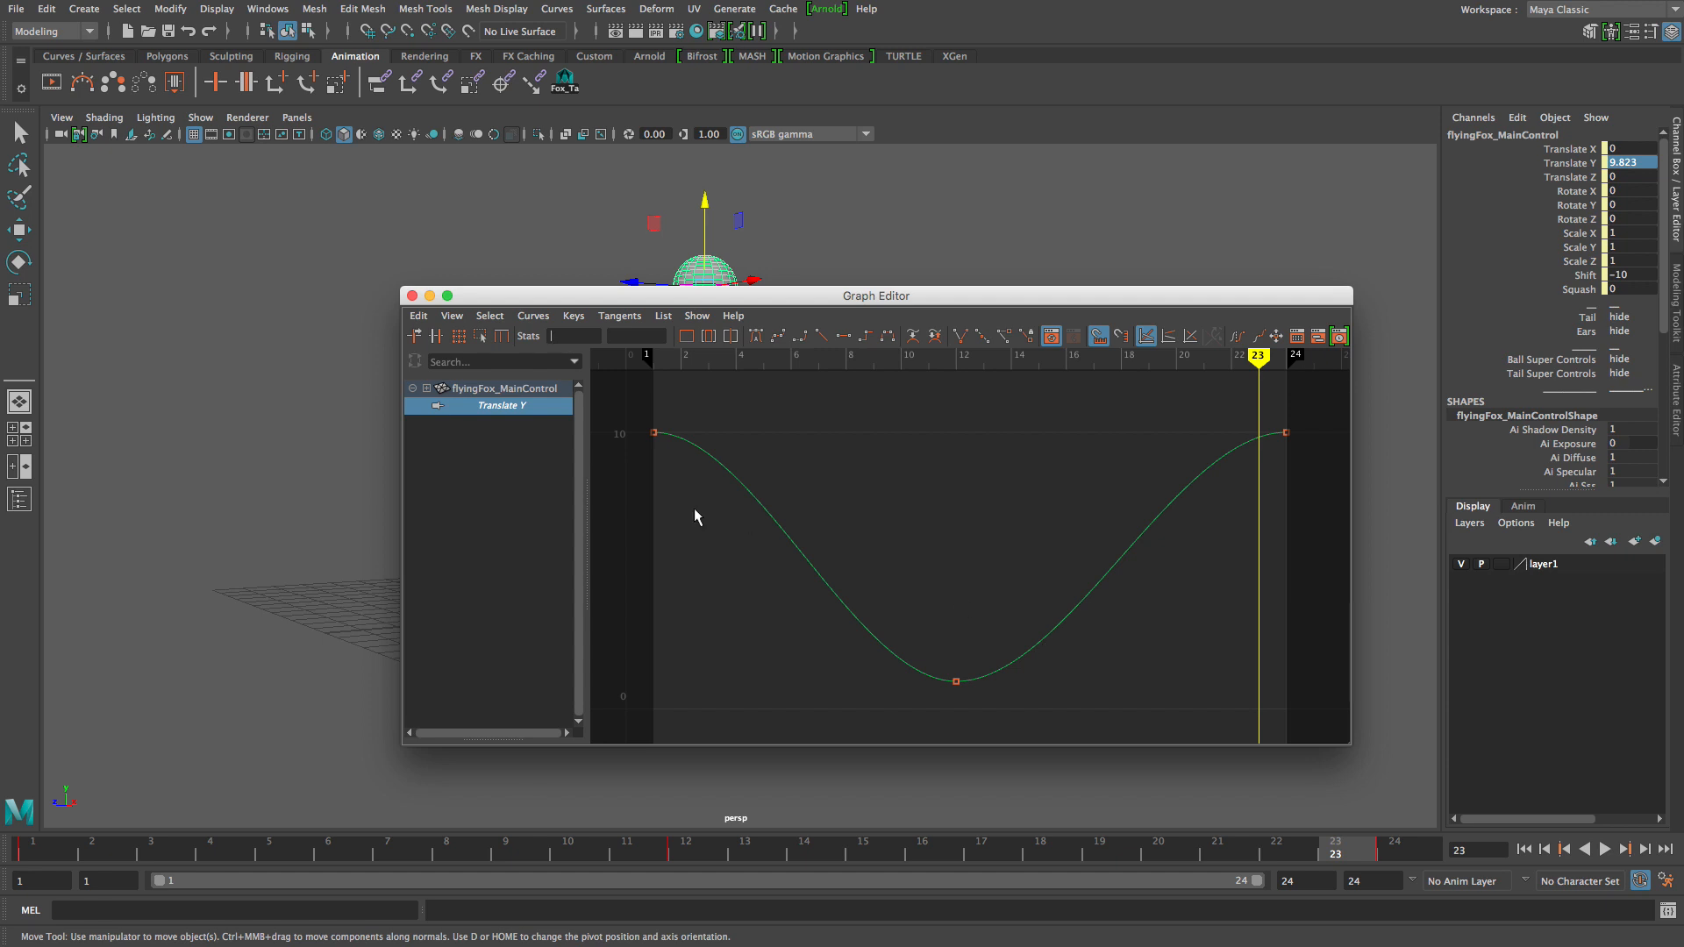
pyautogui.moveTo(701, 448); pyautogui.dragTo(702, 450)
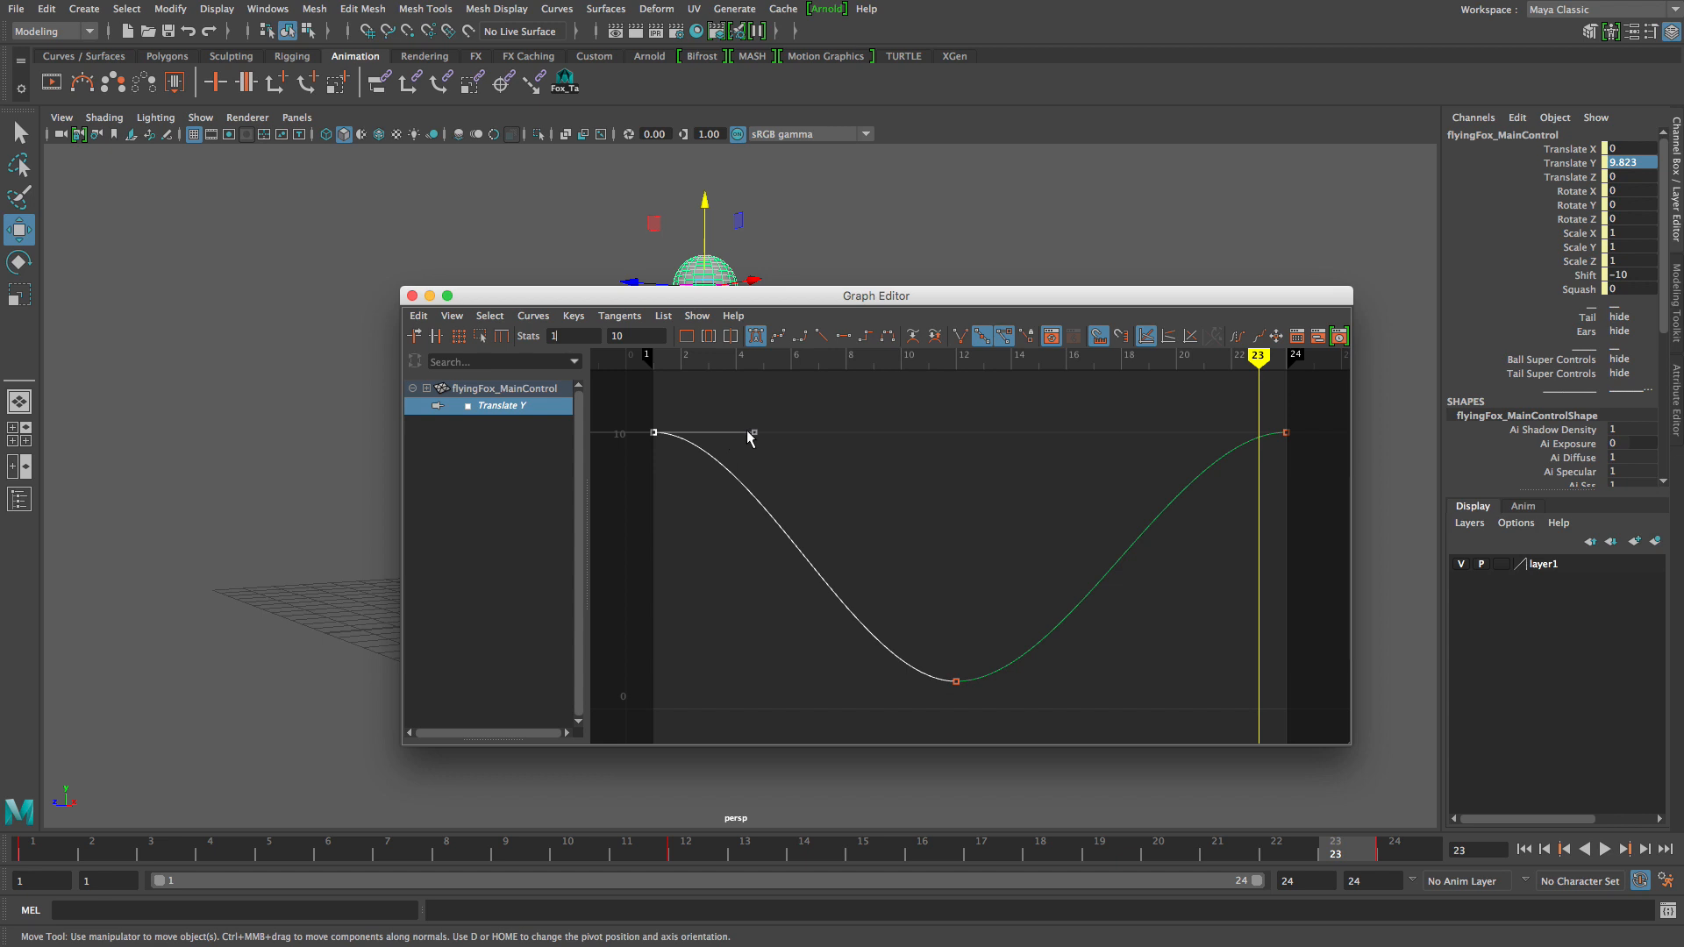
pyautogui.moveTo(923, 640); pyautogui.dragTo(955, 723)
pyautogui.moveTo(865, 297); pyautogui.dragTo(1325, 211)
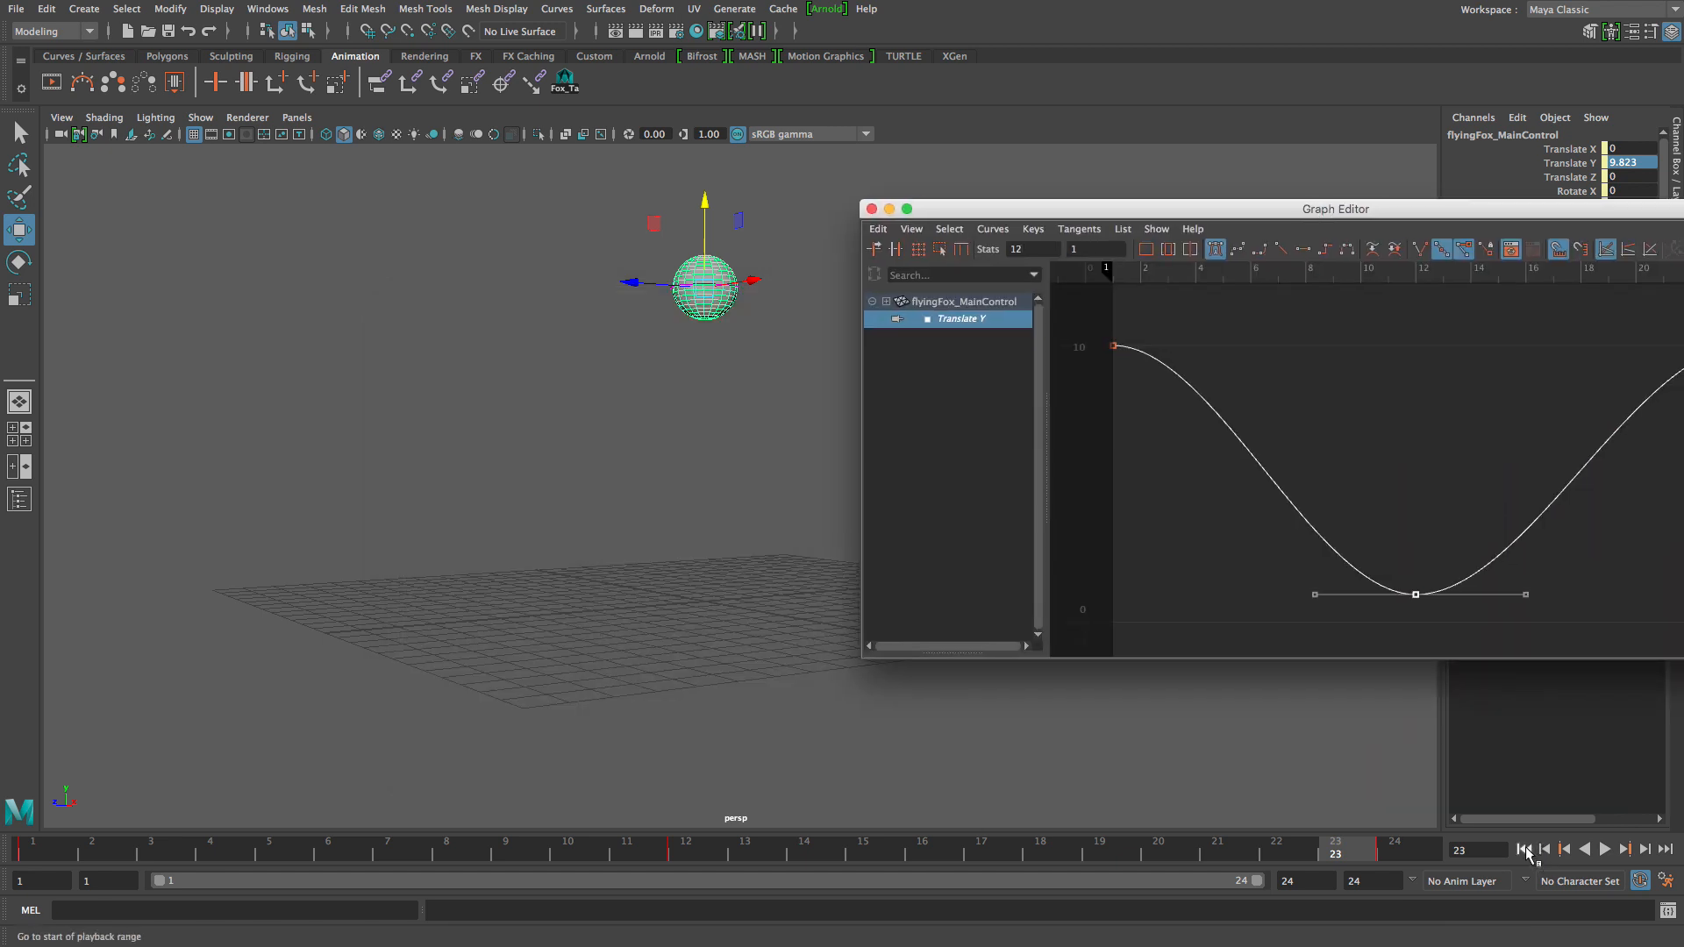
# Scrub the timeline between frames 1 and 24 to compare the ball's motion with its Translate Y curve.
pyautogui.click(1525, 850)
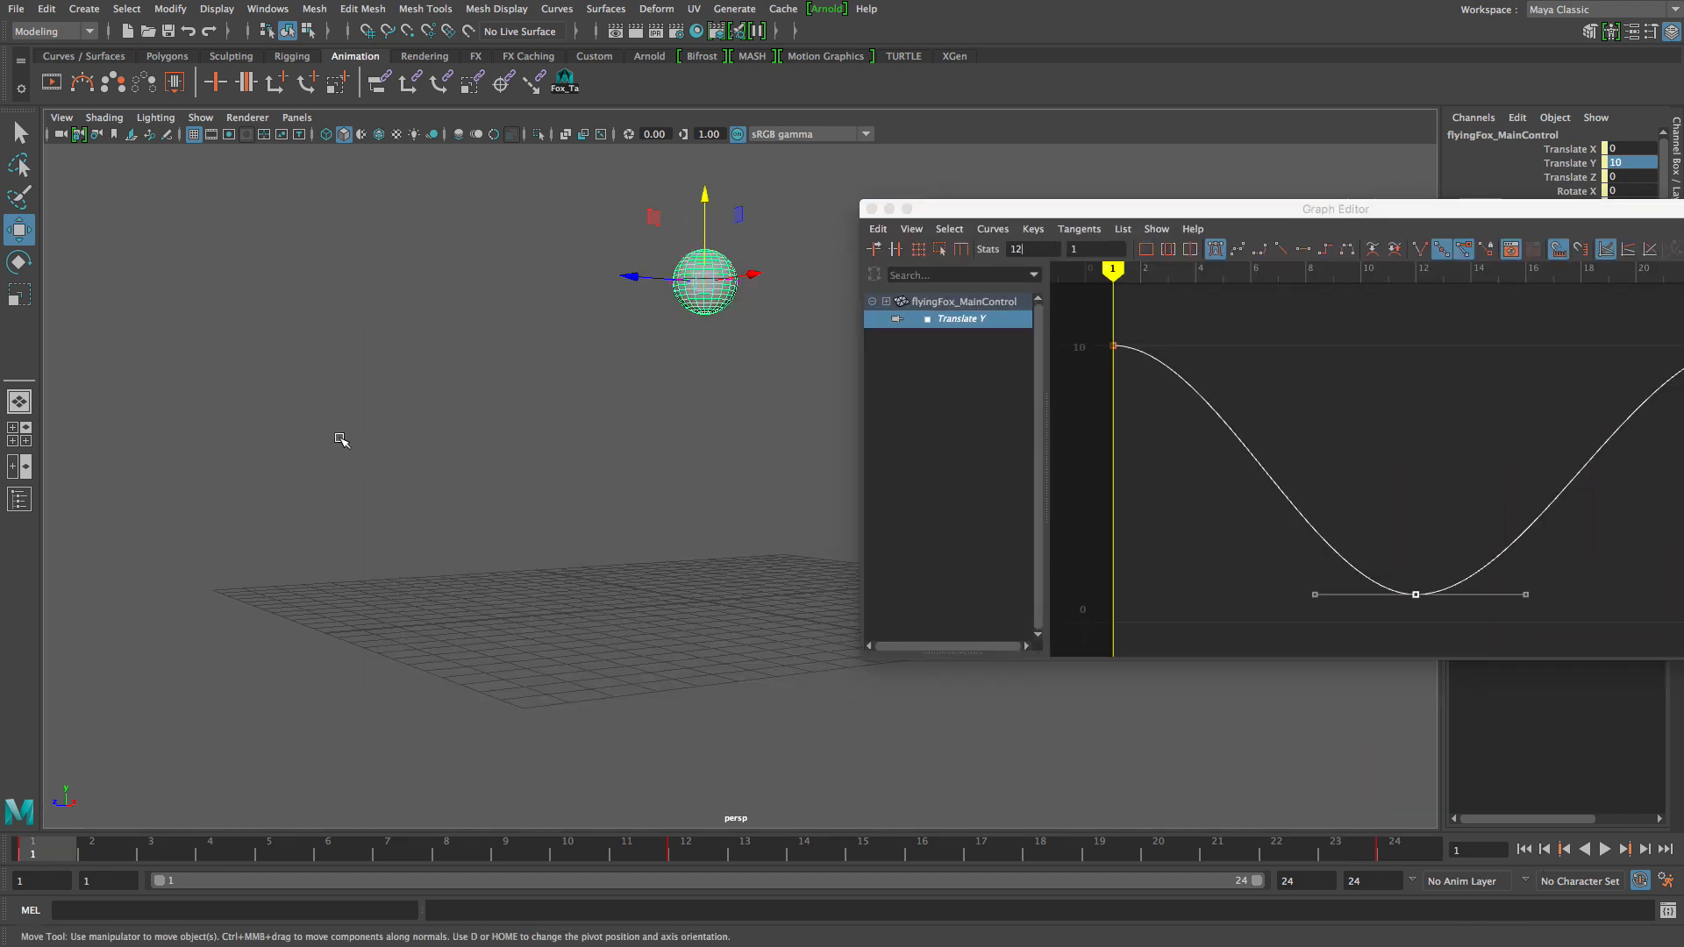
pyautogui.moveTo(82, 850)
pyautogui.mouseDown()
pyautogui.moveTo(507, 858)
pyautogui.moveTo(687, 886)
pyautogui.moveTo(26, 864)
pyautogui.moveTo(685, 891)
pyautogui.moveTo(35, 891)
pyautogui.moveTo(756, 928)
pyautogui.moveTo(707, 939)
pyautogui.mouseUp()
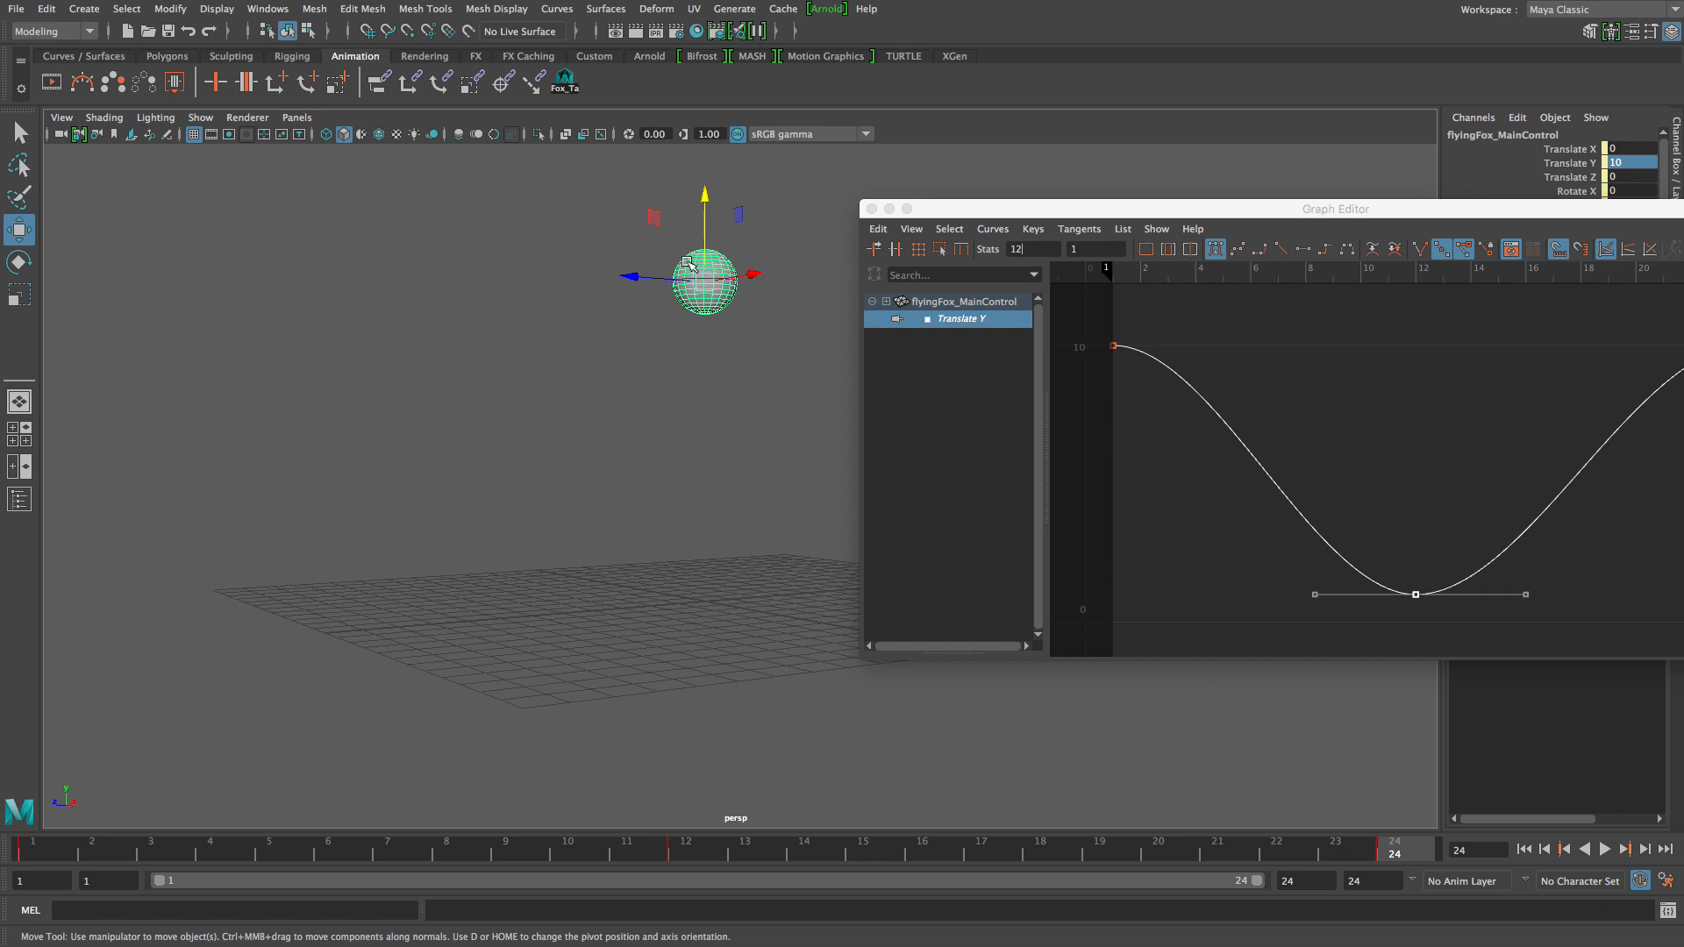
pyautogui.moveTo(947, 213); pyautogui.dragTo(1053, 96)
pyautogui.moveTo(92, 860); pyautogui.dragTo(718, 841)
pyautogui.moveTo(1306, 87); pyautogui.dragTo(576, 244)
pyautogui.moveTo(571, 356); pyautogui.dragTo(236, 416)
pyautogui.moveTo(1093, 387); pyautogui.dragTo(1130, 393)
pyautogui.hotkey('ctrl', 'z')
pyautogui.moveTo(706, 238)
pyautogui.mouseDown()
pyautogui.moveTo(720, 444)
pyautogui.moveTo(704, 150)
pyautogui.moveTo(711, 204)
pyautogui.mouseUp()
# Give the Translate Y key at frame 12 linear tangents and minimize the Graph Editor.
pyautogui.moveTo(710, 538); pyautogui.dragTo(964, 772)
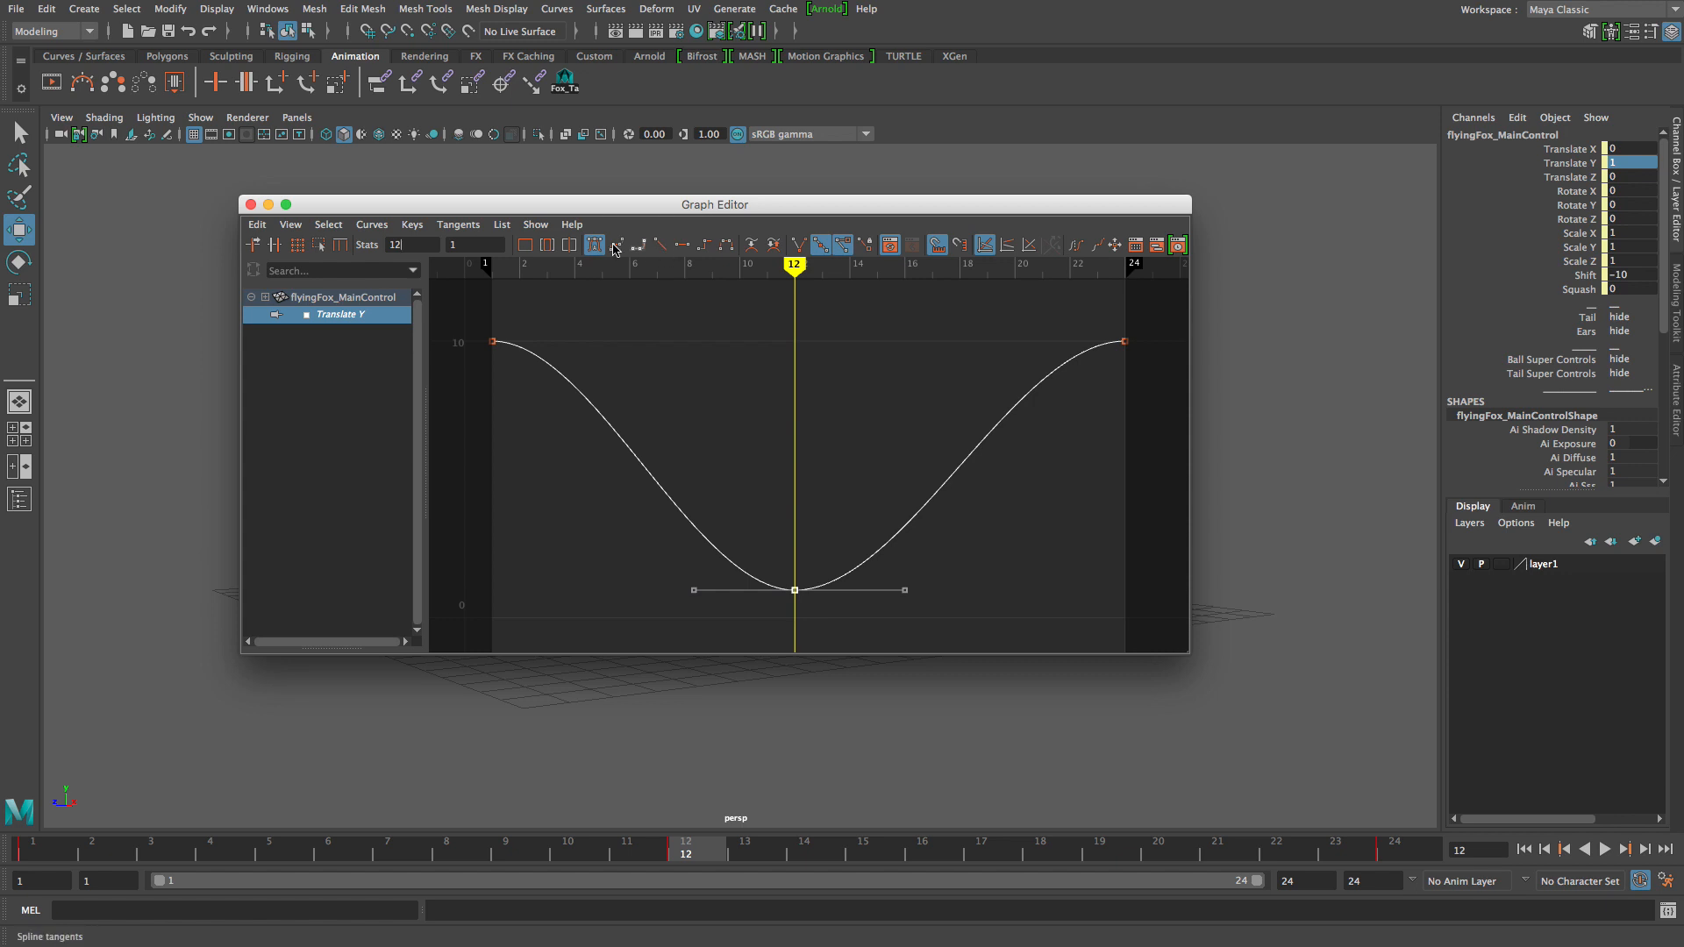
pyautogui.click(661, 246)
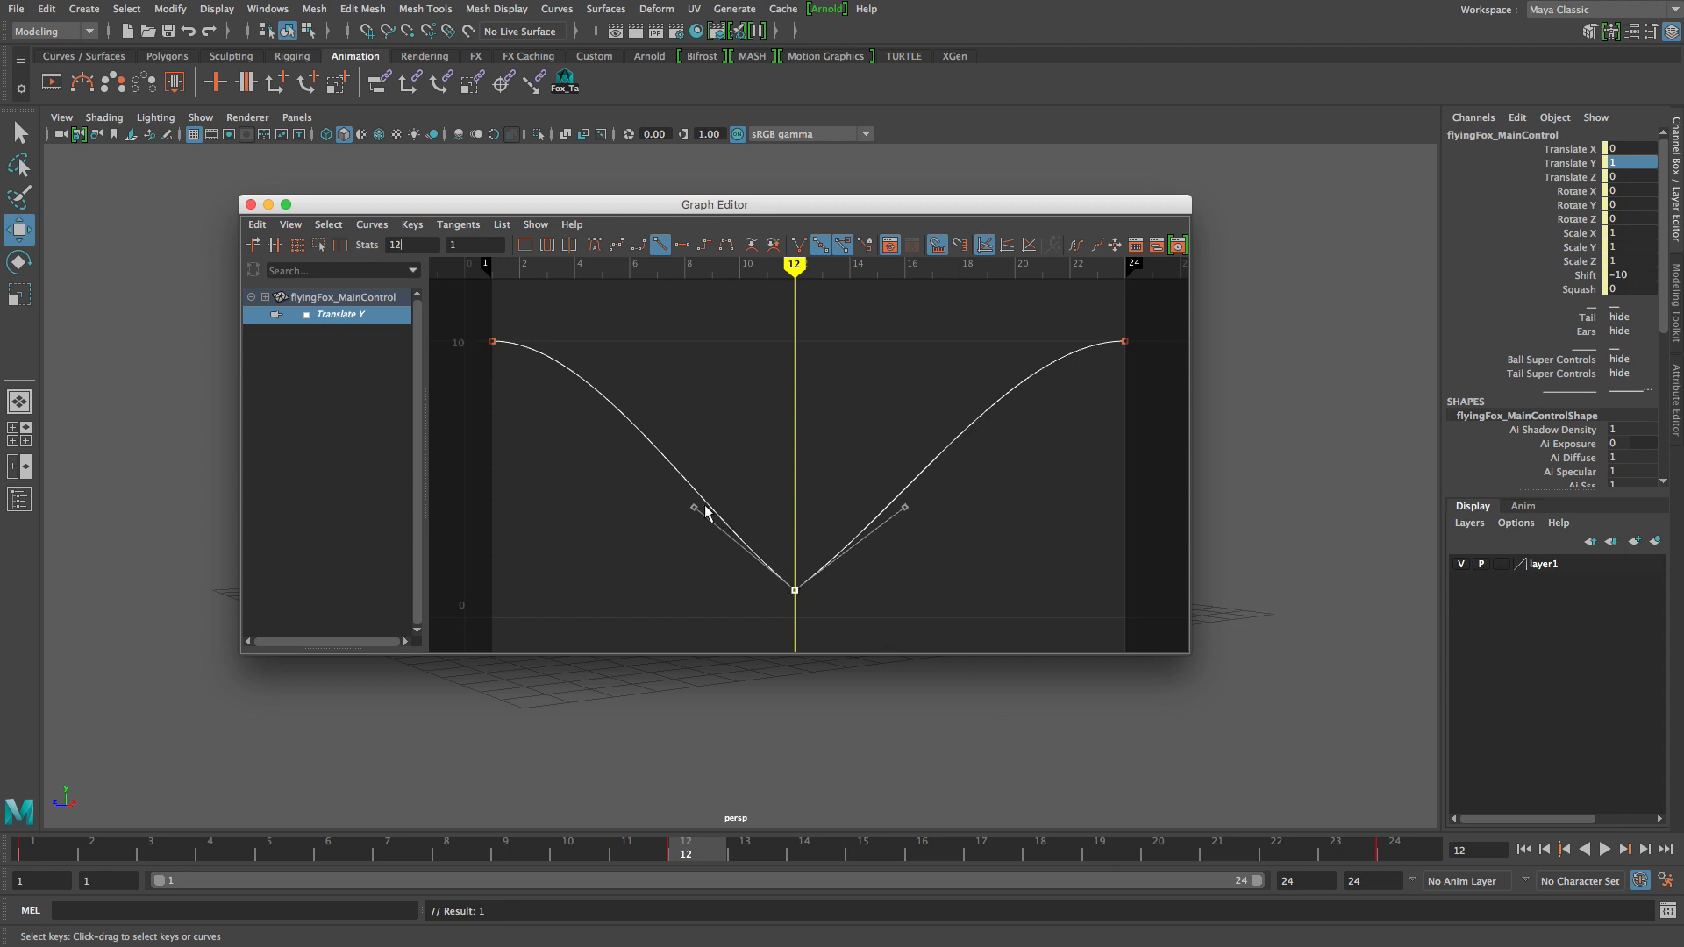
pyautogui.click(269, 203)
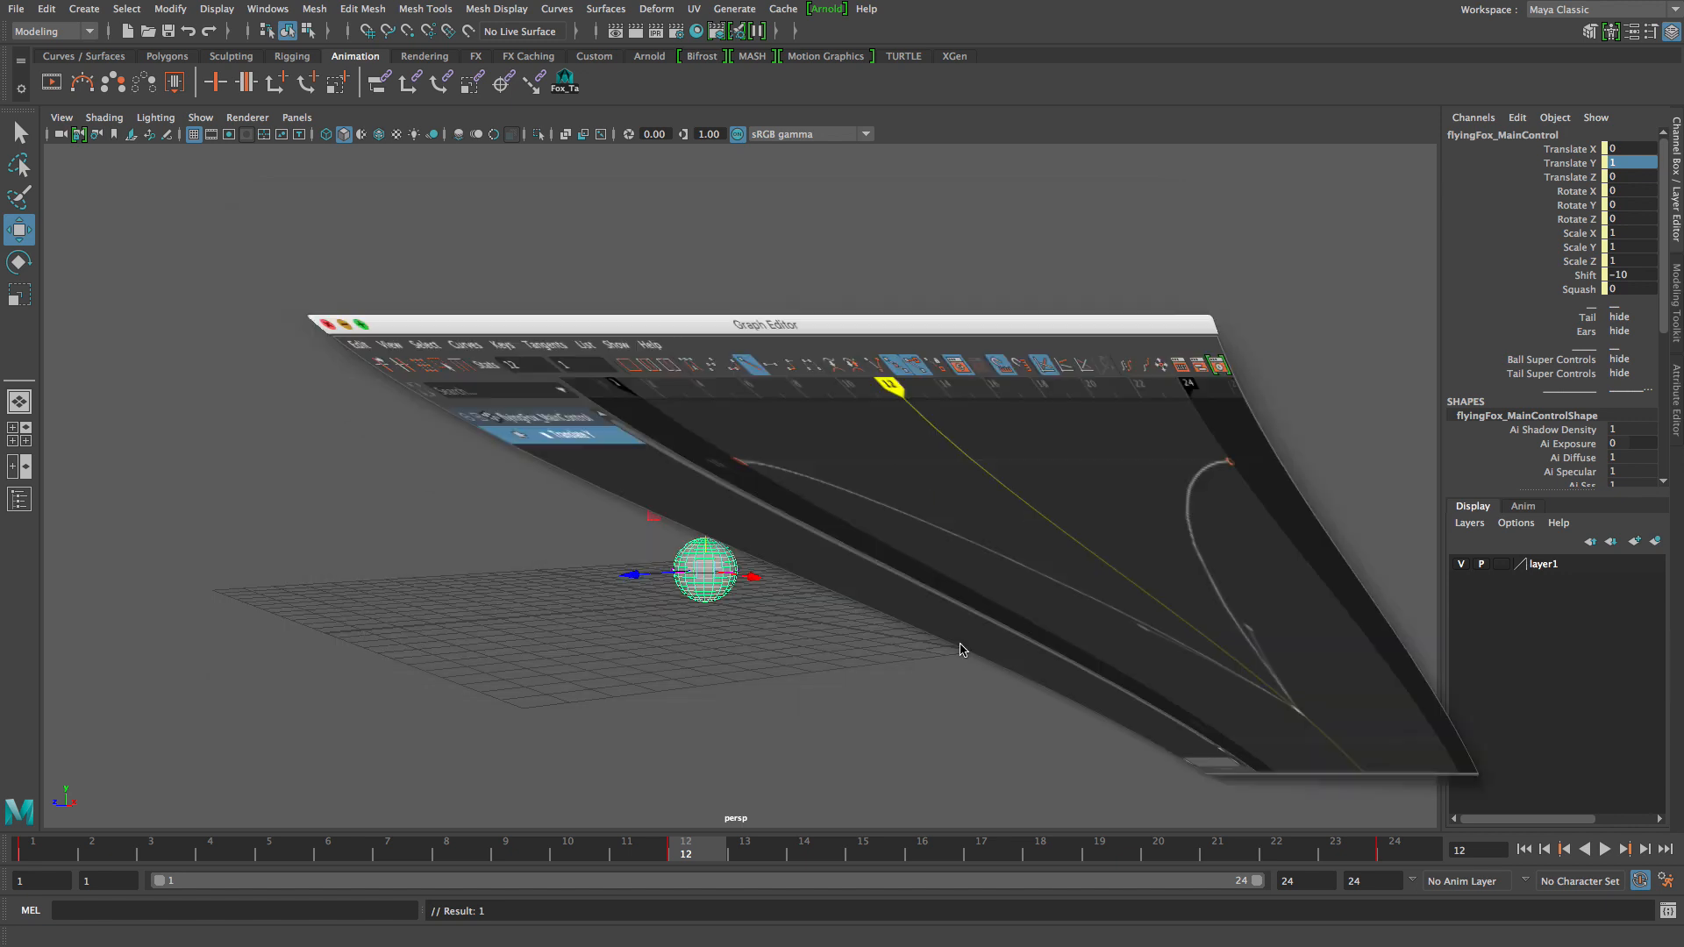
# Play the animation from frame 1 to review the sharper bounce, and stop it.
pyautogui.click(1525, 849)
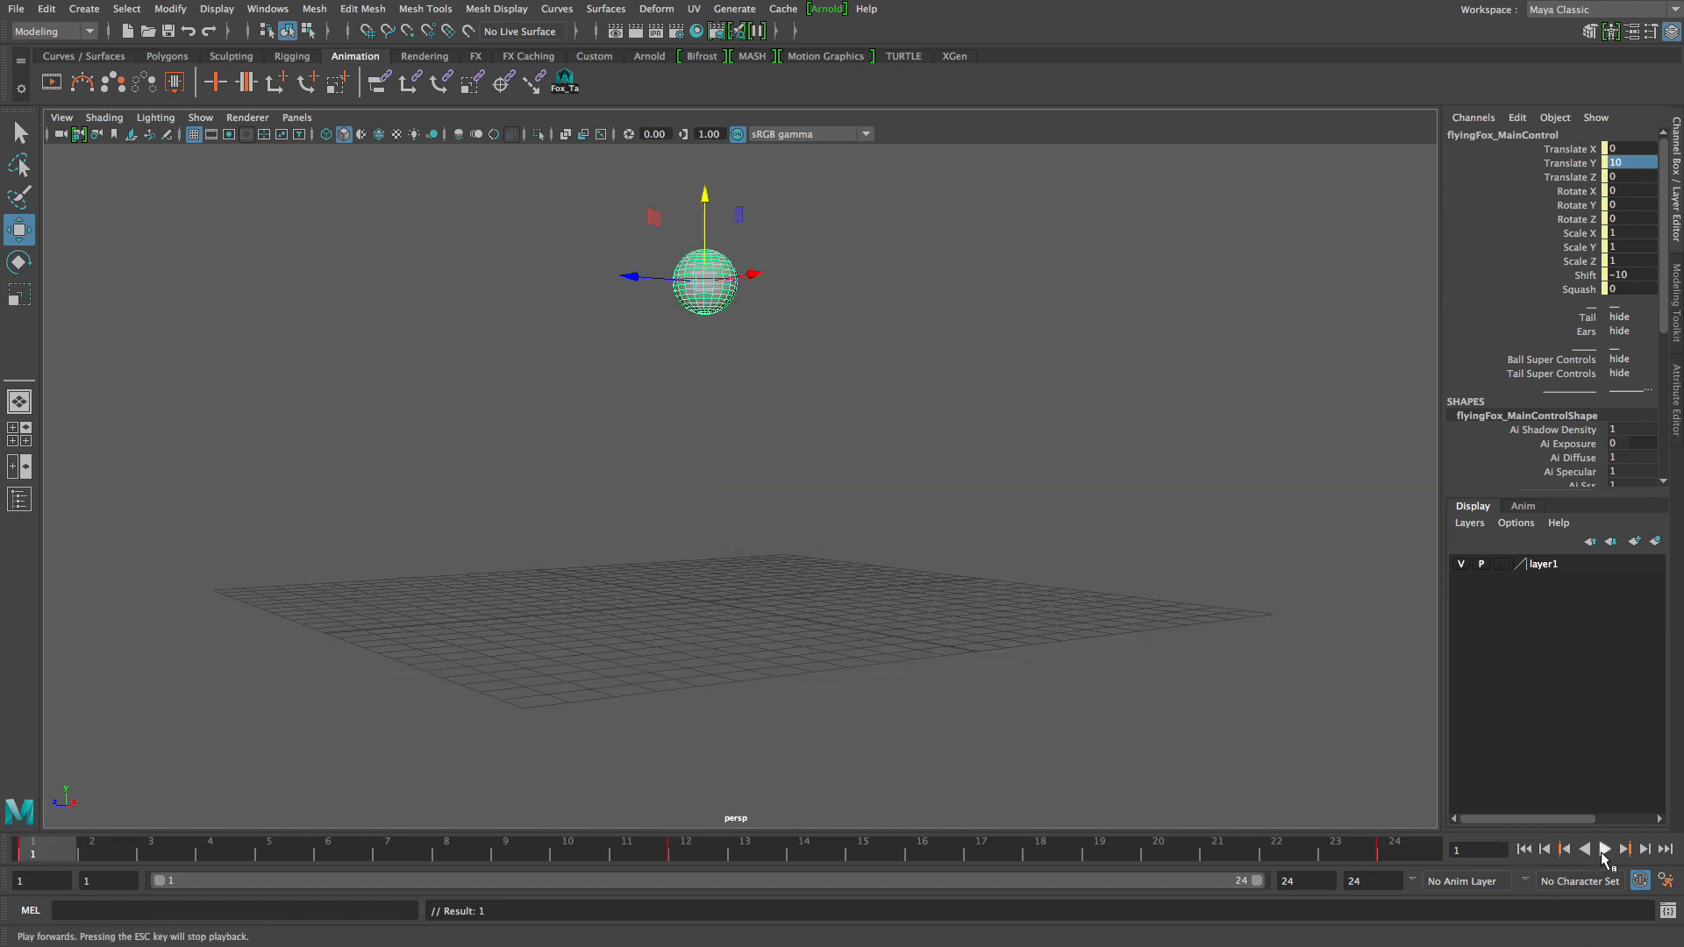
pyautogui.click(1605, 850)
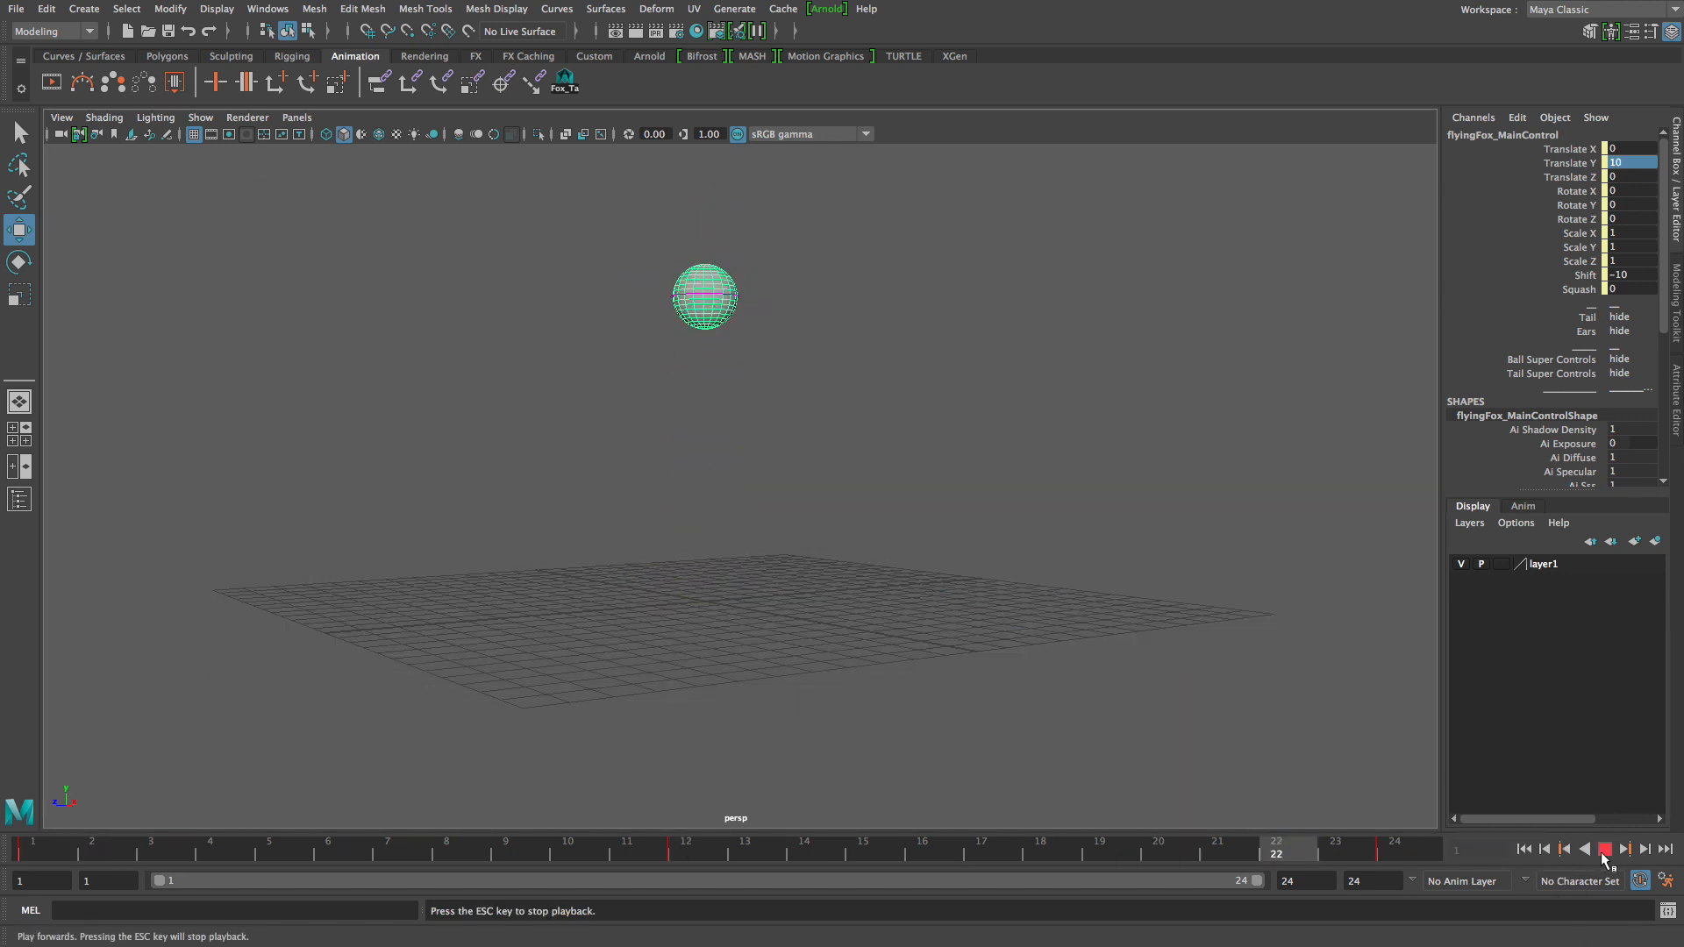
pyautogui.click(1605, 849)
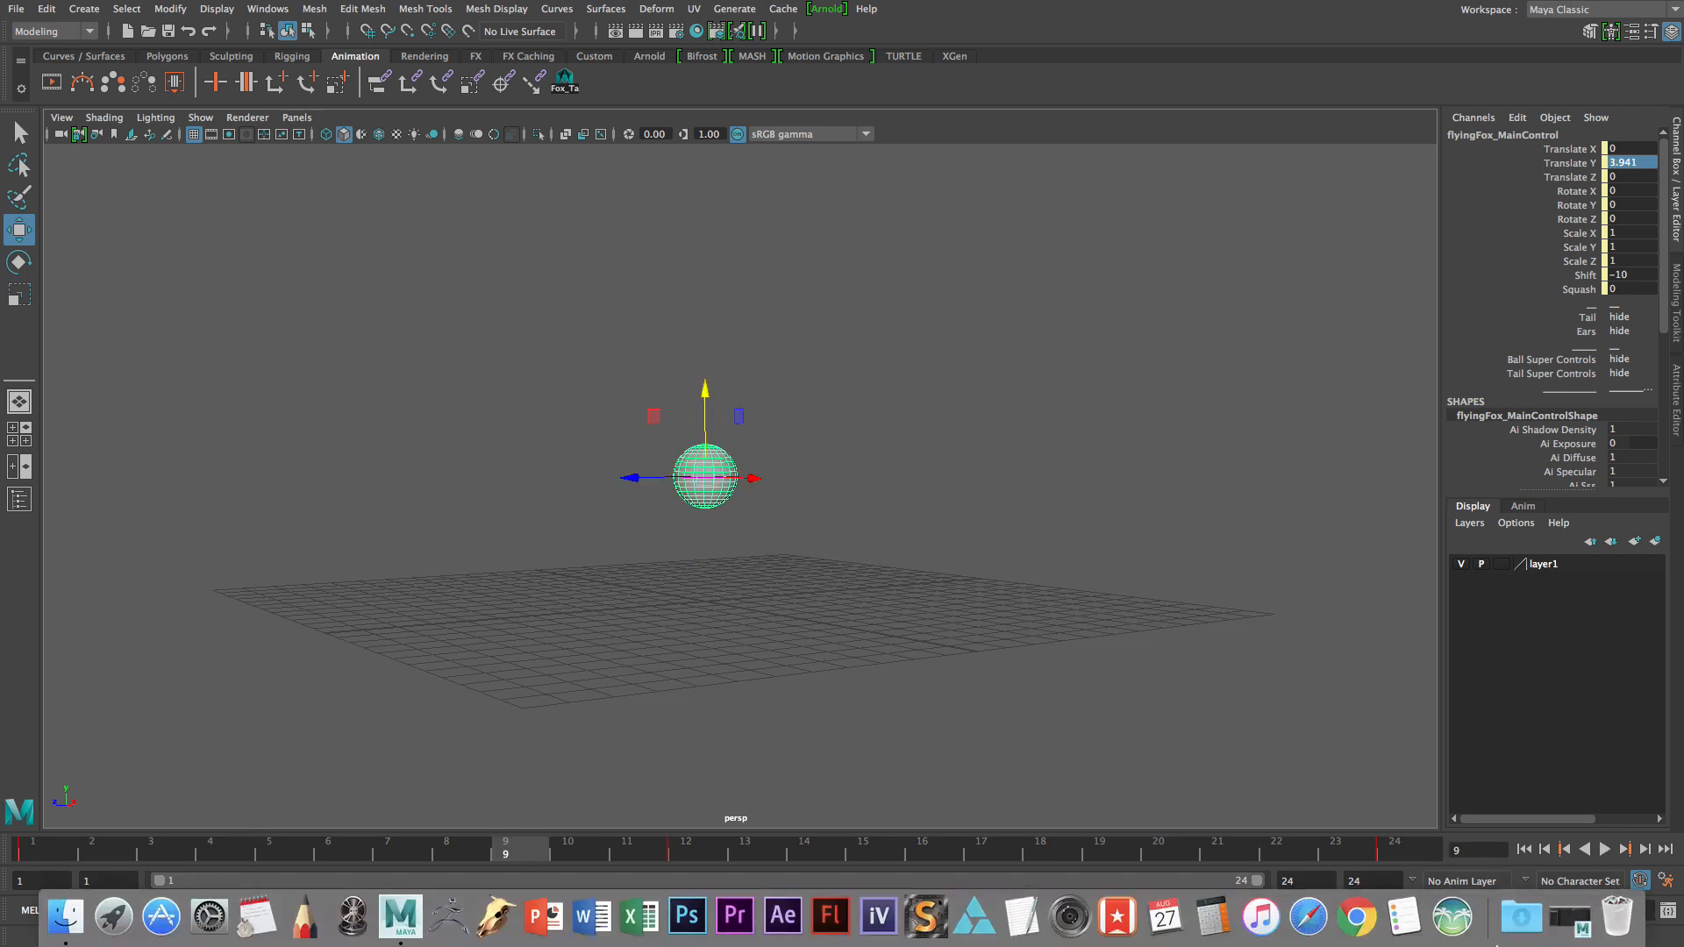
# Restore the Graph Editor and lengthen the tangent handles of the Translate Y keys at frames 1 and 24.
pyautogui.click(1571, 923)
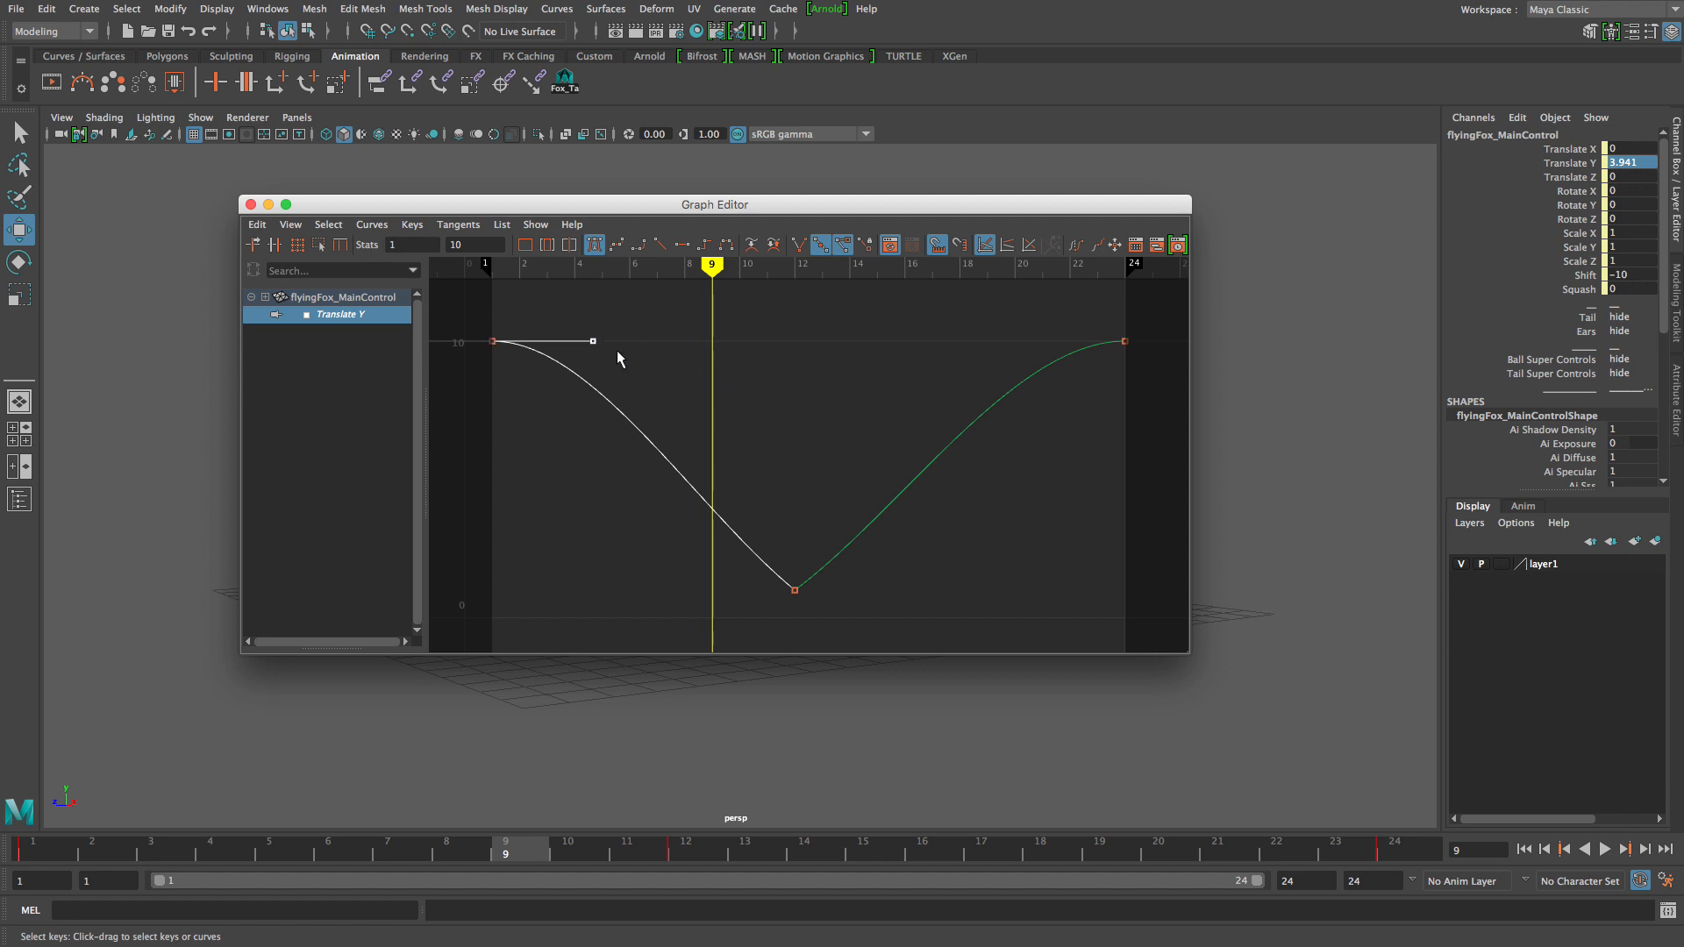
pyautogui.moveTo(593, 340); pyautogui.dragTo(638, 341)
pyautogui.hotkey('ctrl', 'z')
pyautogui.moveTo(1127, 325); pyautogui.dragTo(983, 341)
pyautogui.click(742, 484)
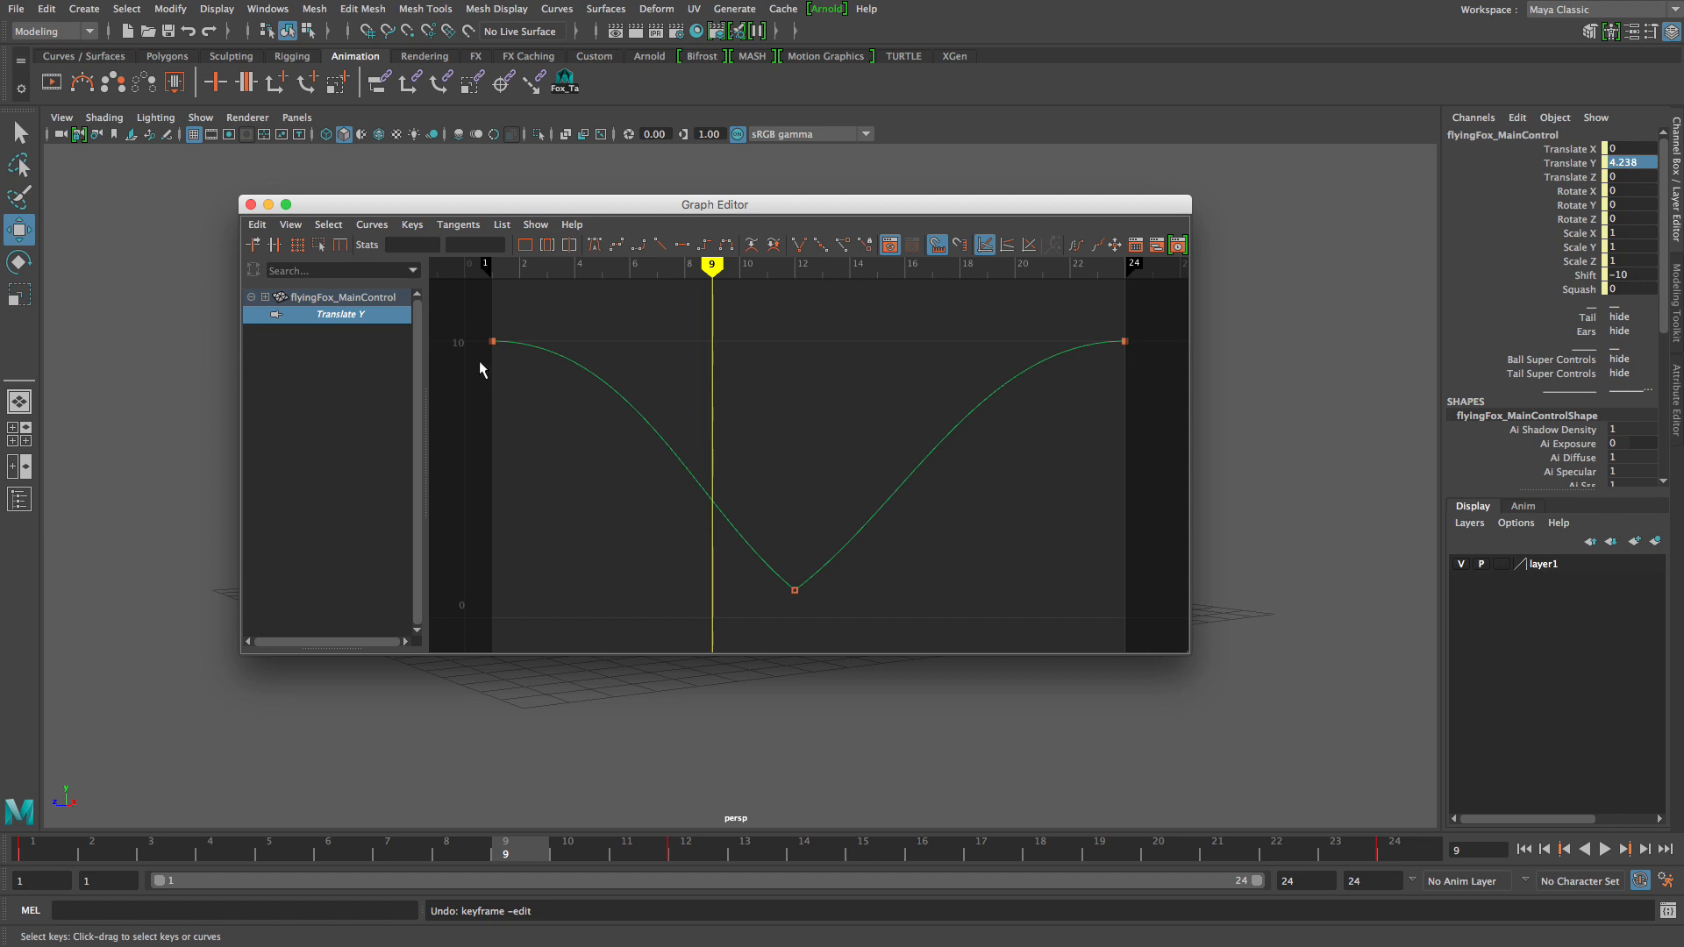
# Try to reshape the Translate Y curve by moving the unified tangent handles of the key at frame 12.
pyautogui.moveTo(781, 475); pyautogui.dragTo(842, 676)
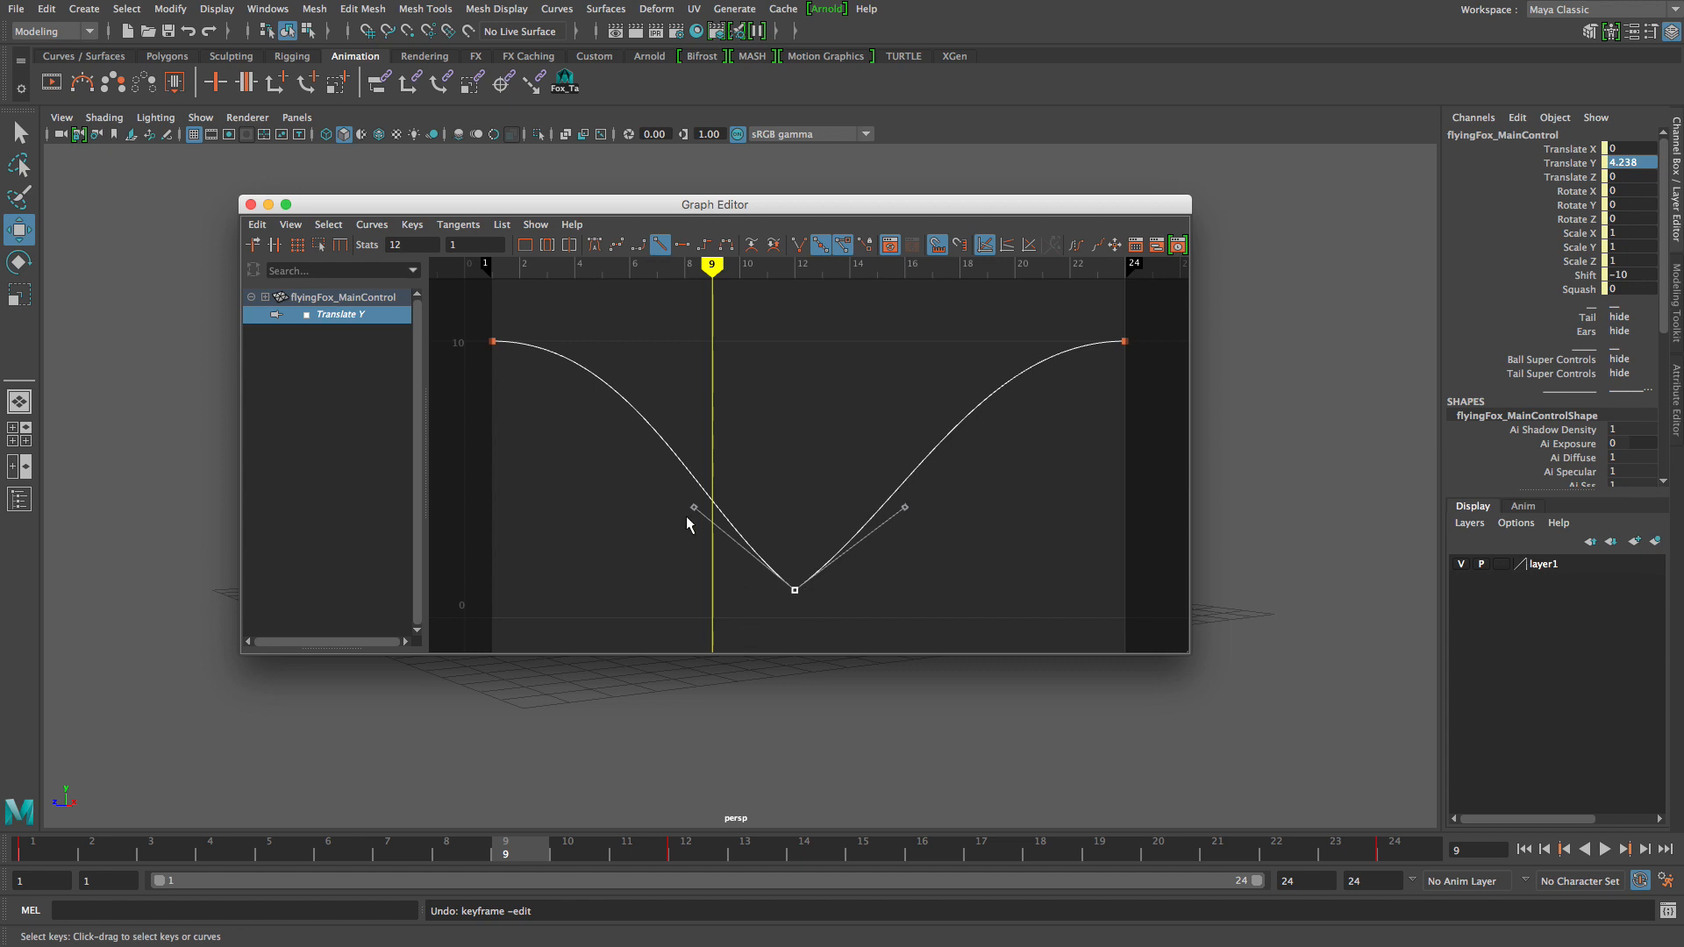
pyautogui.moveTo(692, 506)
pyautogui.mouseDown()
pyautogui.moveTo(708, 501)
pyautogui.moveTo(706, 518)
pyautogui.mouseUp()
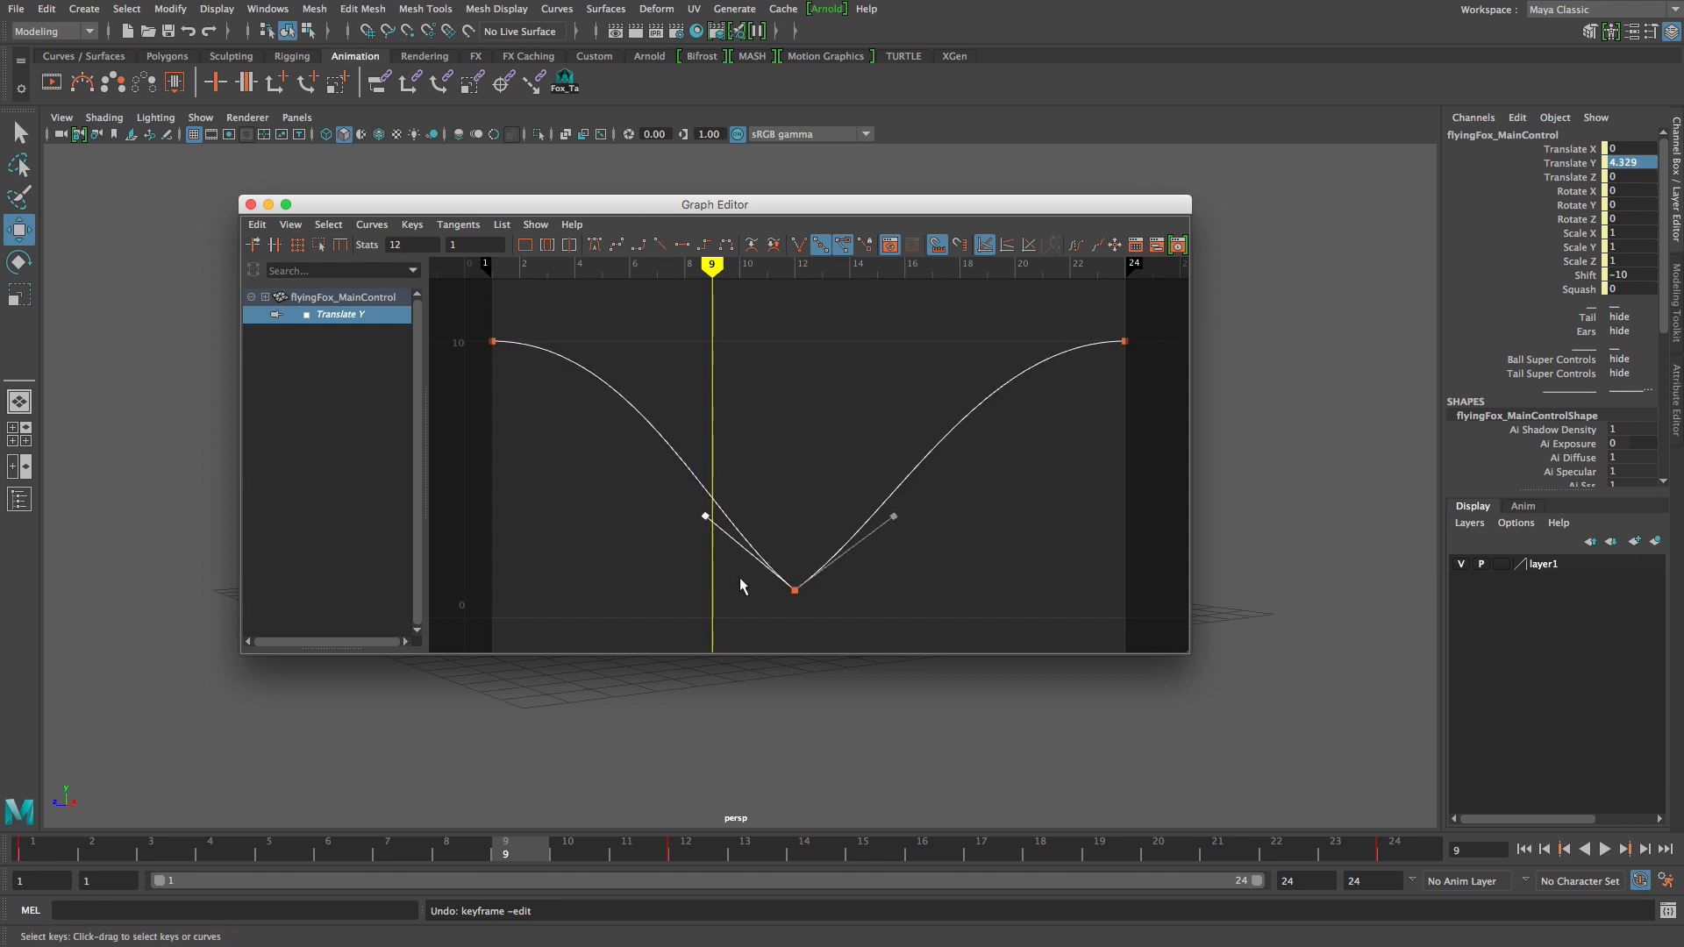
pyautogui.press('z')
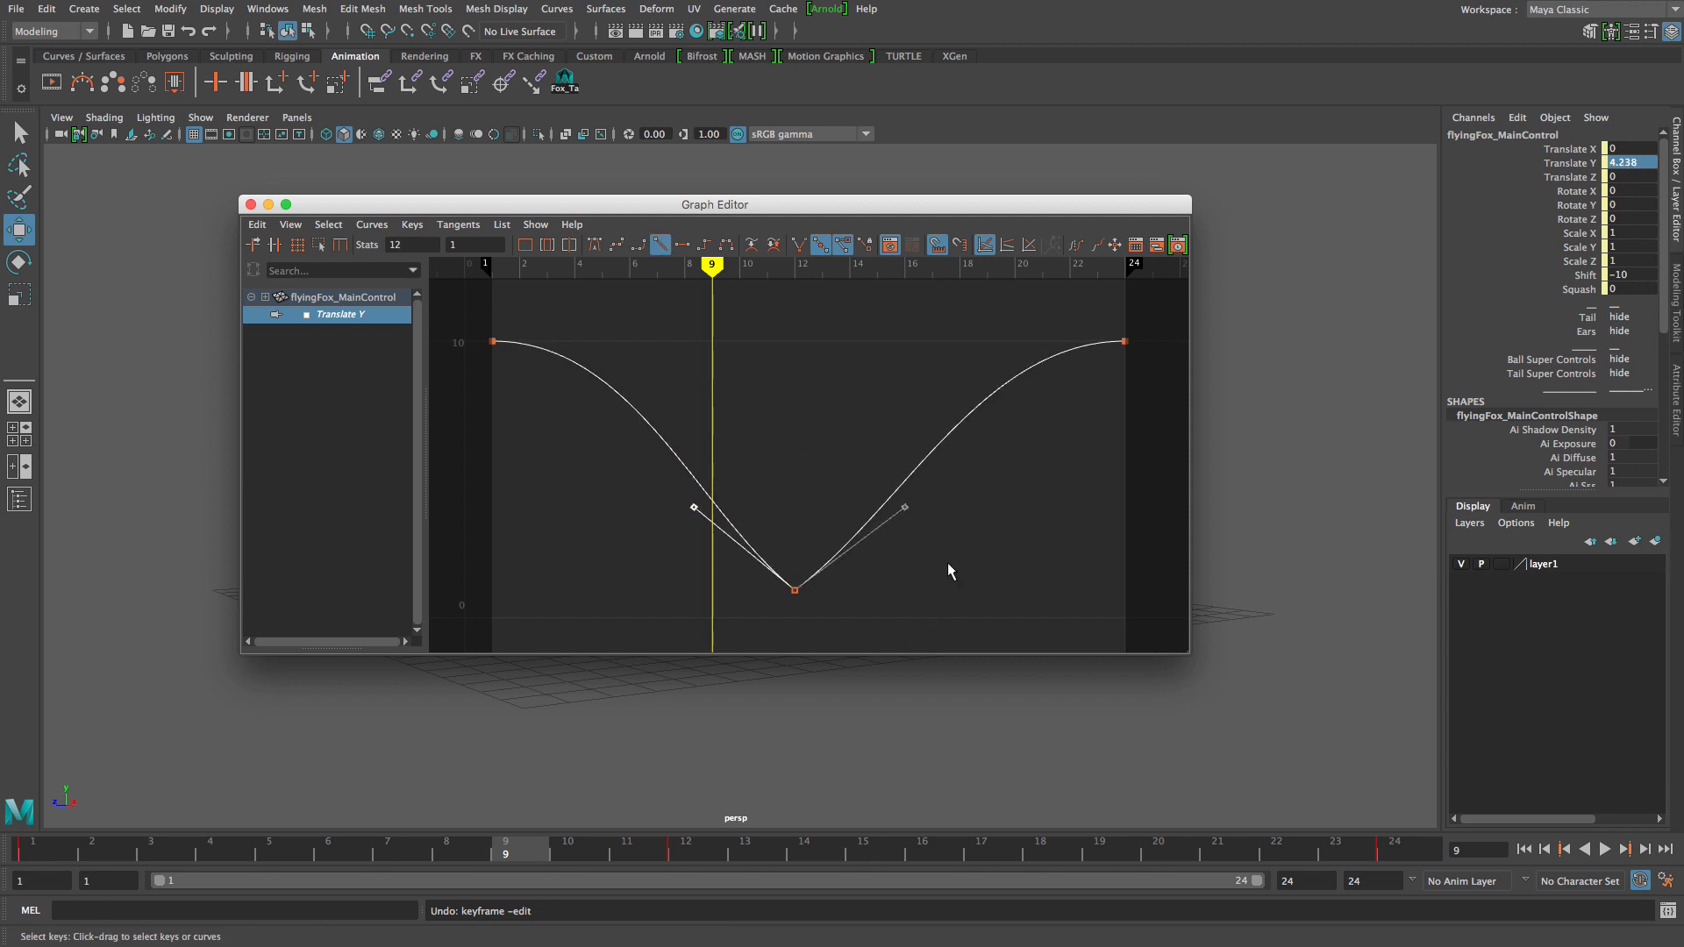
pyautogui.click(925, 577)
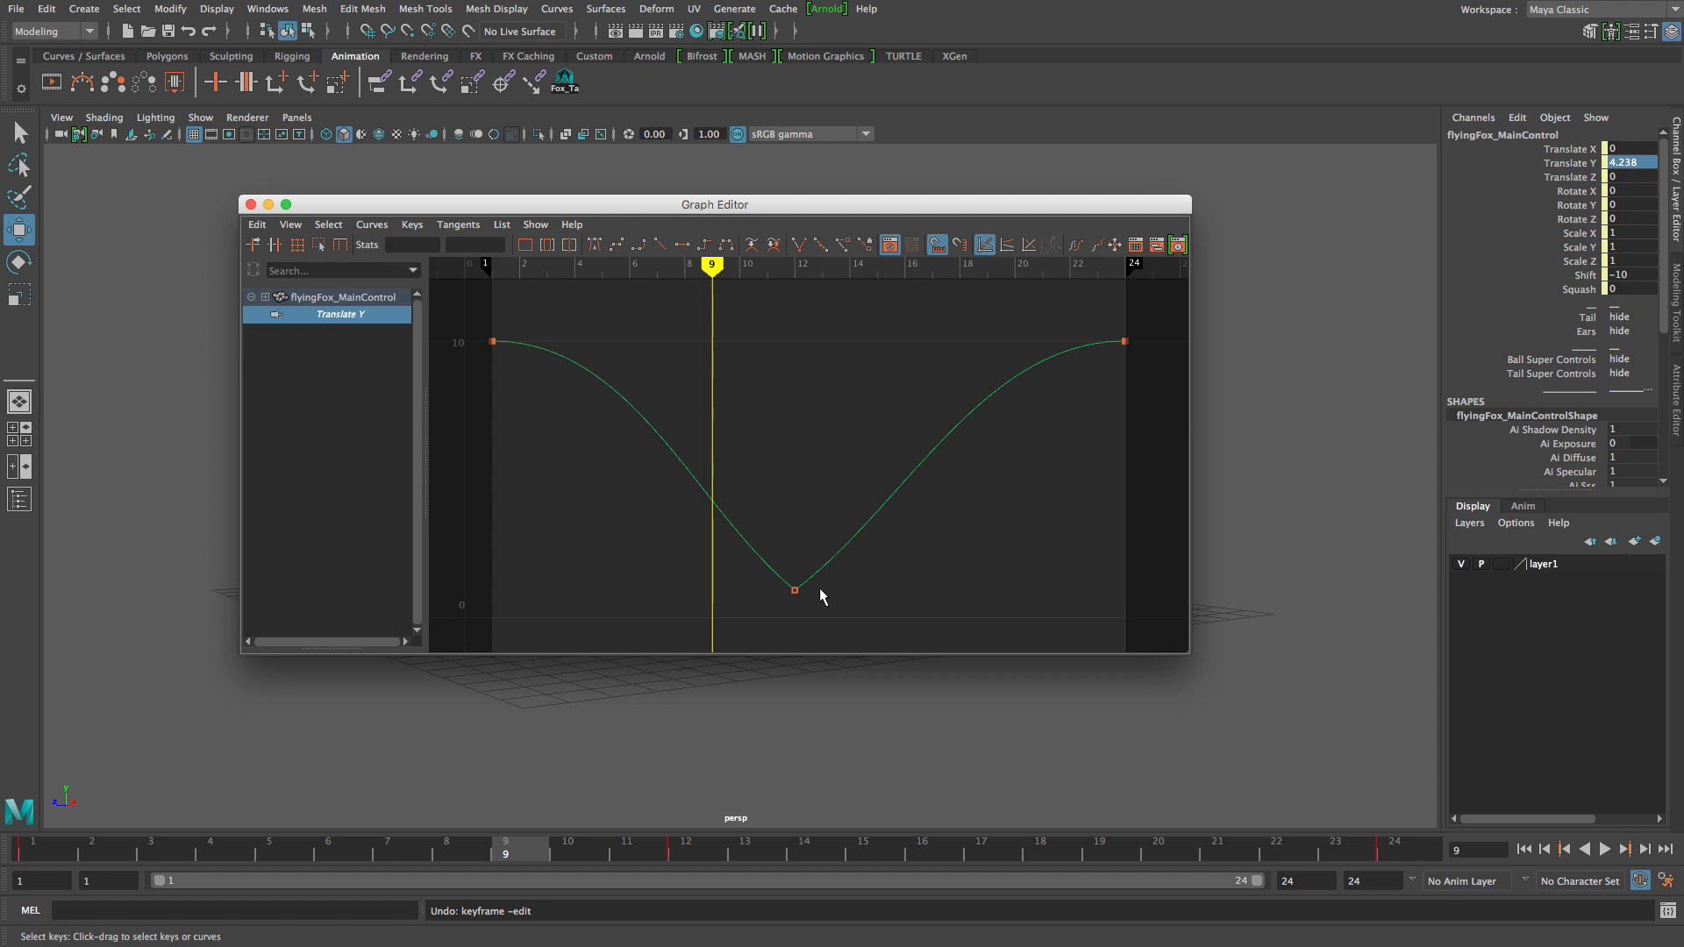
pyautogui.moveTo(766, 587); pyautogui.dragTo(859, 613)
pyautogui.moveTo(897, 507); pyautogui.dragTo(995, 655, button='middle')
pyautogui.press('z')
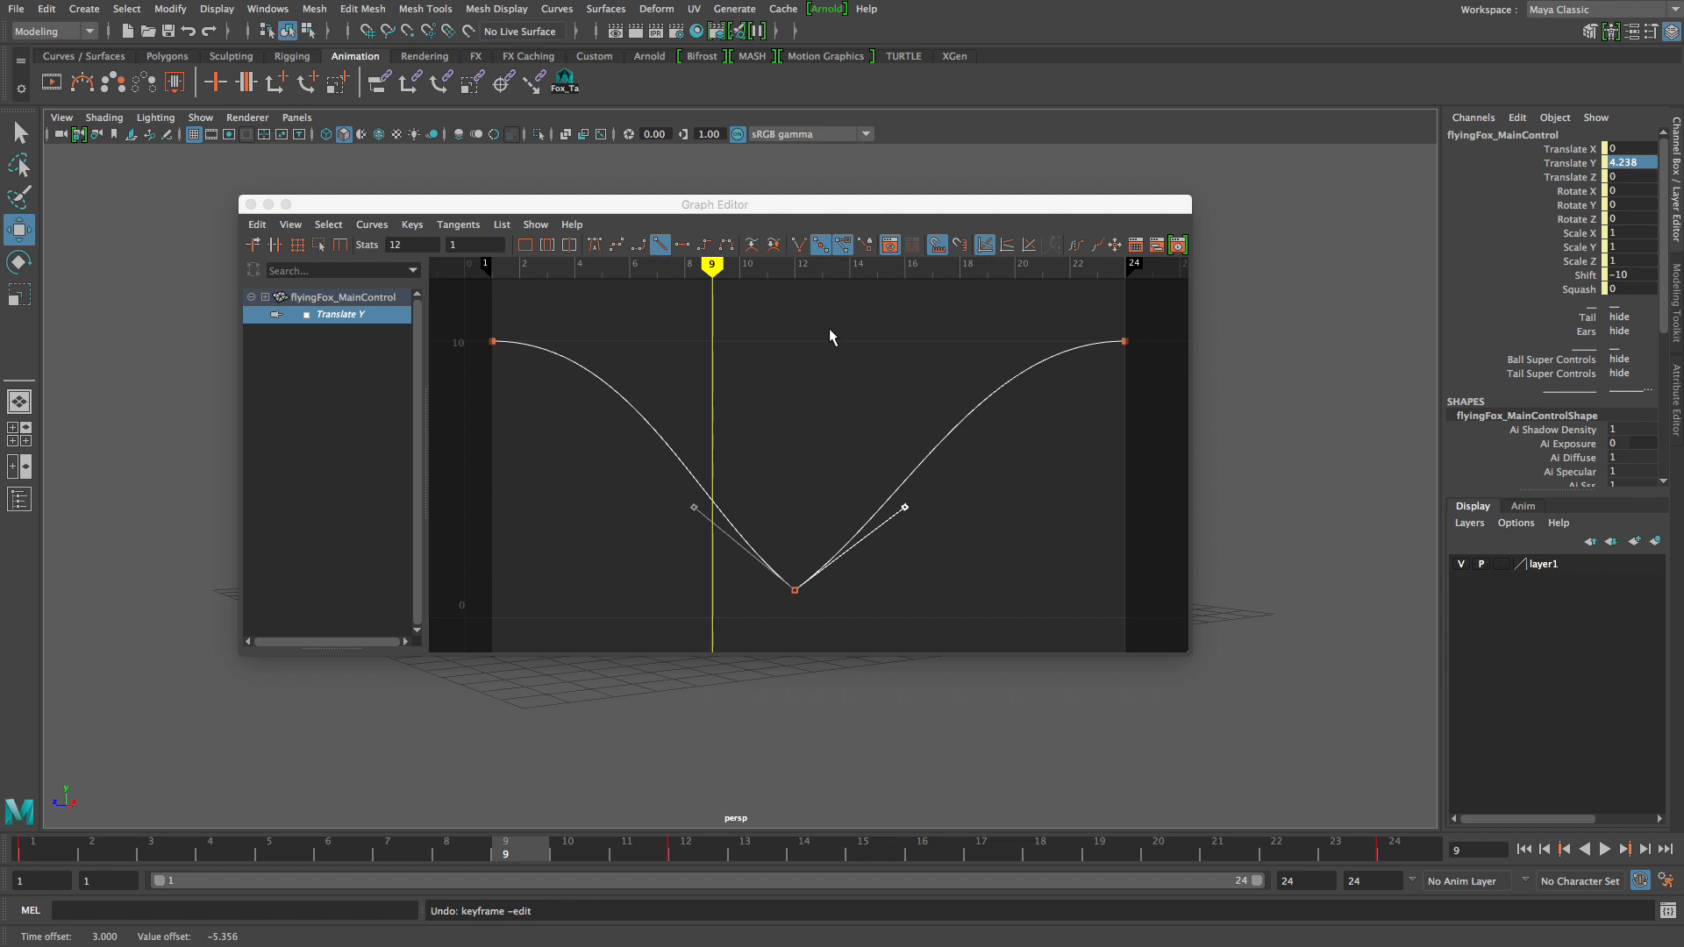
# Break the tangents of the key at frame 12 and pull both handles inward and upward to steepen the bounce.
pyautogui.click(799, 247)
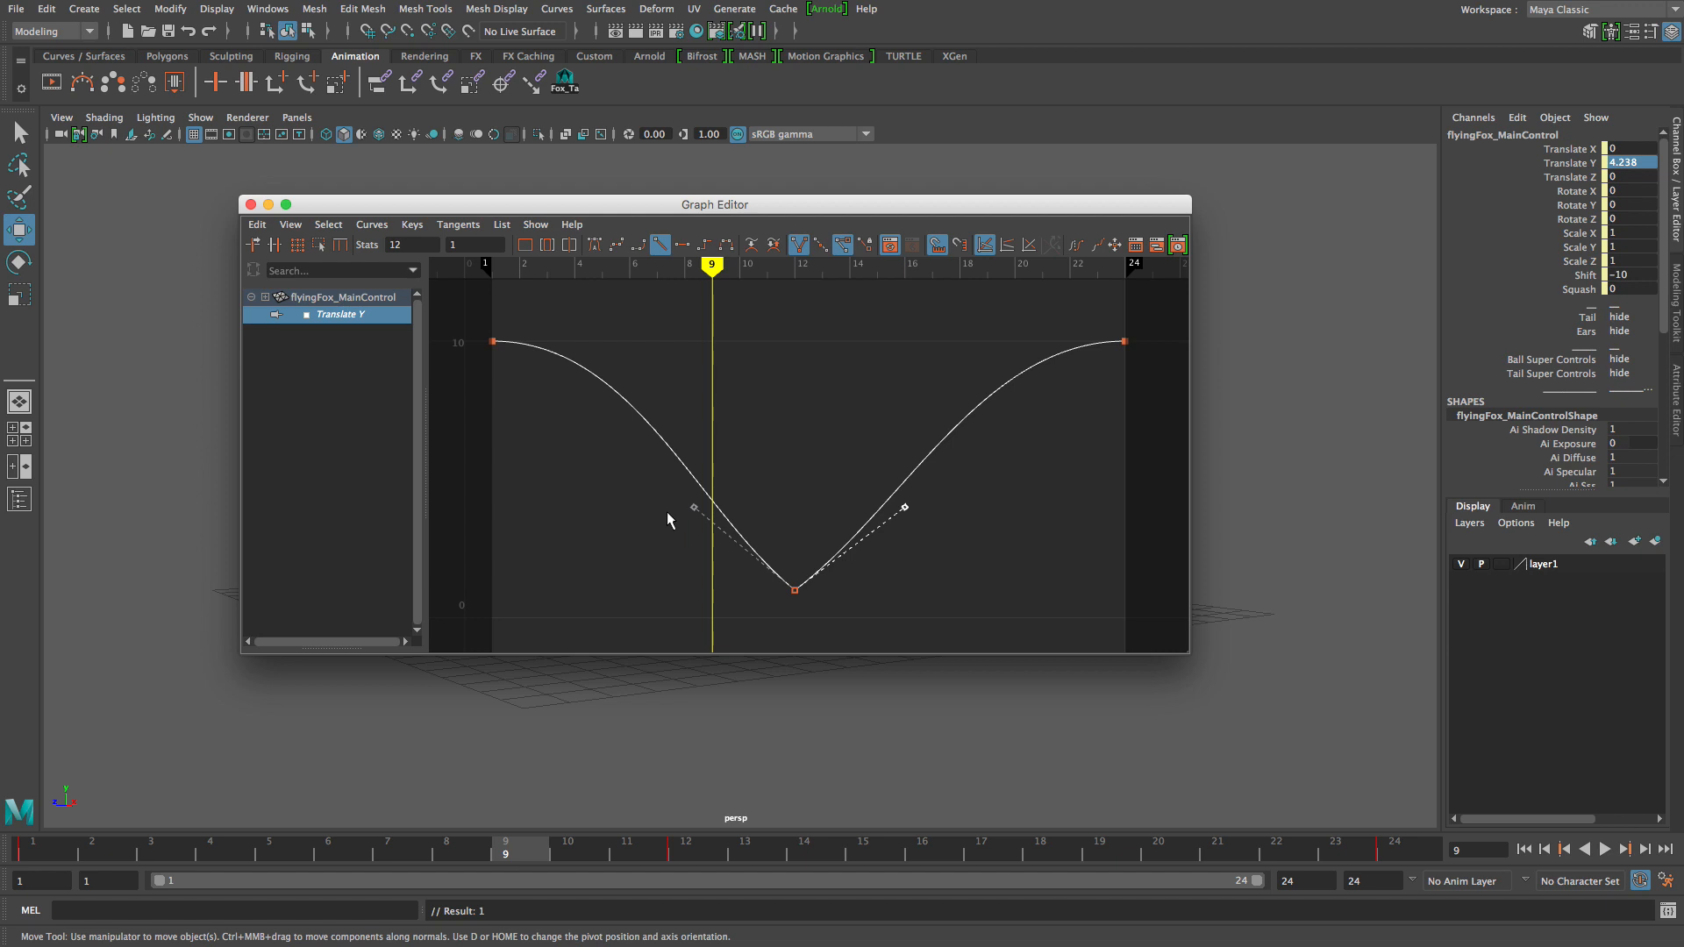
pyautogui.moveTo(904, 510); pyautogui.dragTo(878, 497)
pyautogui.moveTo(694, 510); pyautogui.dragTo(723, 496)
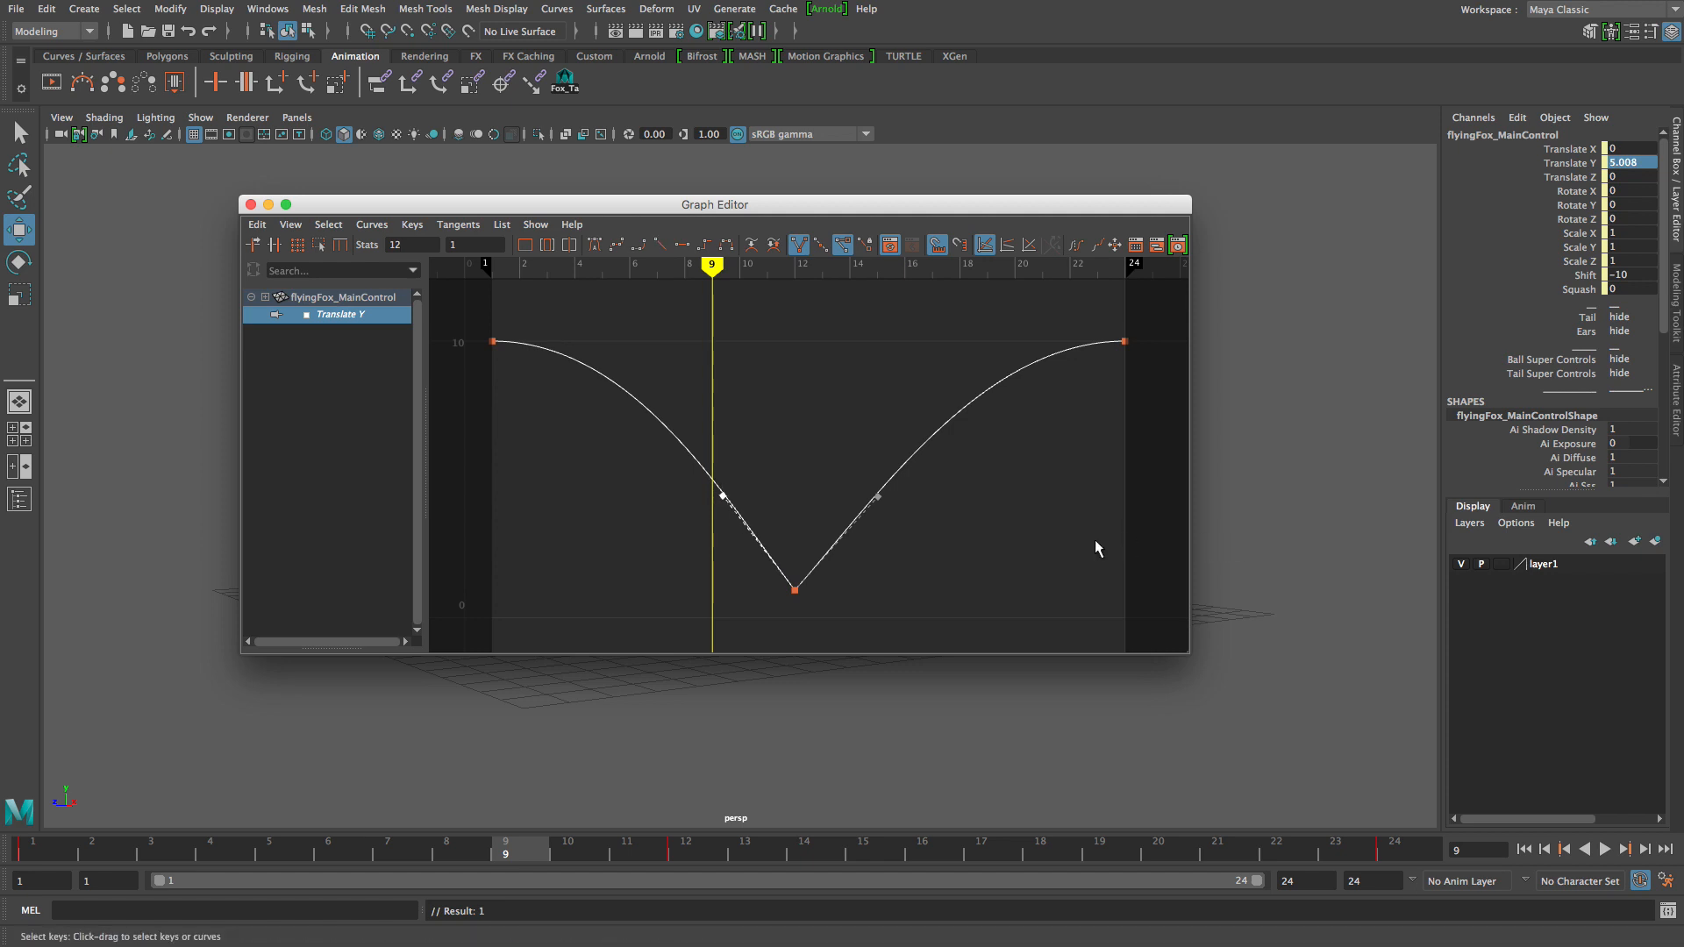
pyautogui.click(1127, 544)
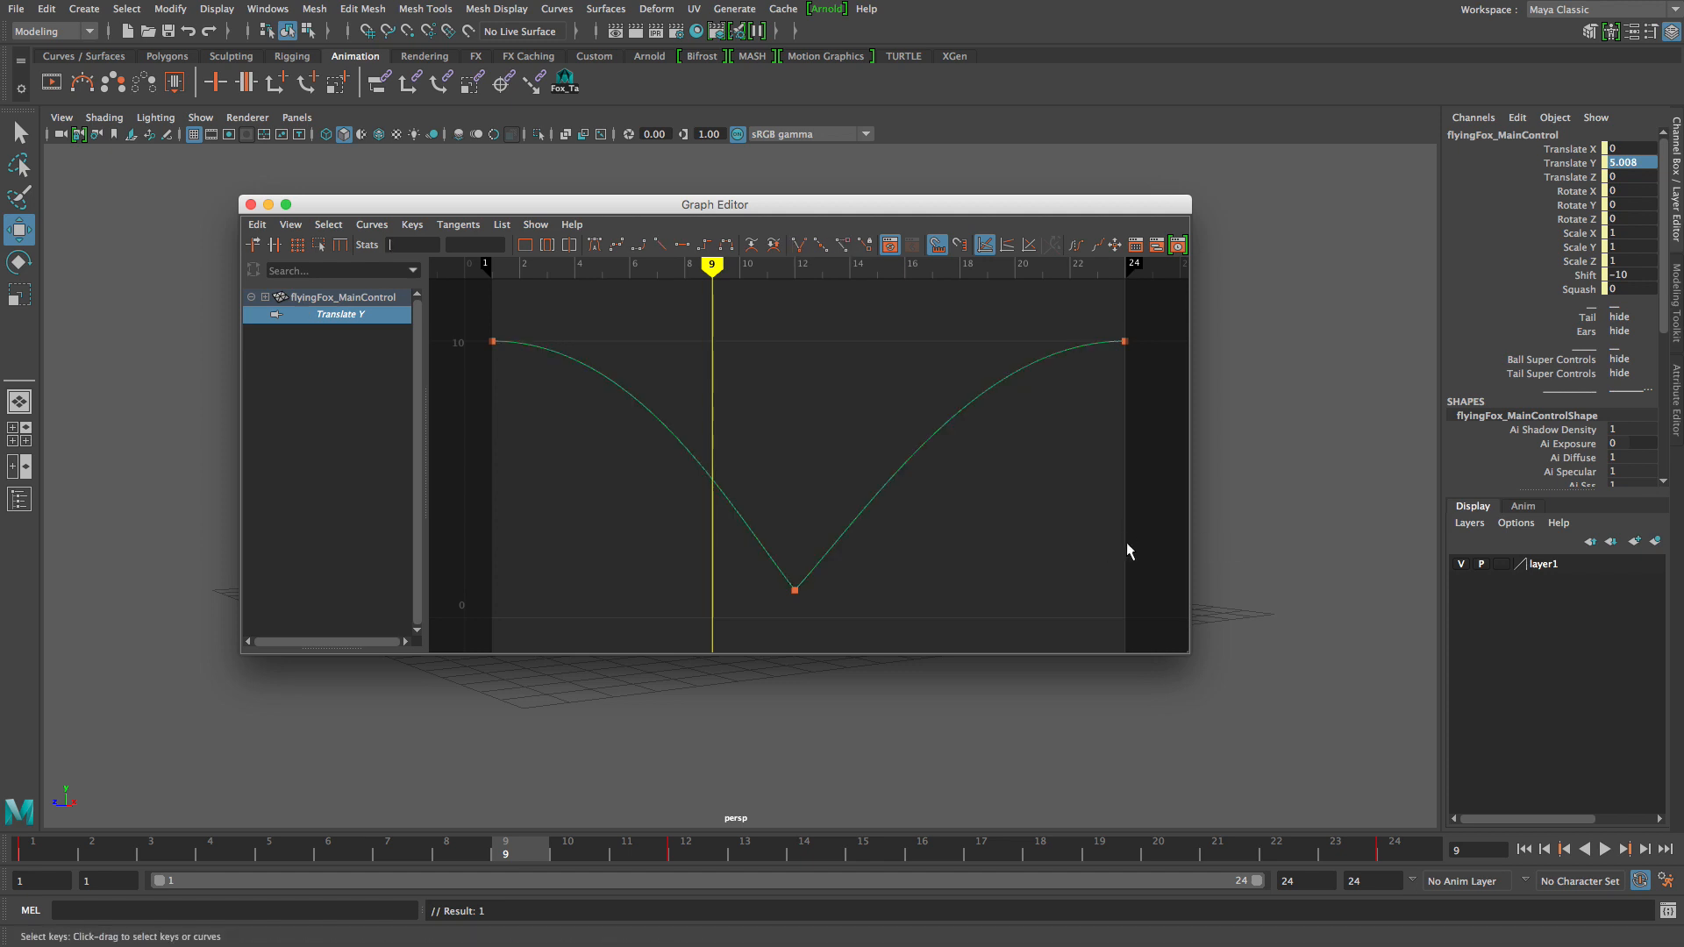
# Minimize the Graph Editor and play the animation to review the adjusted bounce timing.
pyautogui.click(269, 205)
pyautogui.click(1605, 849)
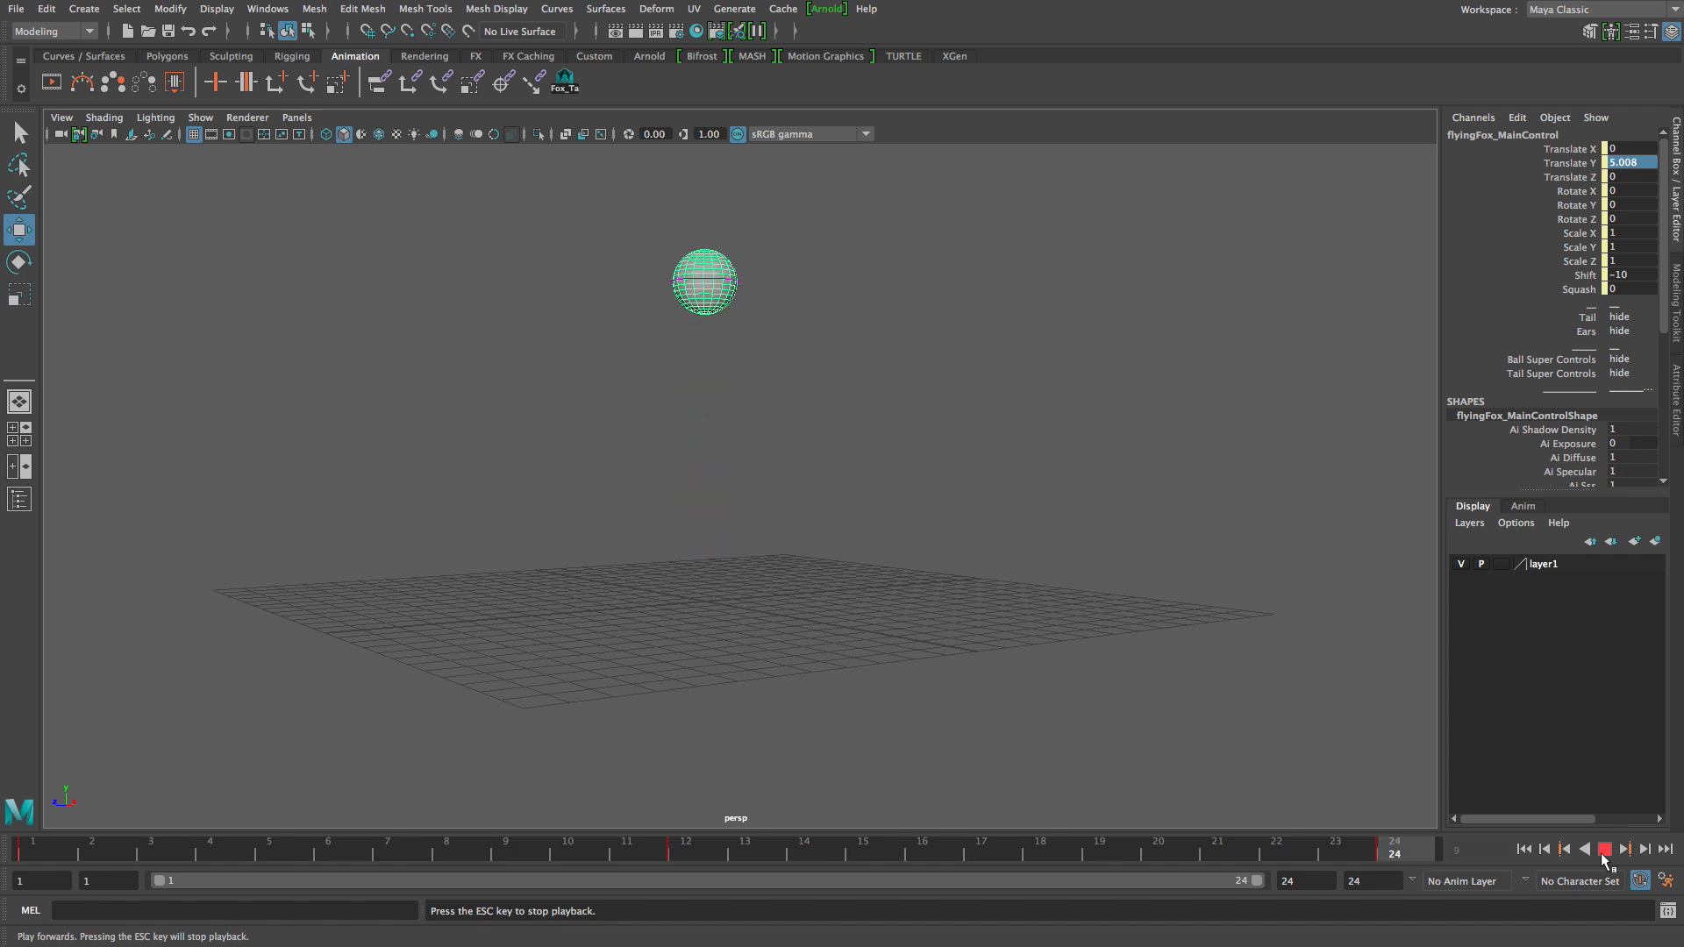
pyautogui.click(1604, 849)
# Key only the control's Squash channel at 0 on frames 1 and 24.
pyautogui.moveTo(136, 853); pyautogui.dragTo(32, 853)
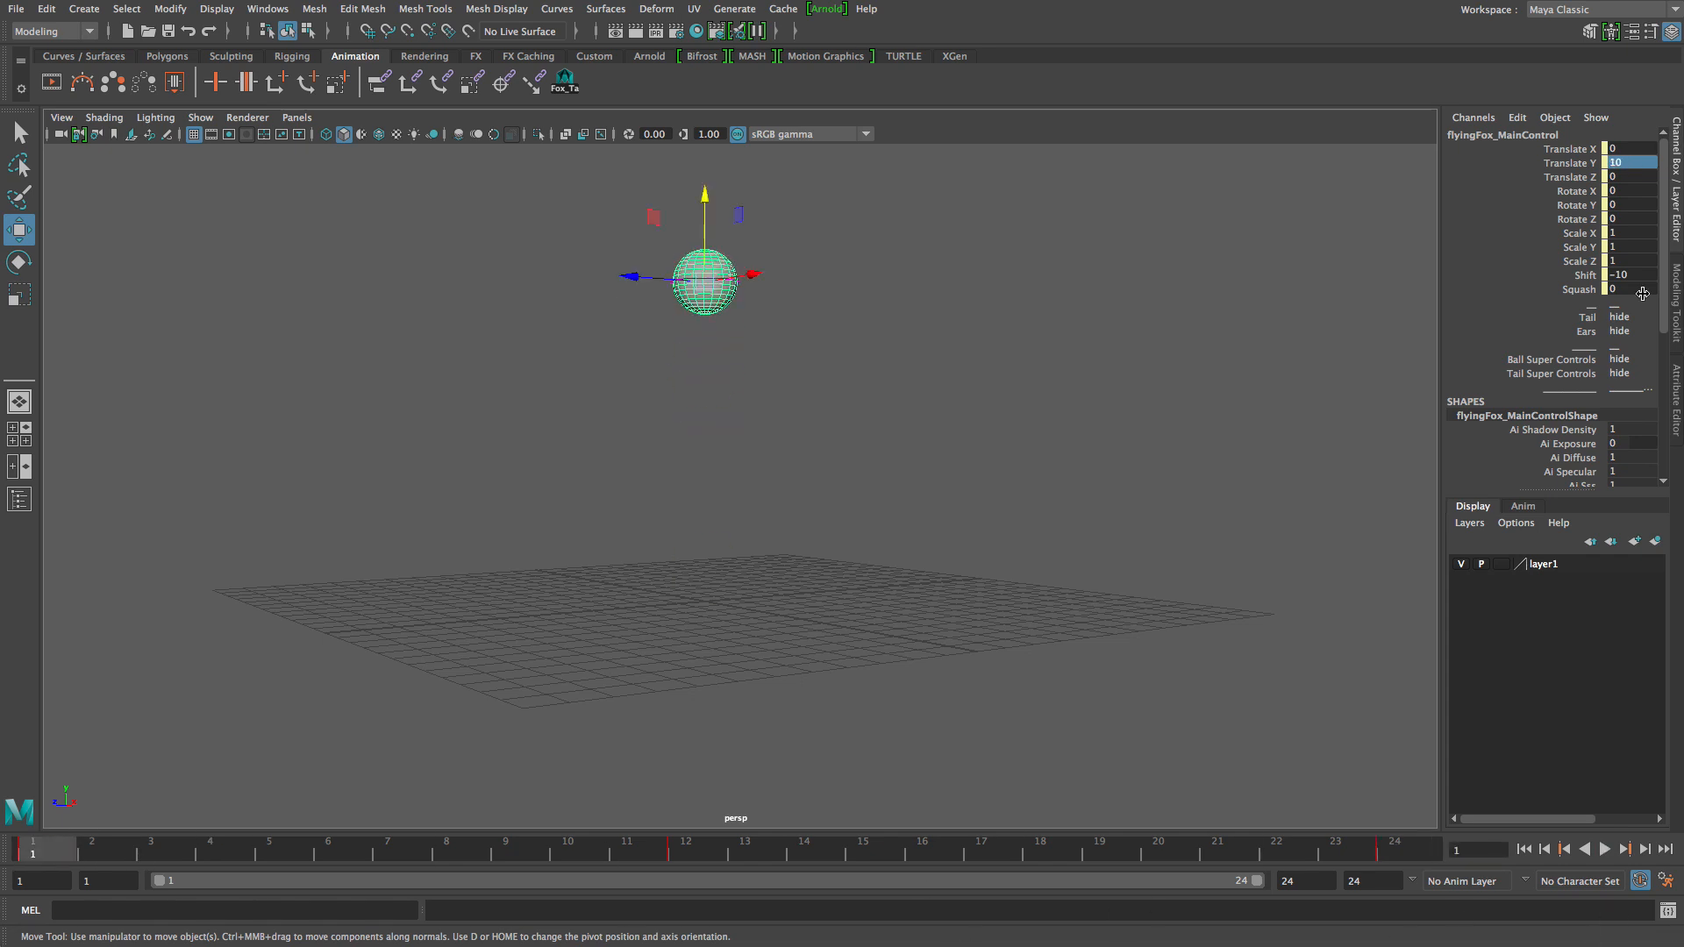
pyautogui.click(1582, 291)
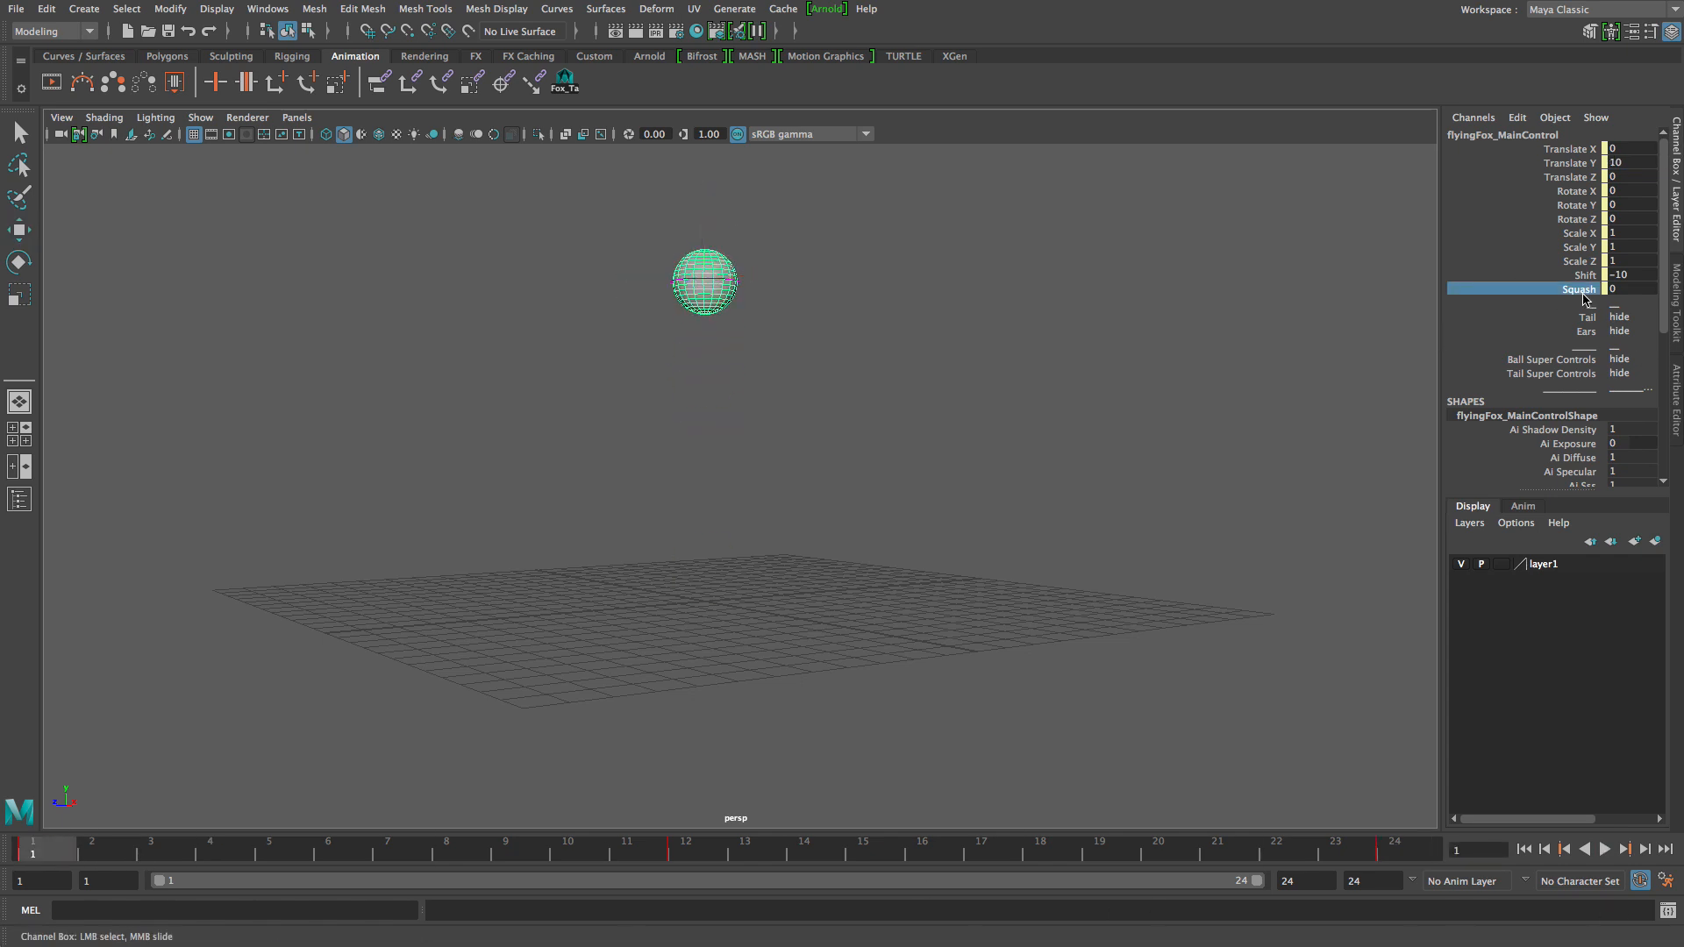
pyautogui.moveTo(1228, 304); pyautogui.dragTo(1196, 289, button='middle')
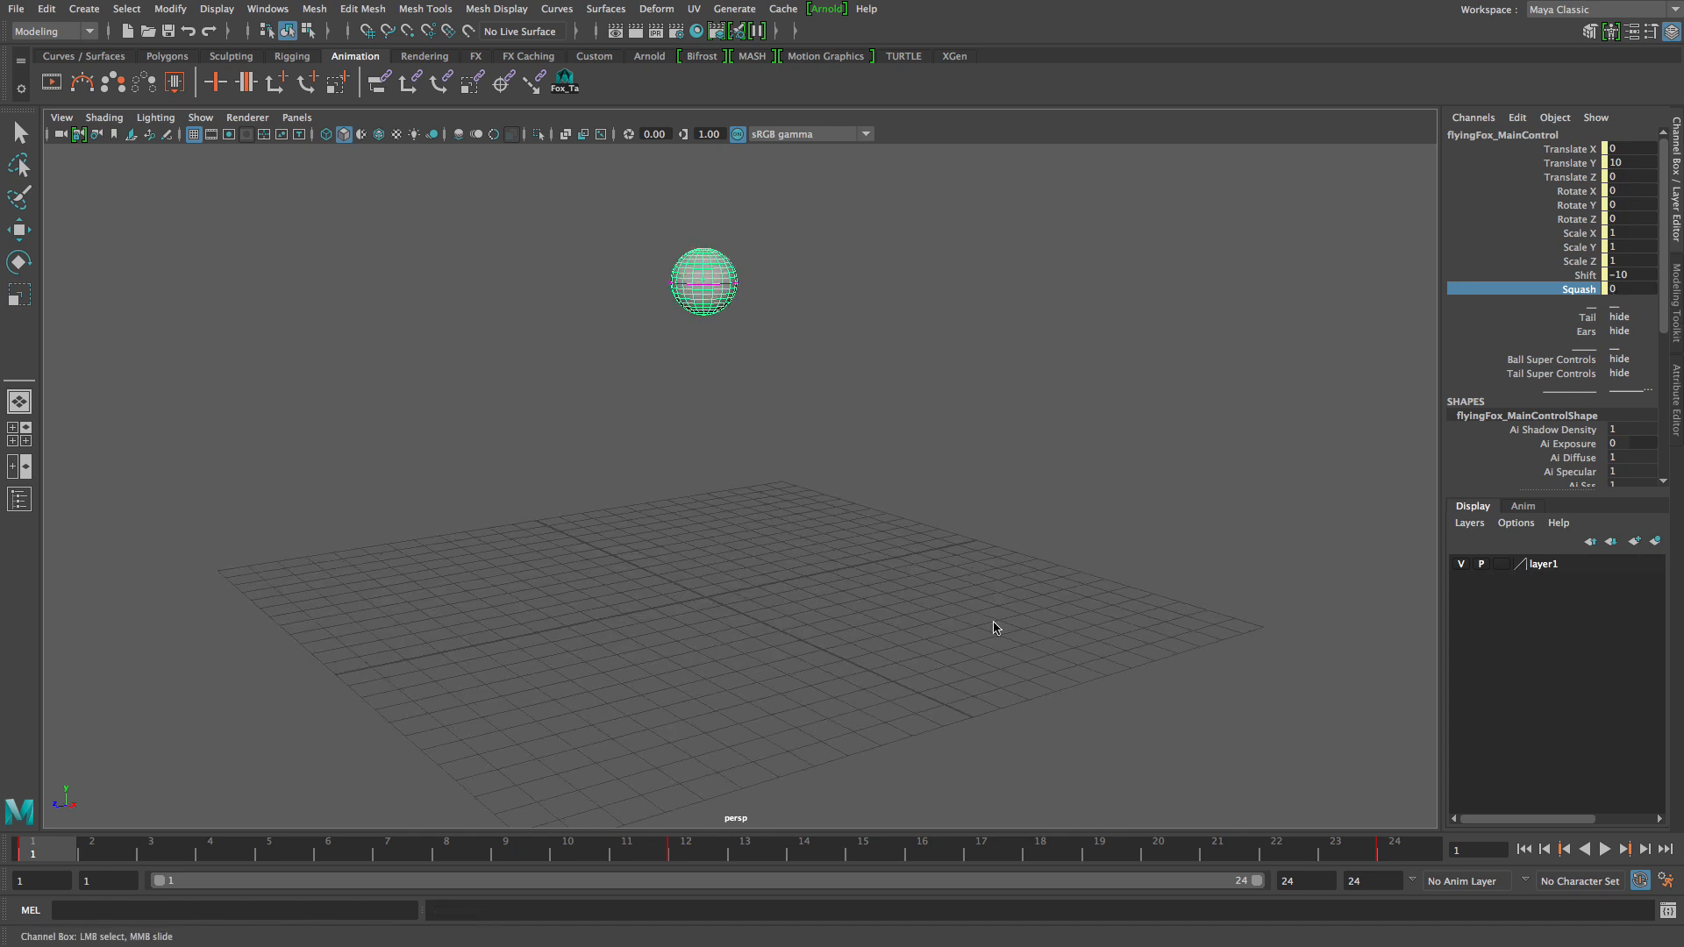
pyautogui.rightClick(1586, 290)
pyautogui.click(1569, 327)
pyautogui.click(1405, 851)
pyautogui.rightClick(1572, 294)
pyautogui.click(1562, 329)
pyautogui.keyDown('alt'); pyautogui.moveTo(1132, 711); pyautogui.dragTo(1103, 653); pyautogui.keyUp('alt')
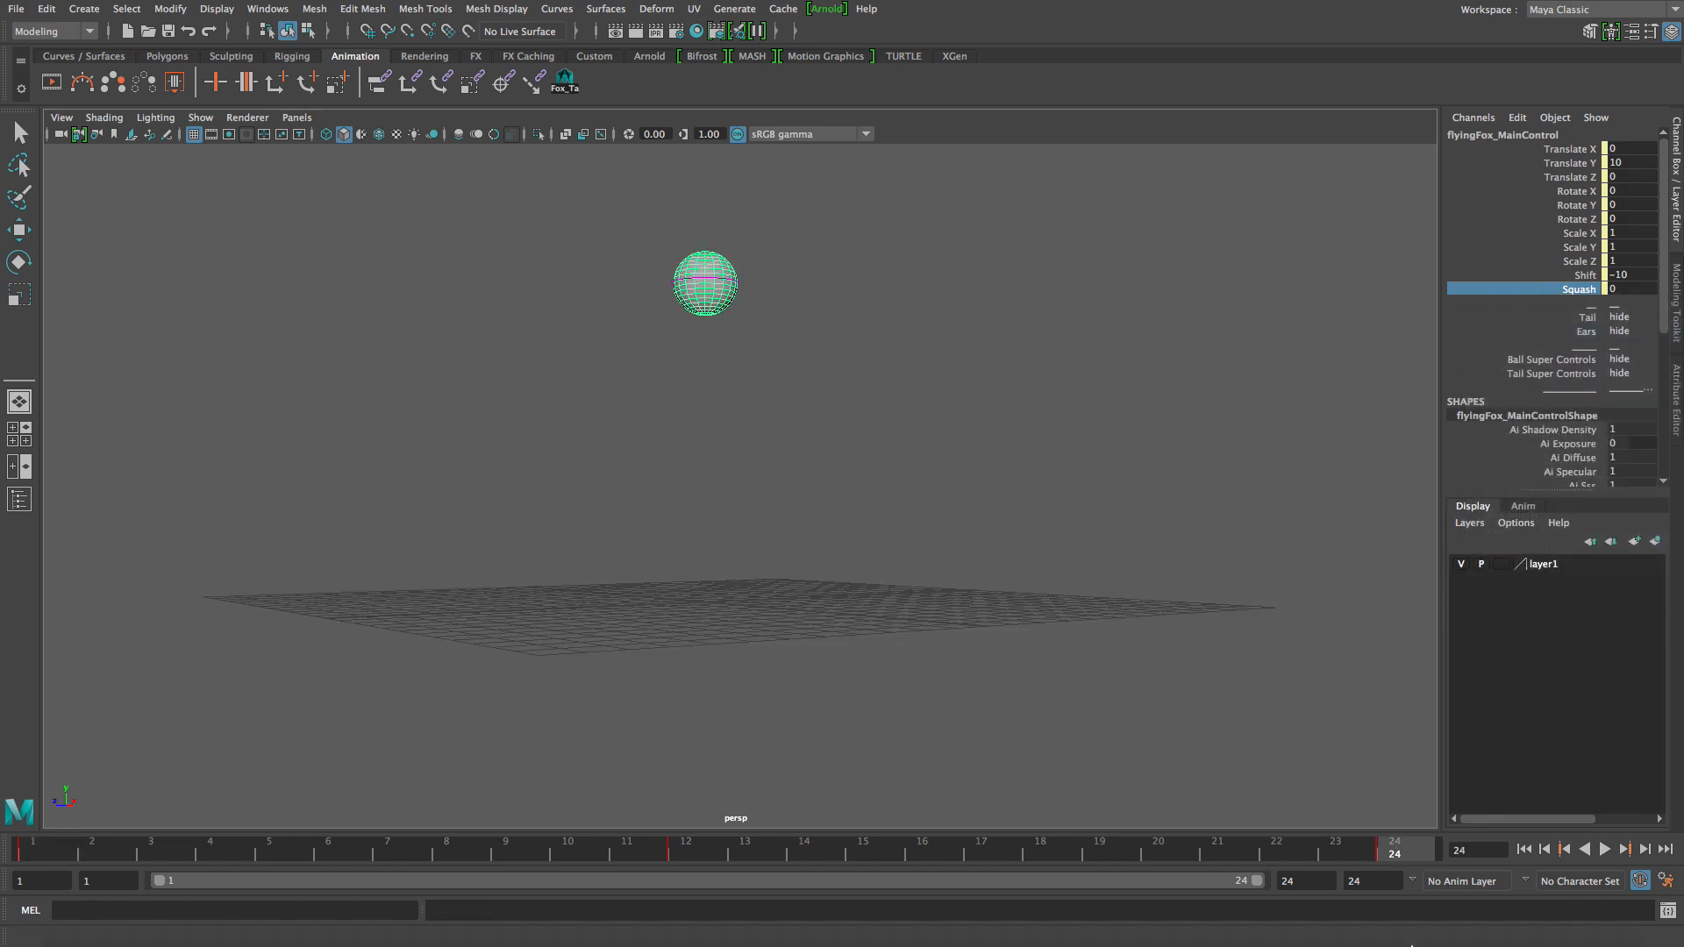
# Restore the Graph Editor, frame the Squash curve to inspect it, and minimize the editor again.
pyautogui.click(1549, 921)
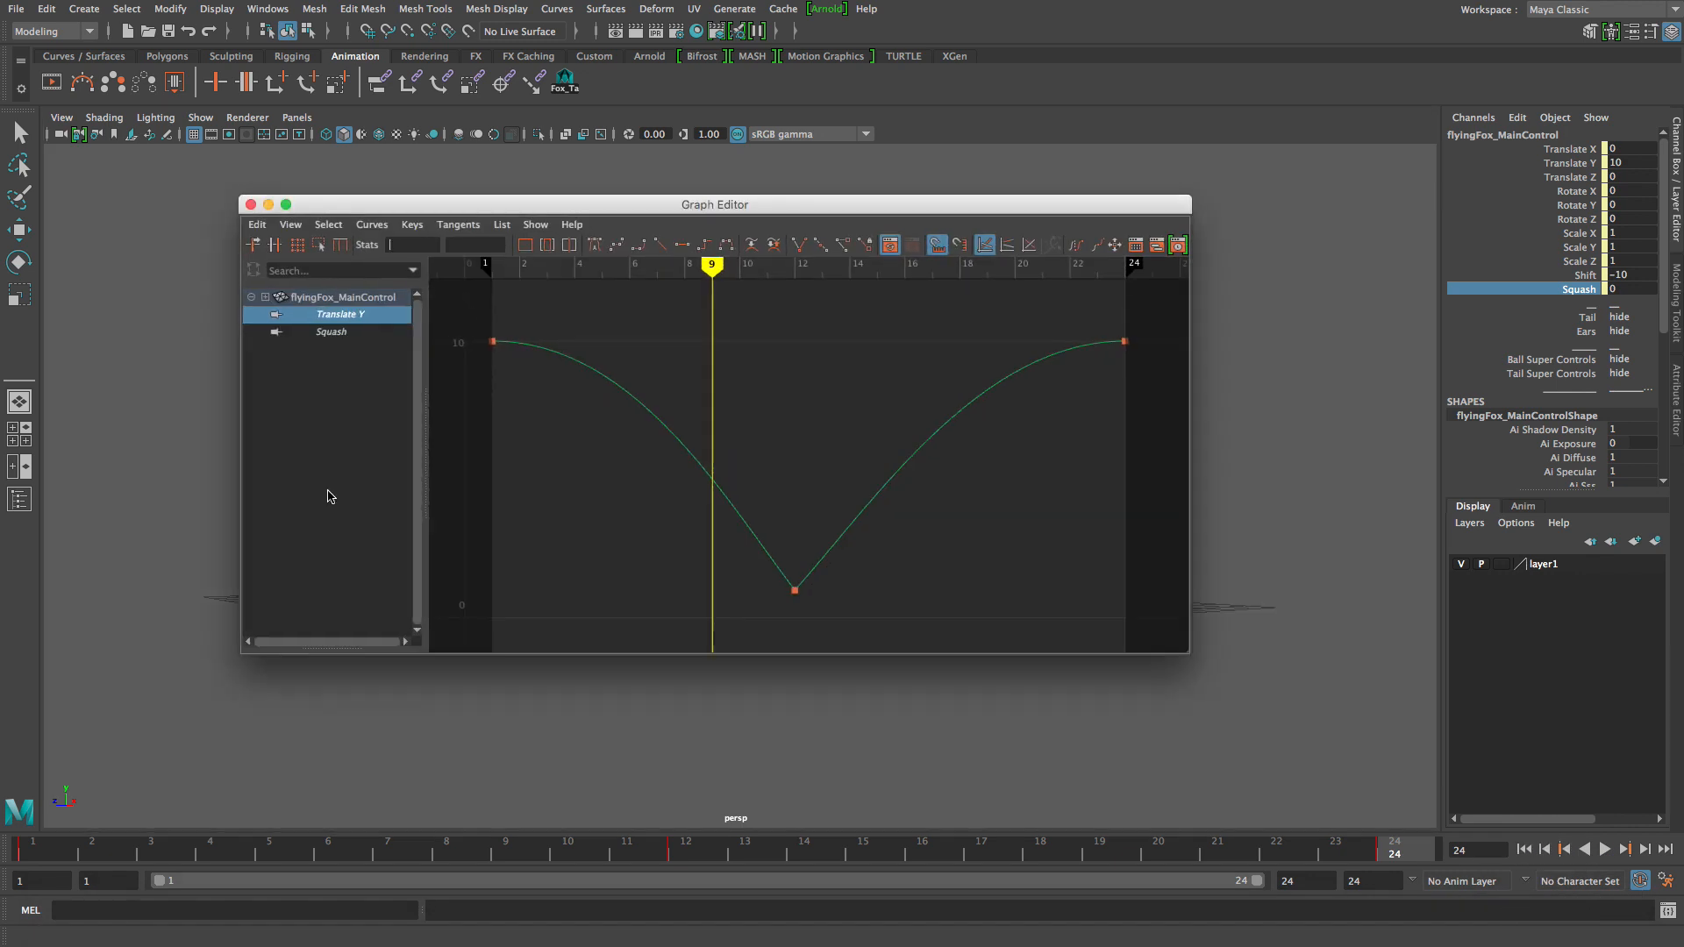
pyautogui.click(356, 332)
pyautogui.press('f')
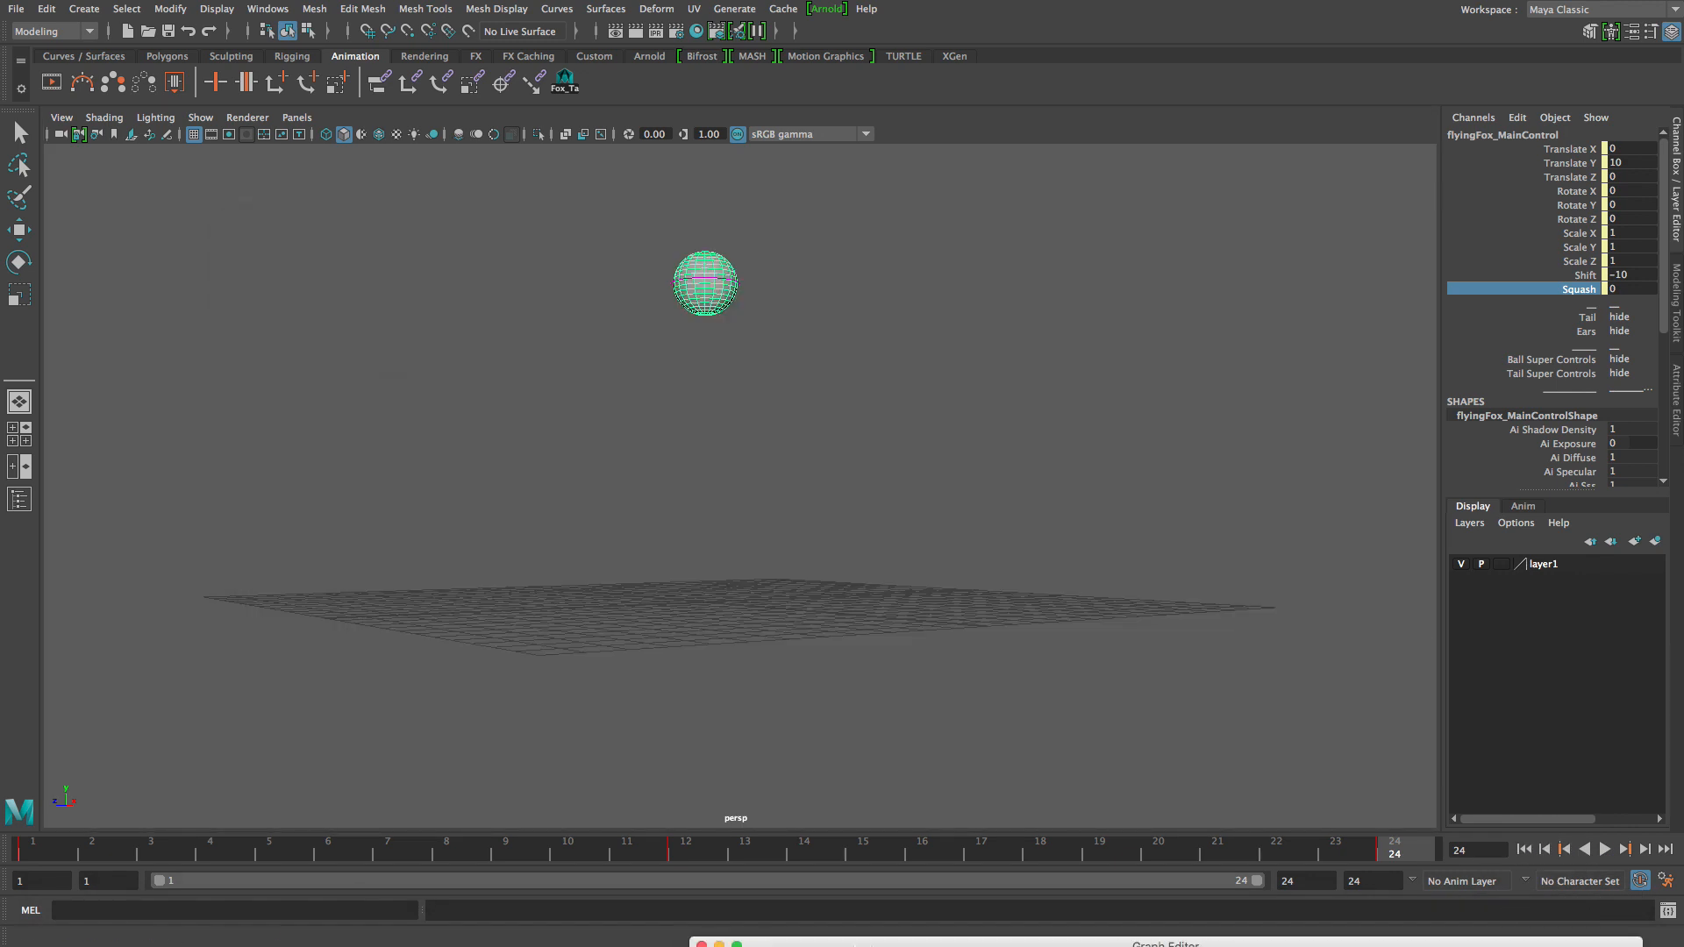
pyautogui.click(828, 153)
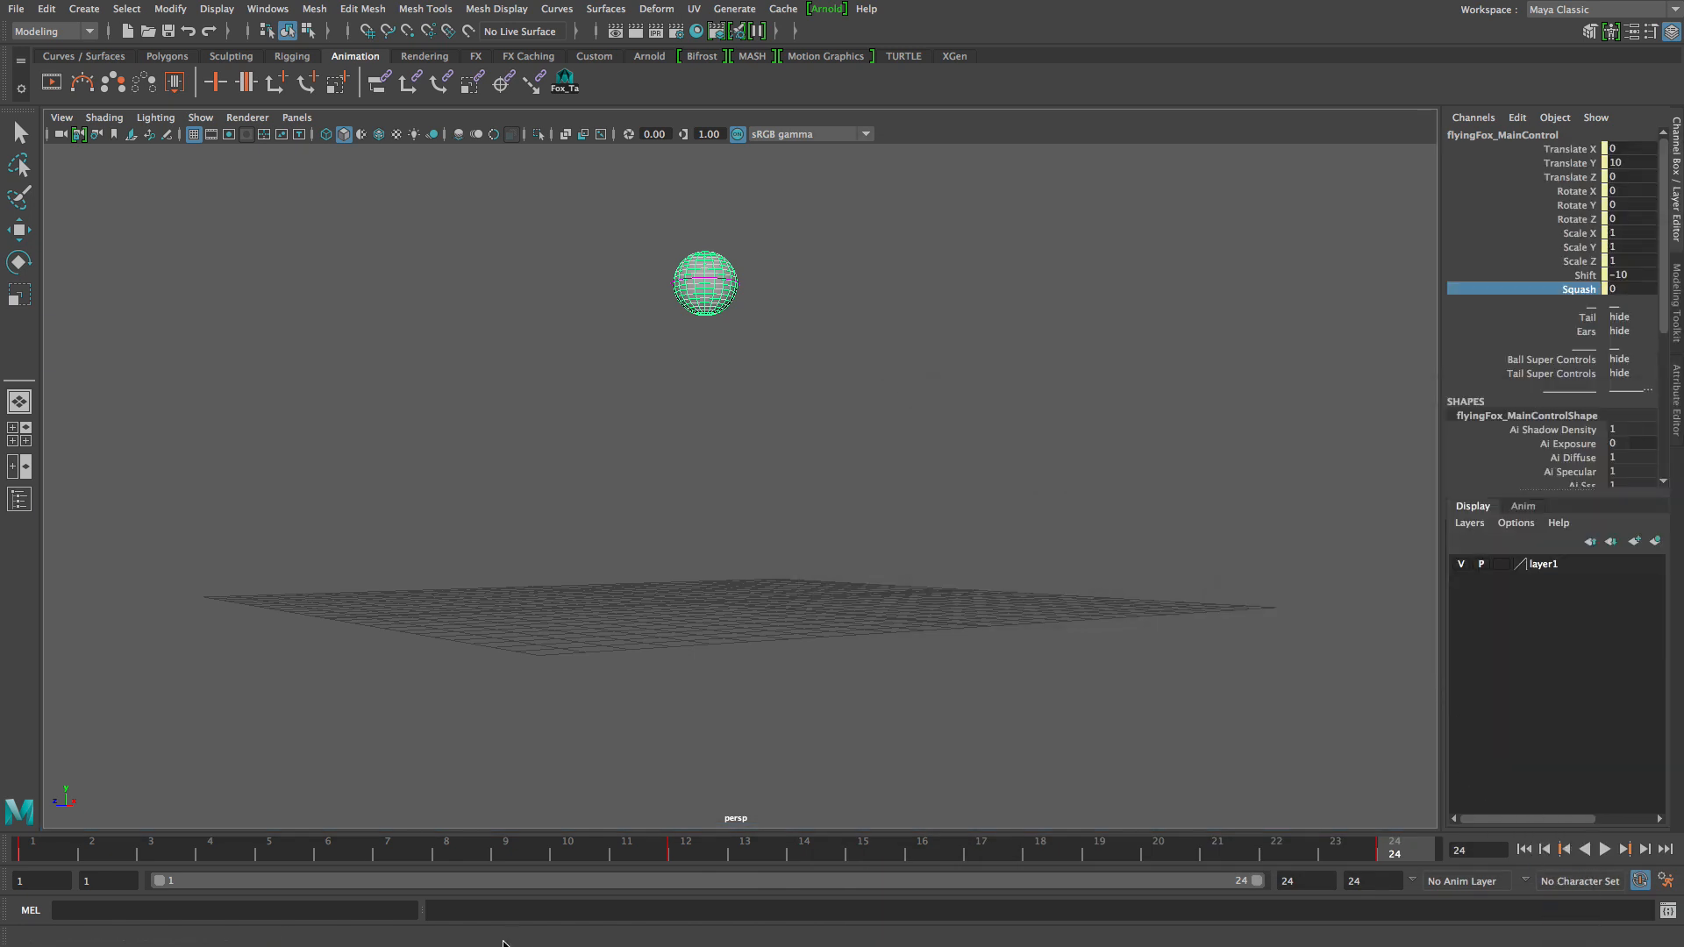
# Flatten the ball at ground contact on frame 12 by setting Squash to -0.2.
pyautogui.click(696, 853)
pyautogui.keyDown('alt'); pyautogui.moveTo(865, 619); pyautogui.dragTo(886, 598); pyautogui.keyUp('alt')
pyautogui.moveTo(652, 586); pyautogui.dragTo(838, 662, button='right')
pyautogui.keyDown('alt'); pyautogui.moveTo(737, 651); pyautogui.dragTo(794, 650, button='right'); pyautogui.keyUp('alt')
pyautogui.keyDown('alt'); pyautogui.moveTo(793, 650); pyautogui.dragTo(805, 669); pyautogui.keyUp('alt')
pyautogui.moveTo(1032, 469); pyautogui.dragTo(1011, 463, button='middle')
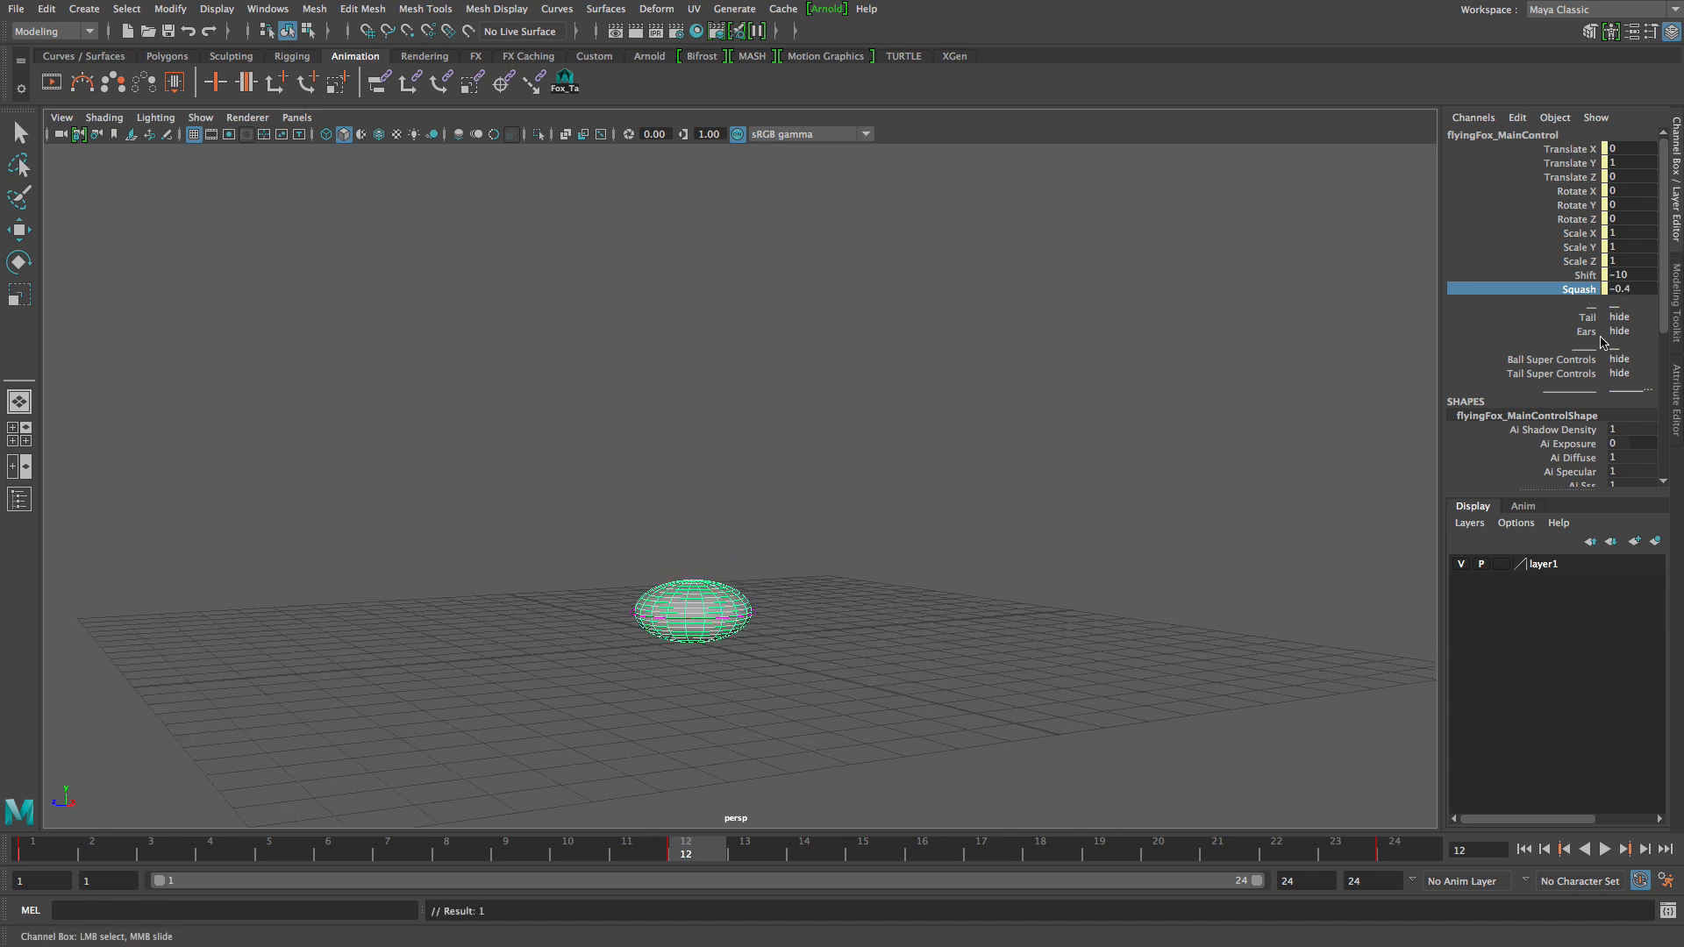
pyautogui.click(1625, 289)
pyautogui.write('-0.2')
pyautogui.press('Return')
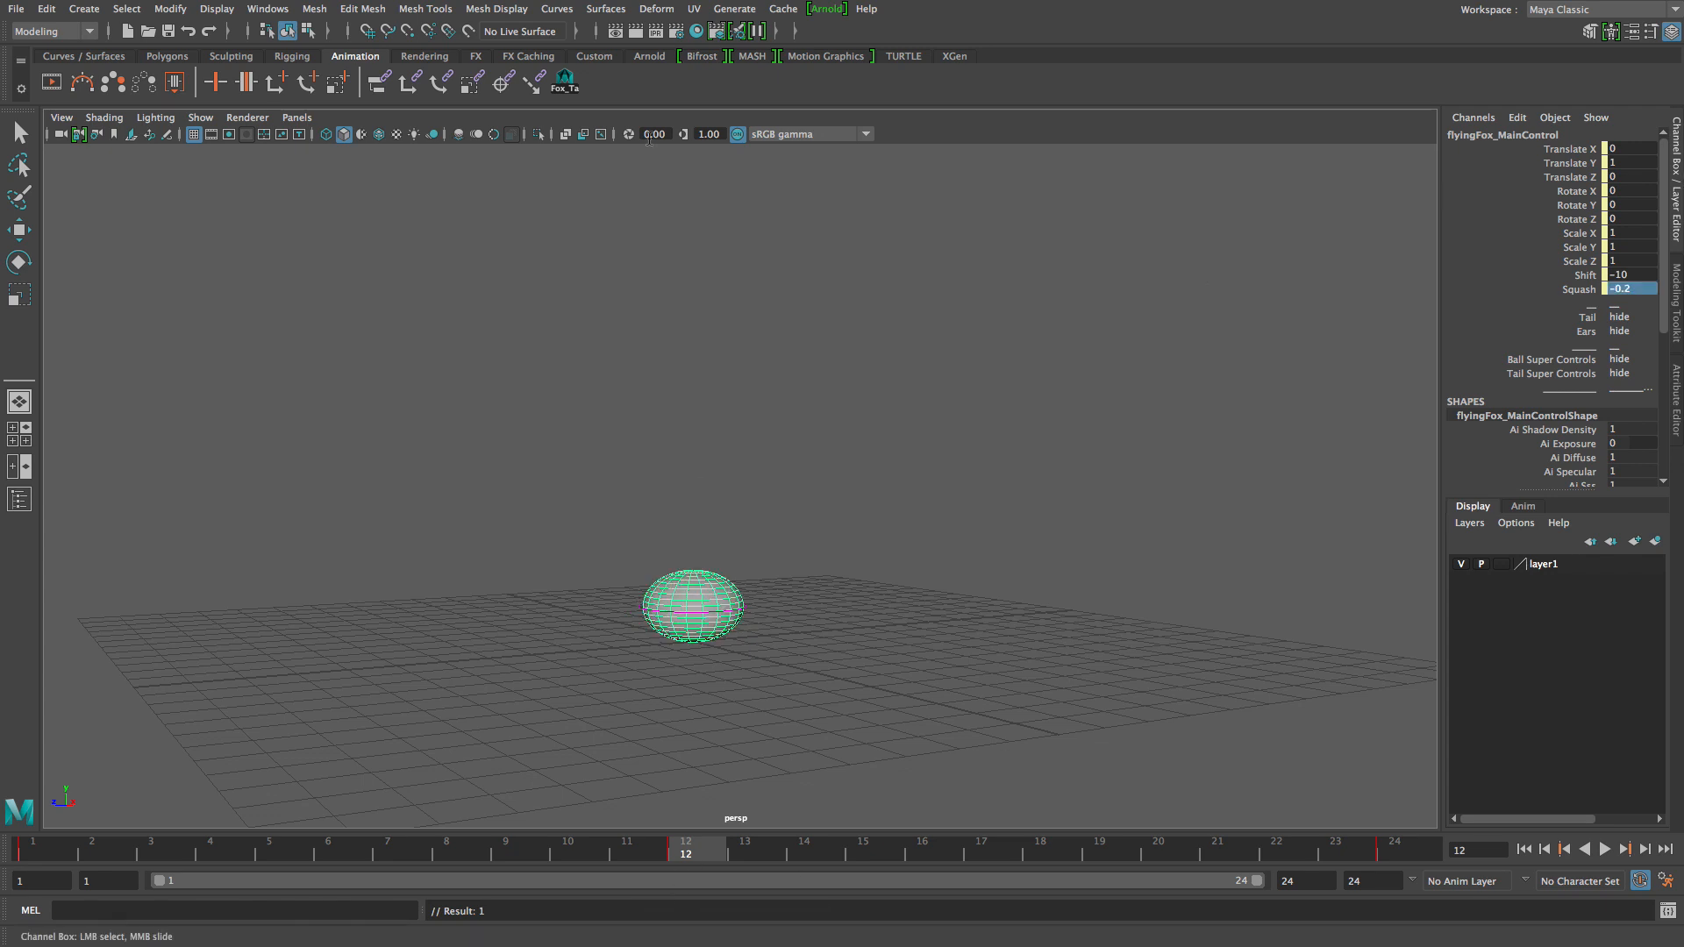
# Play the animation and scrub through frames up to 12 to review the squash around the impact.
pyautogui.keyDown('alt'); pyautogui.moveTo(979, 608); pyautogui.dragTo(736, 819); pyautogui.keyUp('alt')
pyautogui.hotkey('alt', 'v')
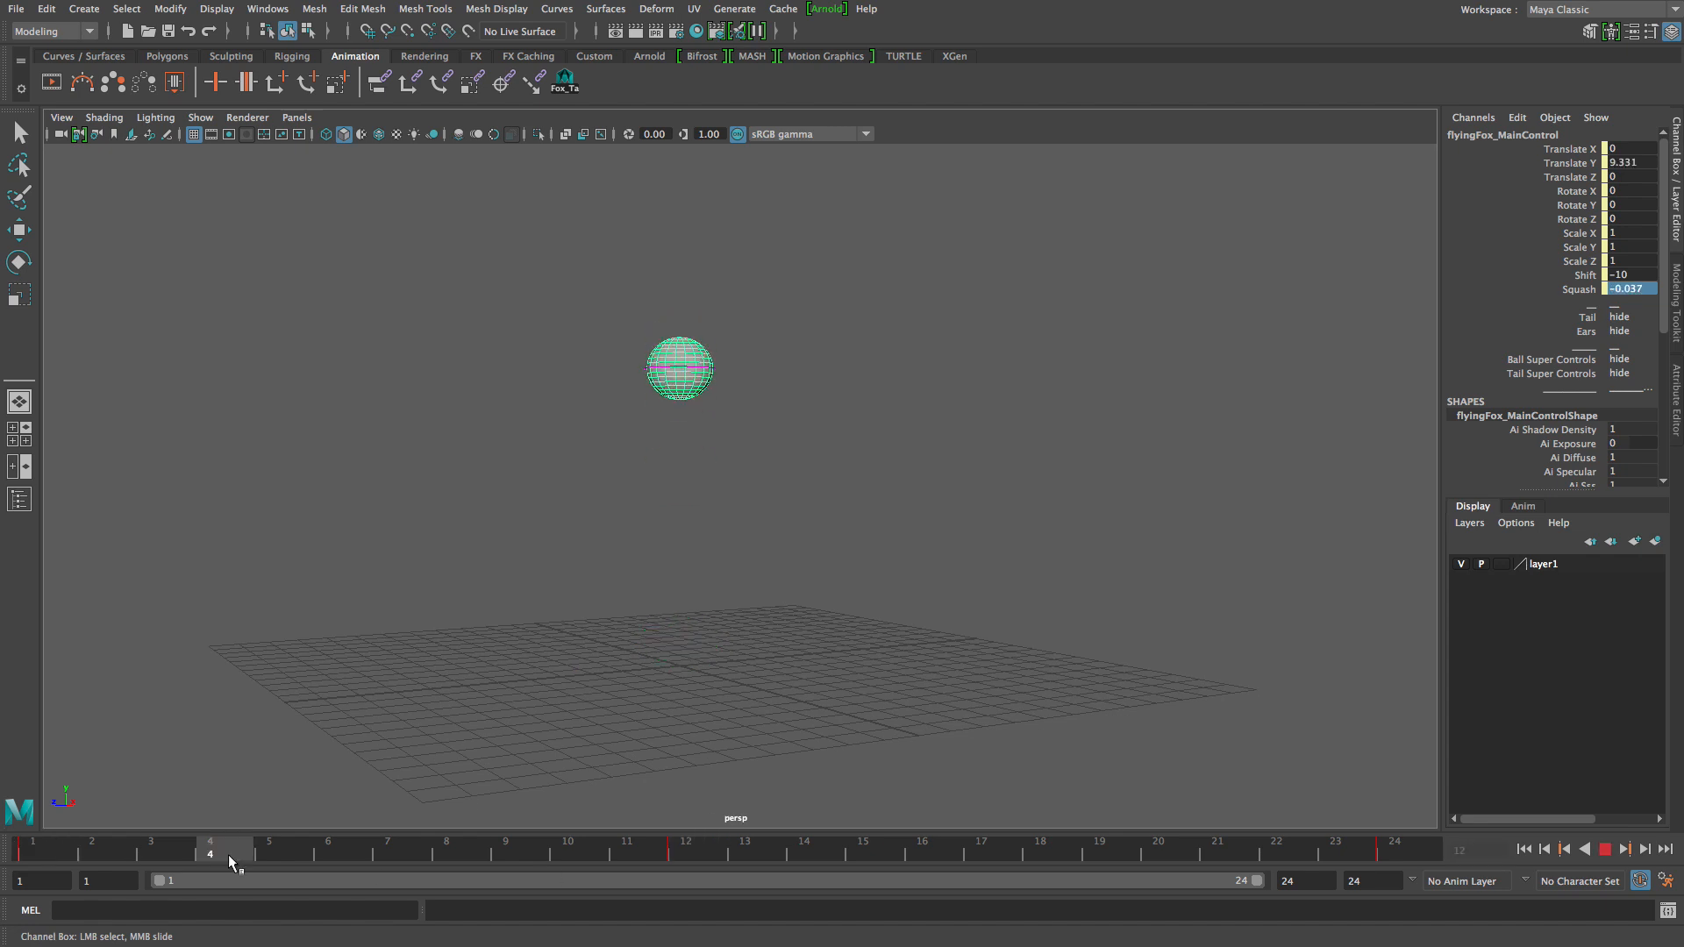
pyautogui.click(1607, 851)
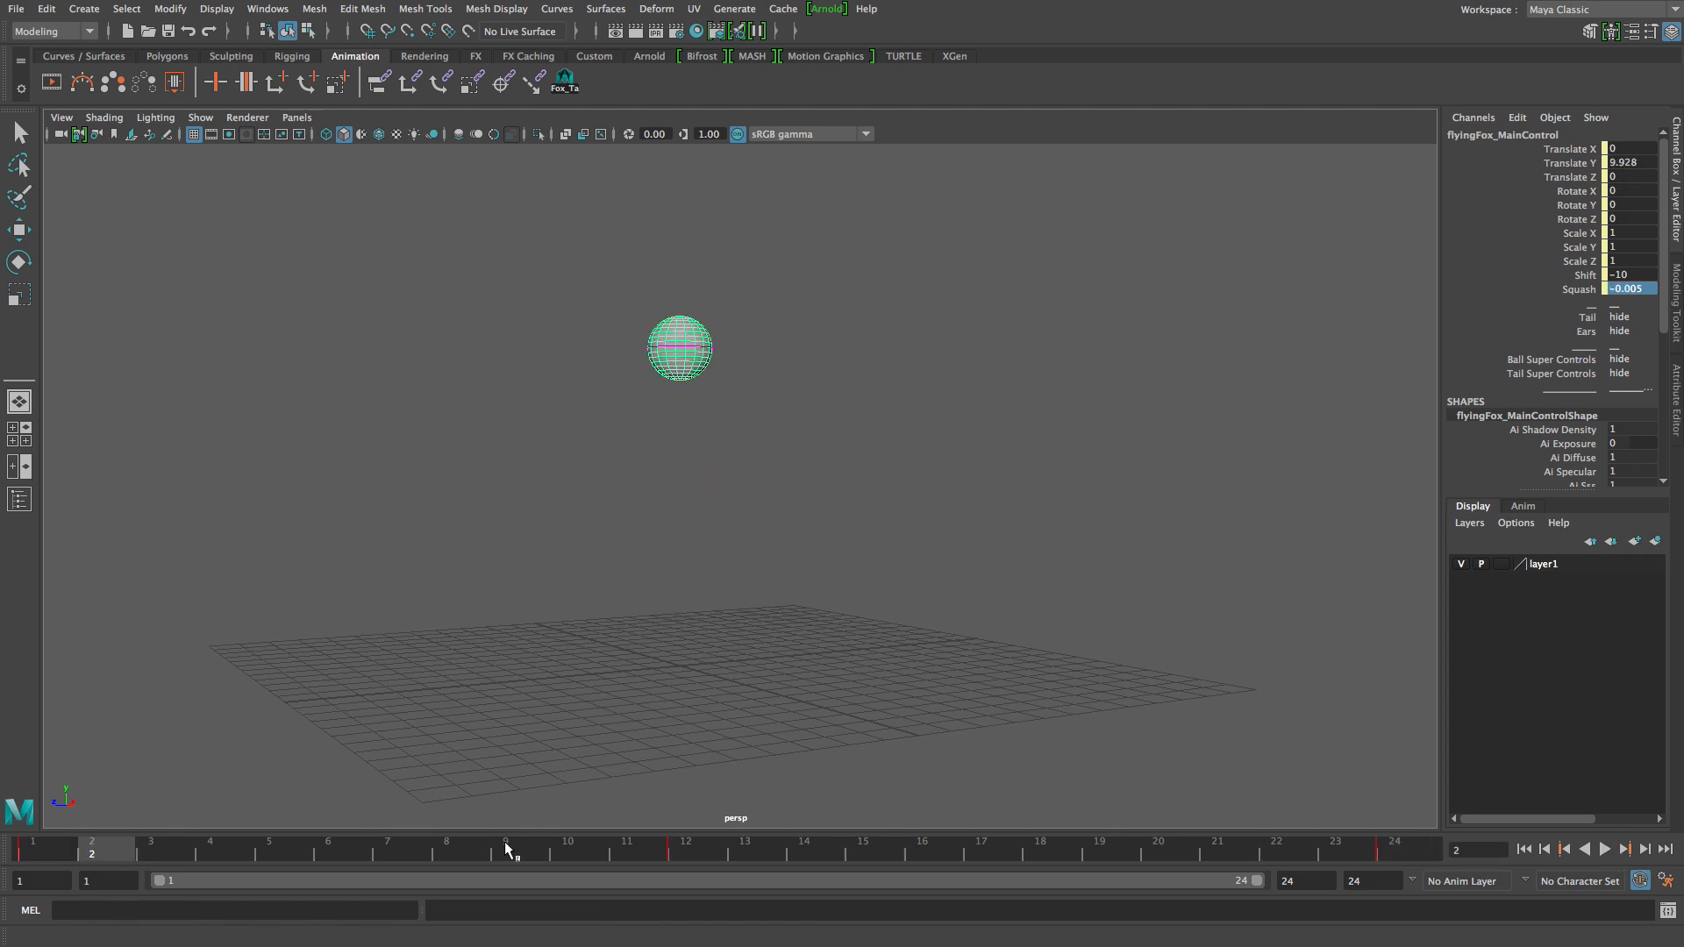
pyautogui.moveTo(204, 847); pyautogui.dragTo(626, 934)
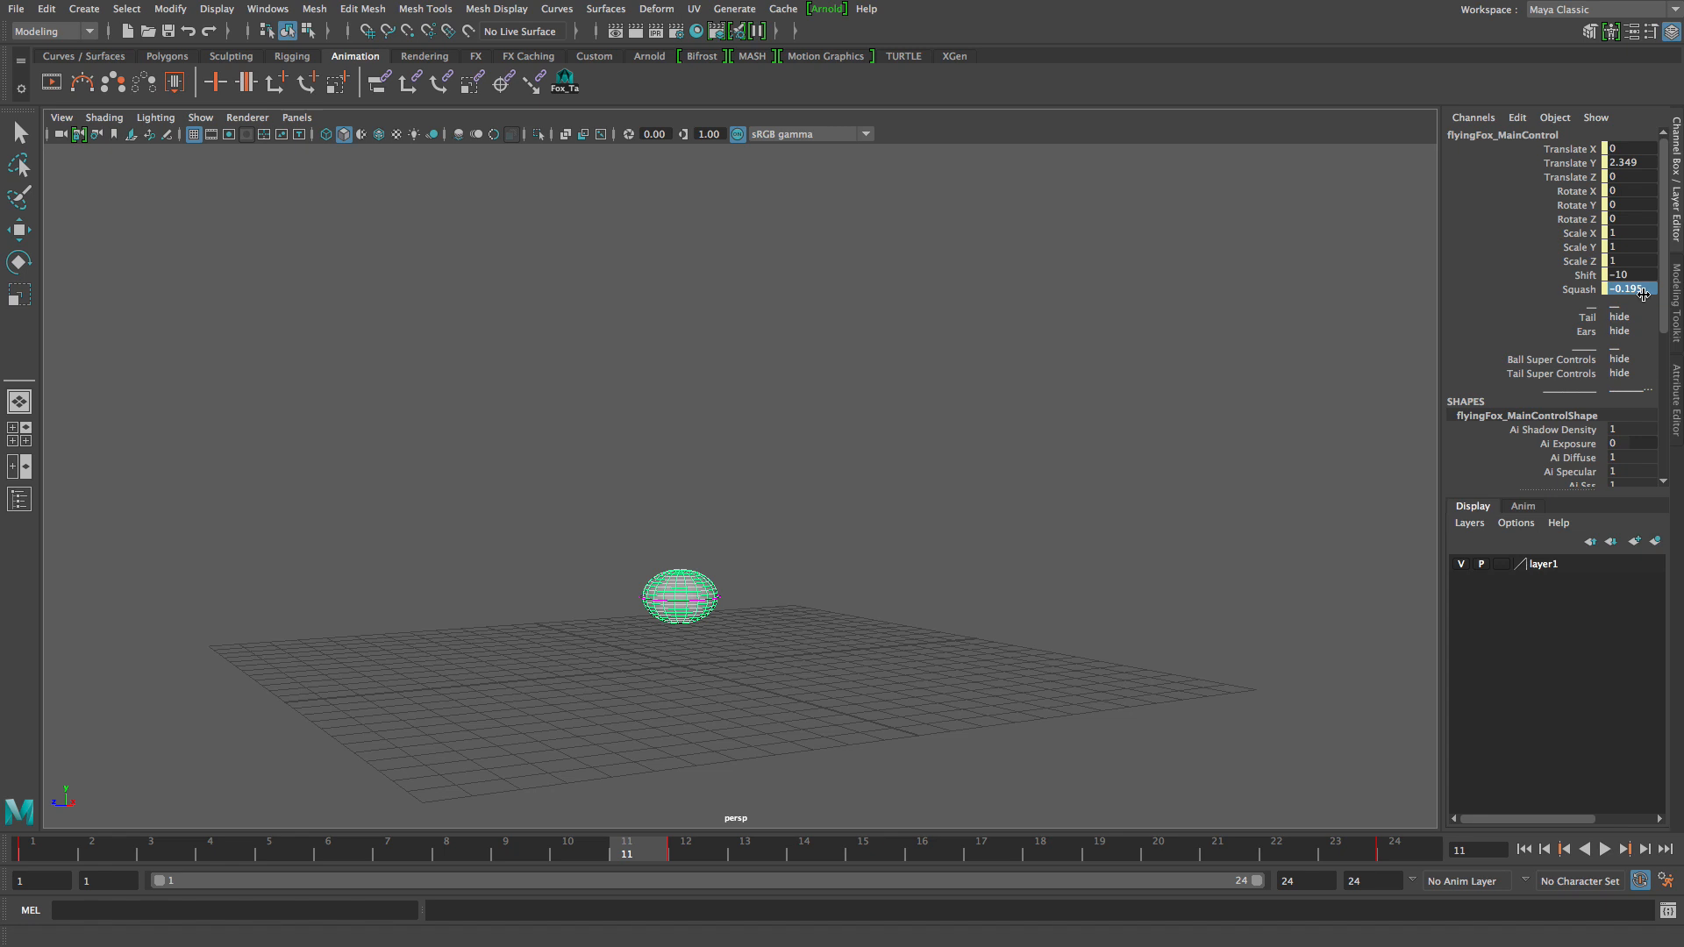
pyautogui.click(693, 857)
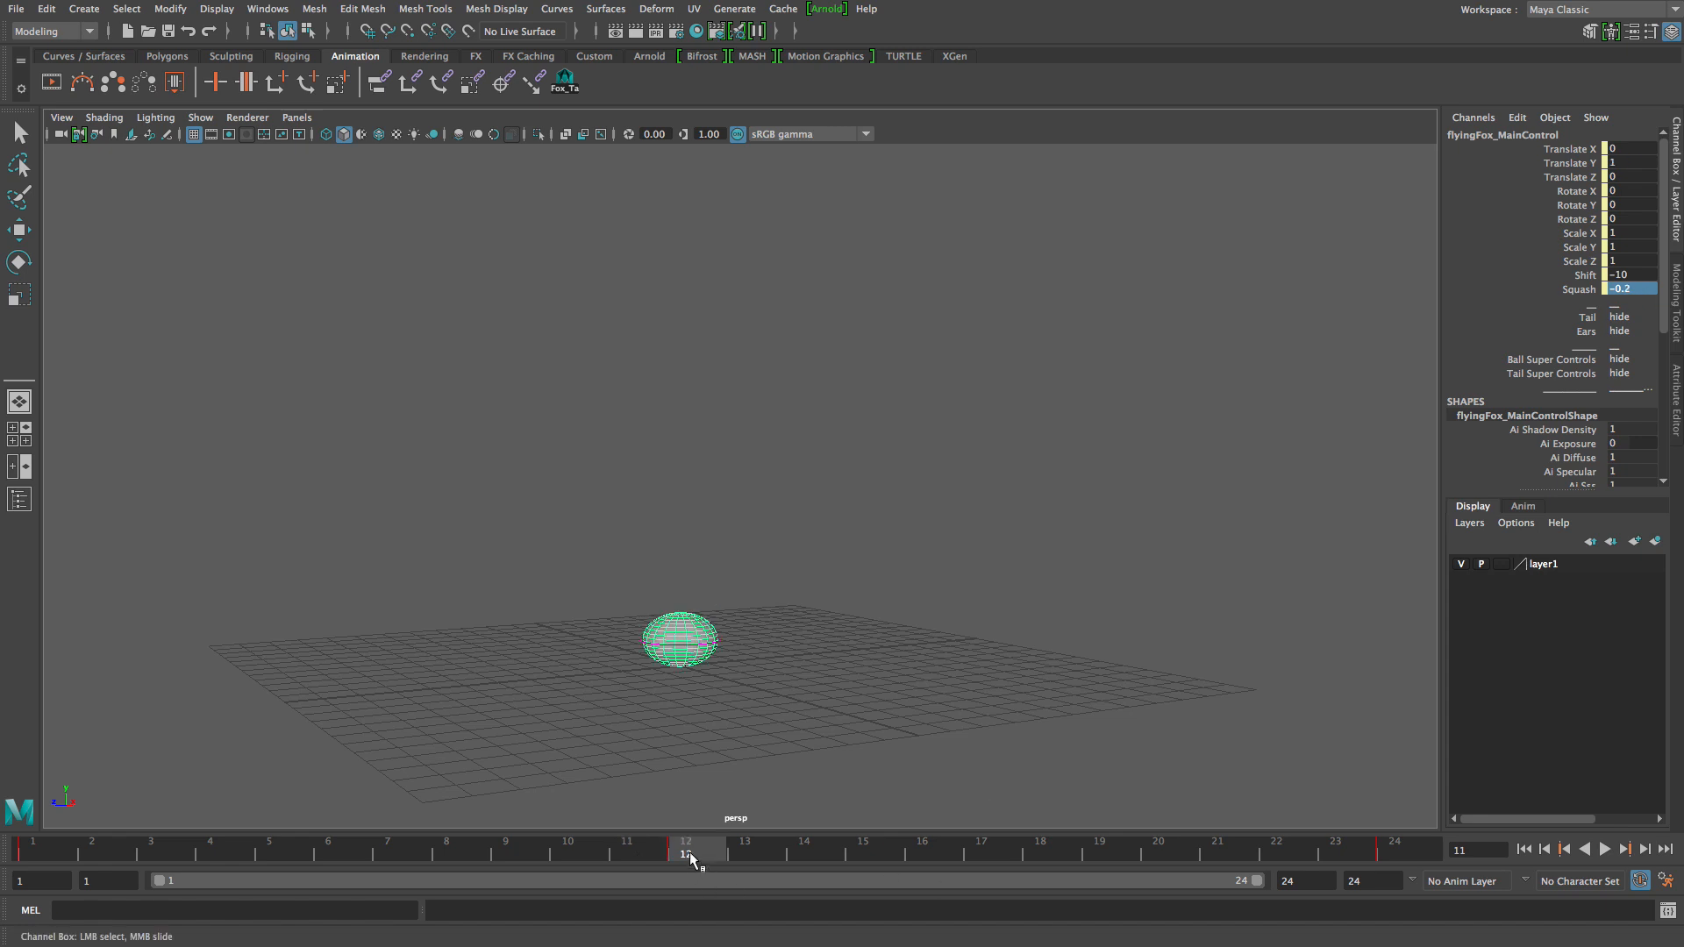
# Stretch the ball just before impact by setting Squash to 0.2 on frame 11.
pyautogui.click(620, 858)
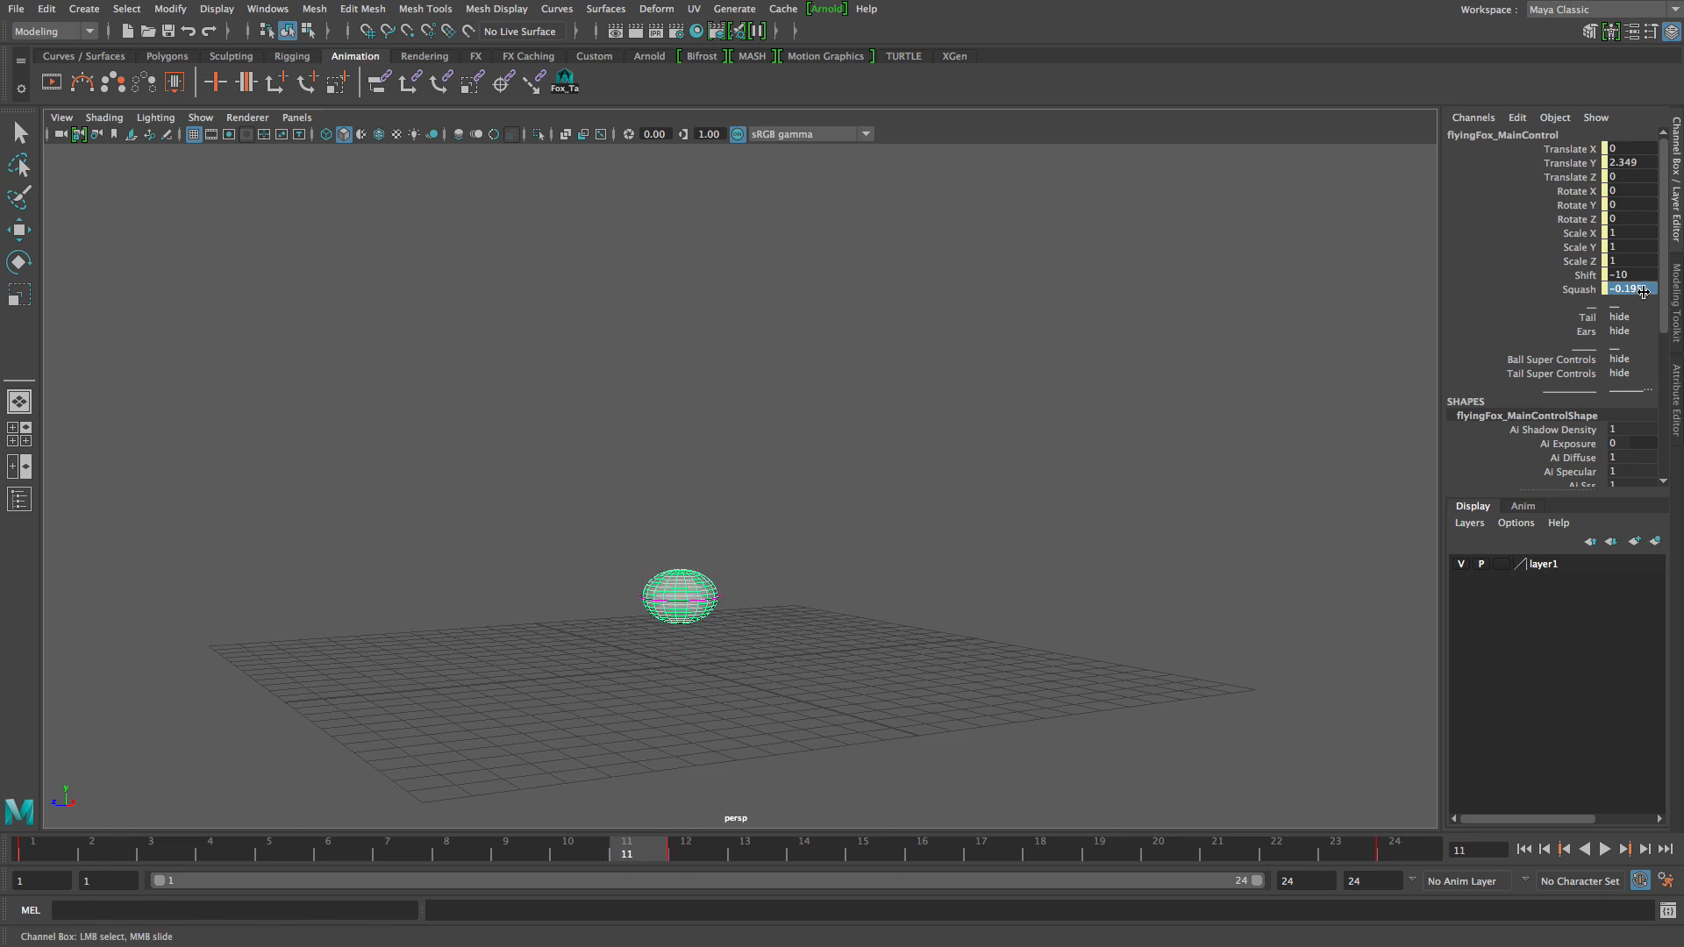
pyautogui.write('0.2')
pyautogui.press('Return')
pyautogui.keyDown('alt'); pyautogui.moveTo(675, 781); pyautogui.dragTo(670, 733); pyautogui.keyUp('alt')
pyautogui.keyDown('alt'); pyautogui.moveTo(670, 733); pyautogui.dragTo(861, 763, button='right'); pyautogui.keyUp('alt')
pyautogui.keyDown('alt'); pyautogui.moveTo(860, 764); pyautogui.dragTo(767, 781); pyautogui.keyUp('alt')
# Stretch the ball just after impact by setting Squash to 0.2 on frame 13.
pyautogui.click(742, 859)
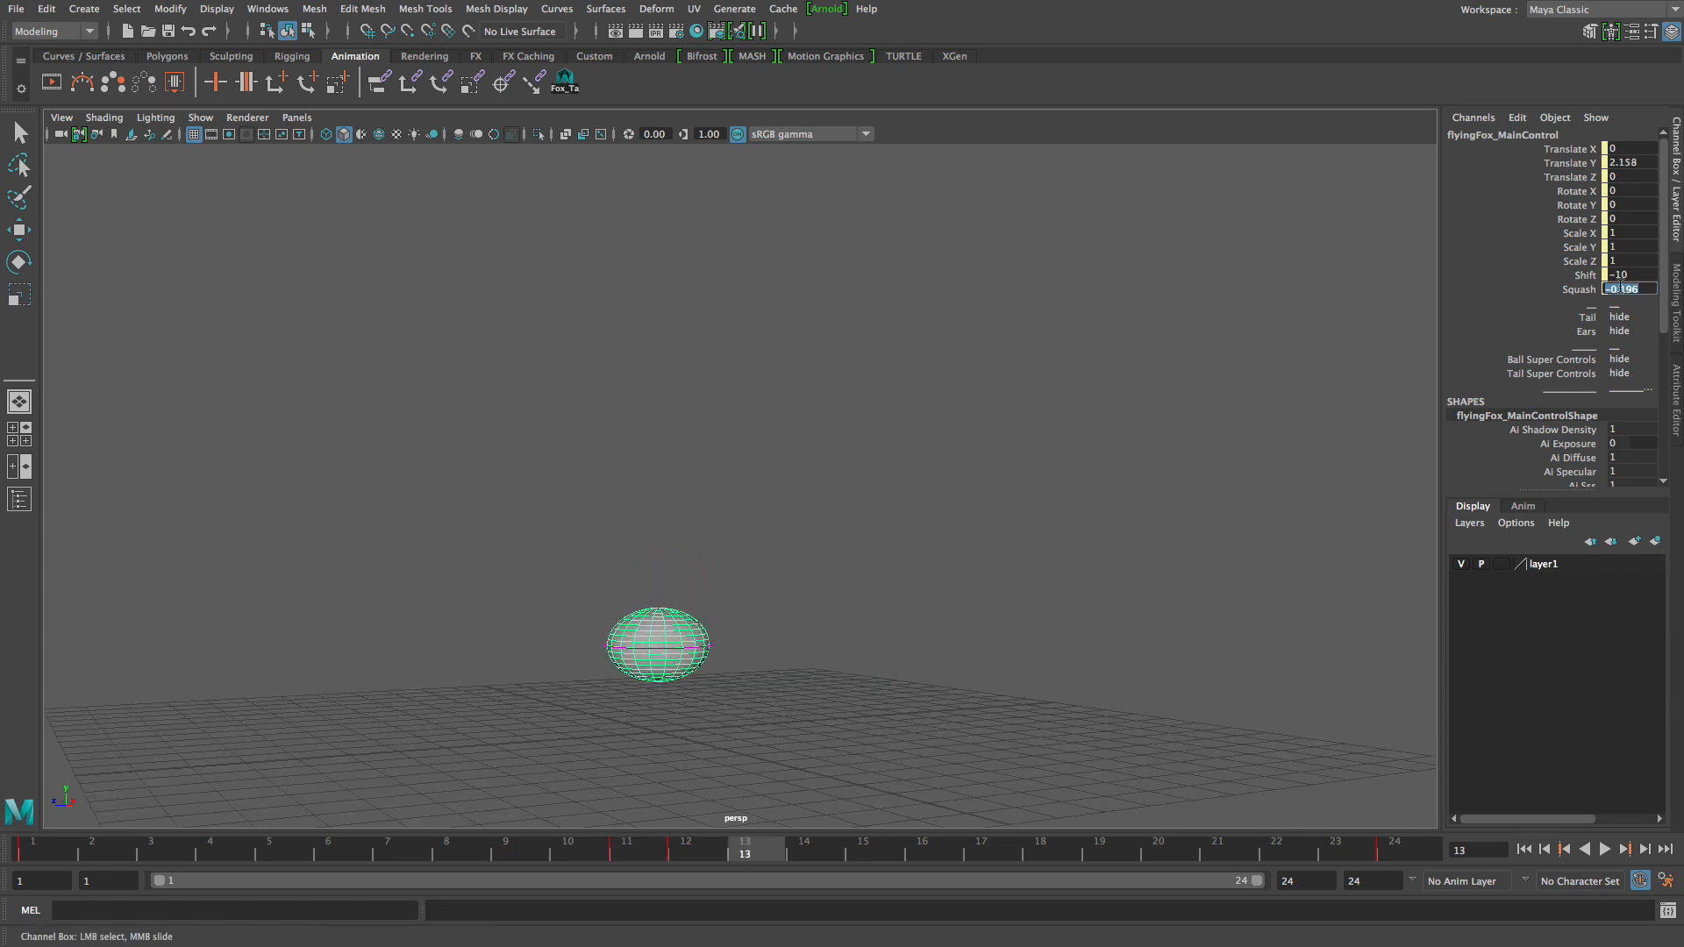
pyautogui.write('0.2')
pyautogui.press('Return')
pyautogui.keyDown('alt'); pyautogui.moveTo(1229, 458); pyautogui.dragTo(612, 523, button='right'); pyautogui.keyUp('alt')
pyautogui.keyDown('alt'); pyautogui.moveTo(613, 523); pyautogui.dragTo(1103, 640); pyautogui.keyUp('alt')
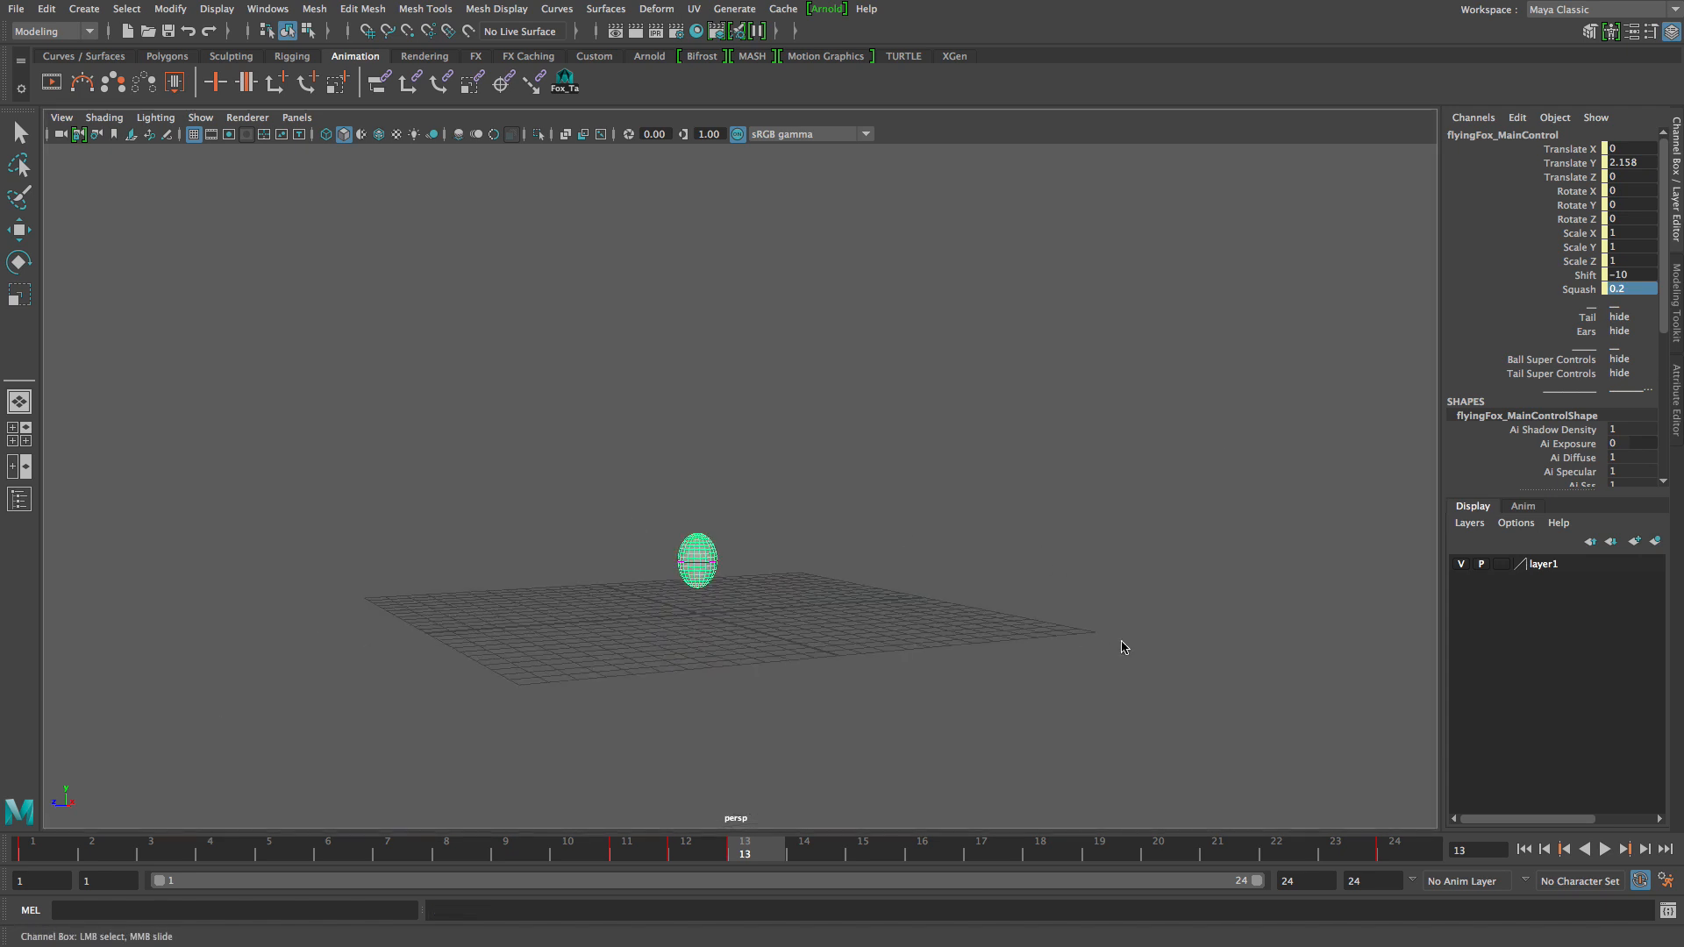
# Deselect the control and play the animation to review the squash and stretch.
pyautogui.click(1103, 639)
pyautogui.click(1605, 849)
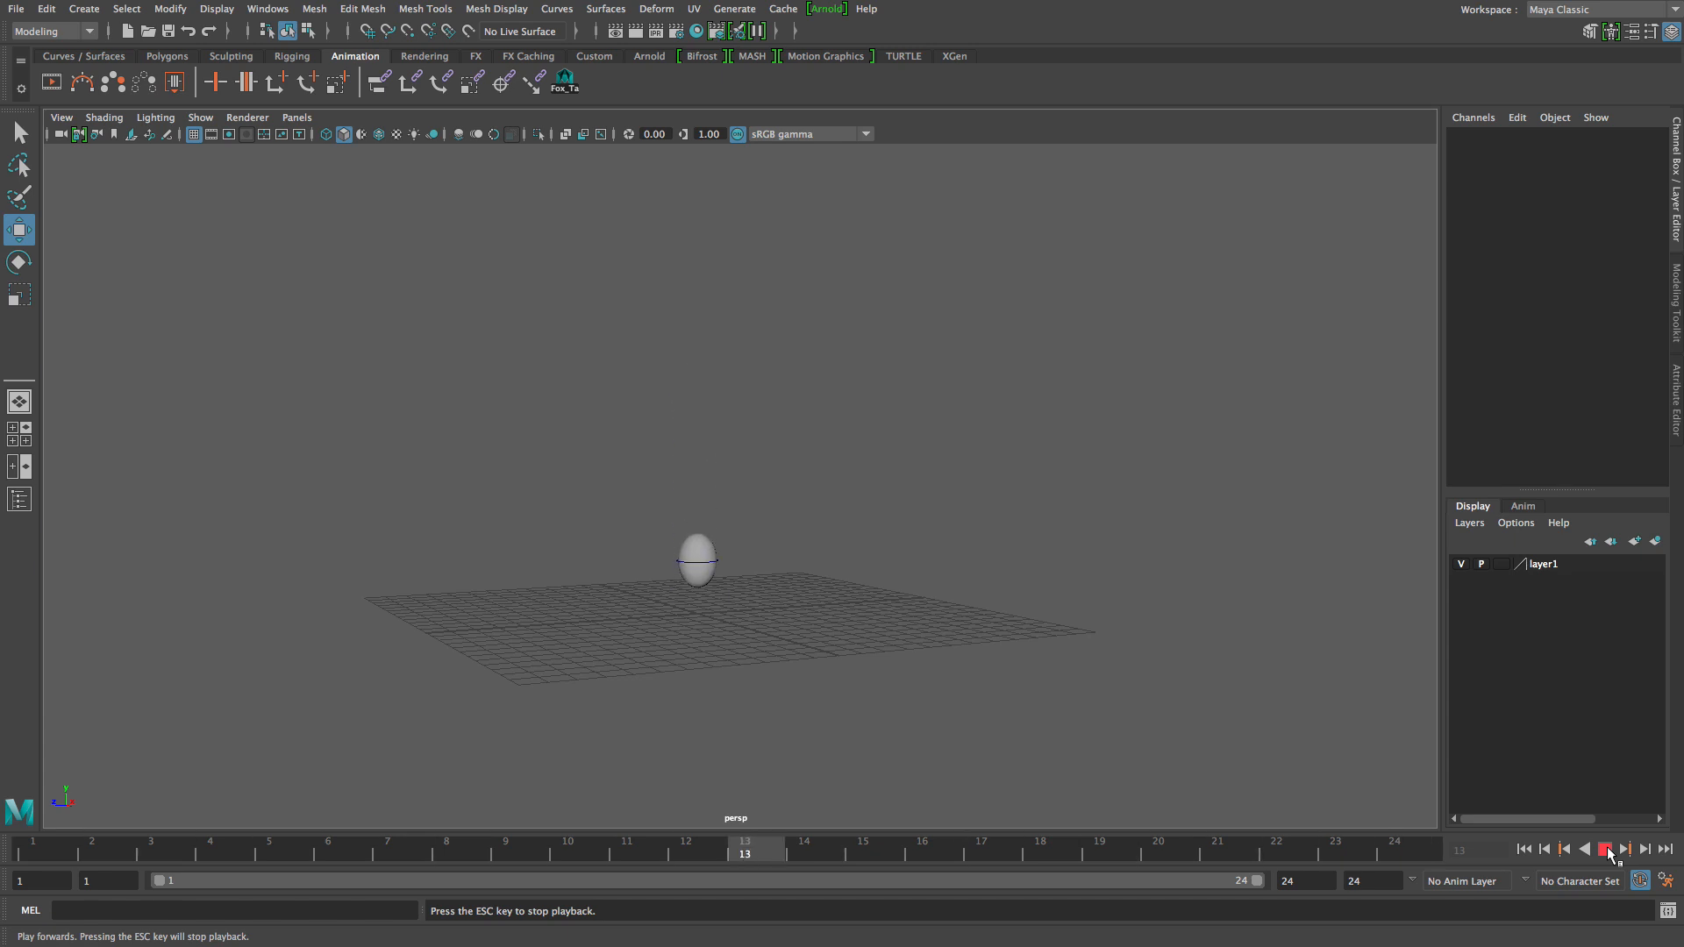
pyautogui.click(1606, 849)
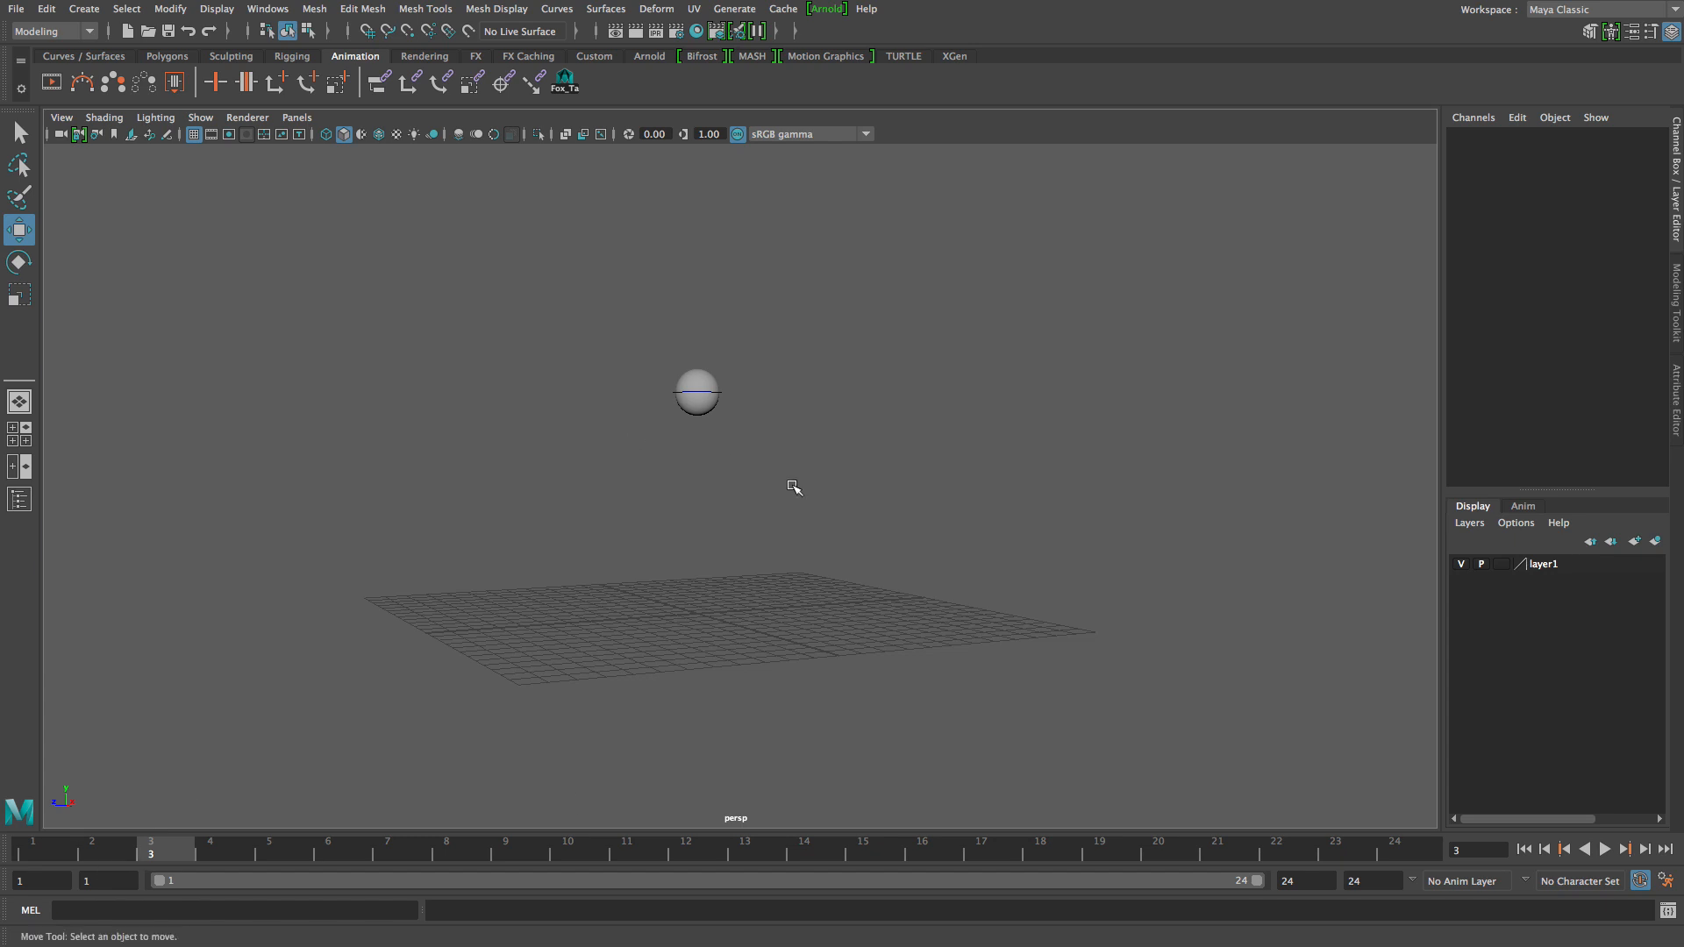
# Reselect the ball's main control and set Squash to 0 on frames 3 and 22.
pyautogui.click(697, 403)
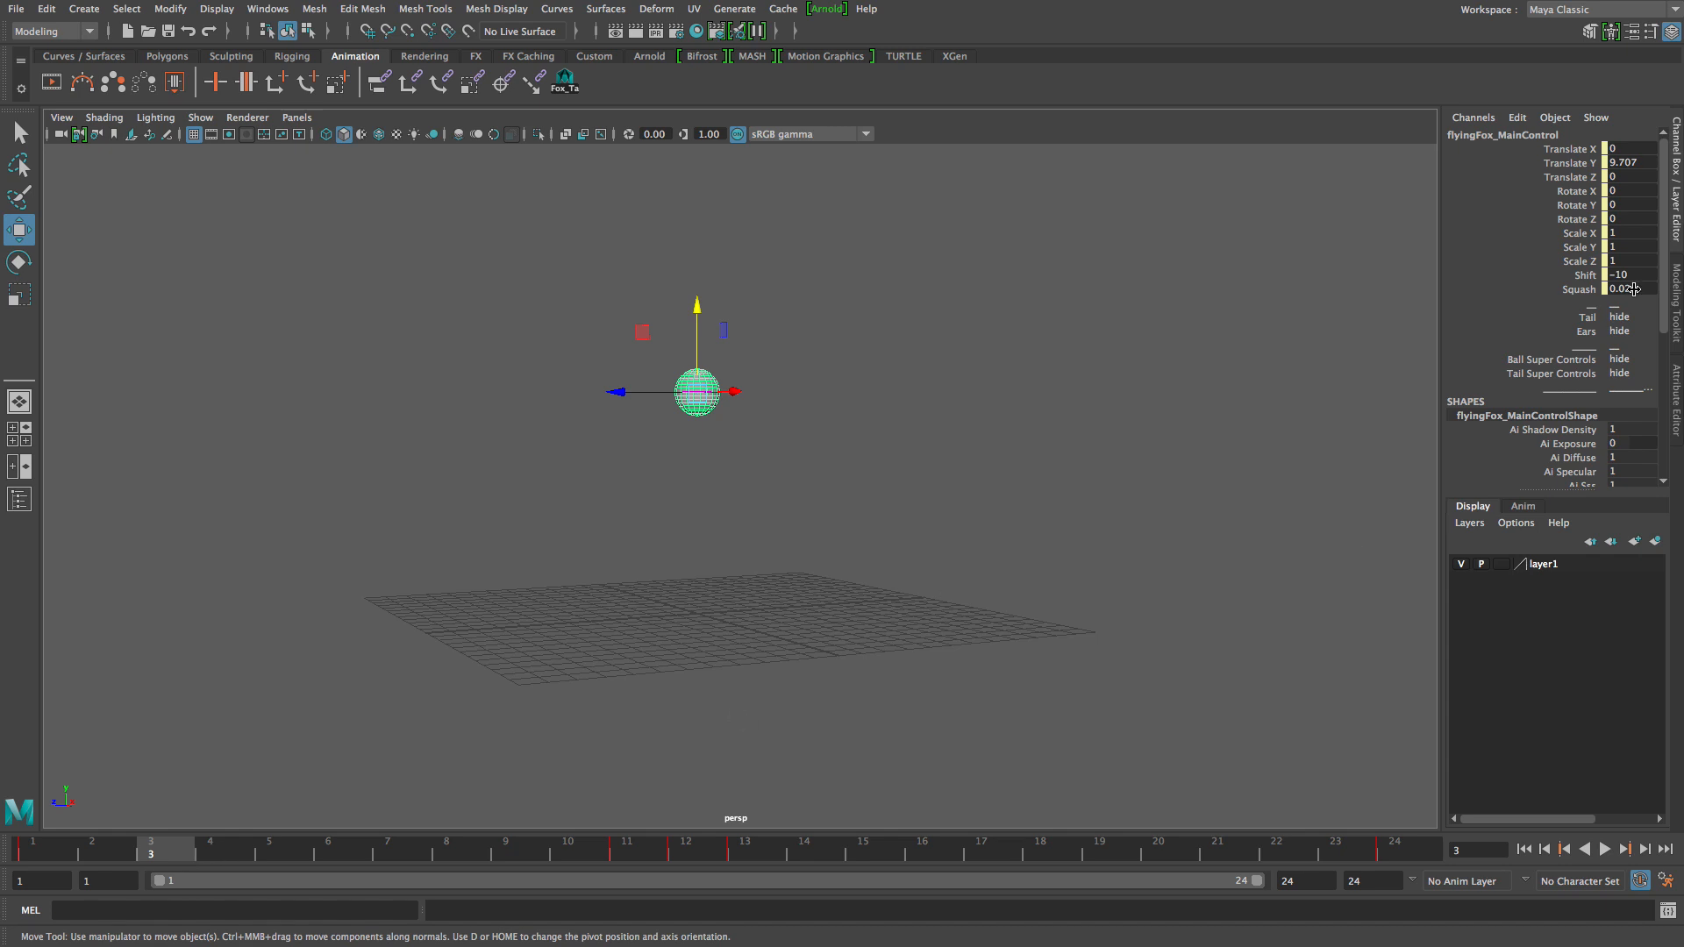
pyautogui.write('0')
pyautogui.press('Return')
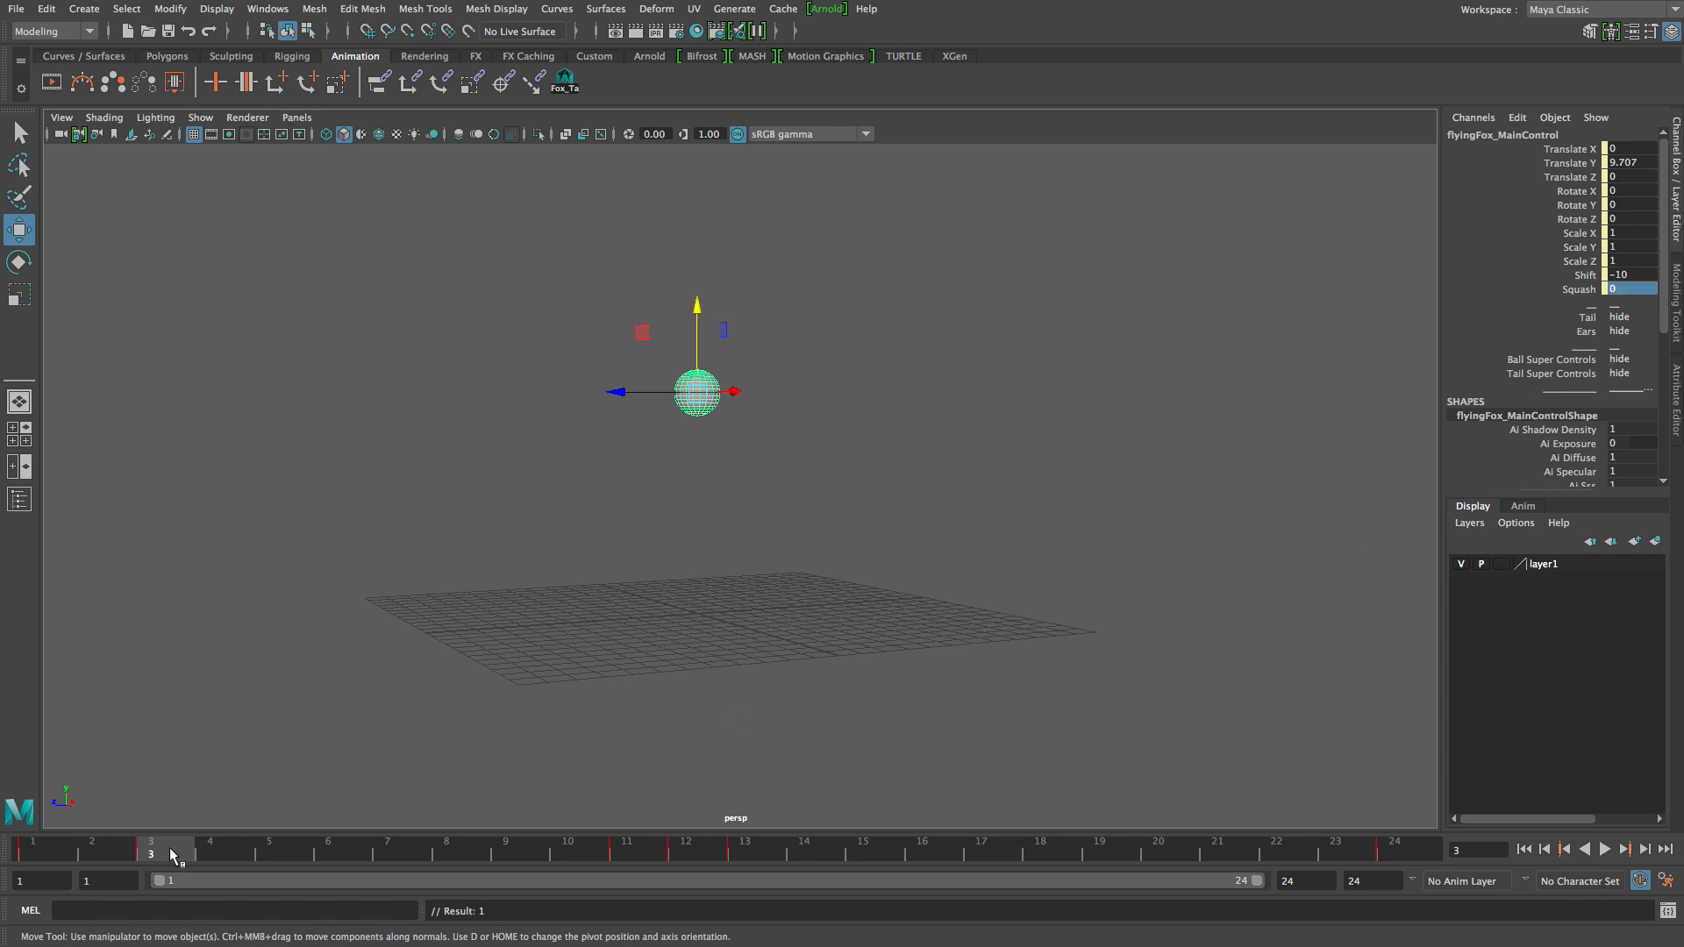
pyautogui.click(1289, 857)
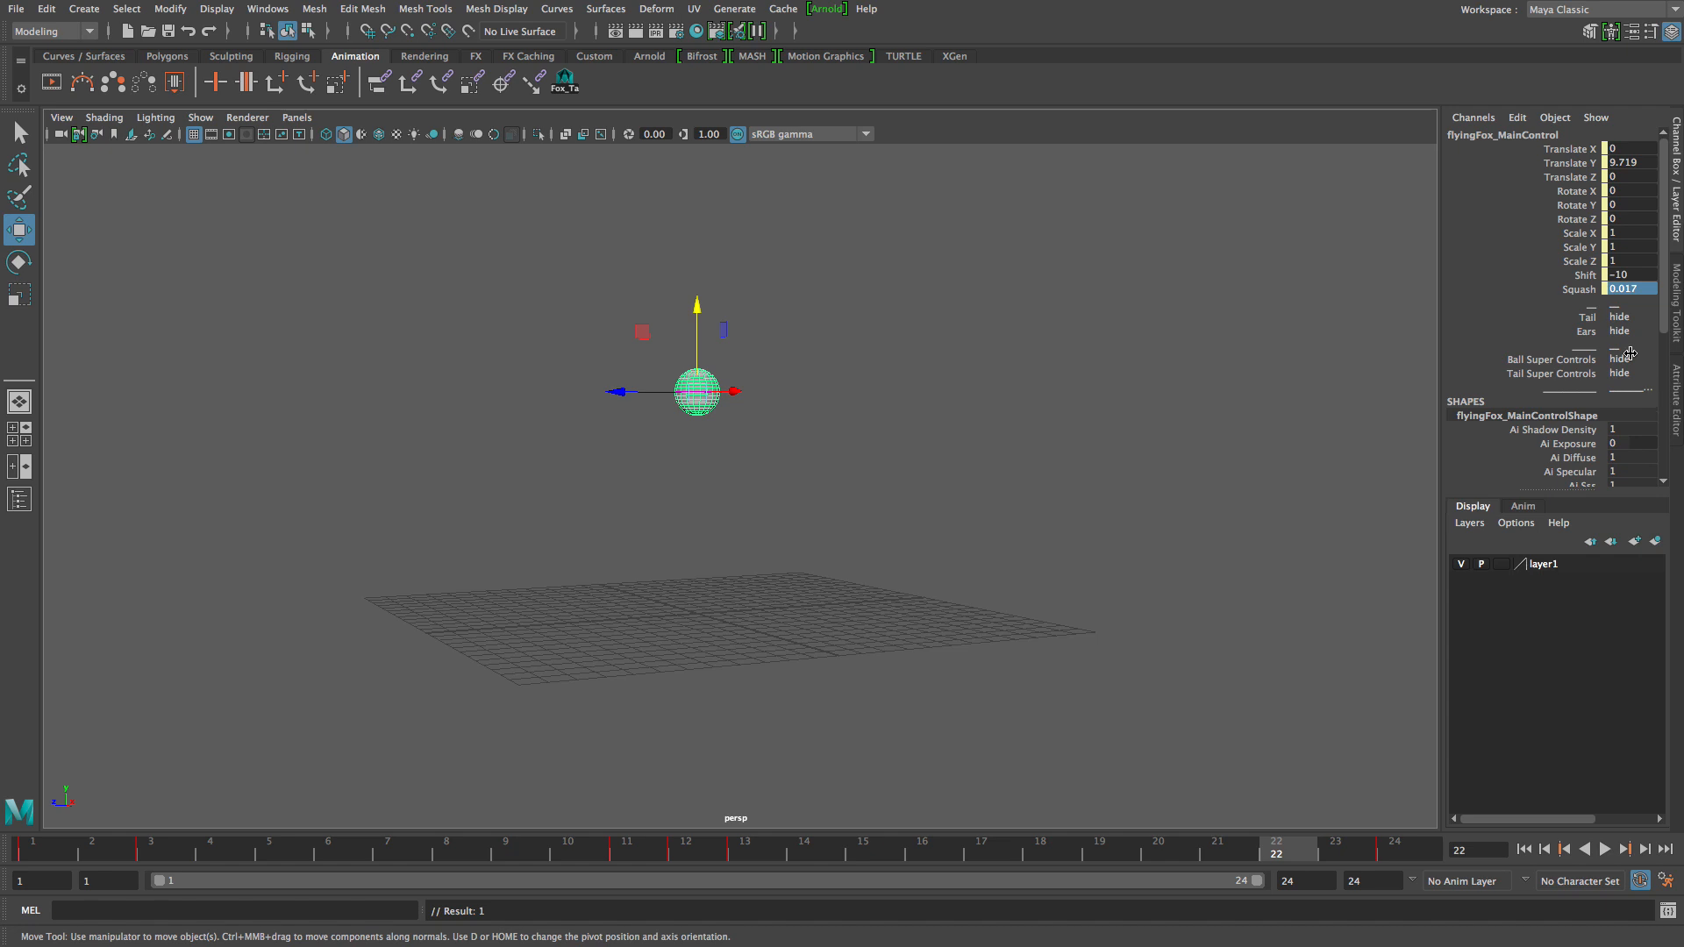
pyautogui.click(1632, 290)
pyautogui.write('0')
pyautogui.press('Return')
# Play the animation from frame 1 with the control deselected to check the added Squash keys.
pyautogui.click(1534, 851)
pyautogui.click(1606, 850)
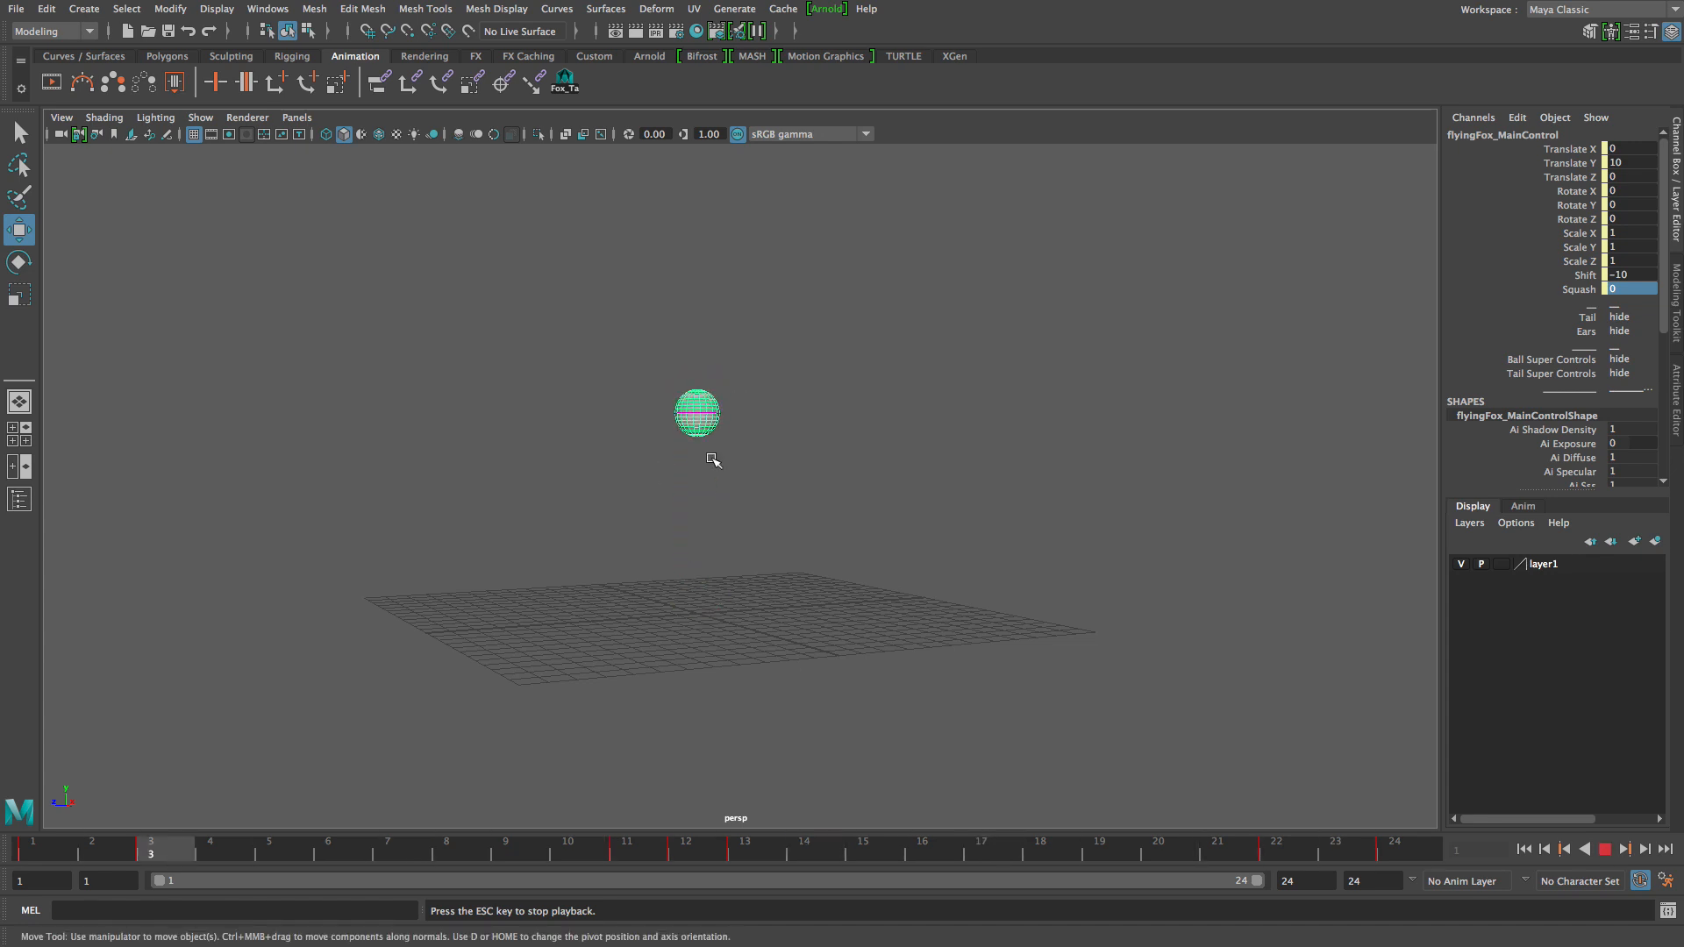
pyautogui.click(1051, 509)
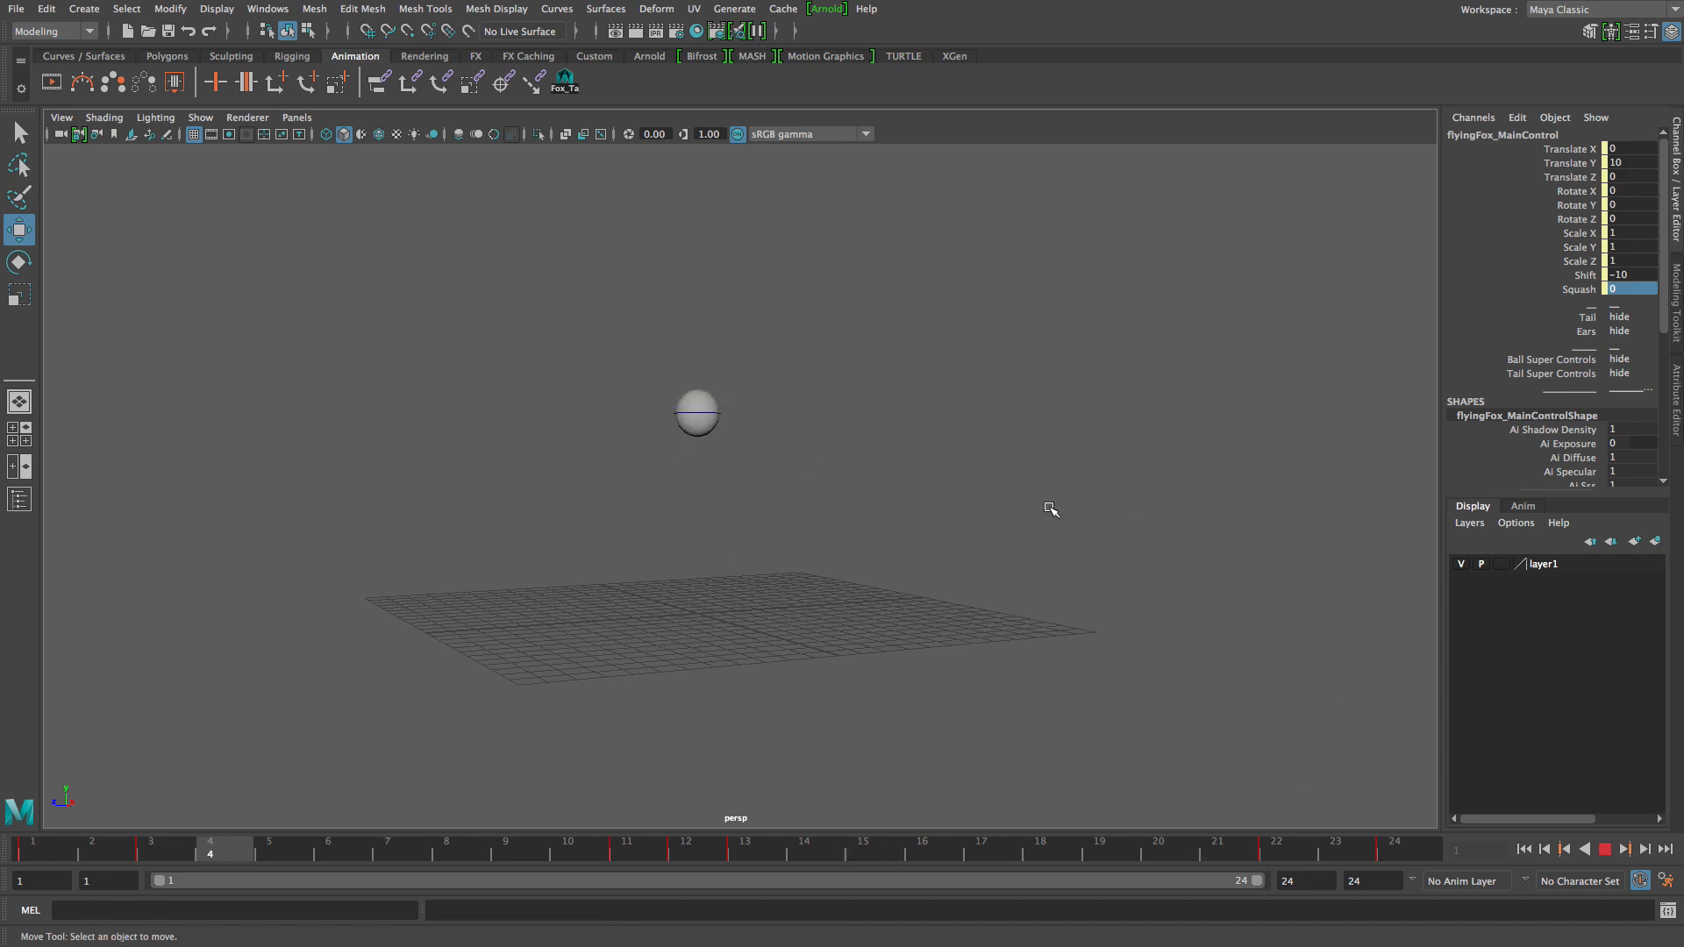
pyautogui.click(1606, 851)
# Reselect the control and try to adjust the timing of the Squash key at frame 3 in the timeline.
pyautogui.click(1525, 851)
pyautogui.click(709, 383)
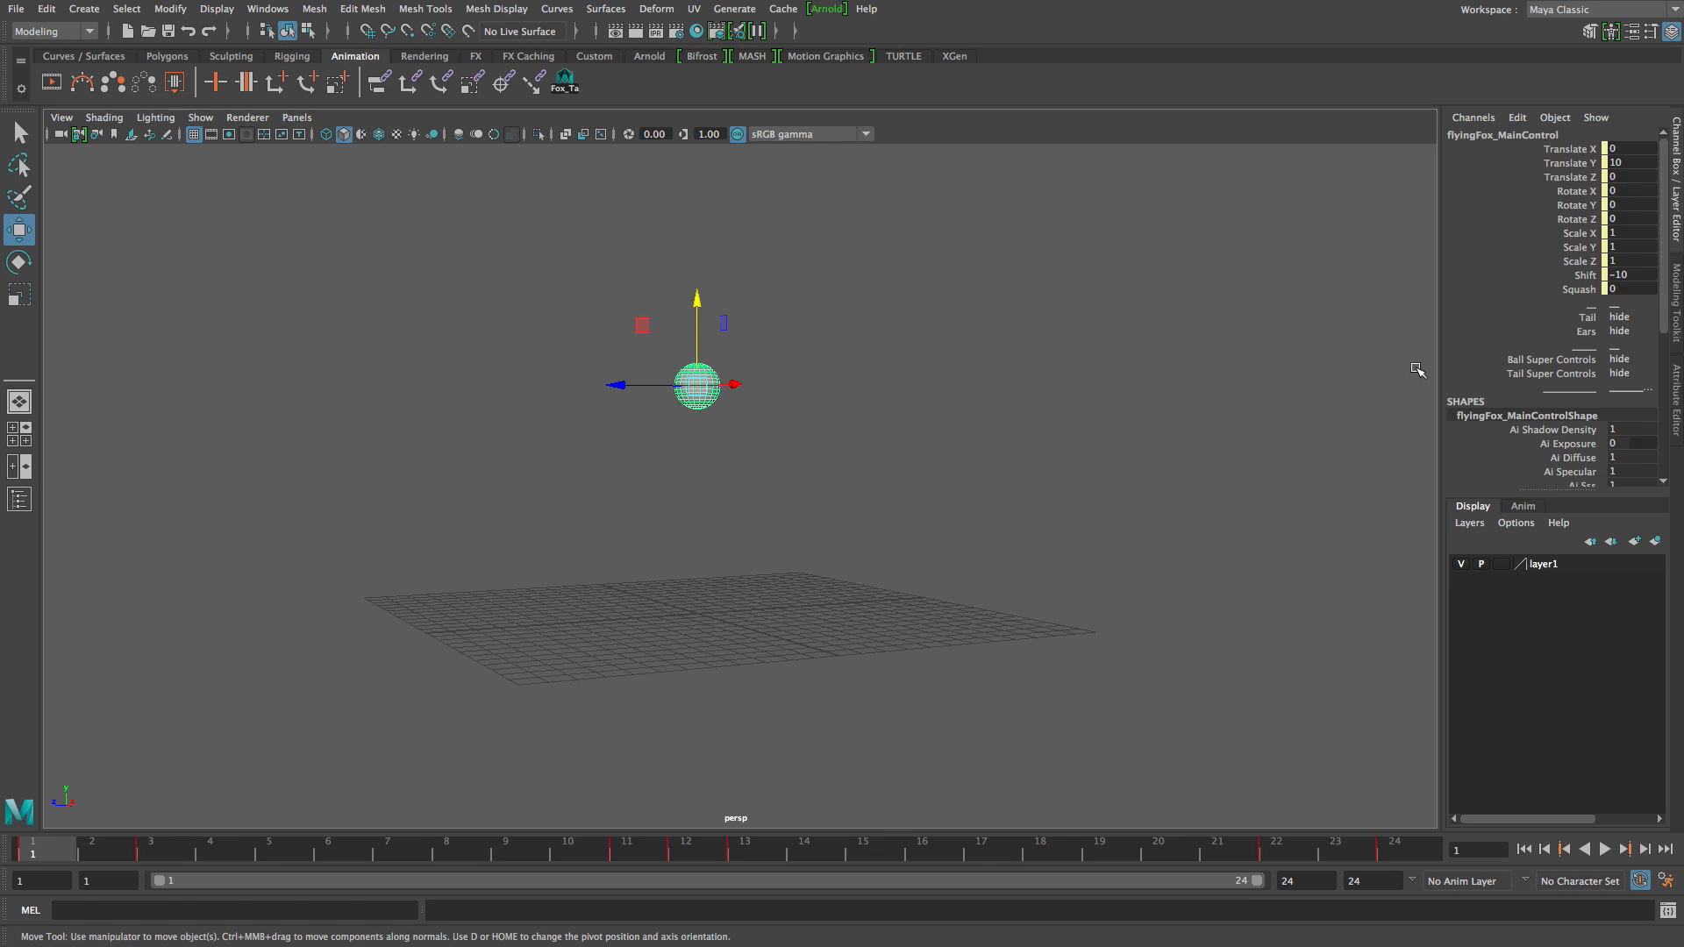
pyautogui.click(1579, 289)
pyautogui.moveTo(83, 847); pyautogui.dragTo(158, 847)
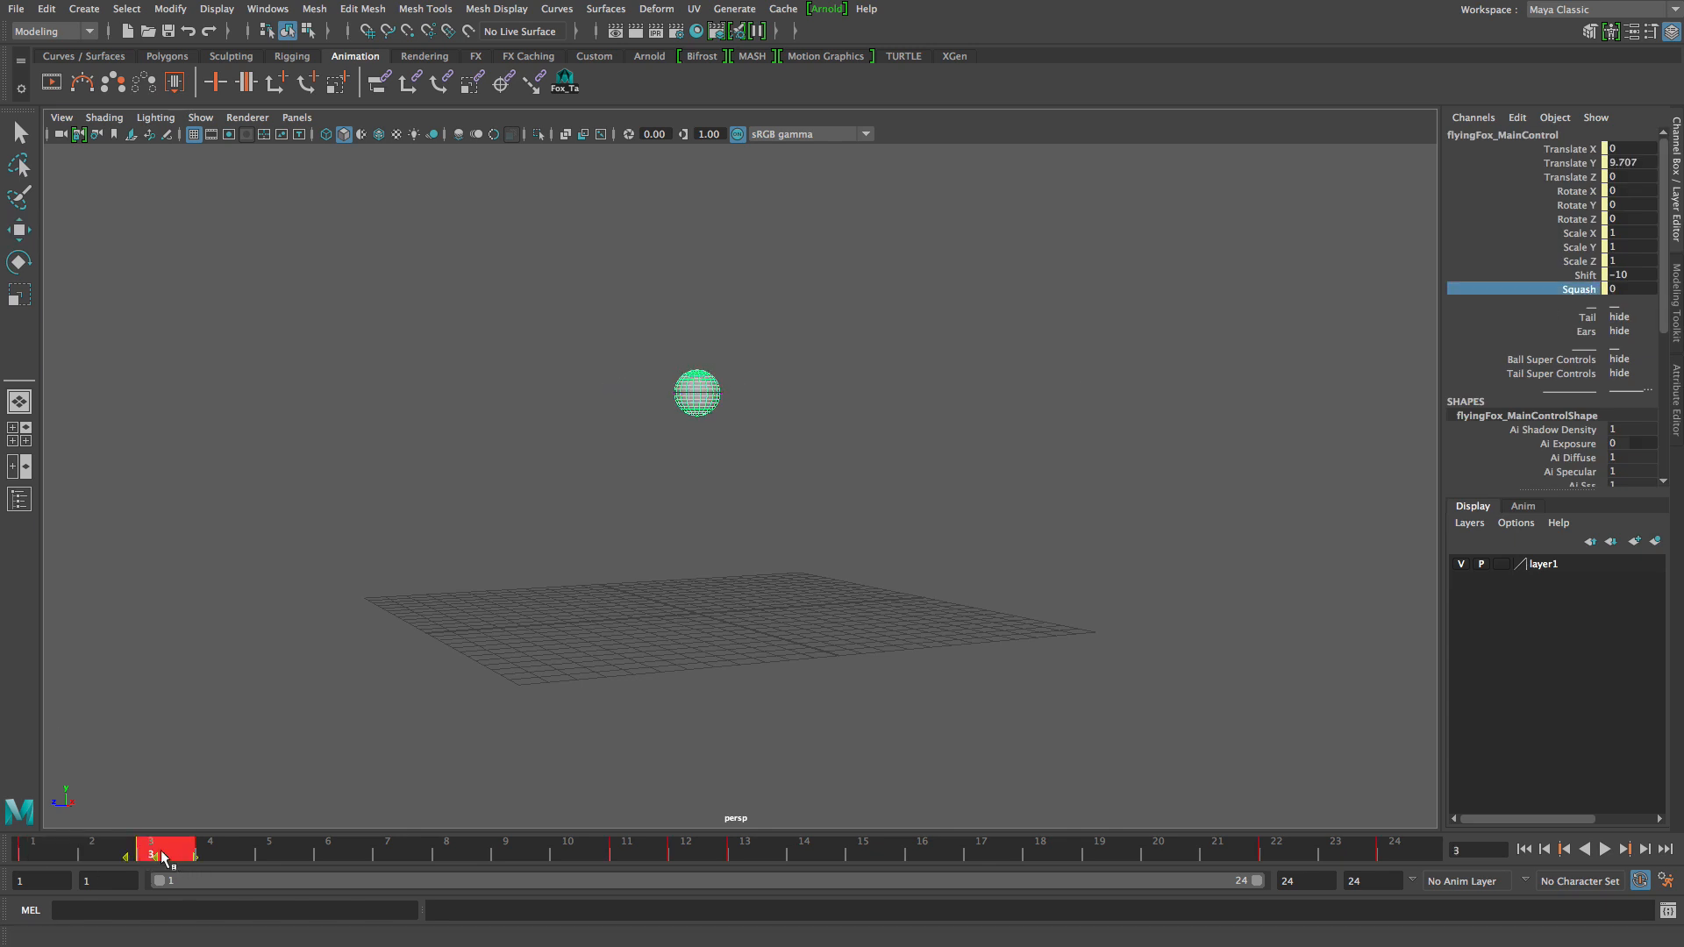
pyautogui.moveTo(173, 864)
pyautogui.mouseDown()
pyautogui.moveTo(370, 863)
pyautogui.moveTo(140, 864)
pyautogui.mouseUp()
pyautogui.press('w')
# Clear the selection, replay the bounce, and return to frame 1.
pyautogui.click(299, 620)
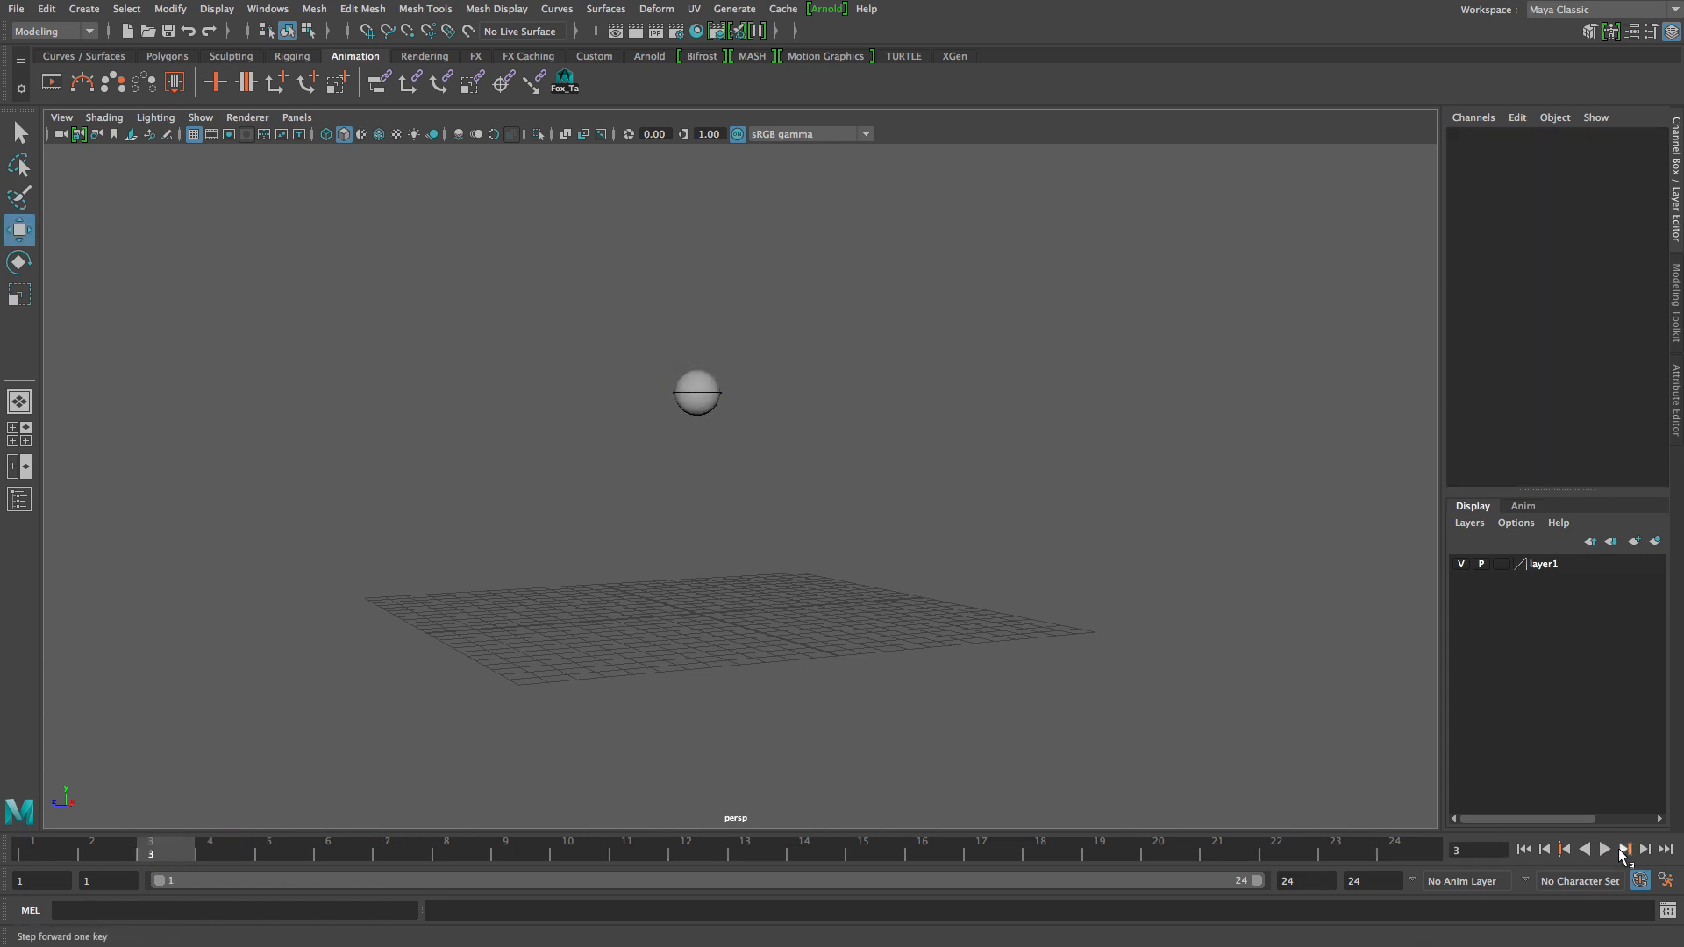
pyautogui.click(1608, 851)
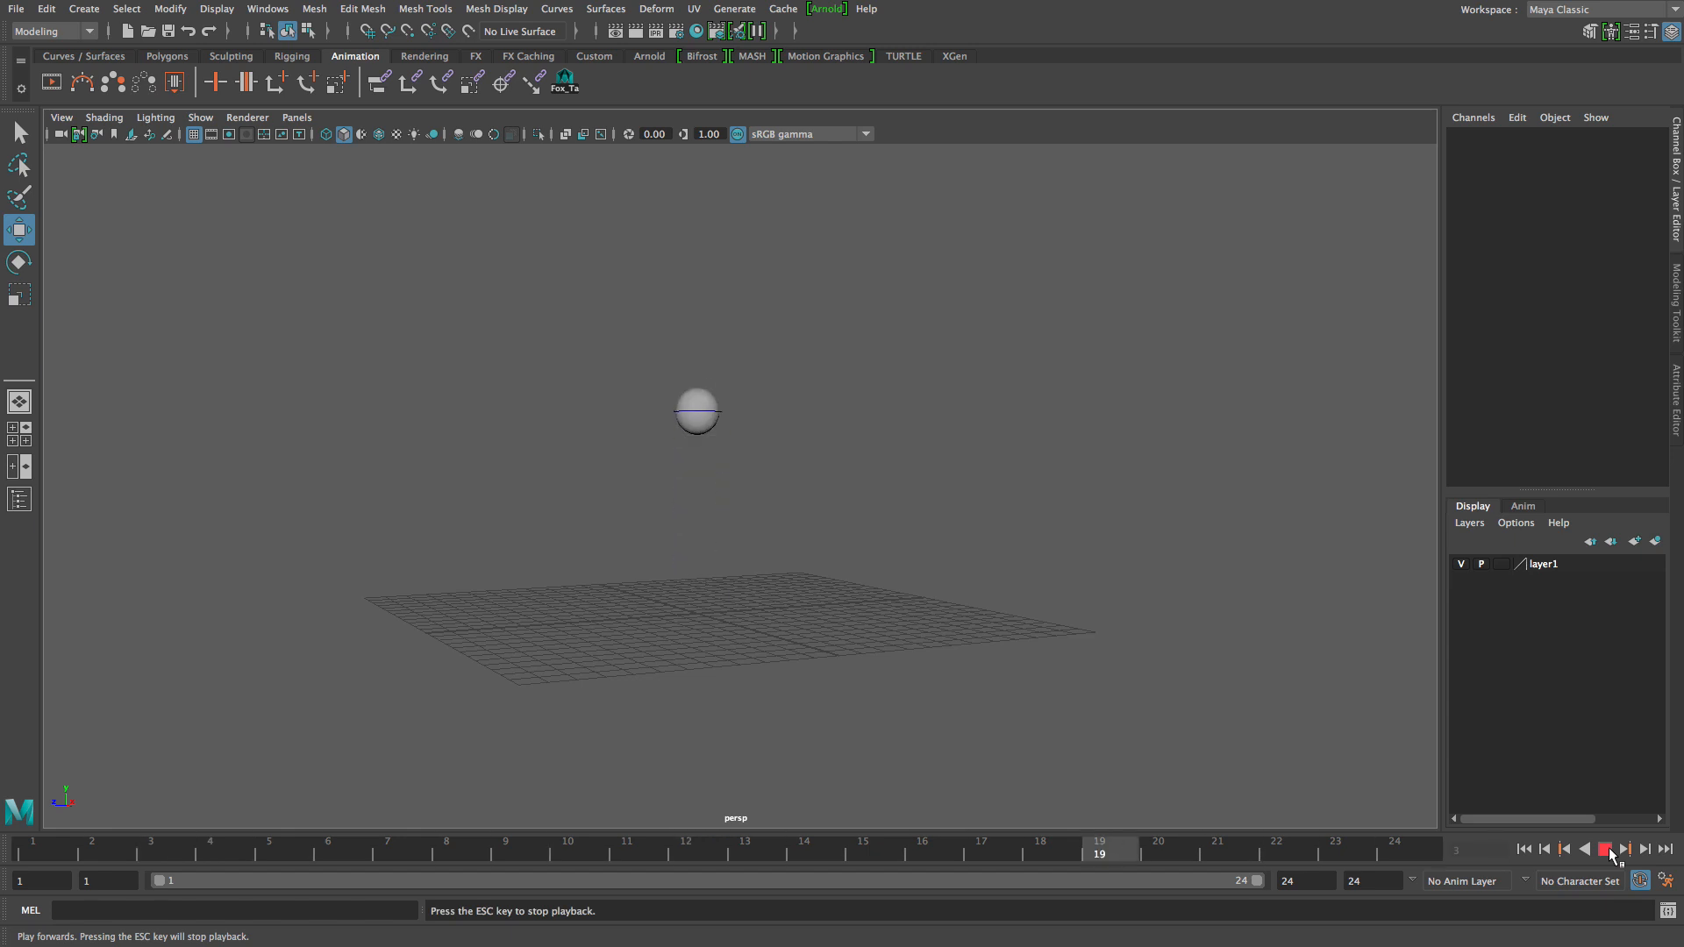
pyautogui.click(1607, 849)
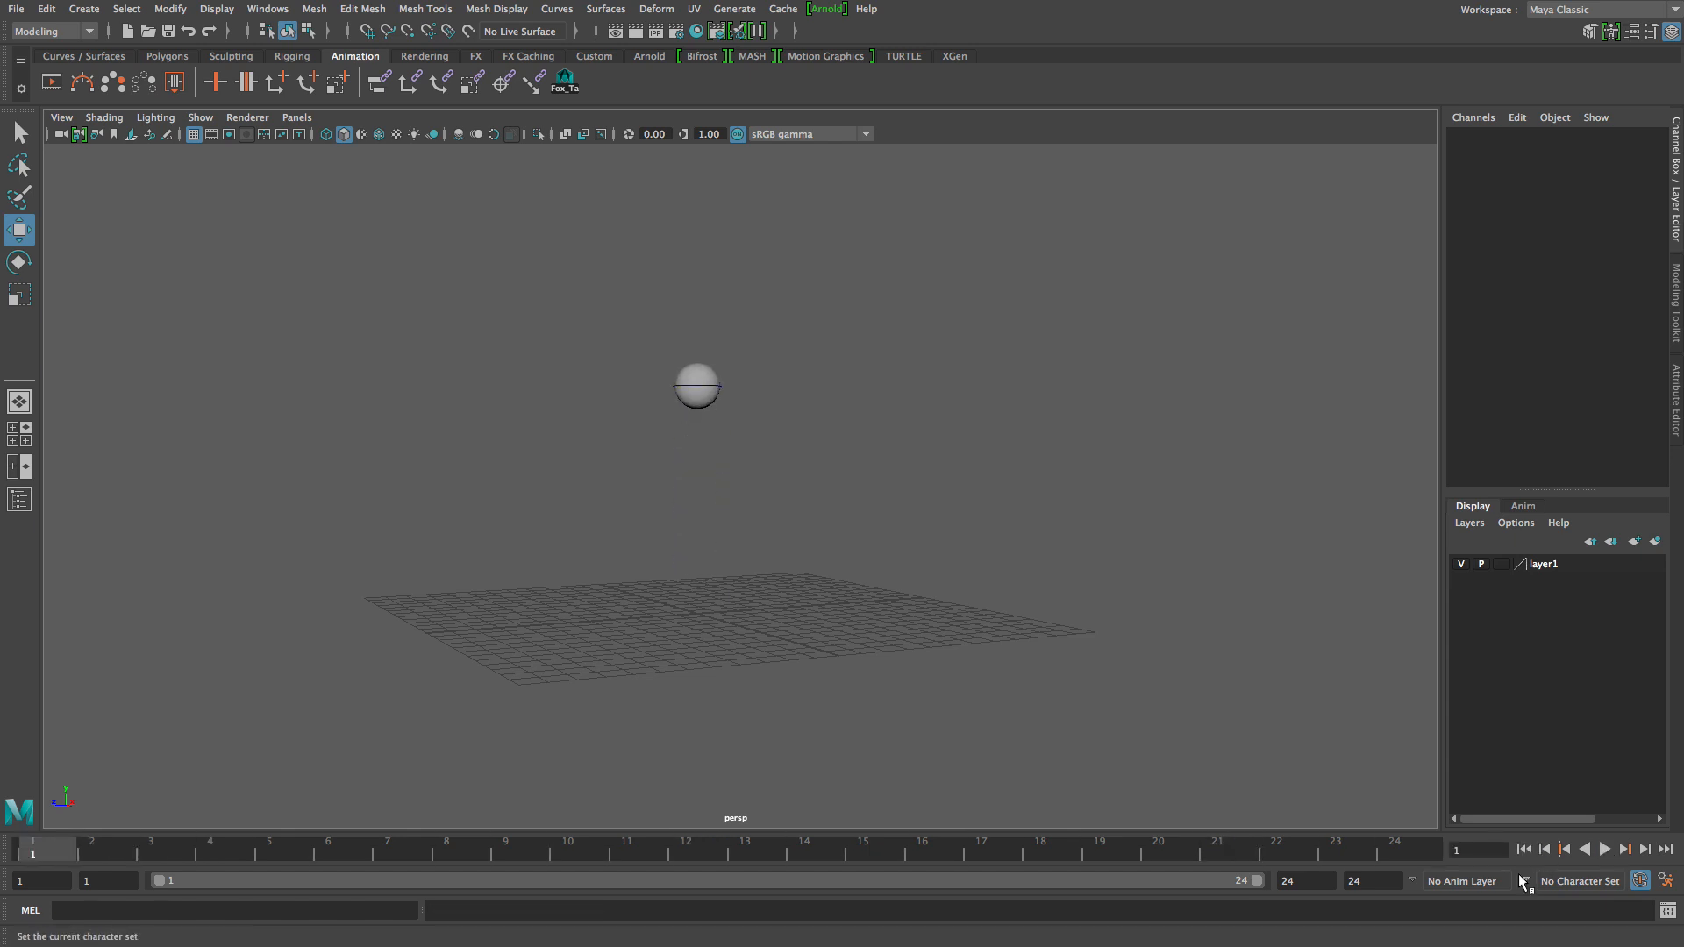
# Save the scene to the Desktop as a Maya Binary file named Ball_Bounce_001.
pyautogui.click(13, 14)
pyautogui.click(52, 98)
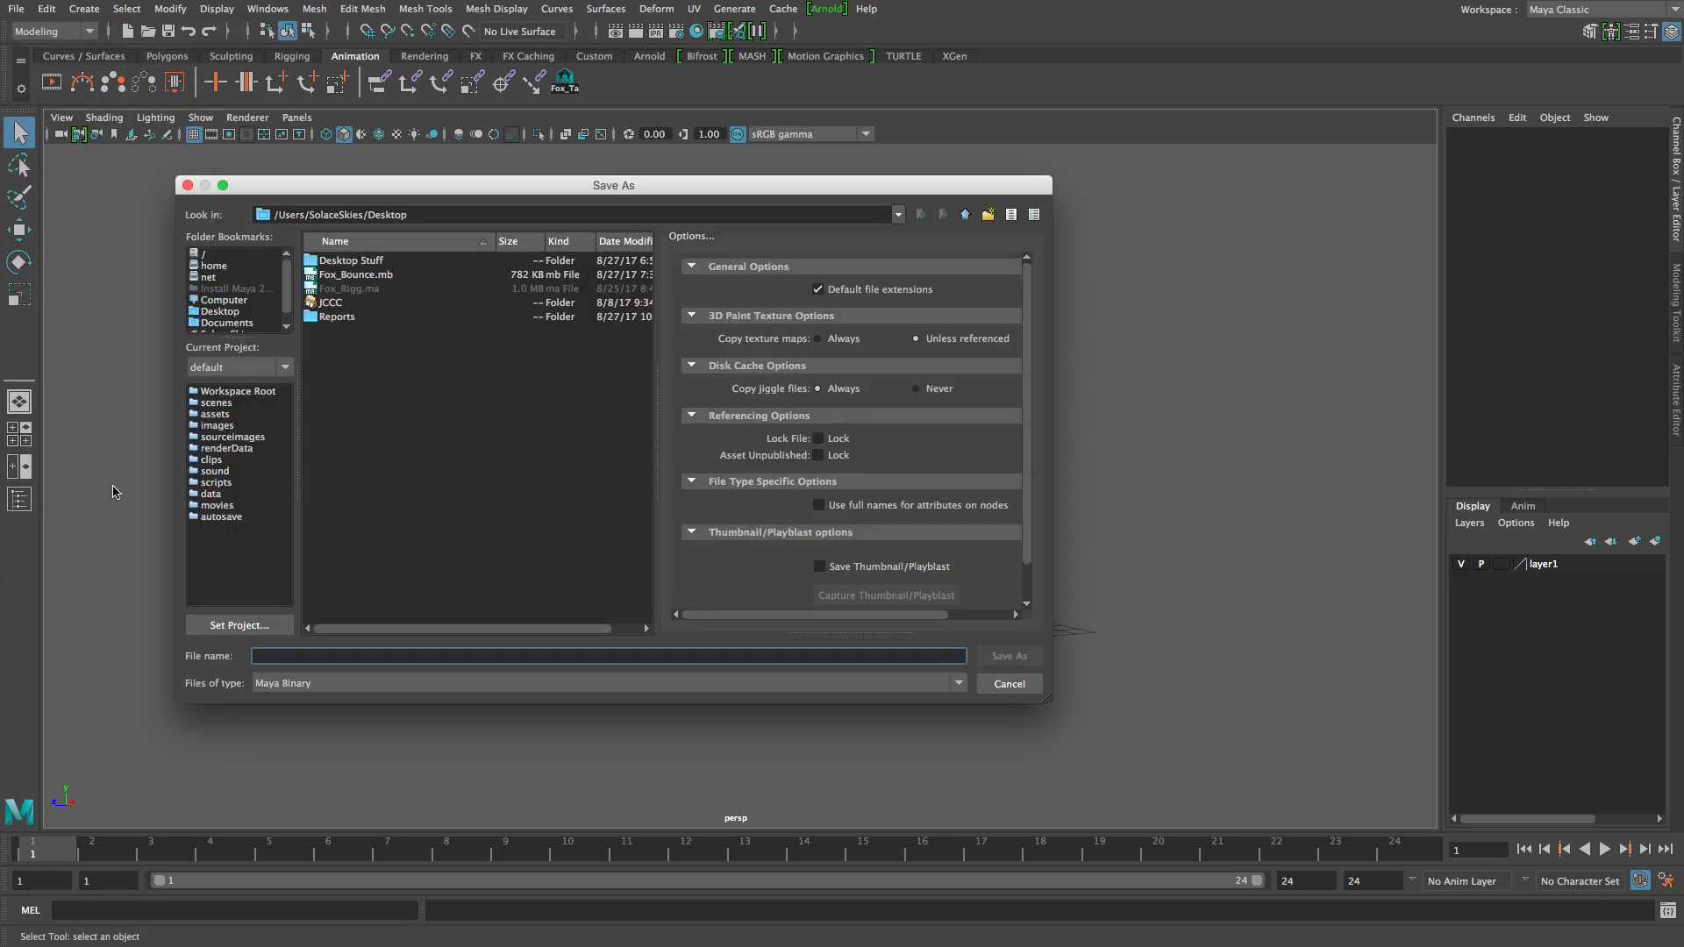
pyautogui.write('Ball_Bounce_001')
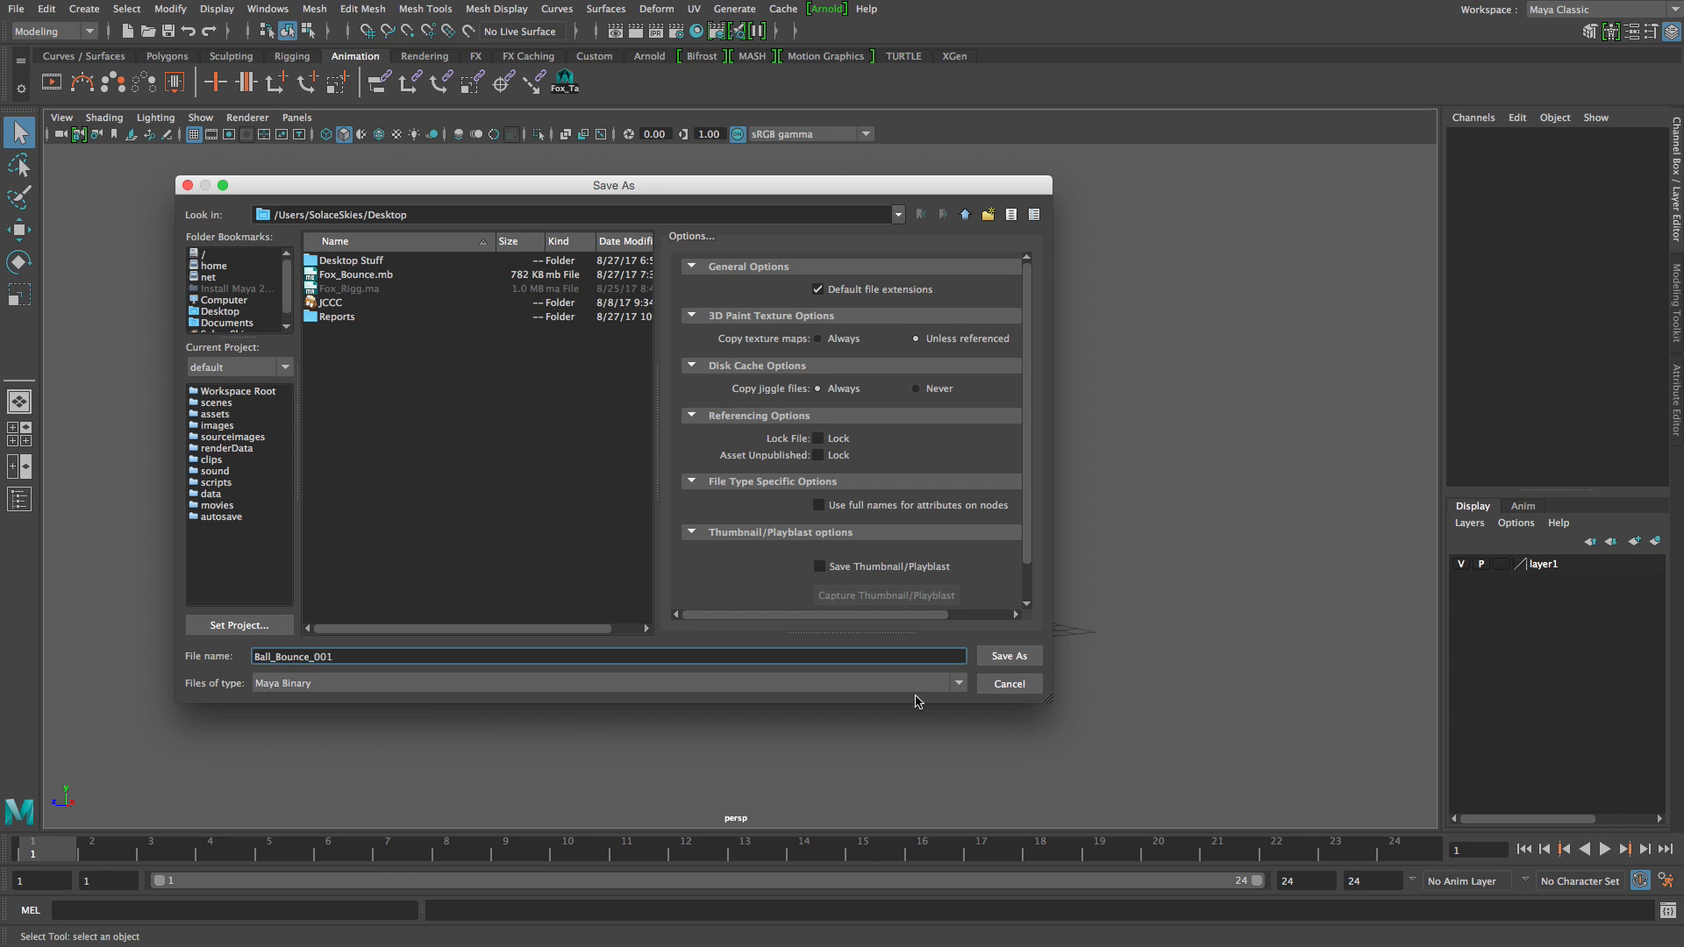
pyautogui.click(1000, 660)
pyautogui.click(800, 476)
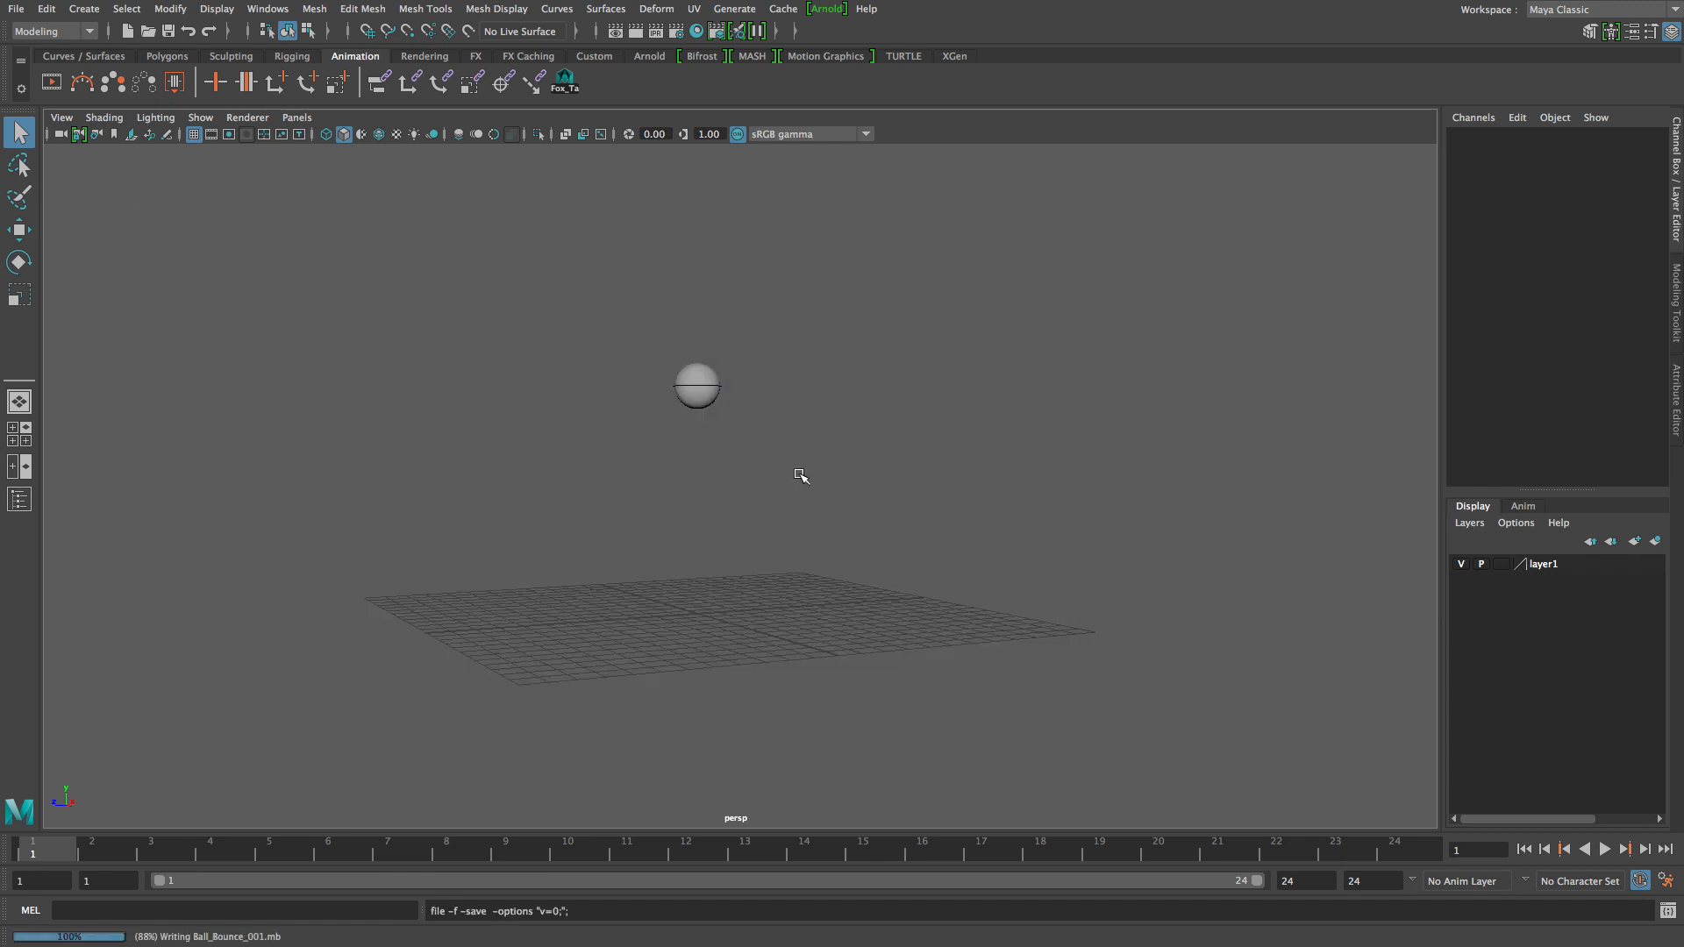
# Select the ball's main control and set its Tail attribute to show.
pyautogui.press('w')
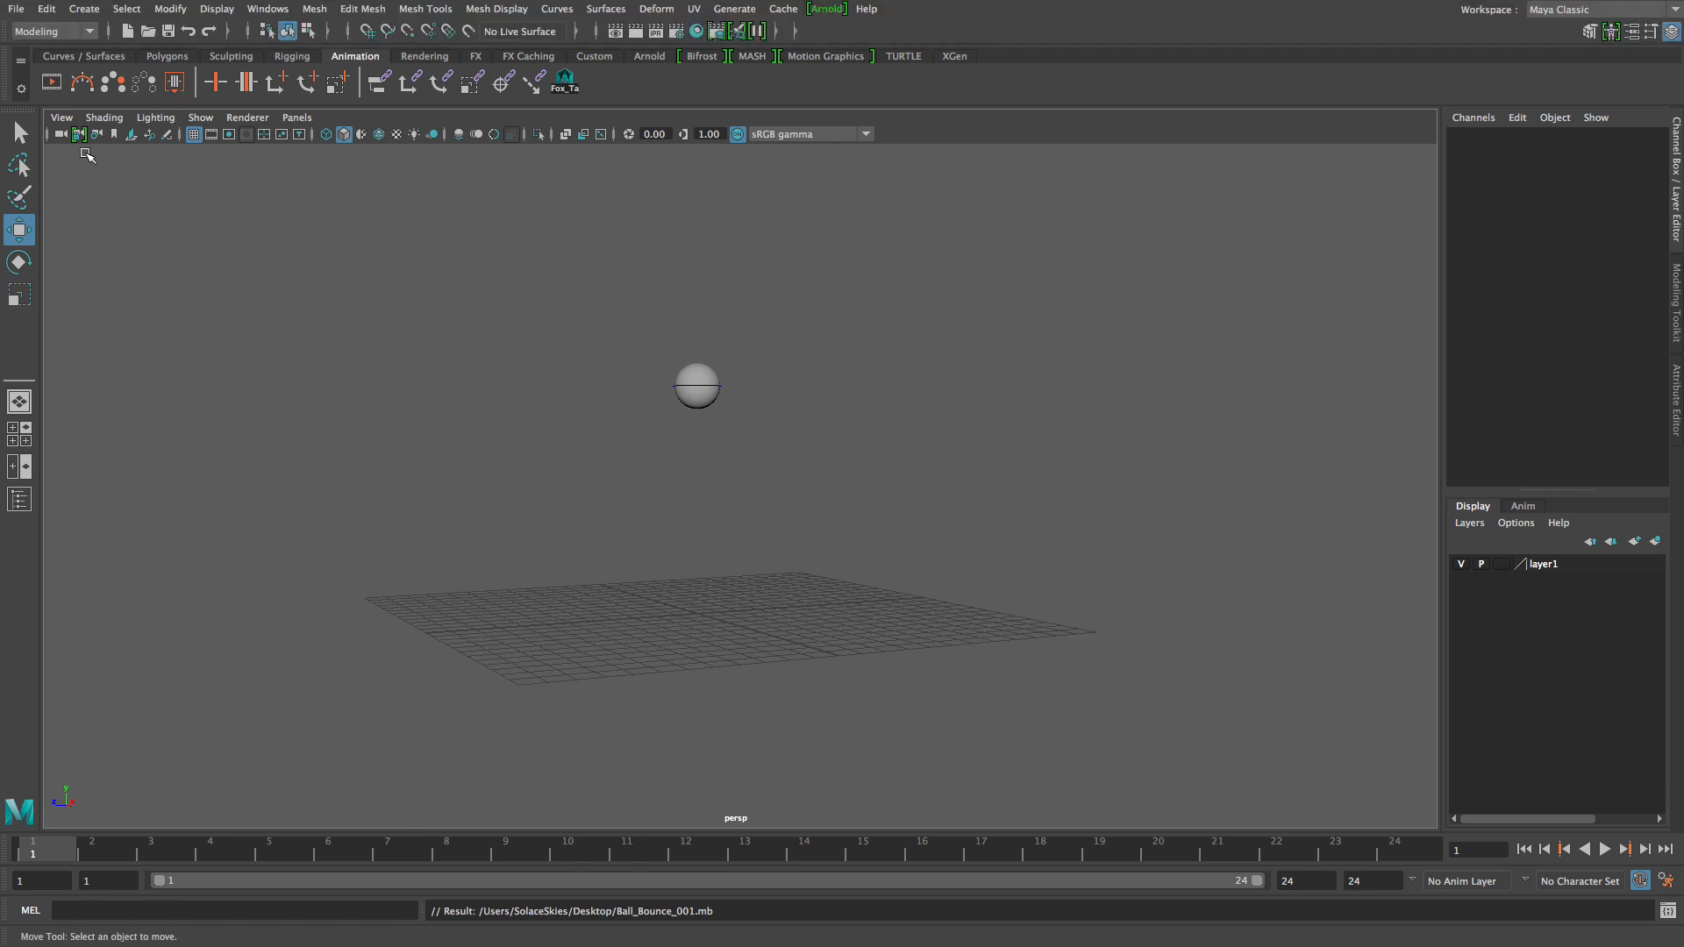
pyautogui.moveTo(22, 10)
pyautogui.keyDown('alt'); pyautogui.moveTo(569, 597); pyautogui.dragTo(561, 617); pyautogui.keyUp('alt')
pyautogui.keyDown('alt'); pyautogui.moveTo(560, 617); pyautogui.dragTo(795, 607, button='right'); pyautogui.keyUp('alt')
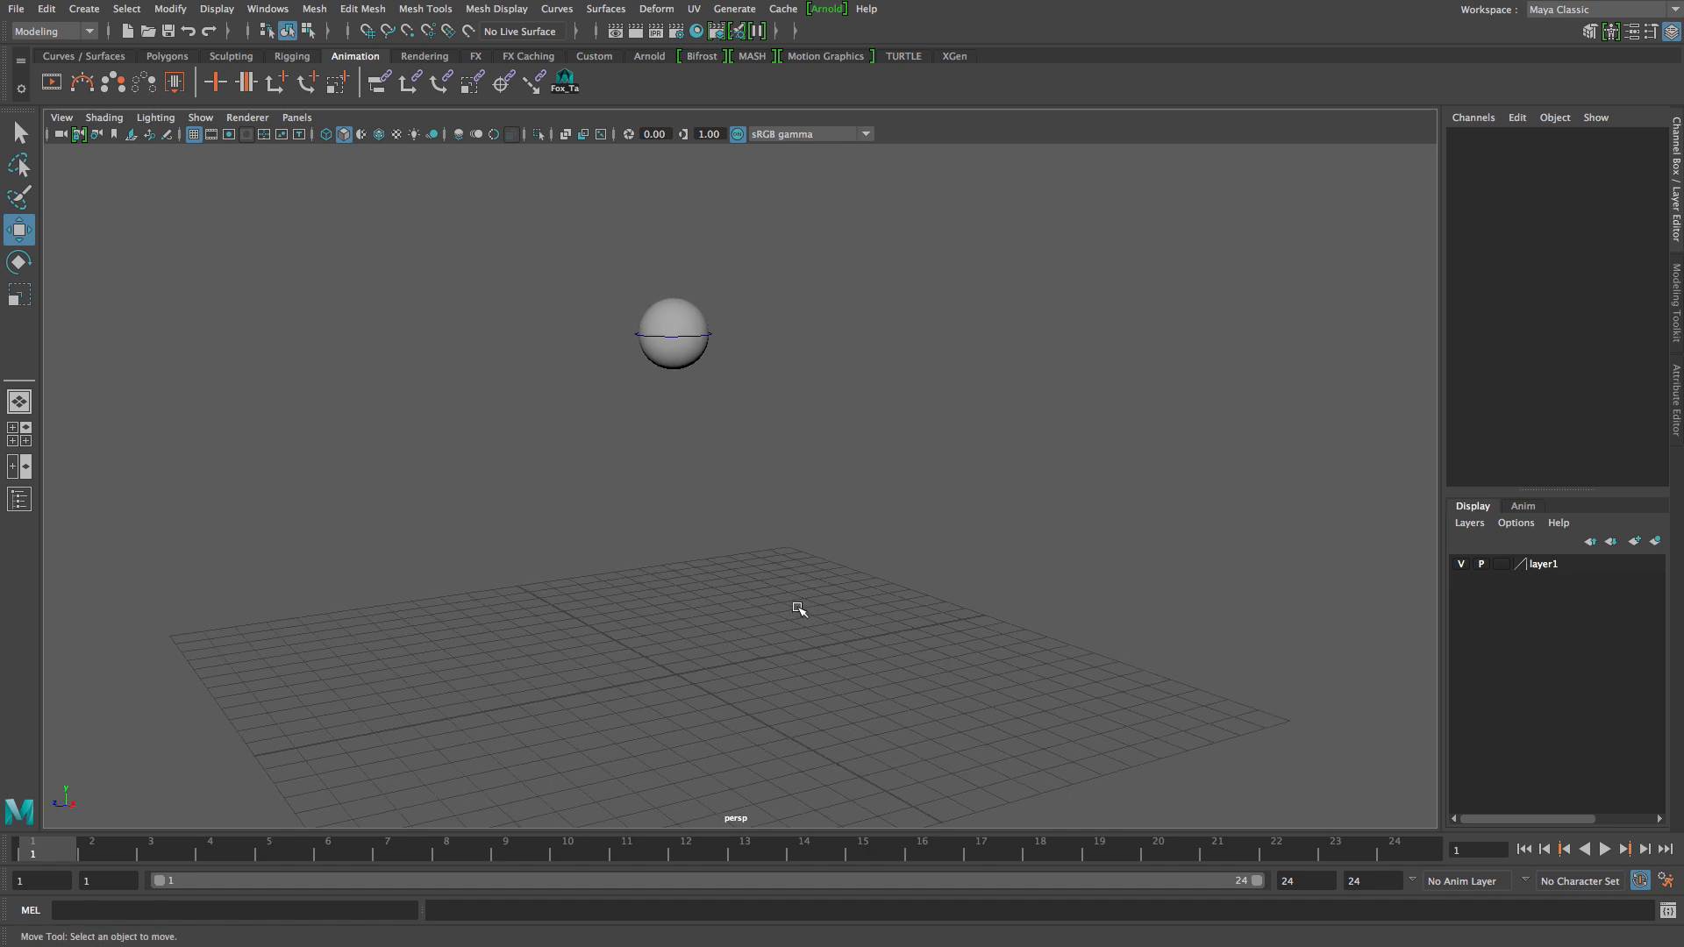
pyautogui.keyDown('alt'); pyautogui.moveTo(753, 586); pyautogui.dragTo(749, 630, button='middle'); pyautogui.keyUp('alt')
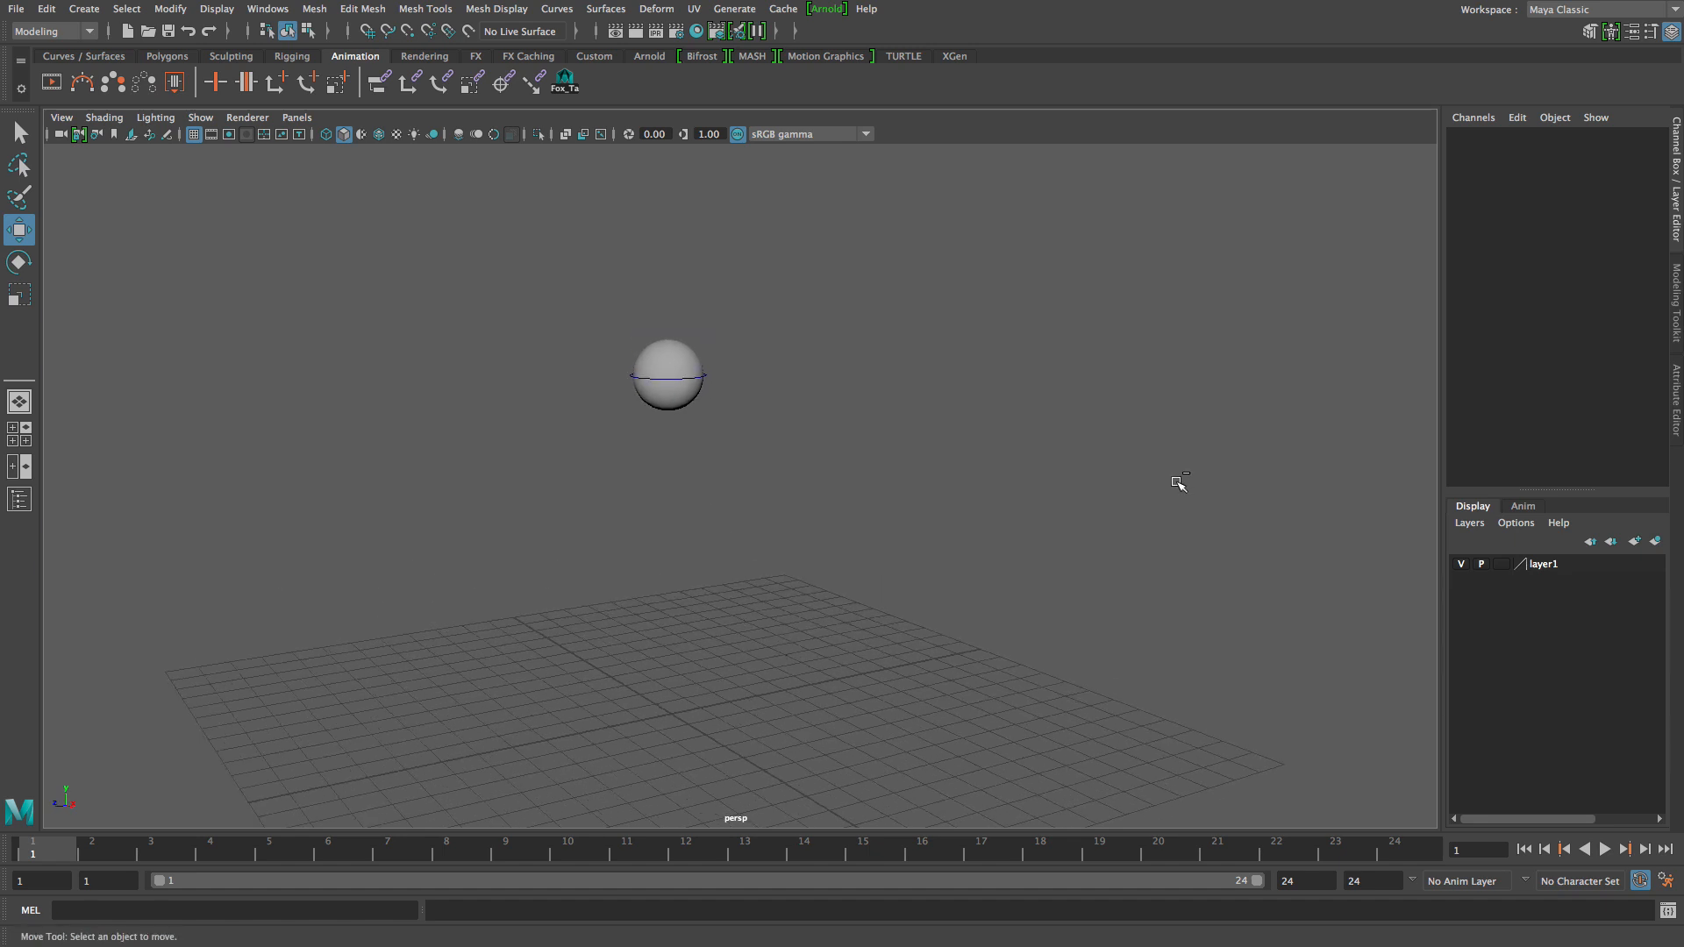
pyautogui.click(681, 352)
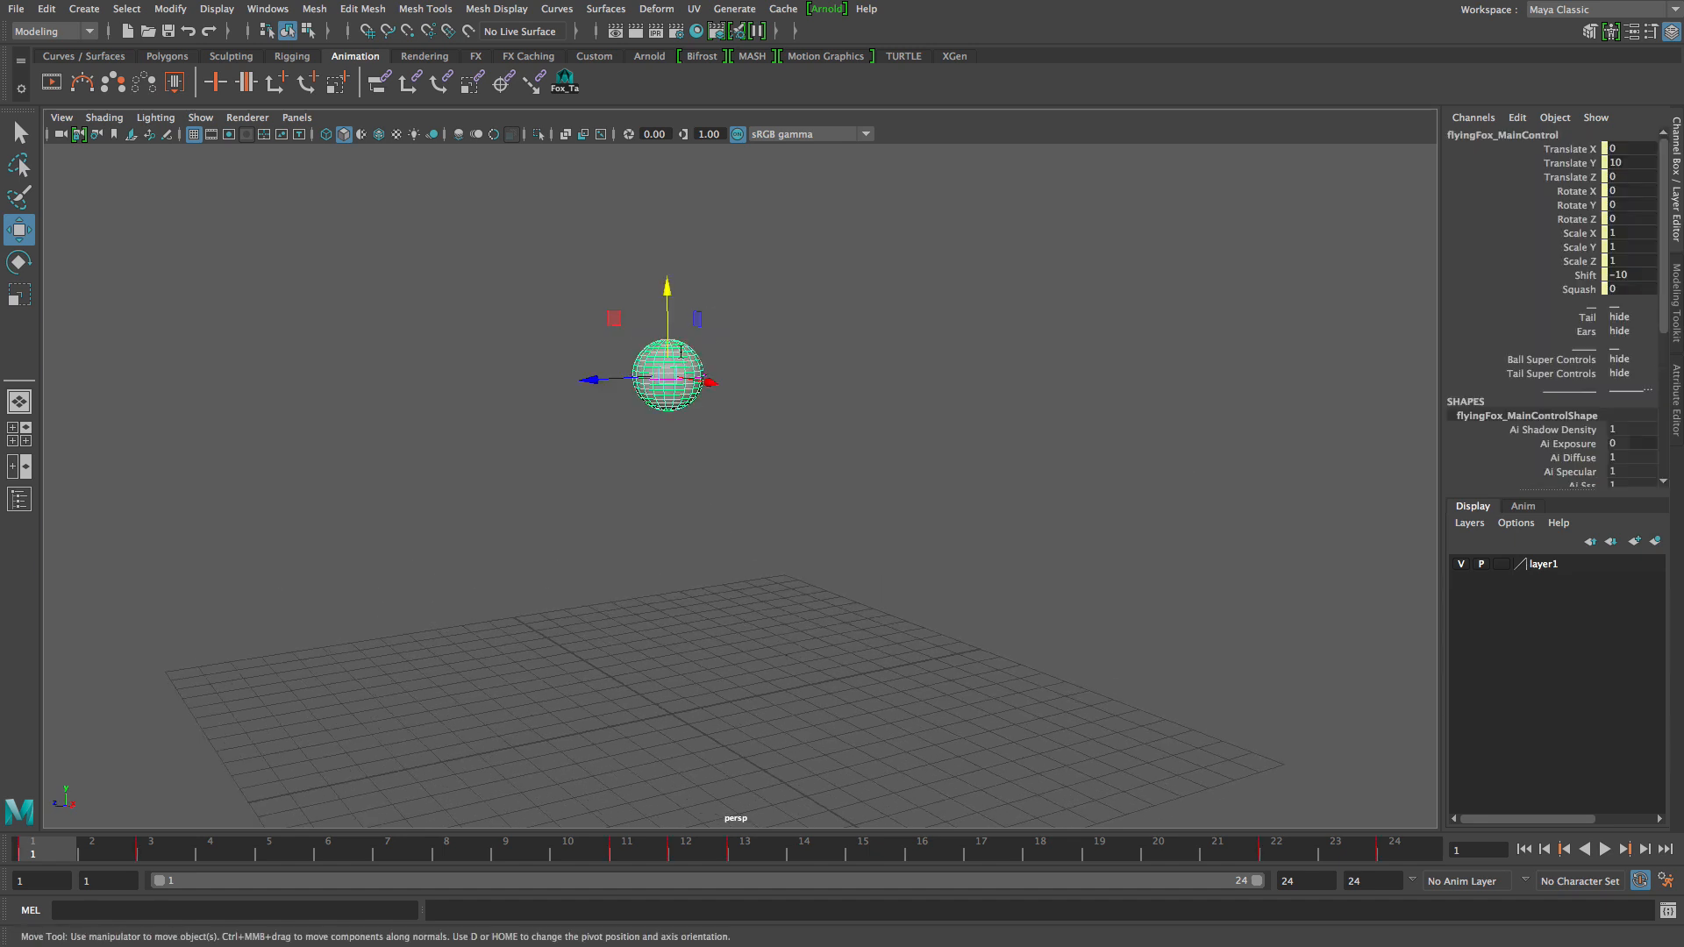
pyautogui.click(1622, 316)
pyautogui.click(1621, 339)
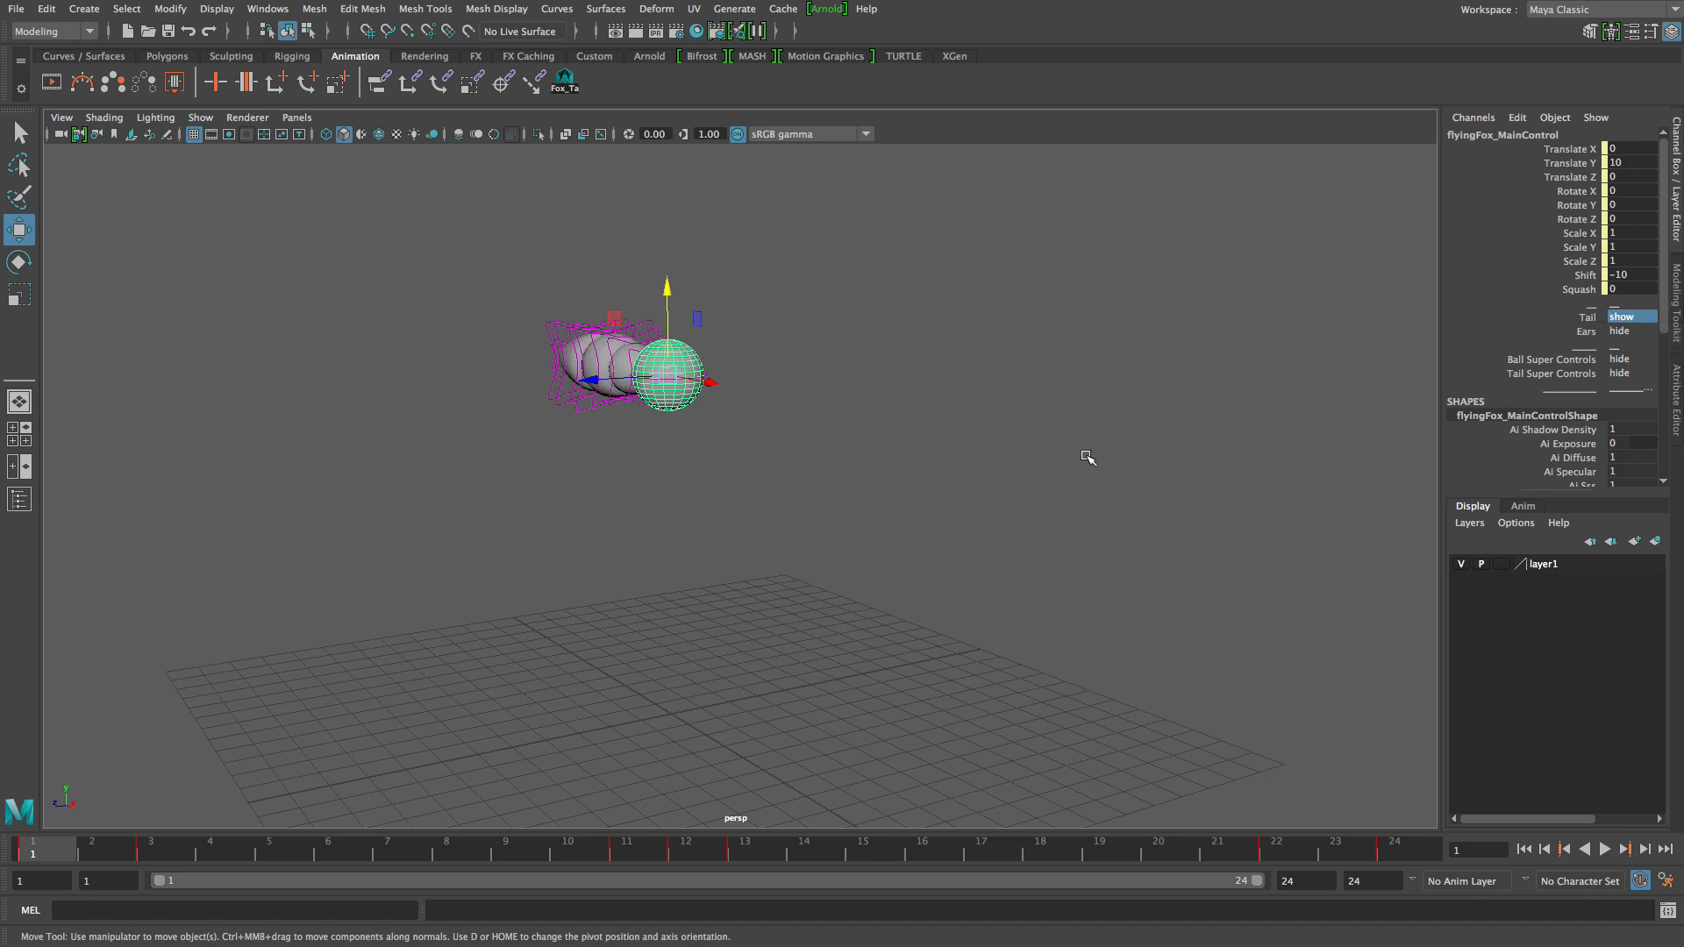
# Inspect a tail super control, reselect the main control, and switch Tail Super Controls to clear the purple controls around the tail.
pyautogui.click(1097, 457)
pyautogui.click(633, 350)
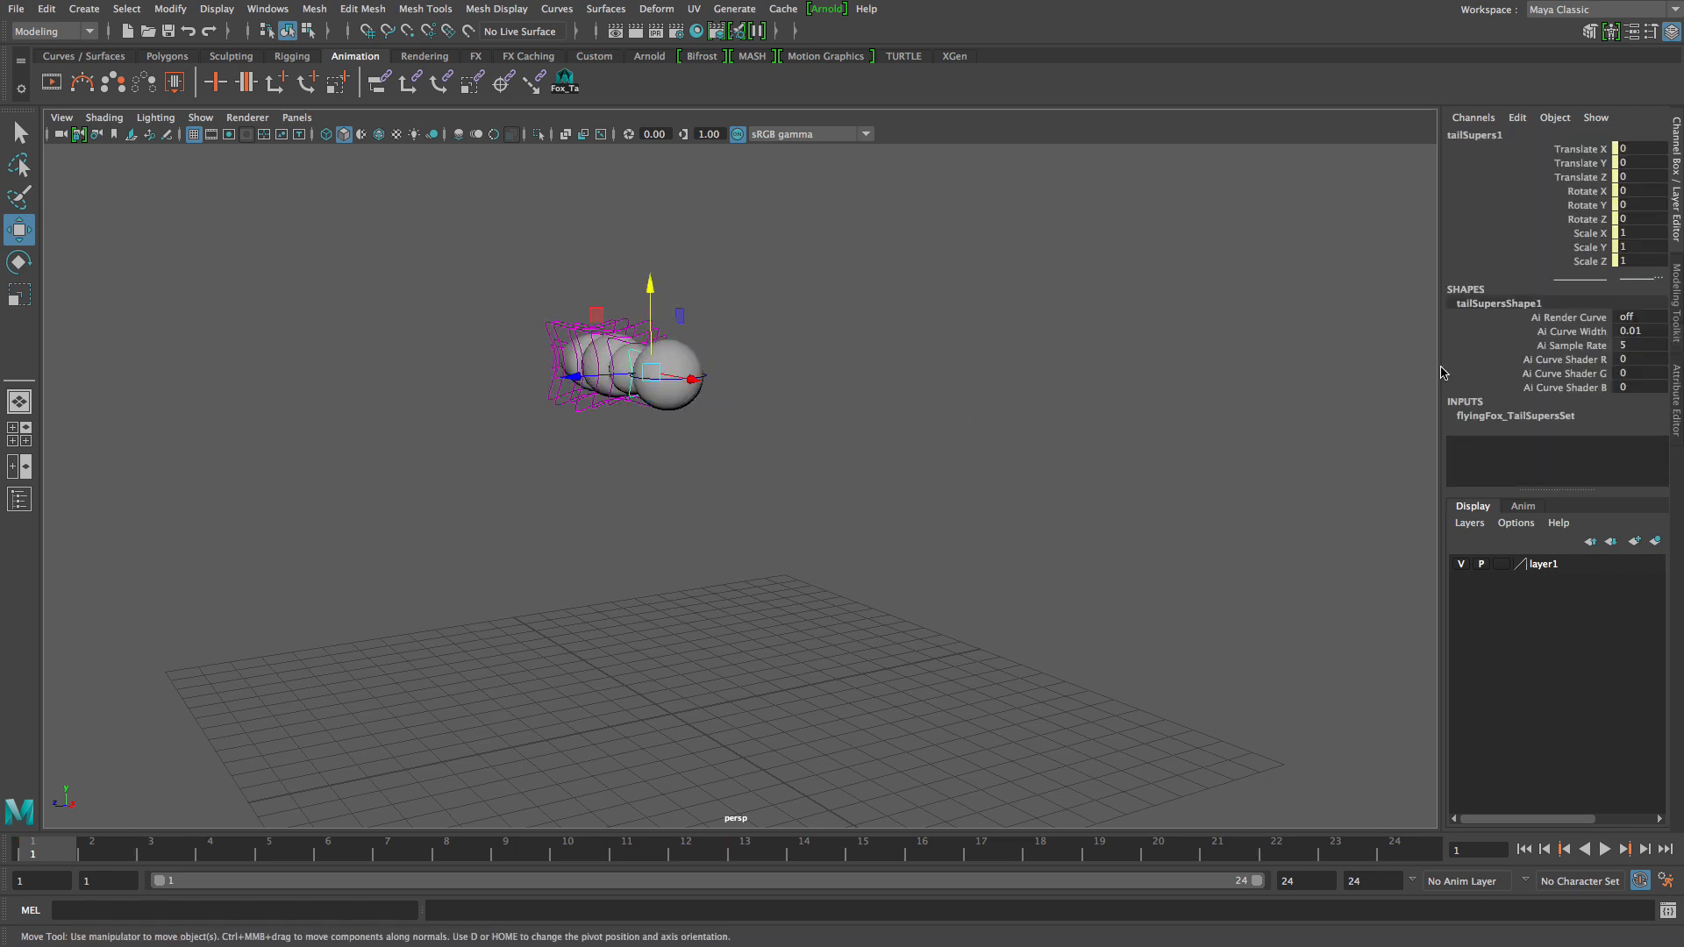
pyautogui.click(793, 391)
pyautogui.click(696, 347)
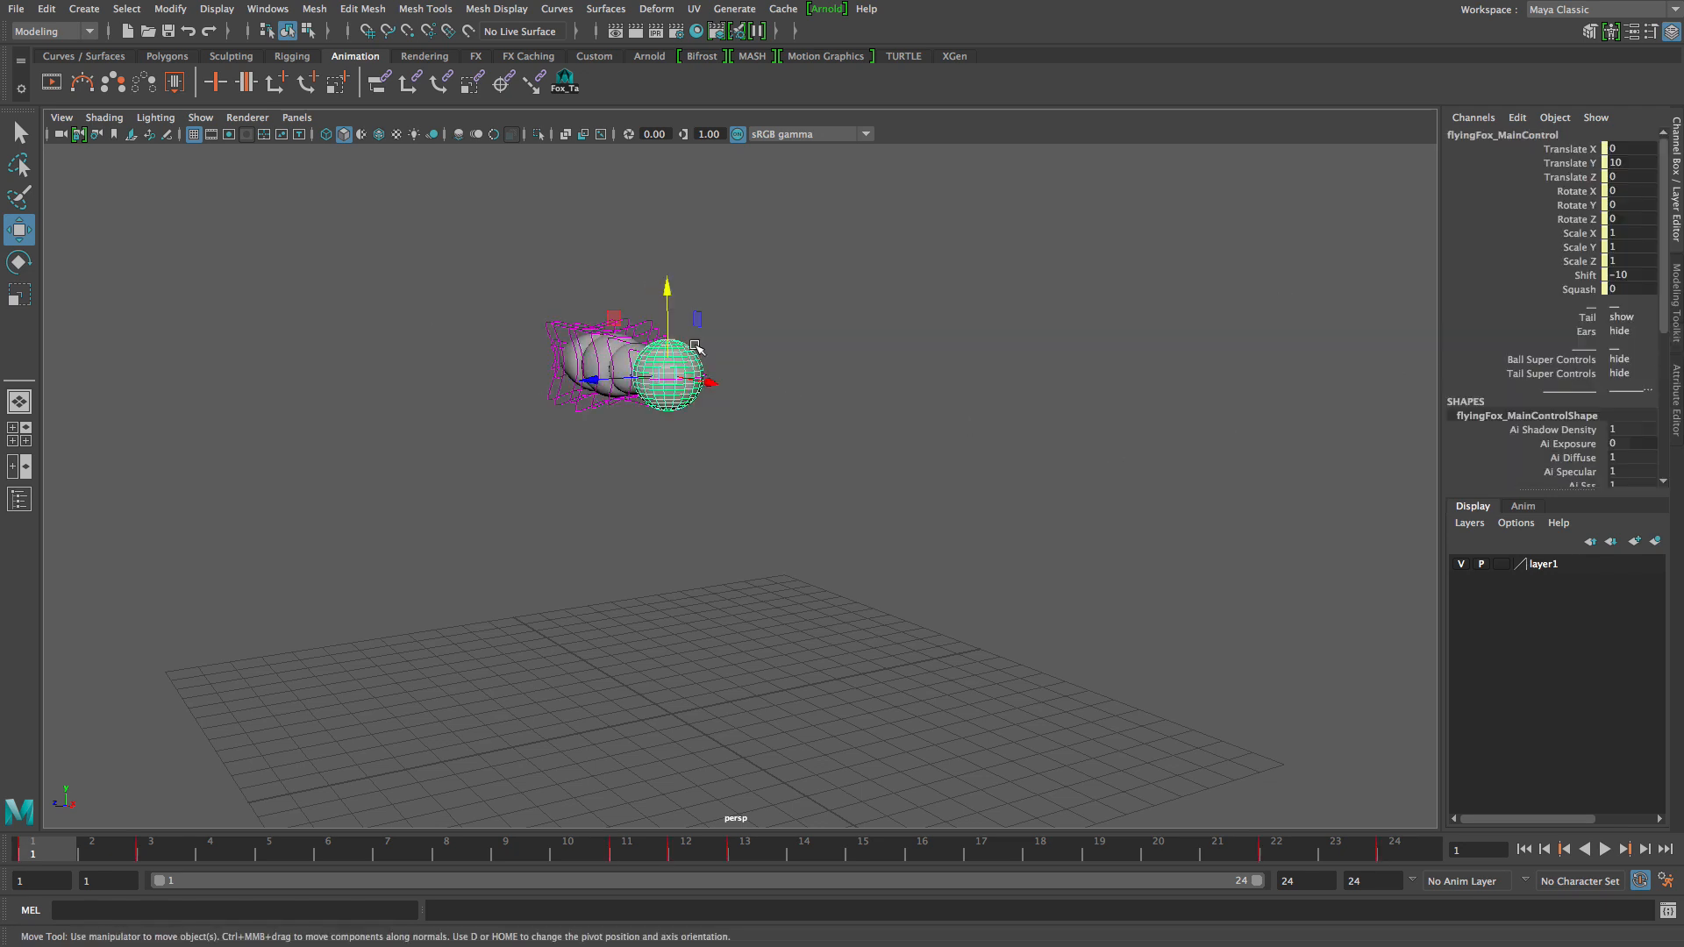
pyautogui.click(1623, 375)
pyautogui.click(1630, 397)
pyautogui.click(391, 444)
pyautogui.keyDown('alt'); pyautogui.moveTo(391, 444); pyautogui.dragTo(586, 564); pyautogui.keyUp('alt')
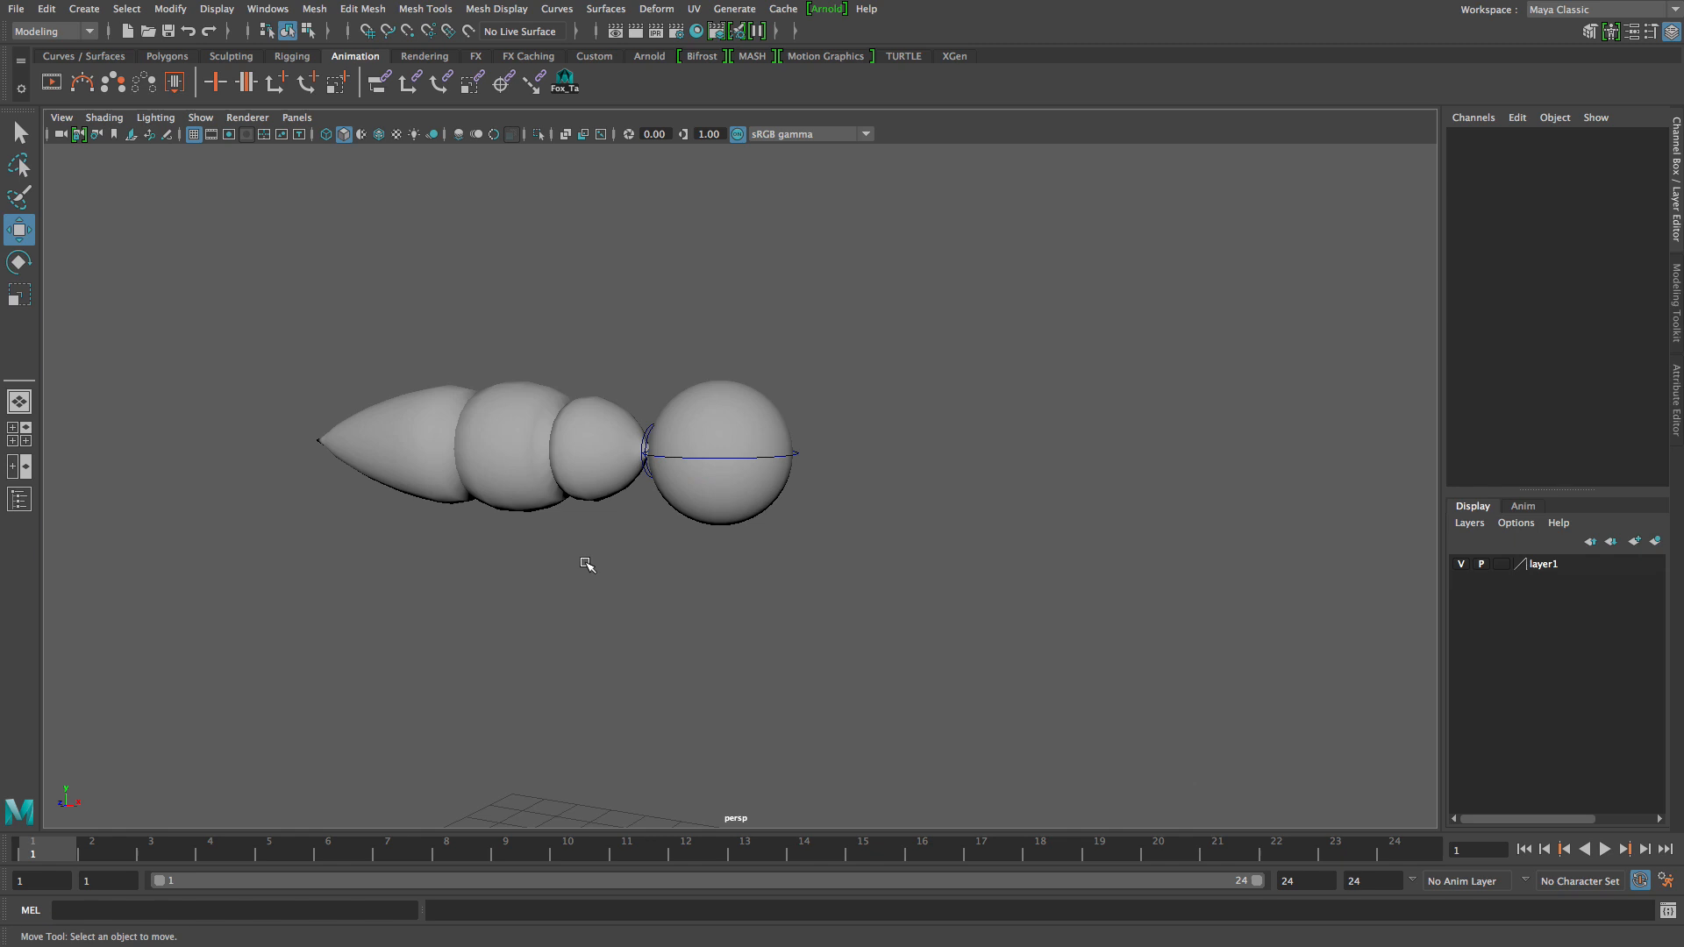
# Try the old Fox_Tail selection shortcut on the shelf and delete it.
pyautogui.click(570, 81)
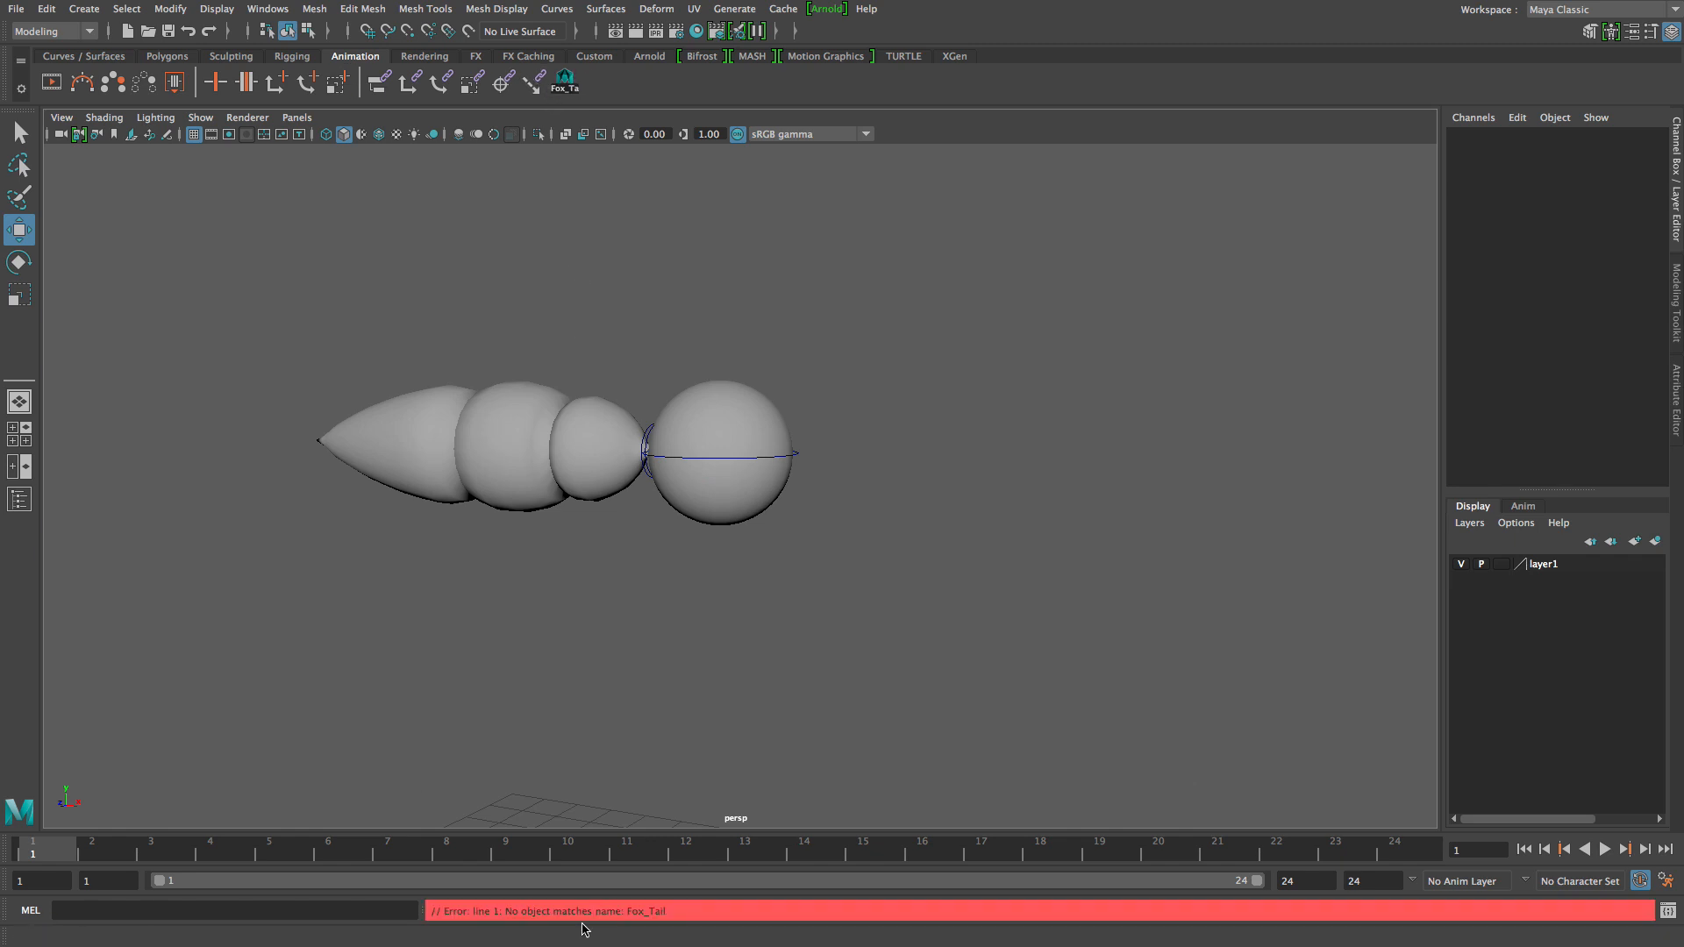
pyautogui.rightClick(570, 82)
pyautogui.click(608, 140)
pyautogui.keyDown('alt'); pyautogui.moveTo(537, 325); pyautogui.dragTo(596, 346); pyautogui.keyUp('alt')
pyautogui.keyDown('alt'); pyautogui.moveTo(465, 388); pyautogui.dragTo(759, 507); pyautogui.keyUp('alt')
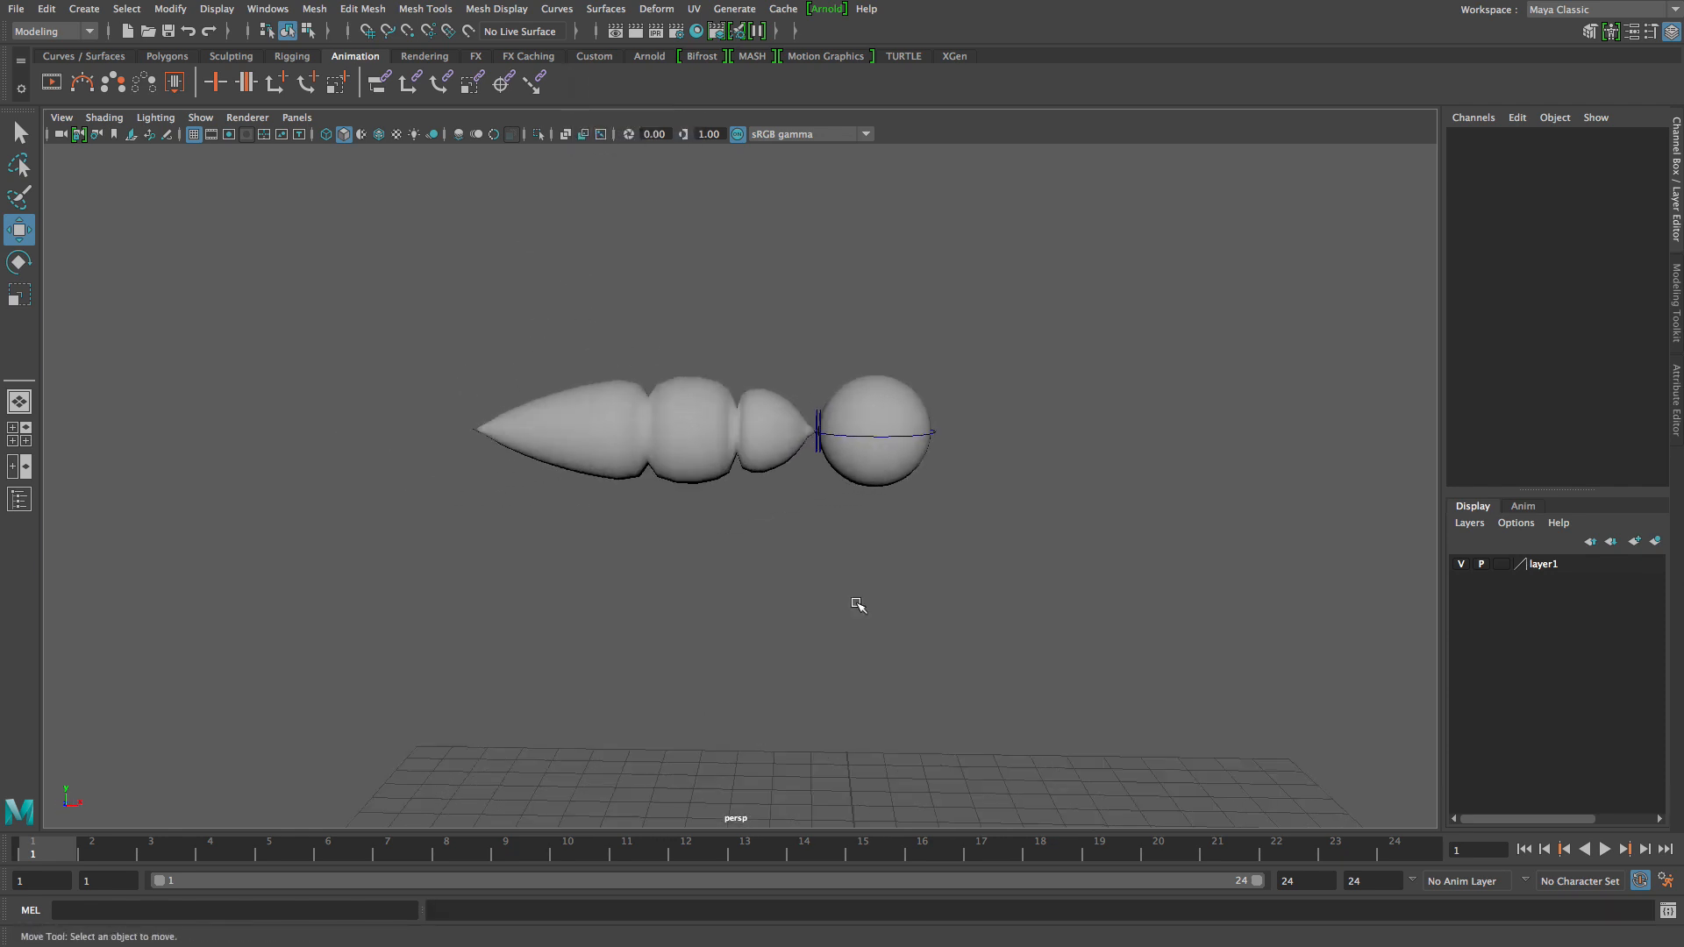
# Try selecting the tail segments together and rotating them, and clear the selection.
pyautogui.click(762, 439)
pyautogui.click(711, 419)
pyautogui.click(577, 433)
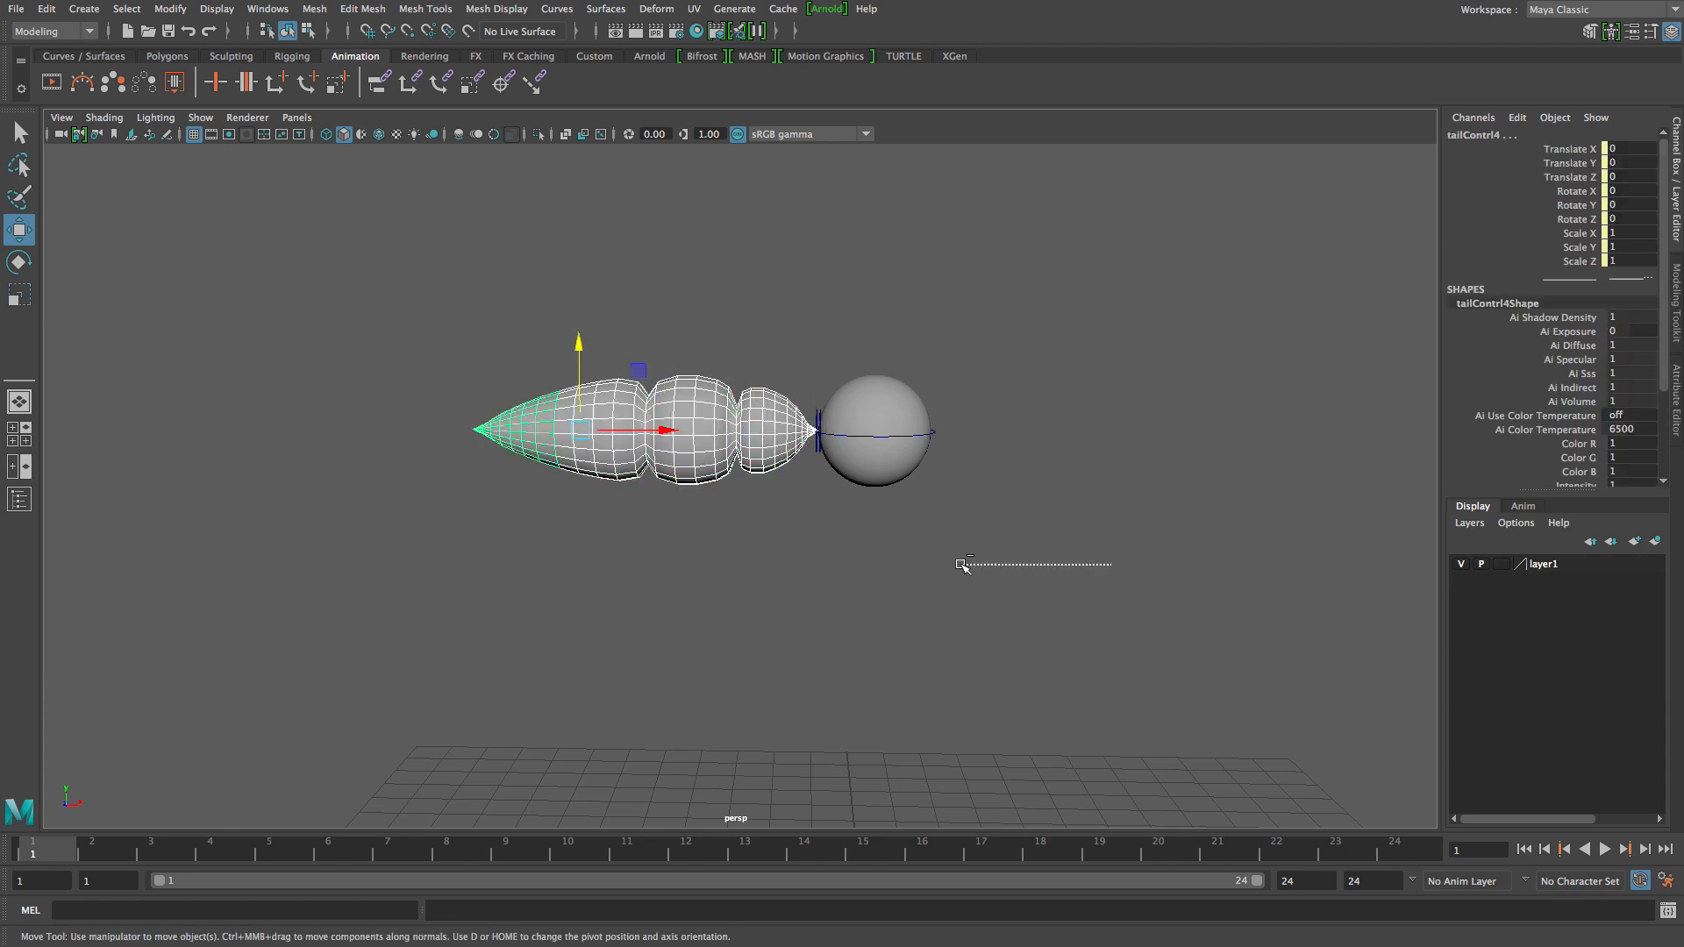
pyautogui.keyDown('alt'); pyautogui.moveTo(1008, 544); pyautogui.dragTo(560, 390); pyautogui.keyUp('alt')
pyautogui.press('e')
pyautogui.press('super+z')
pyautogui.keyDown('alt'); pyautogui.moveTo(787, 566); pyautogui.dragTo(659, 566); pyautogui.keyUp('alt')
pyautogui.click(691, 532)
# Select all four tail controls together, test rotating them, and undo the rotation.
pyautogui.click(748, 468)
pyautogui.keyDown('shift'); pyautogui.click(674, 444); pyautogui.keyUp('shift')
pyautogui.keyDown('shift'); pyautogui.click(586, 439); pyautogui.keyUp('shift')
pyautogui.keyDown('shift'); pyautogui.click(502, 437); pyautogui.keyUp('shift')
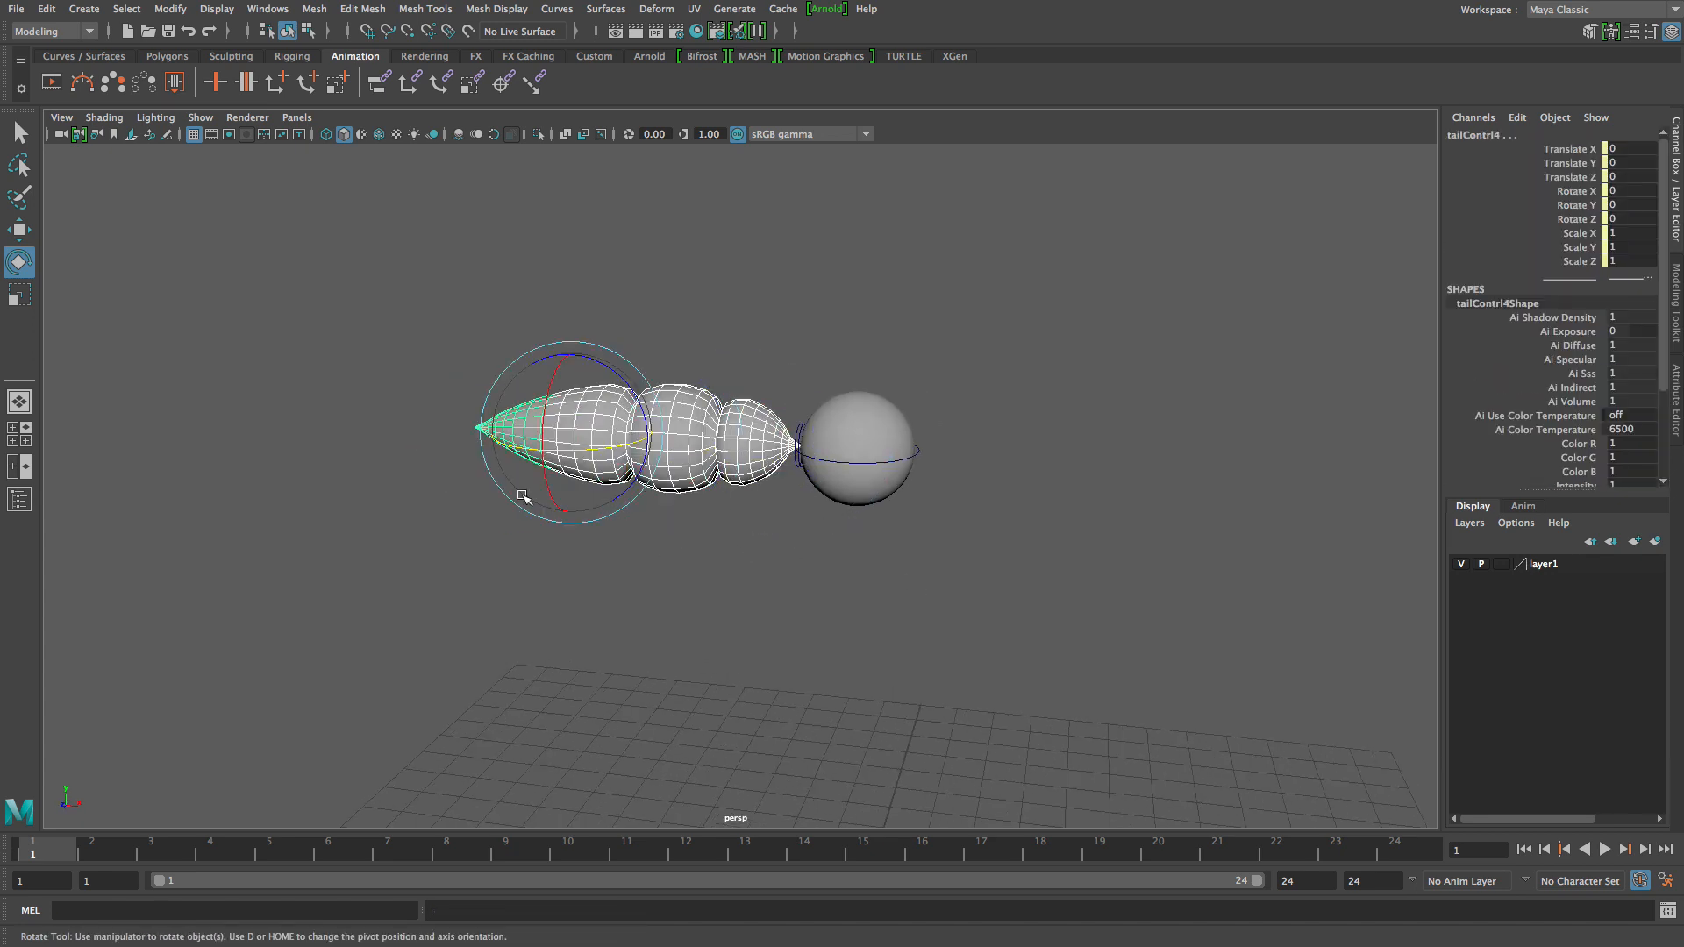
pyautogui.moveTo(638, 386); pyautogui.dragTo(959, 455)
pyautogui.hotkey('ctrl', 'z')
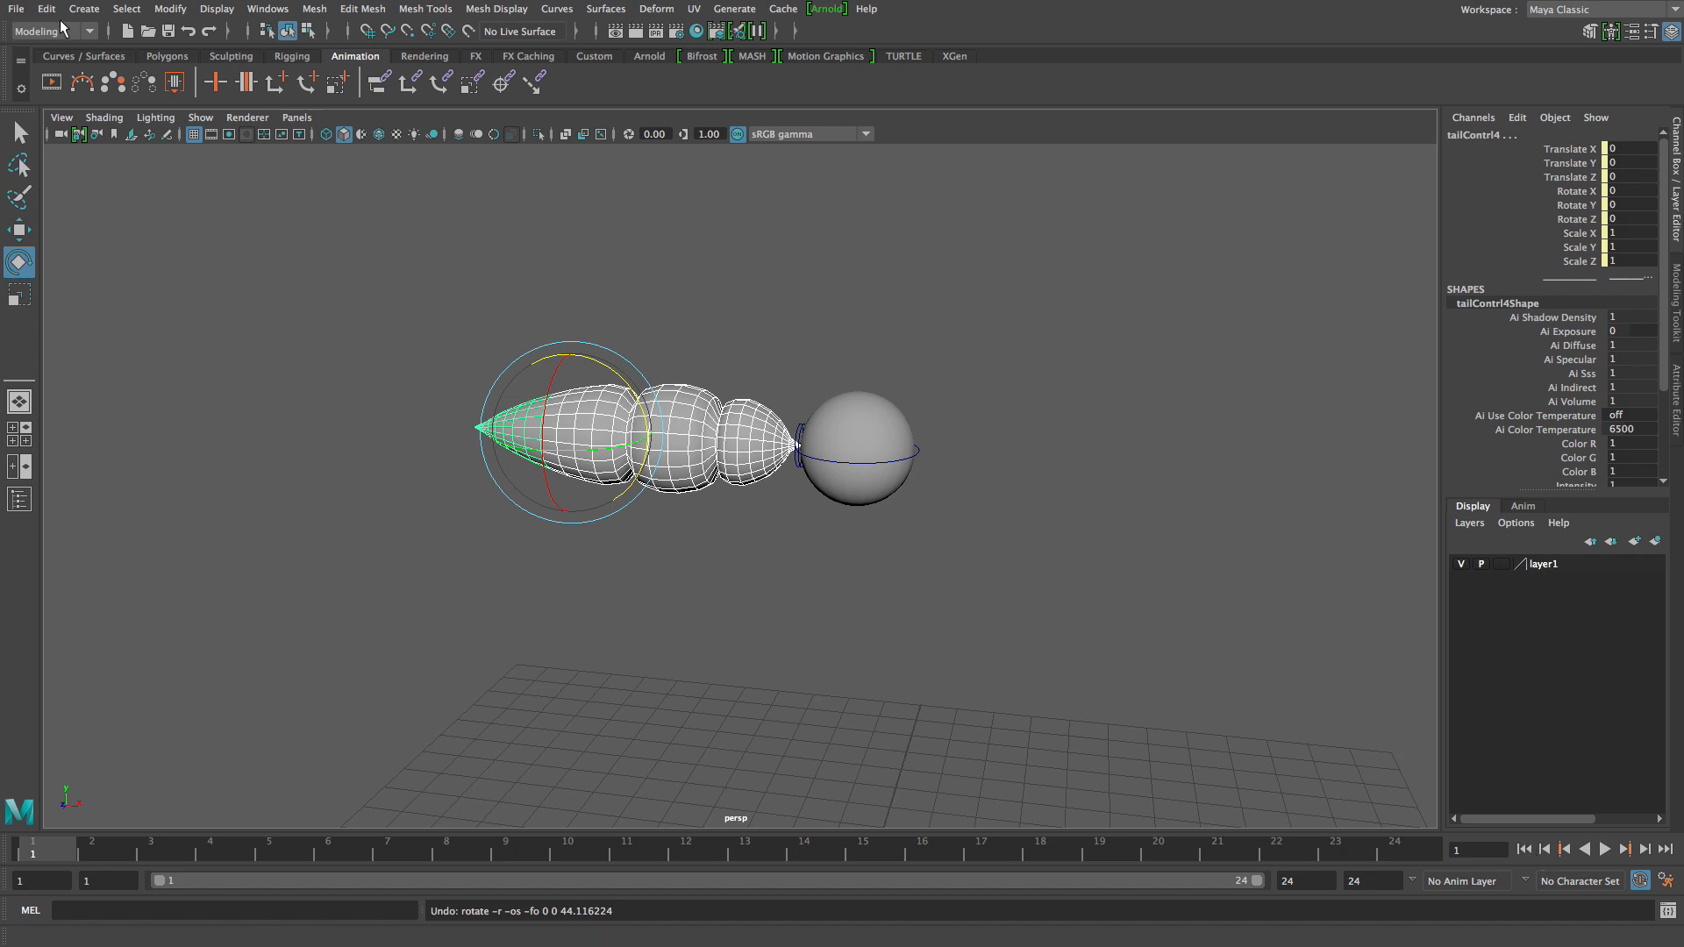
# Create a quick select set named FoxTail with a shelf shortcut and use it to reselect the tail controls.
pyautogui.click(93, 16)
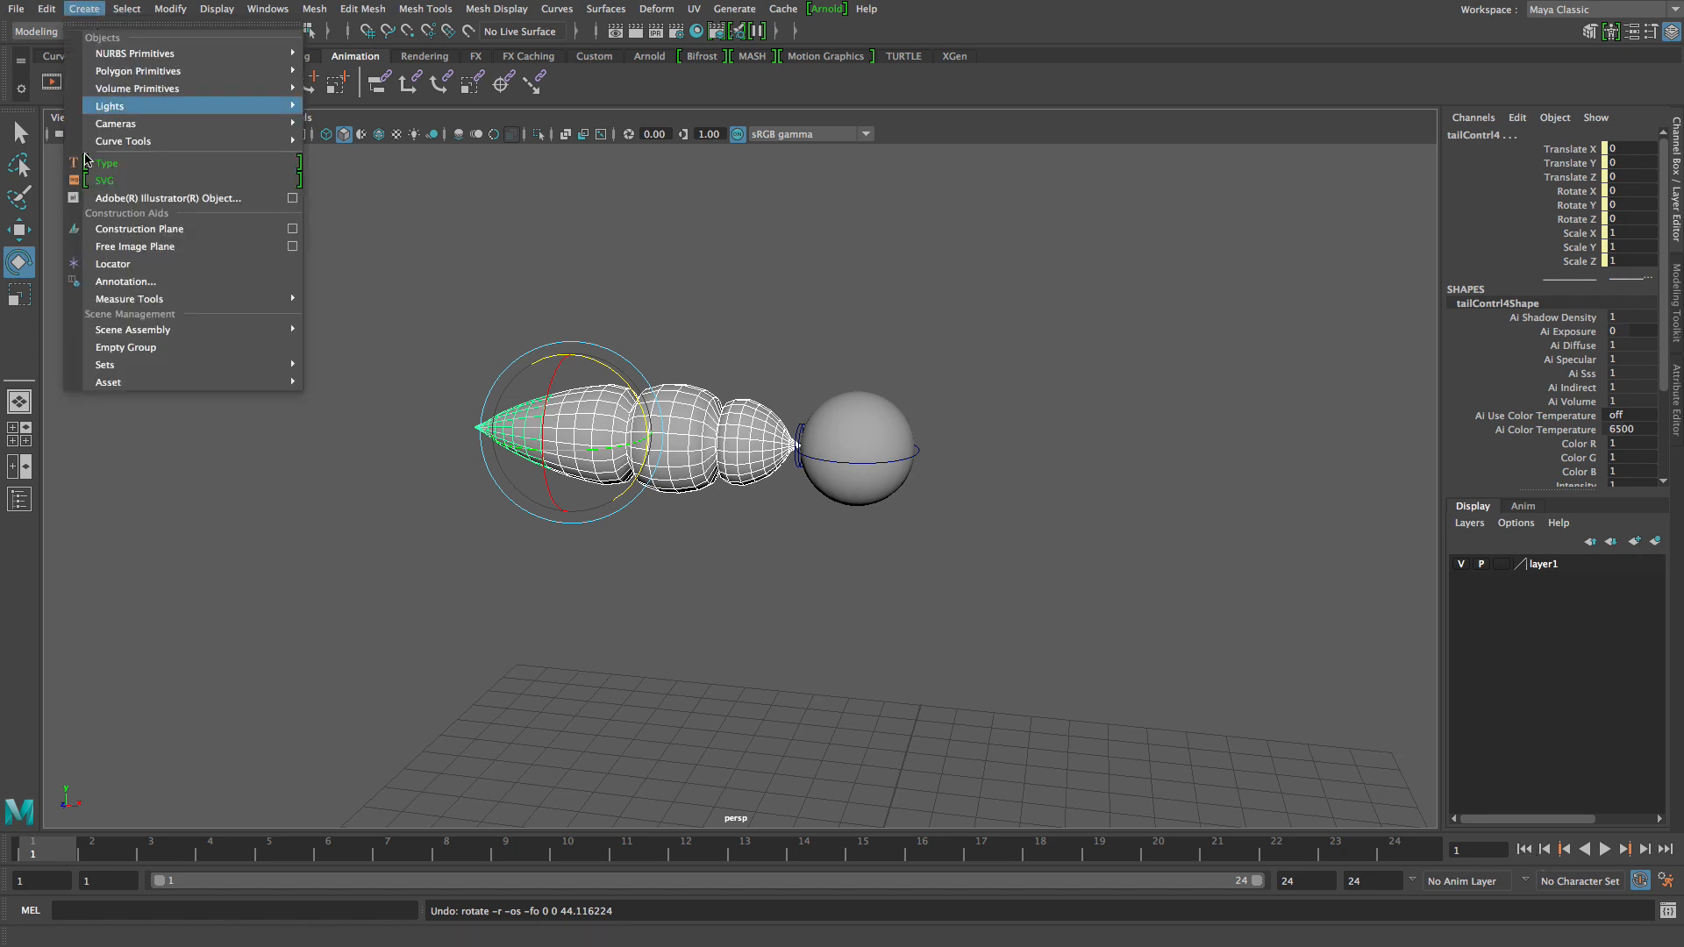
pyautogui.moveTo(171, 365)
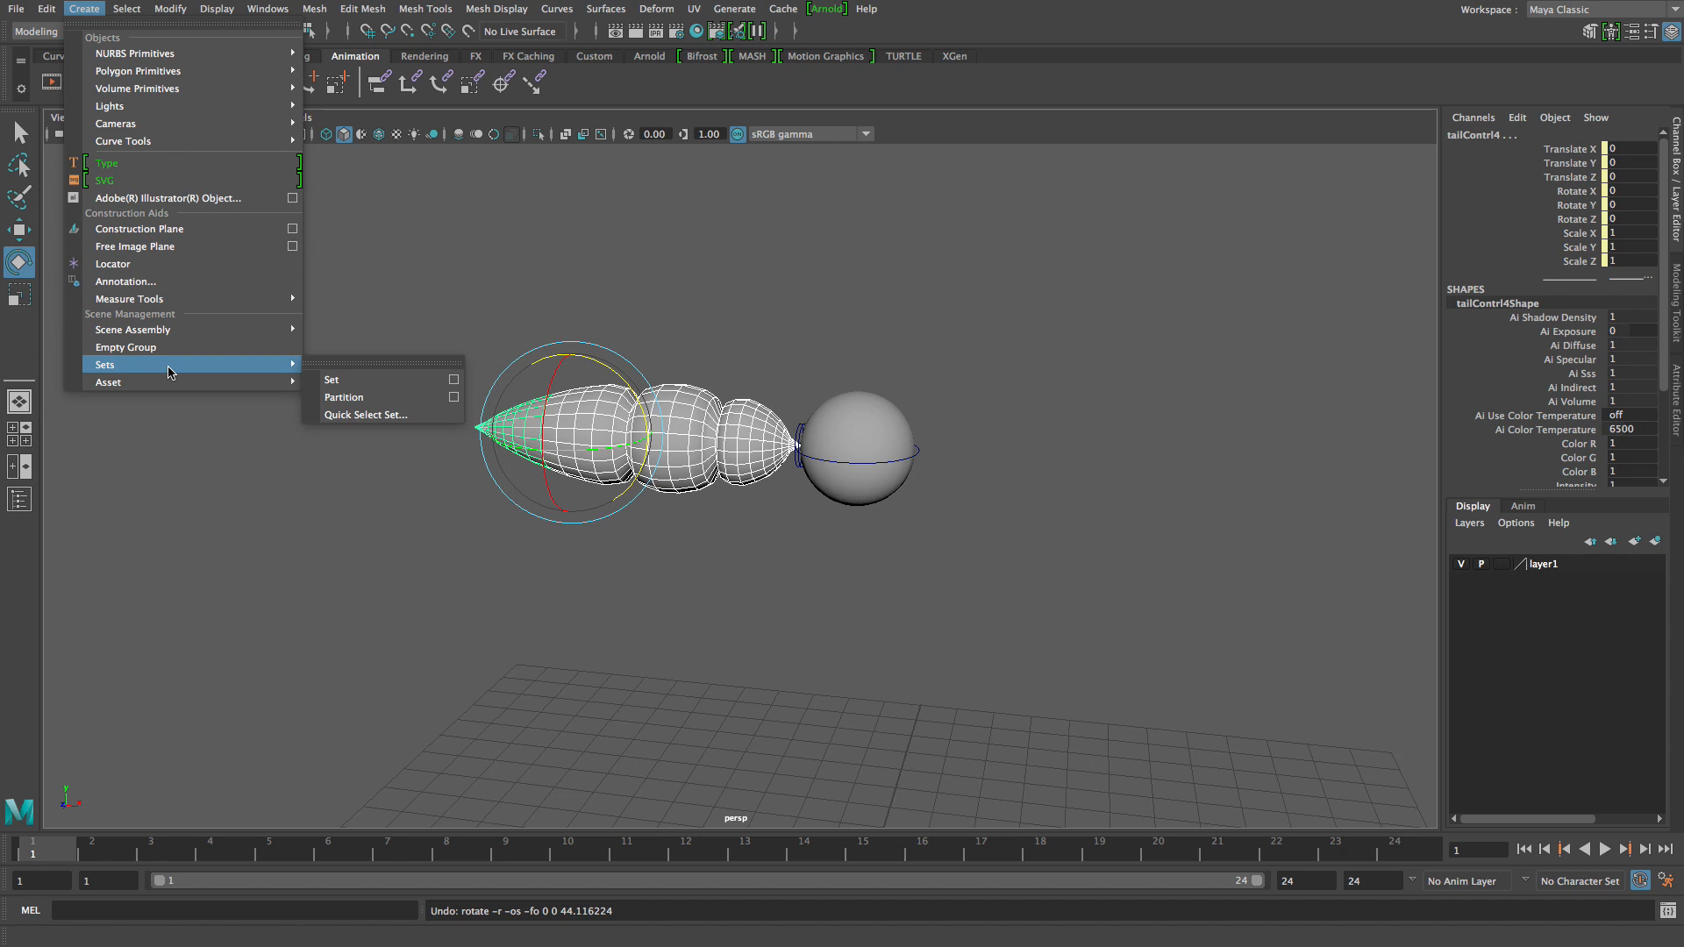
pyautogui.click(381, 414)
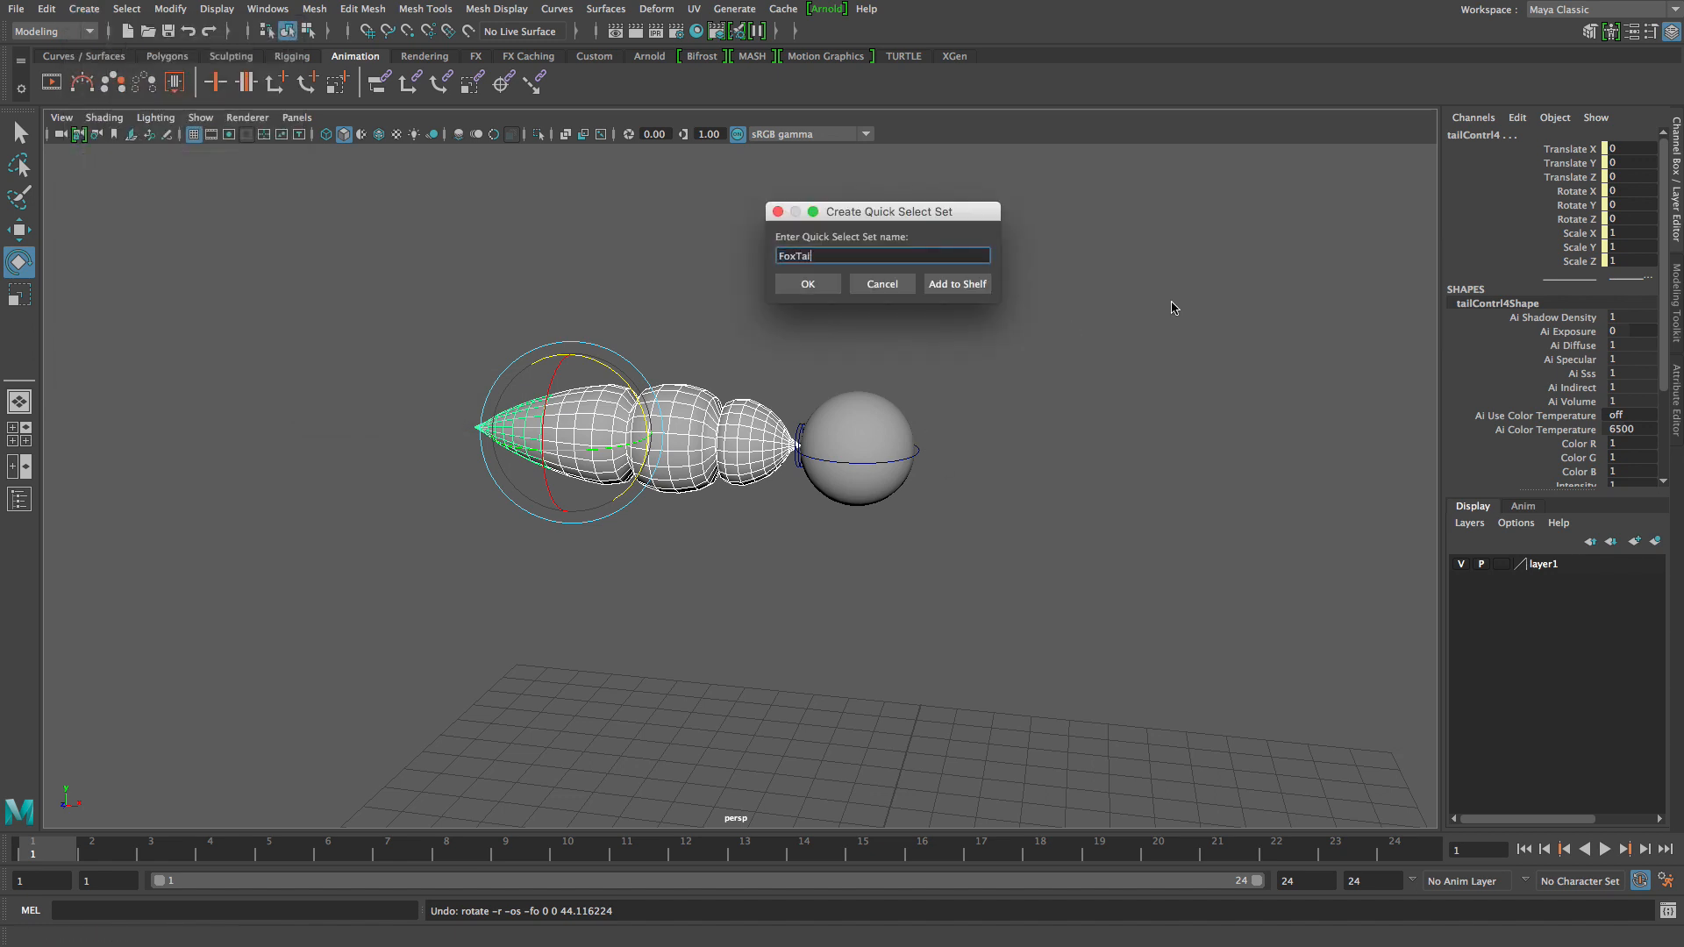
pyautogui.write('FoxTail')
pyautogui.click(957, 284)
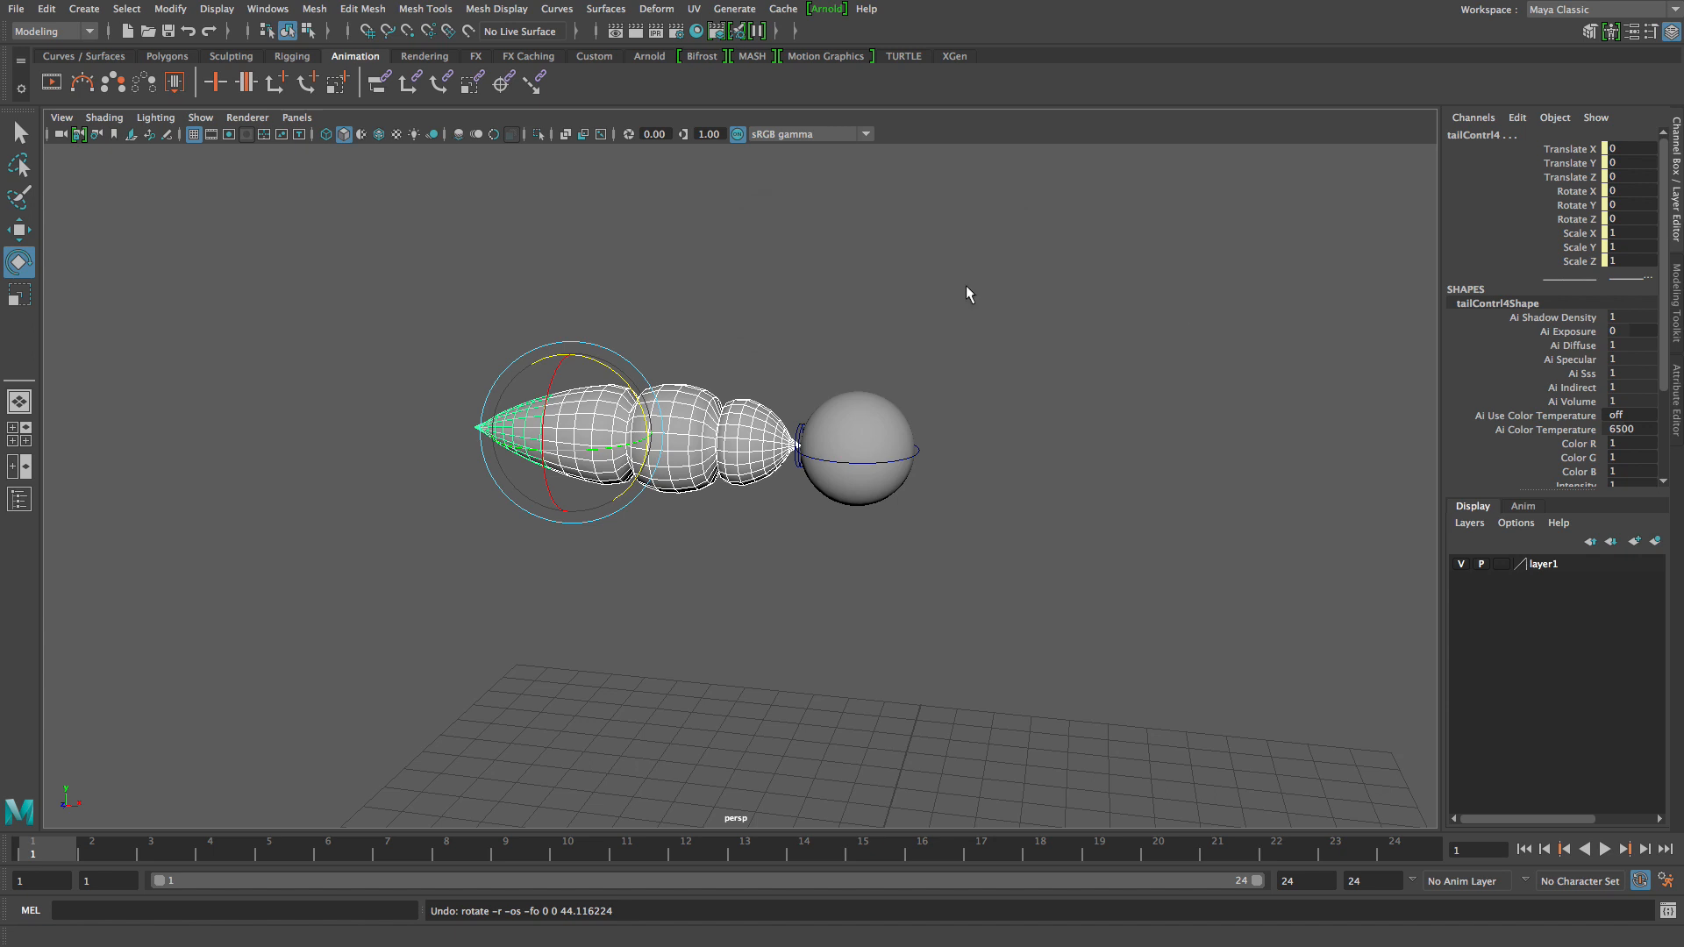
pyautogui.click(712, 232)
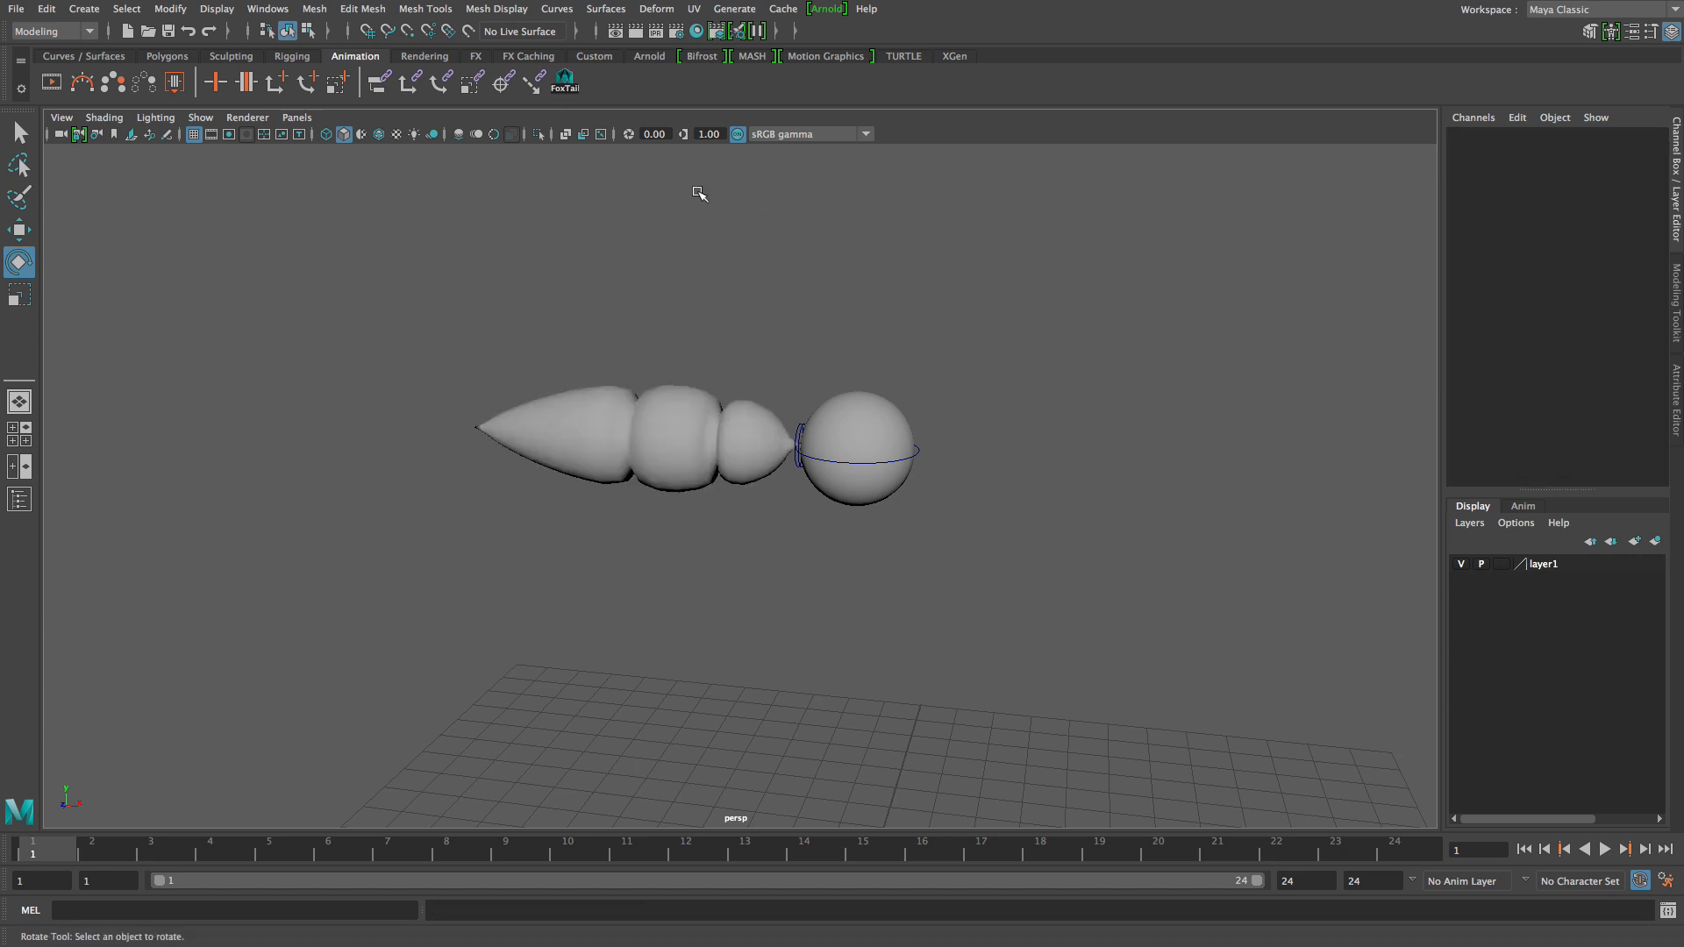
pyautogui.click(568, 87)
pyautogui.click(573, 91)
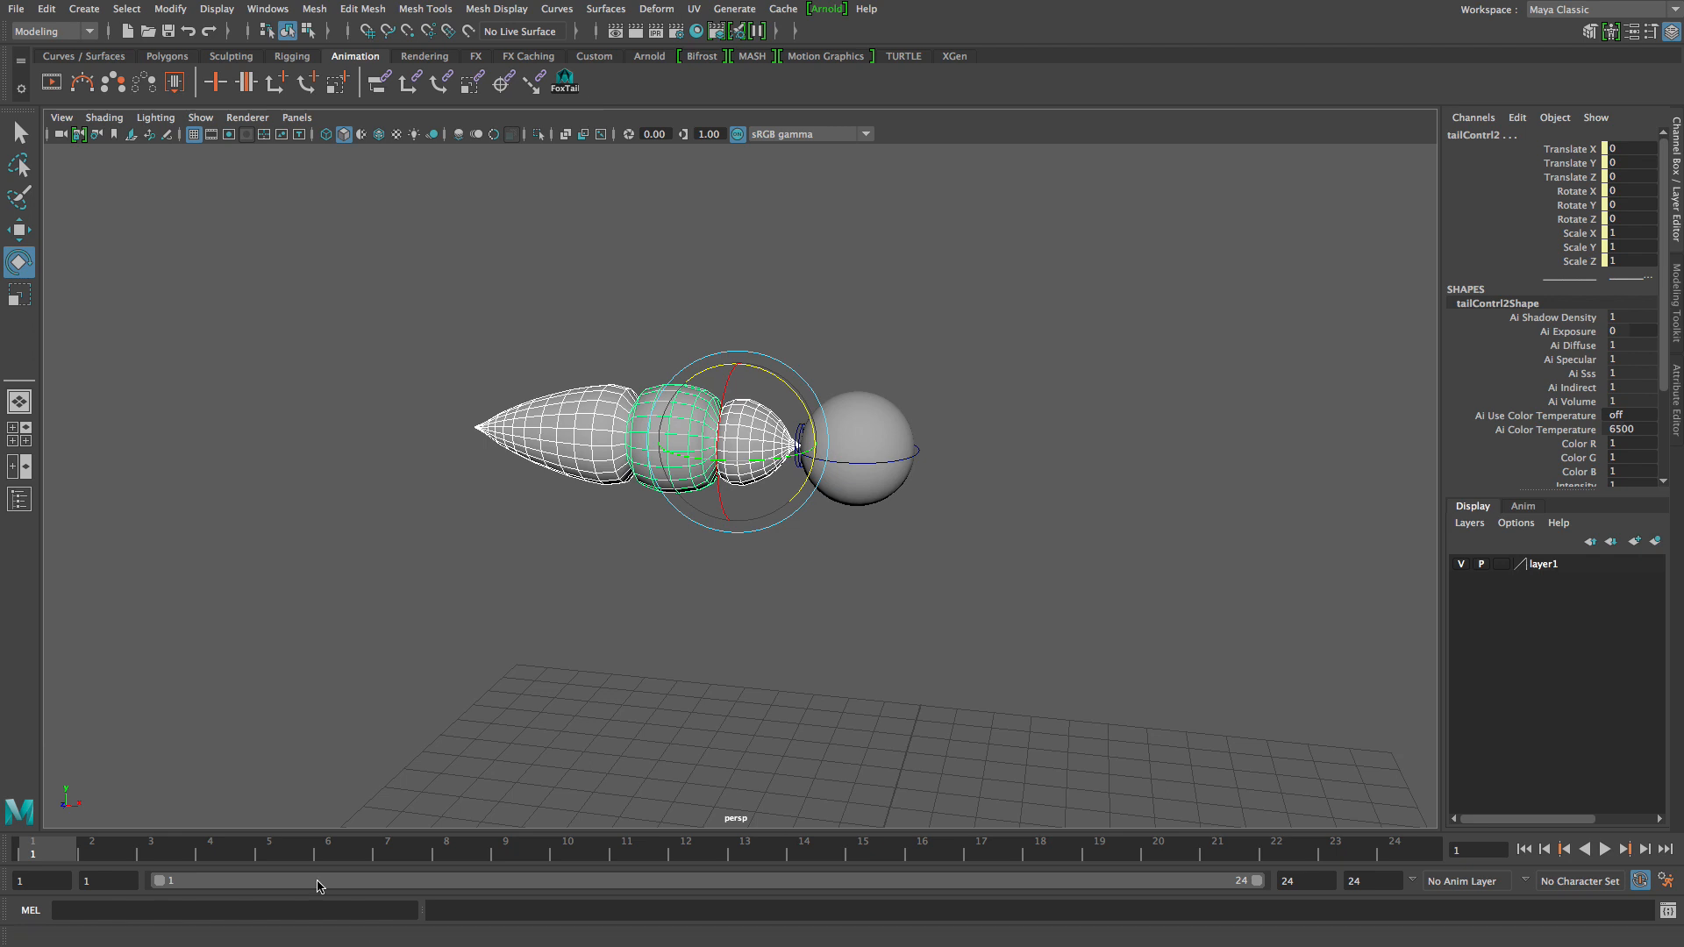
# Try rotating the selected tail controls in both directions and undo each rotation.
pyautogui.keyDown('alt'); pyautogui.moveTo(935, 611); pyautogui.dragTo(650, 647); pyautogui.keyUp('alt')
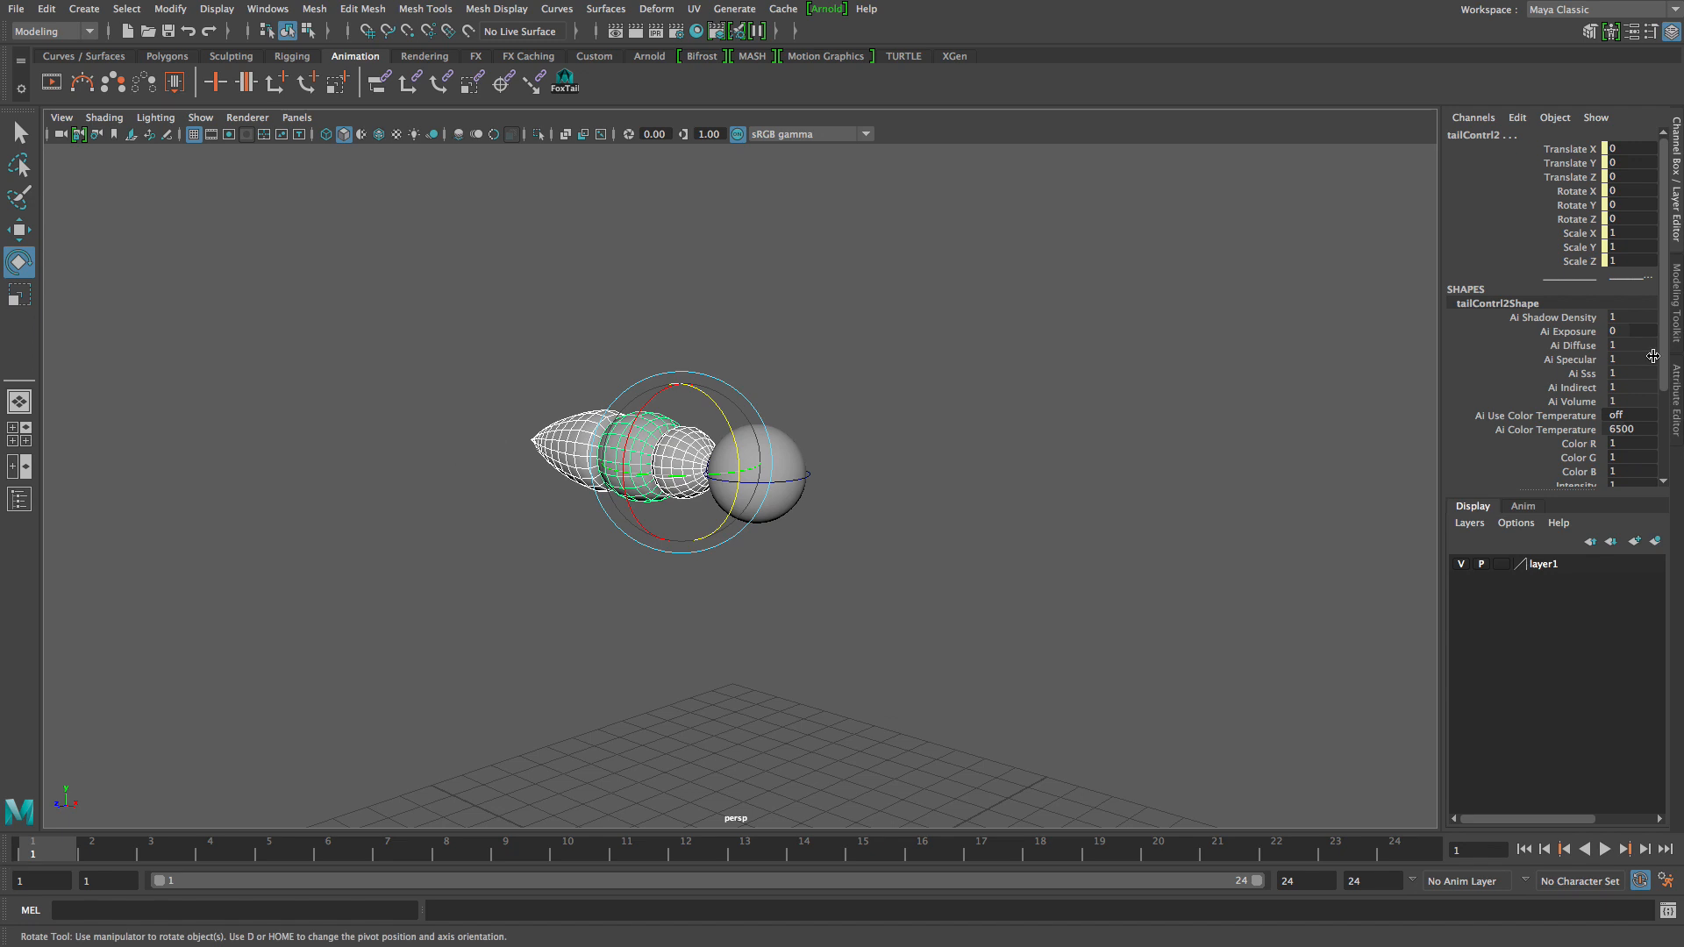
pyautogui.moveTo(713, 427); pyautogui.dragTo(754, 505)
pyautogui.hotkey('ctrl', 'z')
pyautogui.keyDown('alt'); pyautogui.moveTo(816, 567); pyautogui.dragTo(772, 574); pyautogui.keyUp('alt')
pyautogui.moveTo(691, 397); pyautogui.dragTo(712, 344)
pyautogui.hotkey('ctrl', 'z')
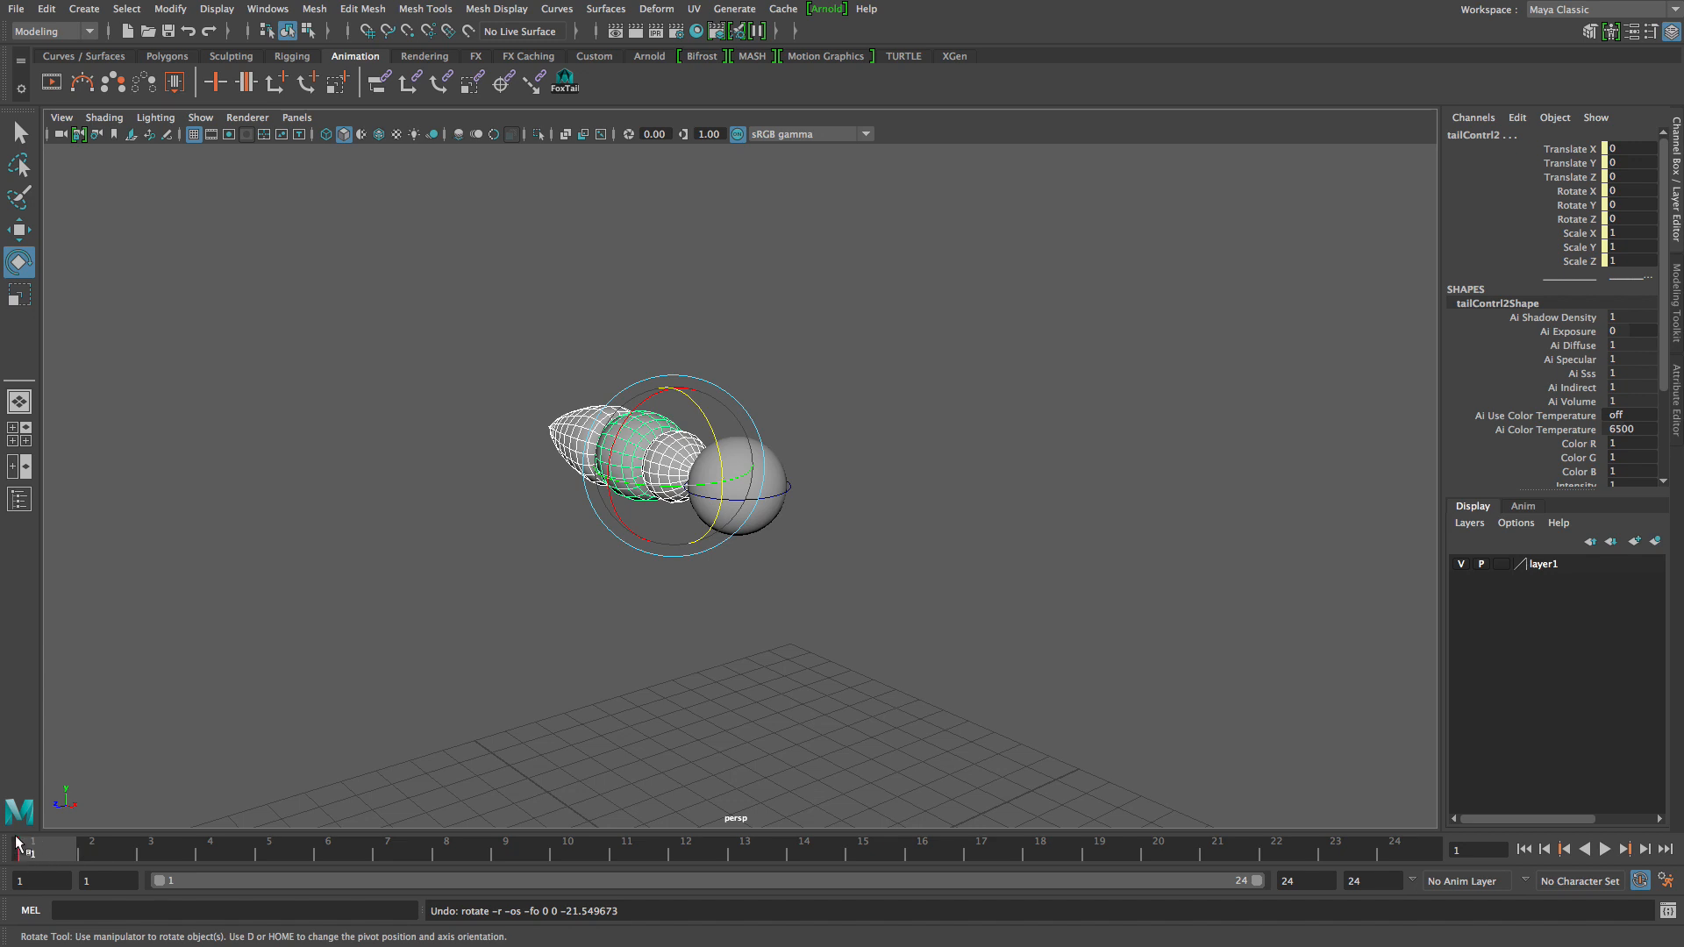
# At frame 1, swing the tail controls up and then down to about -30 degrees in Rotate Z, and preview the bounce.
pyautogui.keyDown('alt'); pyautogui.moveTo(332, 615); pyautogui.dragTo(432, 593); pyautogui.keyUp('alt')
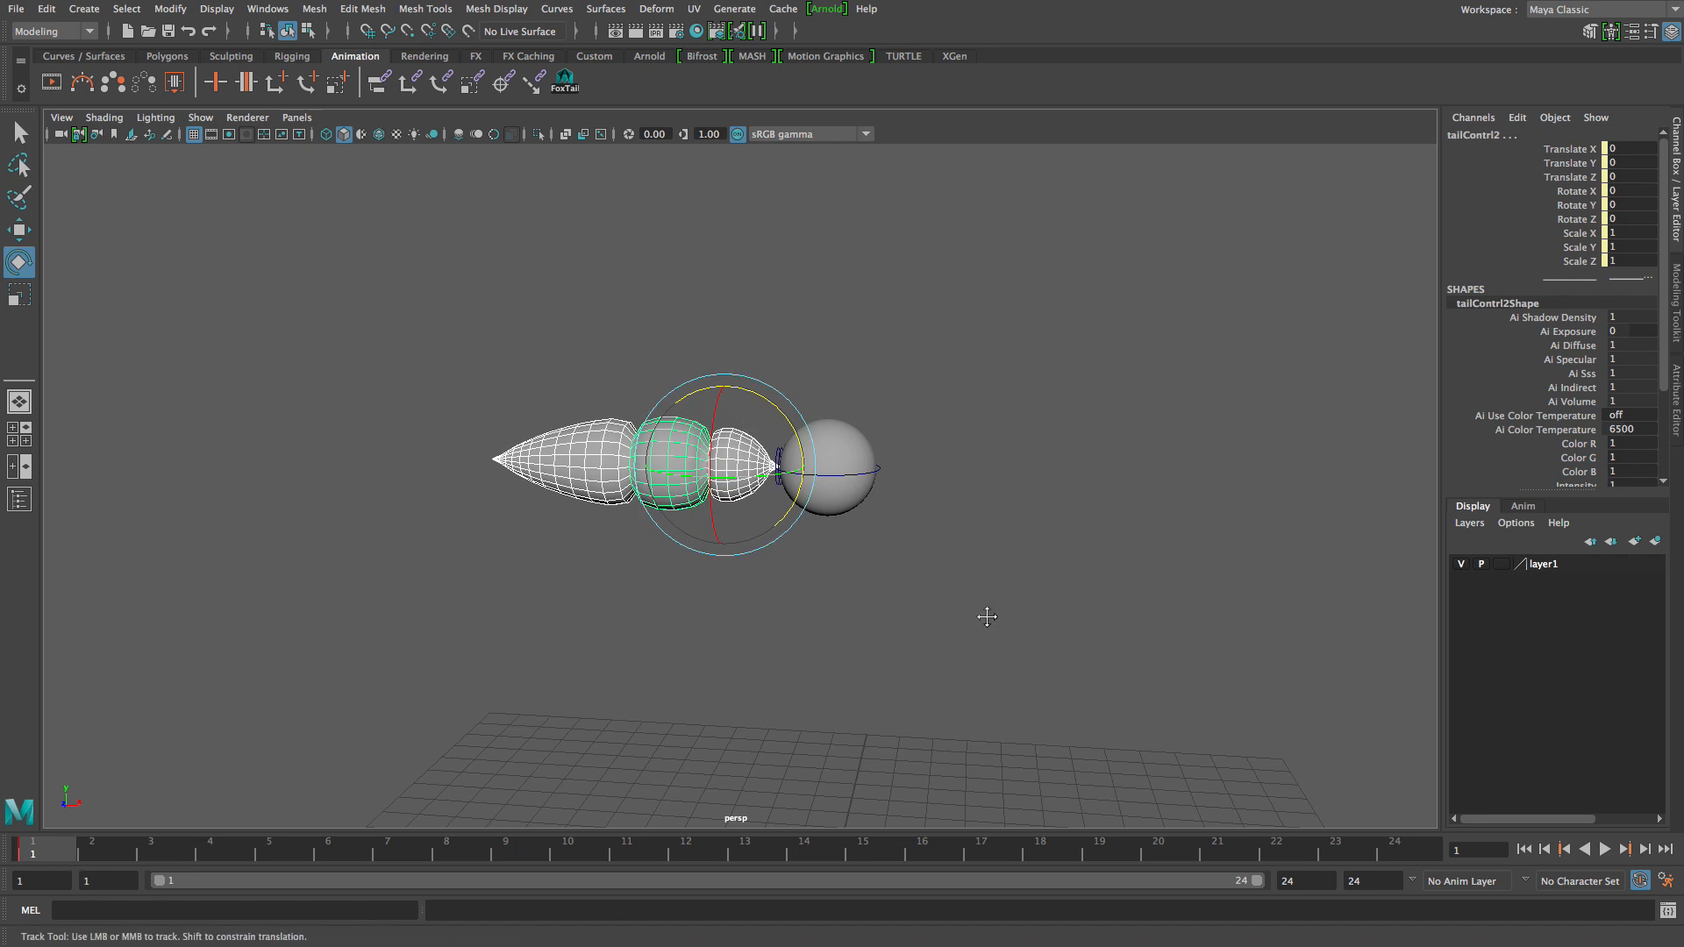
pyautogui.keyDown('alt'); pyautogui.moveTo(991, 623); pyautogui.dragTo(854, 413); pyautogui.keyUp('alt')
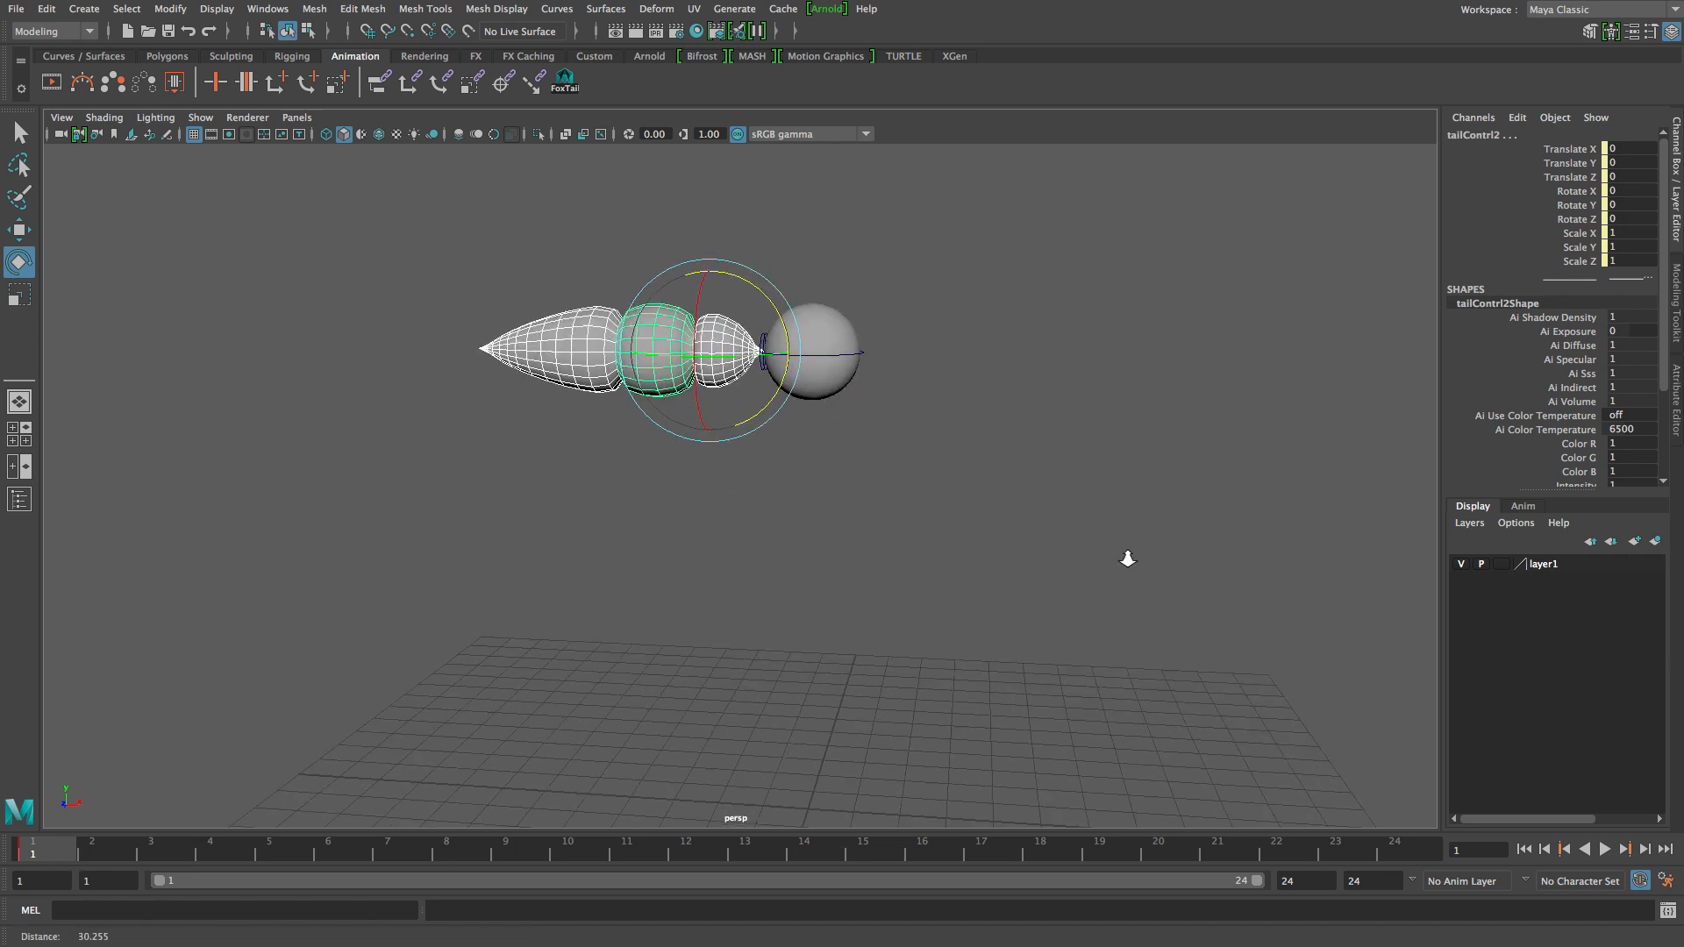
pyautogui.keyDown('alt'); pyautogui.moveTo(1128, 560); pyautogui.dragTo(933, 532, button='right'); pyautogui.keyUp('alt')
pyautogui.moveTo(769, 327); pyautogui.dragTo(788, 368)
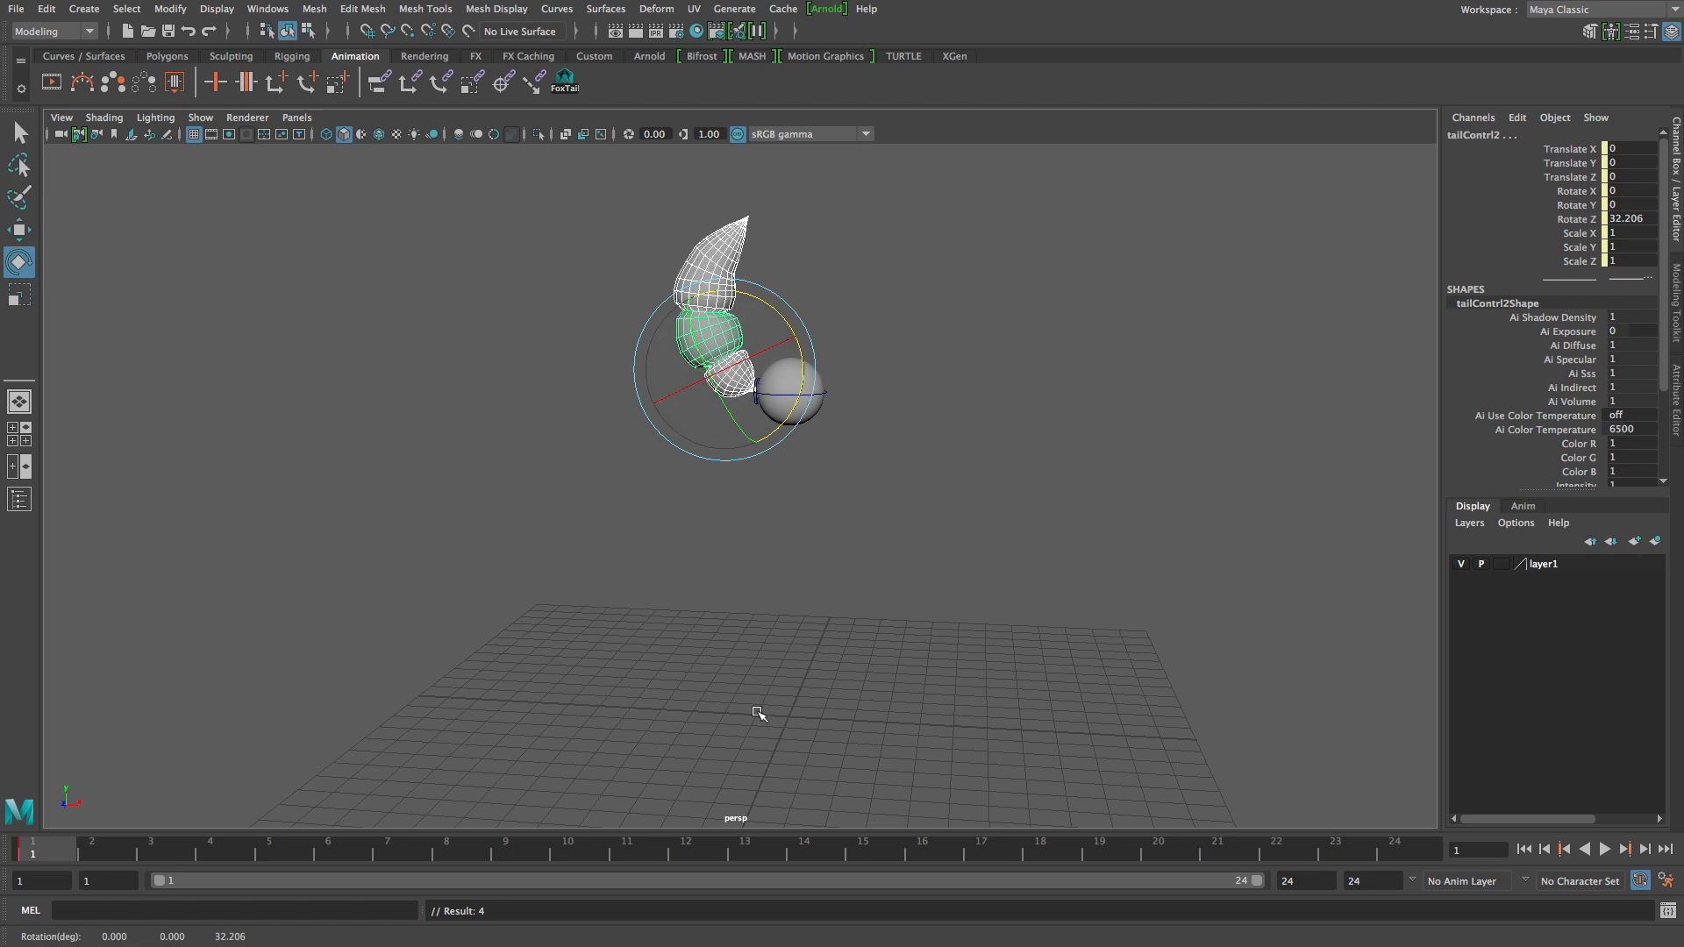
pyautogui.moveTo(789, 327); pyautogui.dragTo(704, 318)
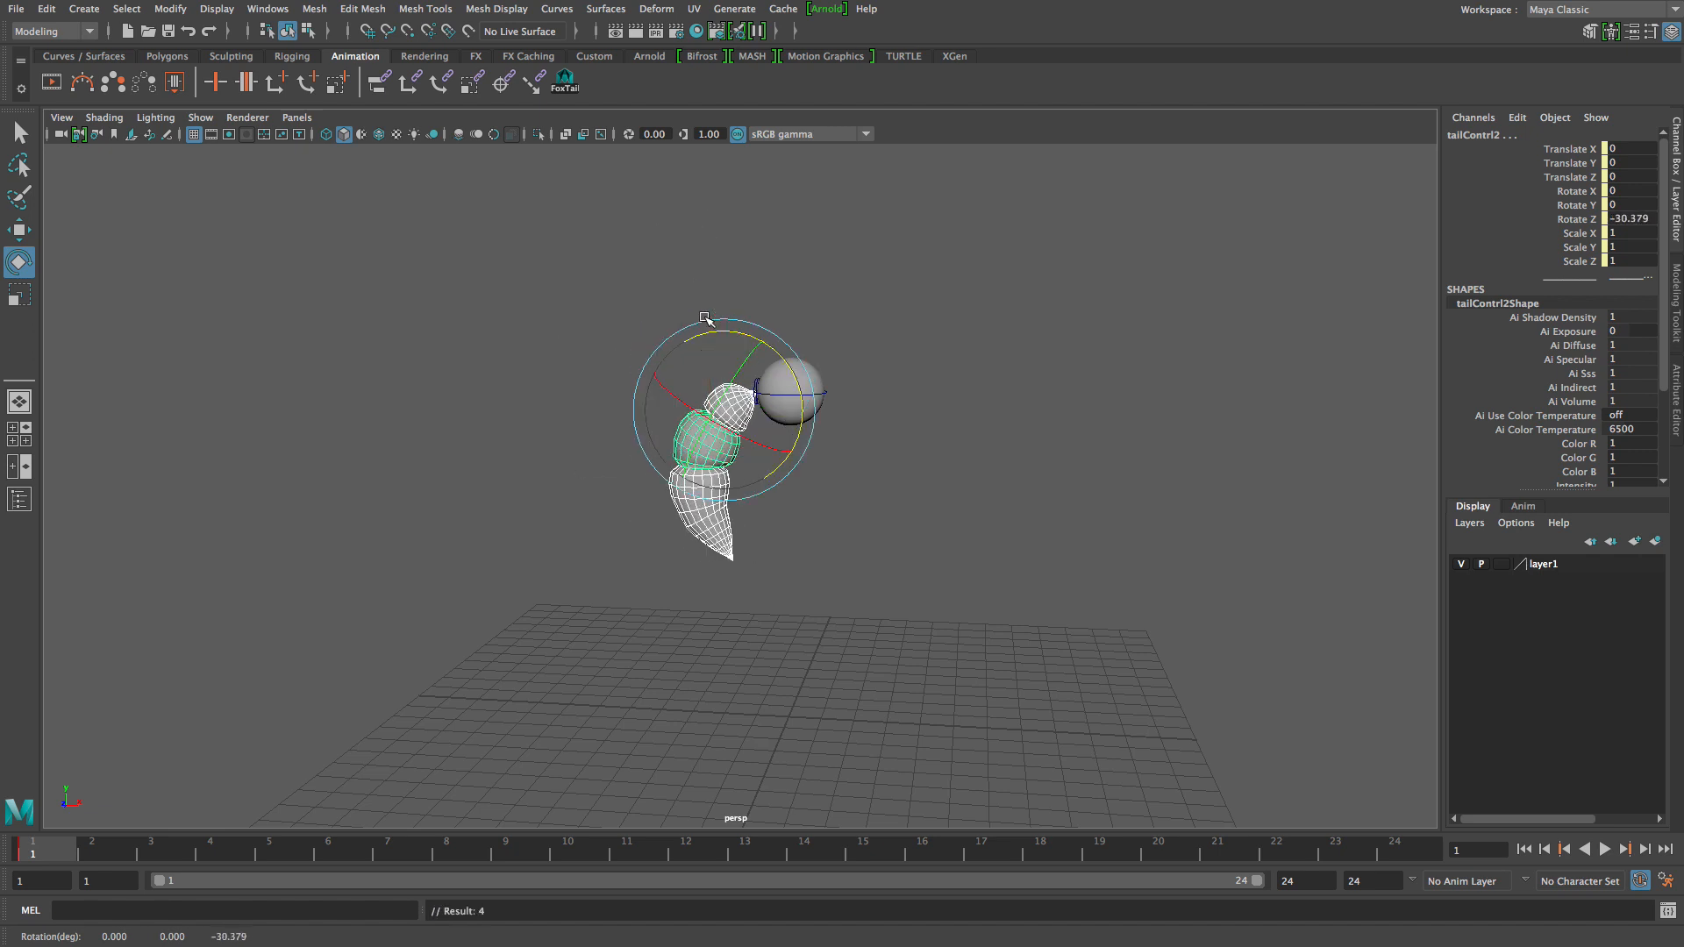
pyautogui.hotkey('alt', 'v')
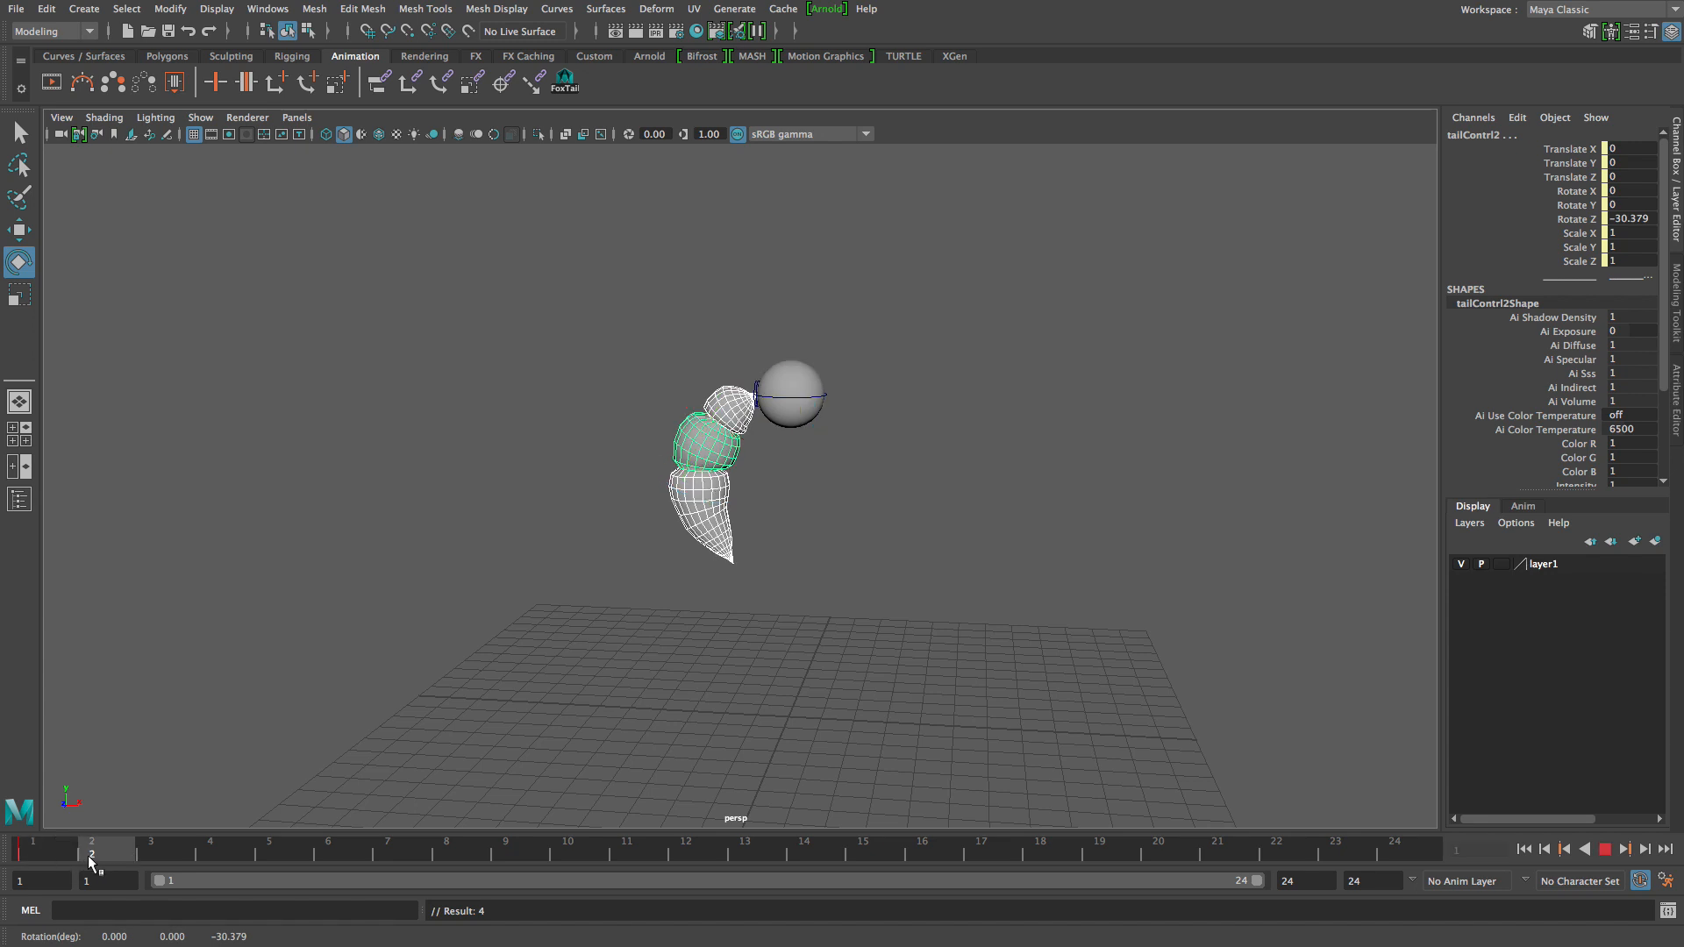
# At frame 12, rotate the tail controls upward to about 32 degrees in Z and play back the swing.
pyautogui.click(691, 855)
pyautogui.moveTo(729, 629); pyautogui.dragTo(795, 702)
pyautogui.hotkey('alt', 'v')
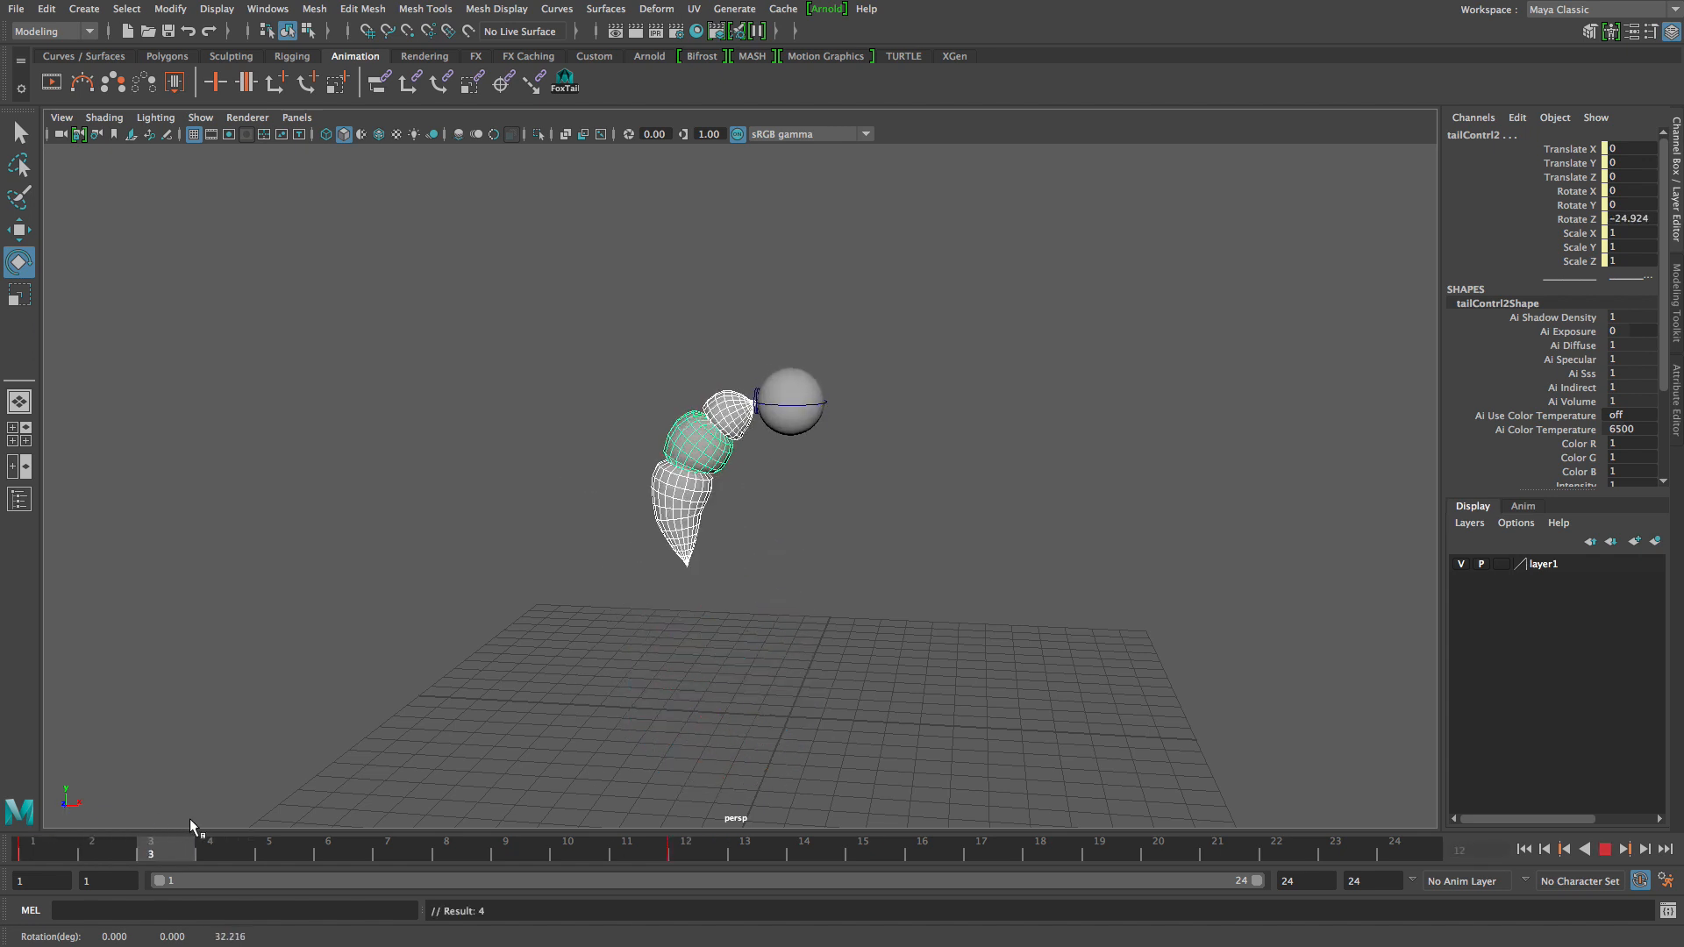
pyautogui.moveTo(276, 840); pyautogui.dragTo(35, 855)
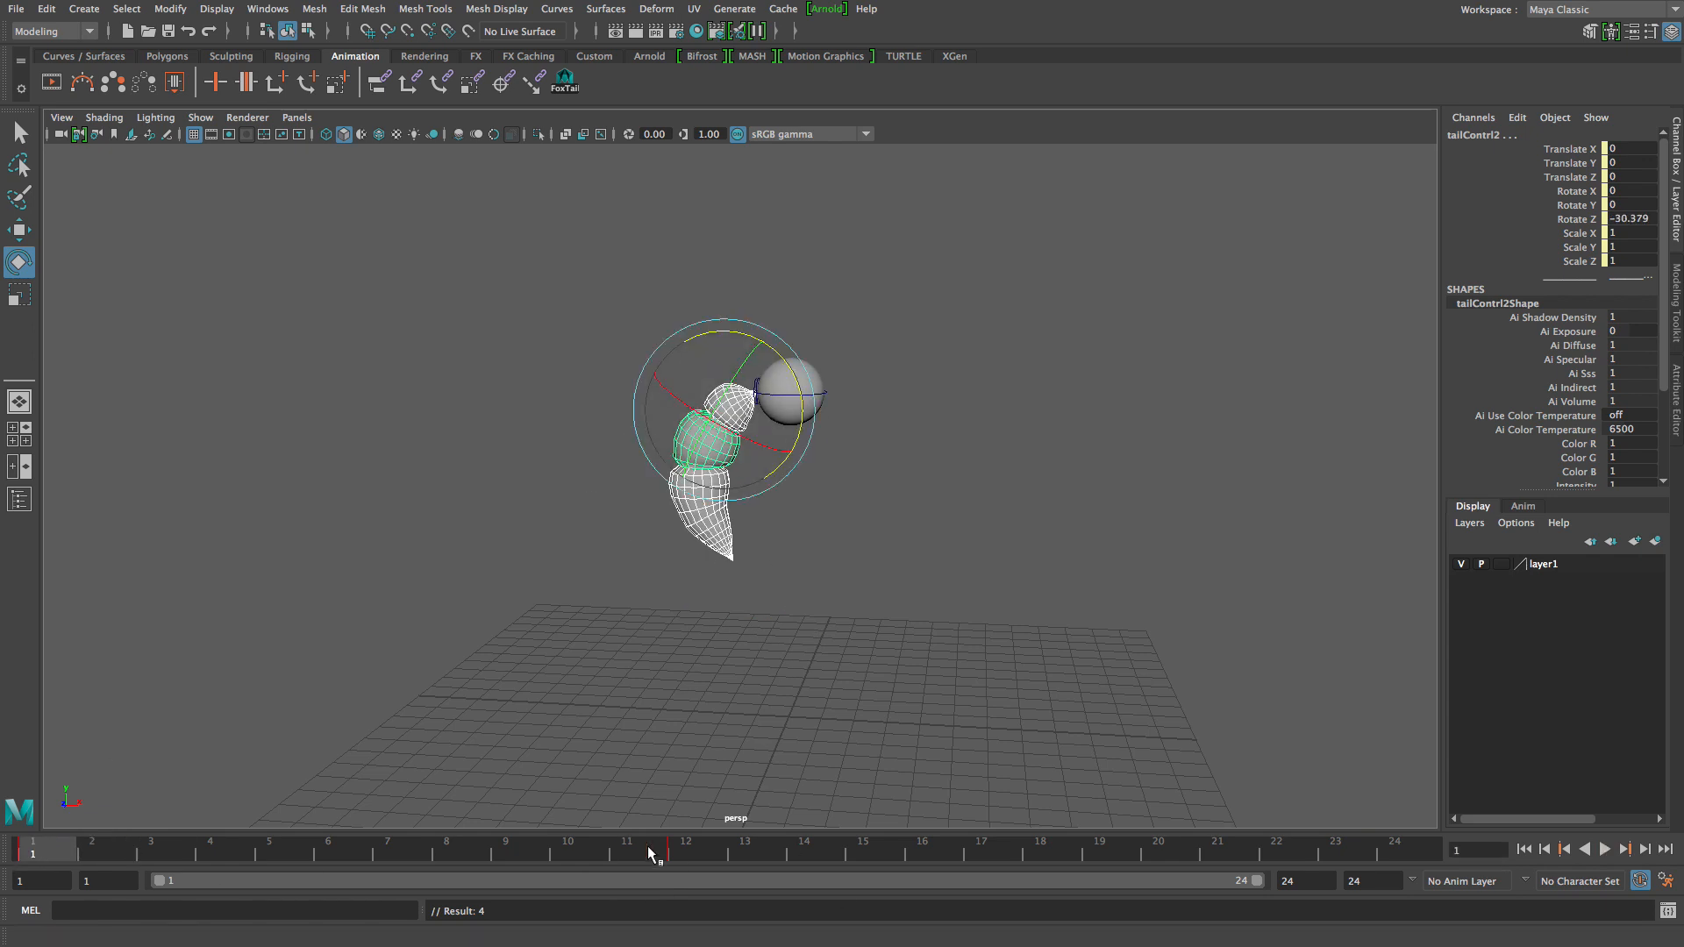
pyautogui.click(689, 858)
# Set Rotate Z of the tail controls to exactly -30 at frame 1.
pyautogui.moveTo(689, 858); pyautogui.dragTo(7, 864)
pyautogui.doubleClick(1642, 219)
pyautogui.write('-30')
pyautogui.press('Return')
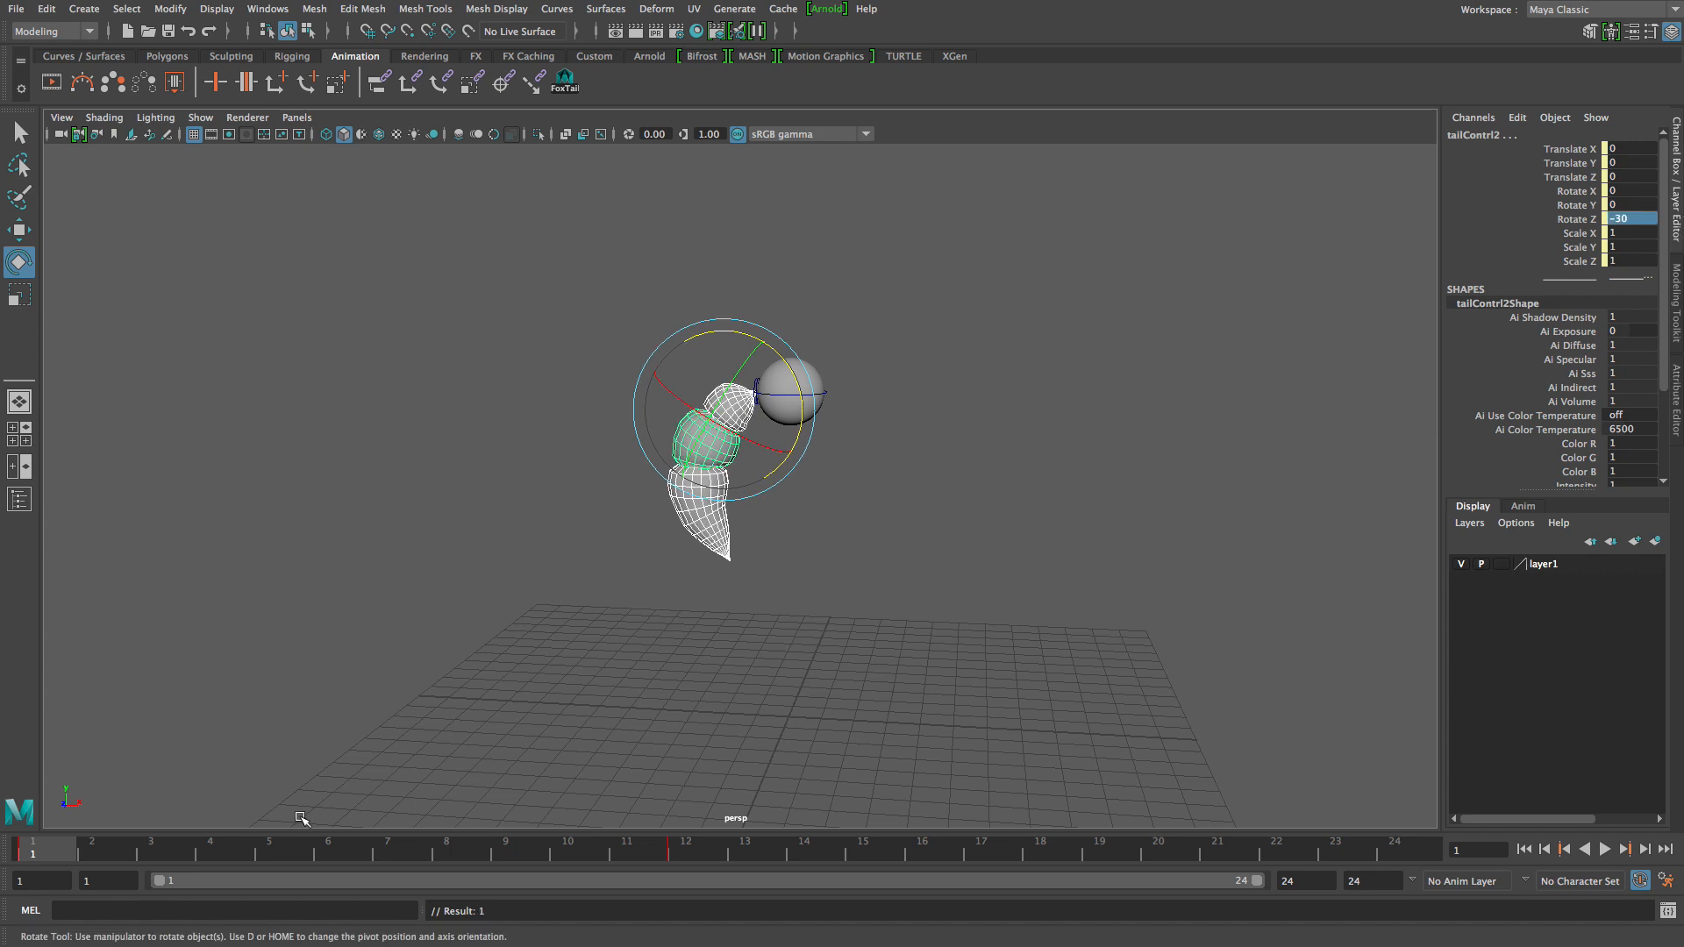
# Set Rotate Z of the tail controls to 30 at frame 12.
pyautogui.click(681, 855)
pyautogui.doubleClick(1652, 216)
pyautogui.write('30')
pyautogui.press('Return')
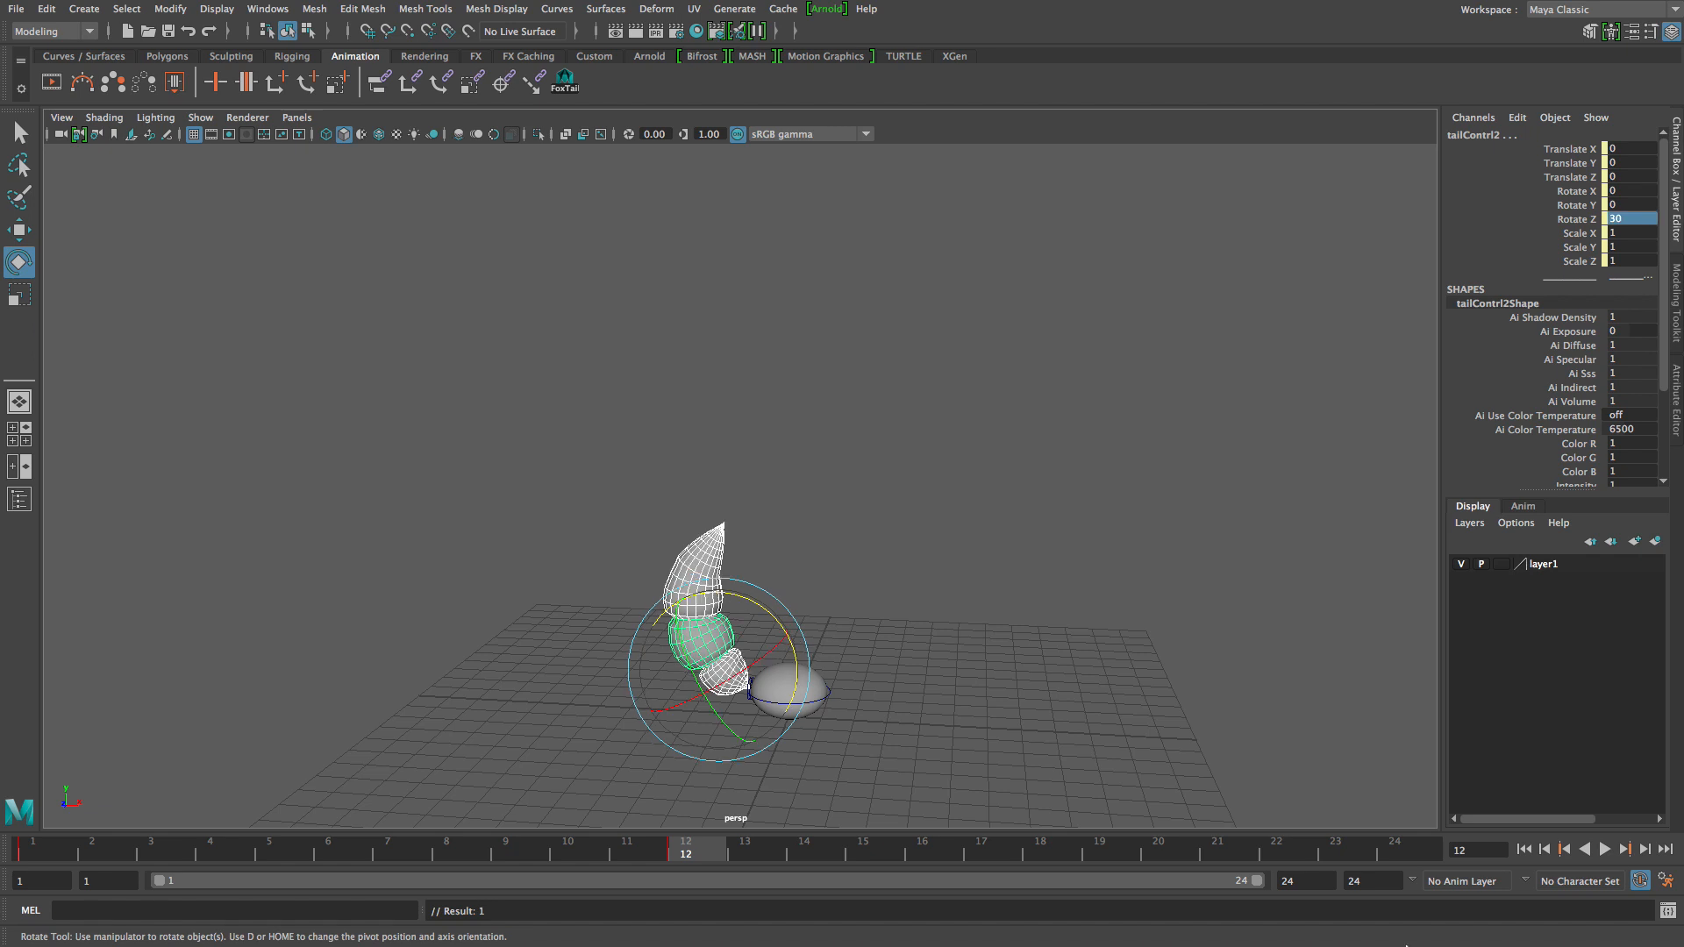
# Set Rotate Z of the tail controls to -30 at frame 24 to close the loop.
pyautogui.click(1394, 846)
pyautogui.doubleClick(1619, 220)
pyautogui.write('-30')
pyautogui.press('Return')
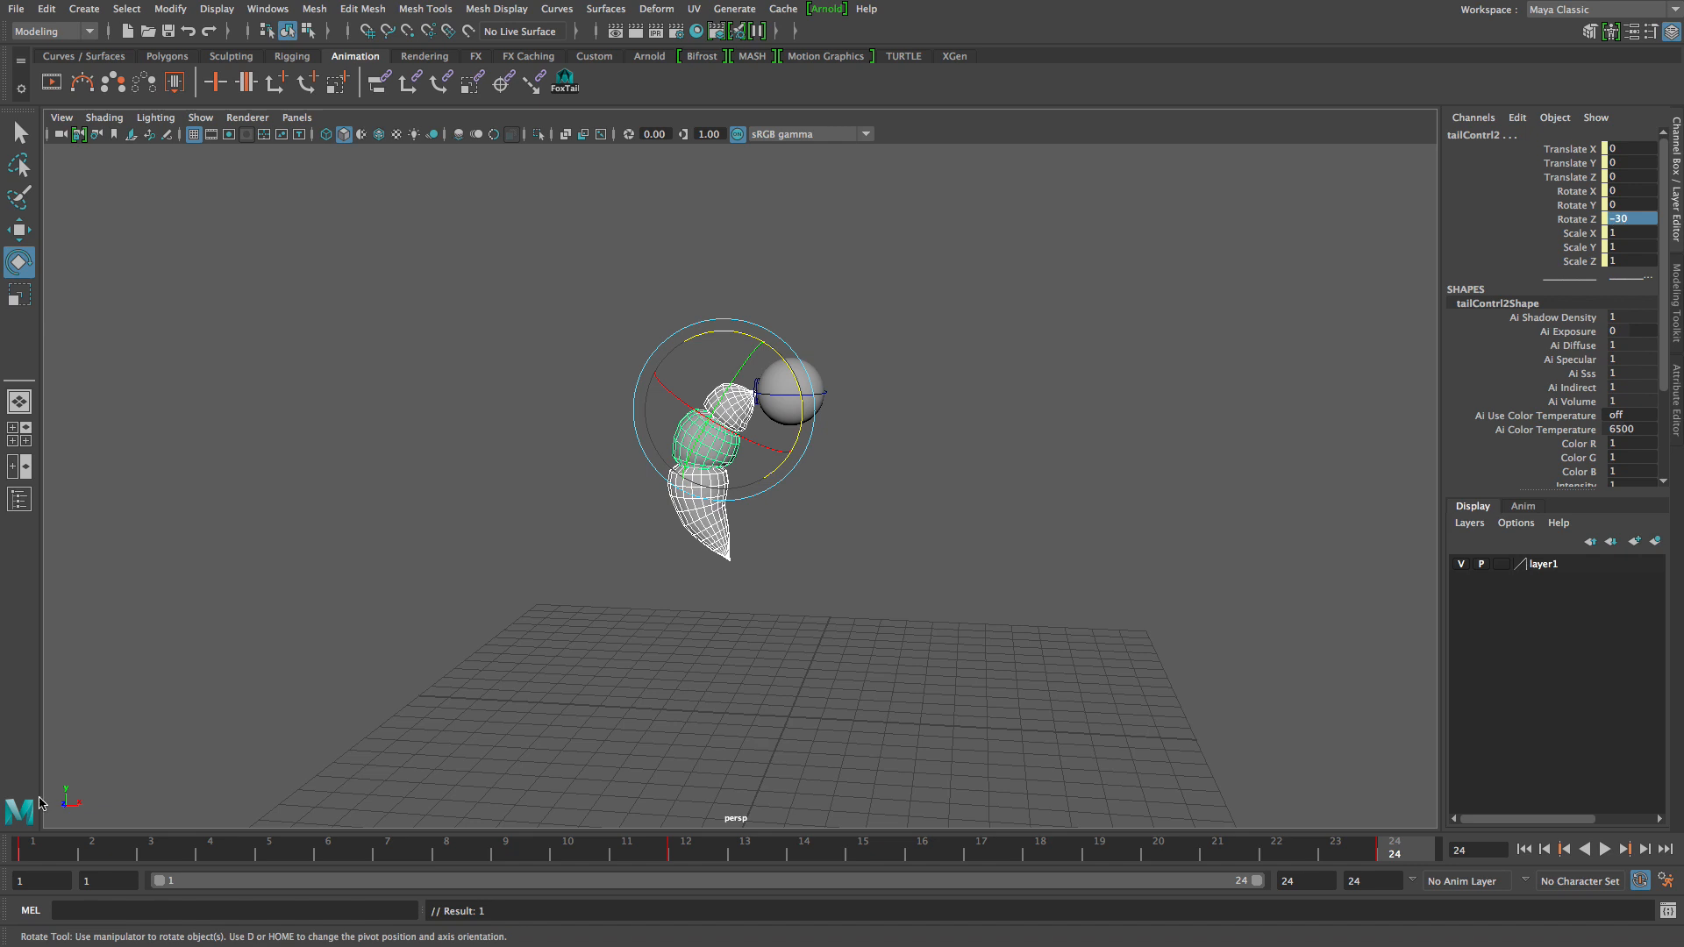
# Scrub through the timeline and play the animation to review the tail's swing against the bounce.
pyautogui.moveTo(31, 849); pyautogui.dragTo(1242, 852)
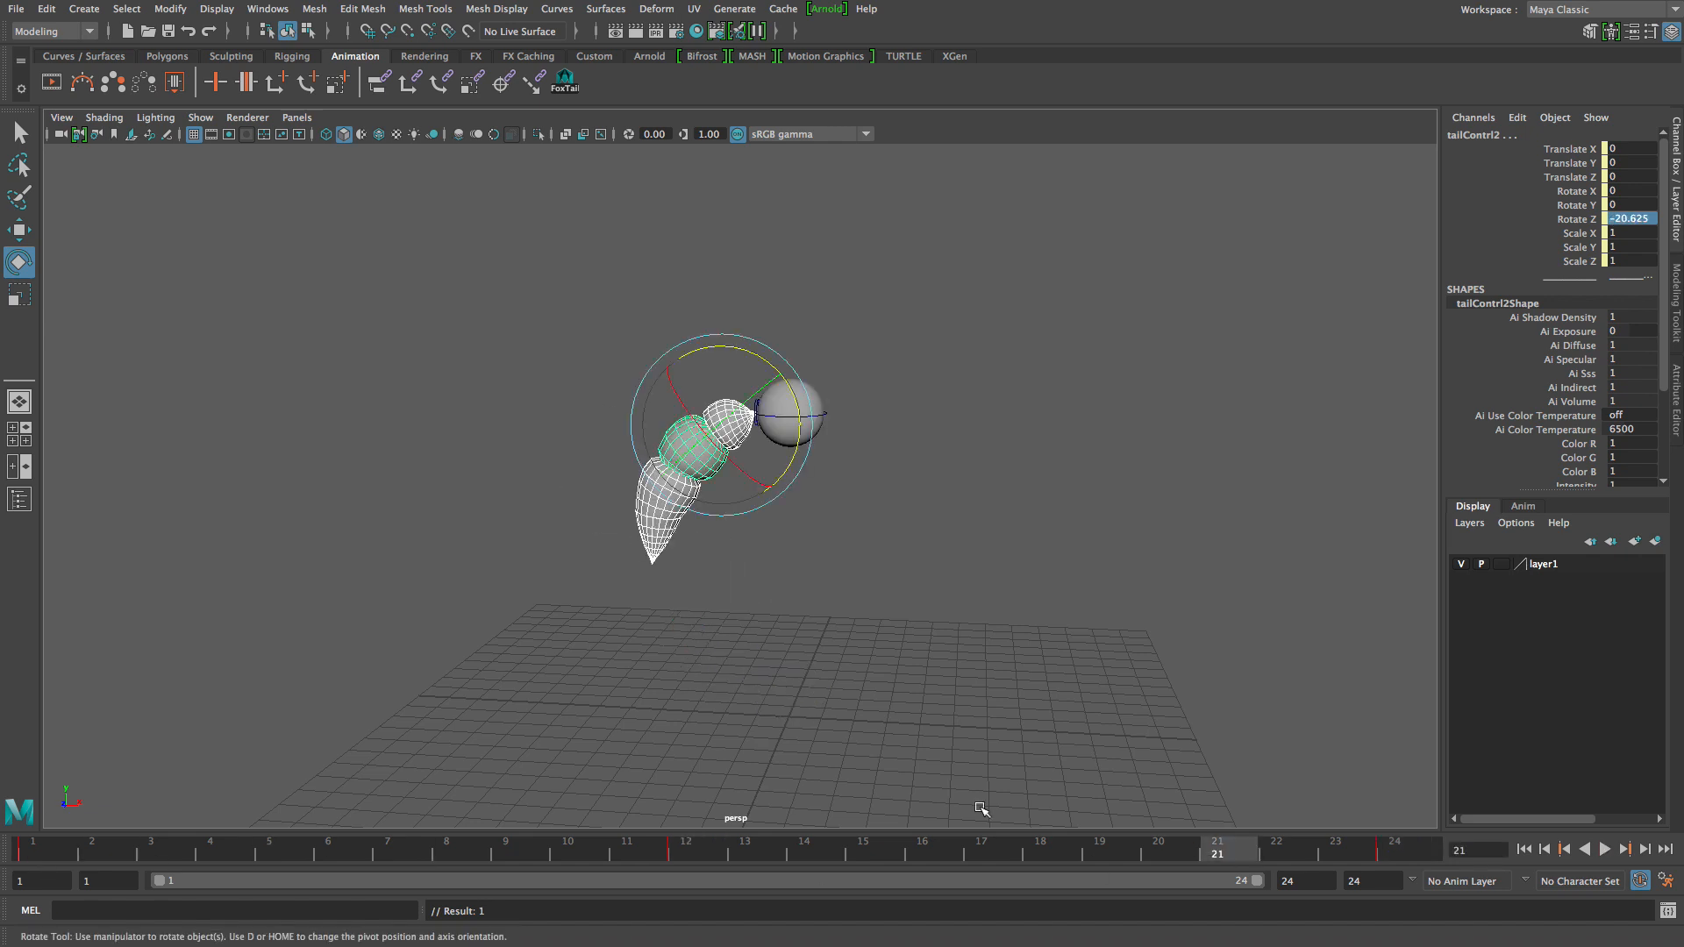
pyautogui.click(1605, 849)
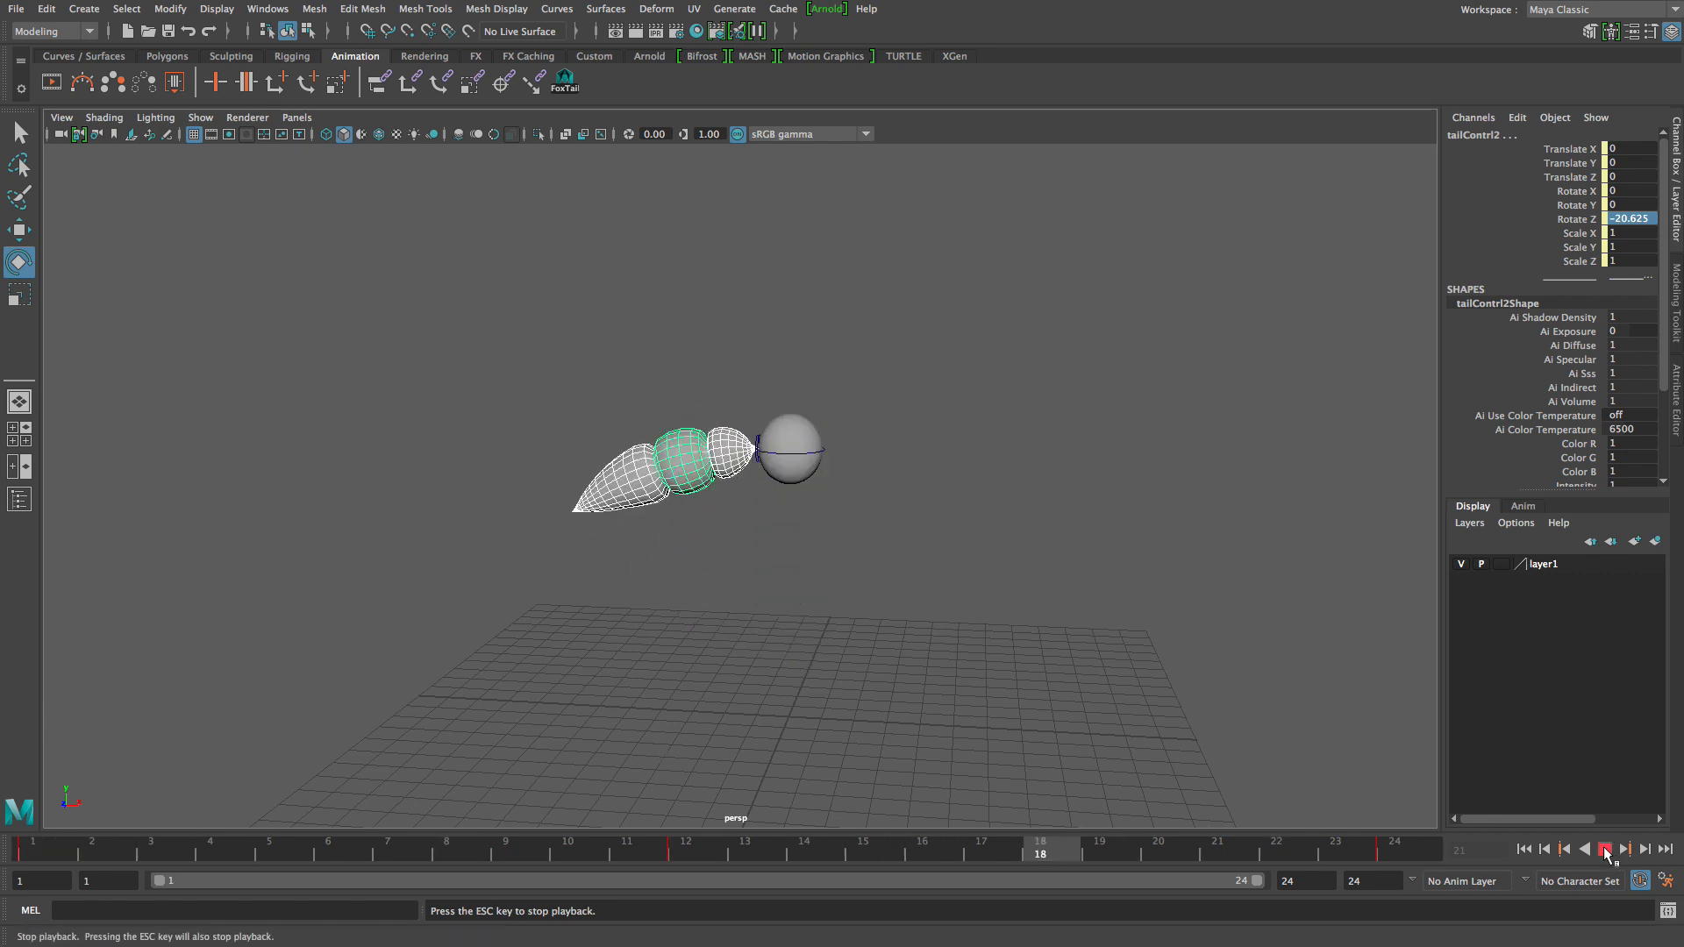
pyautogui.click(1606, 851)
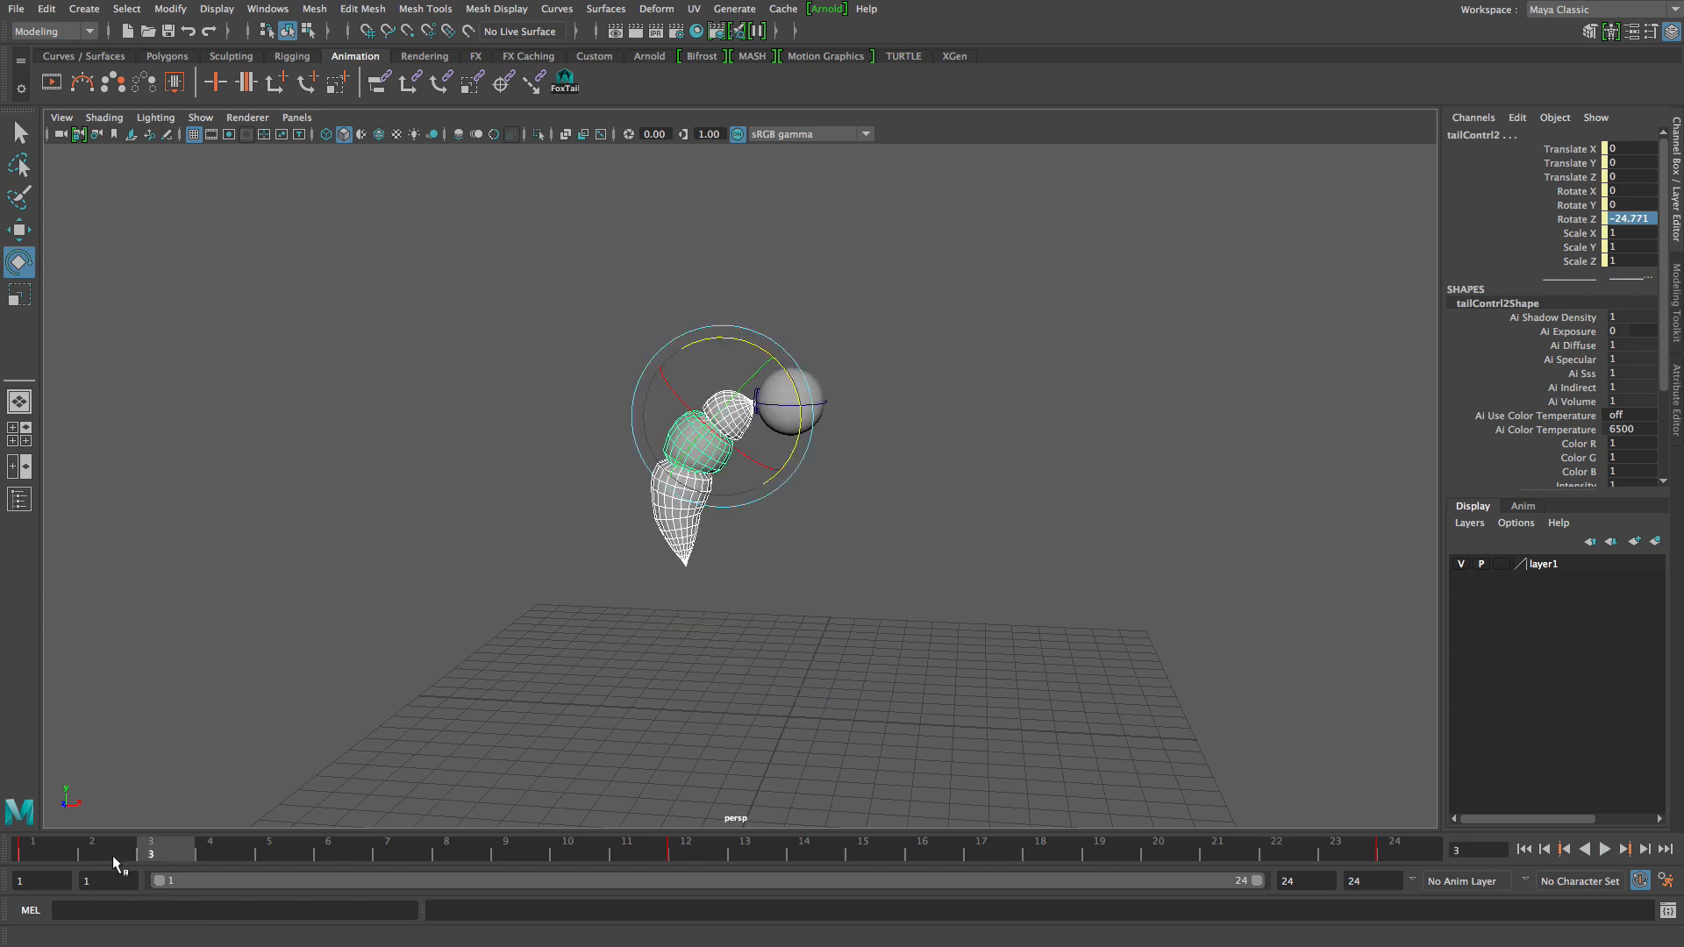
pyautogui.moveTo(153, 854); pyautogui.dragTo(388, 875)
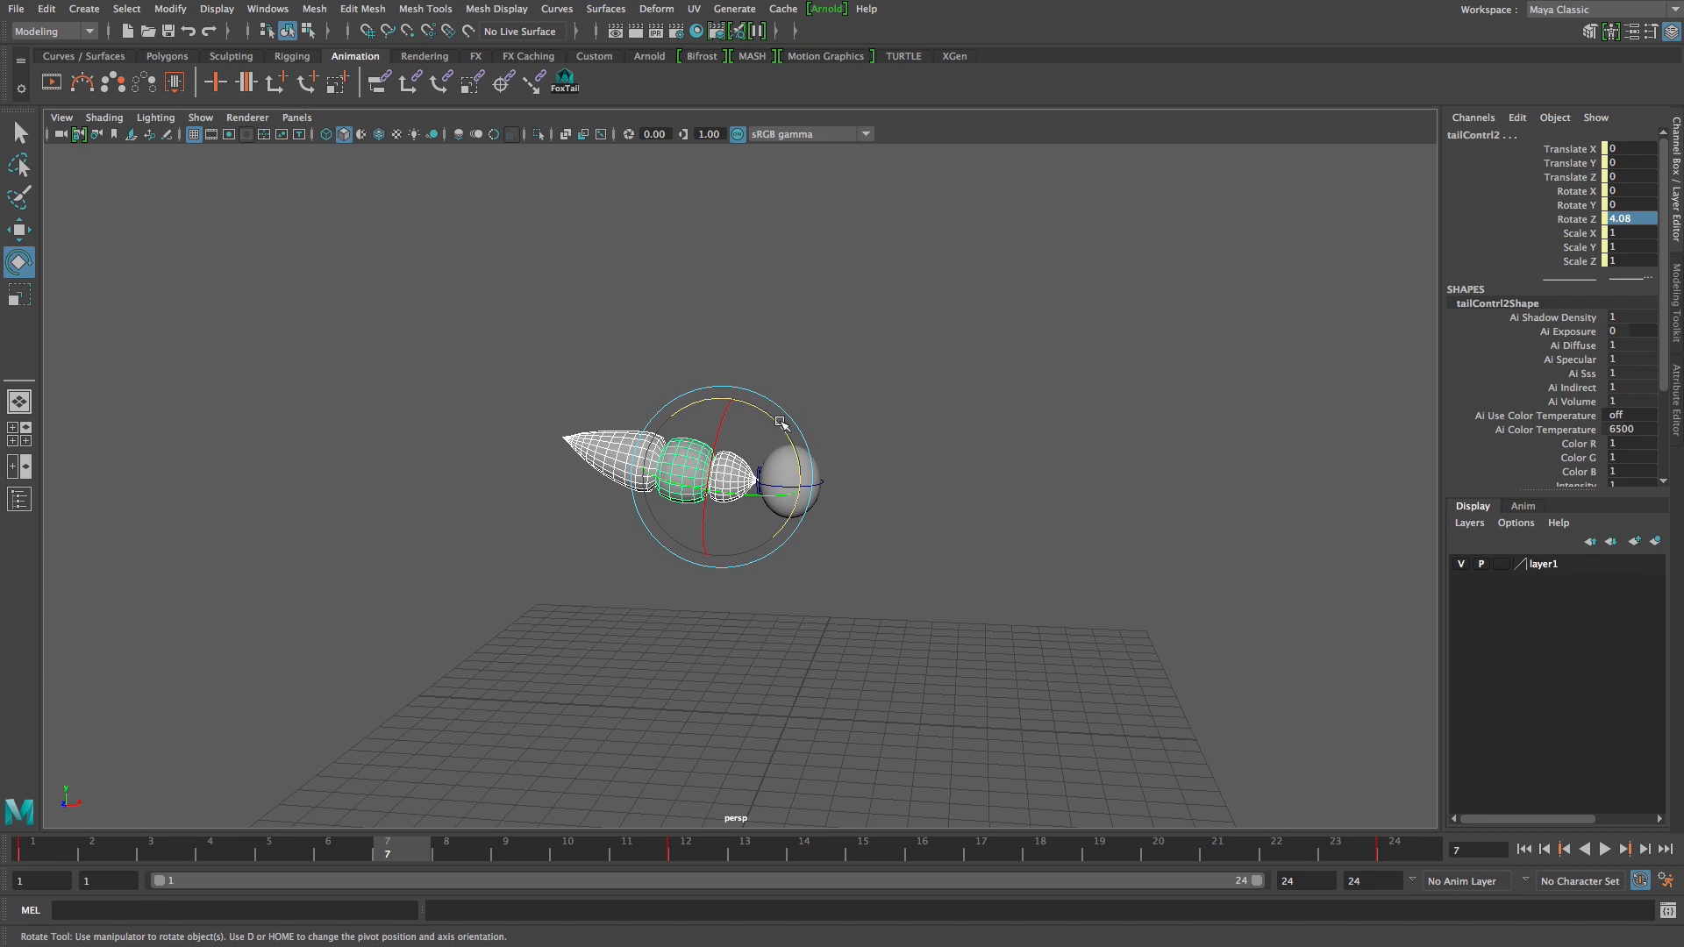
# Try rotating all the tail controls together at frame 7, undoing each rotation.
pyautogui.moveTo(779, 422); pyautogui.dragTo(761, 414)
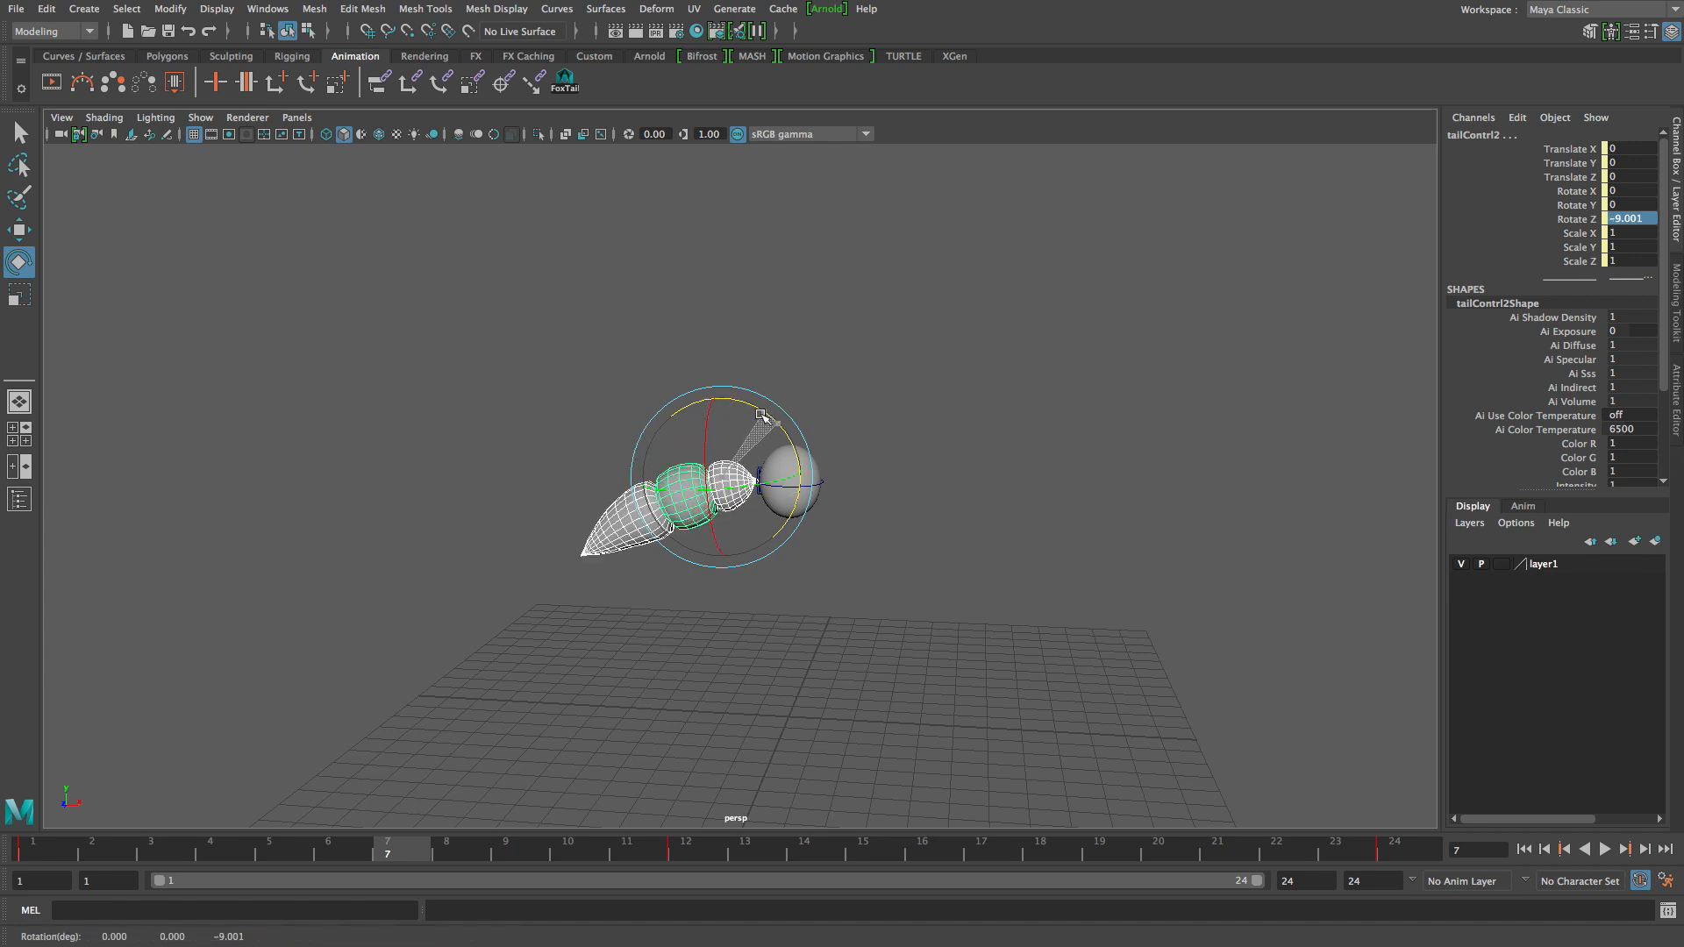
pyautogui.hotkey('ctrl', 'z')
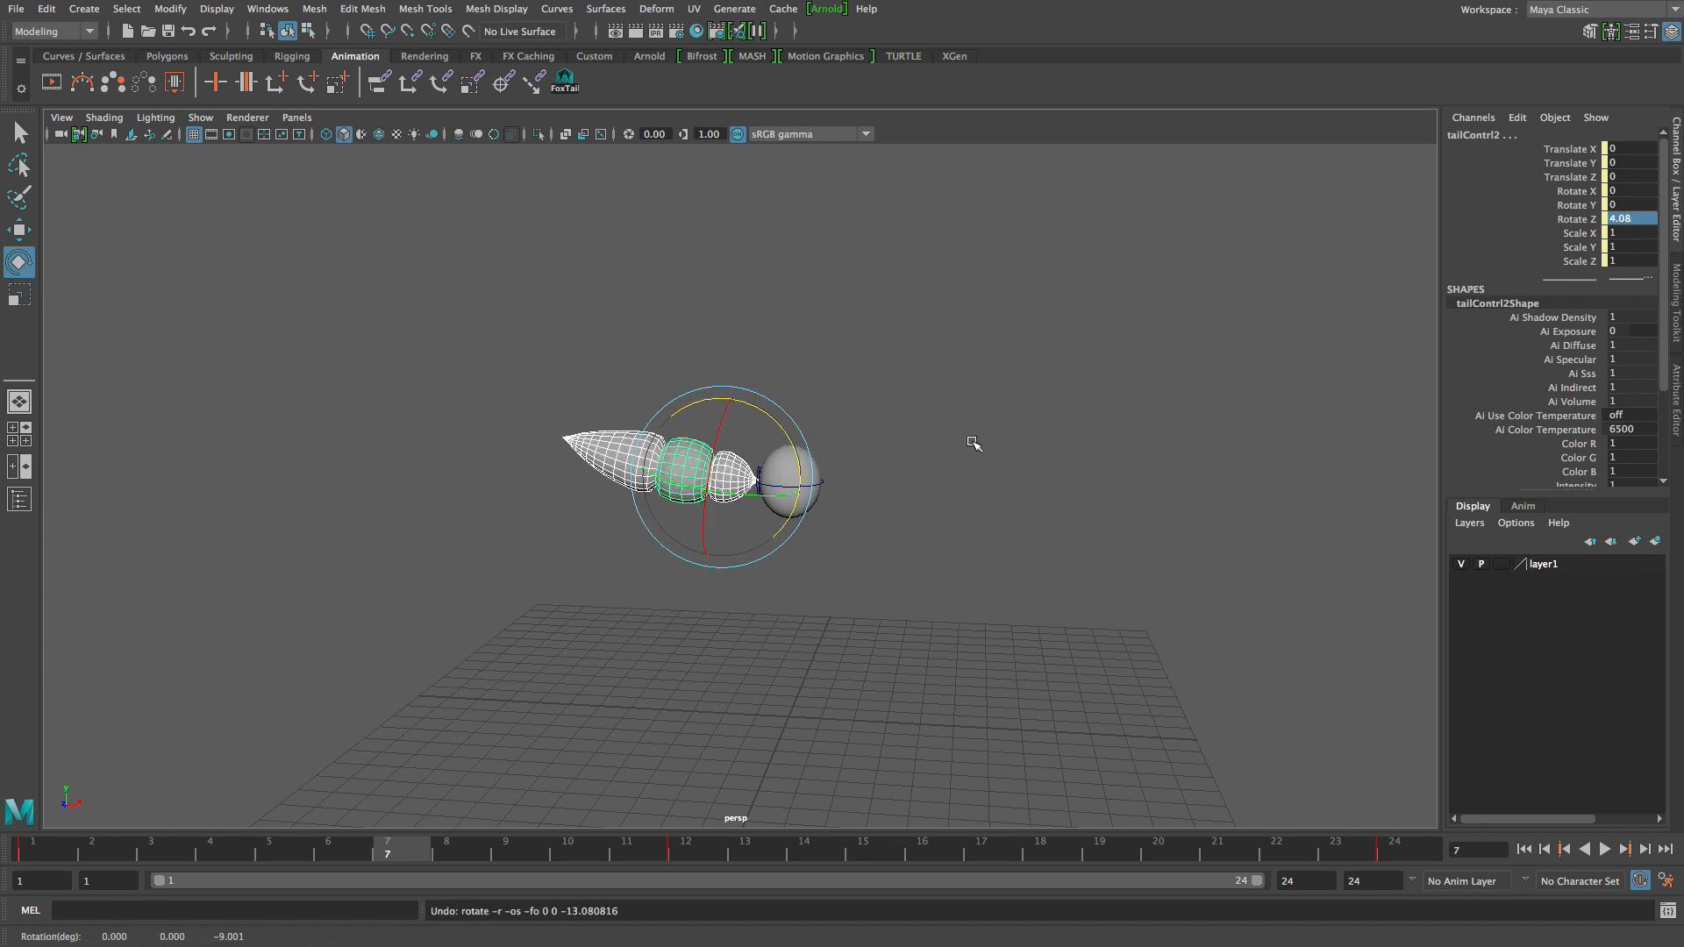
pyautogui.click(973, 444)
pyautogui.keyDown('alt'); pyautogui.moveTo(821, 504); pyautogui.dragTo(1015, 613, button='right'); pyautogui.keyUp('alt')
pyautogui.keyDown('alt'); pyautogui.moveTo(659, 480); pyautogui.dragTo(680, 492, button='middle'); pyautogui.keyUp('alt')
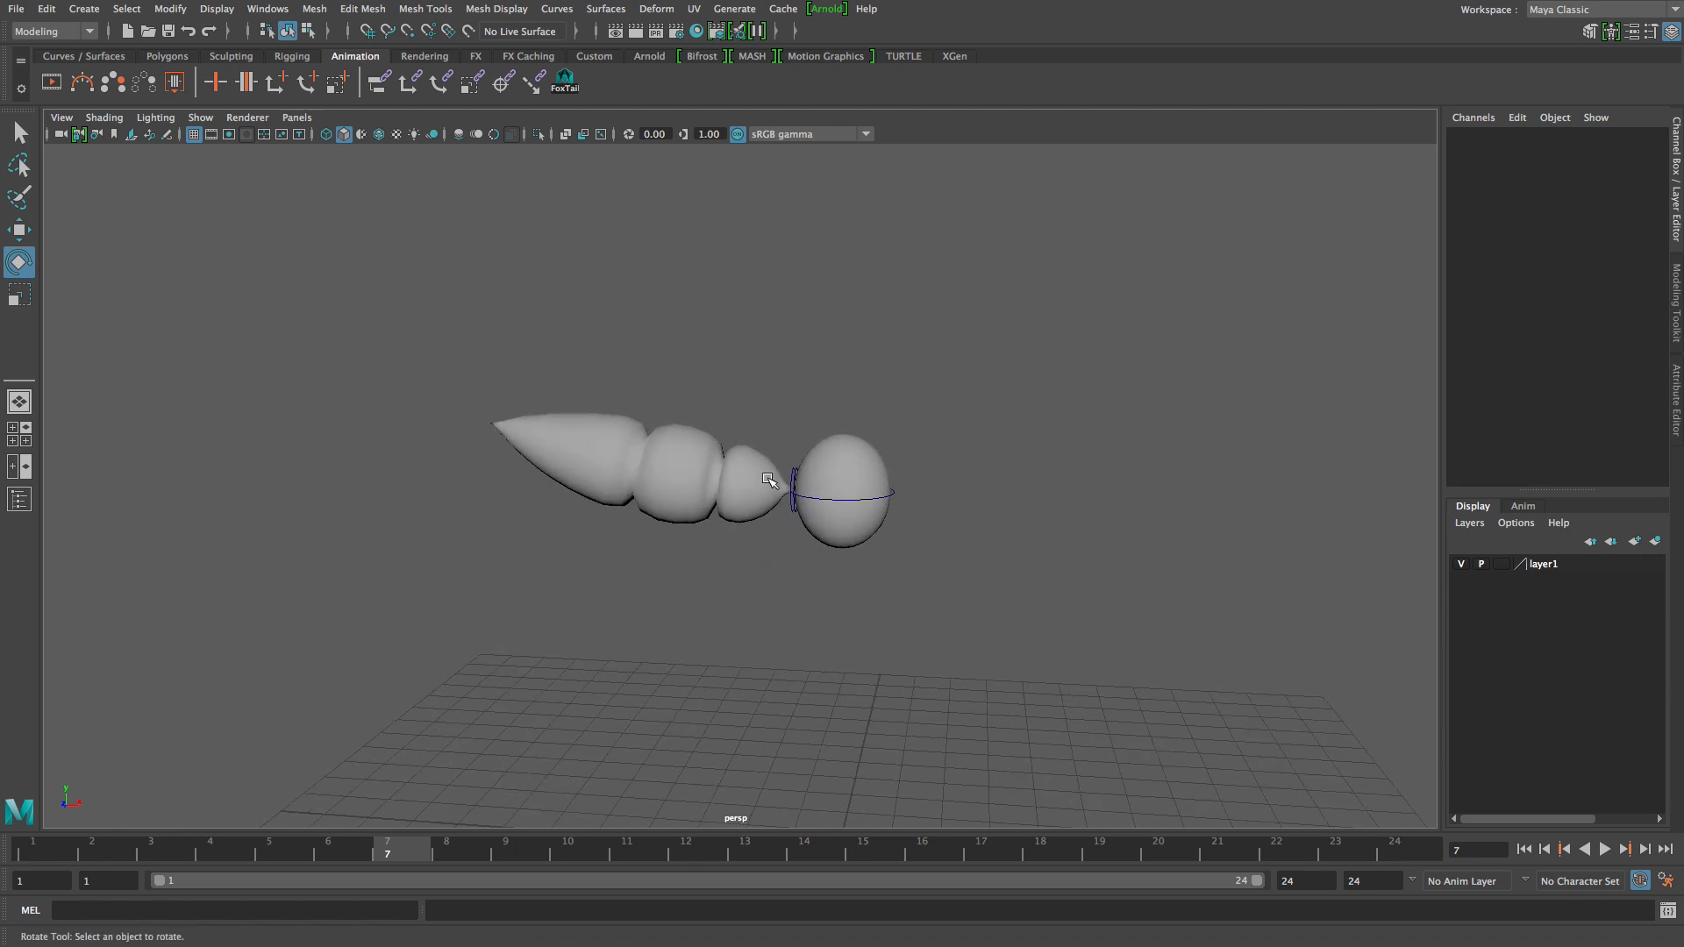
pyautogui.click(564, 82)
pyautogui.moveTo(760, 456); pyautogui.dragTo(511, 252)
pyautogui.hotkey('ctrl', 'z')
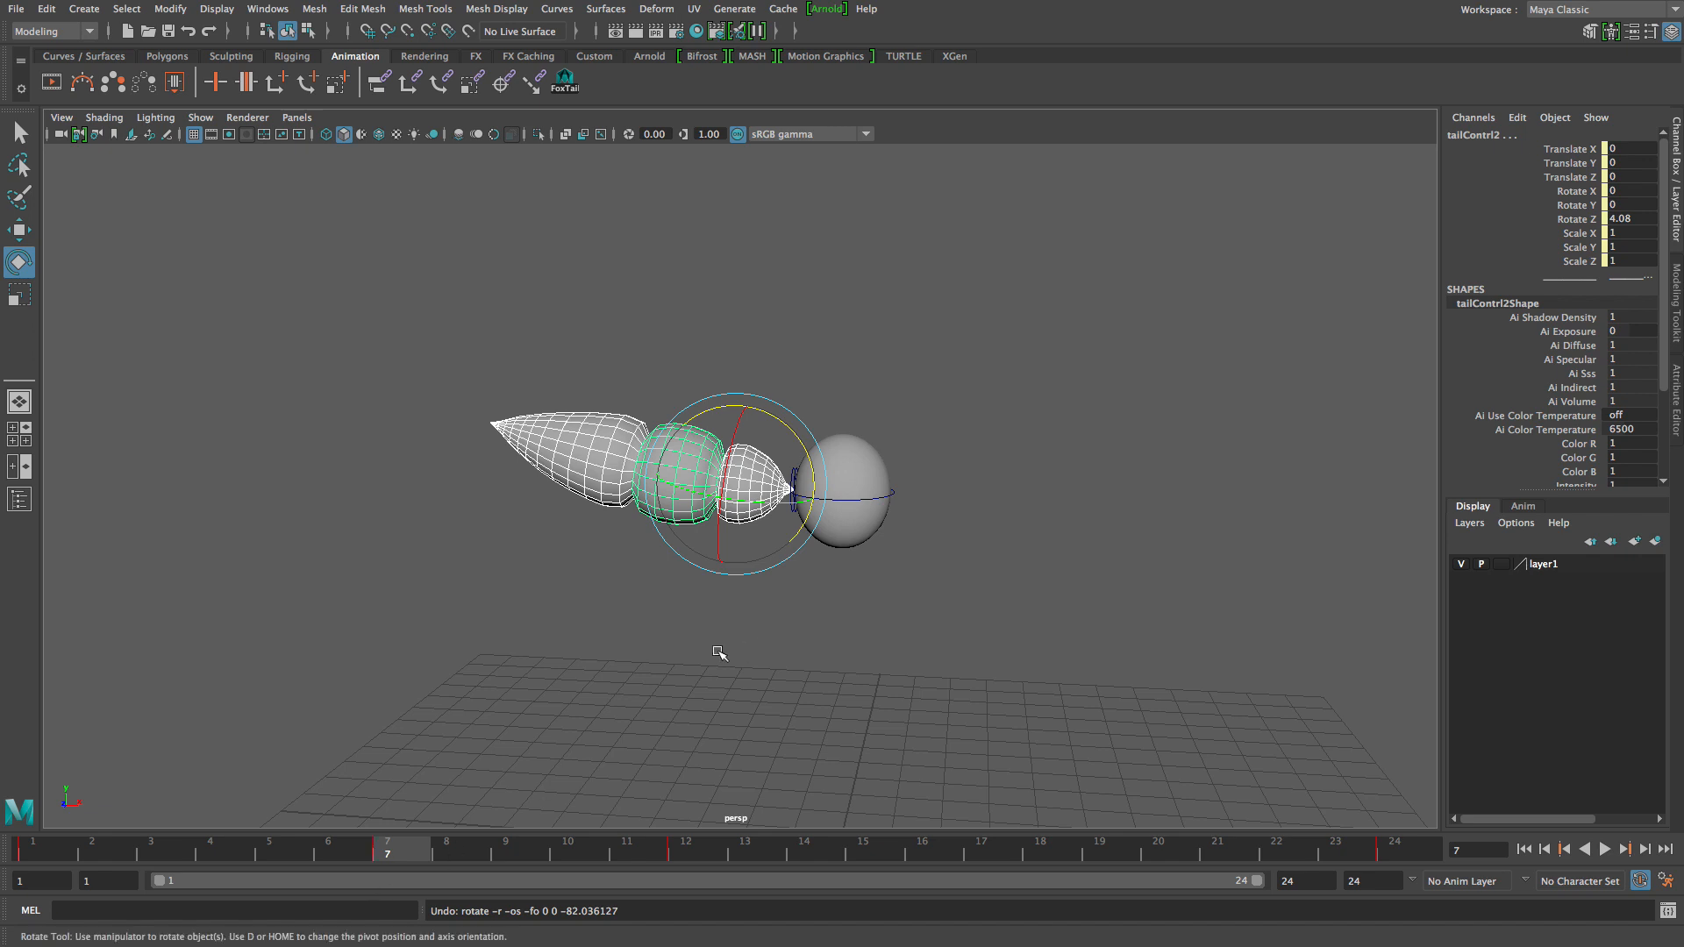
# Rotate only the base tail segment upward at frame 7, so the whole tail tilts up from the ball.
pyautogui.click(782, 647)
pyautogui.click(770, 487)
pyautogui.moveTo(844, 460); pyautogui.dragTo(867, 457)
pyautogui.click(956, 486)
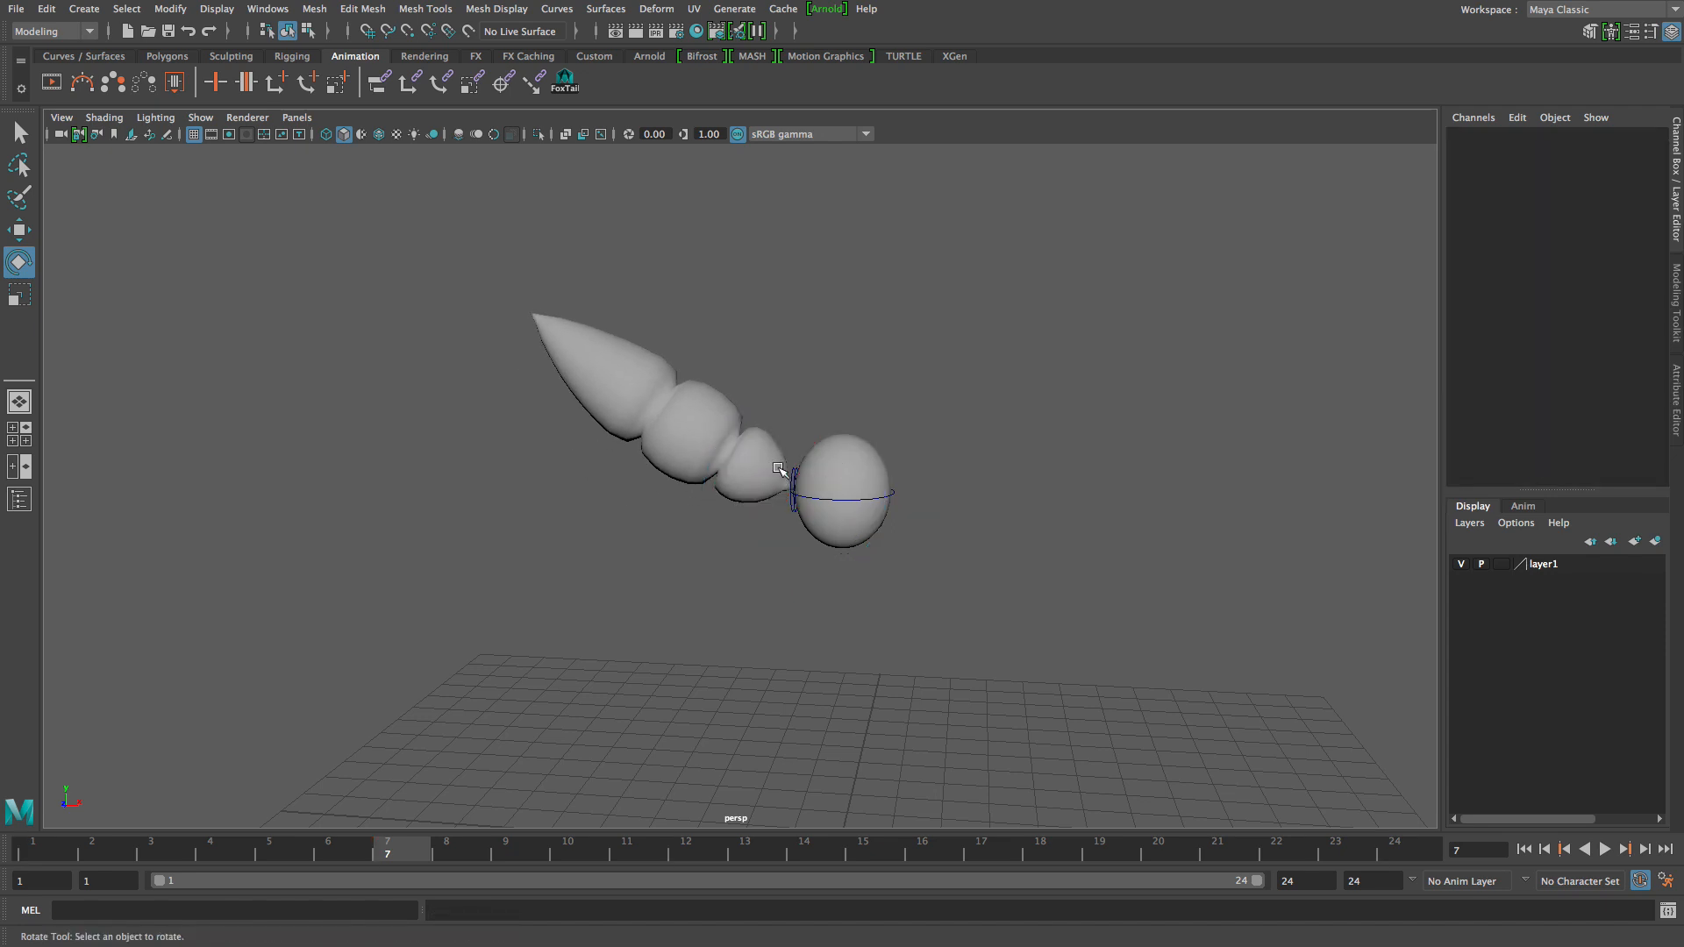
# Bend the outer tail segments downward at frame 7, with the tip at -50.03 in Rotate Z, and scrub to check the pose.
pyautogui.click(721, 423)
pyautogui.moveTo(735, 393); pyautogui.dragTo(537, 414)
pyautogui.click(690, 342)
pyautogui.click(633, 399)
pyautogui.click(587, 319)
pyautogui.click(541, 462)
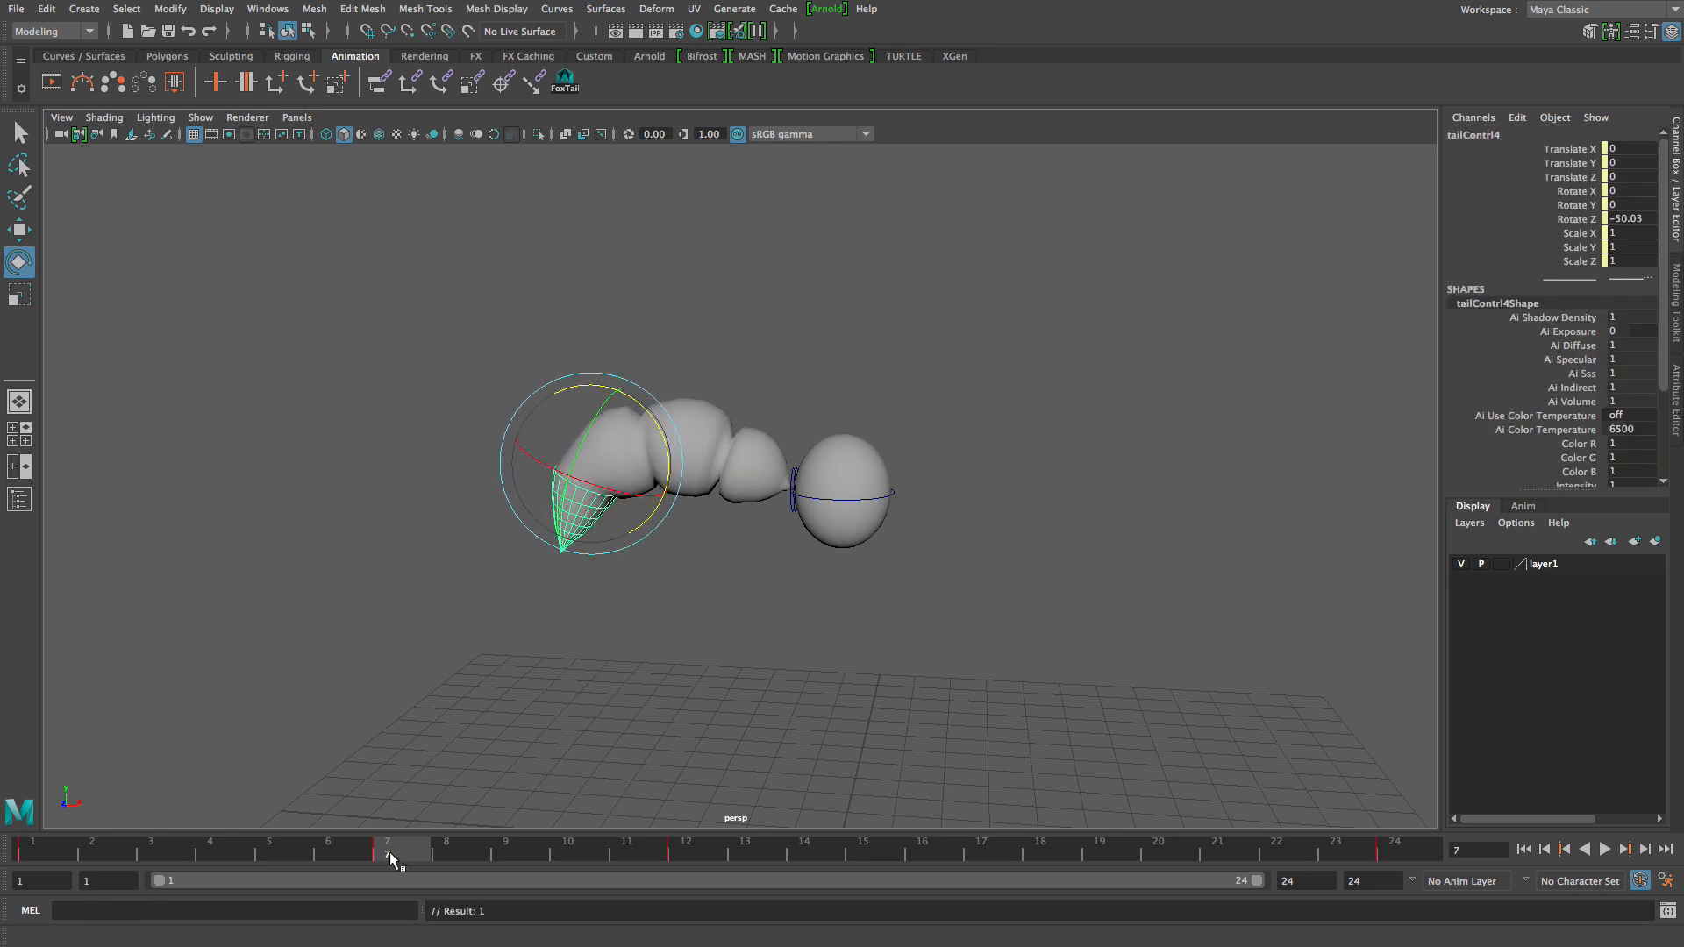
pyautogui.hotkey('alt', 'v')
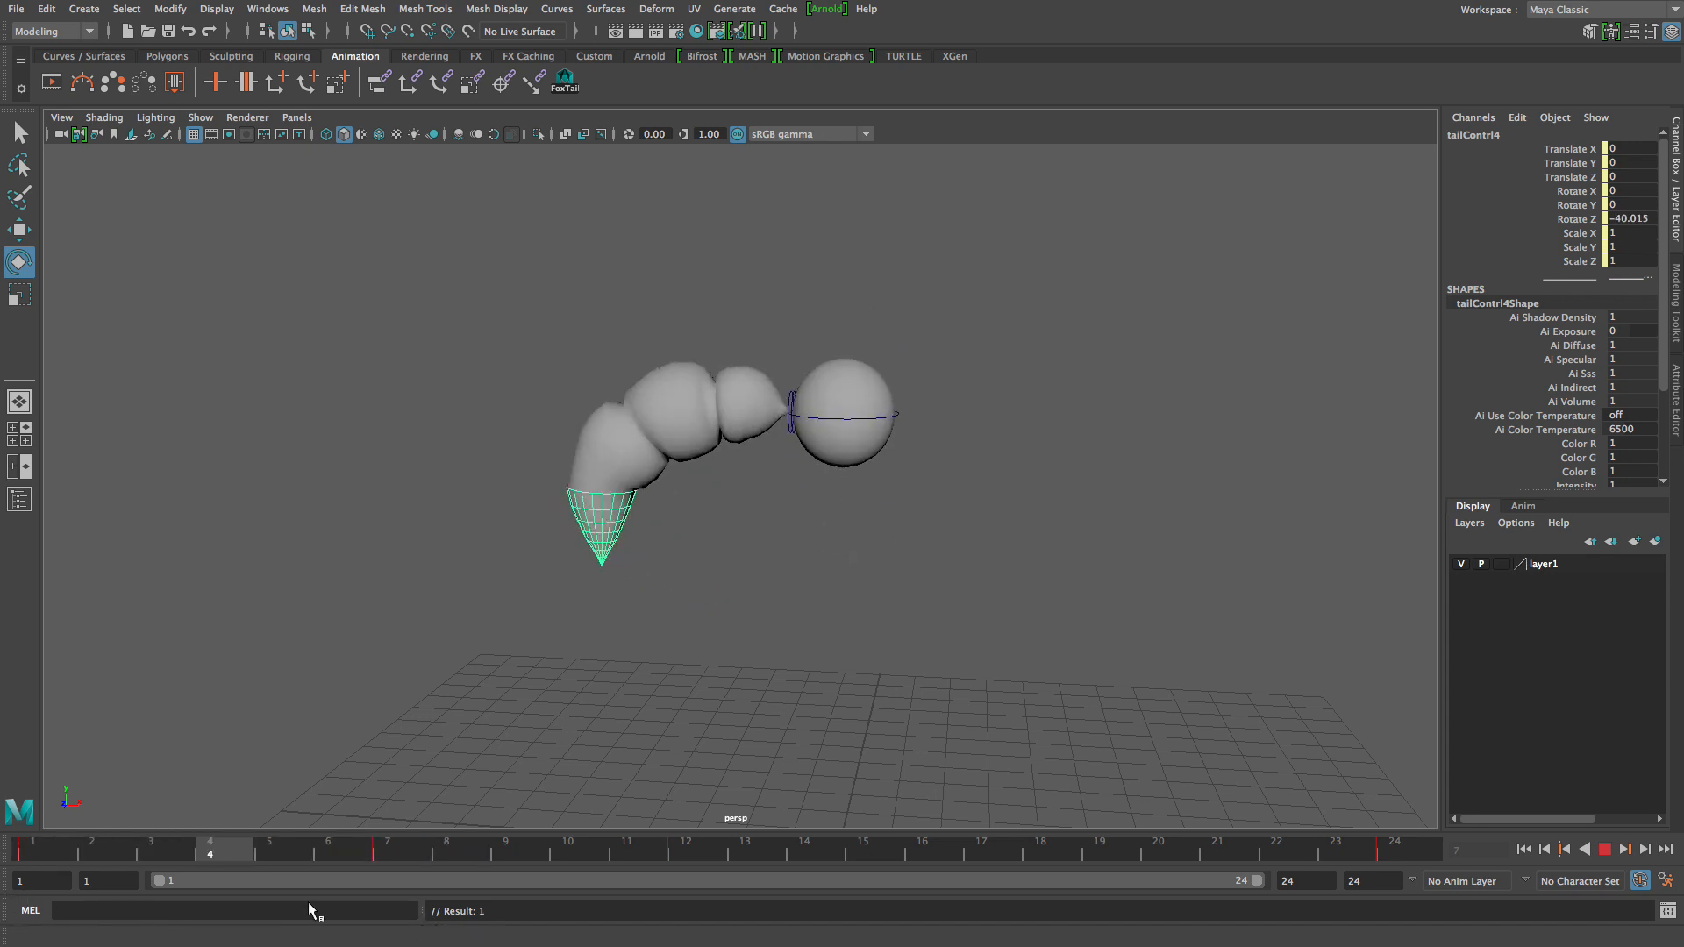
pyautogui.hotkey('alt', 'v')
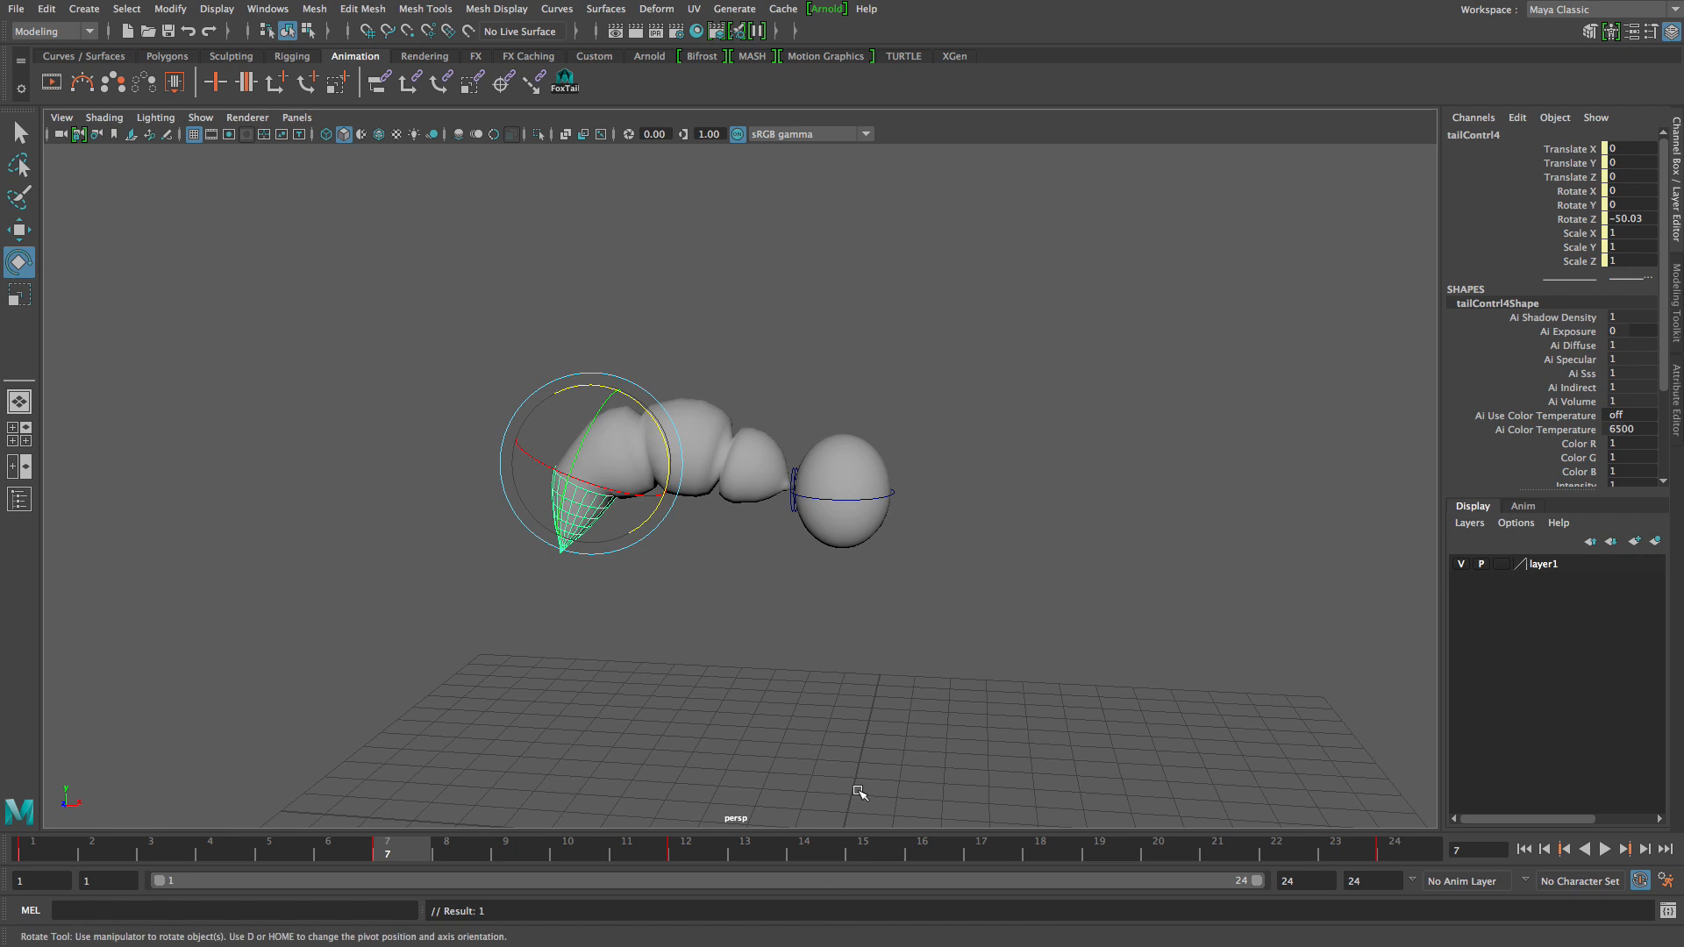
# Open the Grease Pencil tool for the perspective view and add a drawing frame at frame 7.
pyautogui.keyDown('alt'); pyautogui.moveTo(918, 724); pyautogui.dragTo(872, 676); pyautogui.keyUp('alt')
pyautogui.keyDown('alt'); pyautogui.moveTo(872, 676); pyautogui.dragTo(744, 710, button='right'); pyautogui.keyUp('alt')
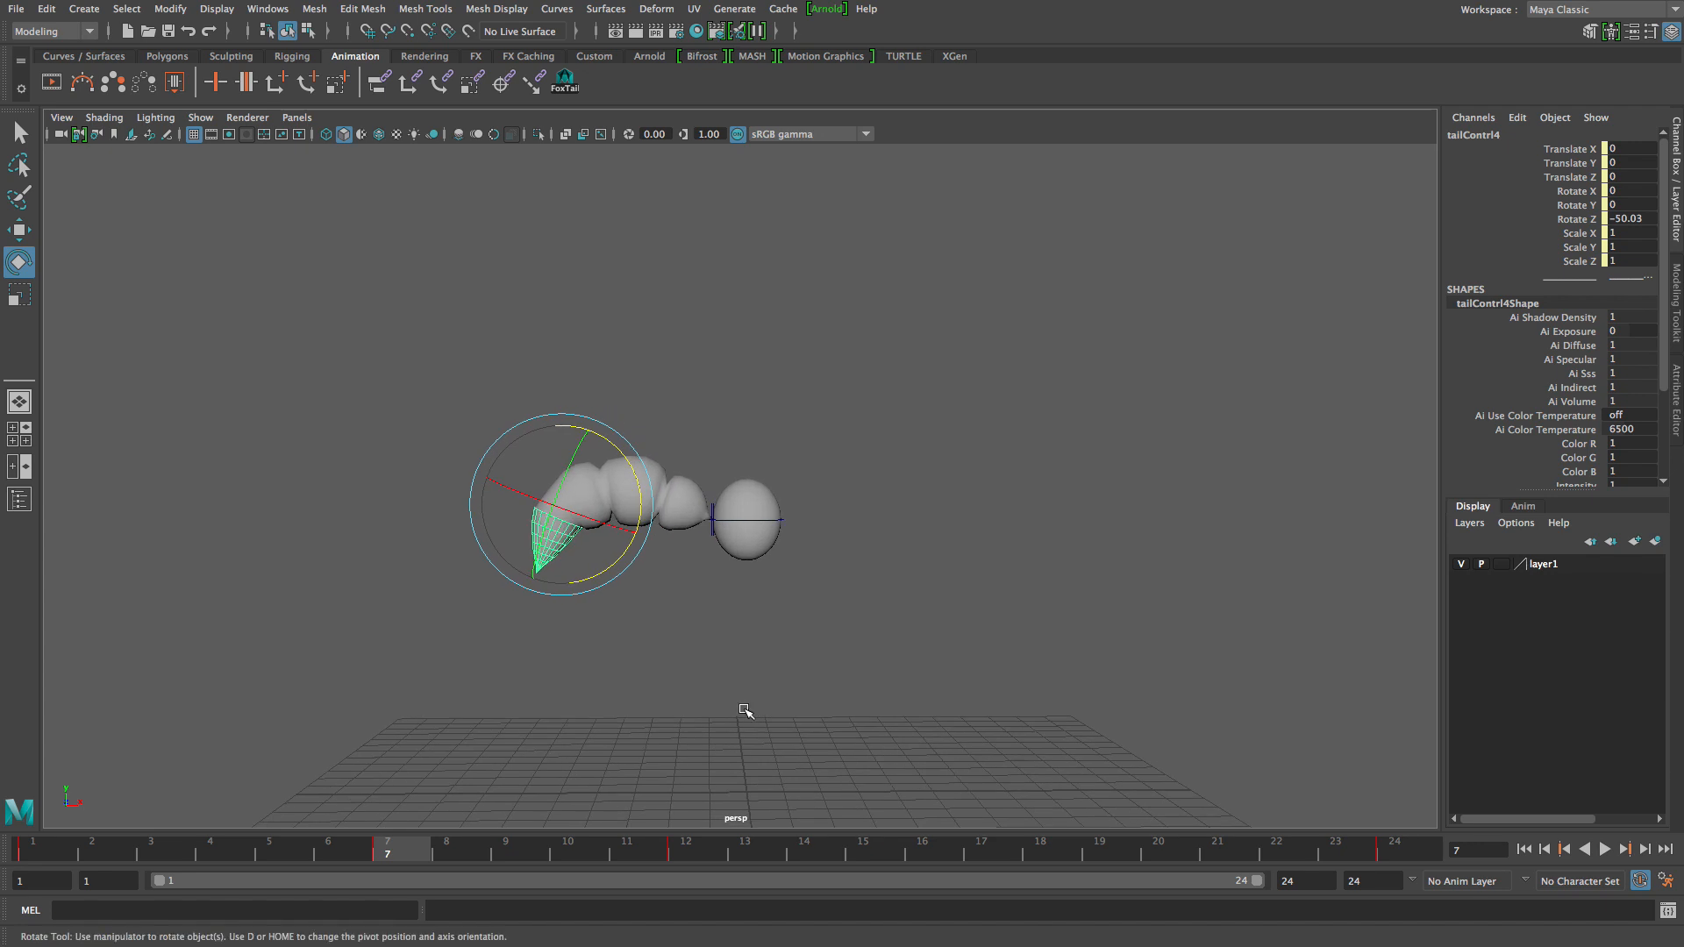
pyautogui.click(63, 117)
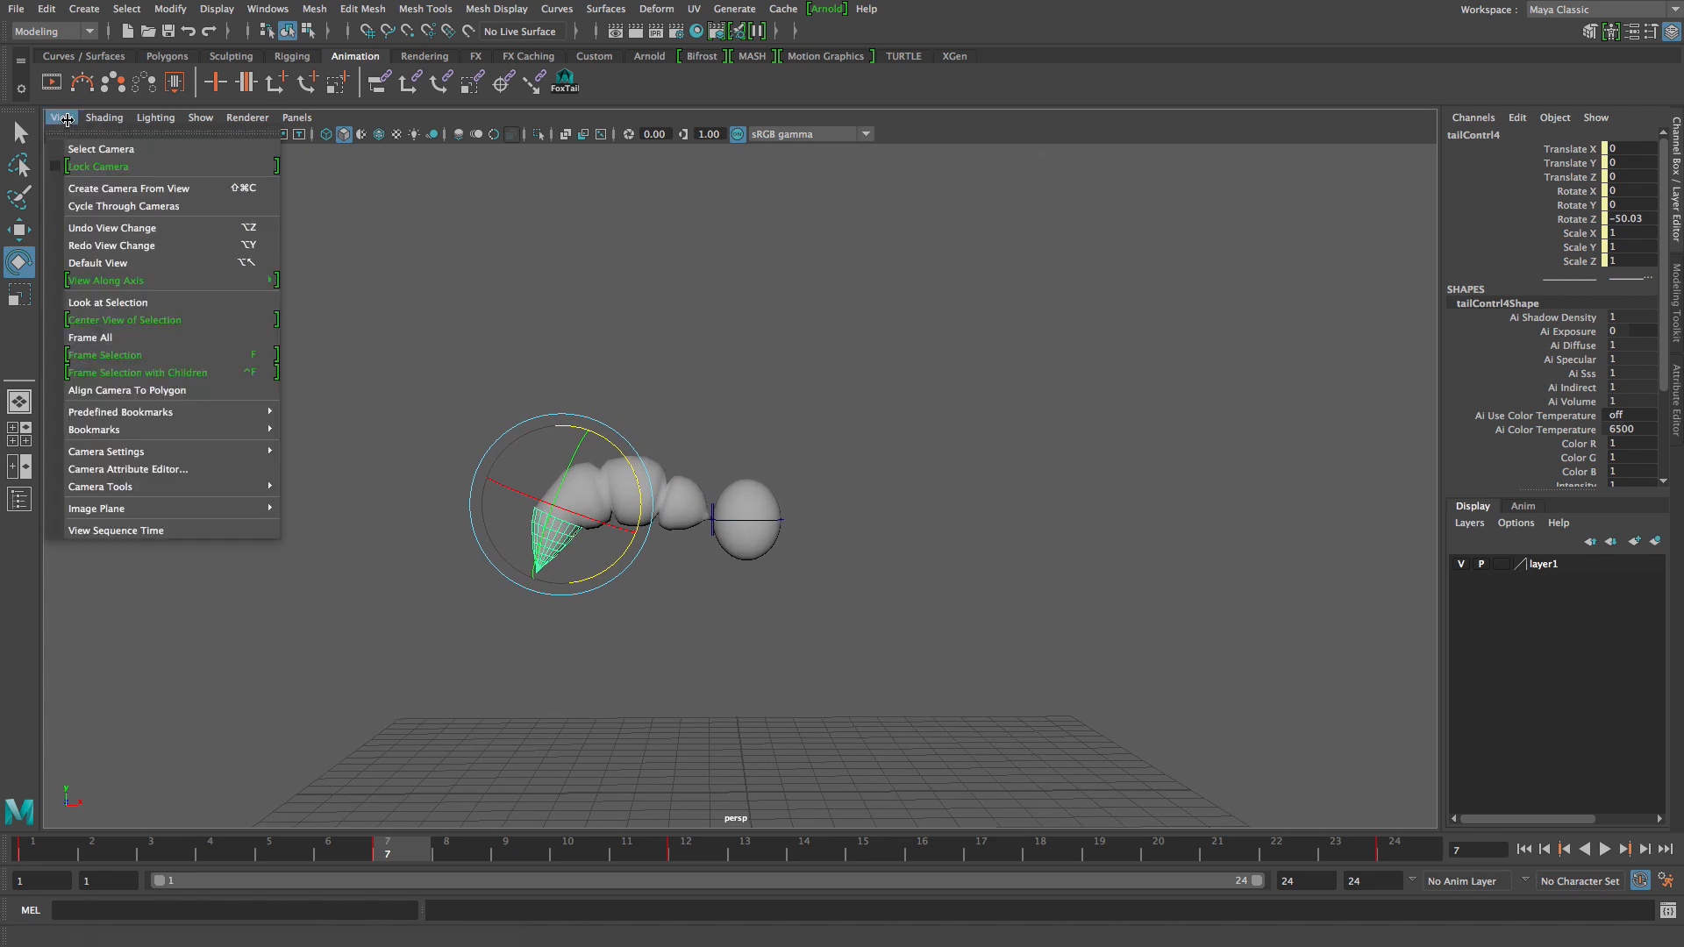
pyautogui.moveTo(190, 494)
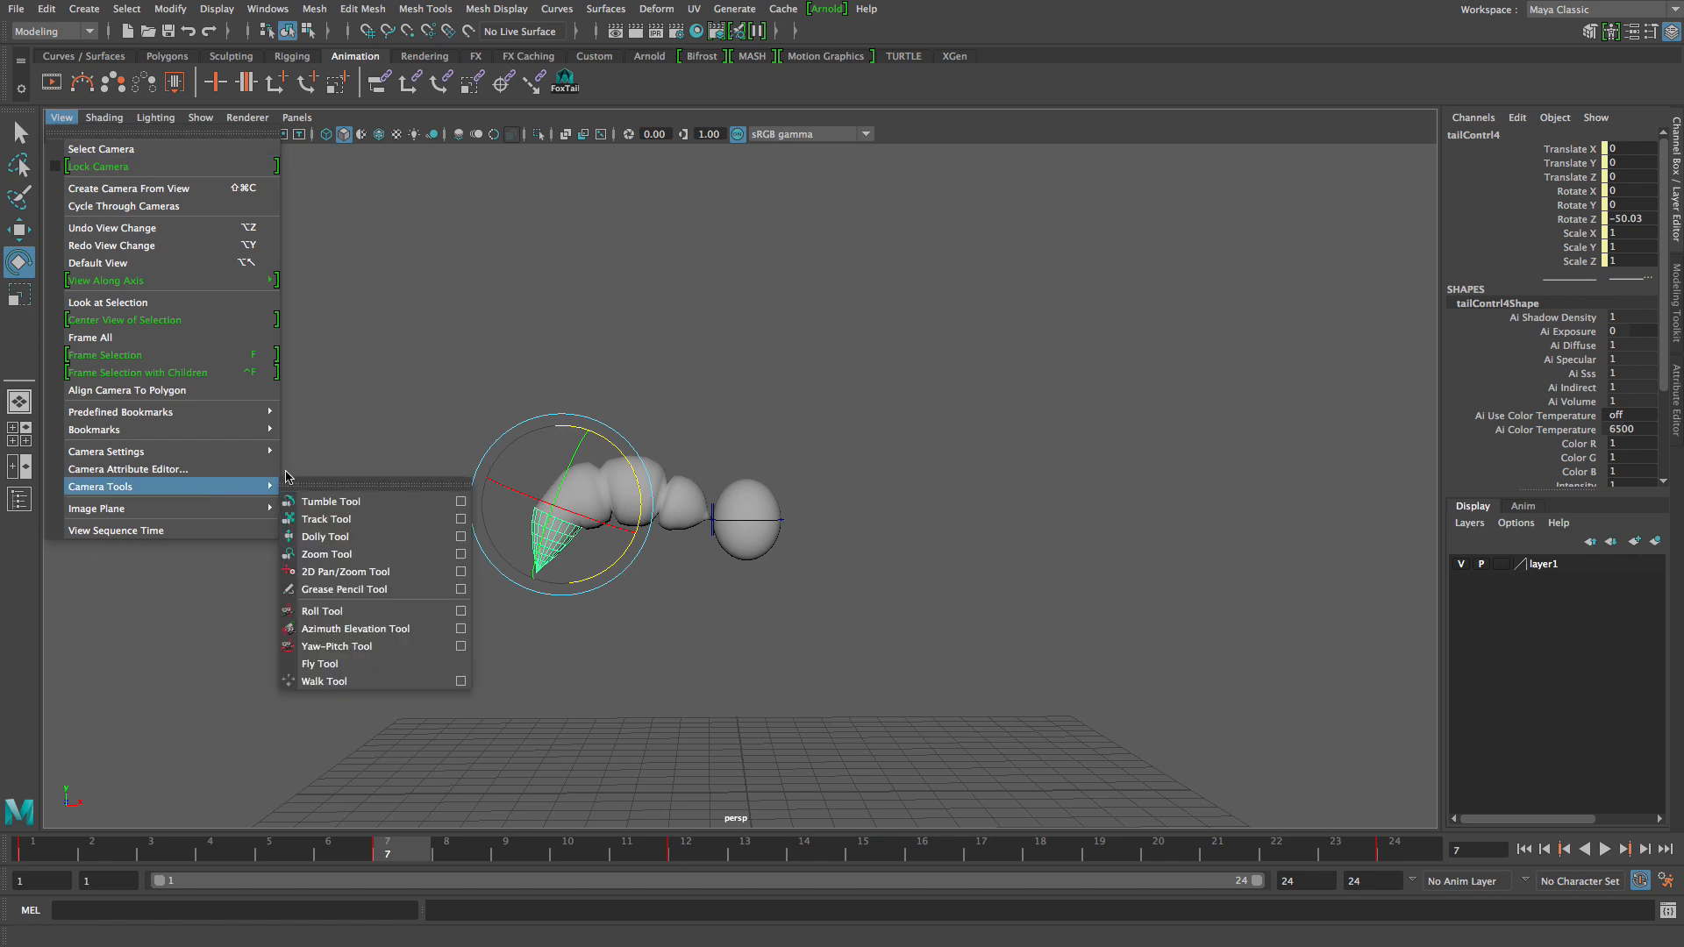
pyautogui.click(368, 590)
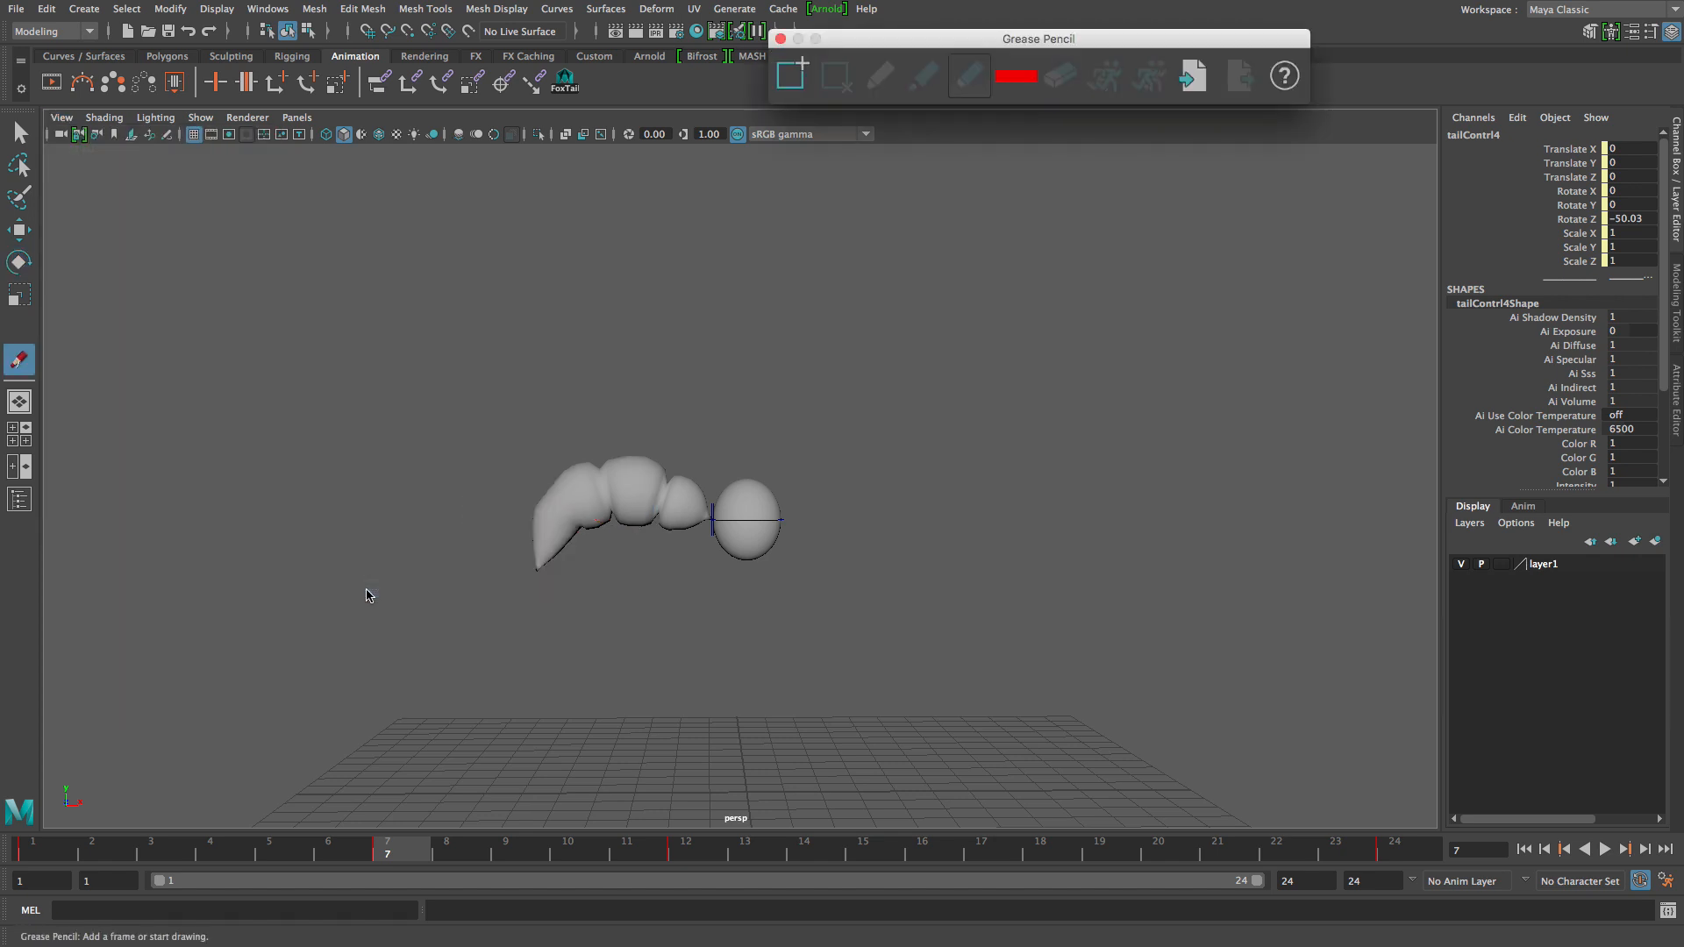
pyautogui.click(799, 80)
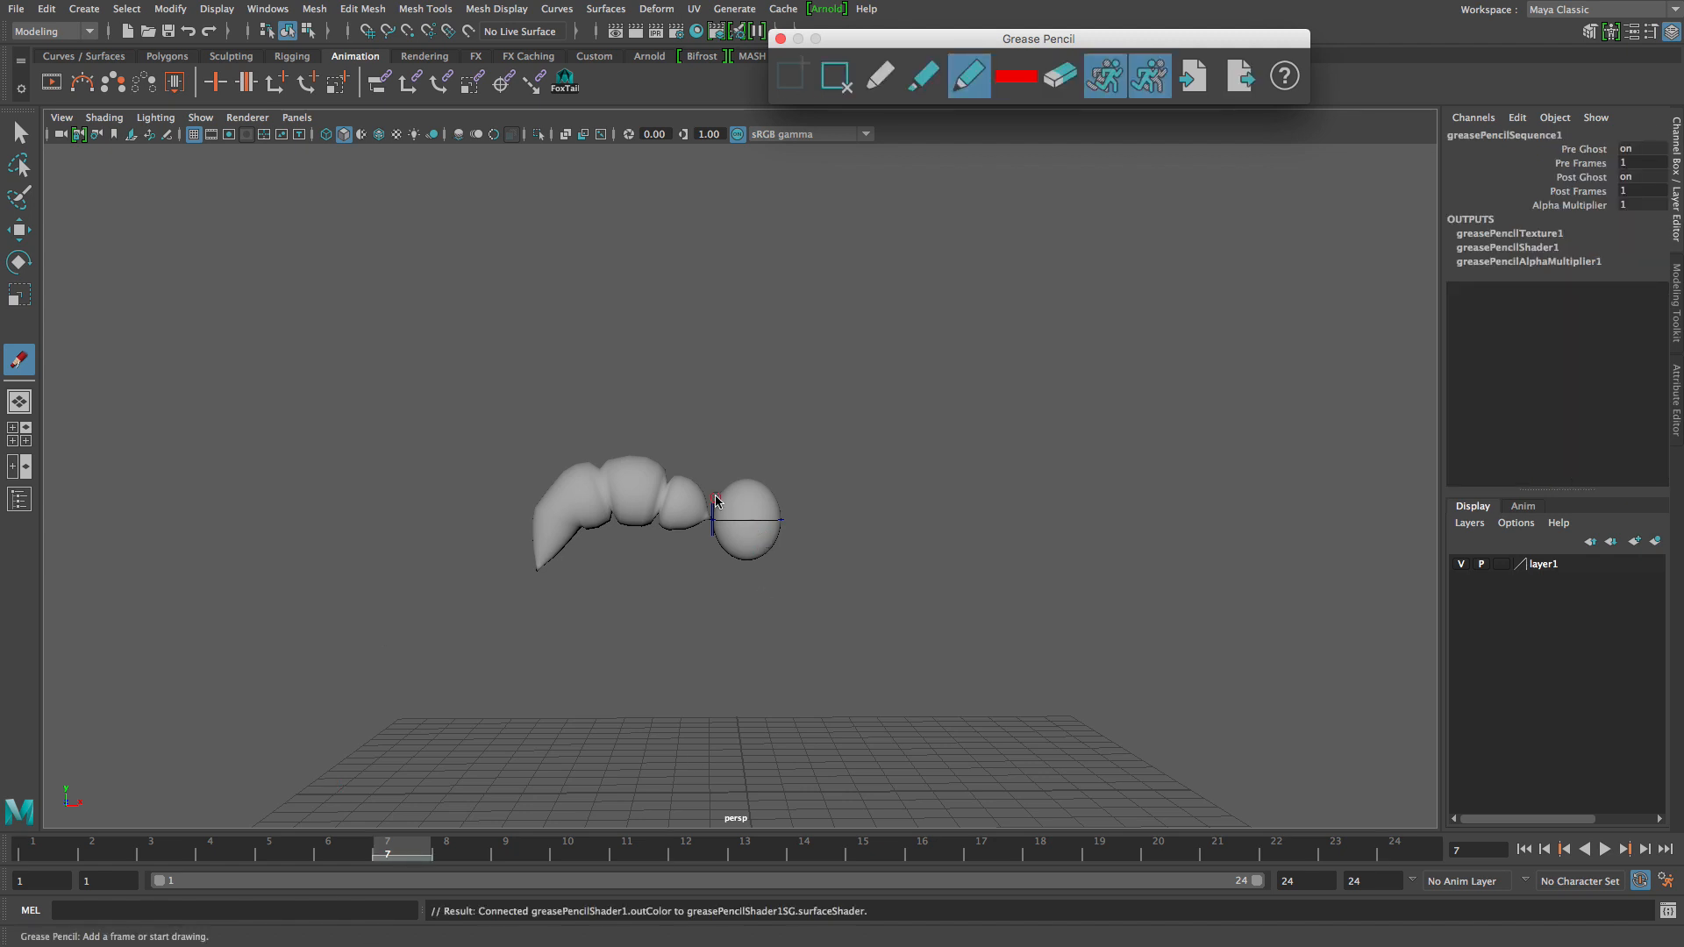
# Sketch a red curve through the tail at frame 1, with an up arrow below the ball and a down arrow beside the tail.
pyautogui.moveTo(263, 852); pyautogui.dragTo(26, 860)
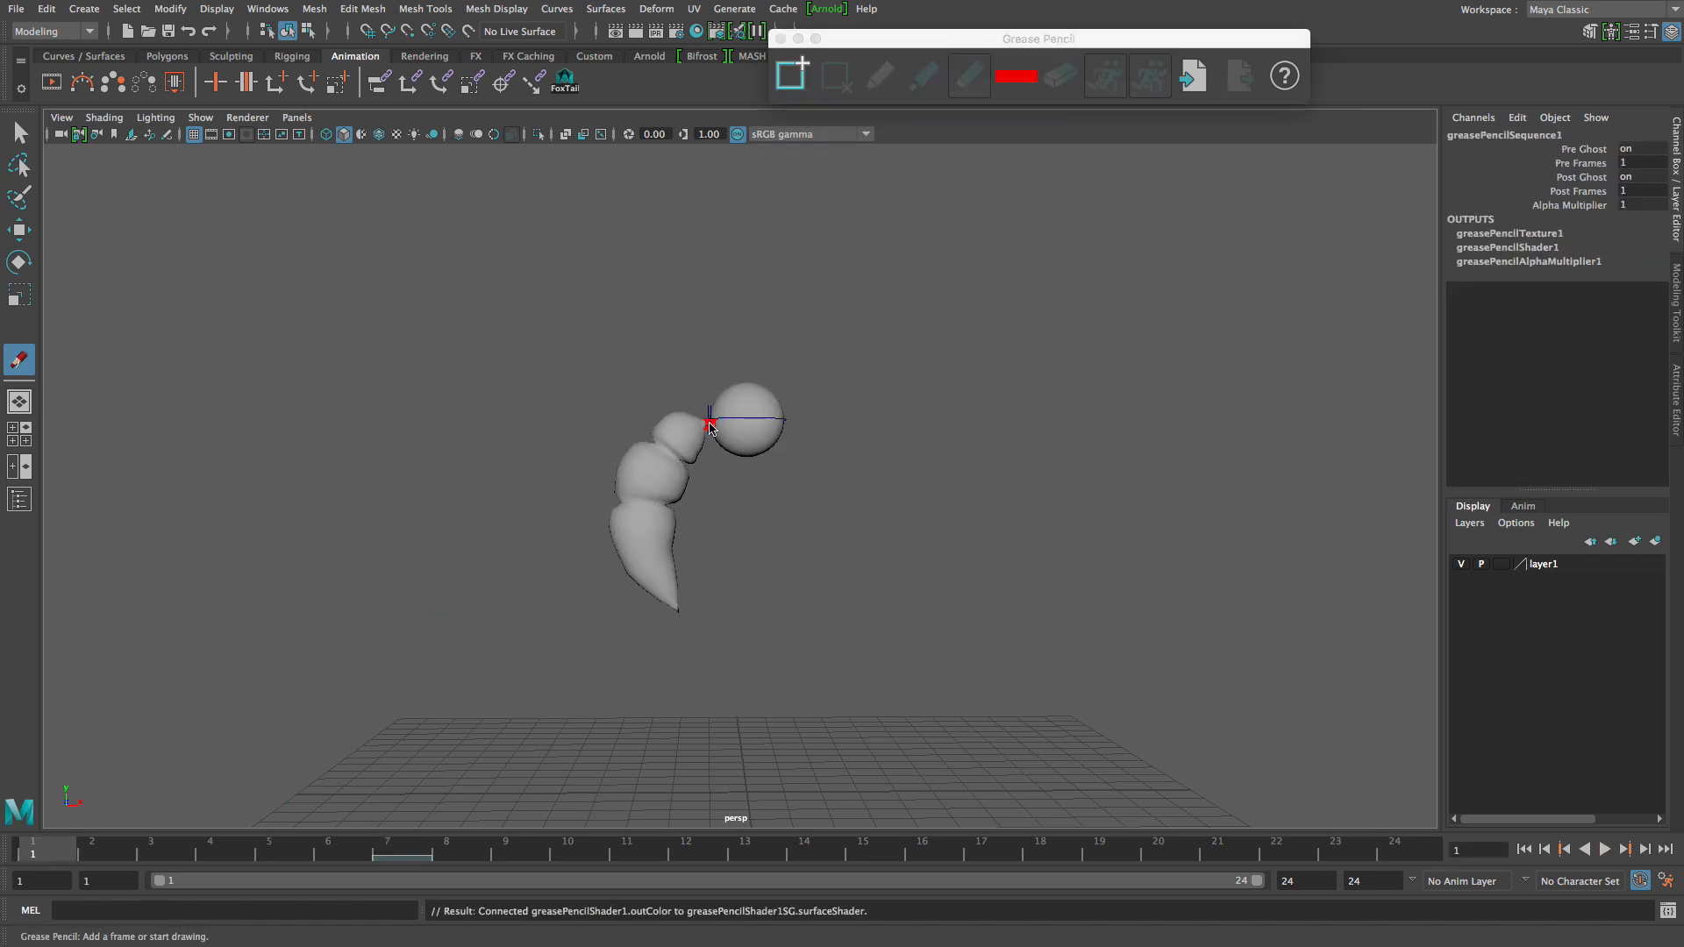
pyautogui.moveTo(713, 429); pyautogui.dragTo(690, 436)
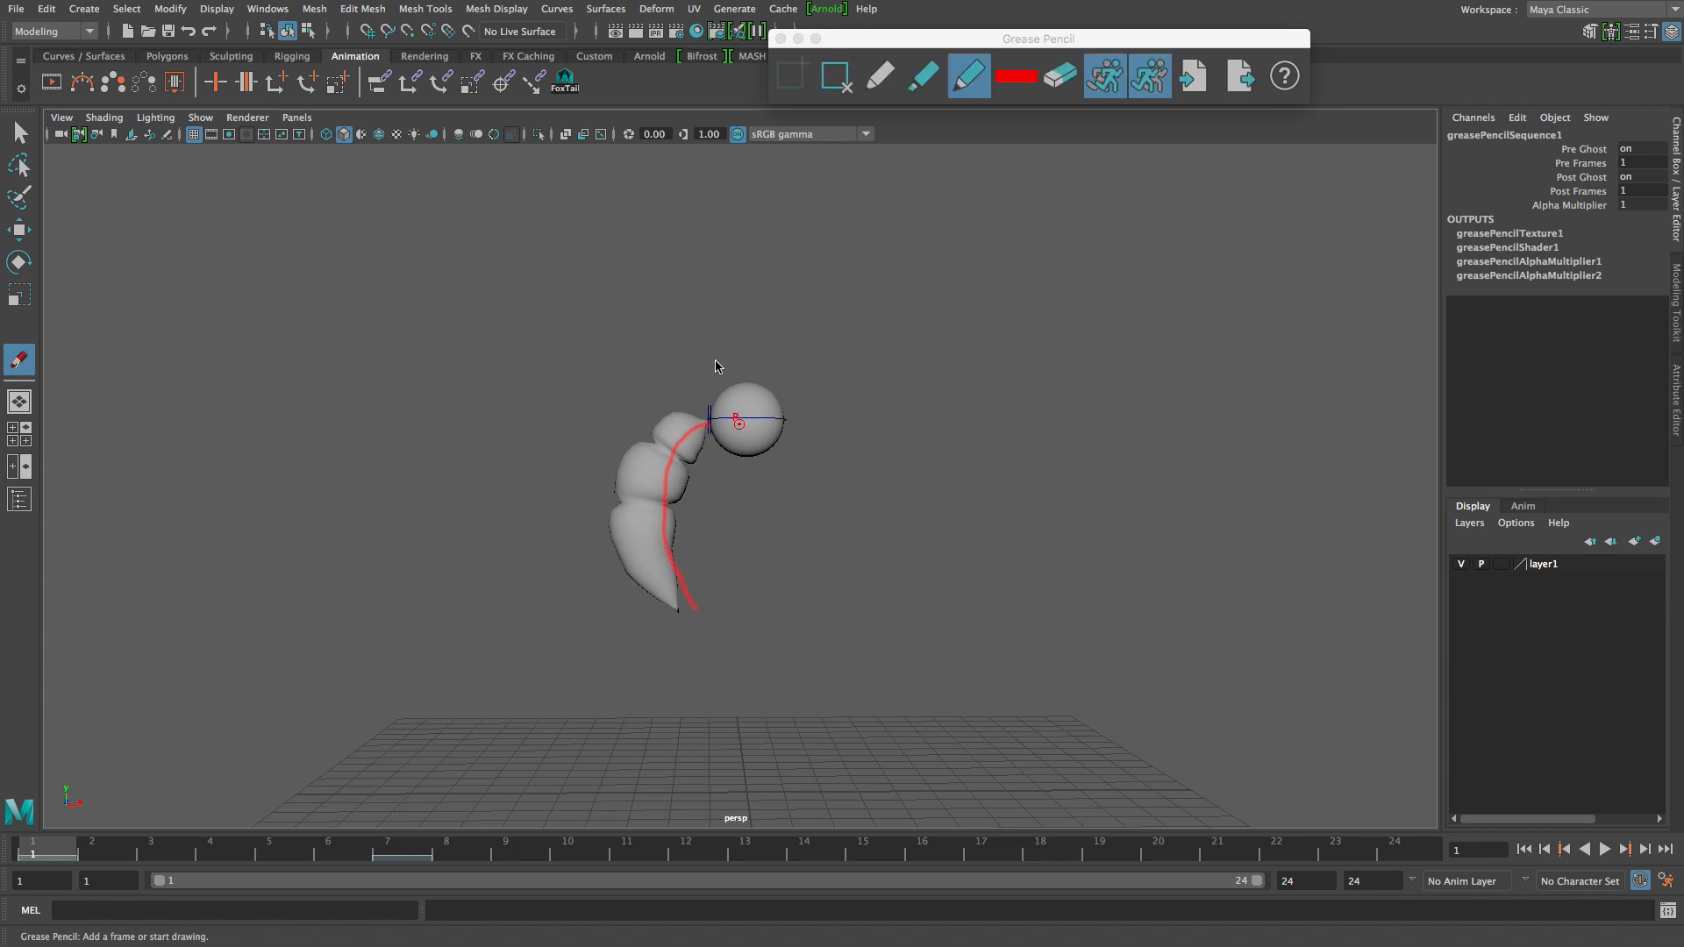
pyautogui.press('super+z')
pyautogui.moveTo(693, 431); pyautogui.dragTo(666, 445)
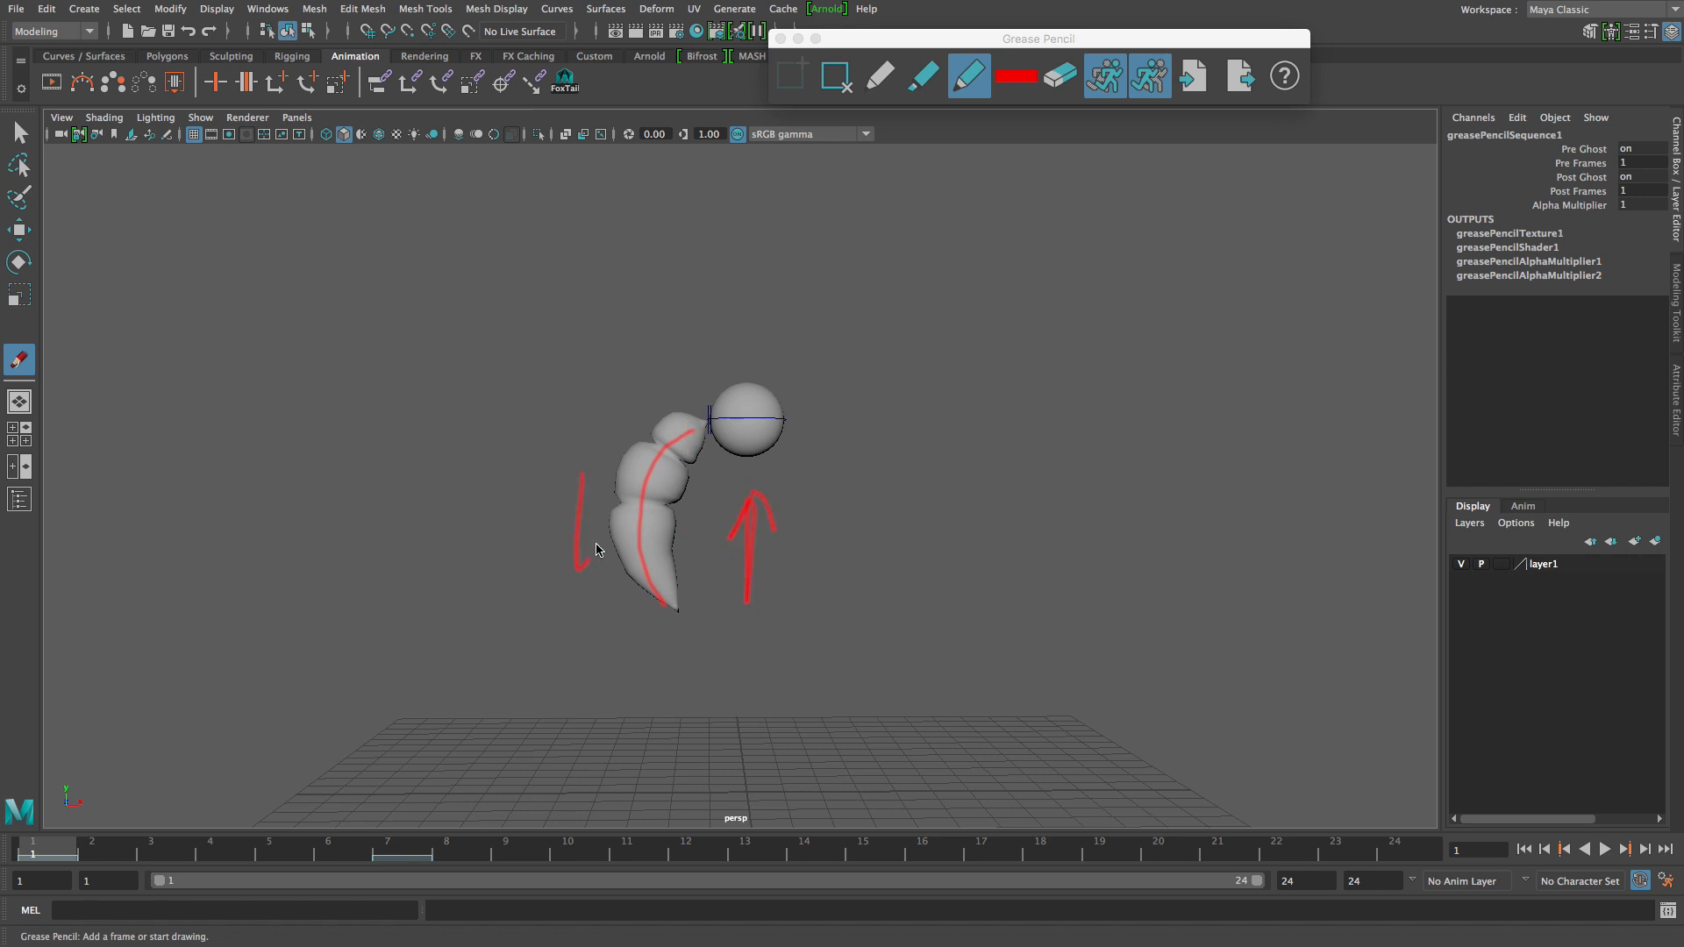
# Sketch the tail's arched curve at frame 7, with a down arrow above its base and an up arrow below its outer part.
pyautogui.hotkey('alt', 'v')
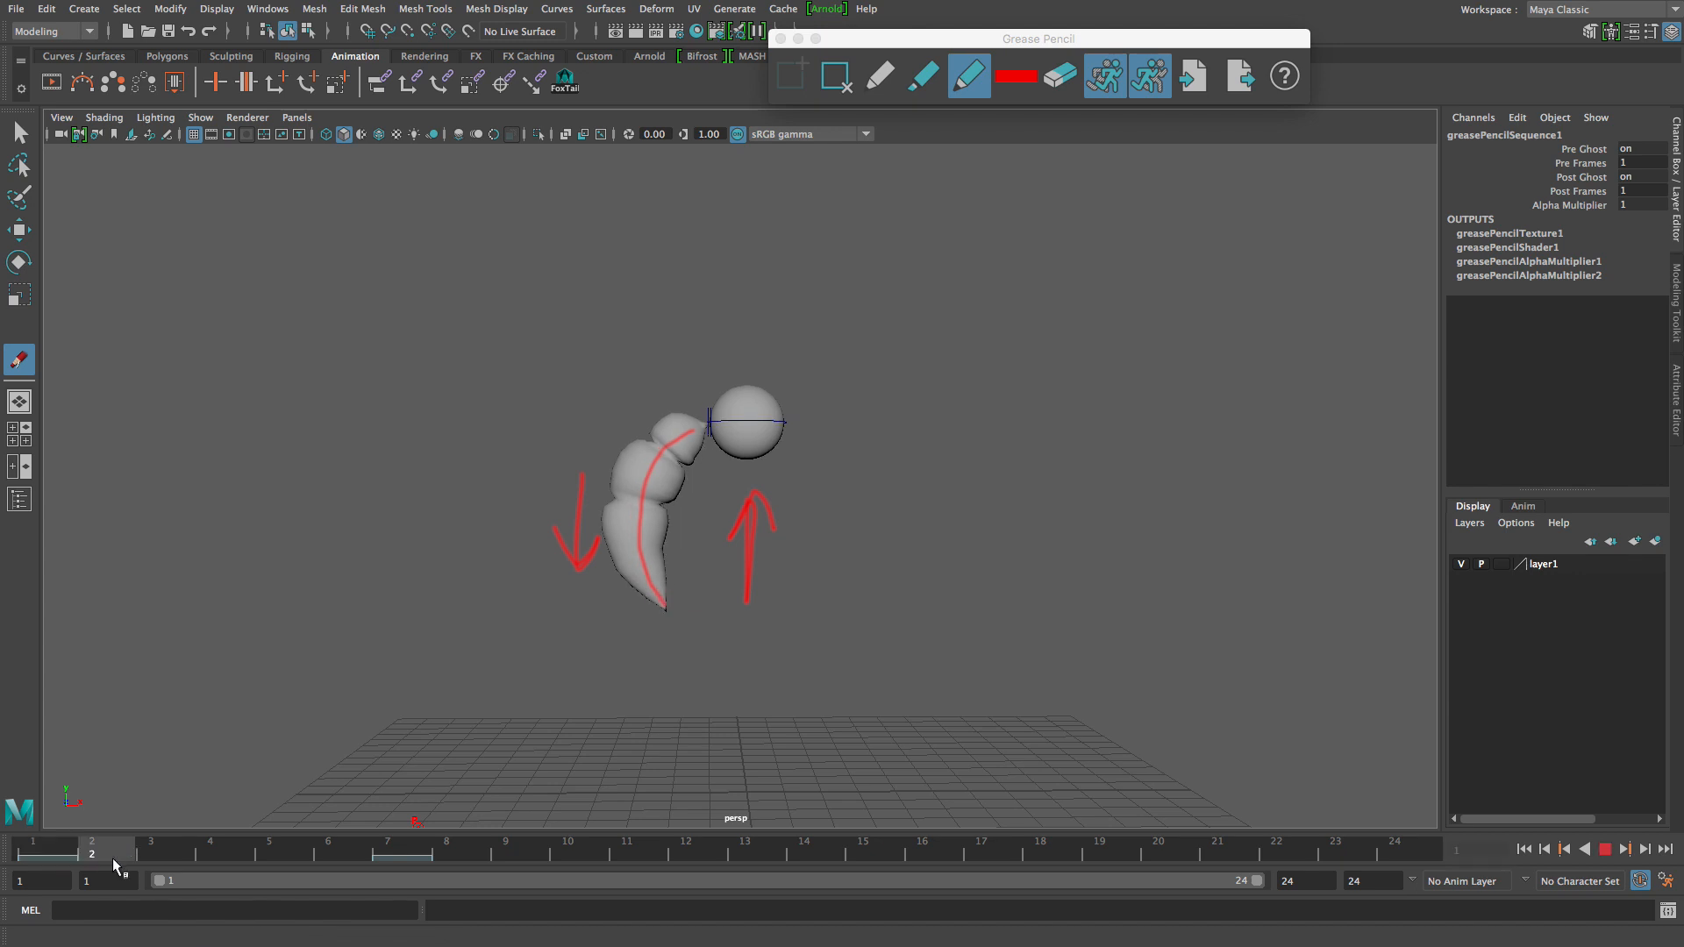
pyautogui.hotkey('alt', 'v')
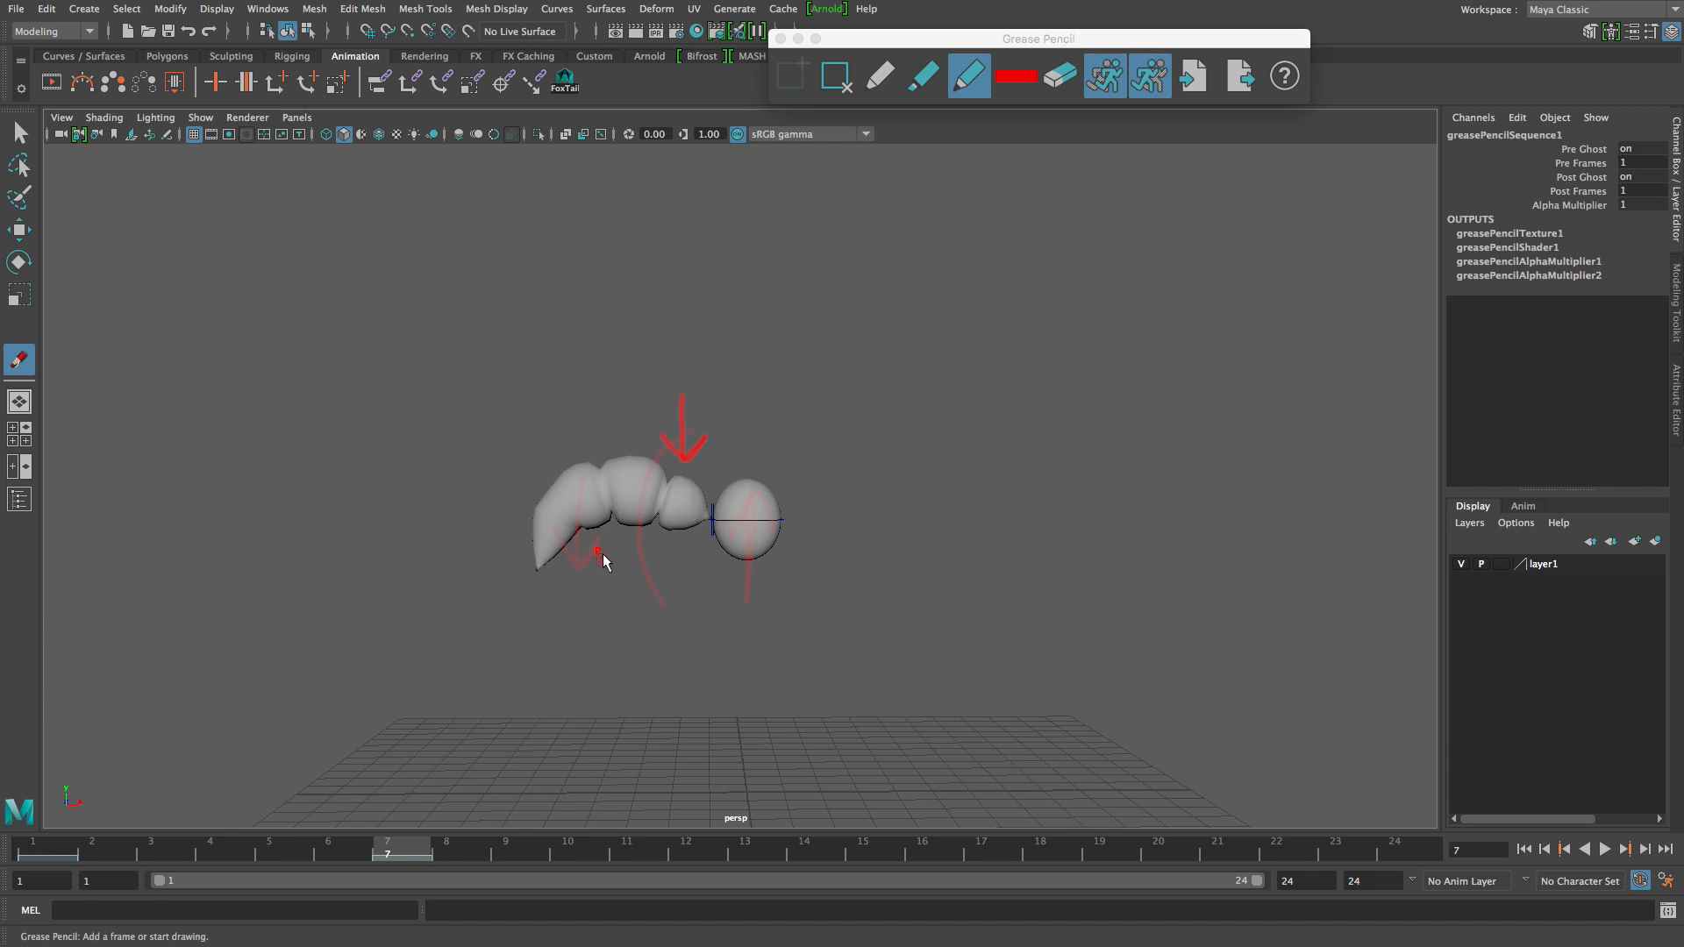
pyautogui.moveTo(631, 485); pyautogui.dragTo(636, 479)
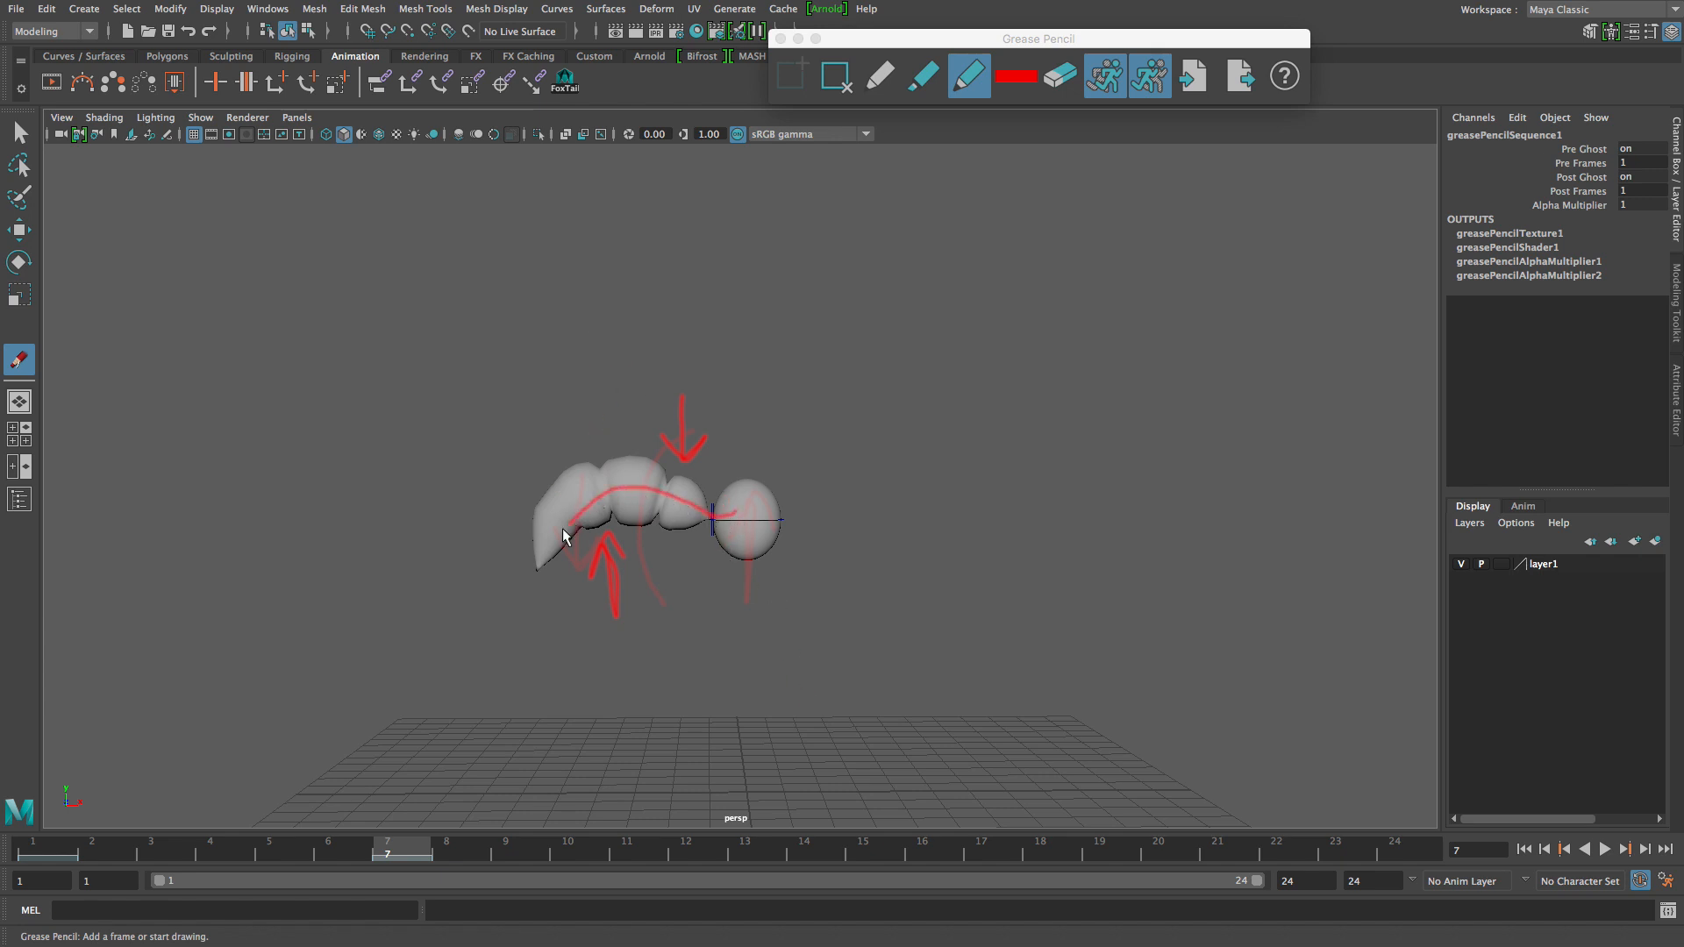
# At frame 9, rotate the tail segments into a nearly upright pose, with tailContrl2 at about 22.75 in Rotate Z.
pyautogui.hotkey('alt', 'v')
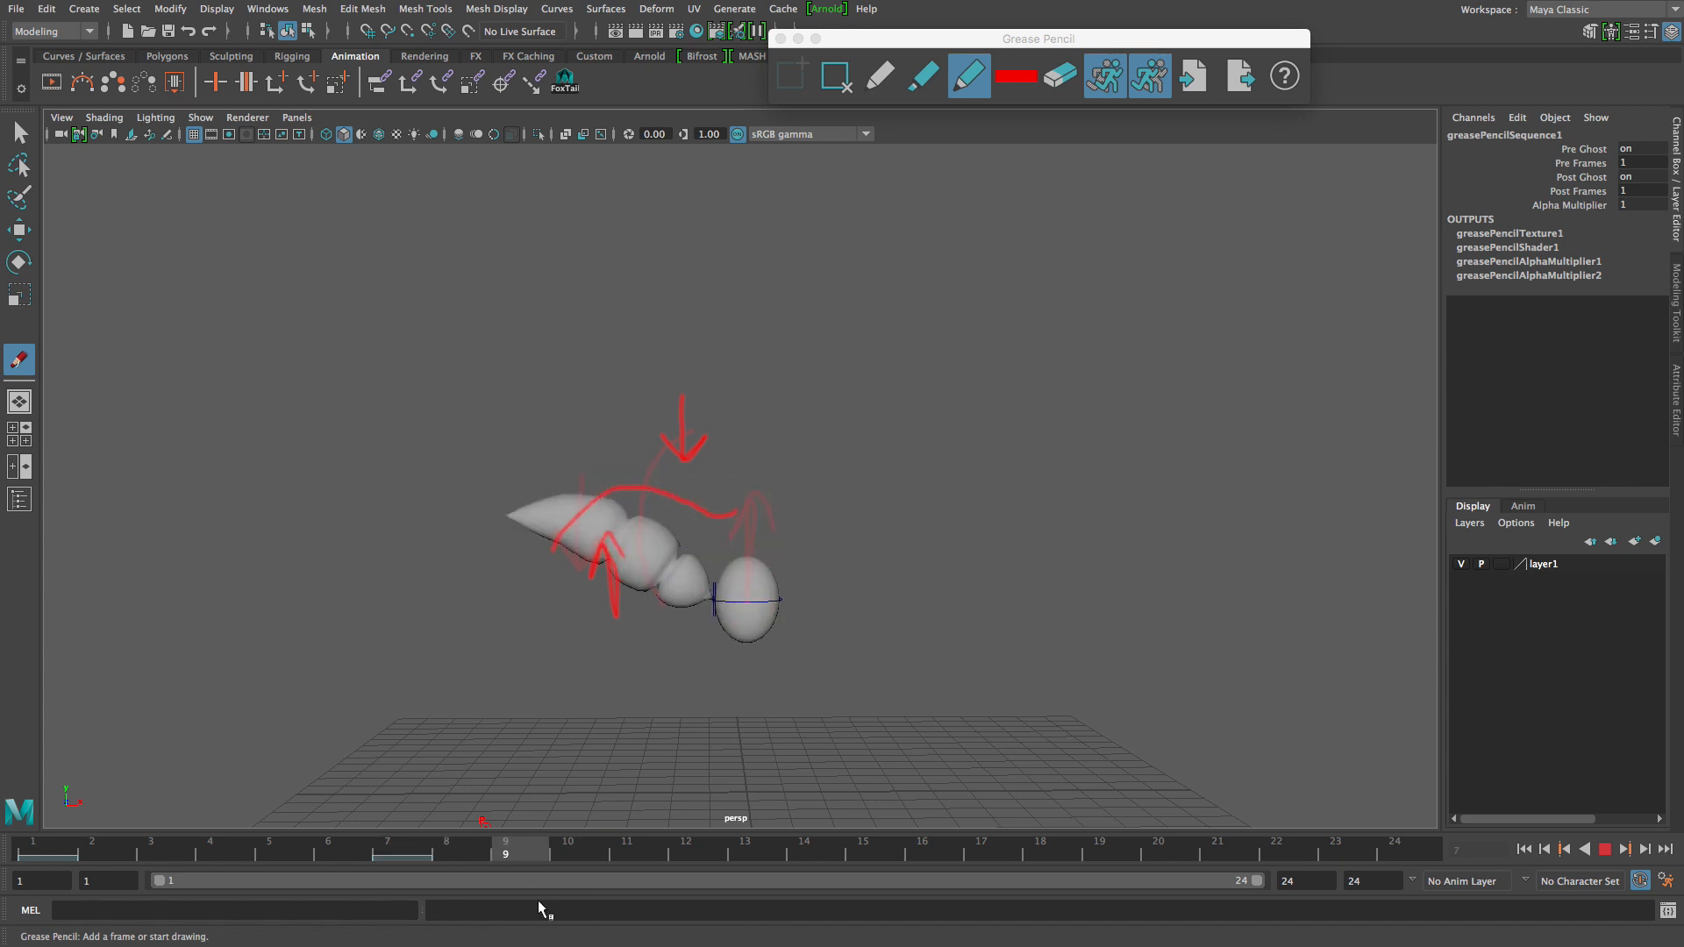
pyautogui.hotkey('alt', 'v')
pyautogui.click(621, 156)
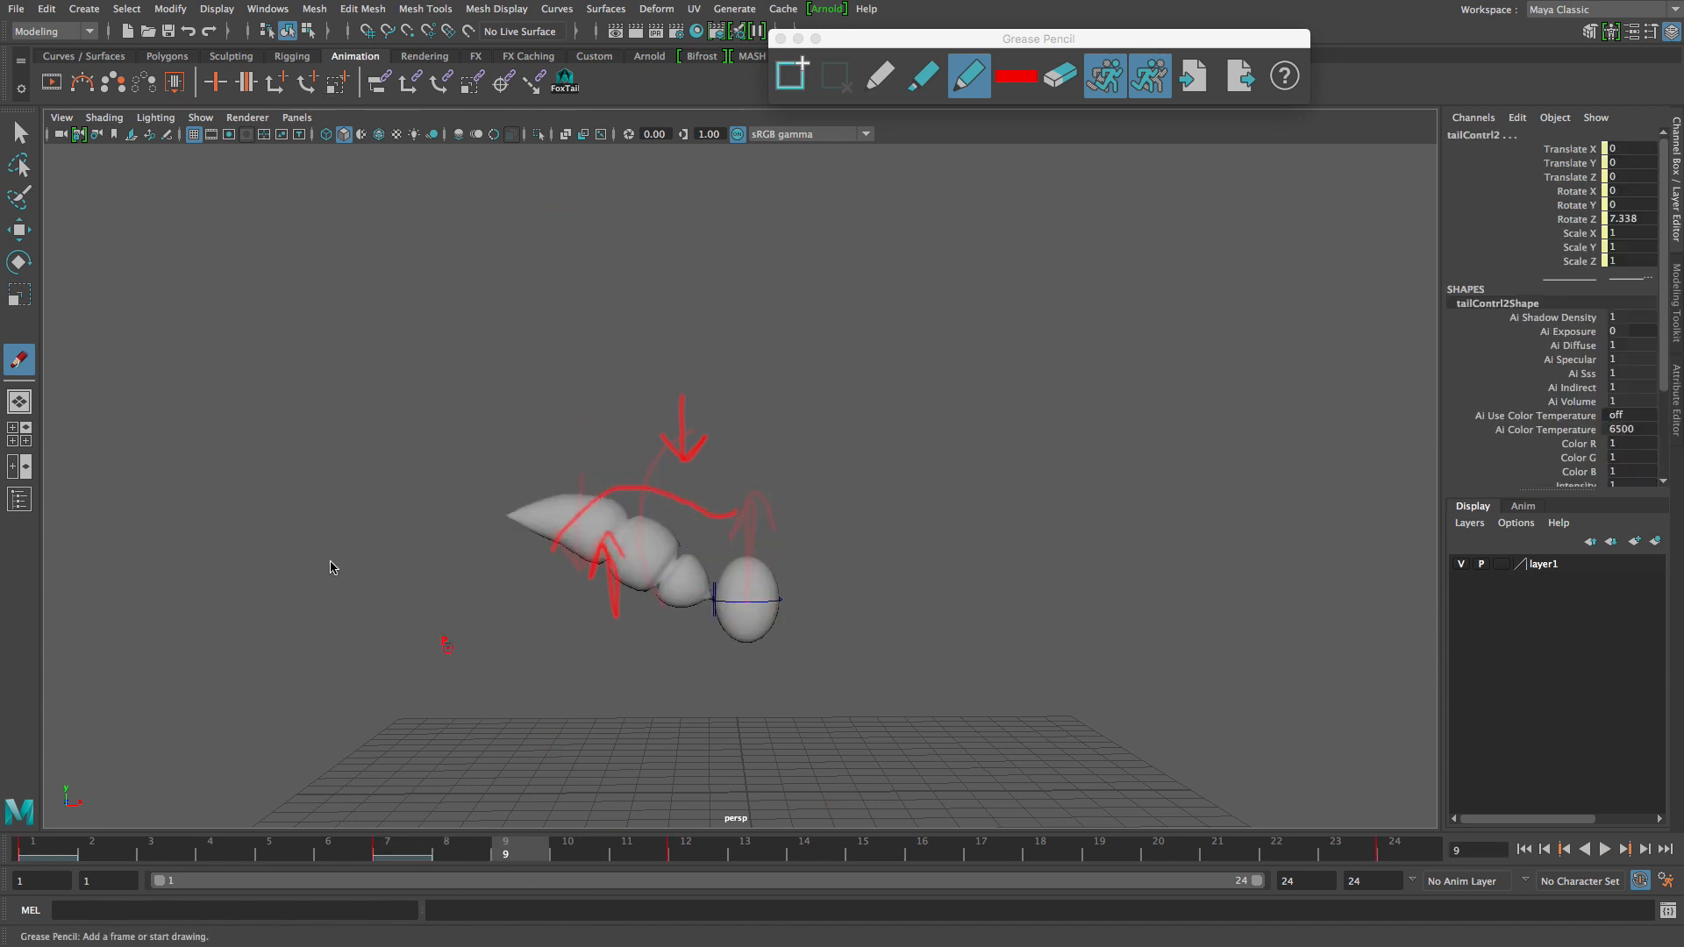
pyautogui.click(19, 133)
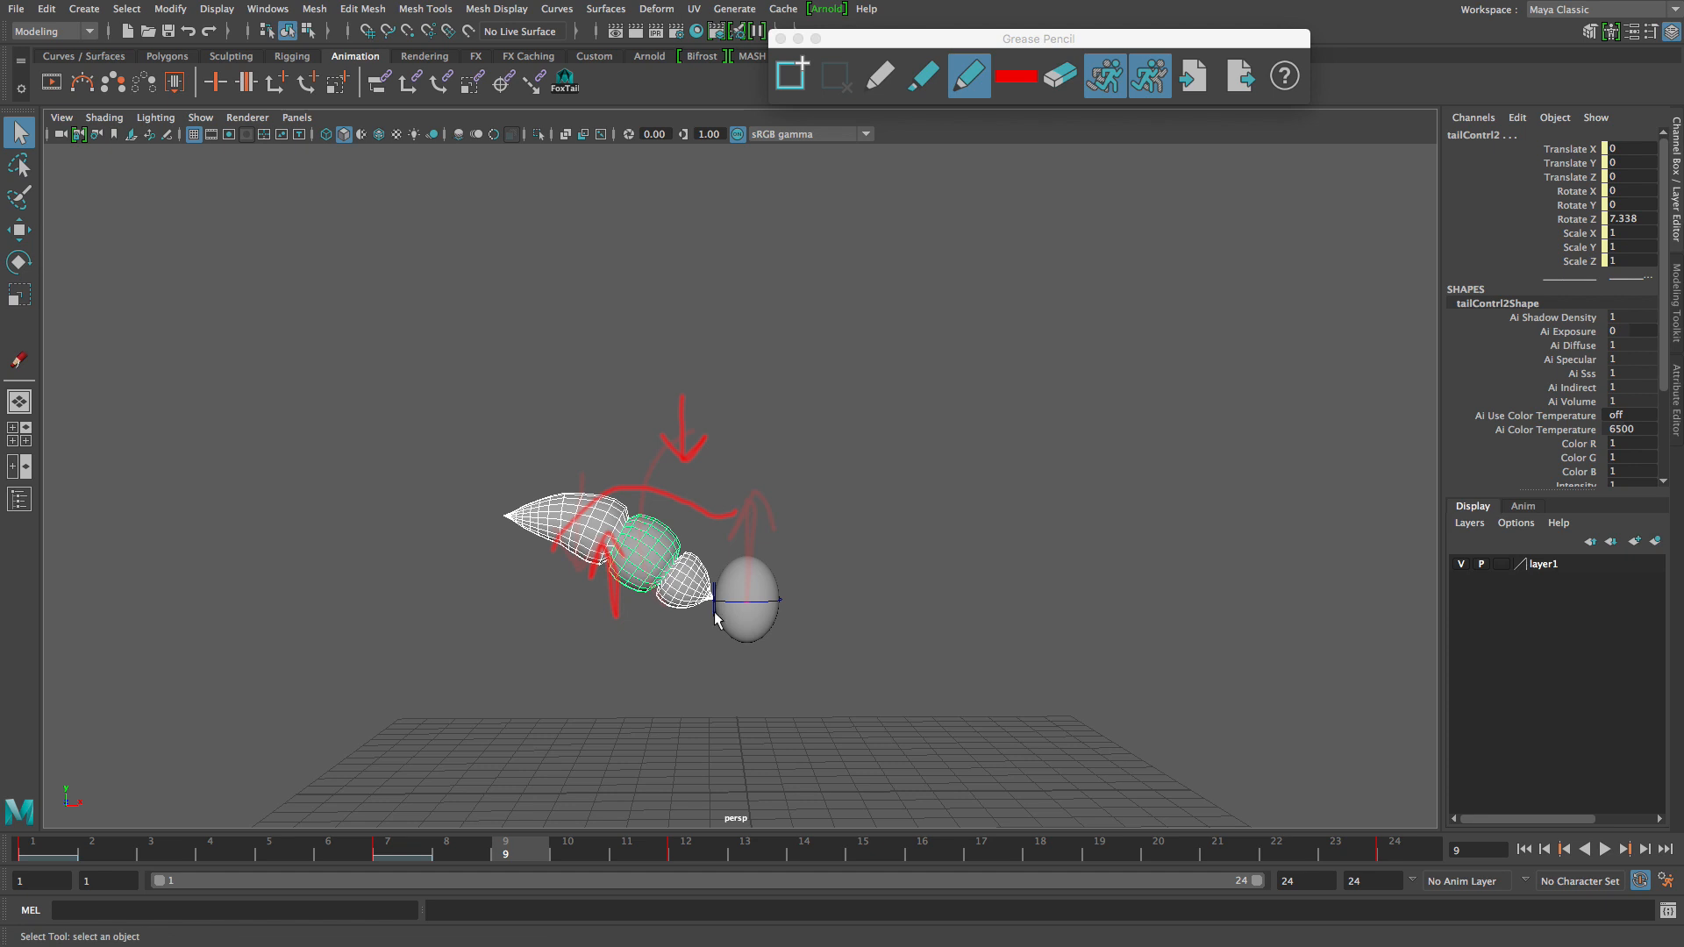
pyautogui.click(682, 596)
pyautogui.press('e')
pyautogui.moveTo(702, 527); pyautogui.dragTo(752, 460)
pyautogui.click(708, 513)
pyautogui.click(690, 511)
pyautogui.click(667, 468)
pyautogui.click(667, 467)
pyautogui.click(768, 664)
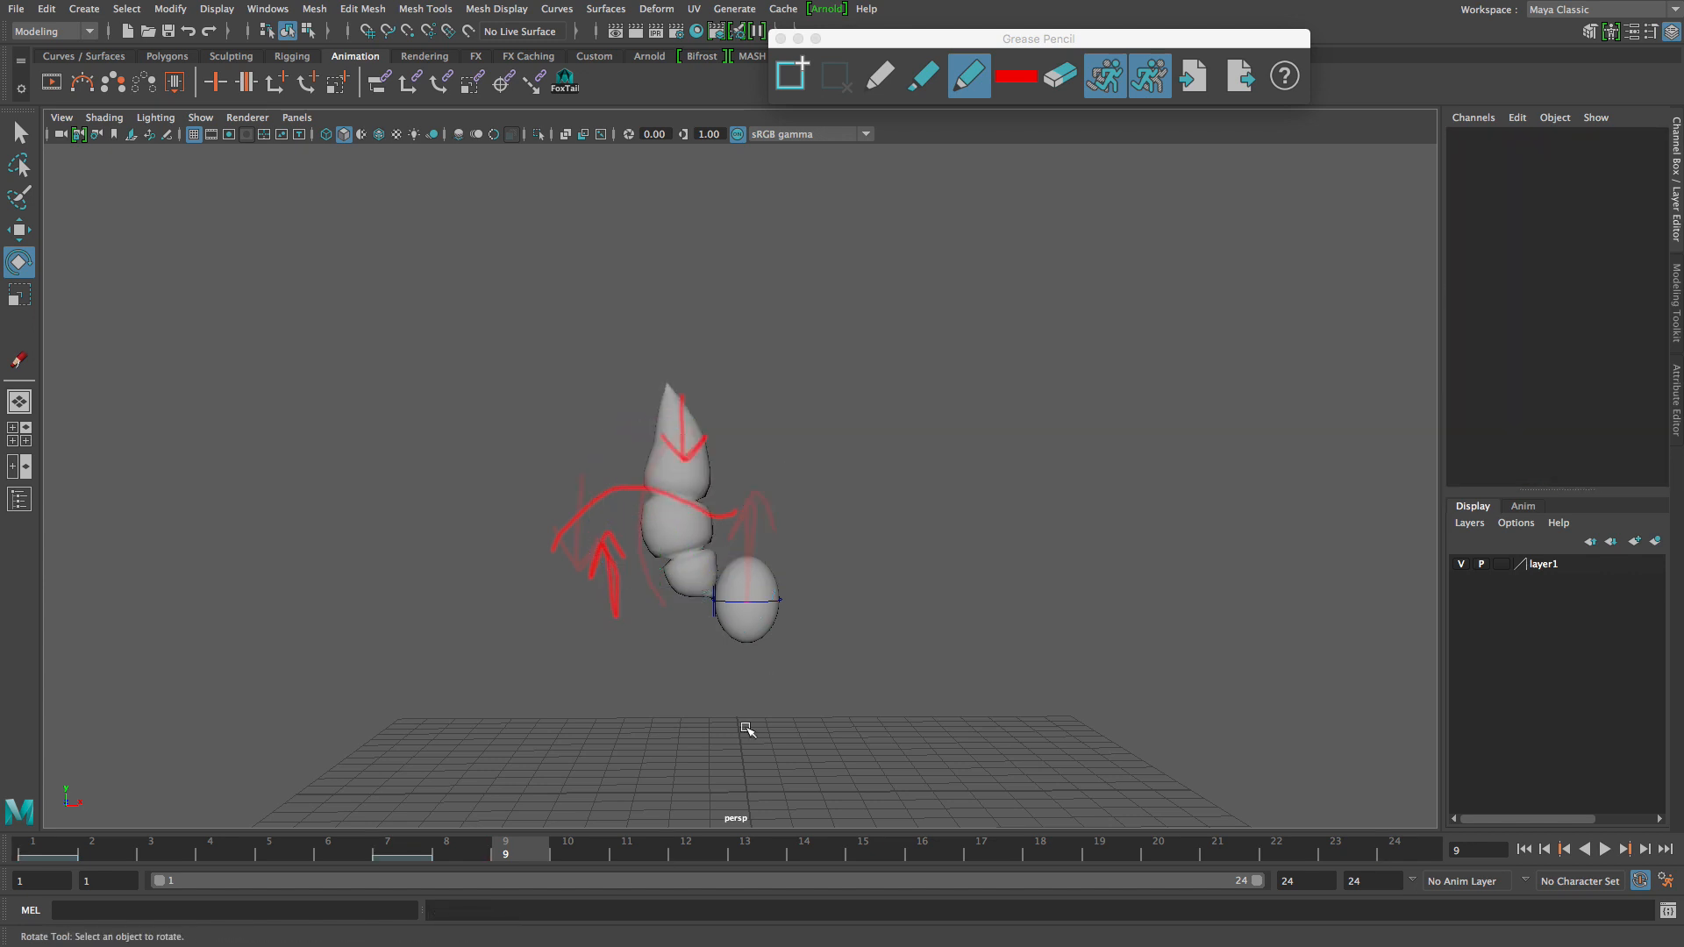
# Sketch a red curve along the upright tail at frame 9, with a down arrow above the ball.
pyautogui.hotkey('alt', 'v')
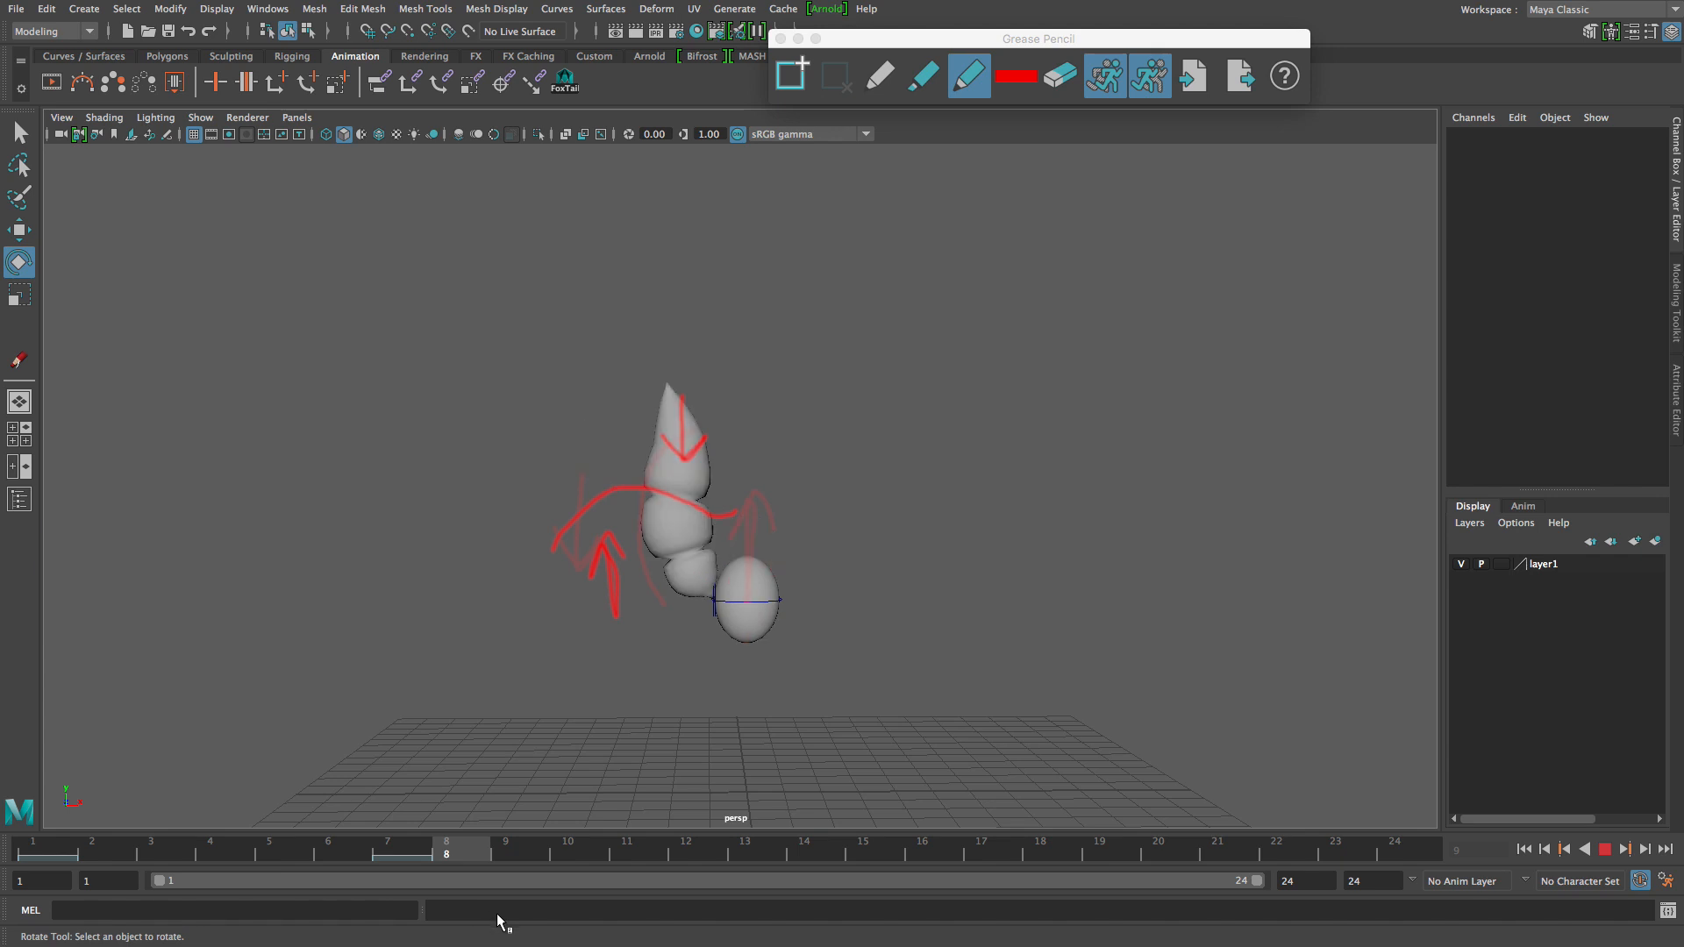
pyautogui.hotkey('alt', 'v')
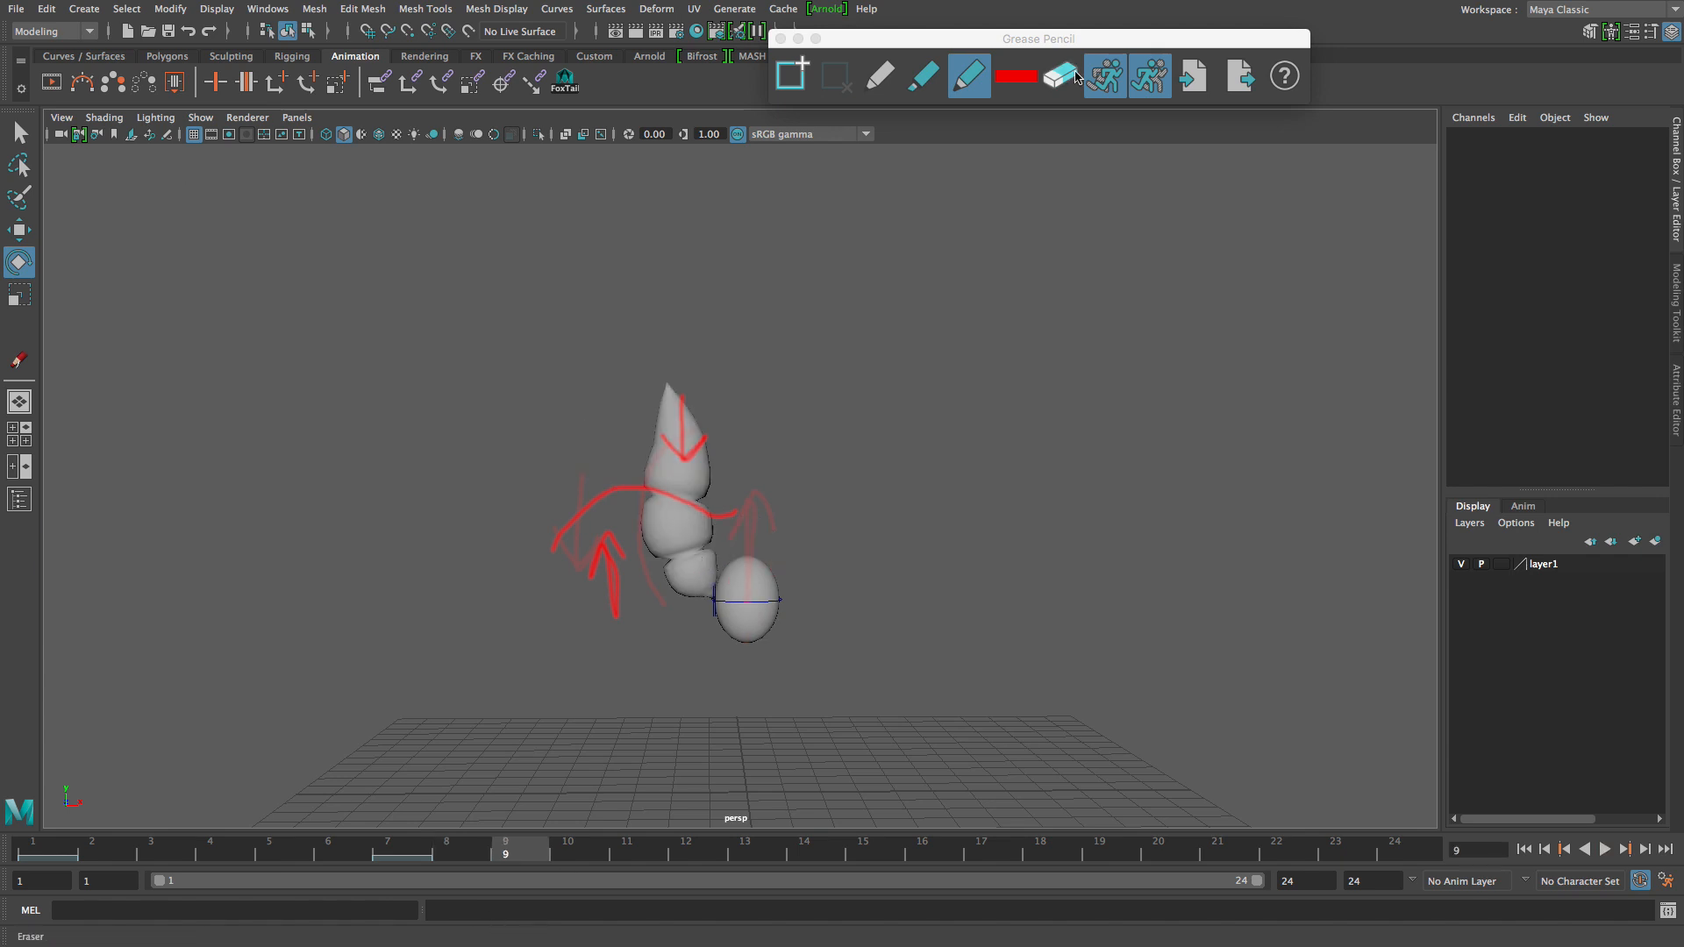
pyautogui.click(969, 76)
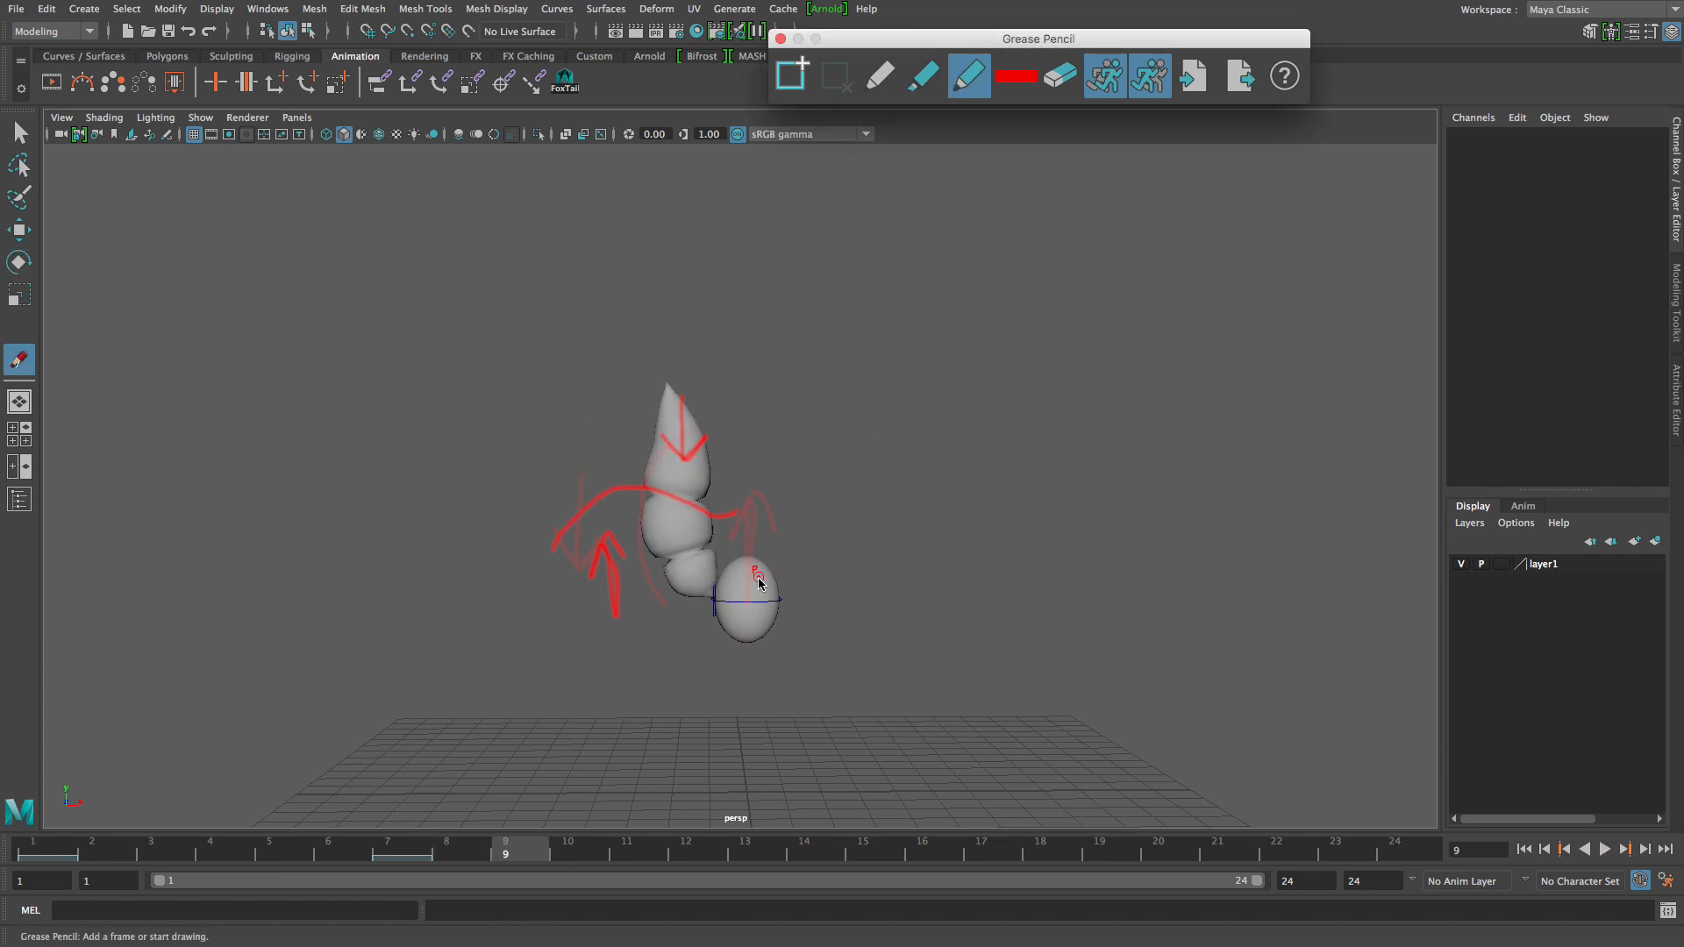
pyautogui.moveTo(717, 601); pyautogui.dragTo(692, 570)
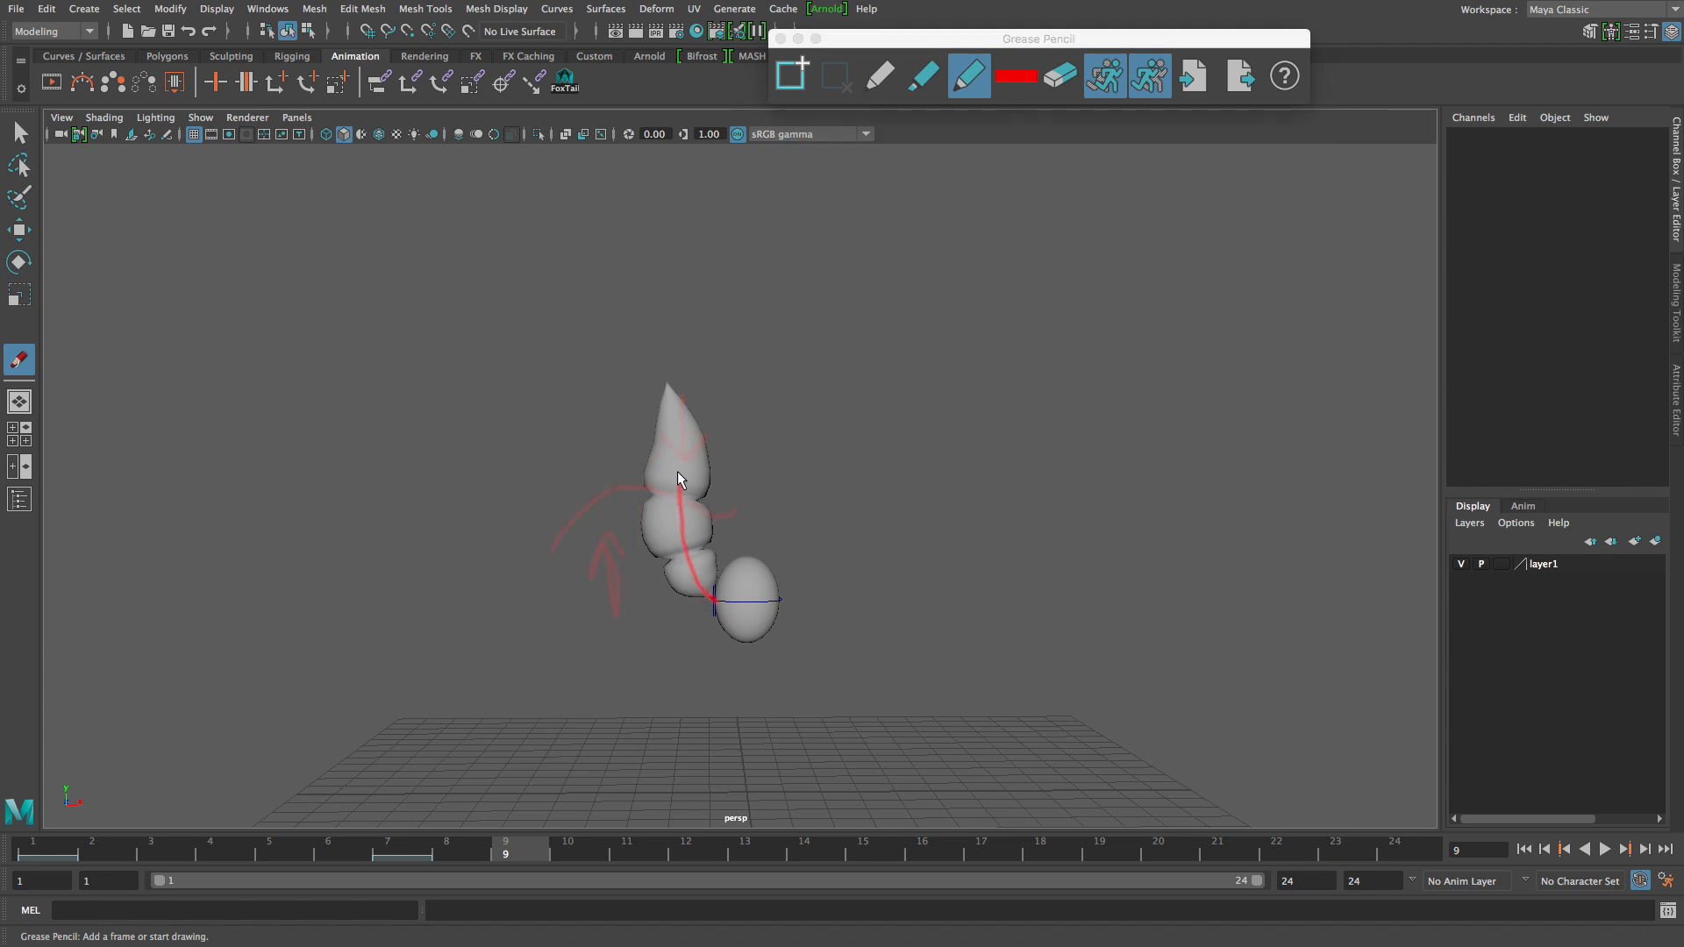
pyautogui.moveTo(687, 401); pyautogui.dragTo(691, 392)
pyautogui.click(738, 532)
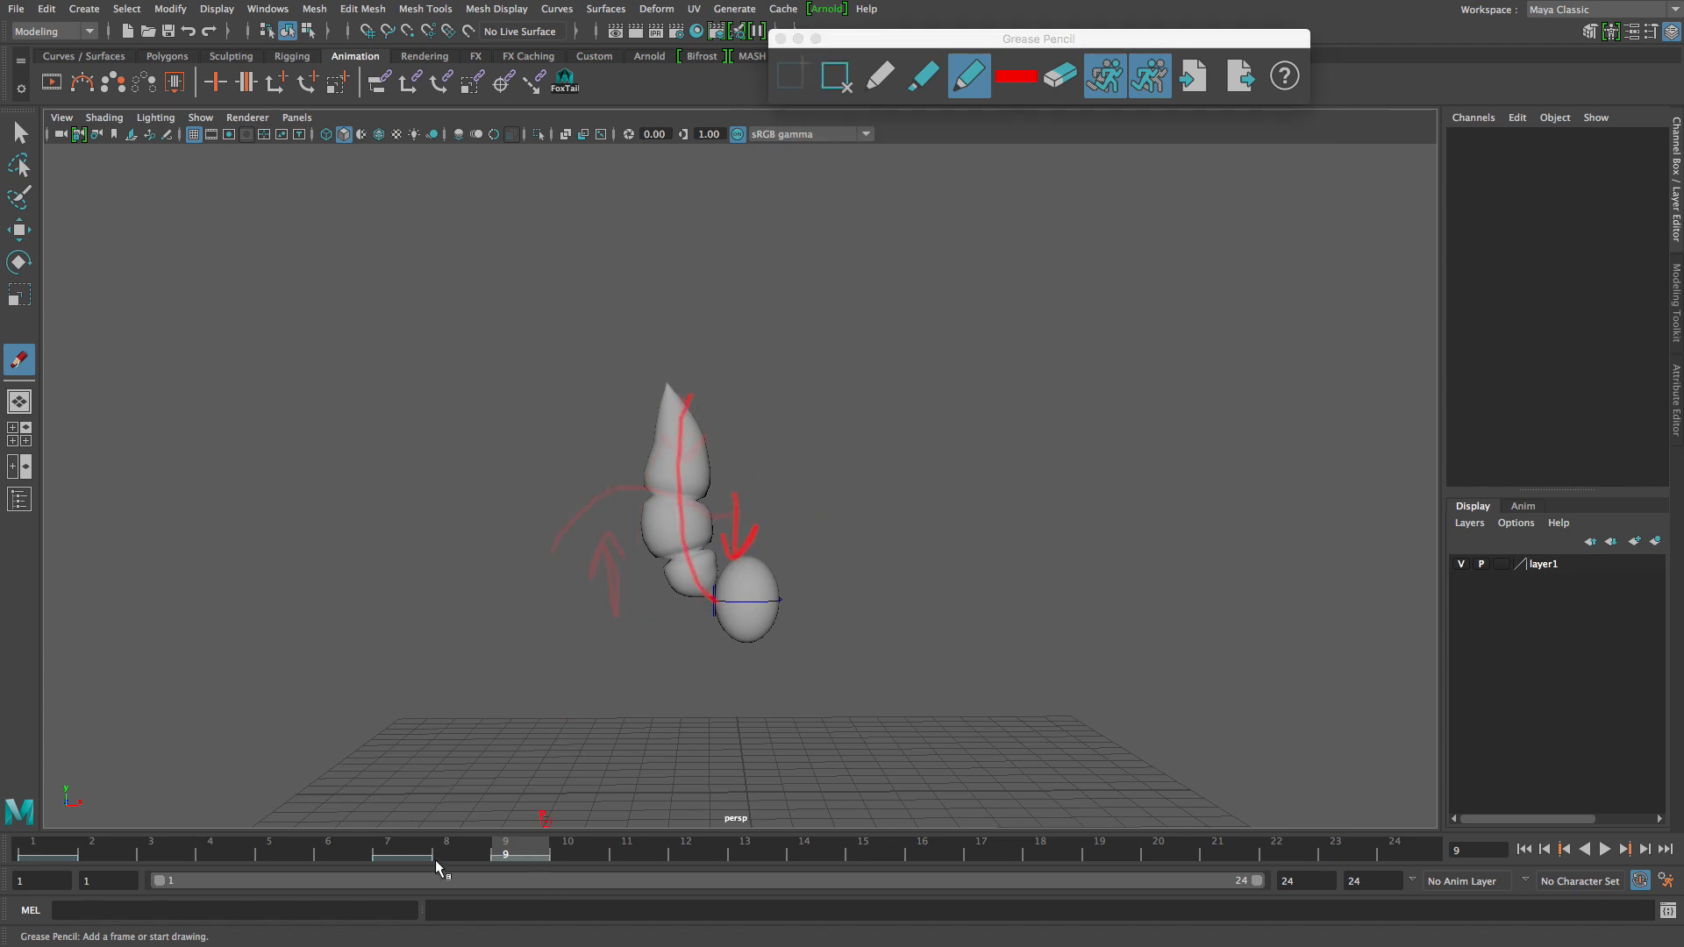
# Scrub back through the drawings and remove the Grease Pencil frames at frames 1, 7 and 9.
pyautogui.hotkey('alt', 'v')
pyautogui.moveTo(372, 872); pyautogui.dragTo(2, 877)
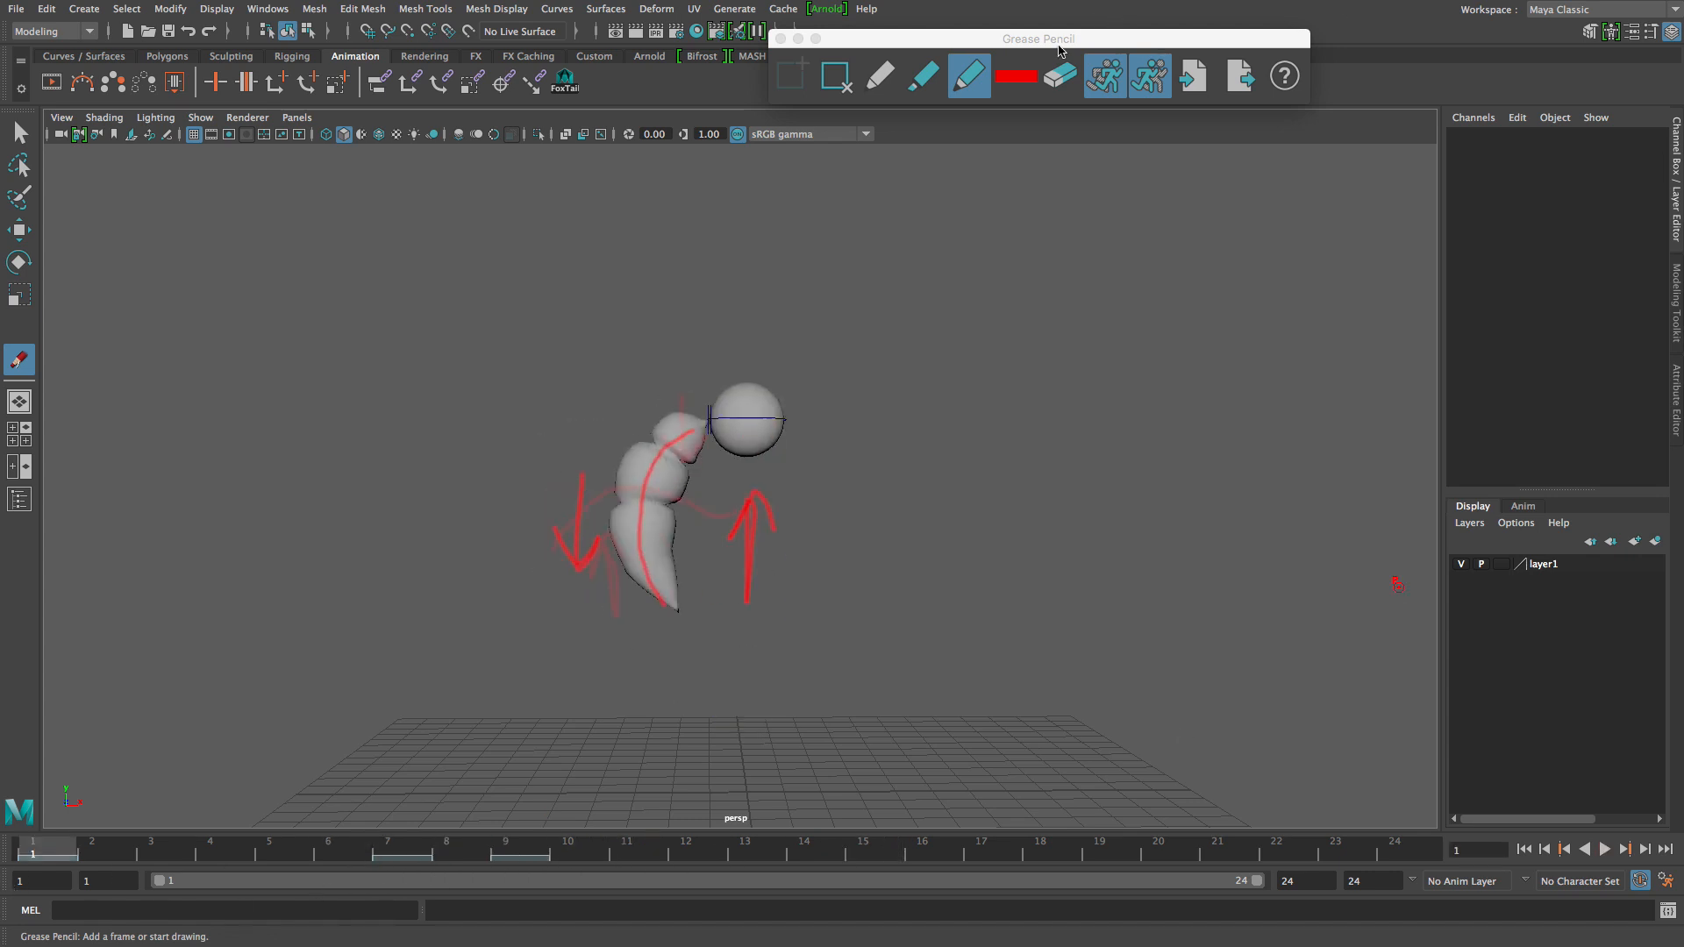
pyautogui.click(382, 858)
pyautogui.click(831, 77)
pyautogui.click(524, 856)
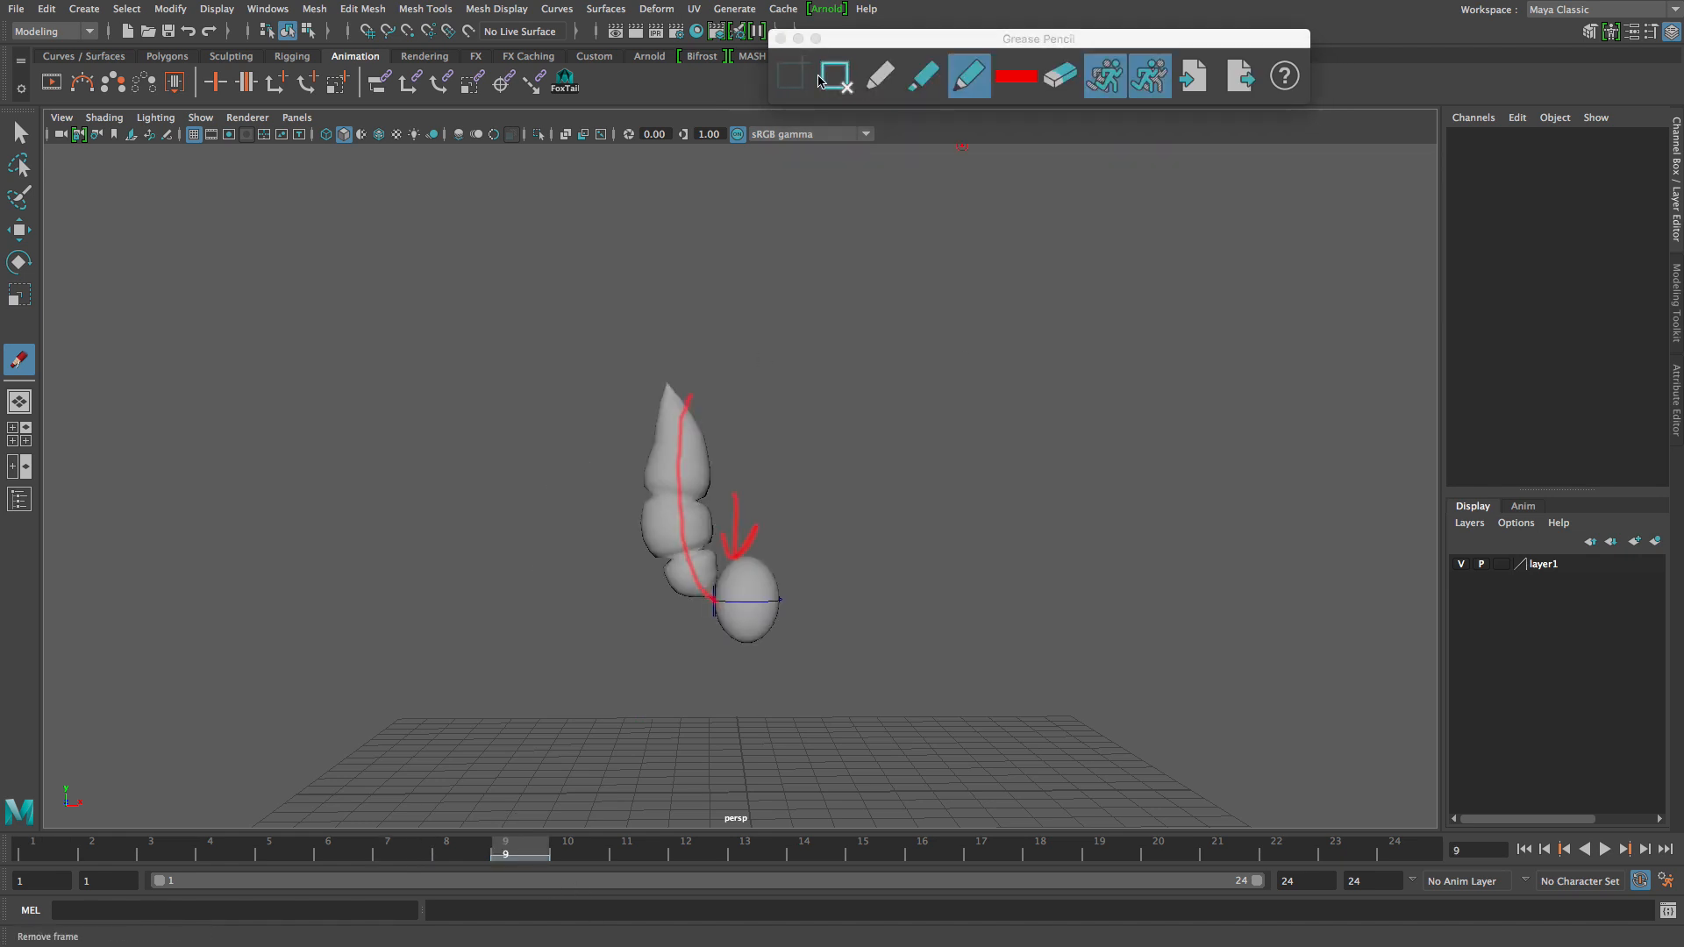
pyautogui.click(817, 82)
# Select all the tail controls and play the animation from frame 1 to review the tail's drag.
pyautogui.click(21, 132)
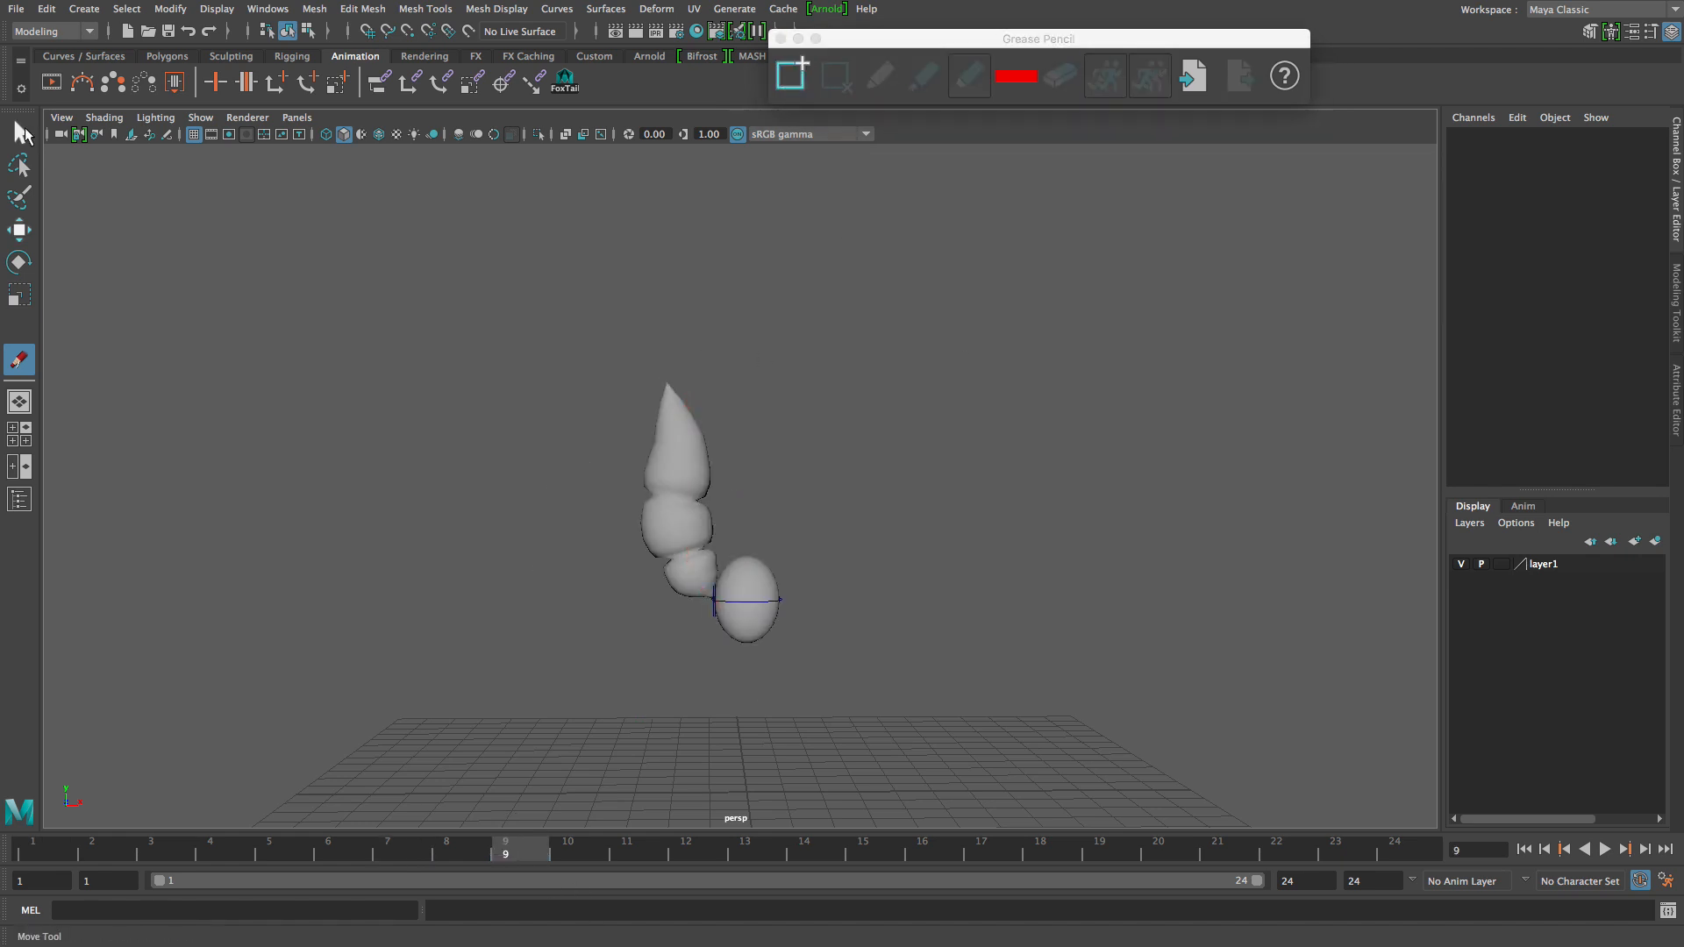
pyautogui.click(735, 588)
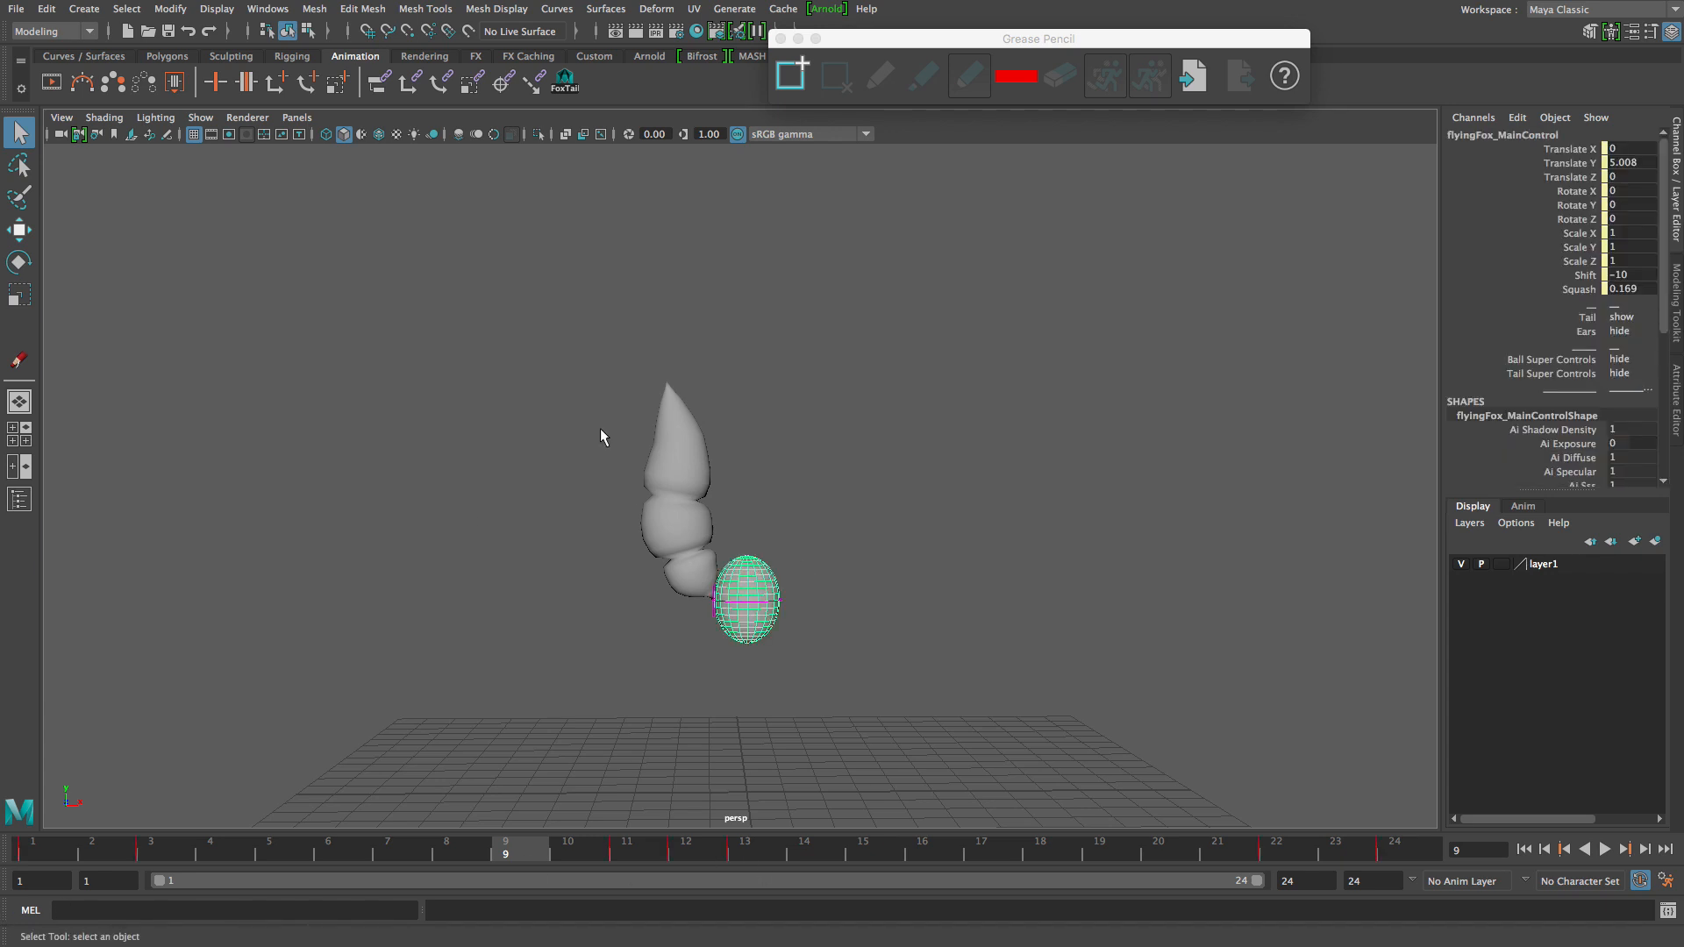
pyautogui.click(566, 83)
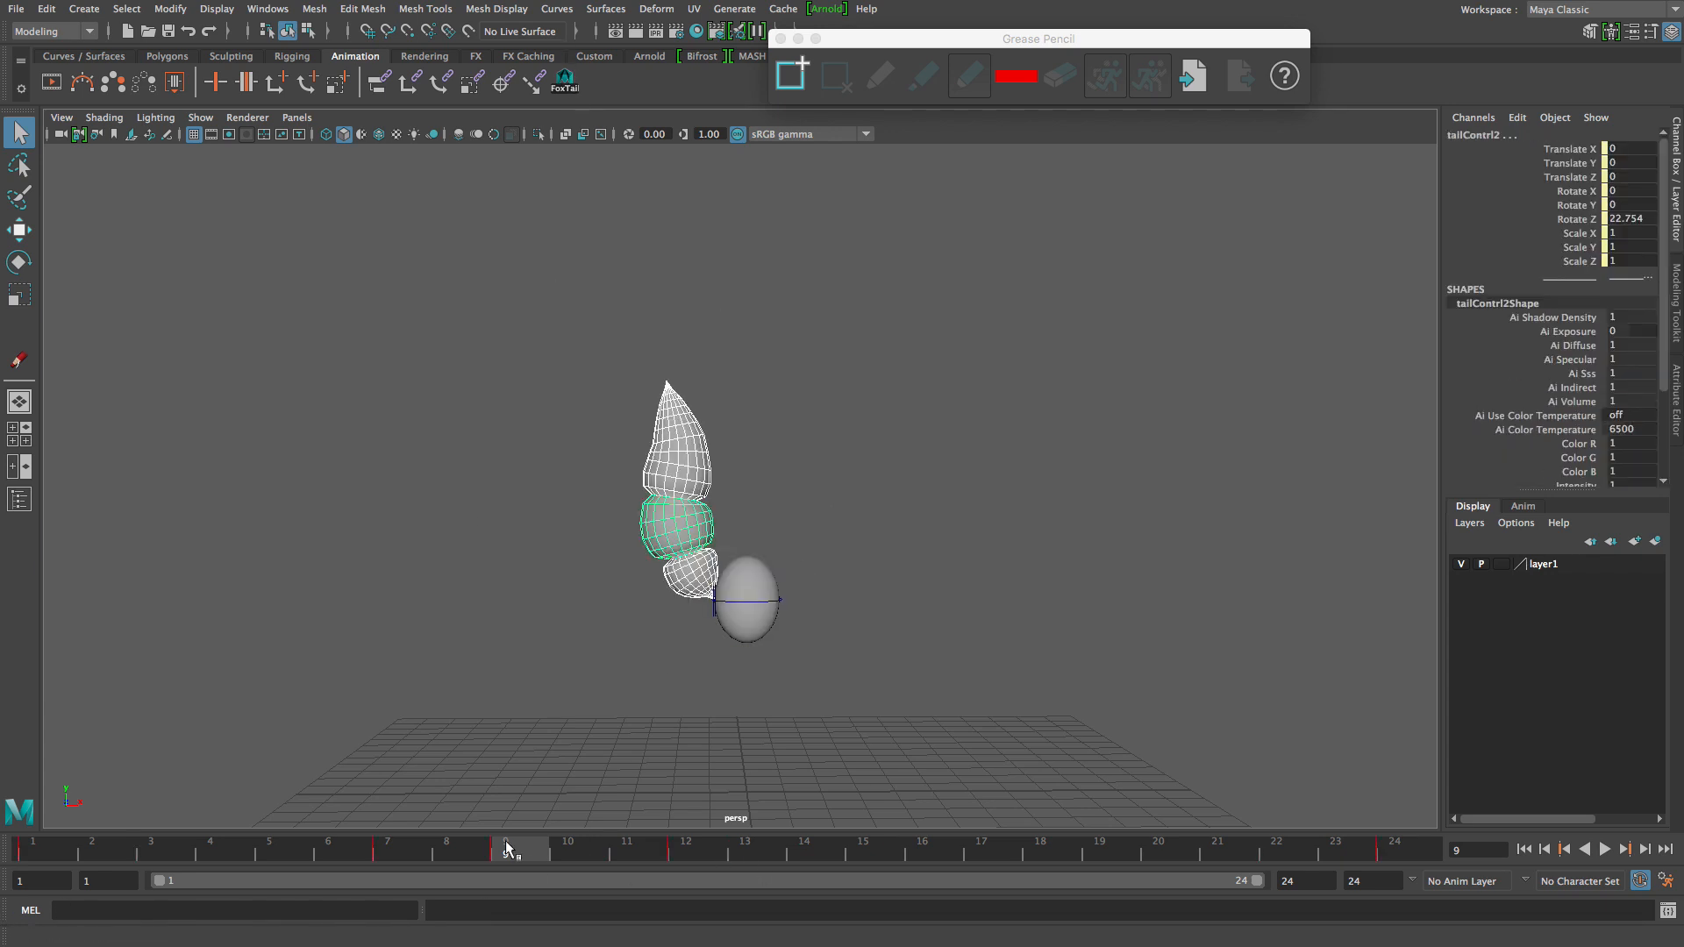
pyautogui.hotkey('alt', 'v')
pyautogui.click(21, 852)
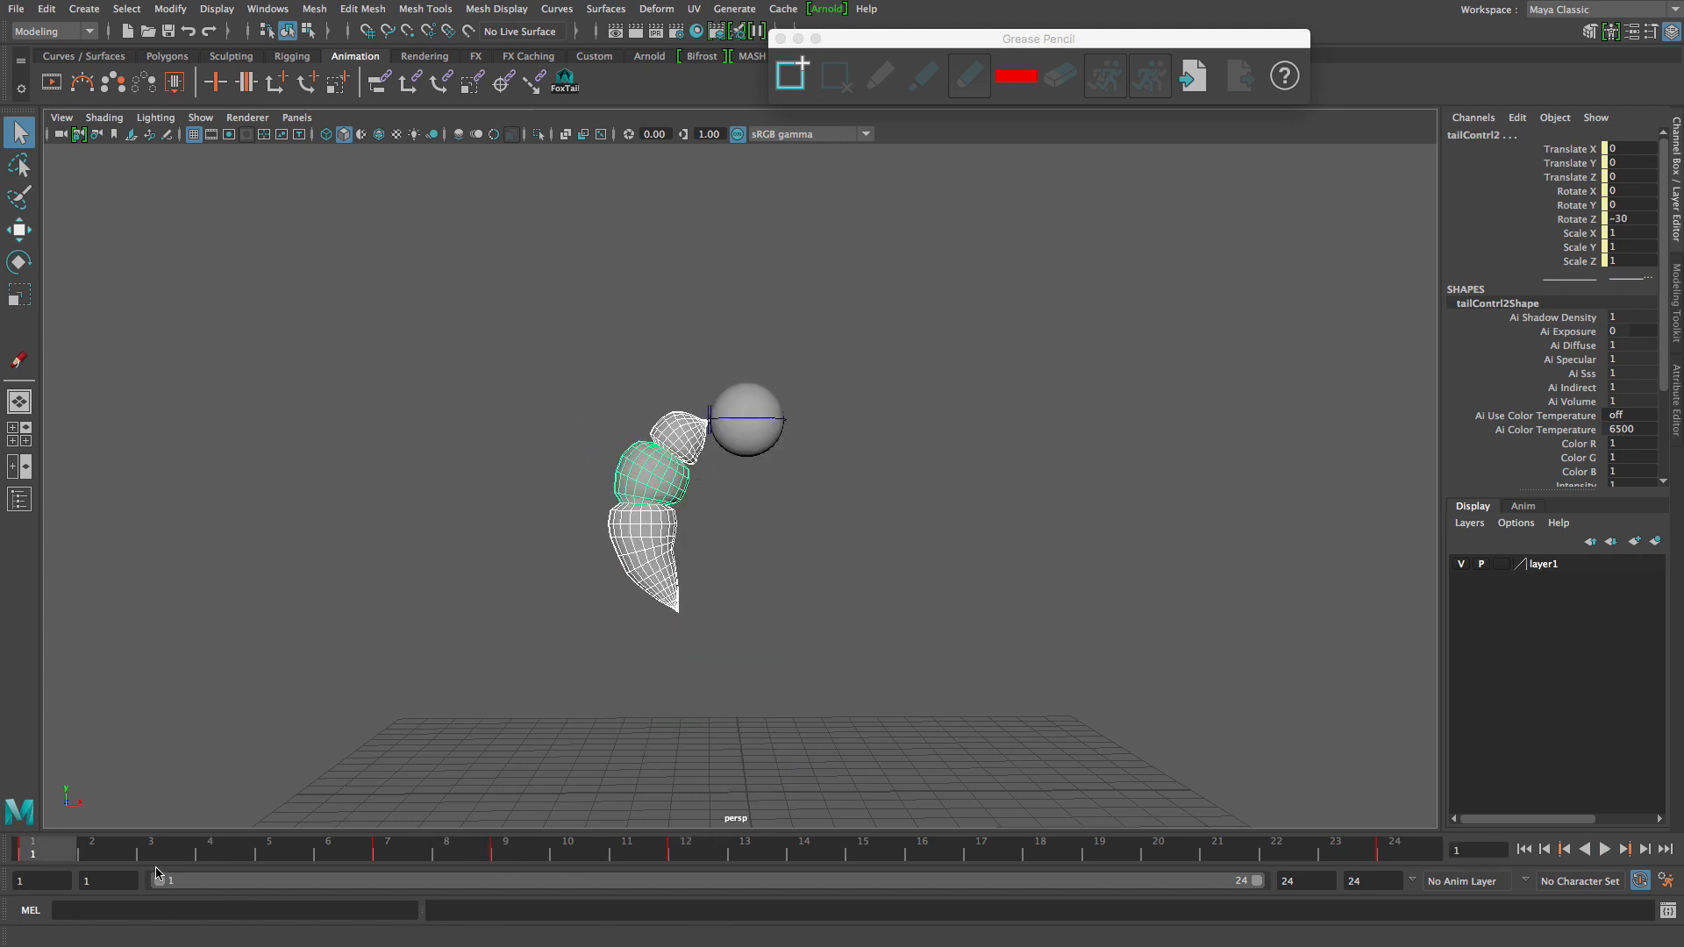
pyautogui.click(1607, 849)
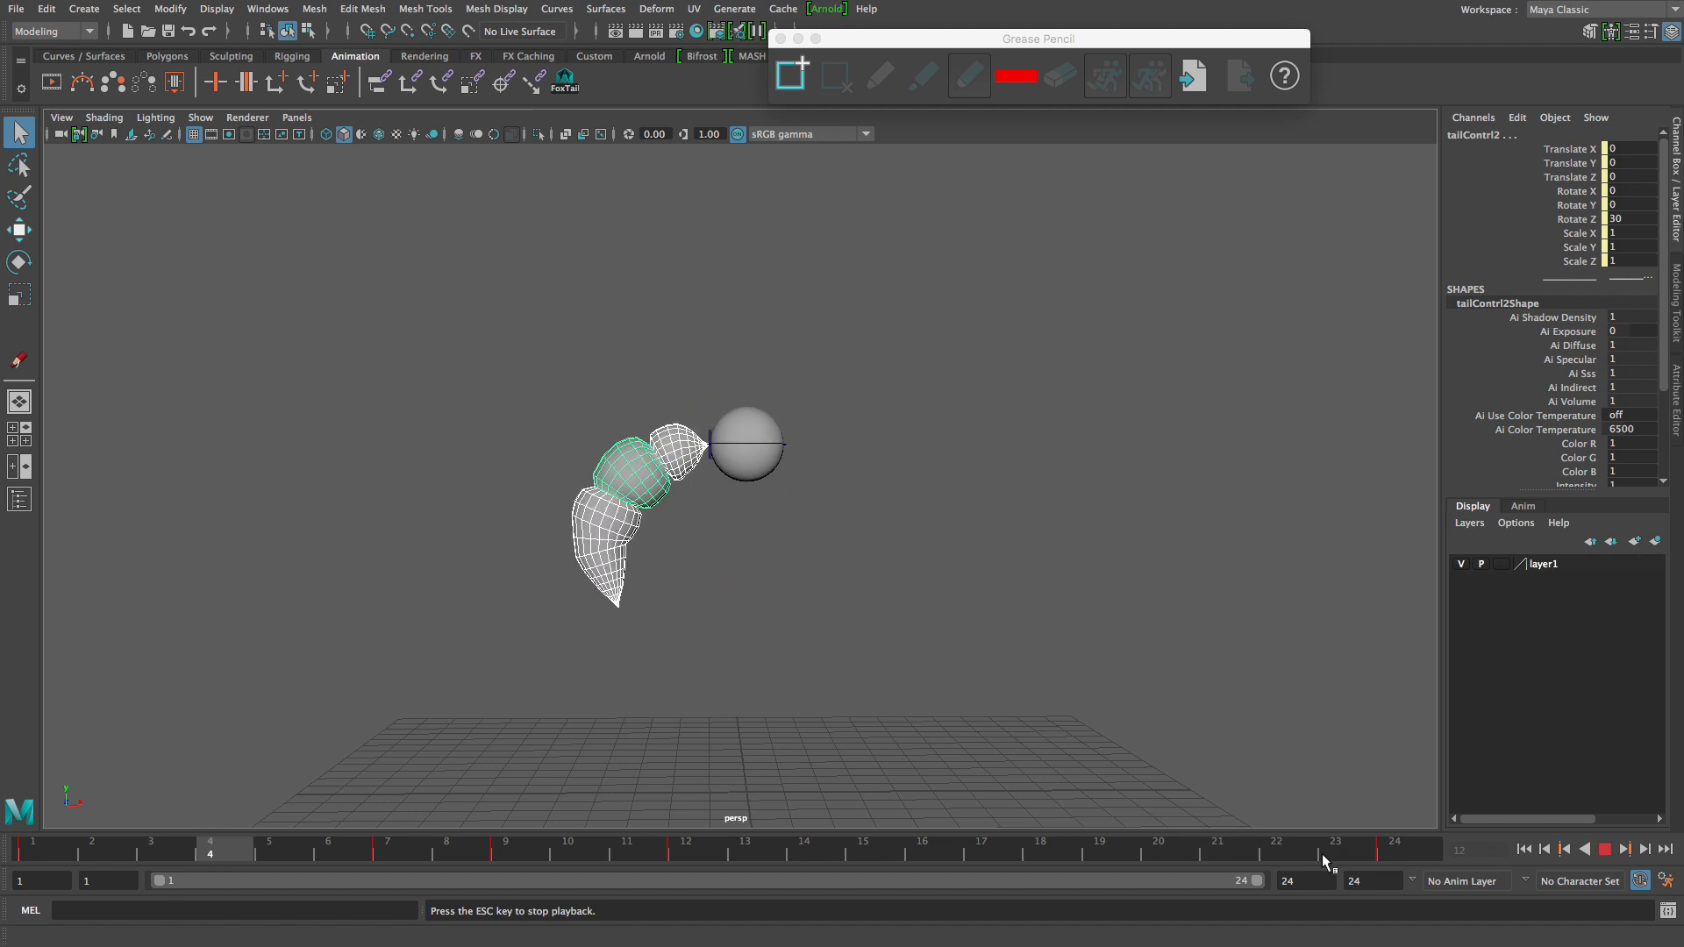
# Play the animation to review the tail's drag, then examine the tail pose around frame 19.
pyautogui.hotkey('alt', 'v')
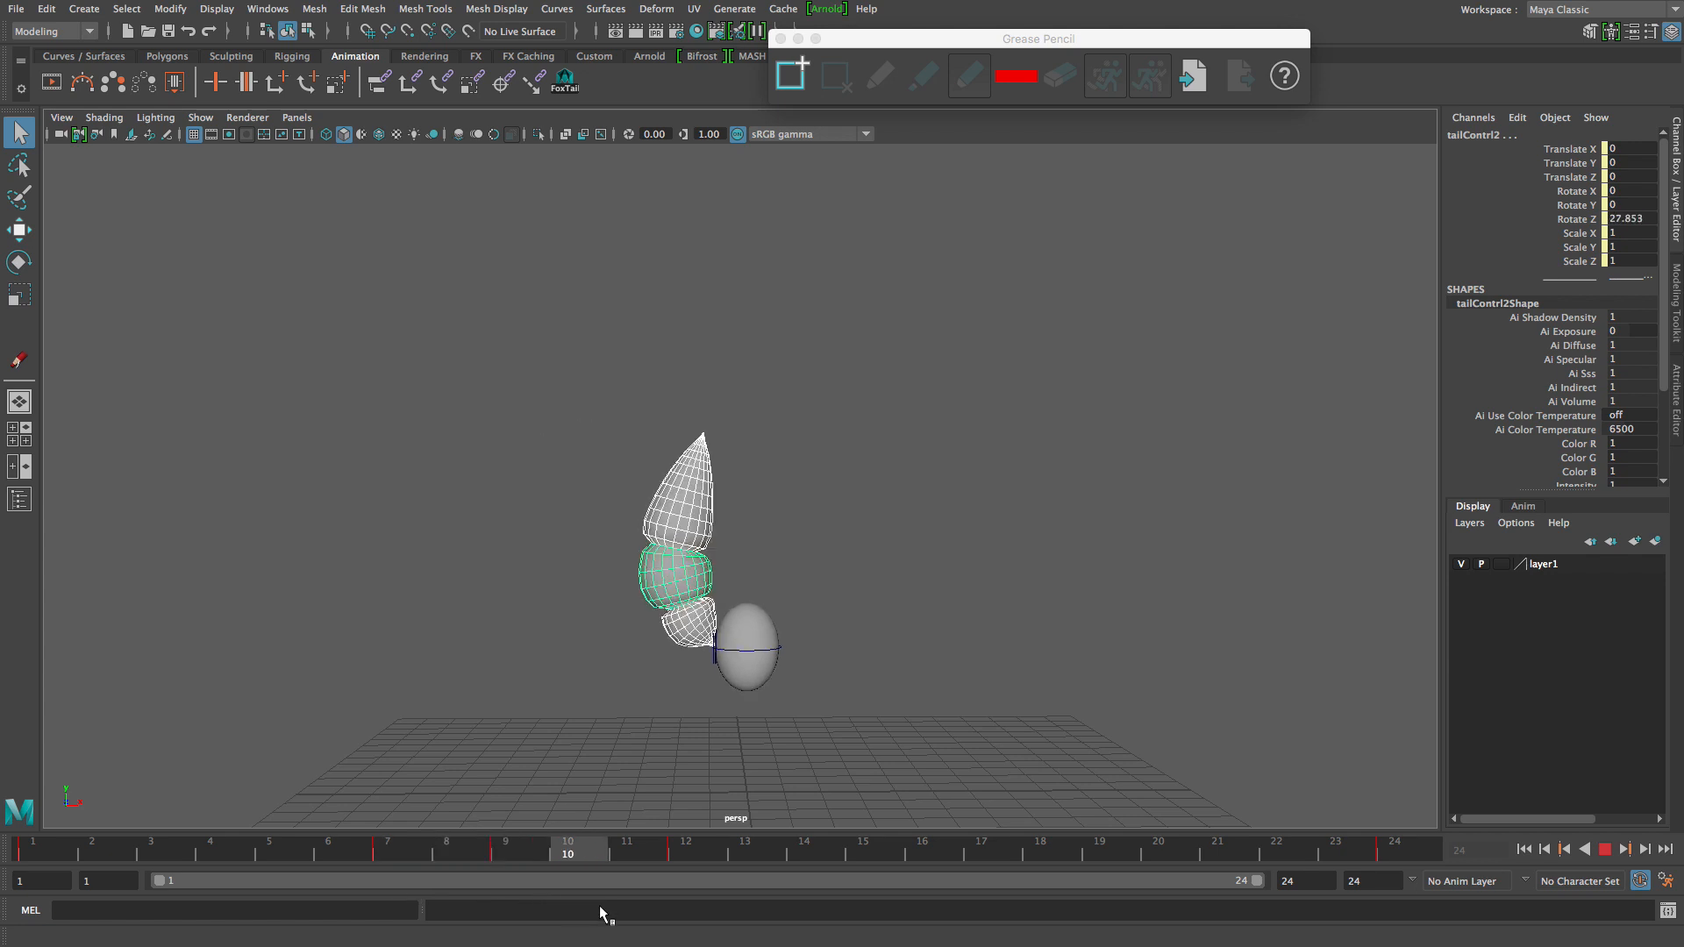
pyautogui.hotkey('alt', 'v')
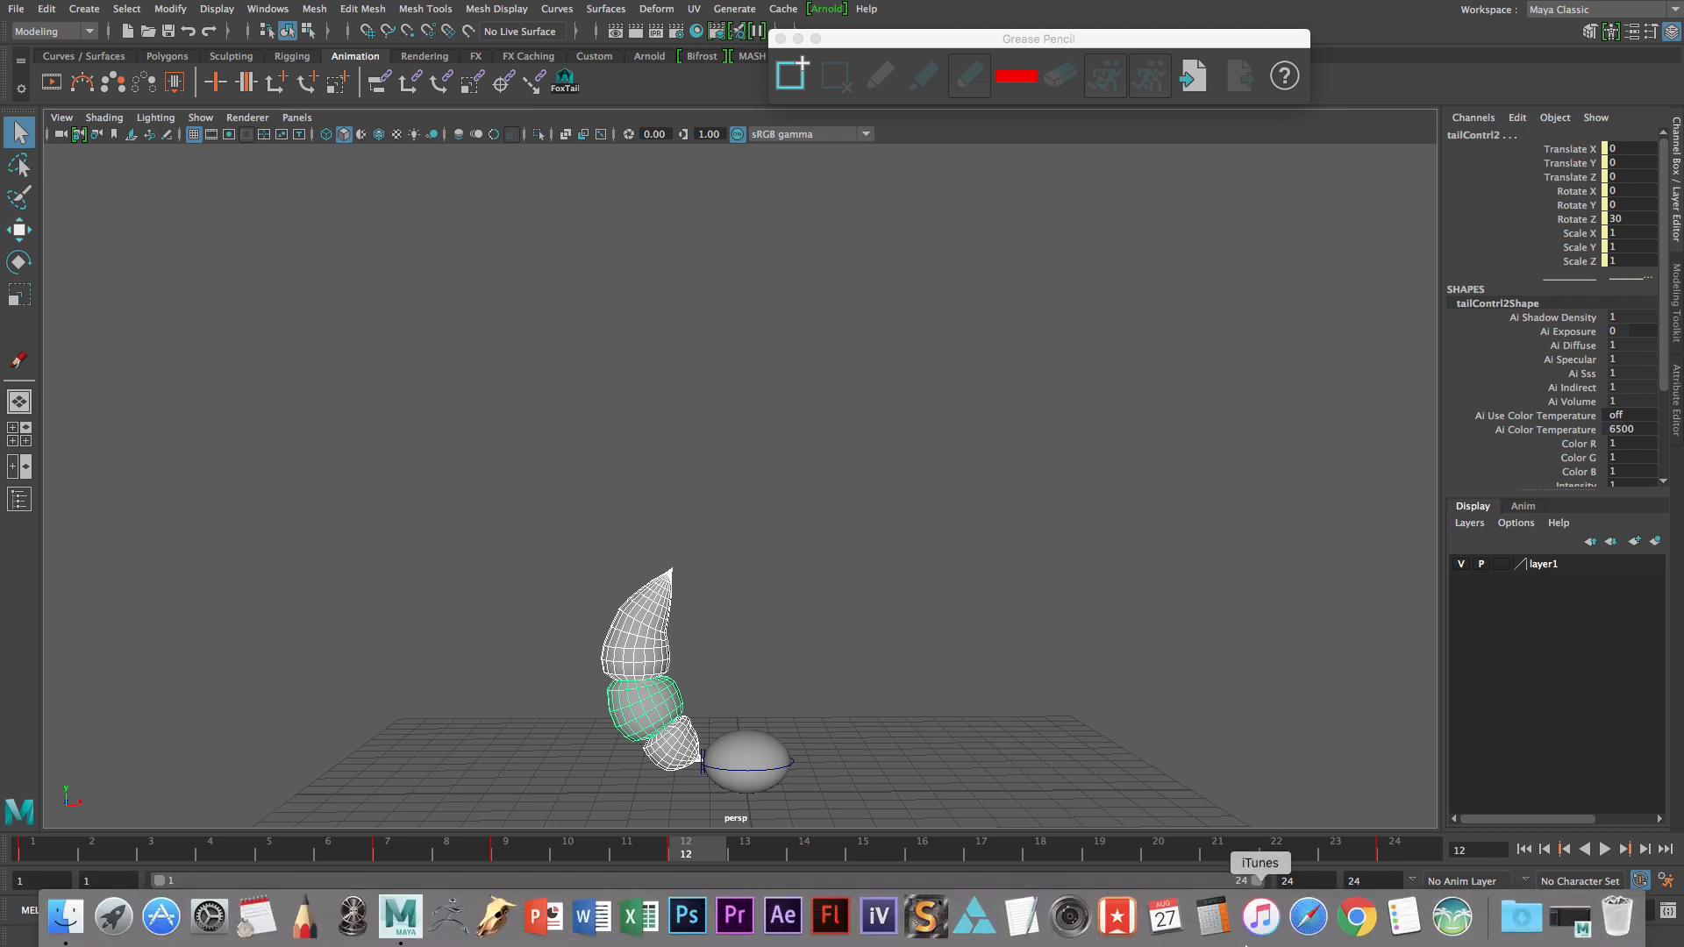
pyautogui.hotkey('alt', 'v')
pyautogui.click(1088, 856)
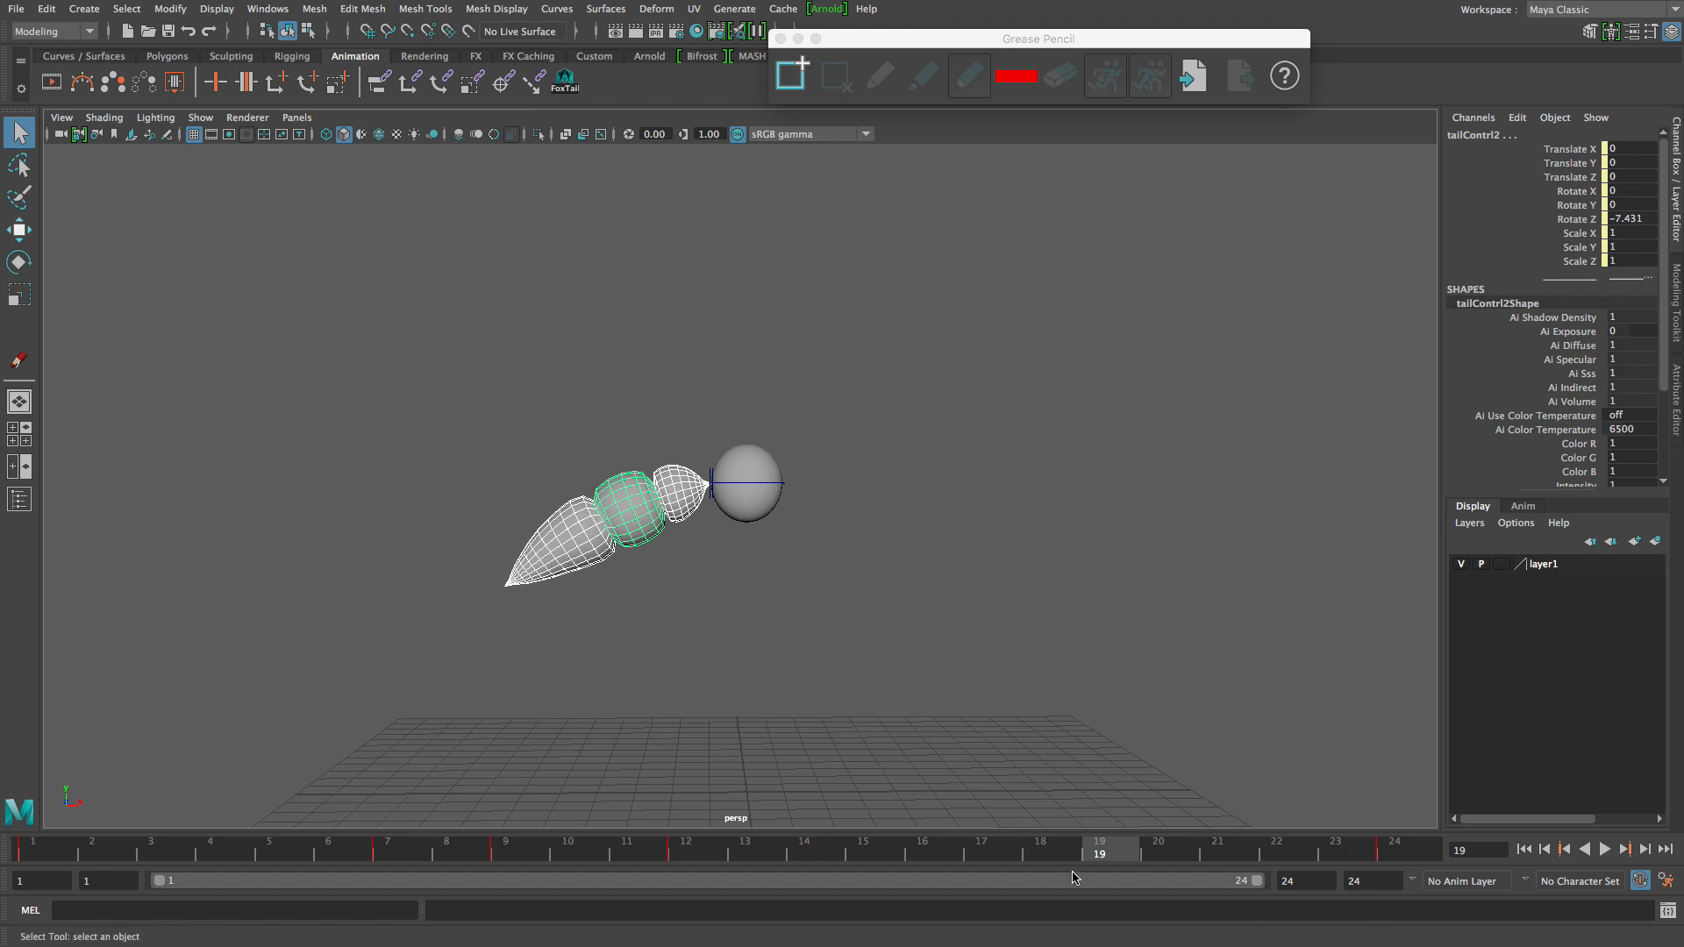
pyautogui.hotkey('alt', 'v')
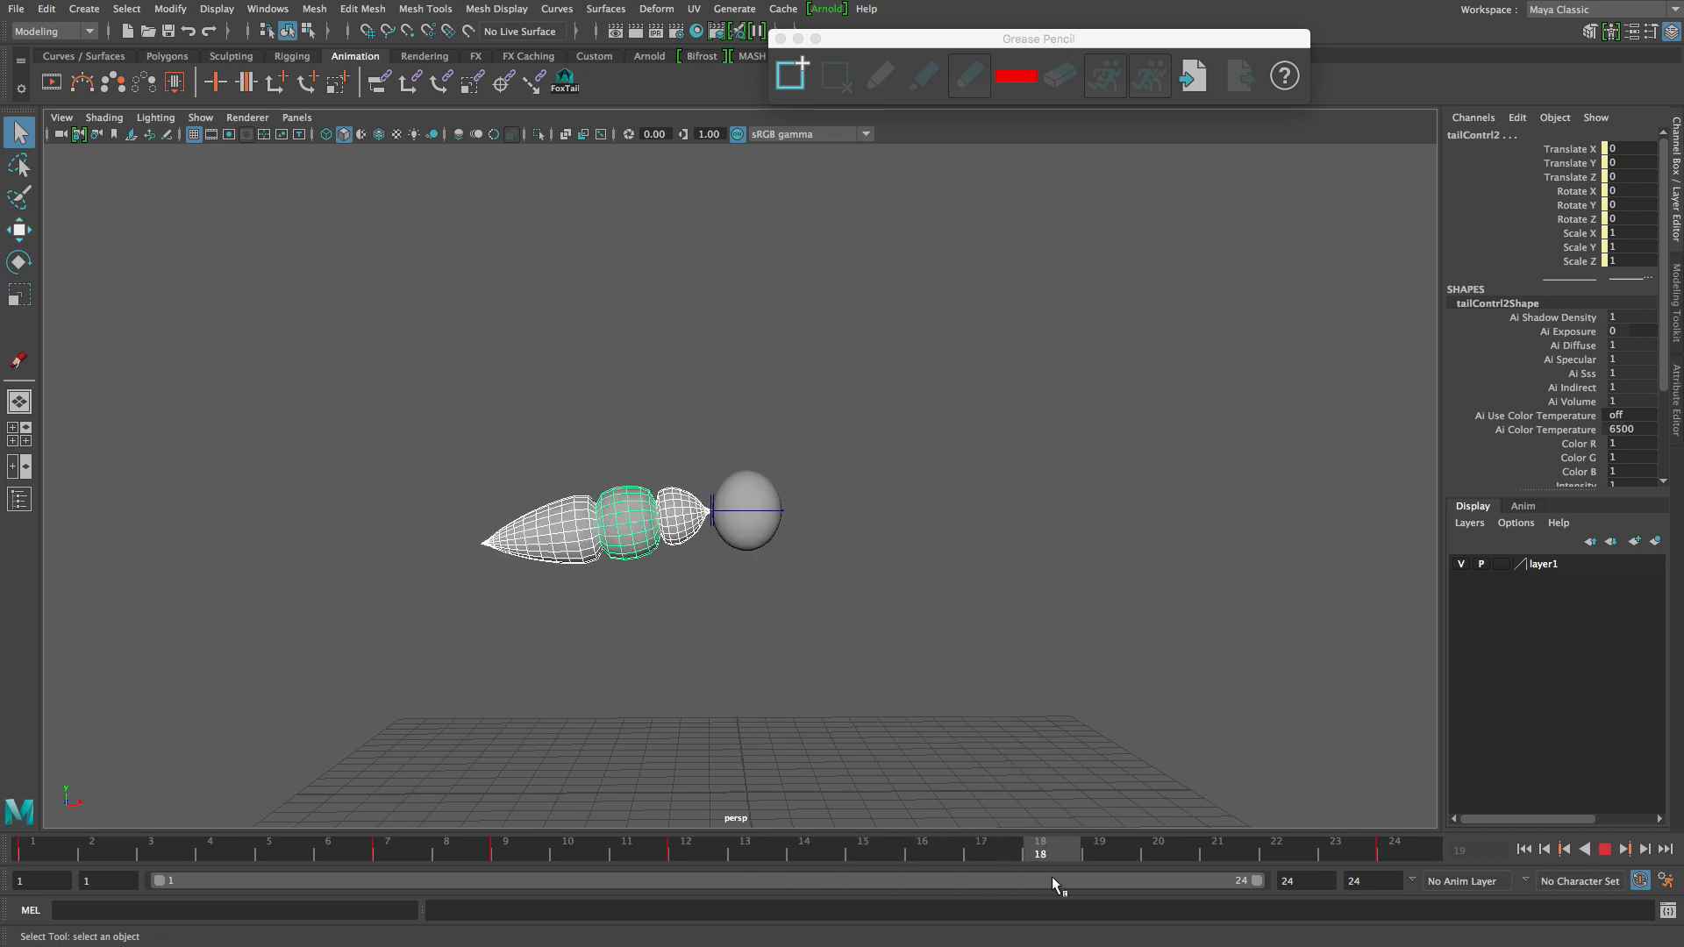
pyautogui.hotkey('alt', 'v')
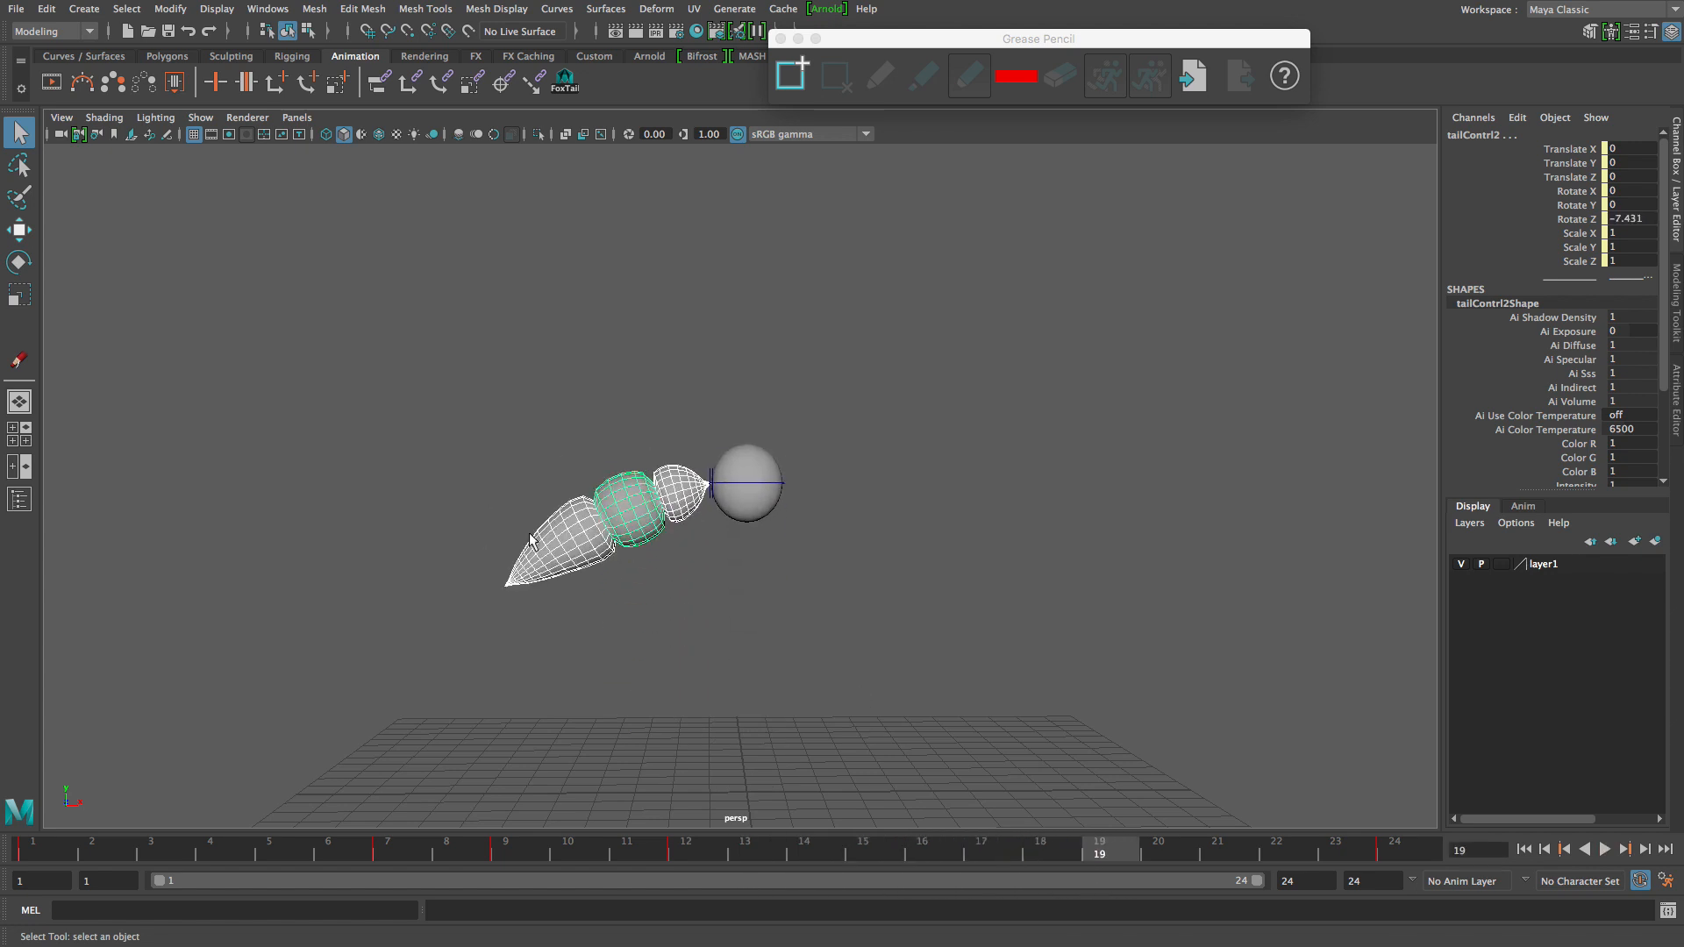
# At frame 19, rotate the tail's base segment, tailContrl1, steeply downward.
pyautogui.click(693, 507)
pyautogui.press('5')
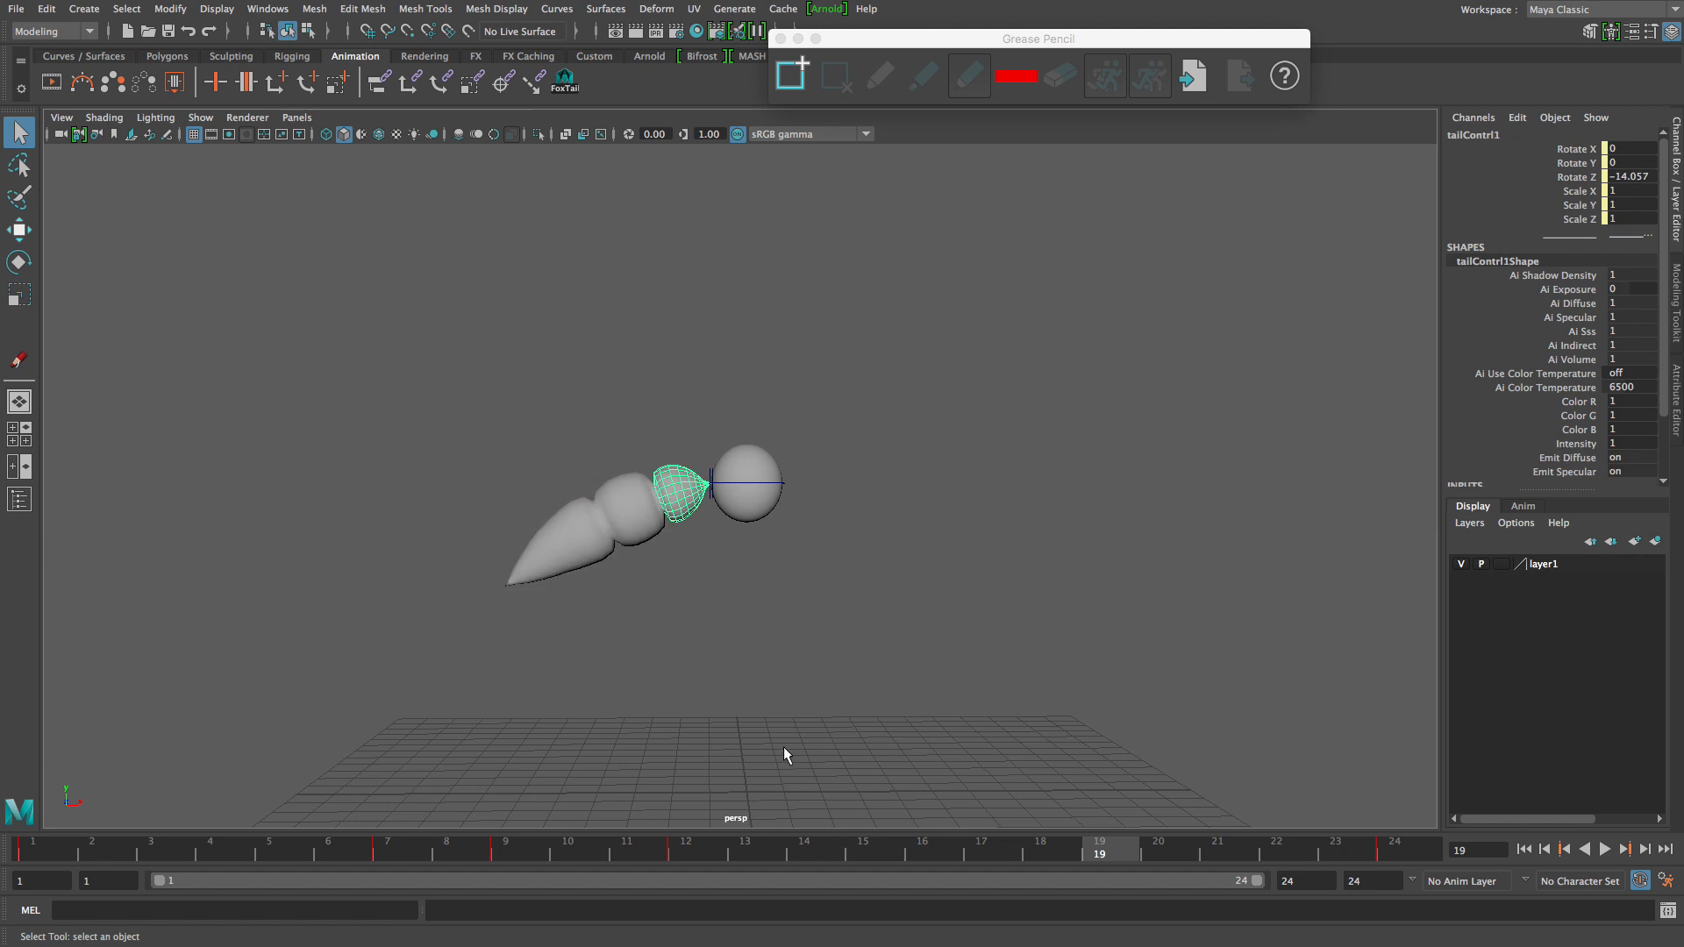
pyautogui.press('e')
pyautogui.moveTo(660, 532); pyautogui.dragTo(690, 584)
pyautogui.click(690, 585)
# Curl the remaining tail segments upward at frame 19, with tailContrl4 at about 41.95 in Rotate Z.
pyautogui.click(699, 549)
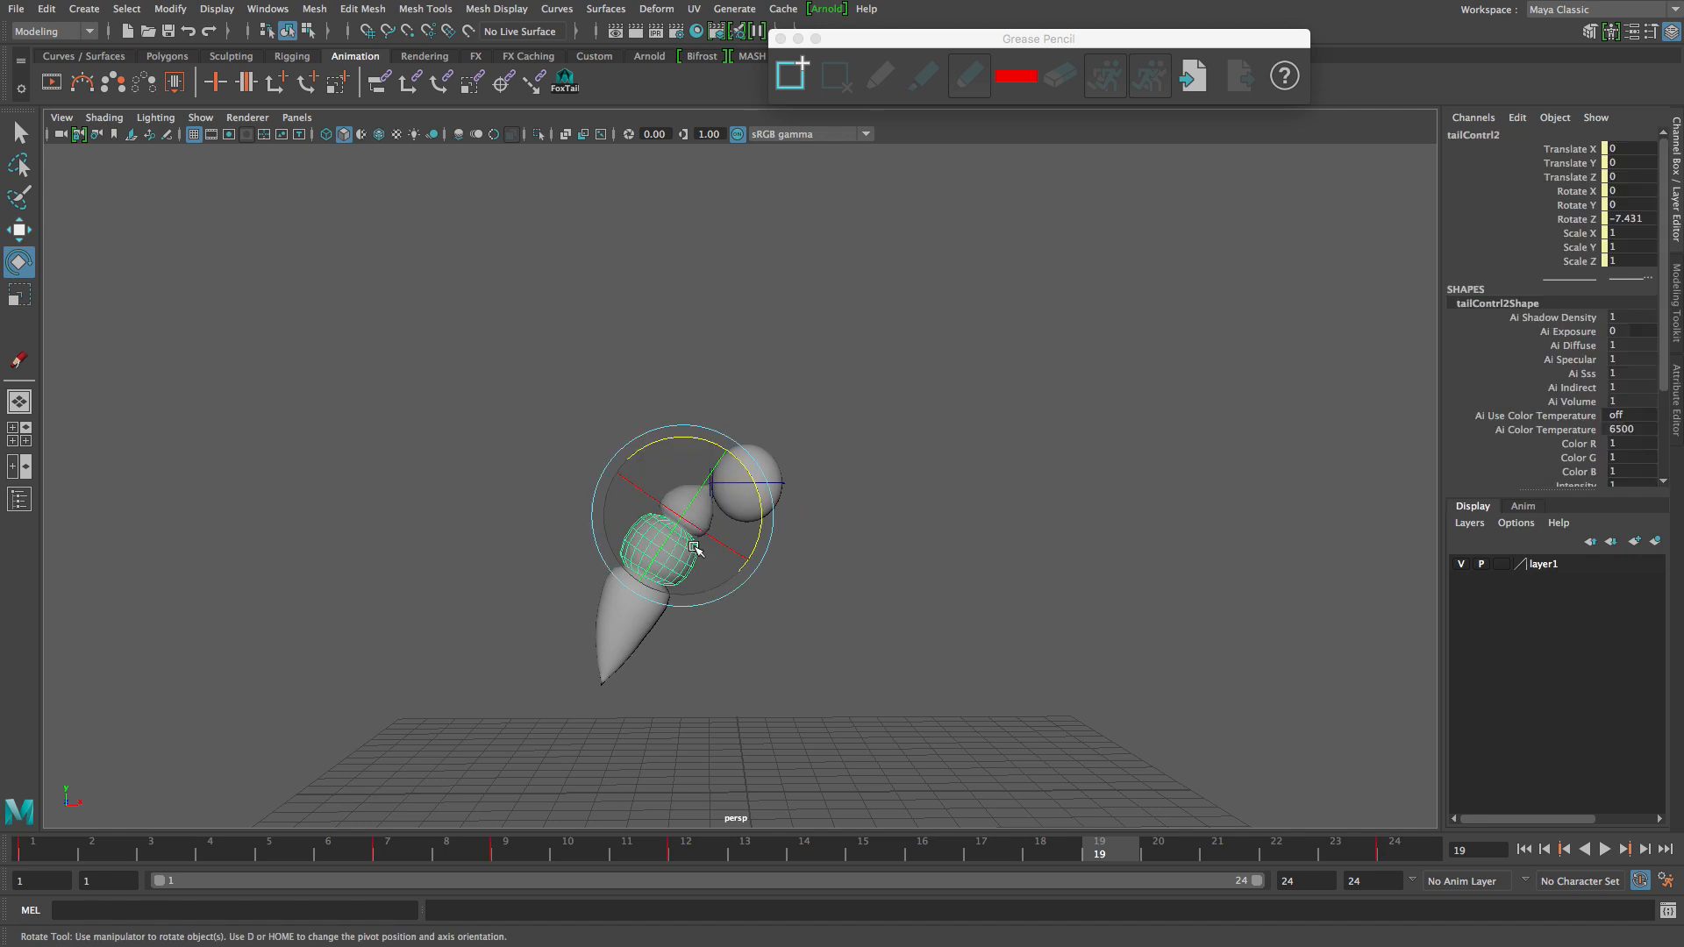
pyautogui.moveTo(762, 516); pyautogui.dragTo(681, 584)
pyautogui.click(609, 599)
pyautogui.click(621, 586)
pyautogui.click(685, 605)
pyautogui.click(539, 561)
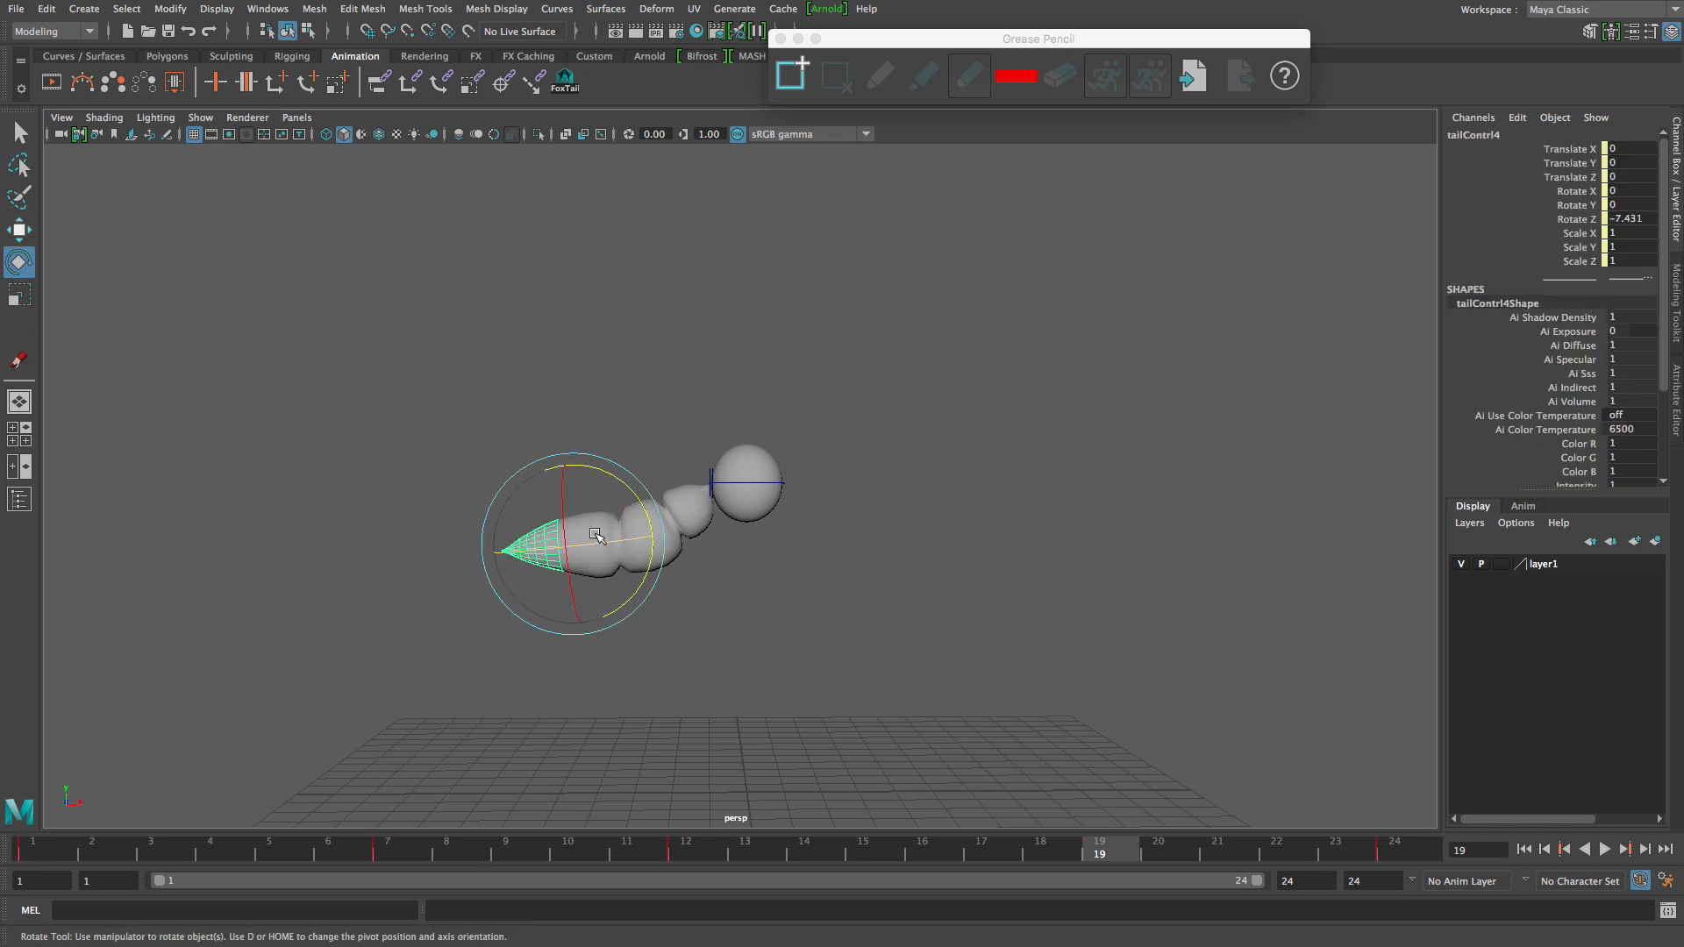
pyautogui.moveTo(624, 493); pyautogui.dragTo(642, 556)
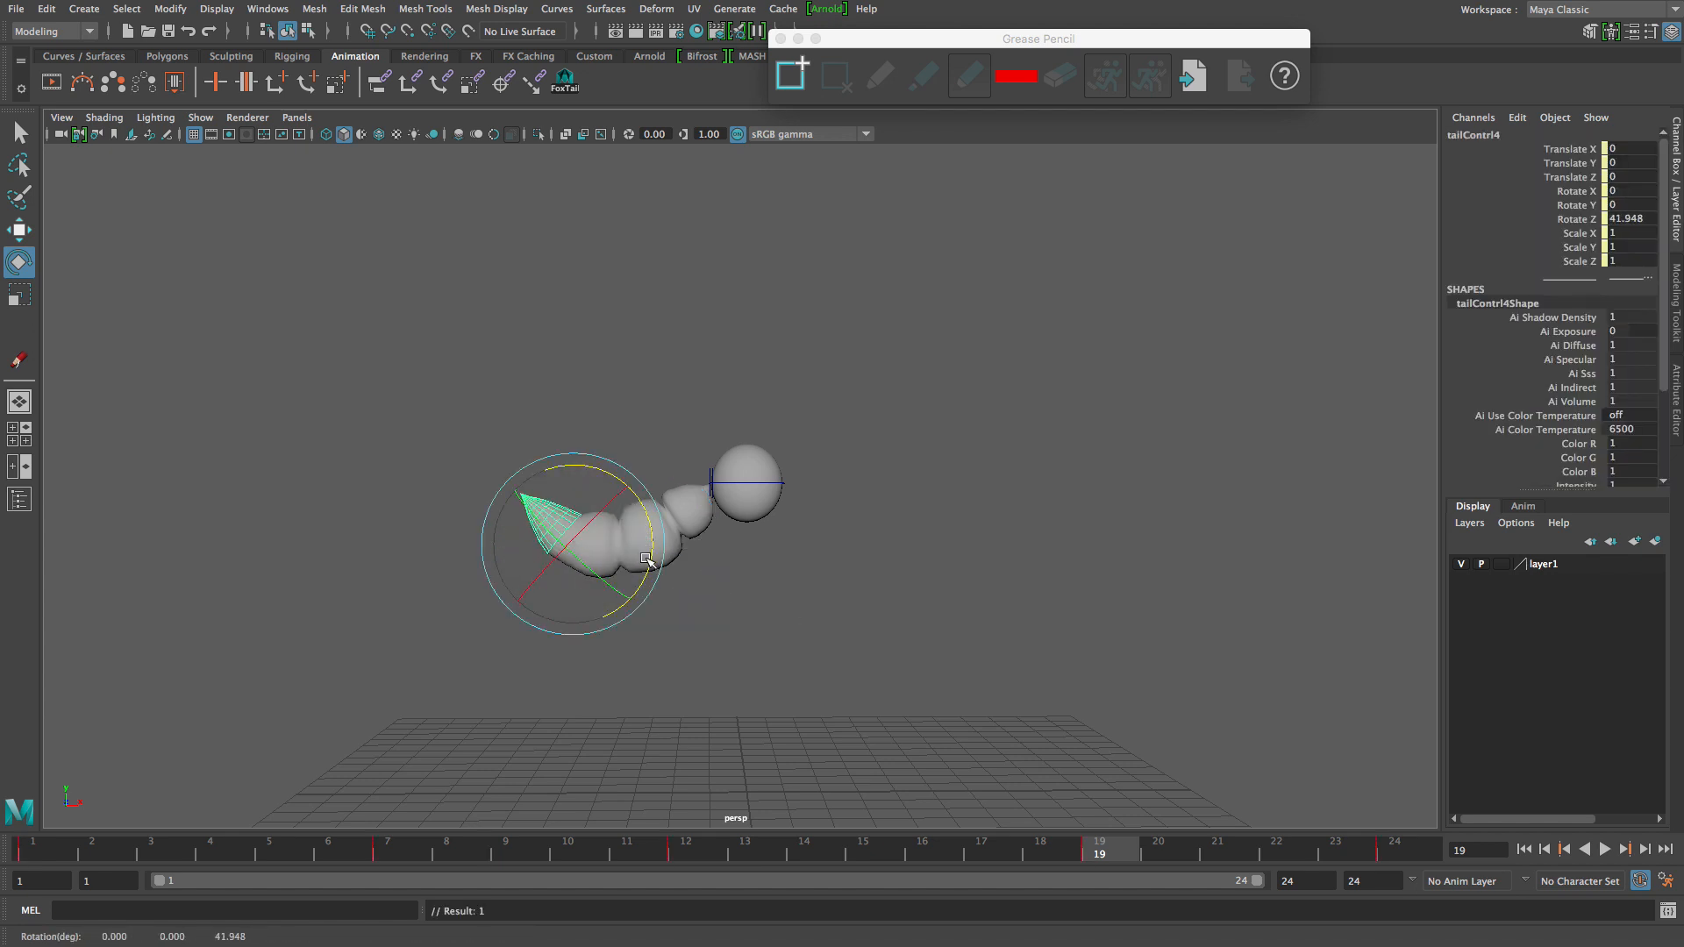
# Check the swing up to frame 19, then rotate the base and middle tail segments further there and key them.
pyautogui.moveTo(684, 858)
pyautogui.mouseDown()
pyautogui.moveTo(627, 858)
pyautogui.moveTo(1079, 872)
pyautogui.moveTo(55, 839)
pyautogui.moveTo(551, 839)
pyautogui.moveTo(1067, 887)
pyautogui.moveTo(1141, 877)
pyautogui.moveTo(1121, 877)
pyautogui.mouseUp()
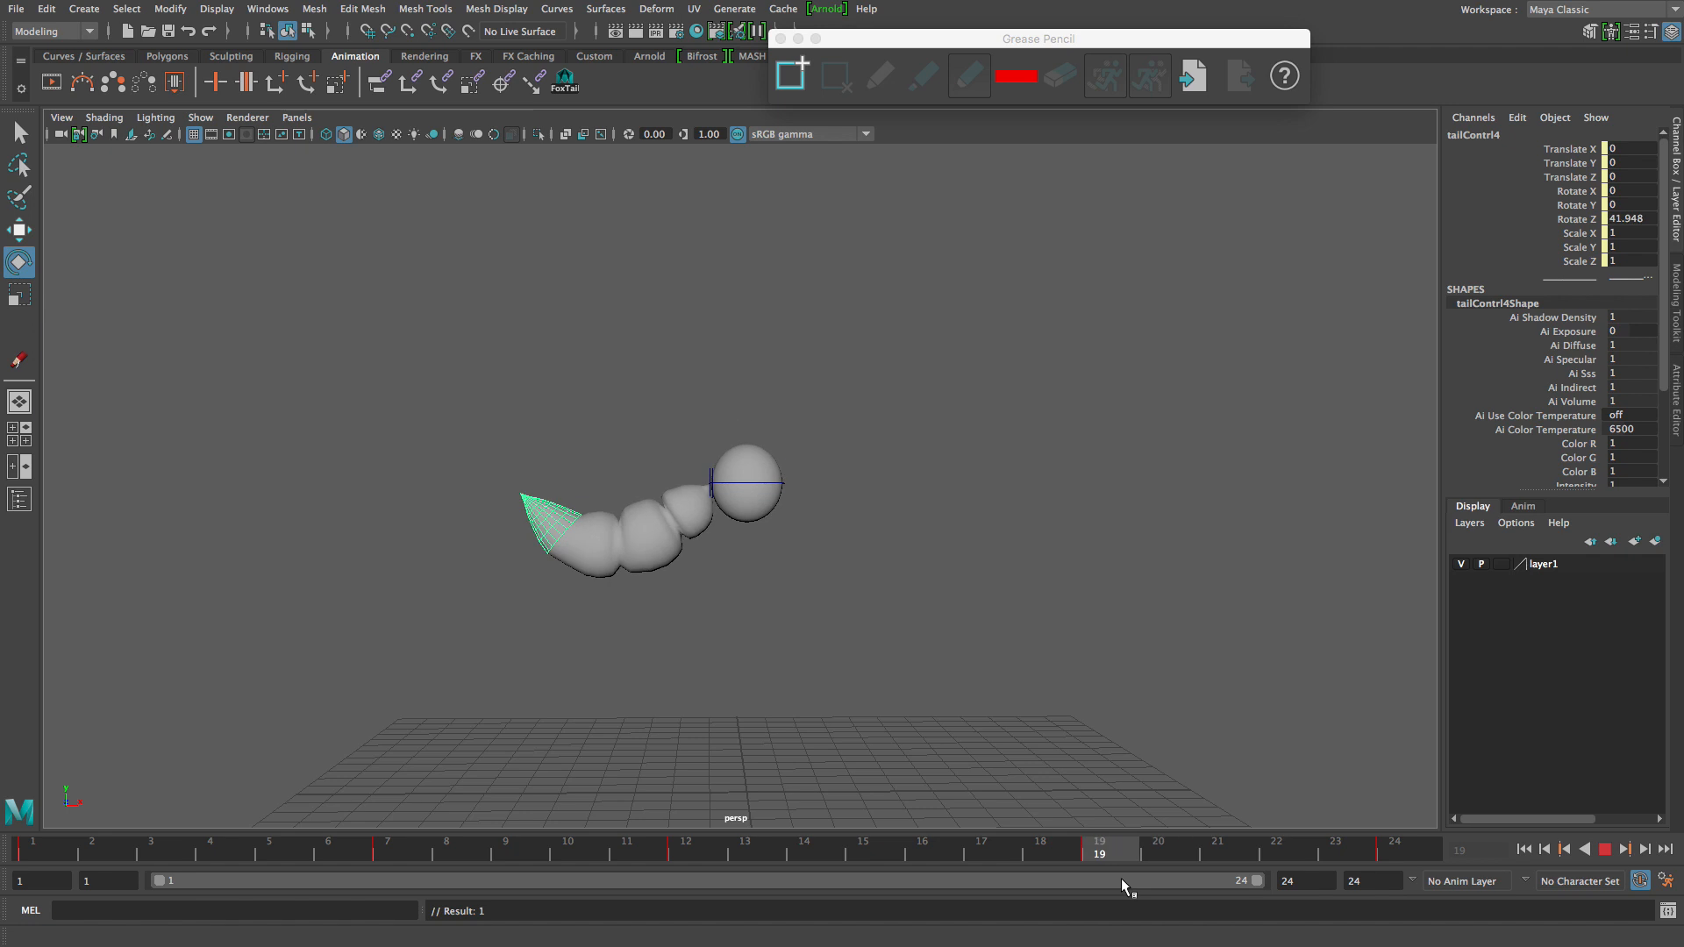
pyautogui.click(709, 507)
pyautogui.moveTo(696, 563)
pyautogui.mouseDown()
pyautogui.moveTo(752, 561)
pyautogui.moveTo(776, 522)
pyautogui.moveTo(717, 541)
pyautogui.mouseUp()
pyautogui.press('s')
pyautogui.click(838, 601)
pyautogui.click(701, 524)
pyautogui.press('s')
pyautogui.click(772, 582)
pyautogui.click(683, 569)
pyautogui.press('s')
pyautogui.click(816, 545)
pyautogui.click(707, 517)
pyautogui.press('s')
# Rotate the tail tip, tailContrl4, to about 71.25 in Rotate Z at frame 19 and key it.
pyautogui.click(757, 549)
pyautogui.click(578, 503)
pyautogui.moveTo(628, 469); pyautogui.dragTo(654, 496)
pyautogui.press('s')
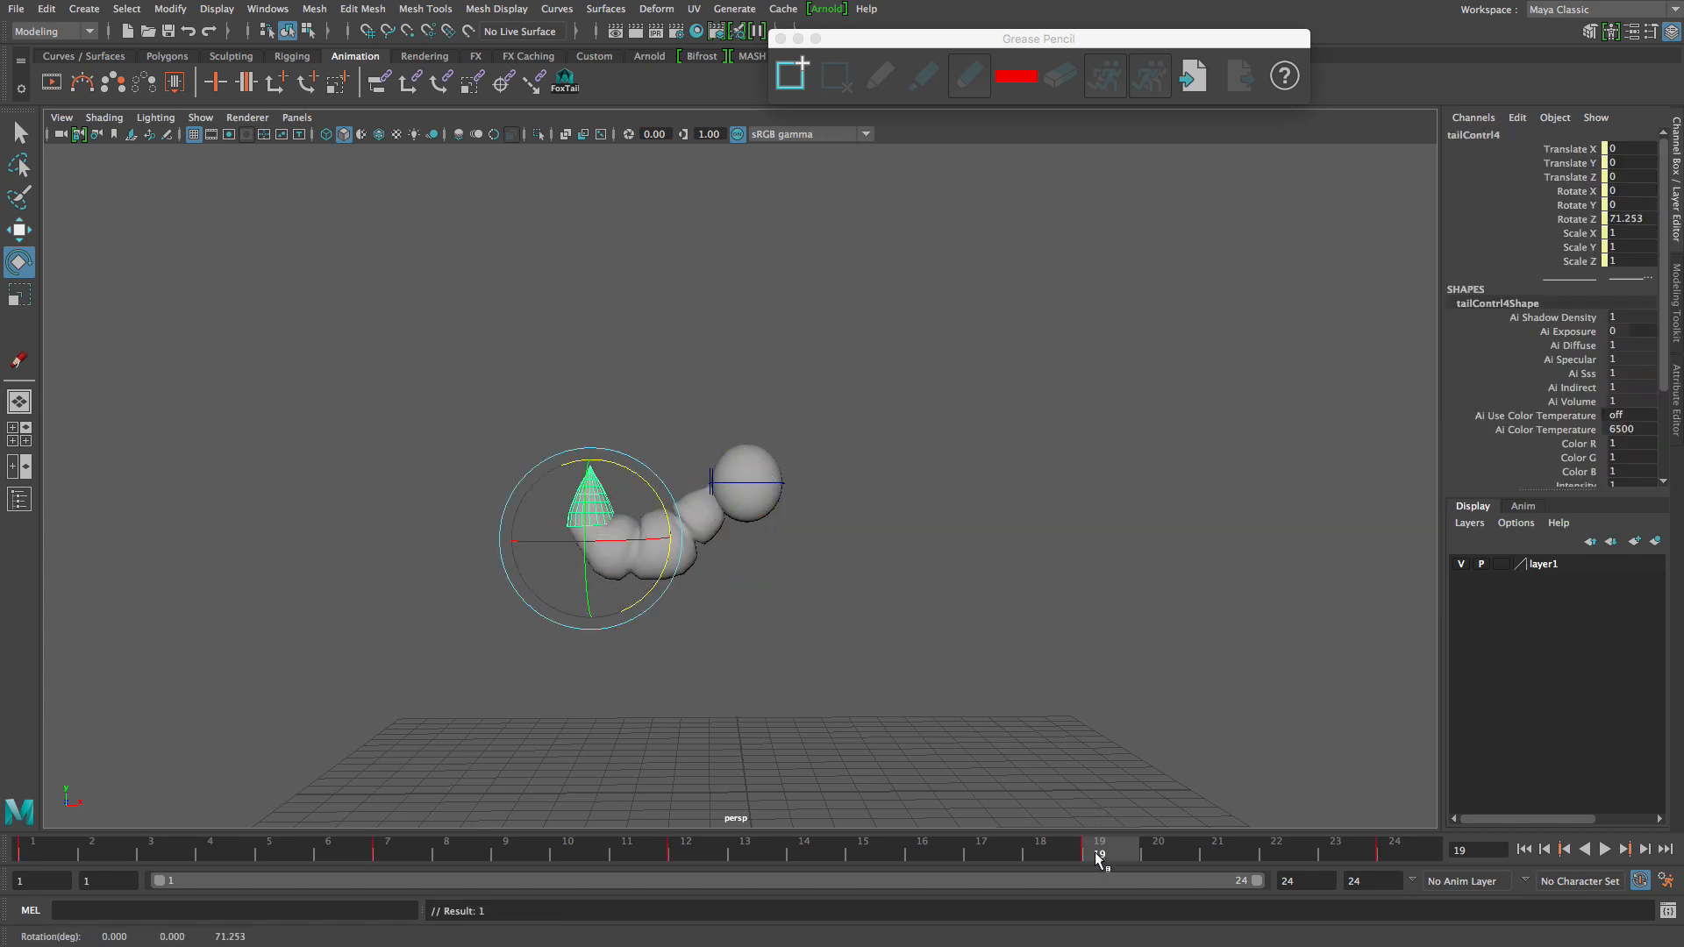
# At frame 21, rotate the tail segments downward into a hanging drag pose.
pyautogui.hotkey('alt', 'v')
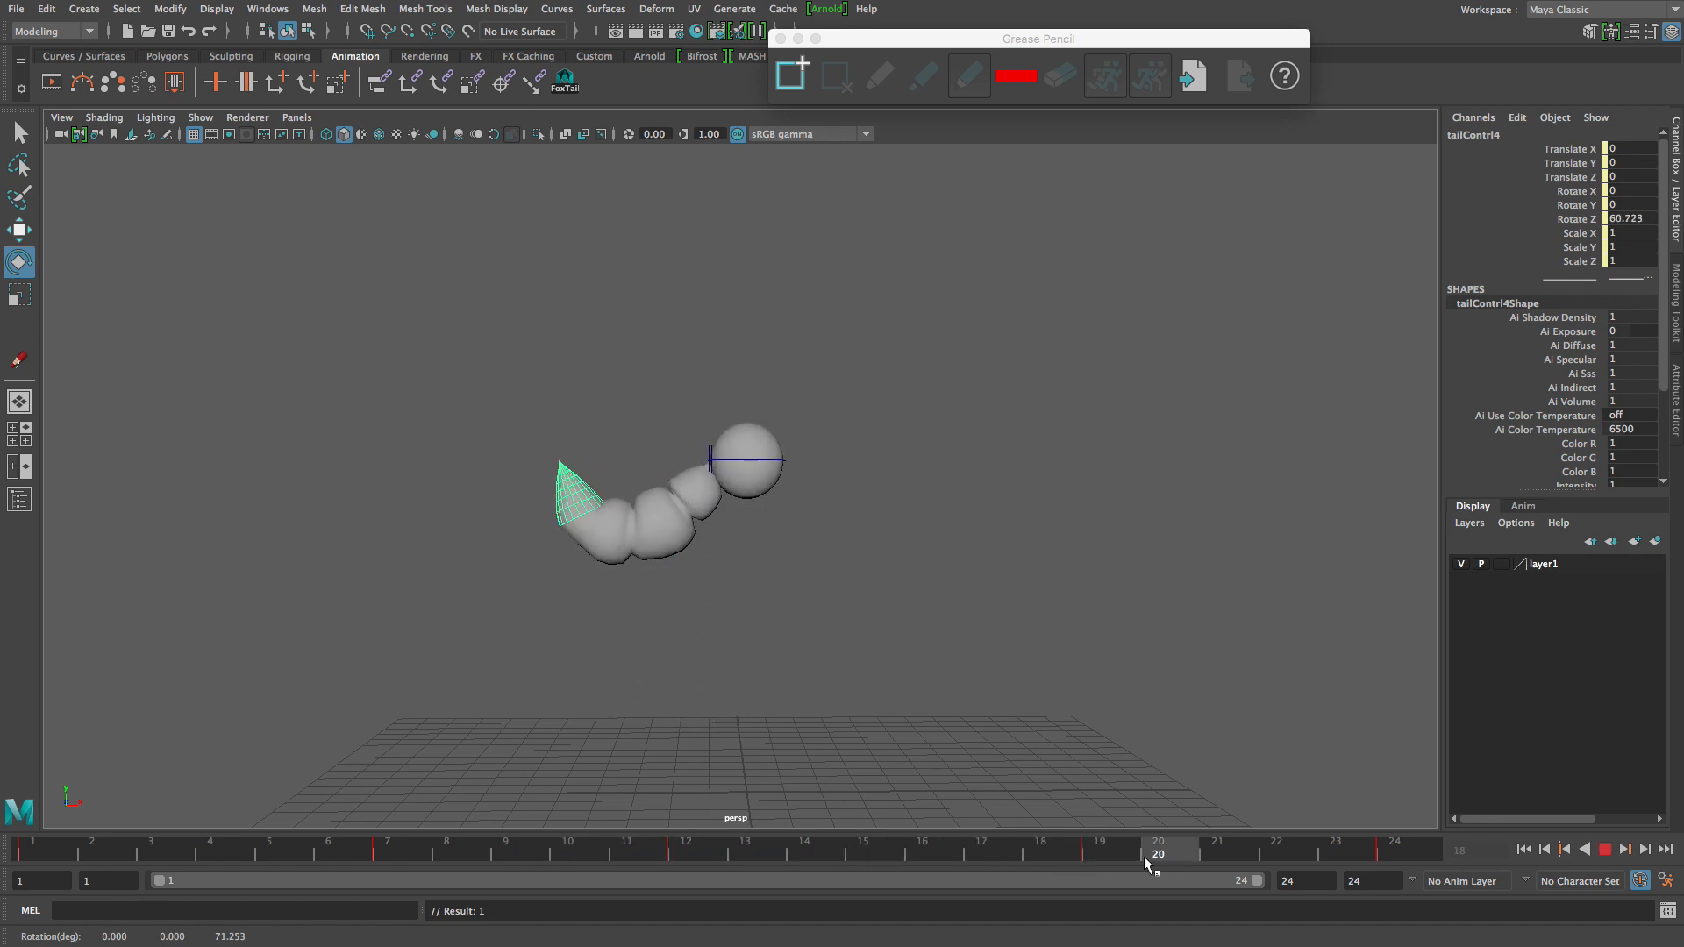
pyautogui.hotkey('alt', 'v')
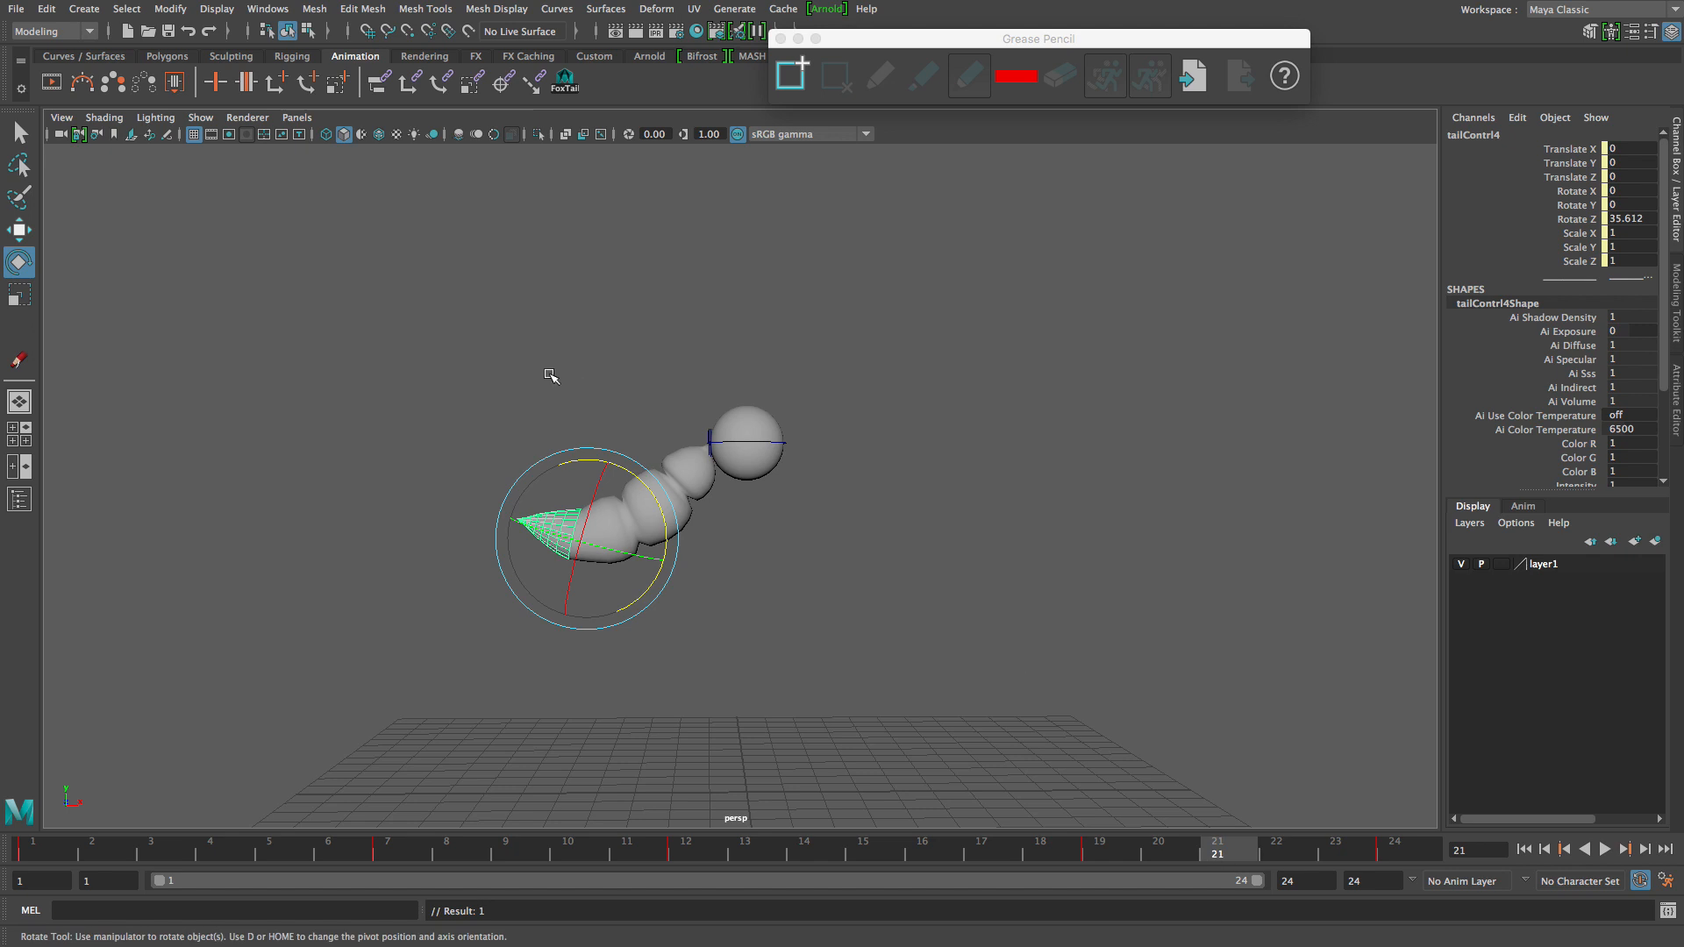
pyautogui.click(709, 451)
pyautogui.click(662, 559)
pyautogui.click(664, 495)
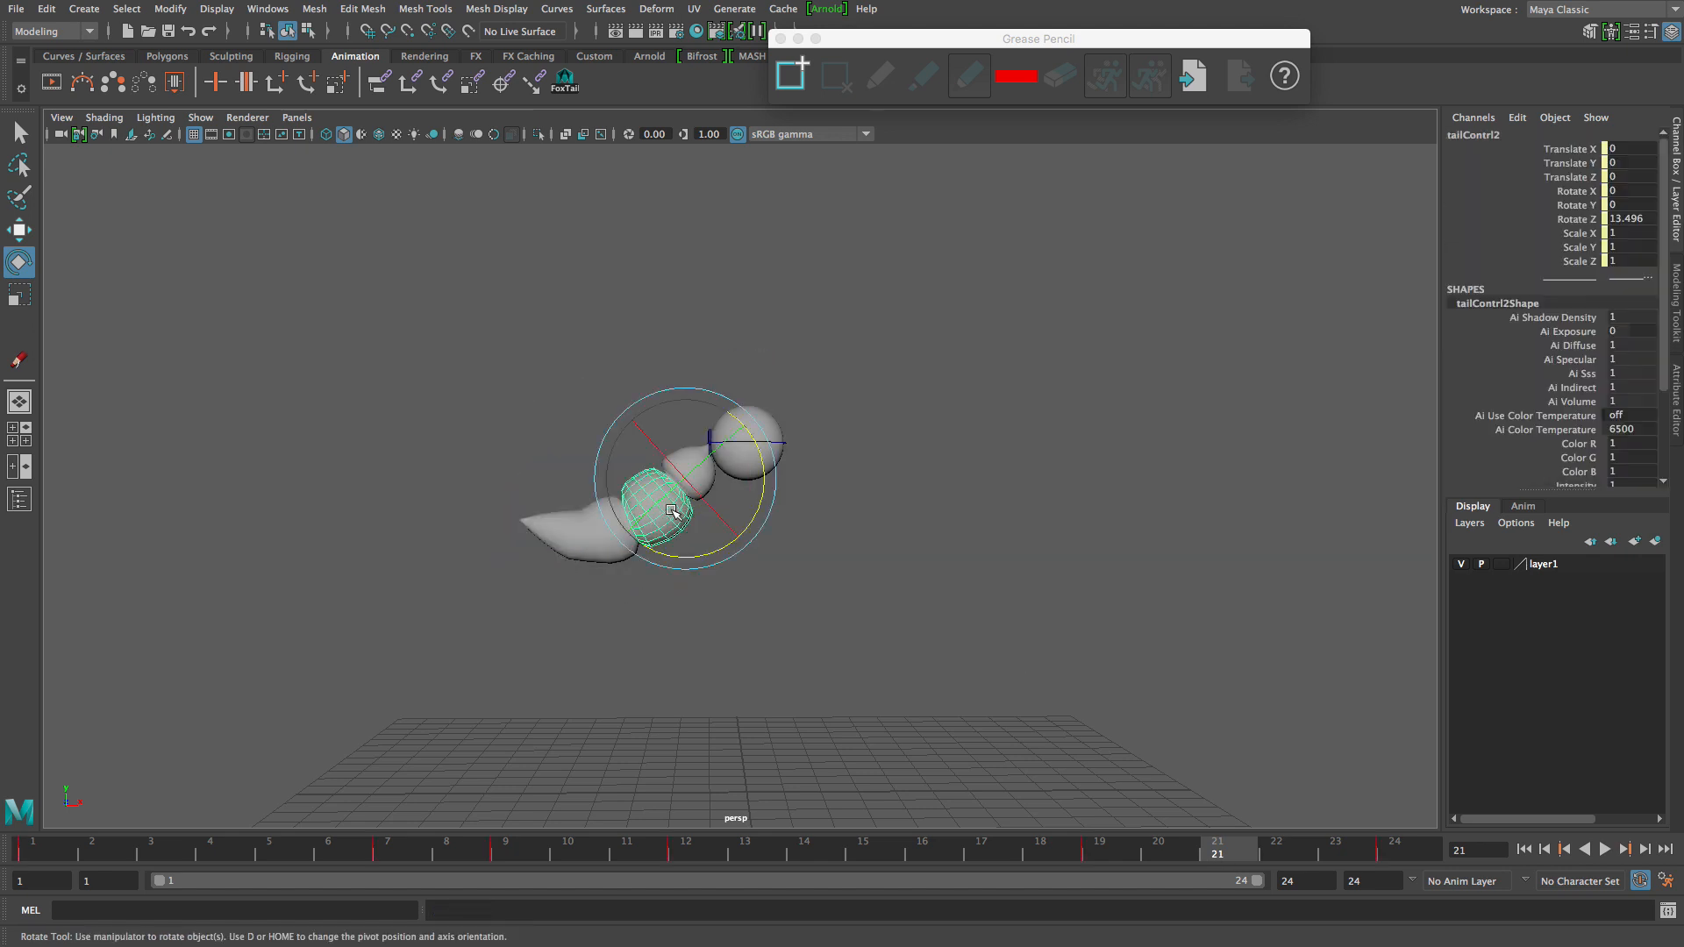
pyautogui.moveTo(758, 472); pyautogui.dragTo(829, 524)
pyautogui.click(663, 580)
pyautogui.click(831, 523)
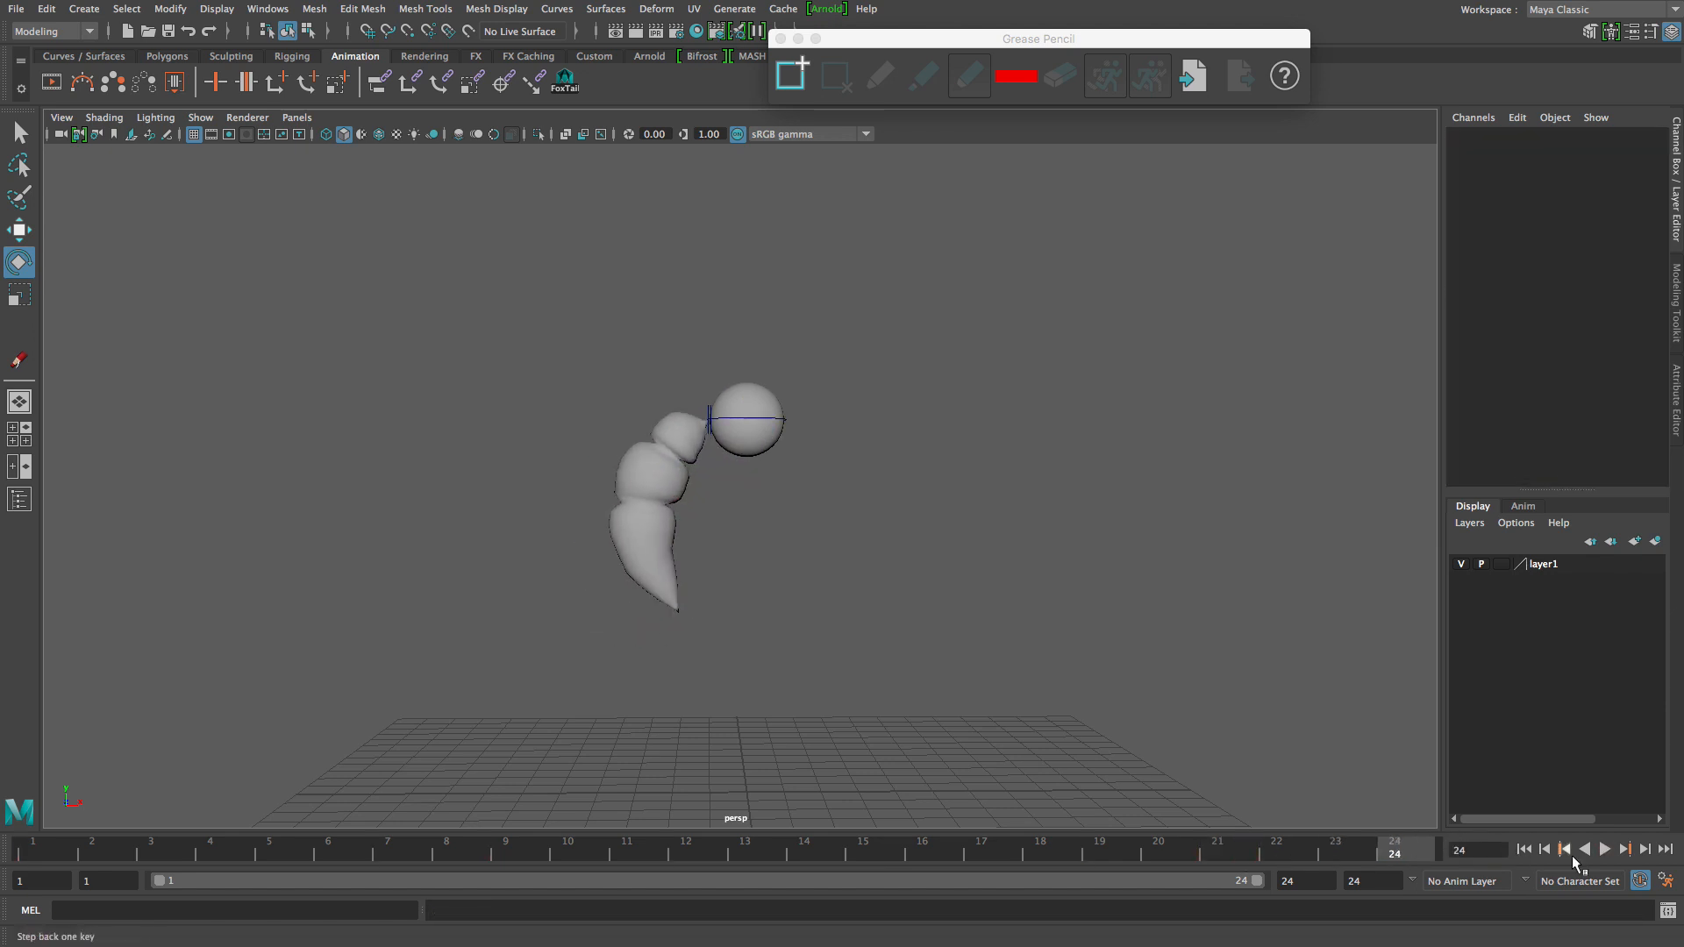
# Play the animation and scrub between frames 21 and 22 to examine how each tail segment drags.
pyautogui.click(1607, 850)
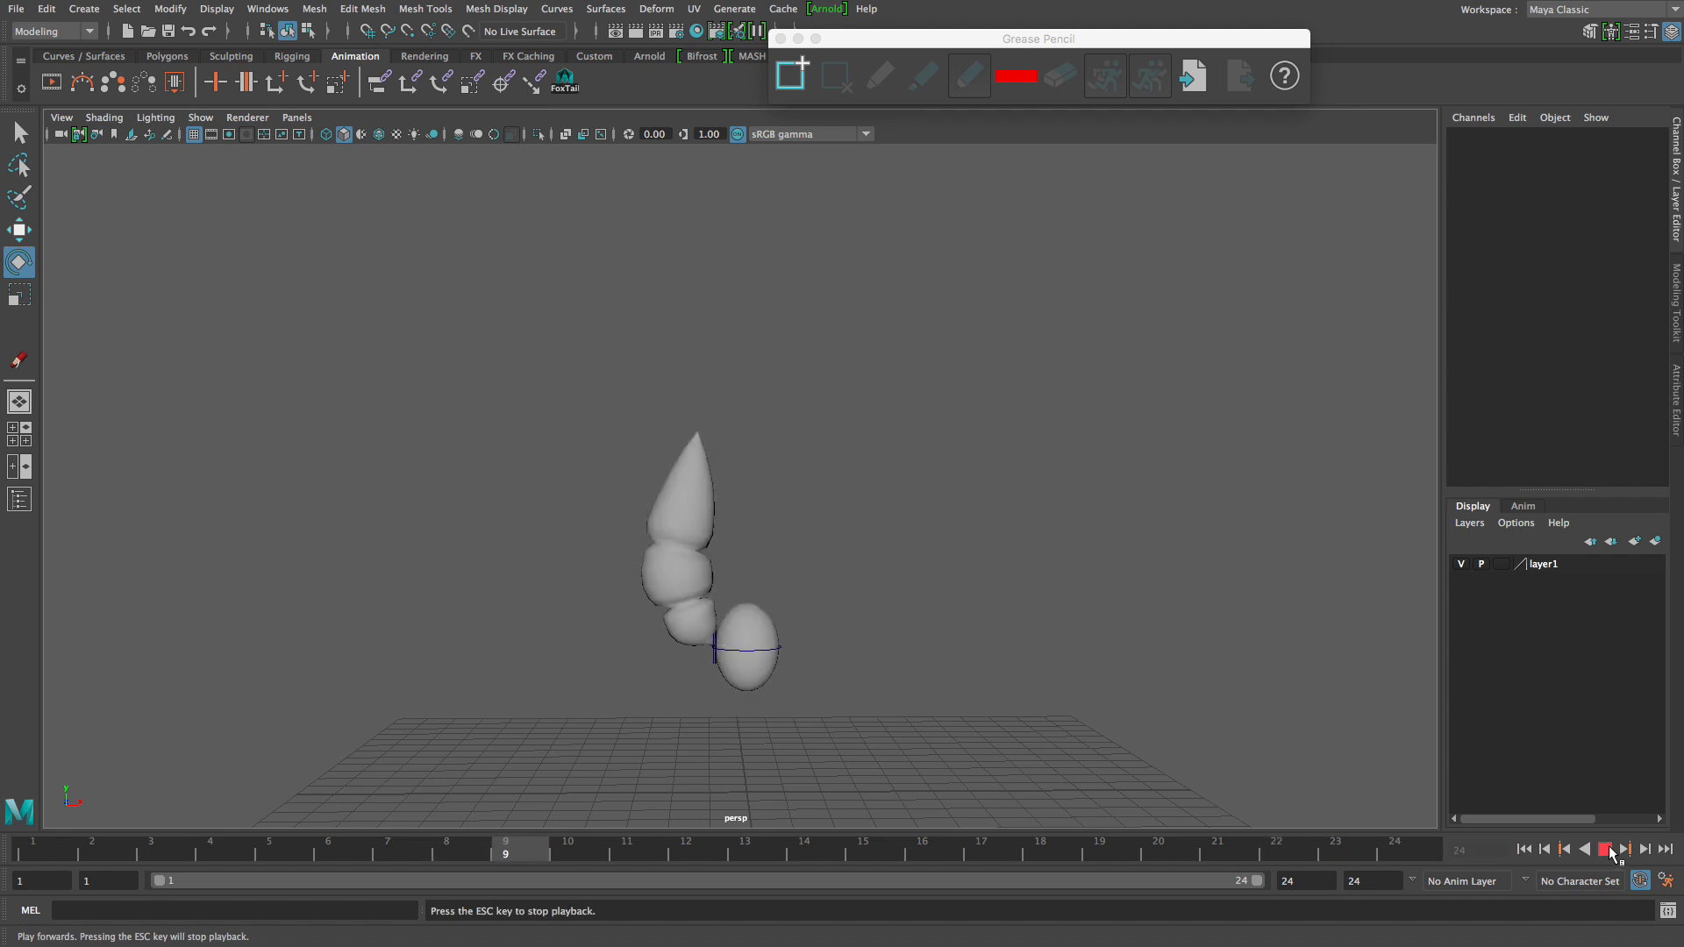
pyautogui.click(1610, 850)
pyautogui.moveTo(818, 849); pyautogui.dragTo(1277, 851)
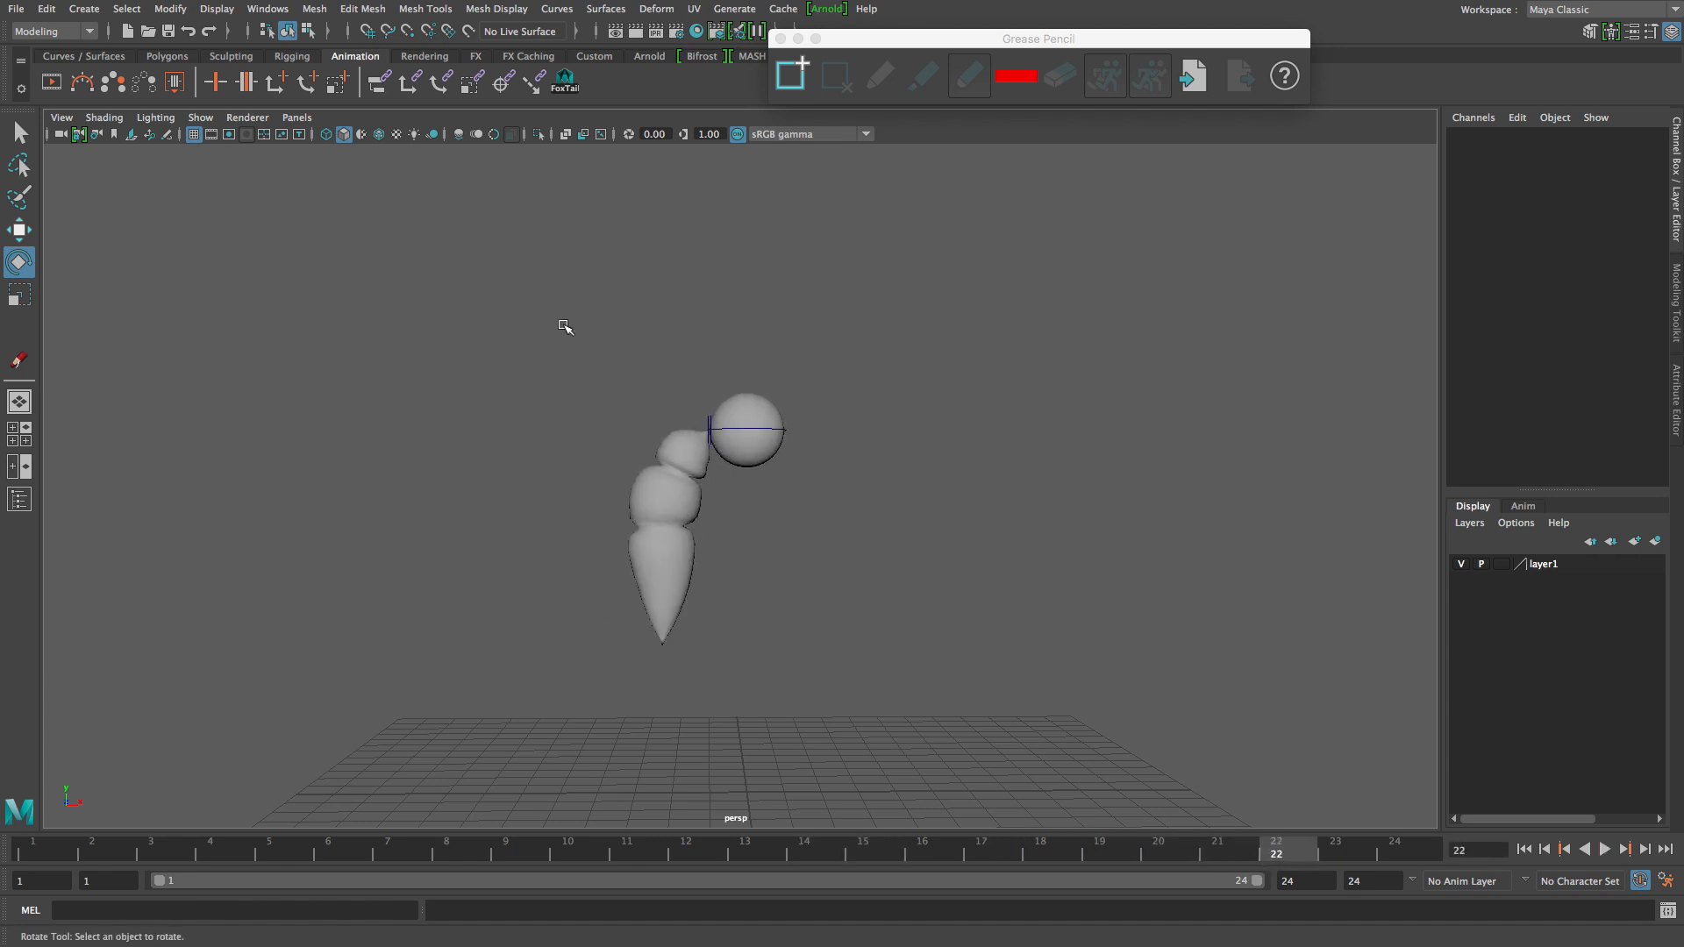
pyautogui.click(692, 453)
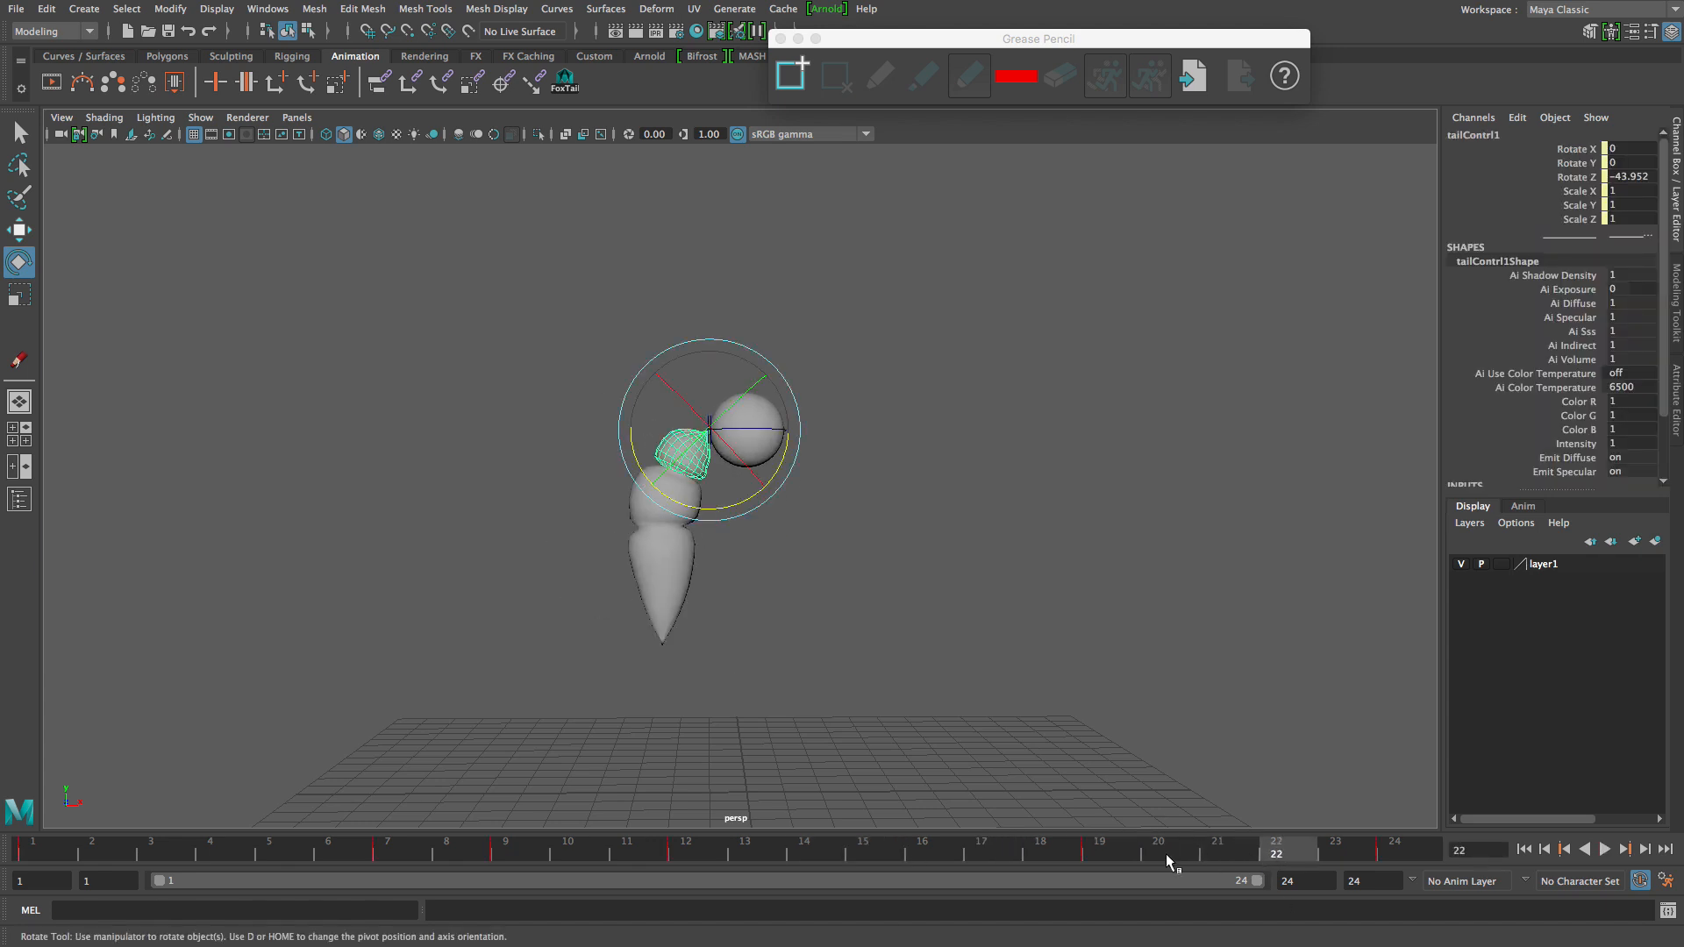
pyautogui.moveTo(1166, 855); pyautogui.dragTo(1232, 854)
pyautogui.moveTo(623, 454); pyautogui.dragTo(705, 498)
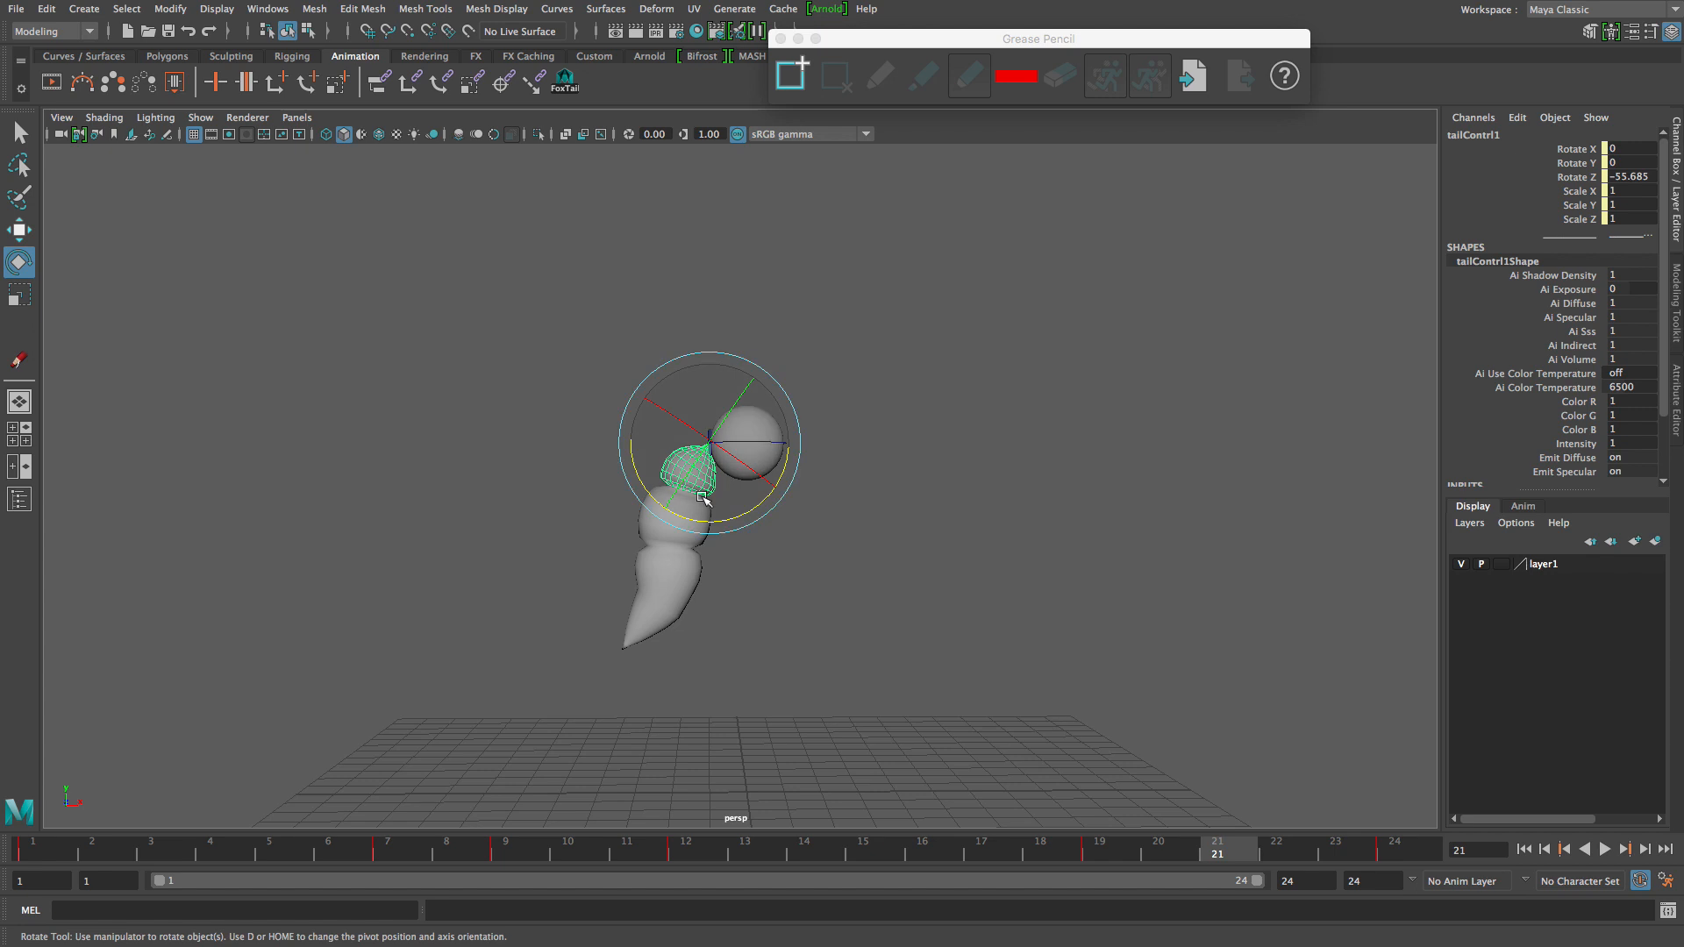
pyautogui.click(708, 574)
pyautogui.moveTo(695, 599); pyautogui.dragTo(680, 623)
pyautogui.click(641, 639)
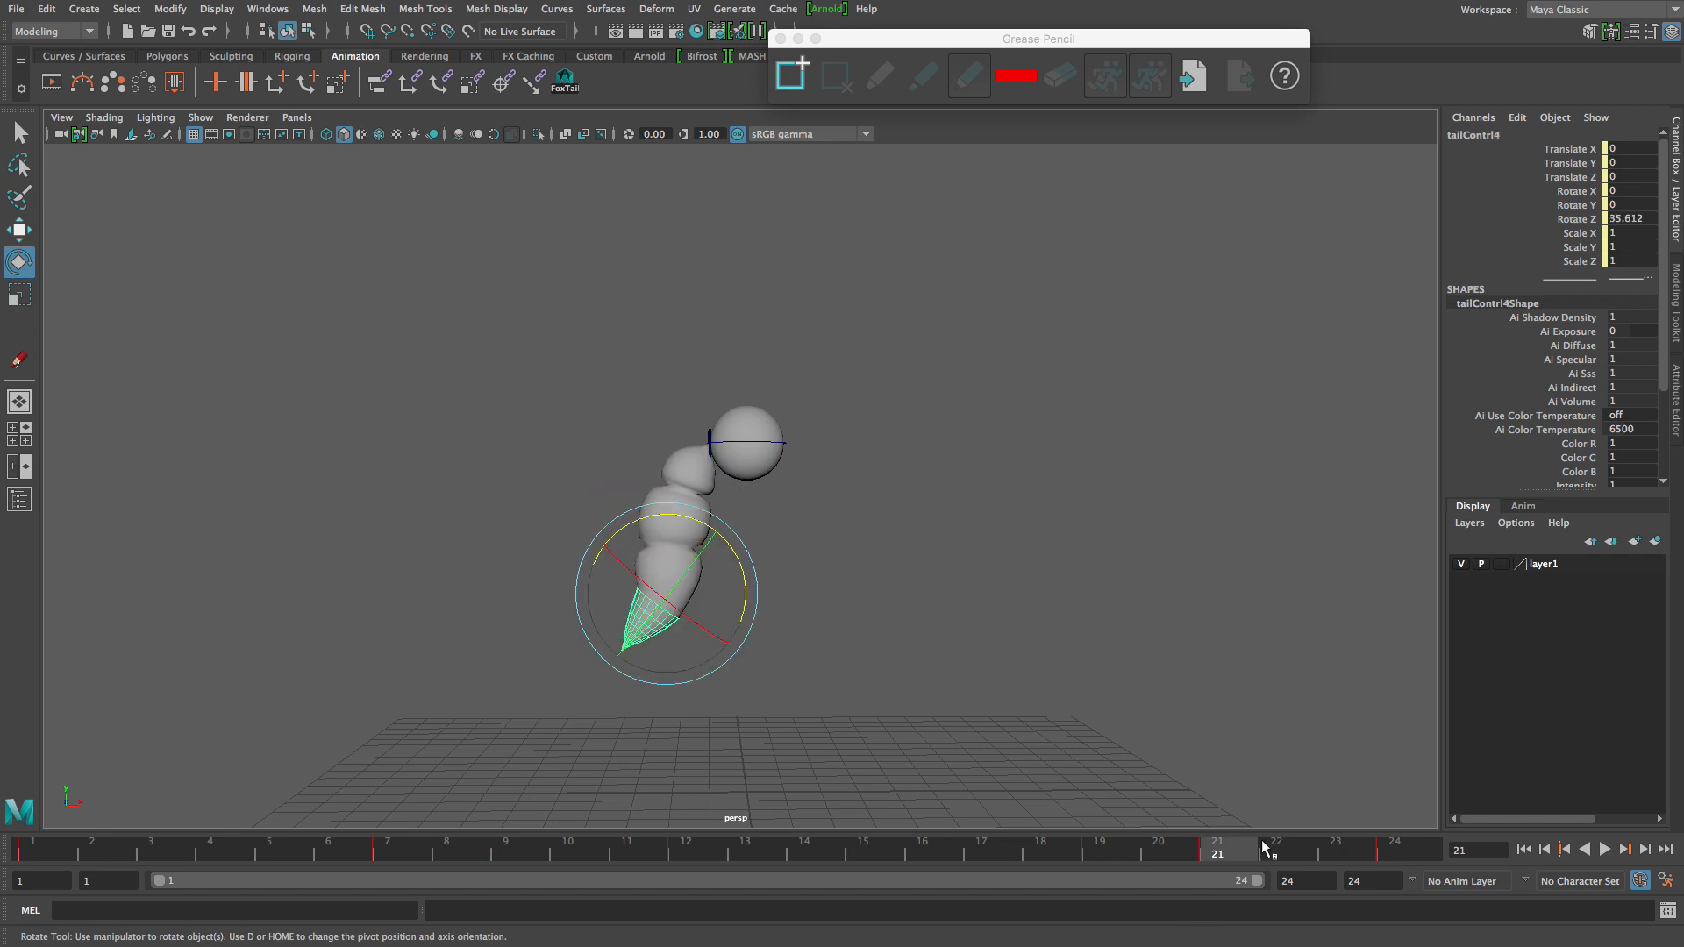
pyautogui.hotkey('alt', 'v')
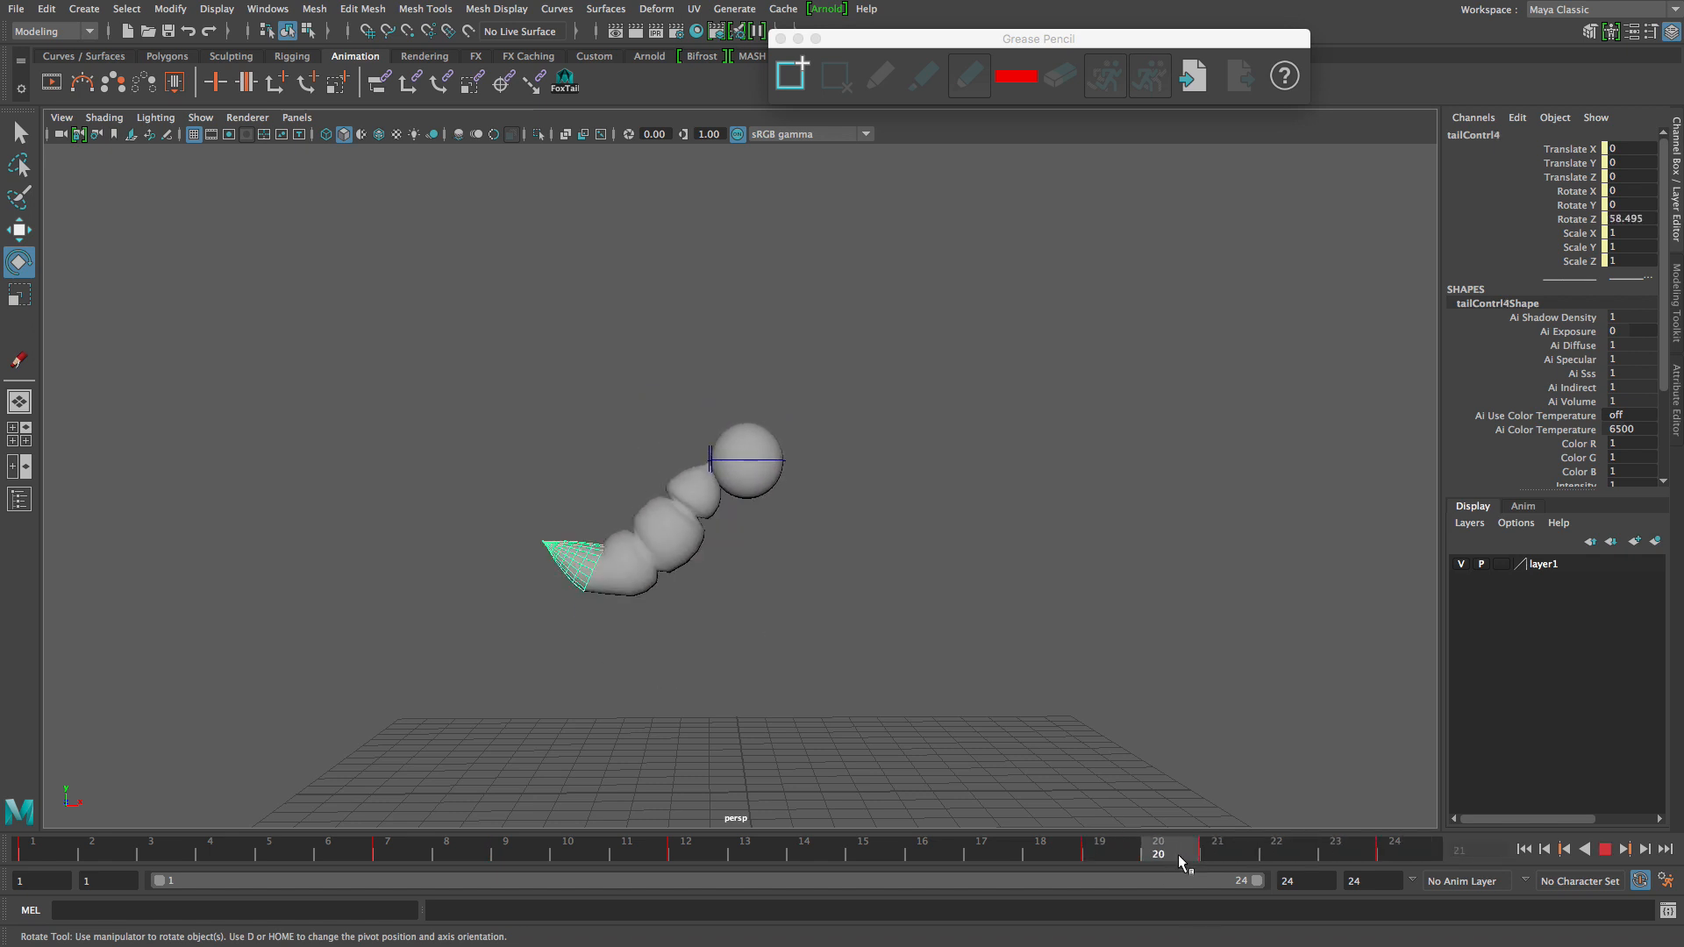
pyautogui.click(1098, 851)
pyautogui.keyDown('shift'); pyautogui.click(1099, 856); pyautogui.keyUp('shift')
pyautogui.moveTo(1111, 864); pyautogui.dragTo(1045, 868)
pyautogui.click(1026, 769)
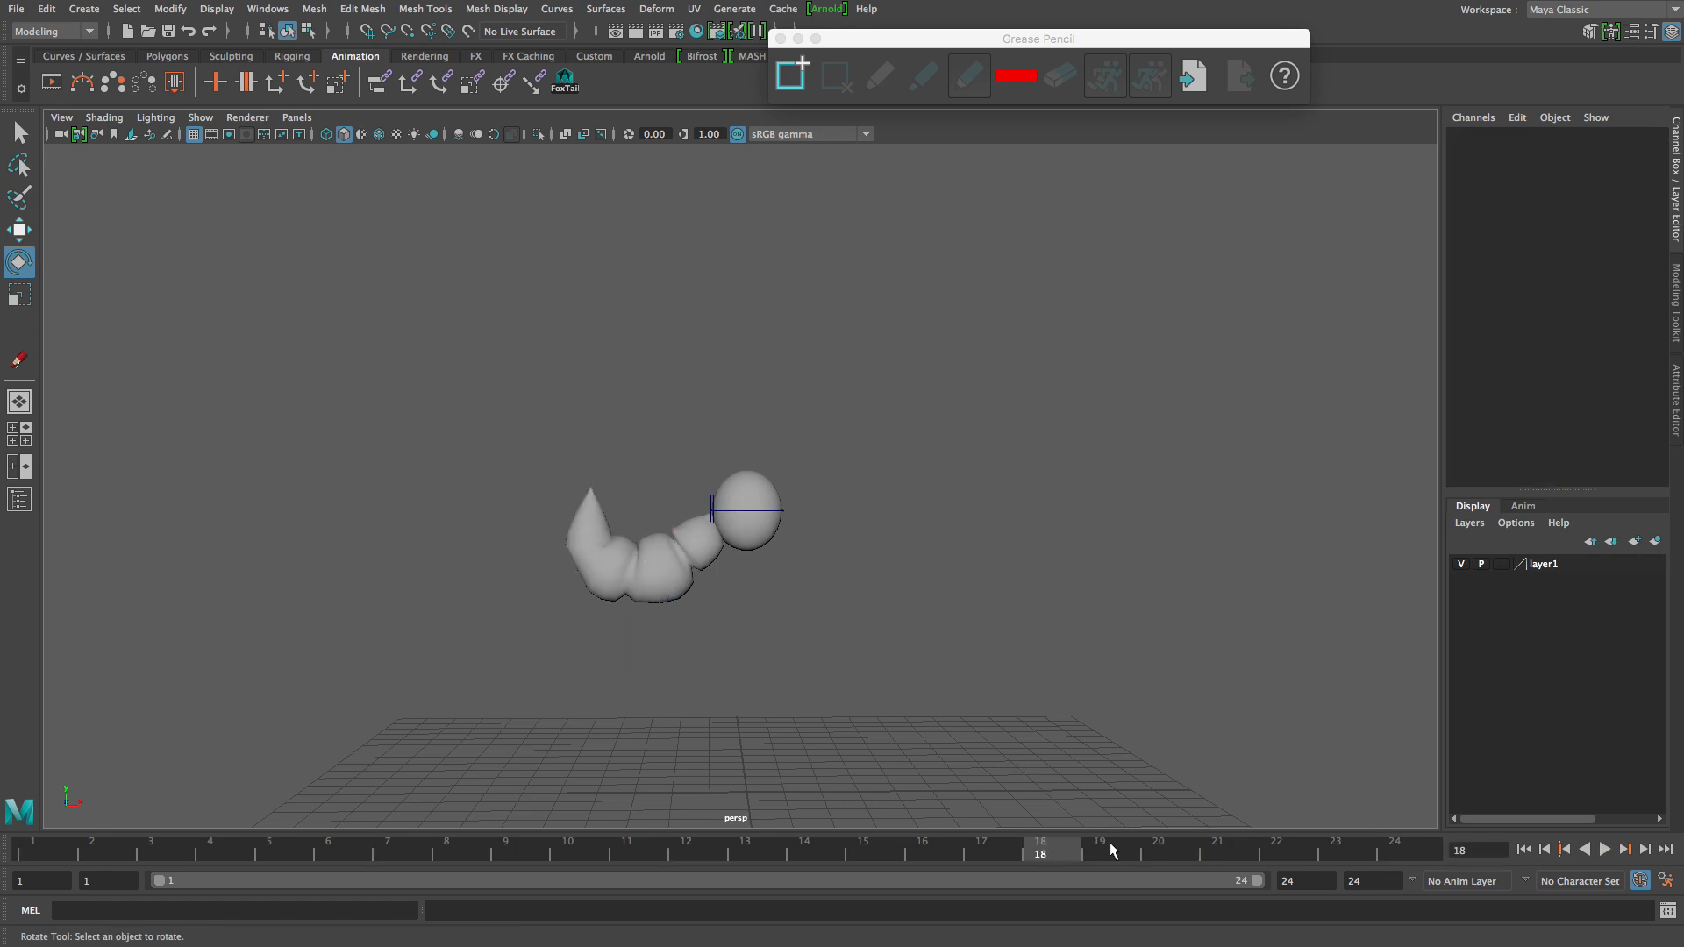
pyautogui.click(707, 546)
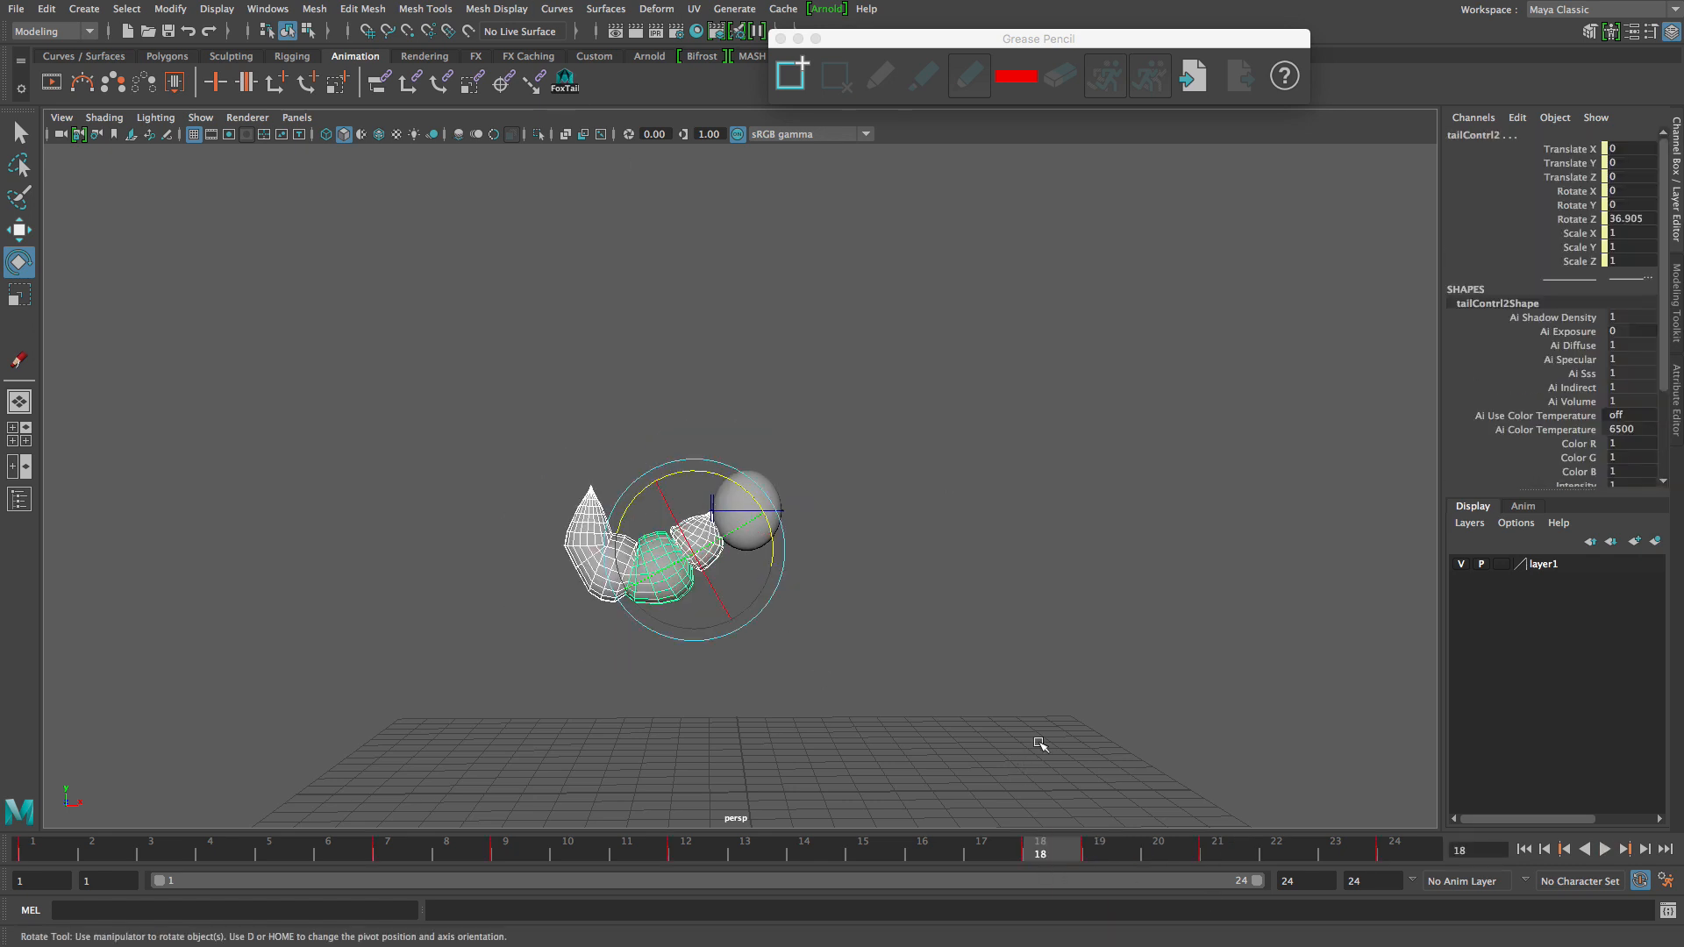
pyautogui.hotkey('ctrl', 'z')
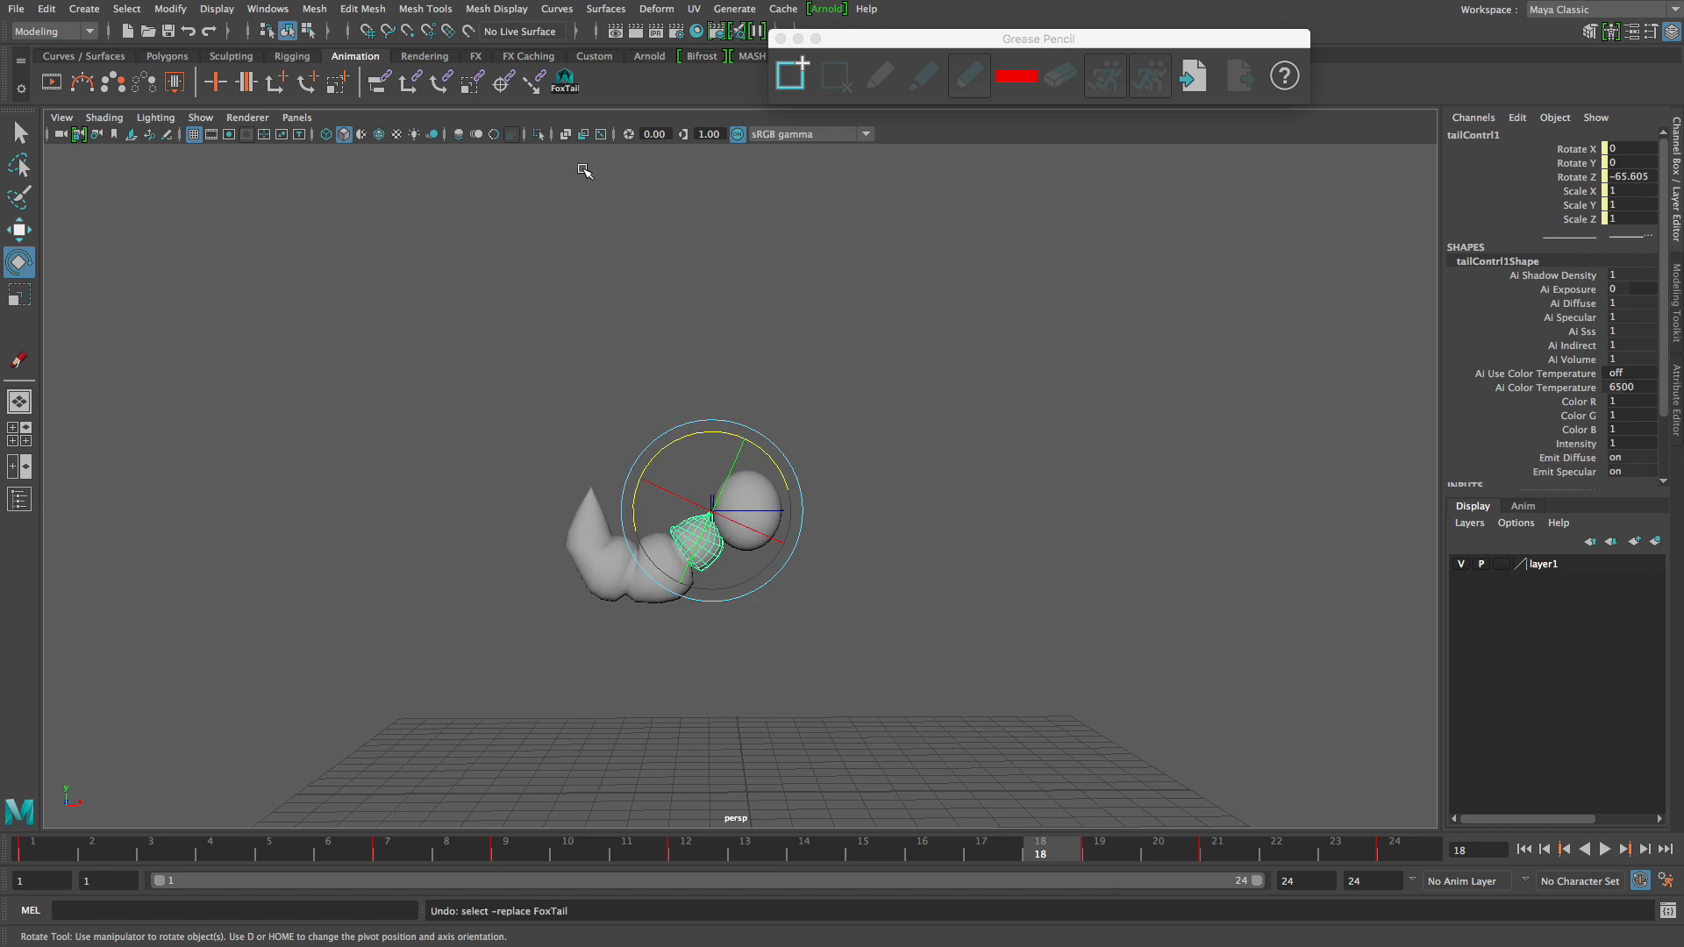
pyautogui.click(566, 84)
pyautogui.hotkey('ctrl', 'z')
pyautogui.hotkey('ctrl', 'z')
pyautogui.hotkey('ctrl', 'z')
pyautogui.hotkey('ctrl', 'z')
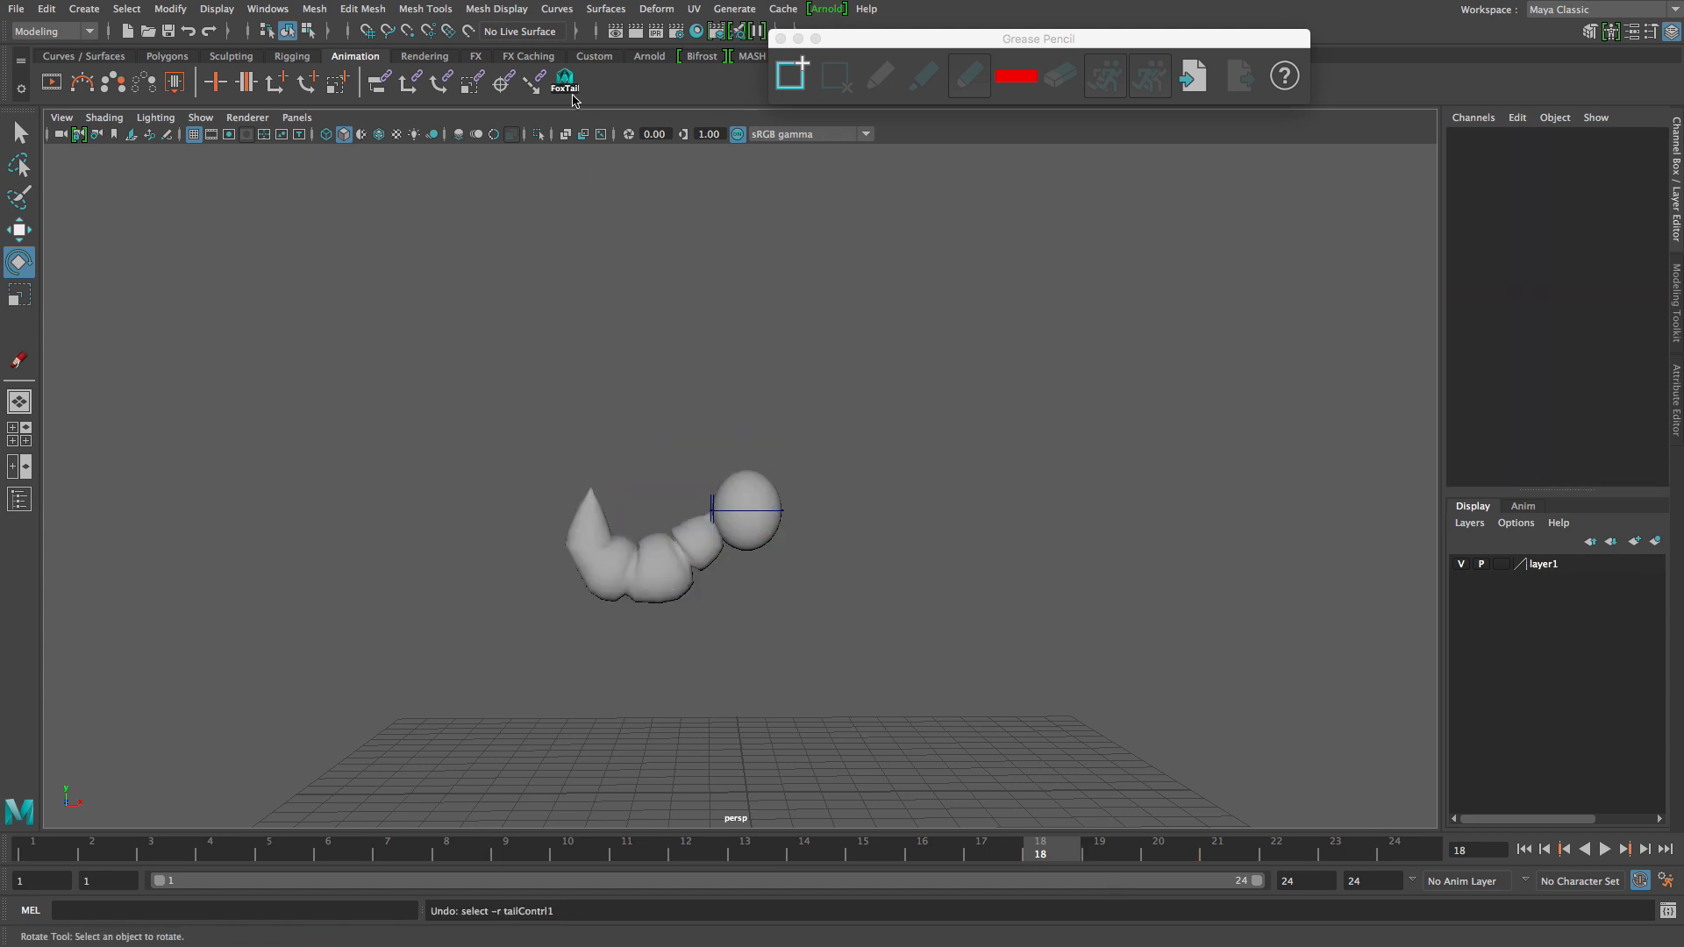
# Select all the tail controls and move their frame 19 key to frame 18.
pyautogui.click(574, 92)
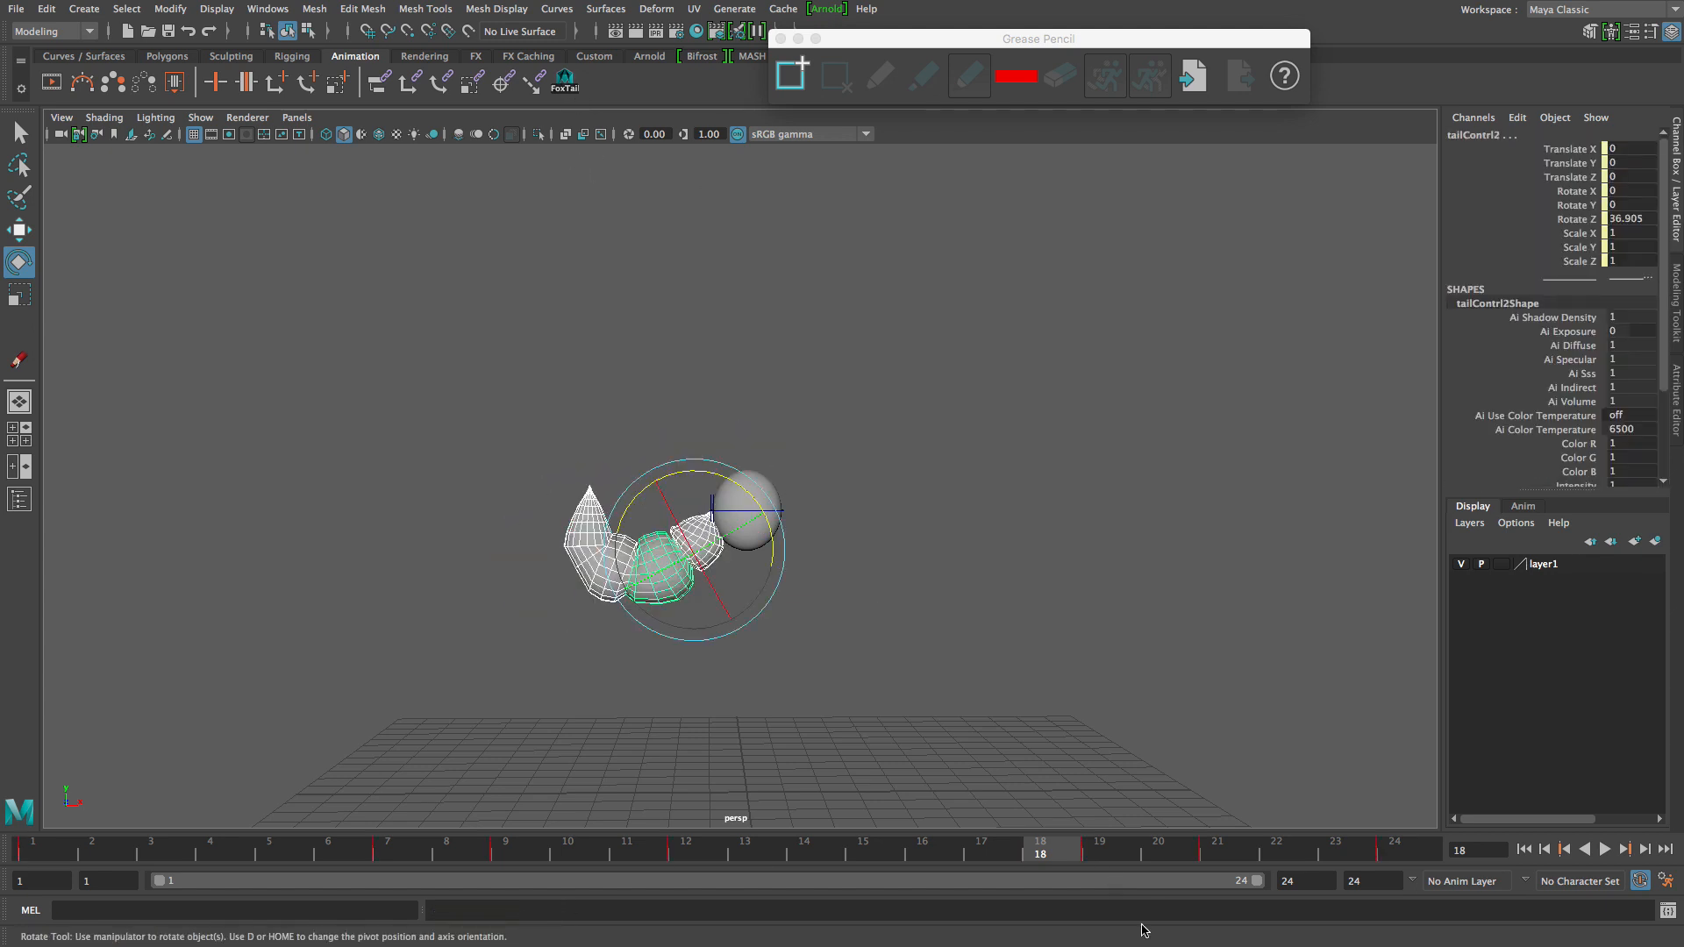
pyautogui.doubleClick(1100, 855)
pyautogui.click(1097, 855)
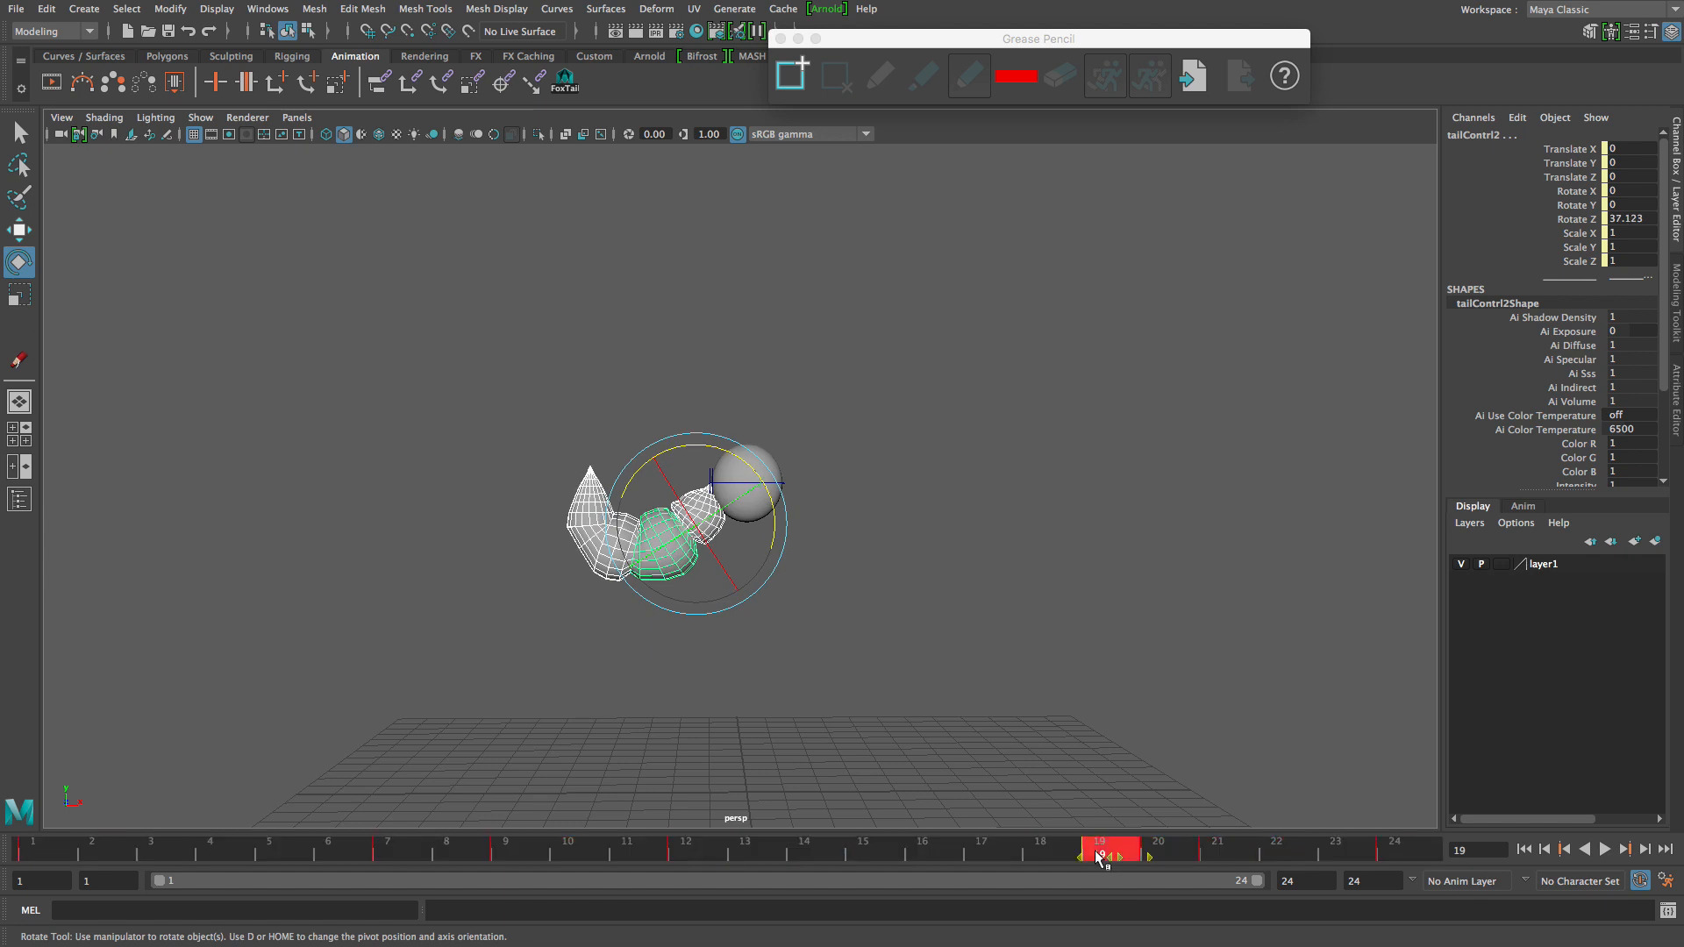
pyautogui.moveTo(1100, 858); pyautogui.dragTo(1063, 861)
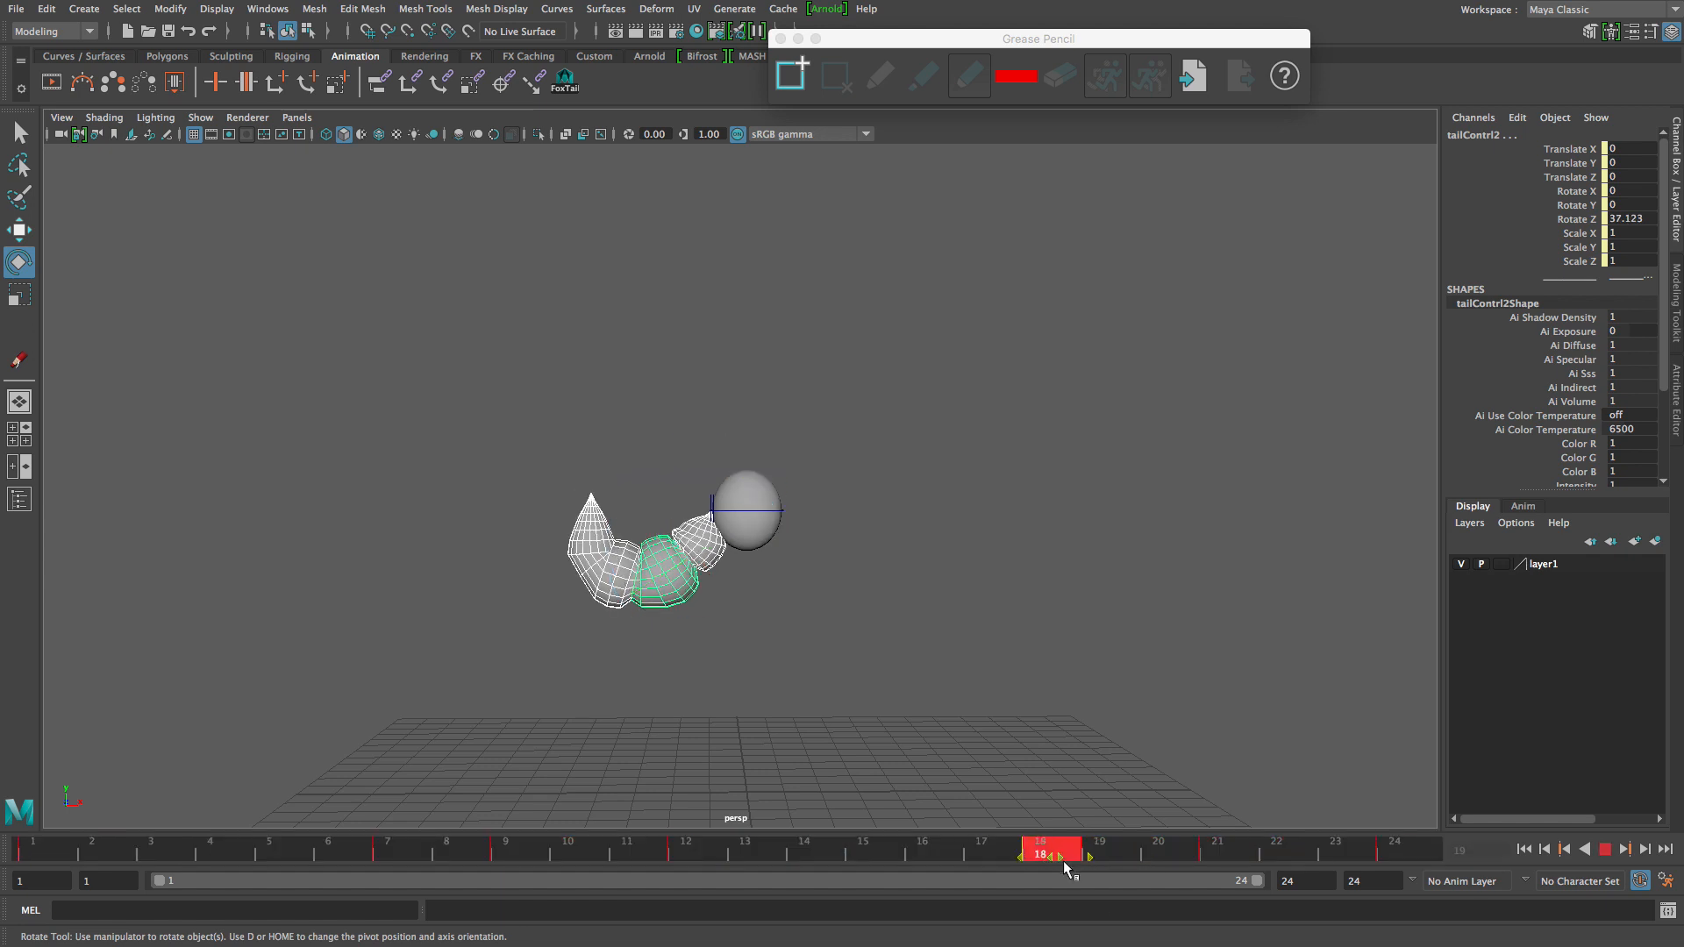
# Play the animation to review the retimed tail swing, then scrub from frame 10 to frame 15 to examine the in-between pose.
pyautogui.click(982, 849)
pyautogui.click(1107, 851)
pyautogui.click(1372, 853)
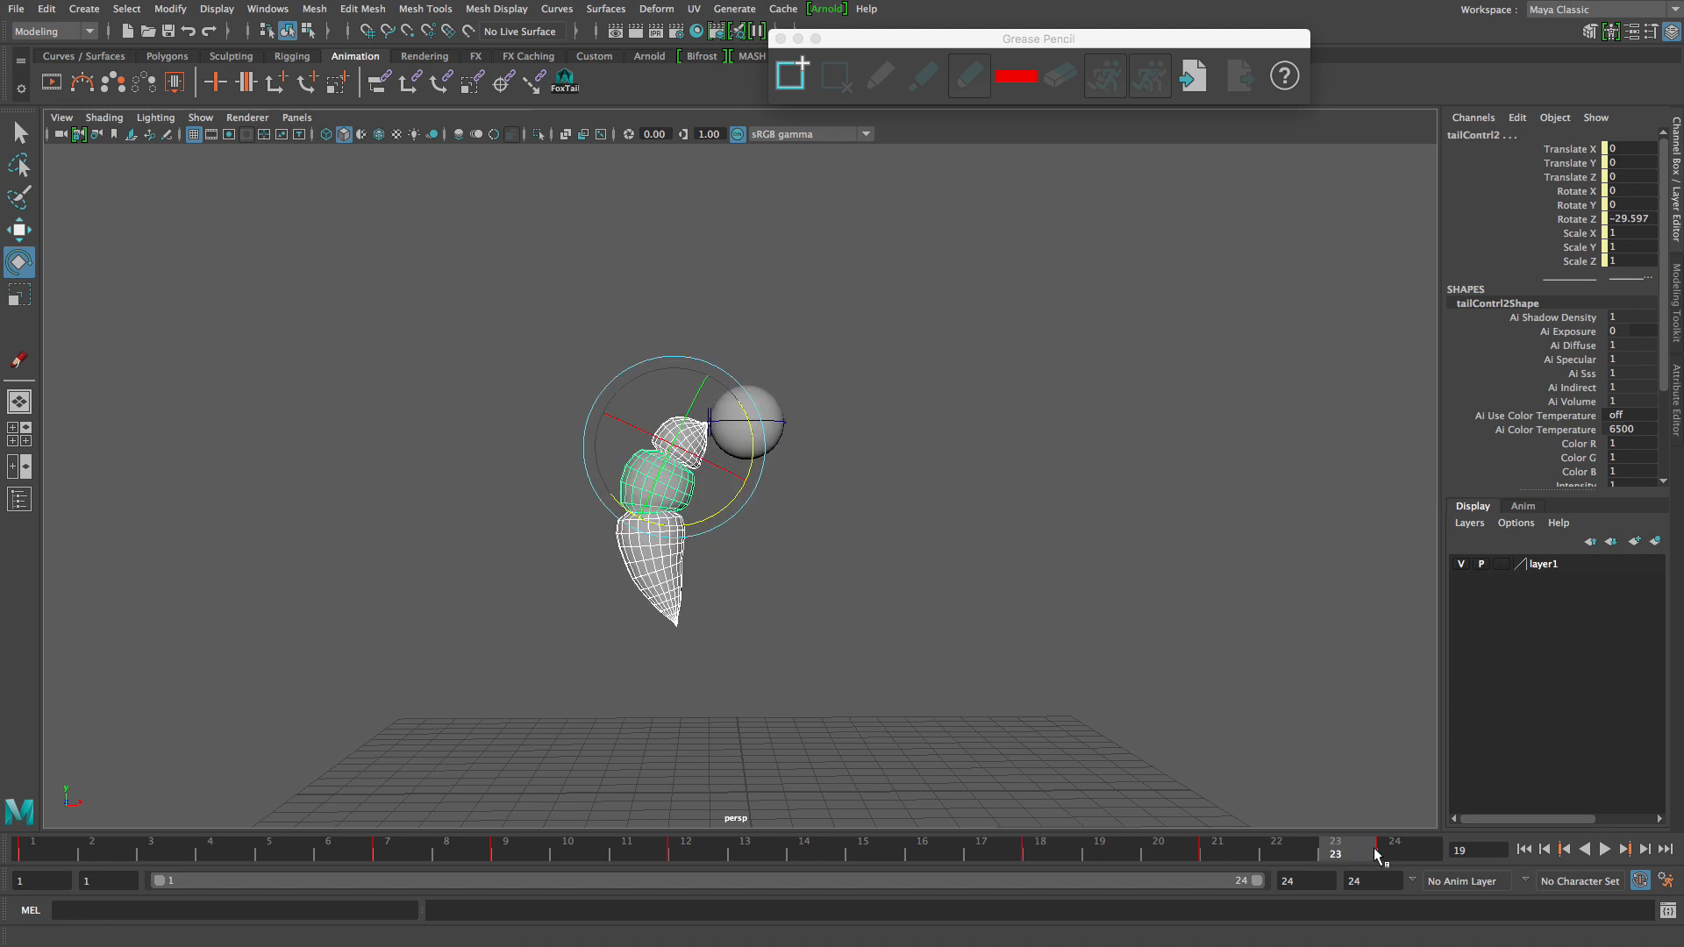
pyautogui.click(1607, 855)
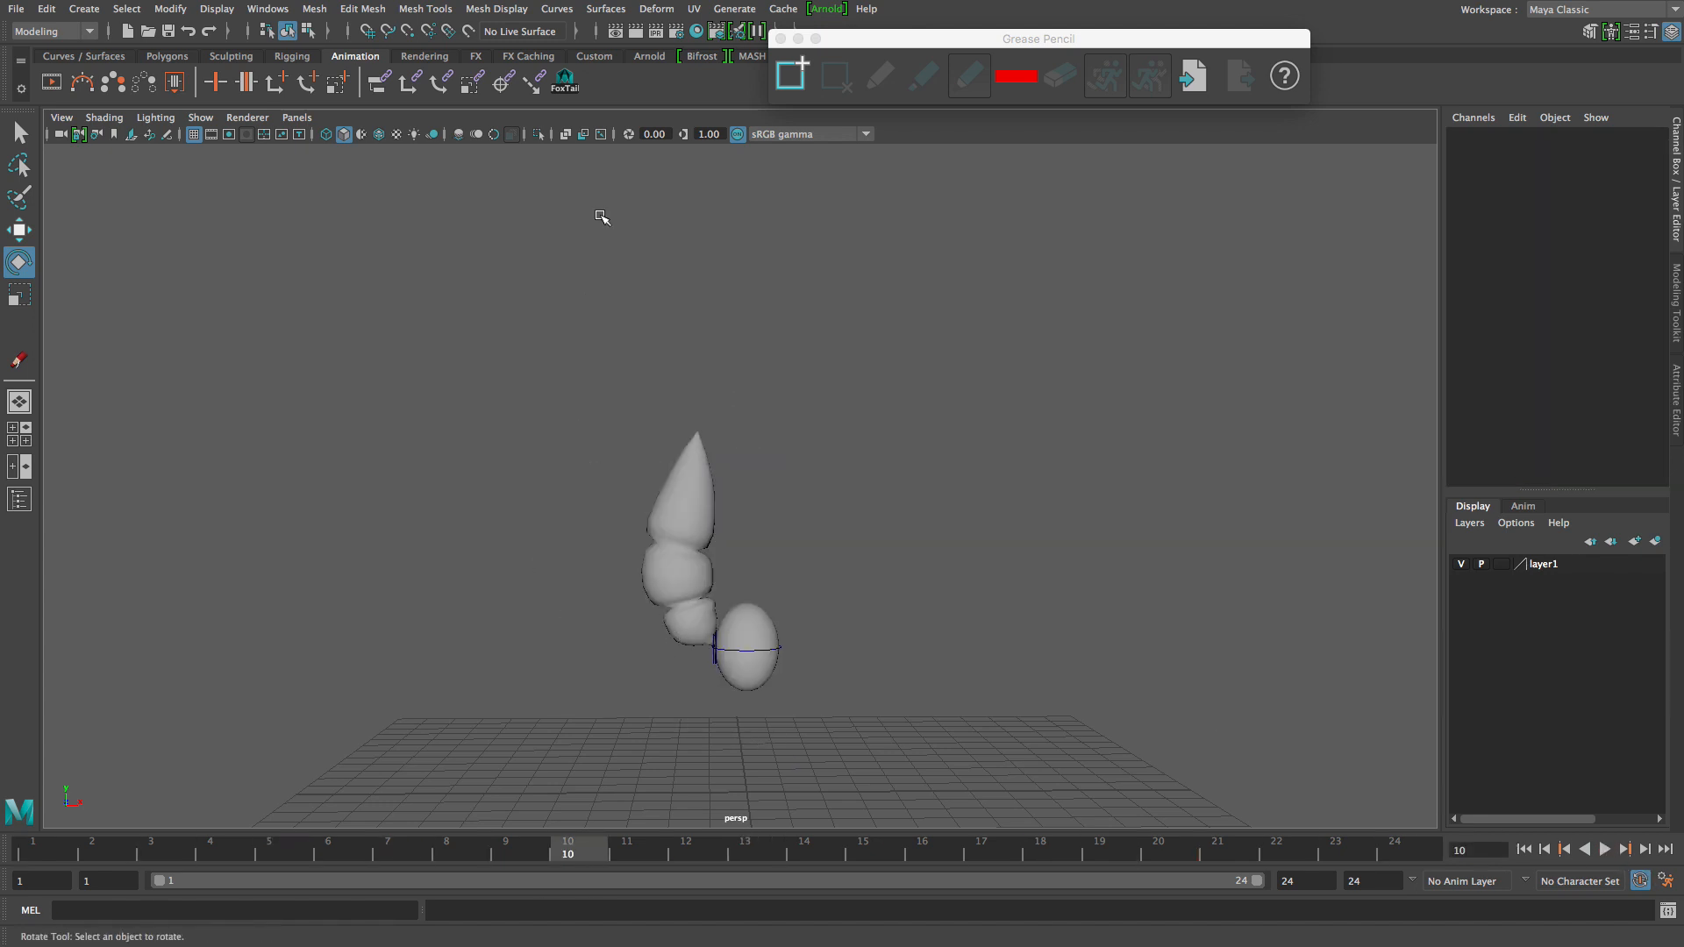
pyautogui.click(605, 614)
pyautogui.moveTo(626, 857); pyautogui.dragTo(864, 853)
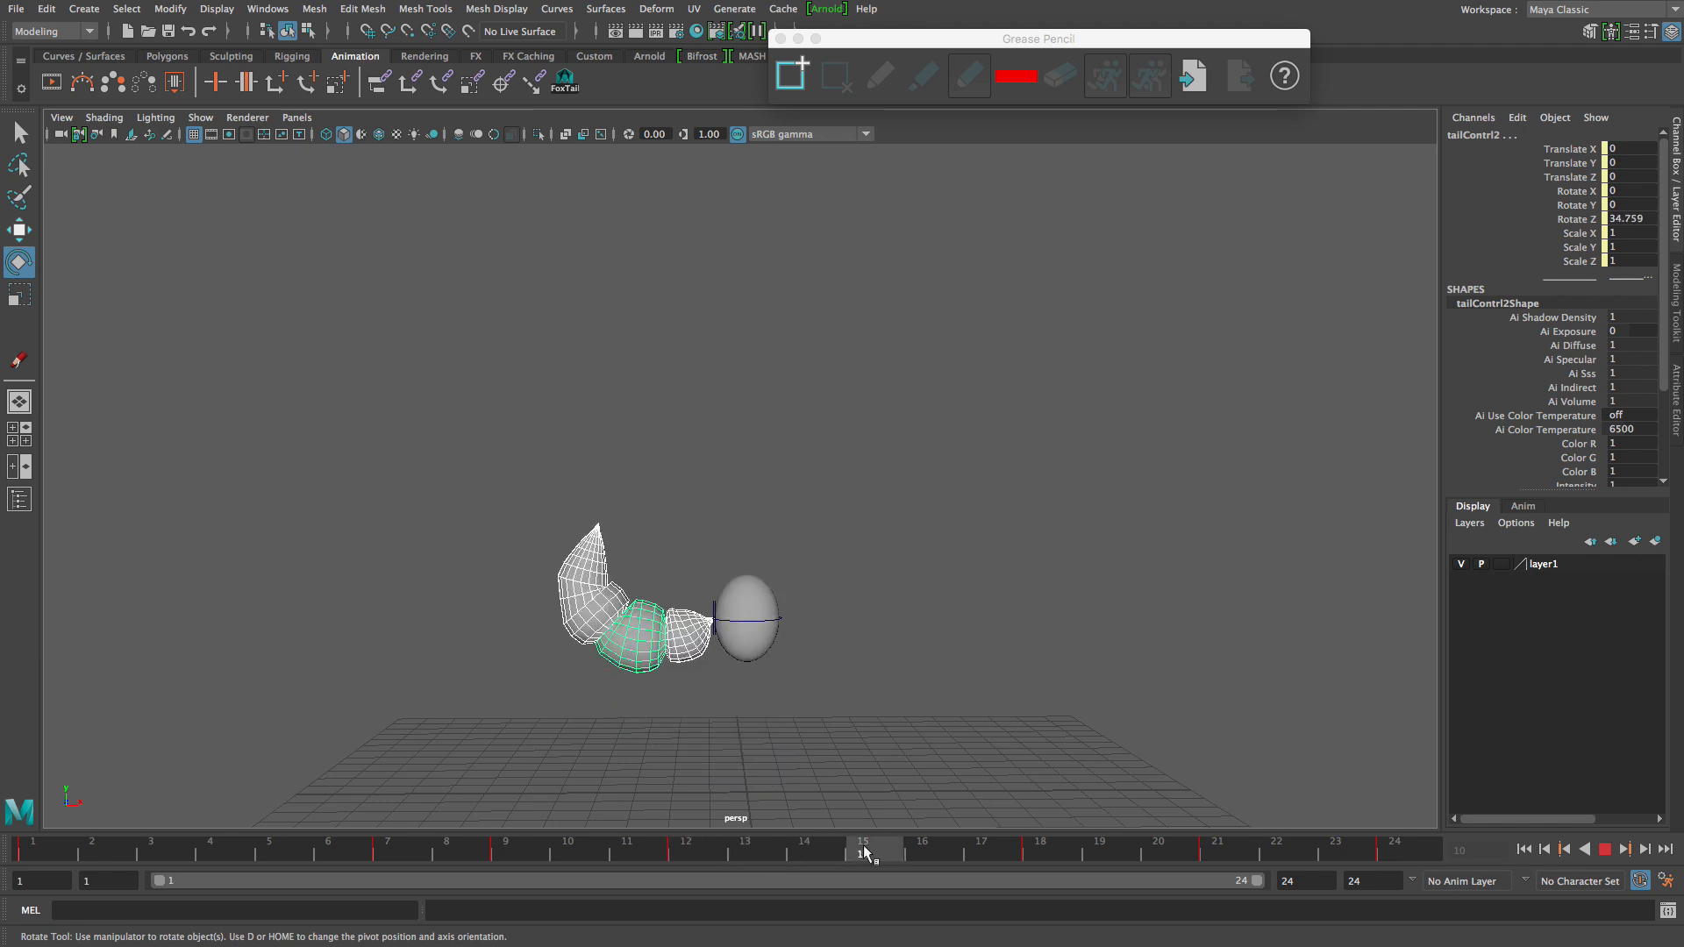
pyautogui.click(741, 545)
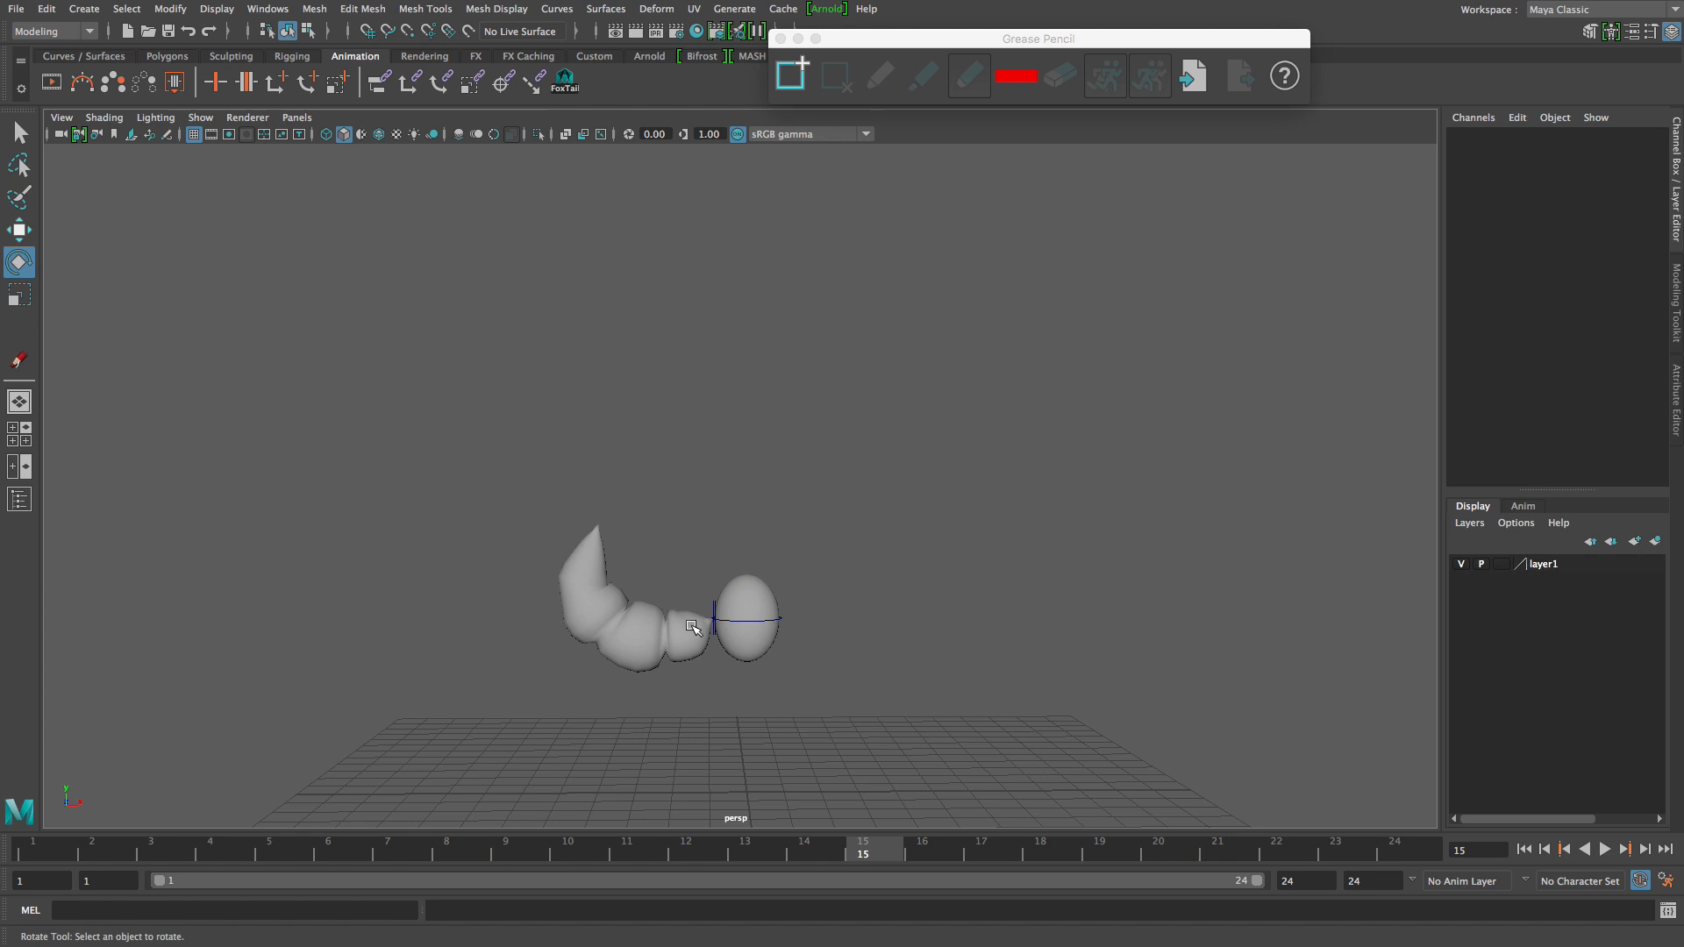
# Select all the tail controls at frame 15, rotate them down to about 17.71 in Rotate Z and key the pose.
pyautogui.click(576, 83)
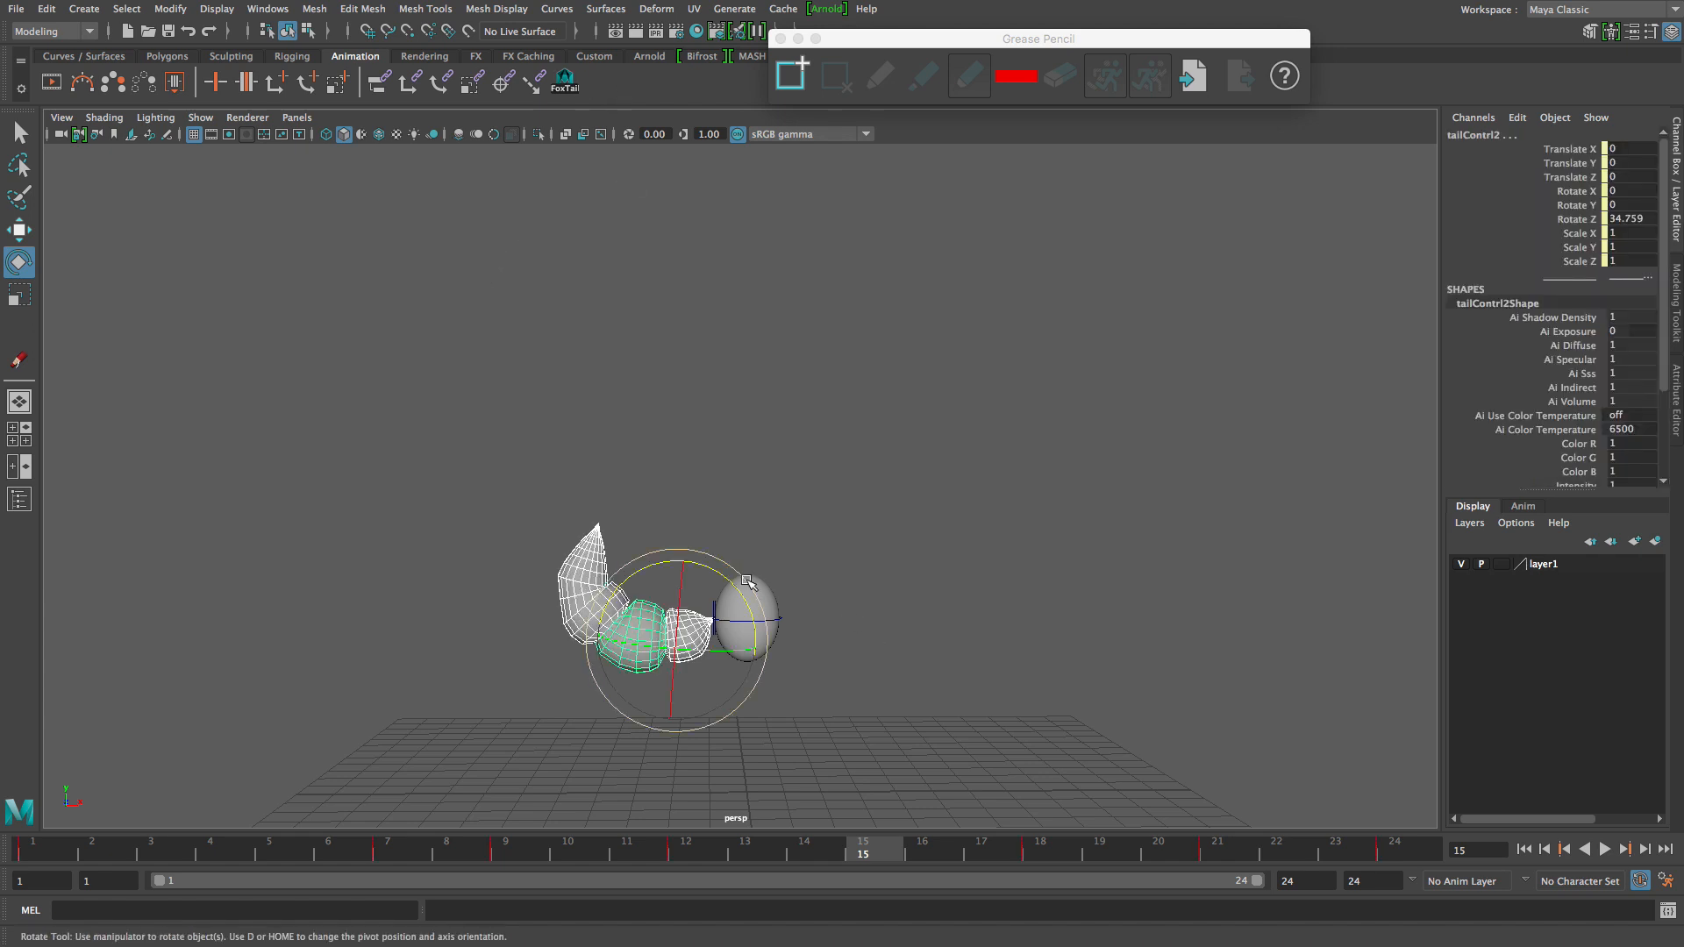
pyautogui.moveTo(728, 582); pyautogui.dragTo(709, 568)
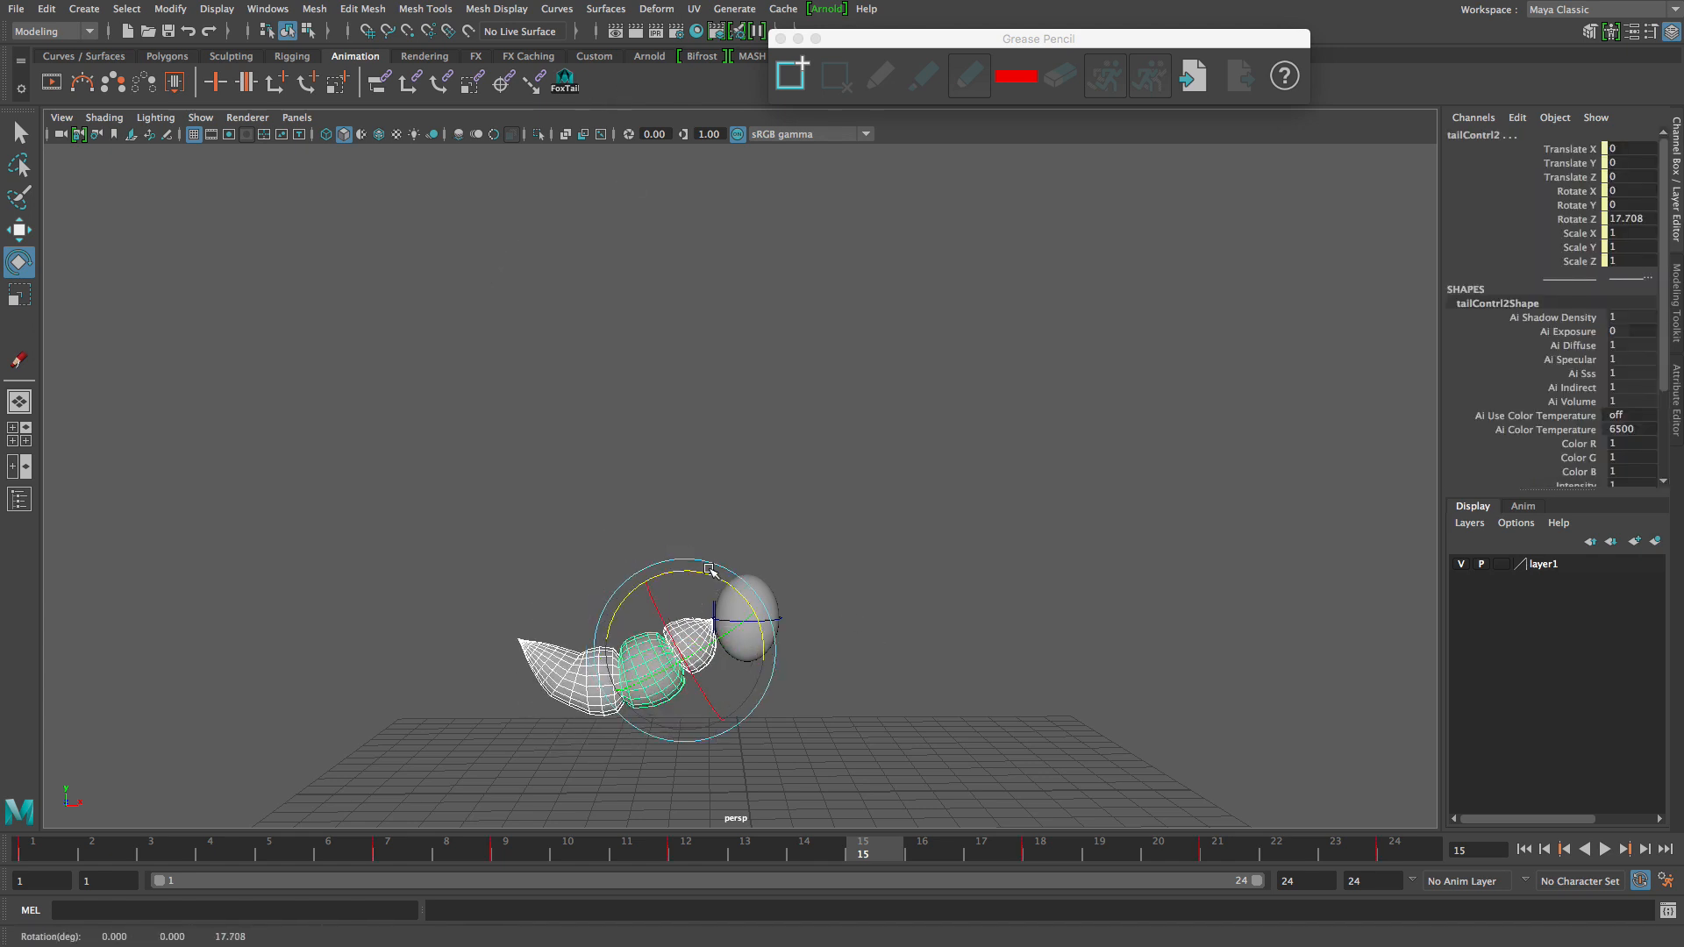
pyautogui.press('s')
# Review the swing up to frame 18, then rotate the whole tail further down at that frame and key it.
pyautogui.hotkey('alt', 'v')
pyautogui.moveTo(740, 849); pyautogui.dragTo(1041, 853)
pyautogui.moveTo(715, 473)
pyautogui.mouseDown()
pyautogui.moveTo(698, 474)
pyautogui.moveTo(713, 474)
pyautogui.mouseUp()
pyautogui.press('s')
pyautogui.click(842, 511)
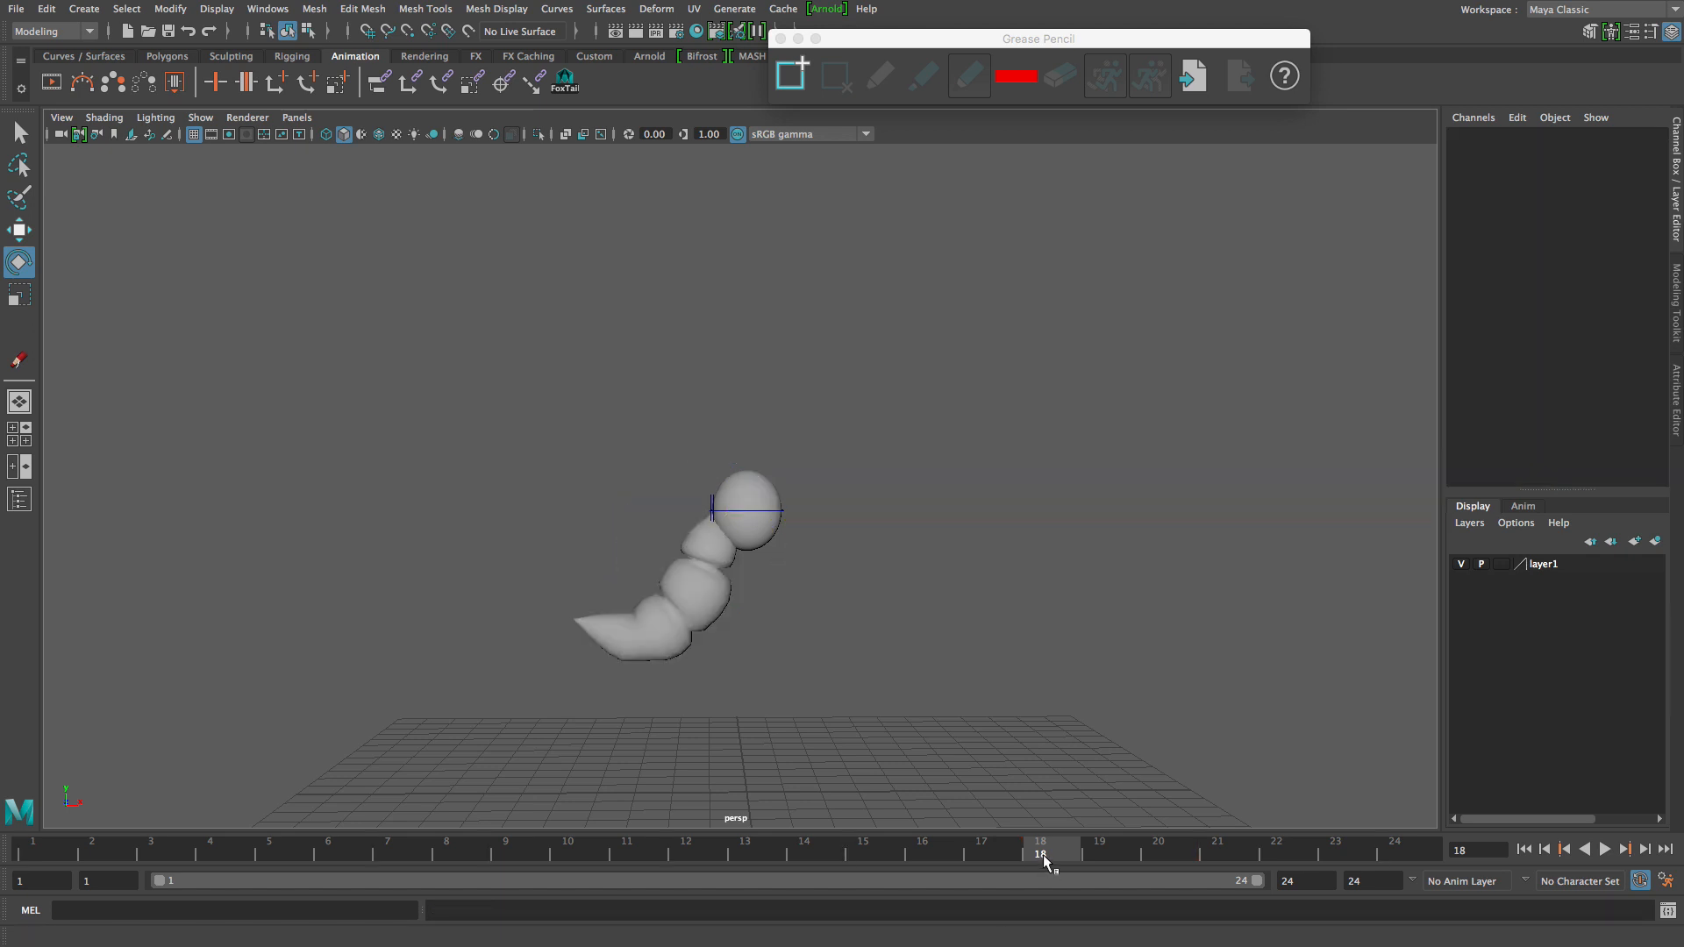
# Play the animation and review the tail swing from different viewing angles, stopping at frame 12.
pyautogui.click(1607, 852)
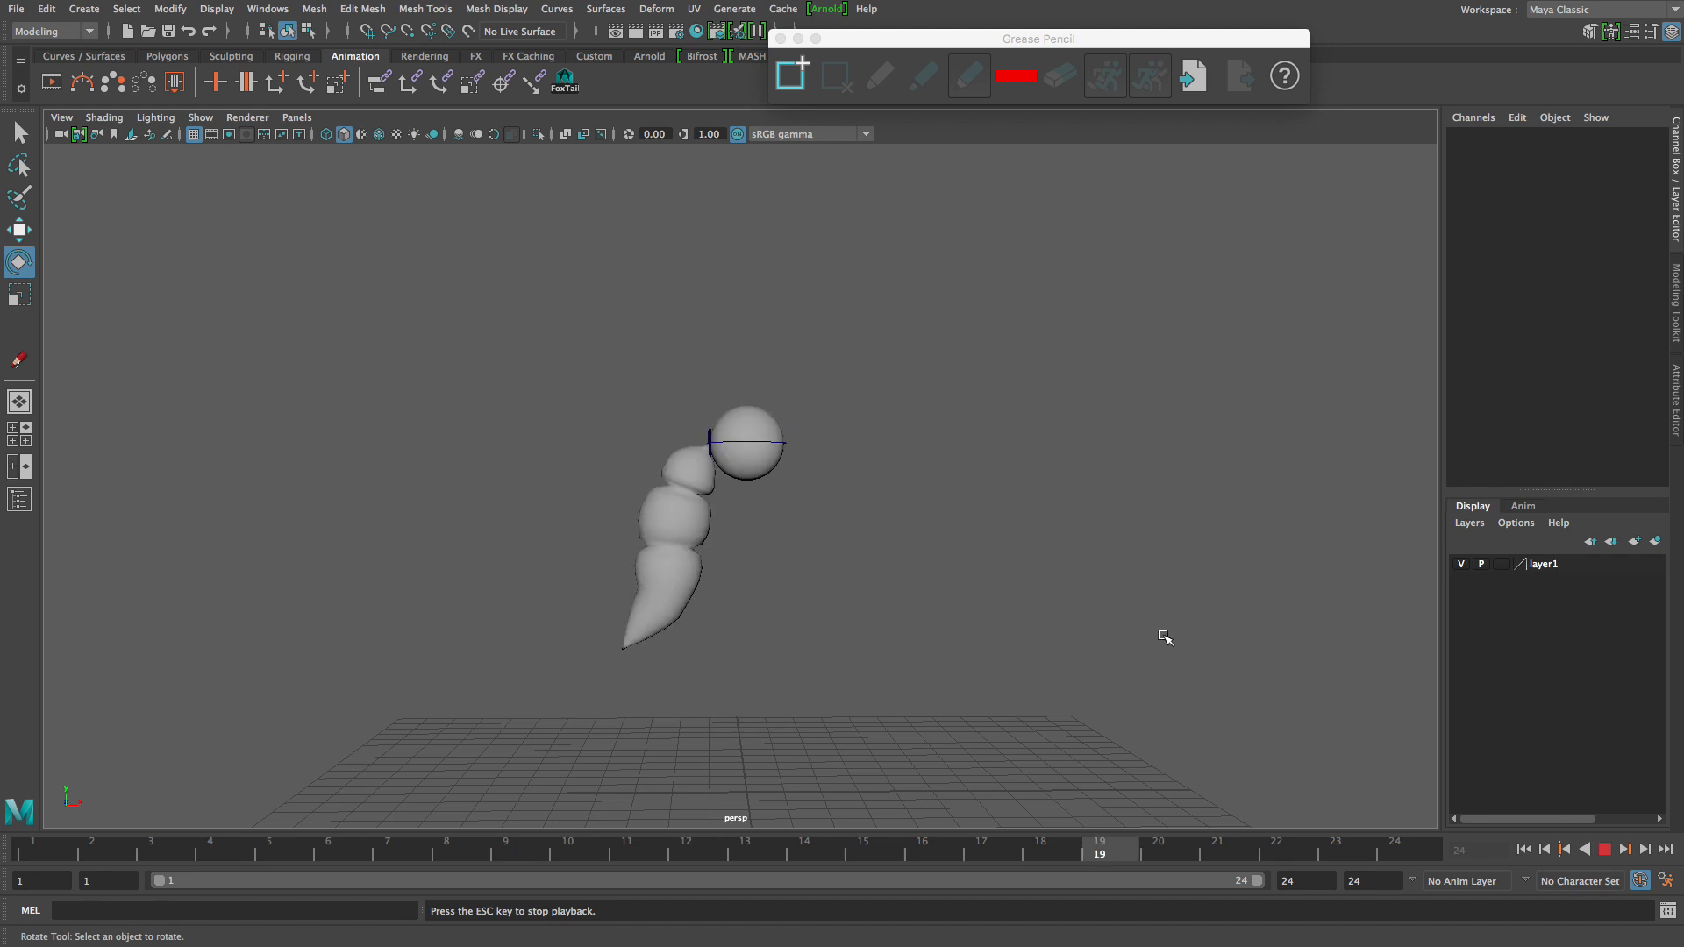
pyautogui.moveTo(1133, 612)
pyautogui.keyDown('alt'); pyautogui.mouseDown()
pyautogui.moveTo(1001, 635)
pyautogui.moveTo(988, 553)
pyautogui.moveTo(966, 609)
pyautogui.moveTo(959, 594)
pyautogui.moveTo(839, 615)
pyautogui.moveTo(959, 598)
pyautogui.moveTo(1142, 620)
pyautogui.mouseUp(); pyautogui.keyUp('alt')
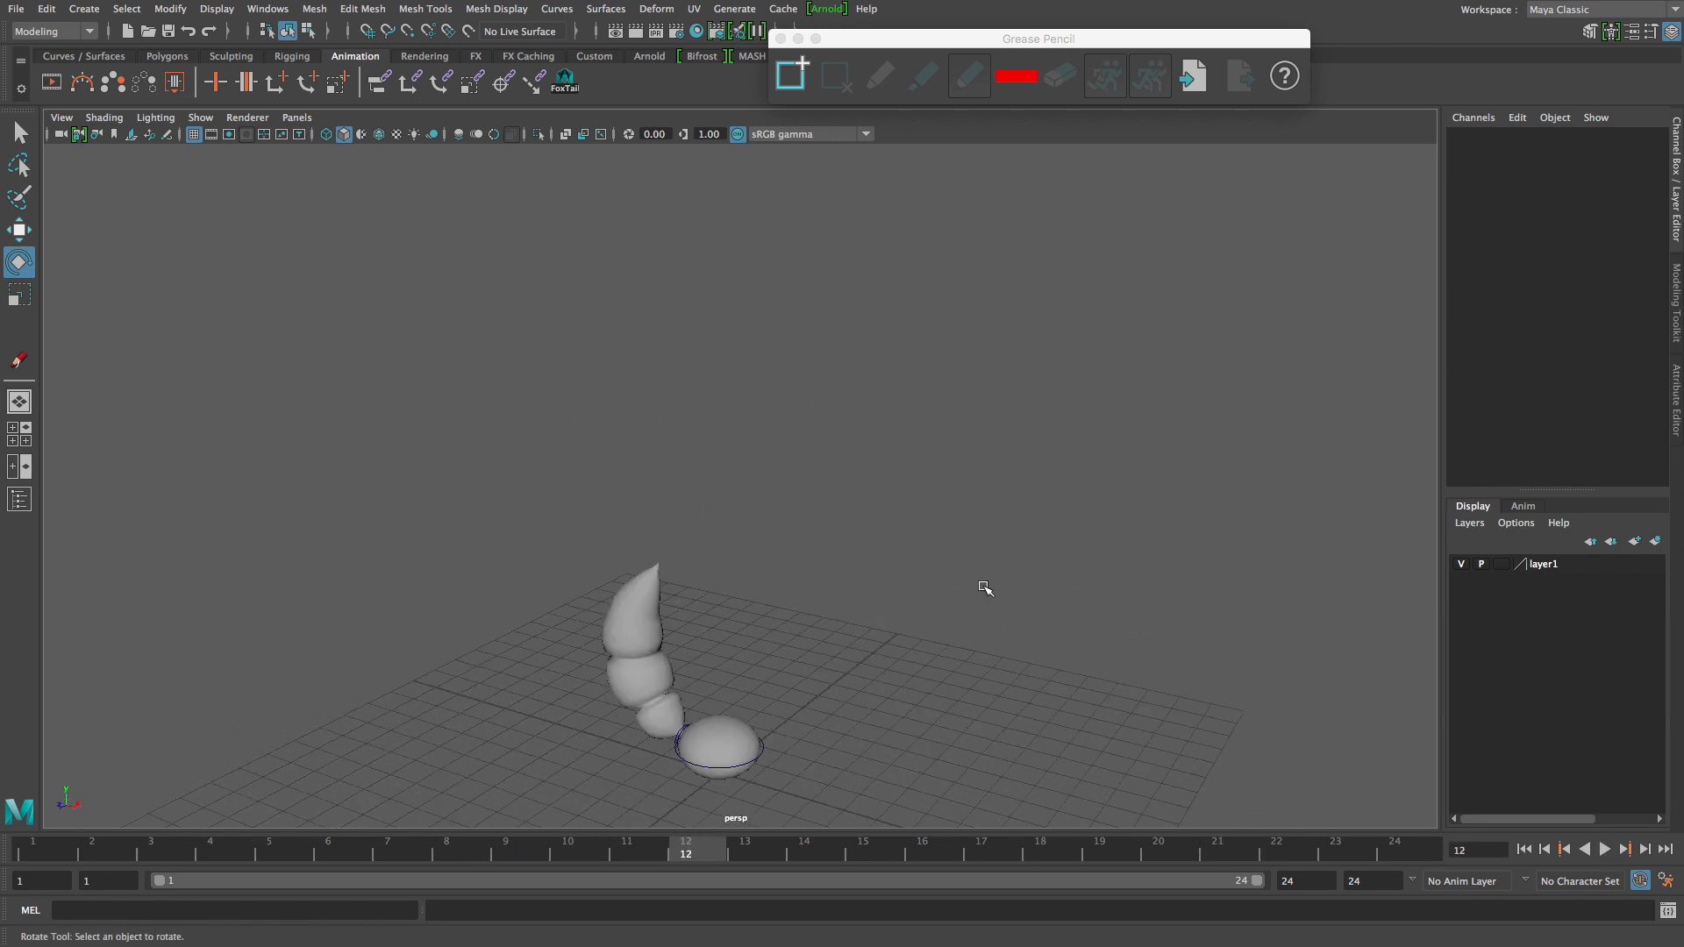
pyautogui.keyDown('alt'); pyautogui.moveTo(985, 587); pyautogui.dragTo(1058, 537); pyautogui.keyUp('alt')
# Select all the tail controls at frame 12 and replay the bounce, examining the tail's overlap from several angles.
pyautogui.click(654, 736)
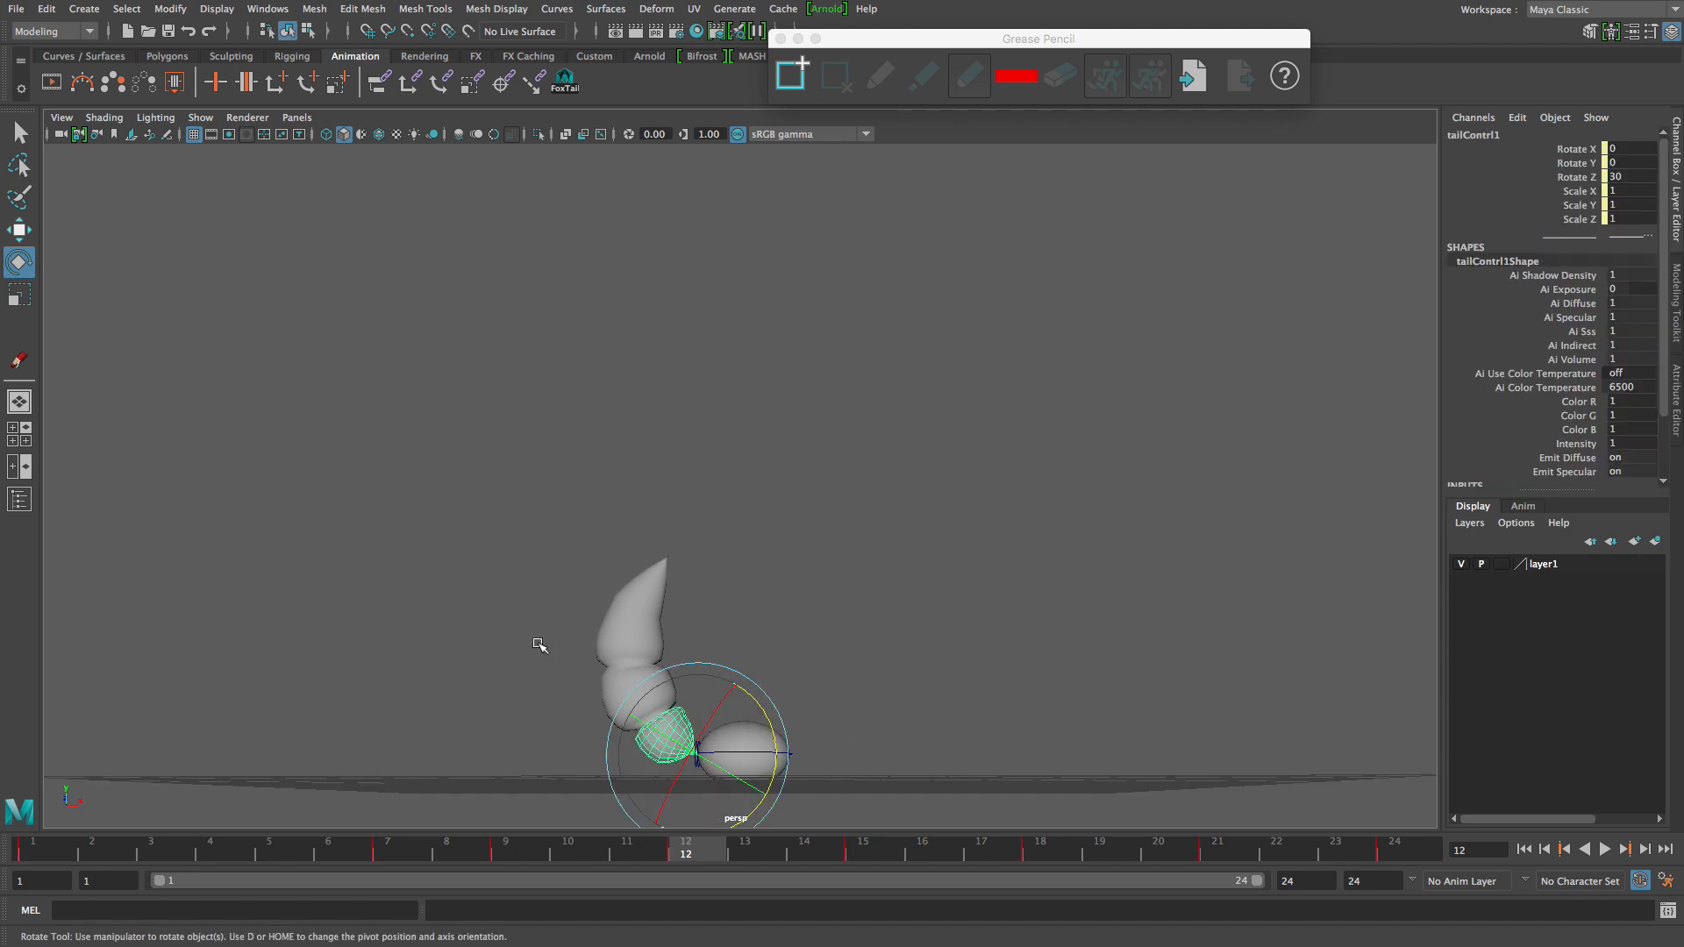
pyautogui.press('q')
pyautogui.keyDown('shift'); pyautogui.click(625, 689); pyautogui.keyUp('shift')
pyautogui.keyDown('shift'); pyautogui.click(619, 625); pyautogui.keyUp('shift')
pyautogui.keyDown('shift'); pyautogui.click(651, 599); pyautogui.keyUp('shift')
pyautogui.hotkey('alt', 'v')
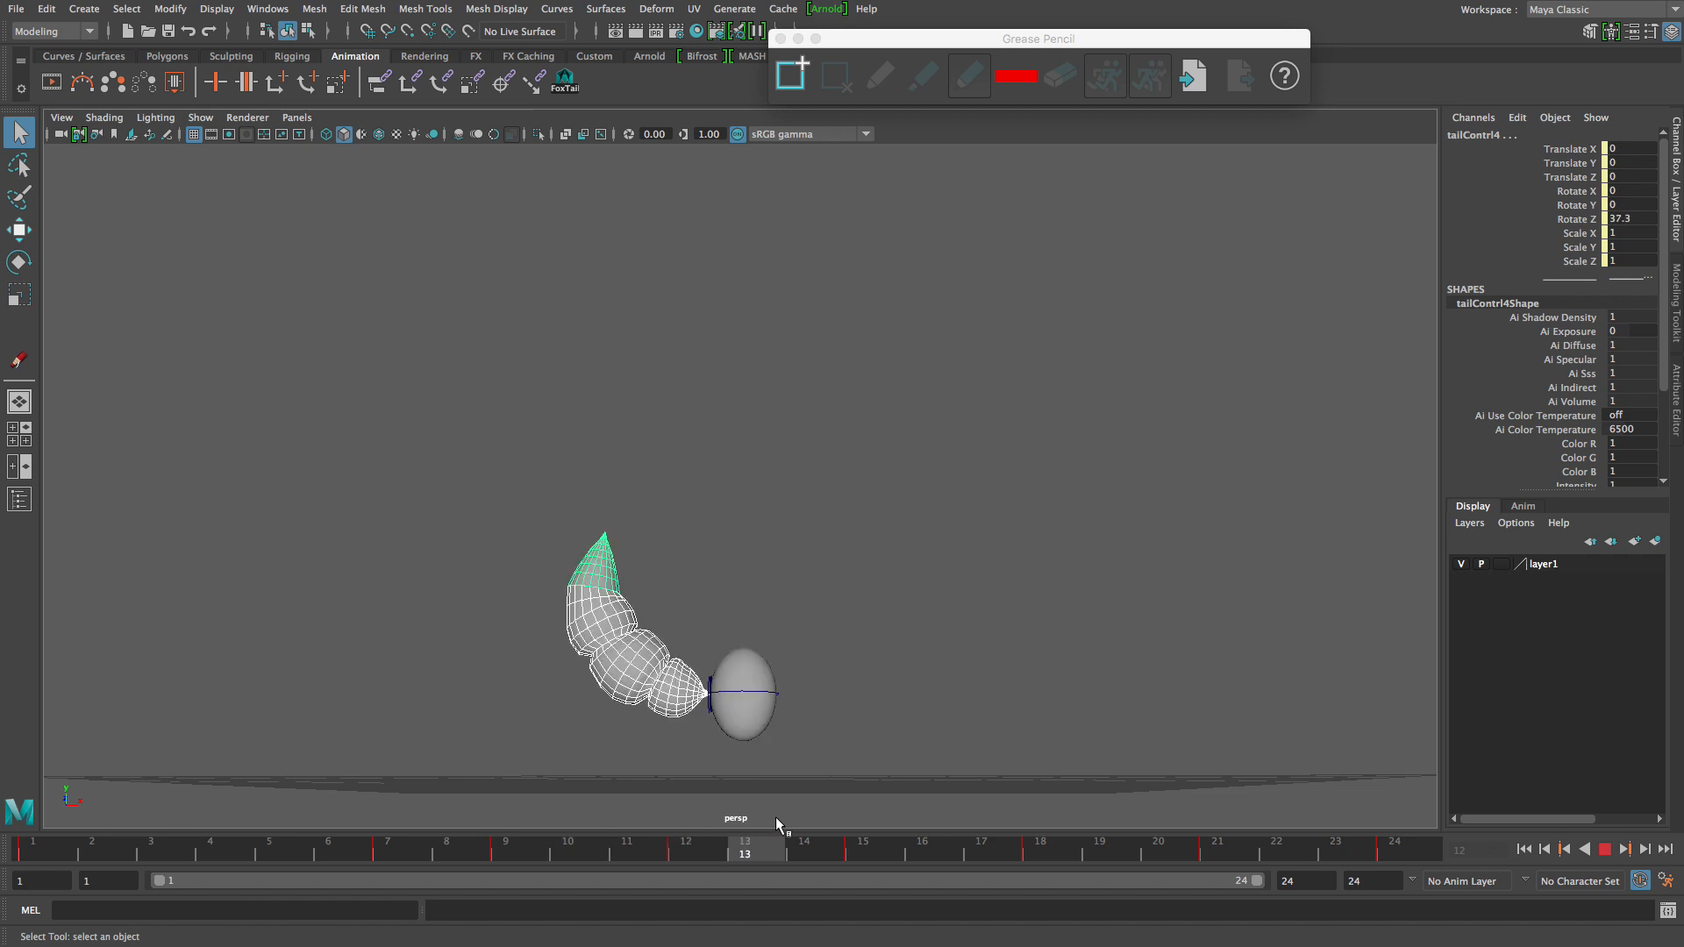
pyautogui.keyDown('alt'); pyautogui.moveTo(842, 517); pyautogui.dragTo(873, 548); pyautogui.keyUp('alt')
pyautogui.keyDown('alt'); pyautogui.moveTo(873, 548); pyautogui.dragTo(829, 651, button='right'); pyautogui.keyUp('alt')
pyautogui.keyDown('alt'); pyautogui.moveTo(957, 649); pyautogui.dragTo(781, 658, button='right'); pyautogui.keyUp('alt')
pyautogui.keyDown('alt'); pyautogui.moveTo(781, 684); pyautogui.dragTo(708, 716); pyautogui.keyUp('alt')
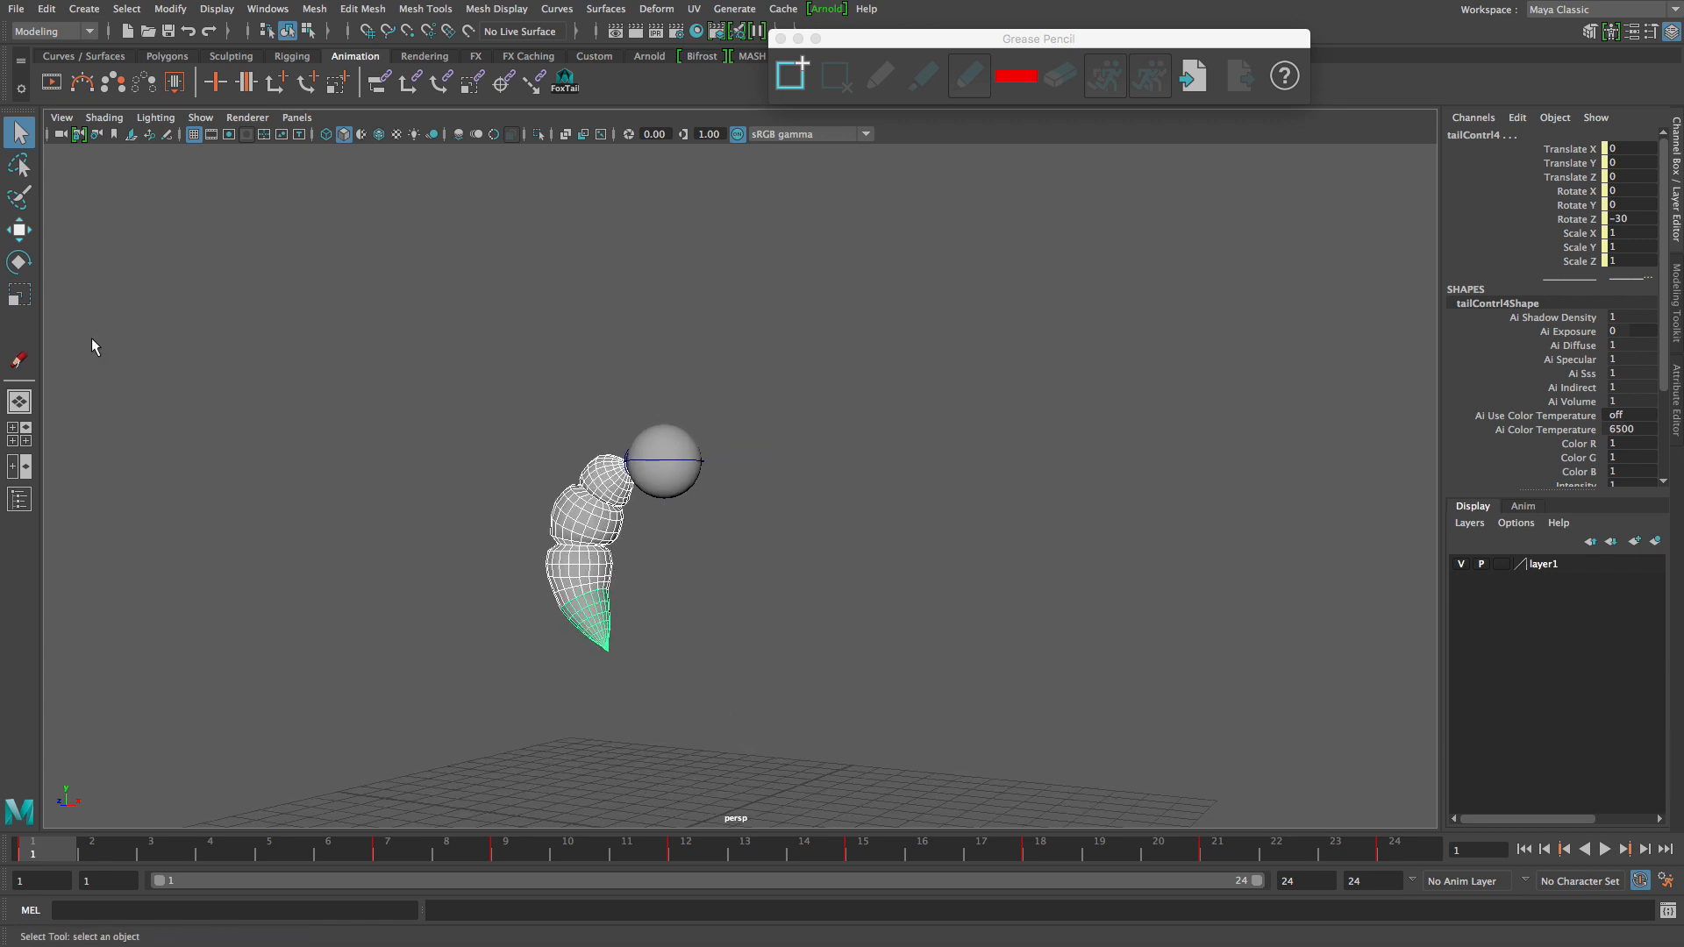
# Replay the bounce from a side view and examine the tail pose at frame 12.
pyautogui.keyDown('alt'); pyautogui.moveTo(581, 474); pyautogui.dragTo(669, 436); pyautogui.keyUp('alt')
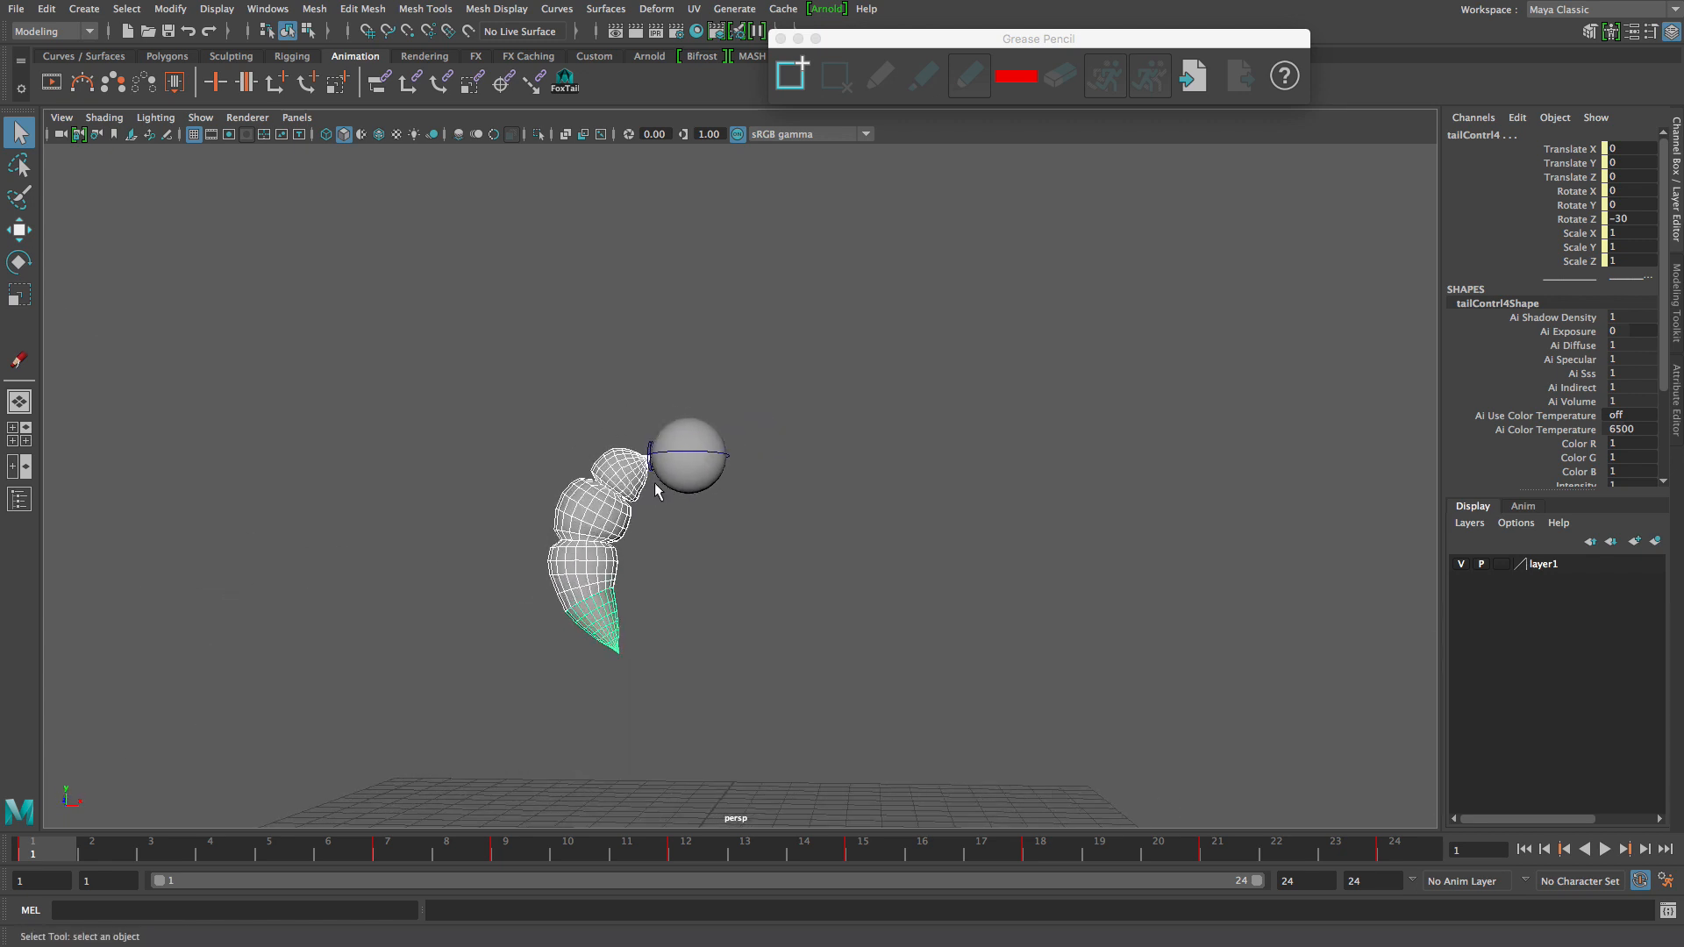
pyautogui.hotkey('alt', 'v')
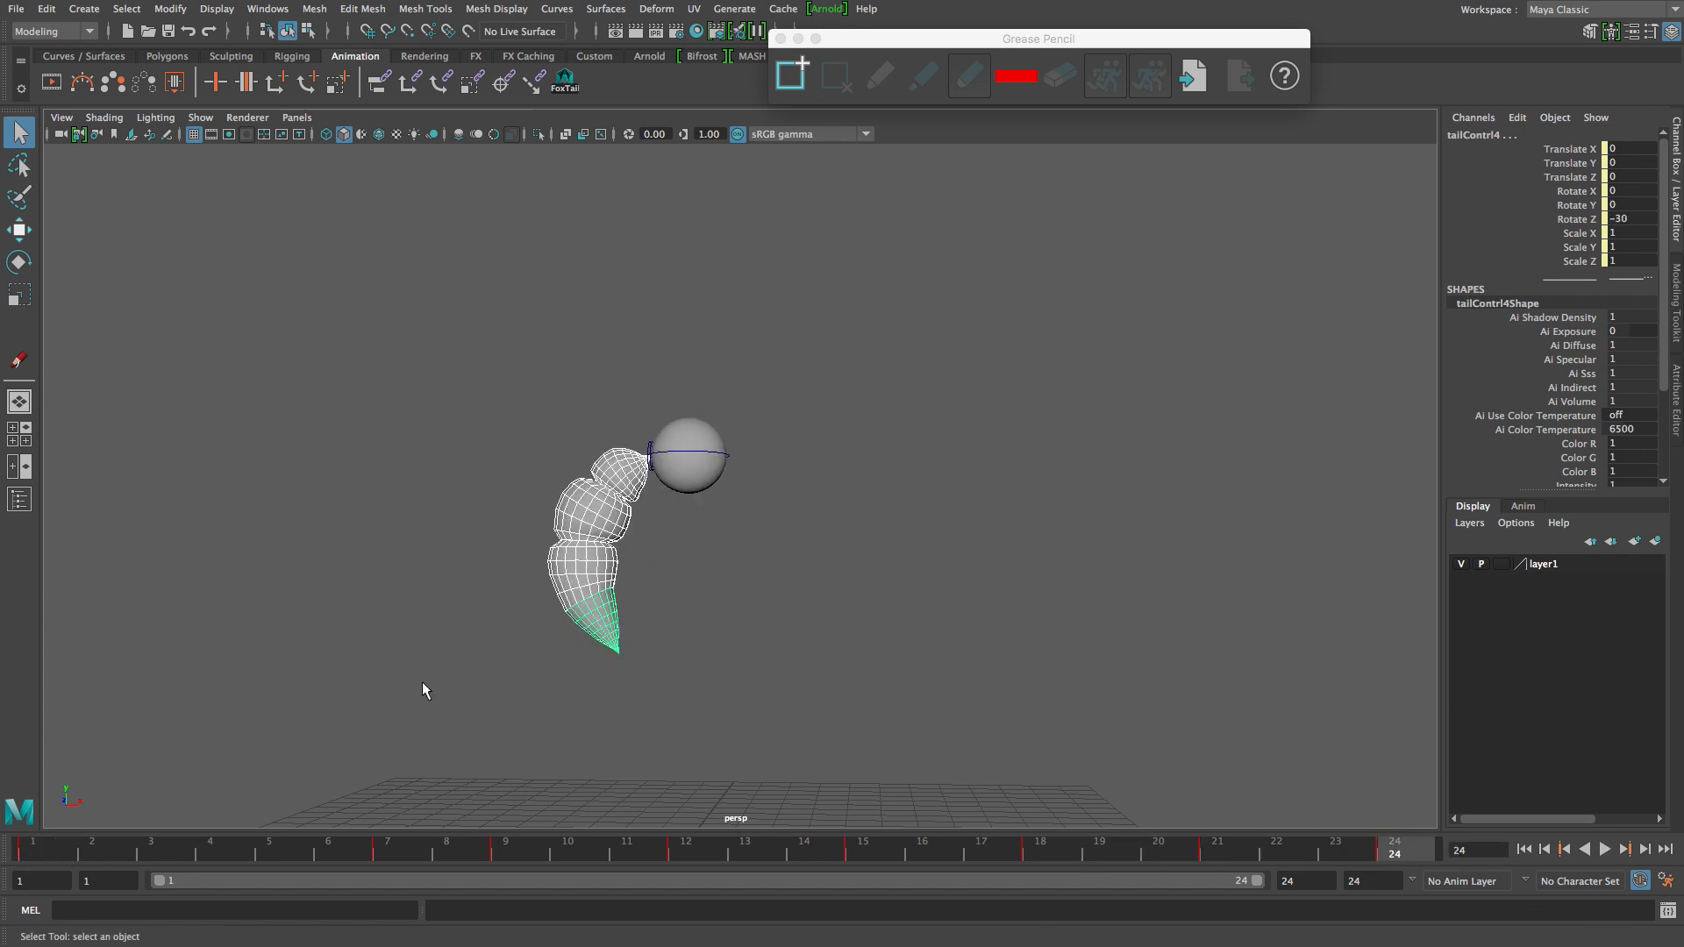
pyautogui.click(692, 852)
pyautogui.keyDown('alt'); pyautogui.moveTo(865, 504); pyautogui.dragTo(882, 328, button='middle'); pyautogui.keyUp('alt')
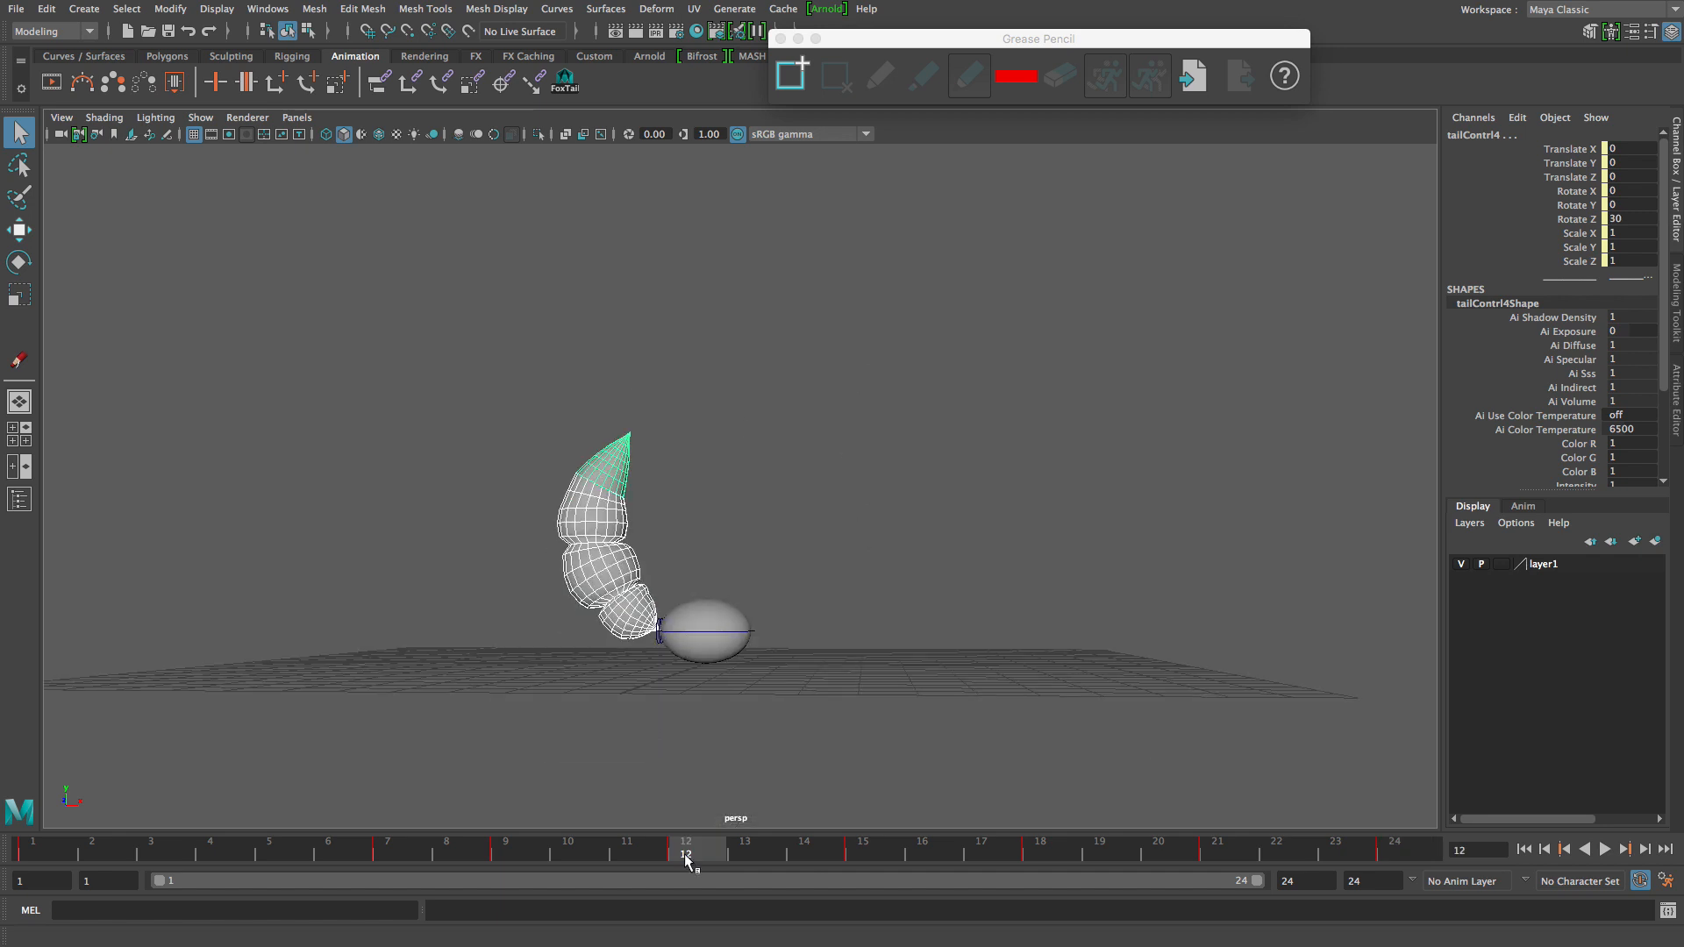
pyautogui.hotkey('alt', 'v')
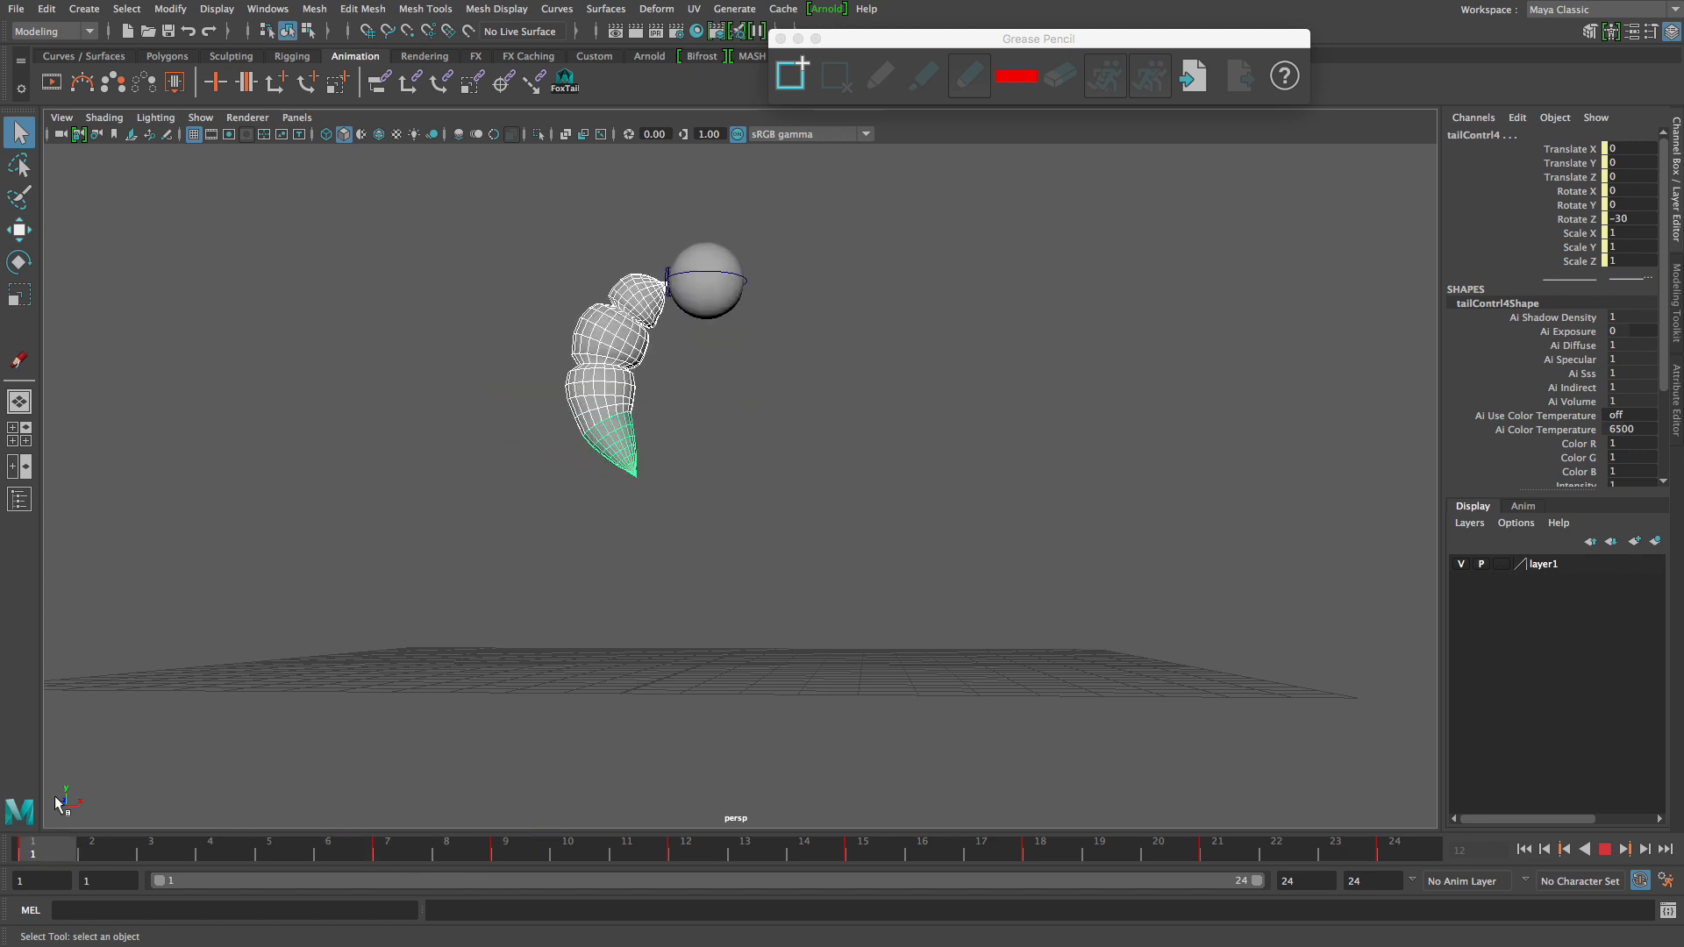
pyautogui.hotkey('alt', 'v')
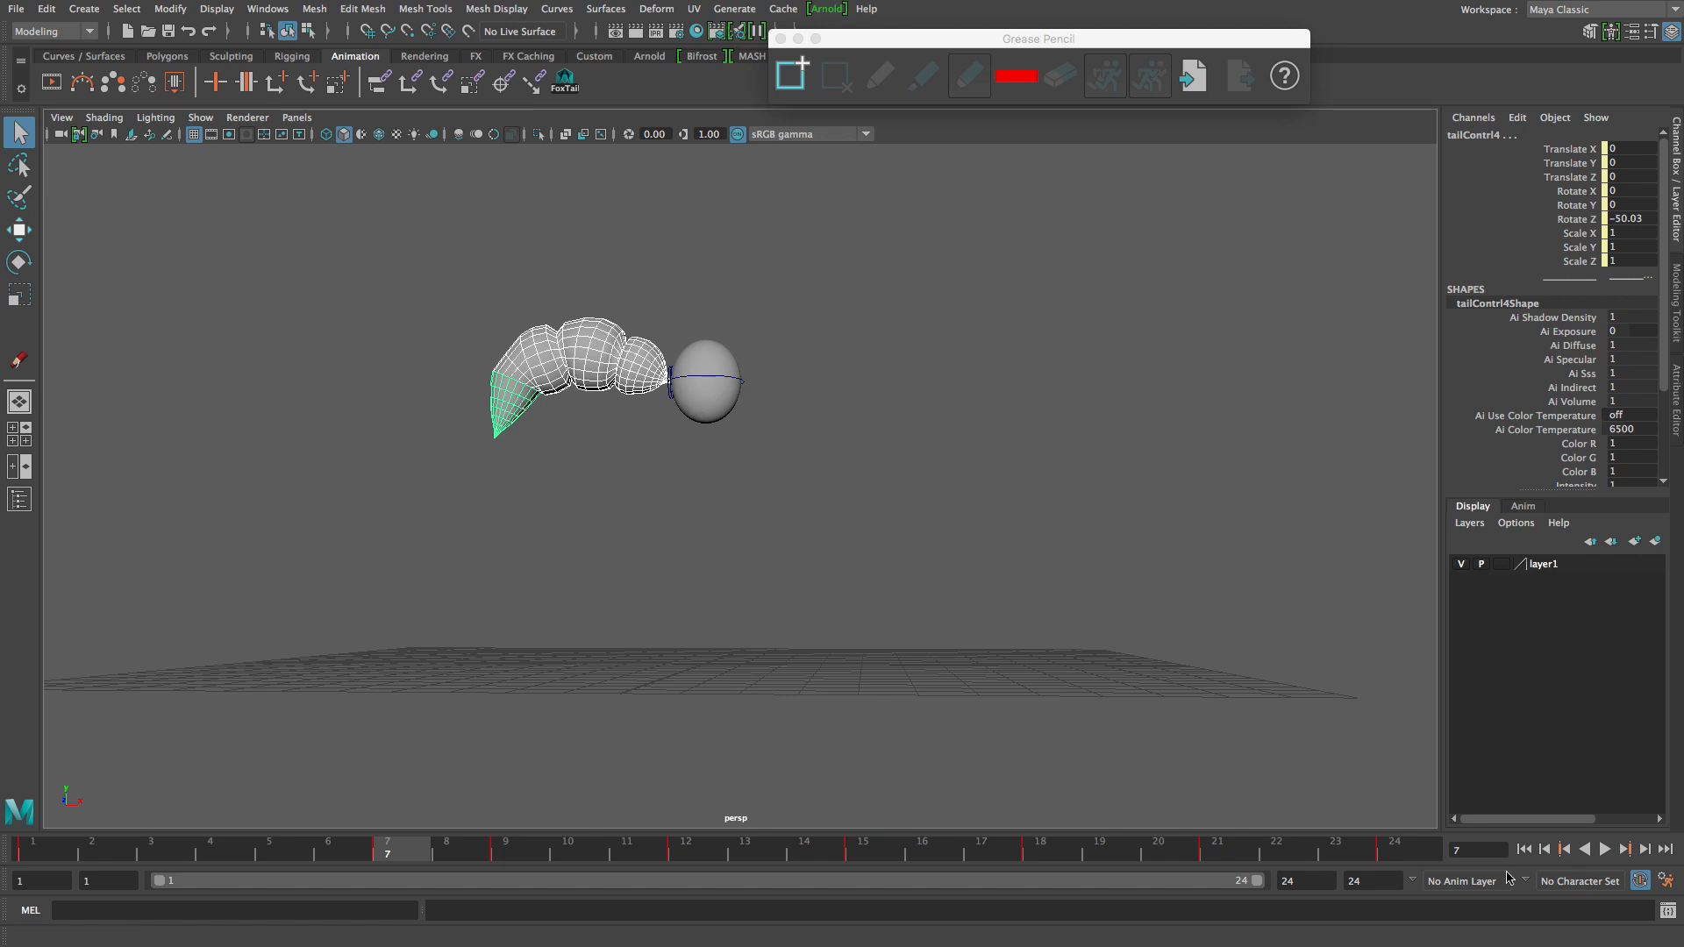
# Play the finished bounce once more, return to frame 1 and clear the selection.
pyautogui.click(1604, 851)
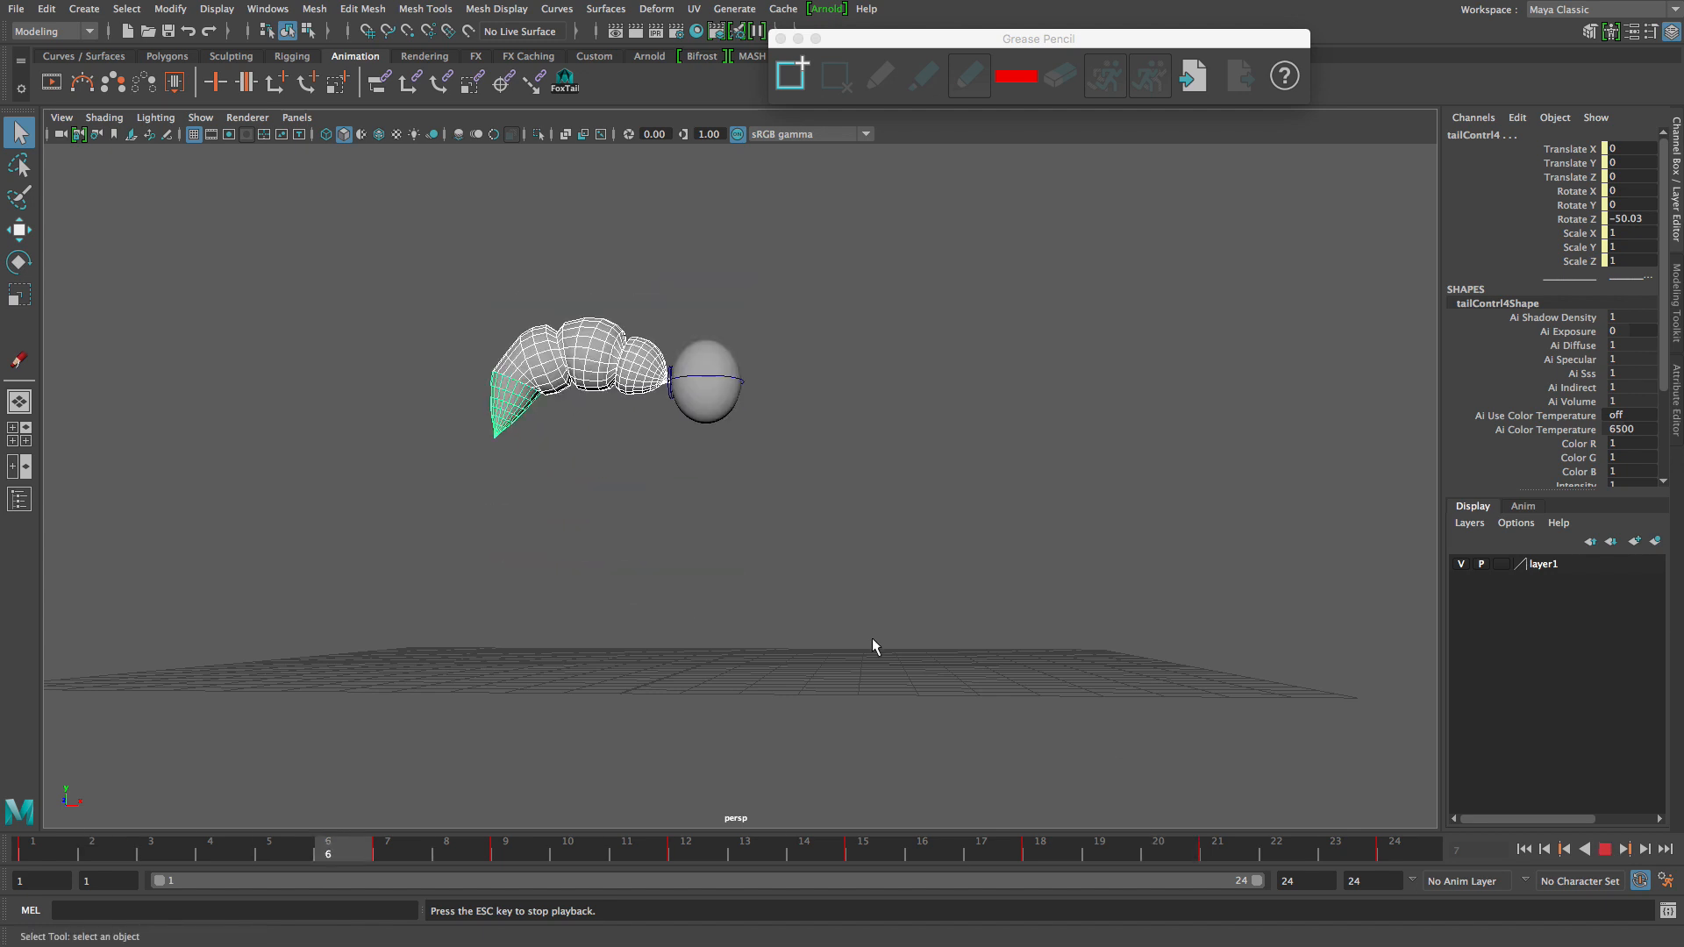
pyautogui.keyDown('alt'); pyautogui.moveTo(879, 641); pyautogui.dragTo(794, 671); pyautogui.keyUp('alt')
pyautogui.click(1524, 850)
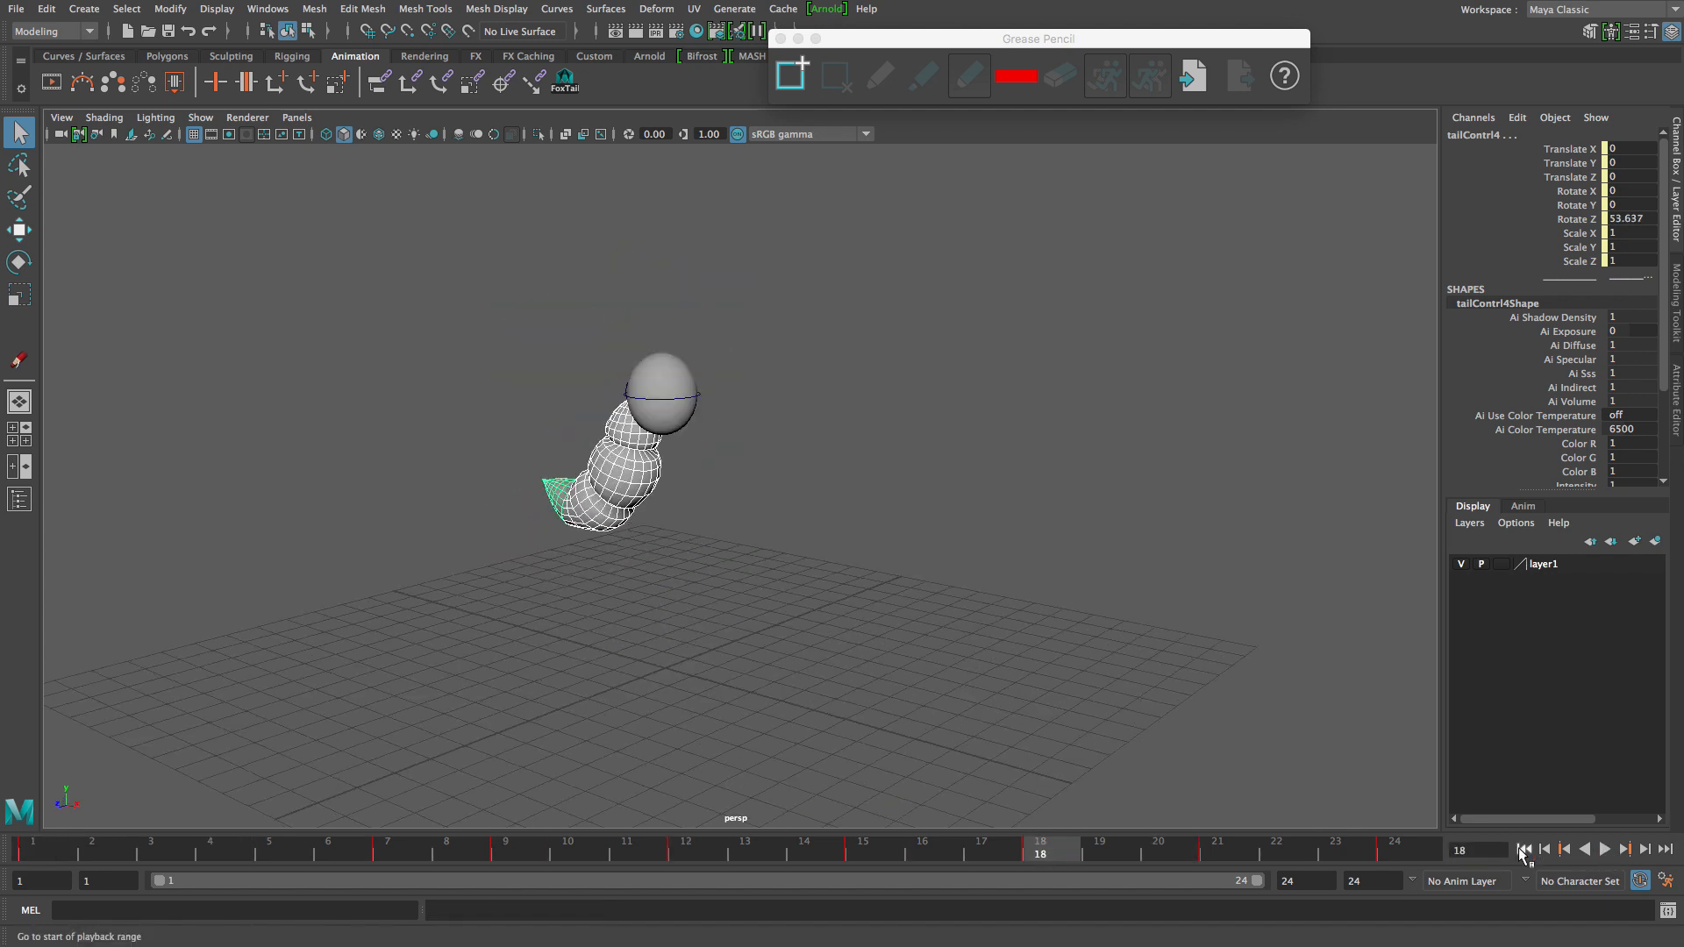
pyautogui.keyDown('alt'); pyautogui.moveTo(556, 572); pyautogui.dragTo(502, 591); pyautogui.keyUp('alt')
pyautogui.keyDown('alt'); pyautogui.moveTo(502, 592); pyautogui.dragTo(676, 624, button='right'); pyautogui.keyUp('alt')
pyautogui.click(676, 624)
pyautogui.keyDown('alt'); pyautogui.moveTo(801, 488); pyautogui.dragTo(771, 553, button='middle'); pyautogui.keyUp('alt')
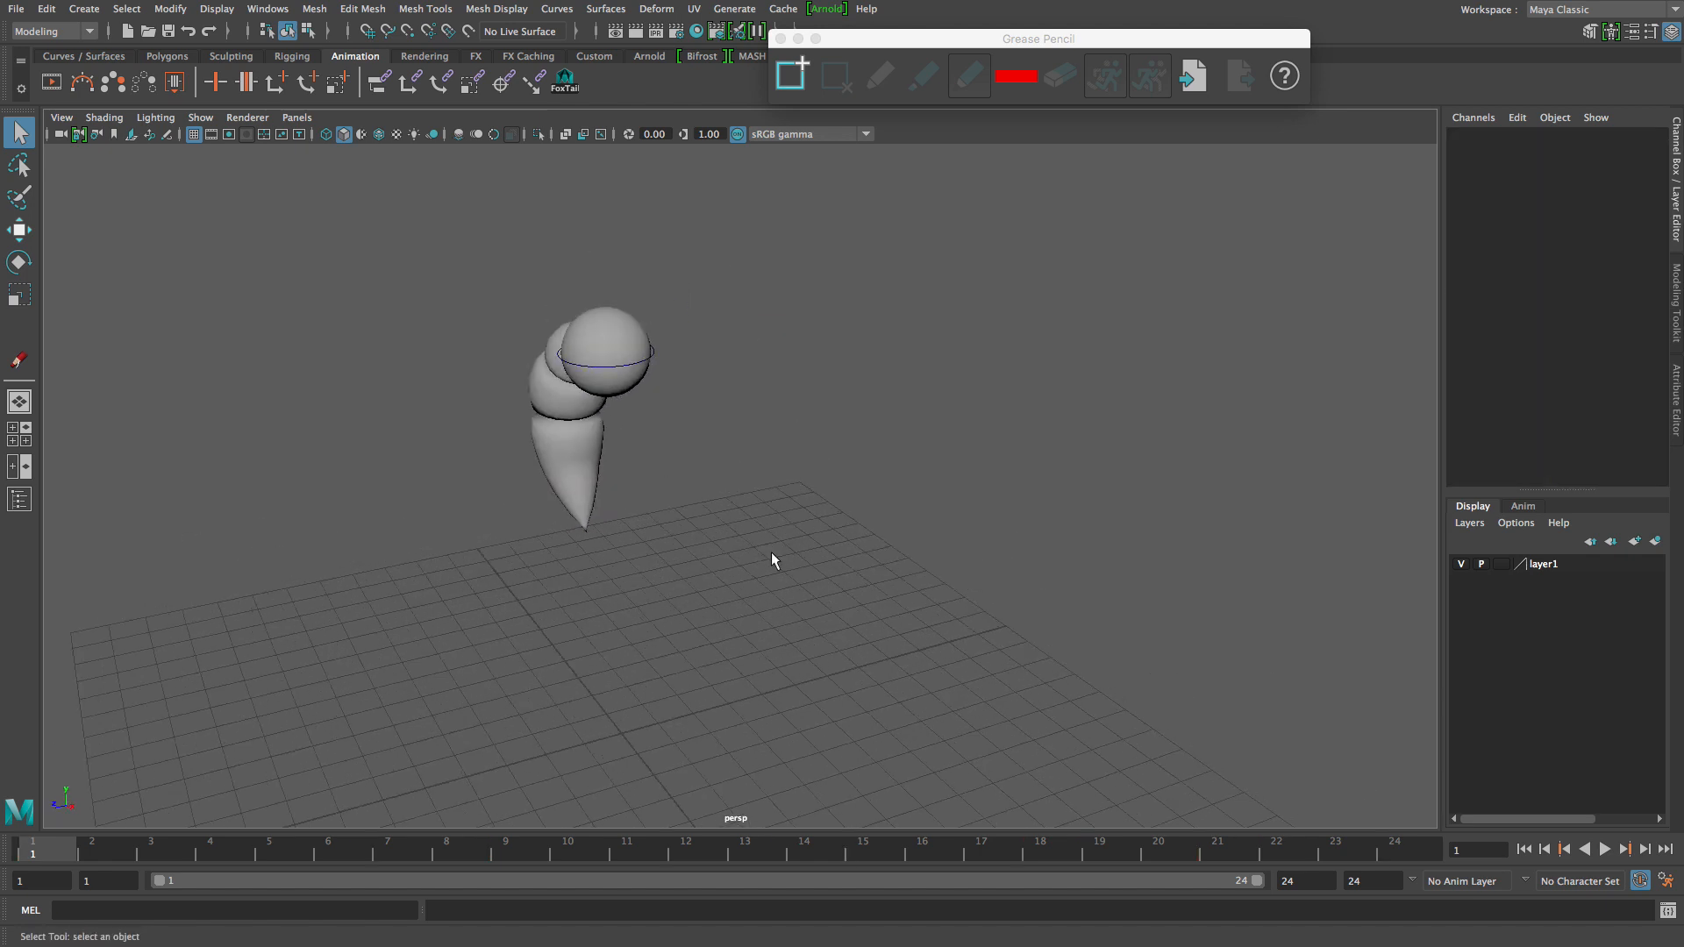
pyautogui.keyDown('alt'); pyautogui.moveTo(771, 553); pyautogui.dragTo(728, 487); pyautogui.keyUp('alt')
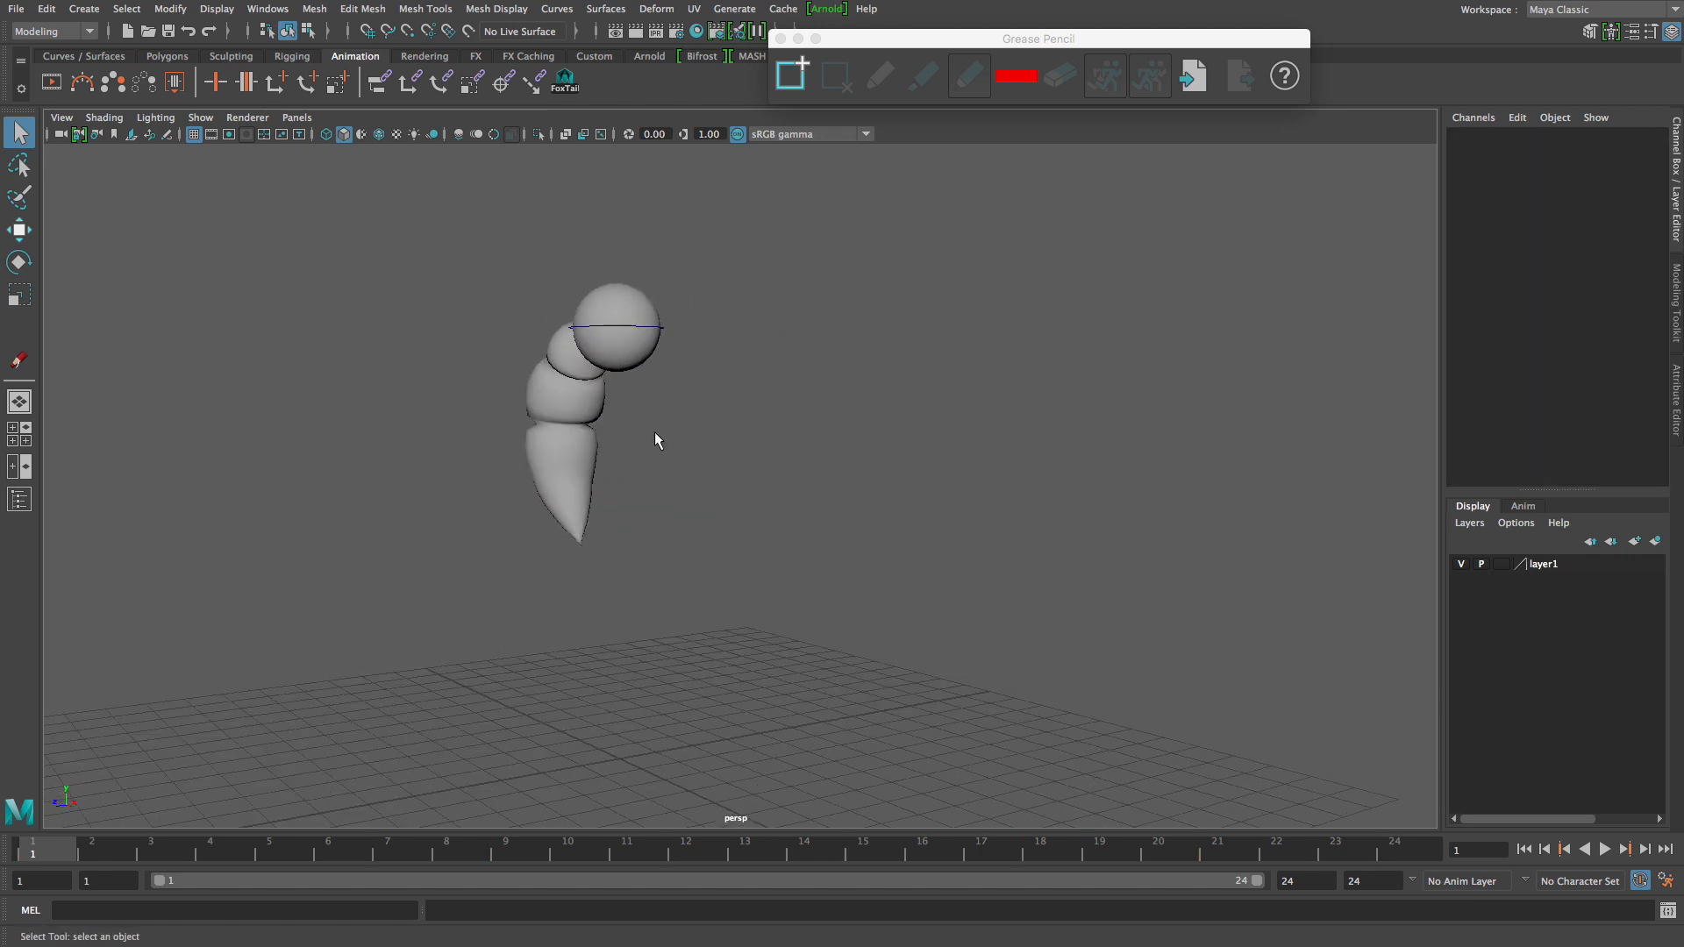
# Select the tail controls with the FoxTail selection shortcut and inspect them at frame 1.
pyautogui.click(565, 81)
pyautogui.keyDown('alt'); pyautogui.moveTo(505, 193); pyautogui.dragTo(375, 392); pyautogui.keyUp('alt')
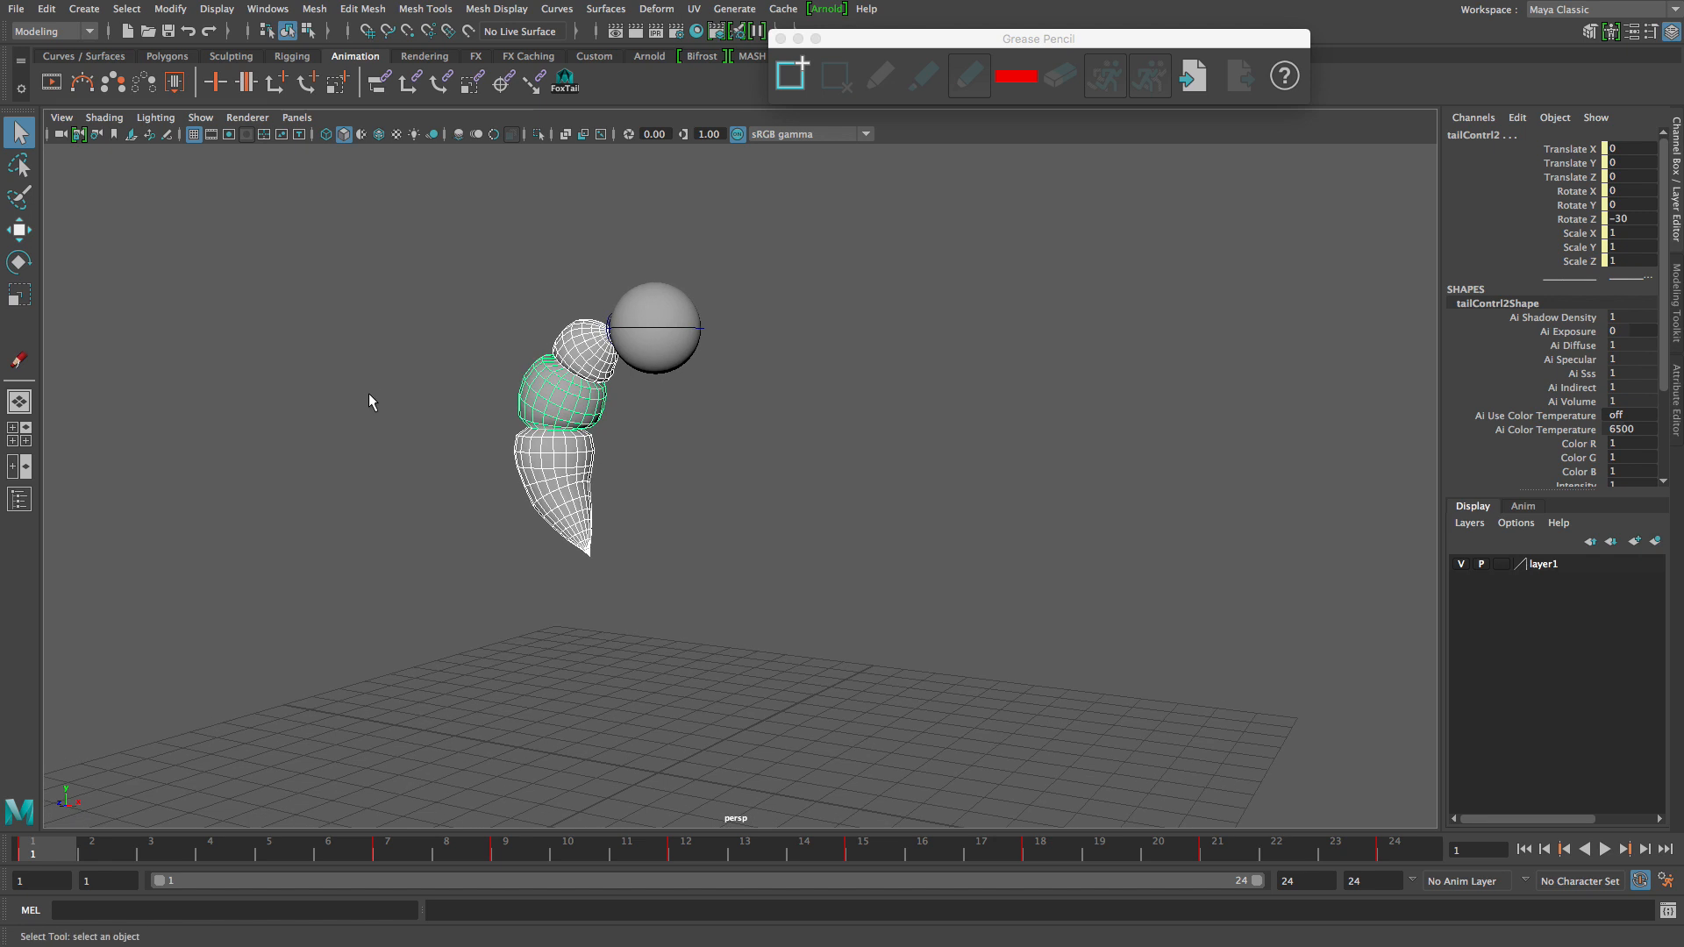
pyautogui.moveTo(766, 380)
pyautogui.keyDown('alt'); pyautogui.mouseDown()
pyautogui.moveTo(646, 361)
pyautogui.moveTo(764, 388)
pyautogui.mouseUp(); pyautogui.keyUp('alt')
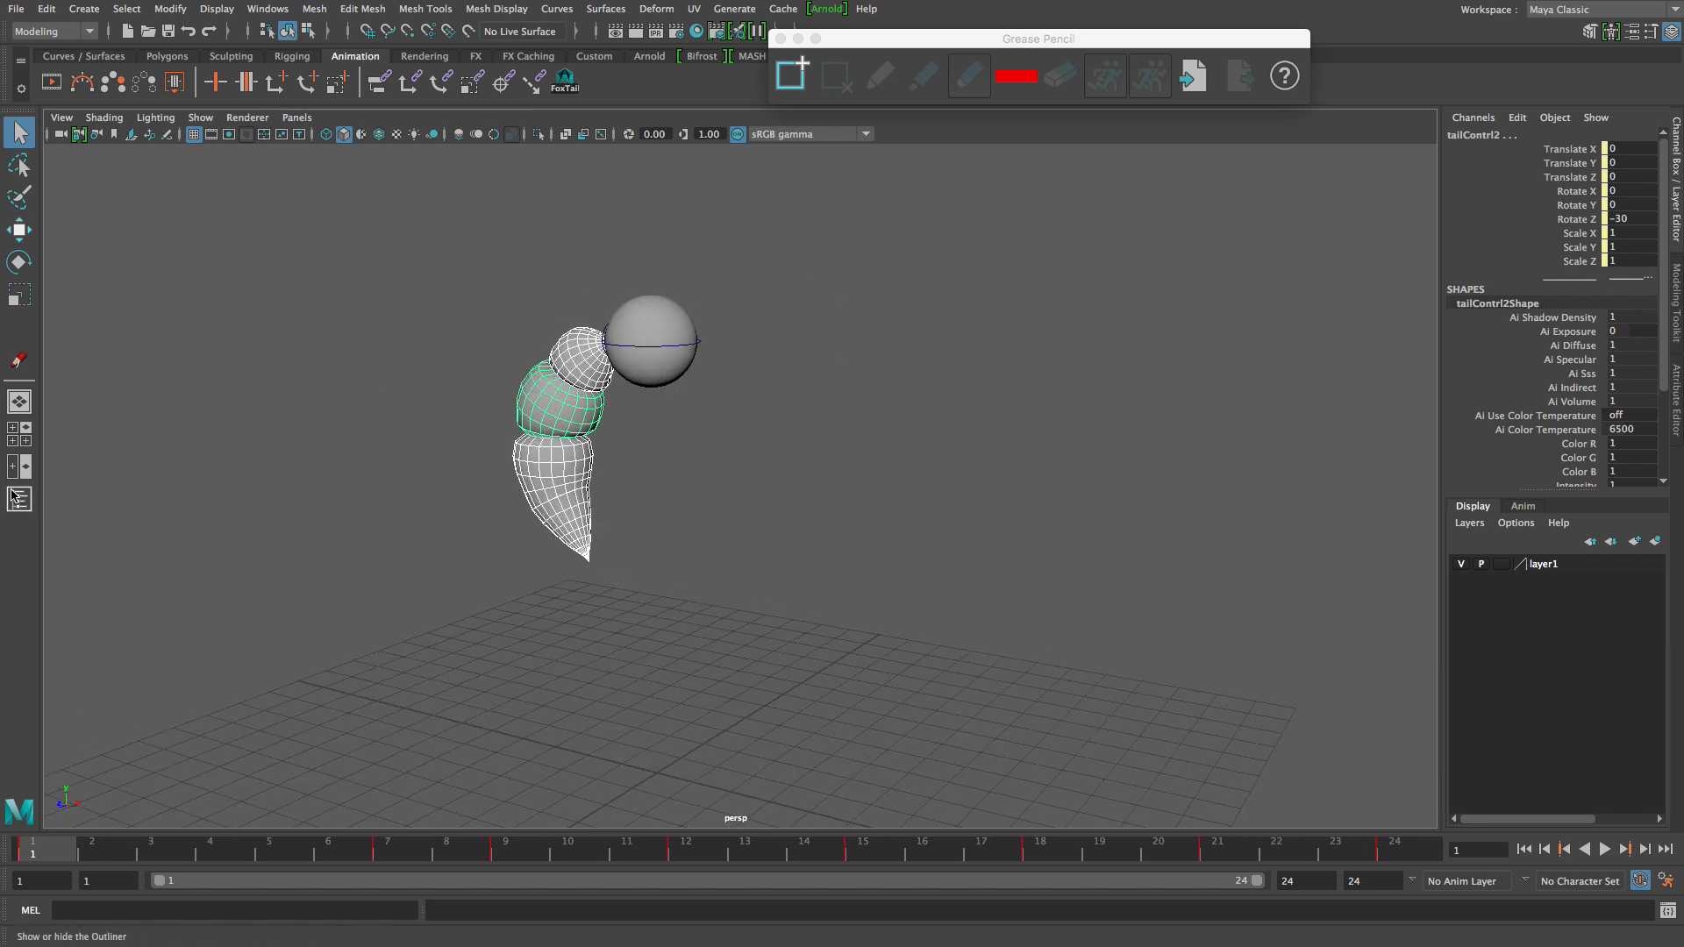
pyautogui.press('space')
pyautogui.press('space')
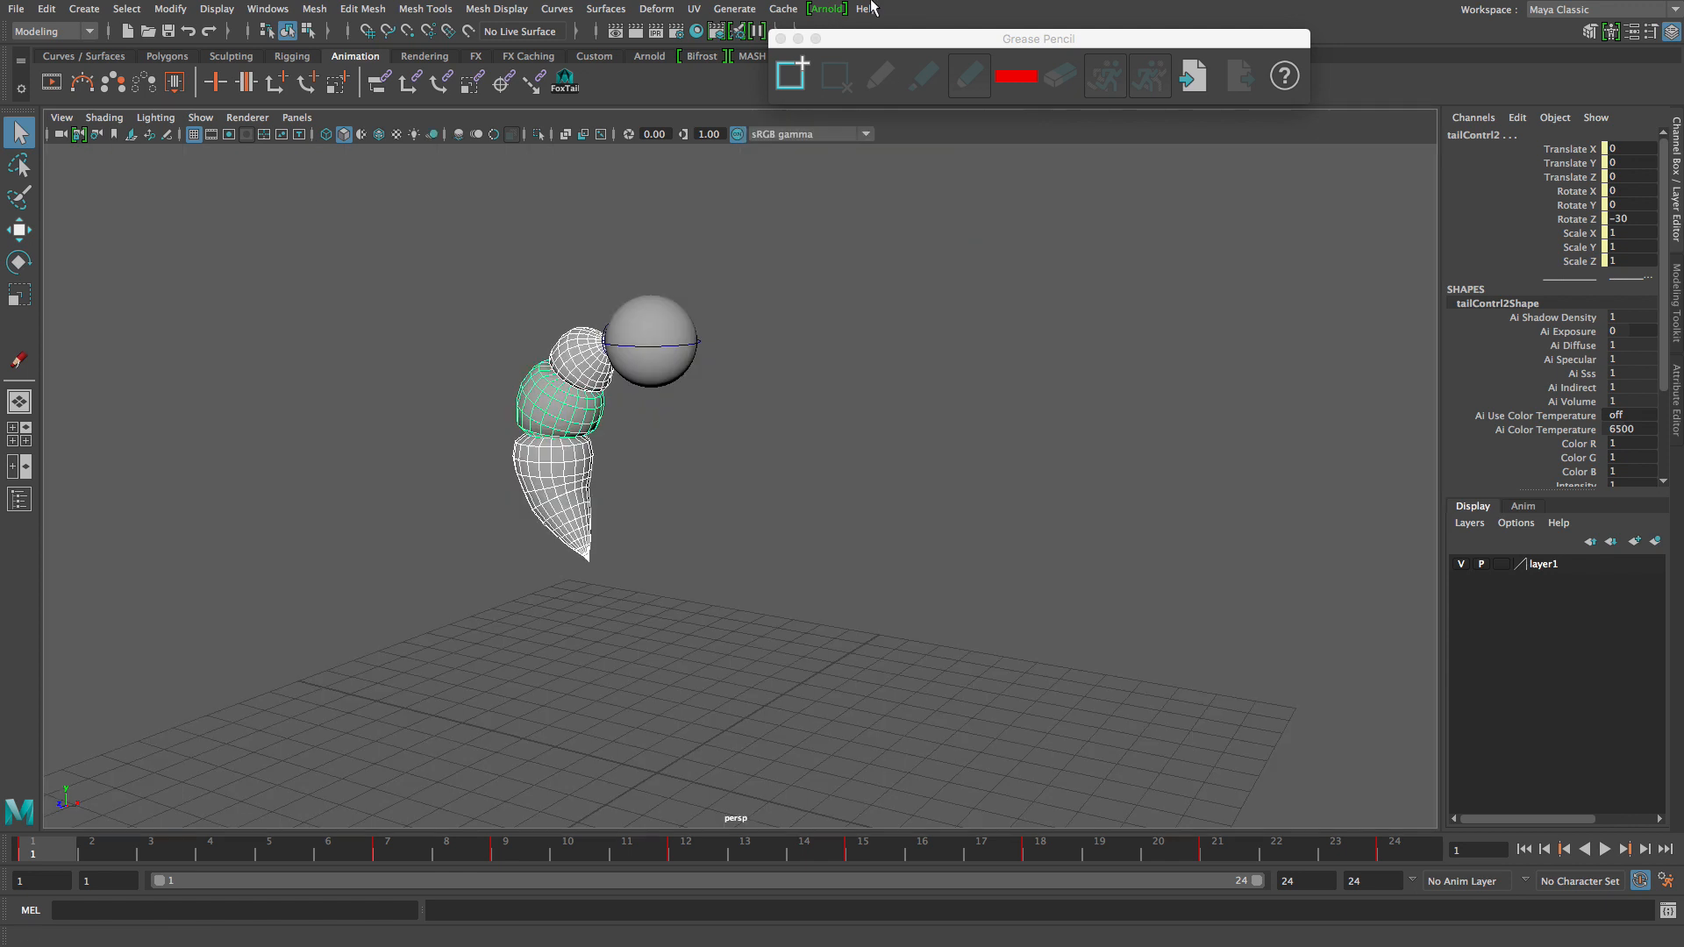
# Close the Grease Pencil window, check the tail controls in the Graph Editor, minimize it and clear the selection.
pyautogui.click(781, 39)
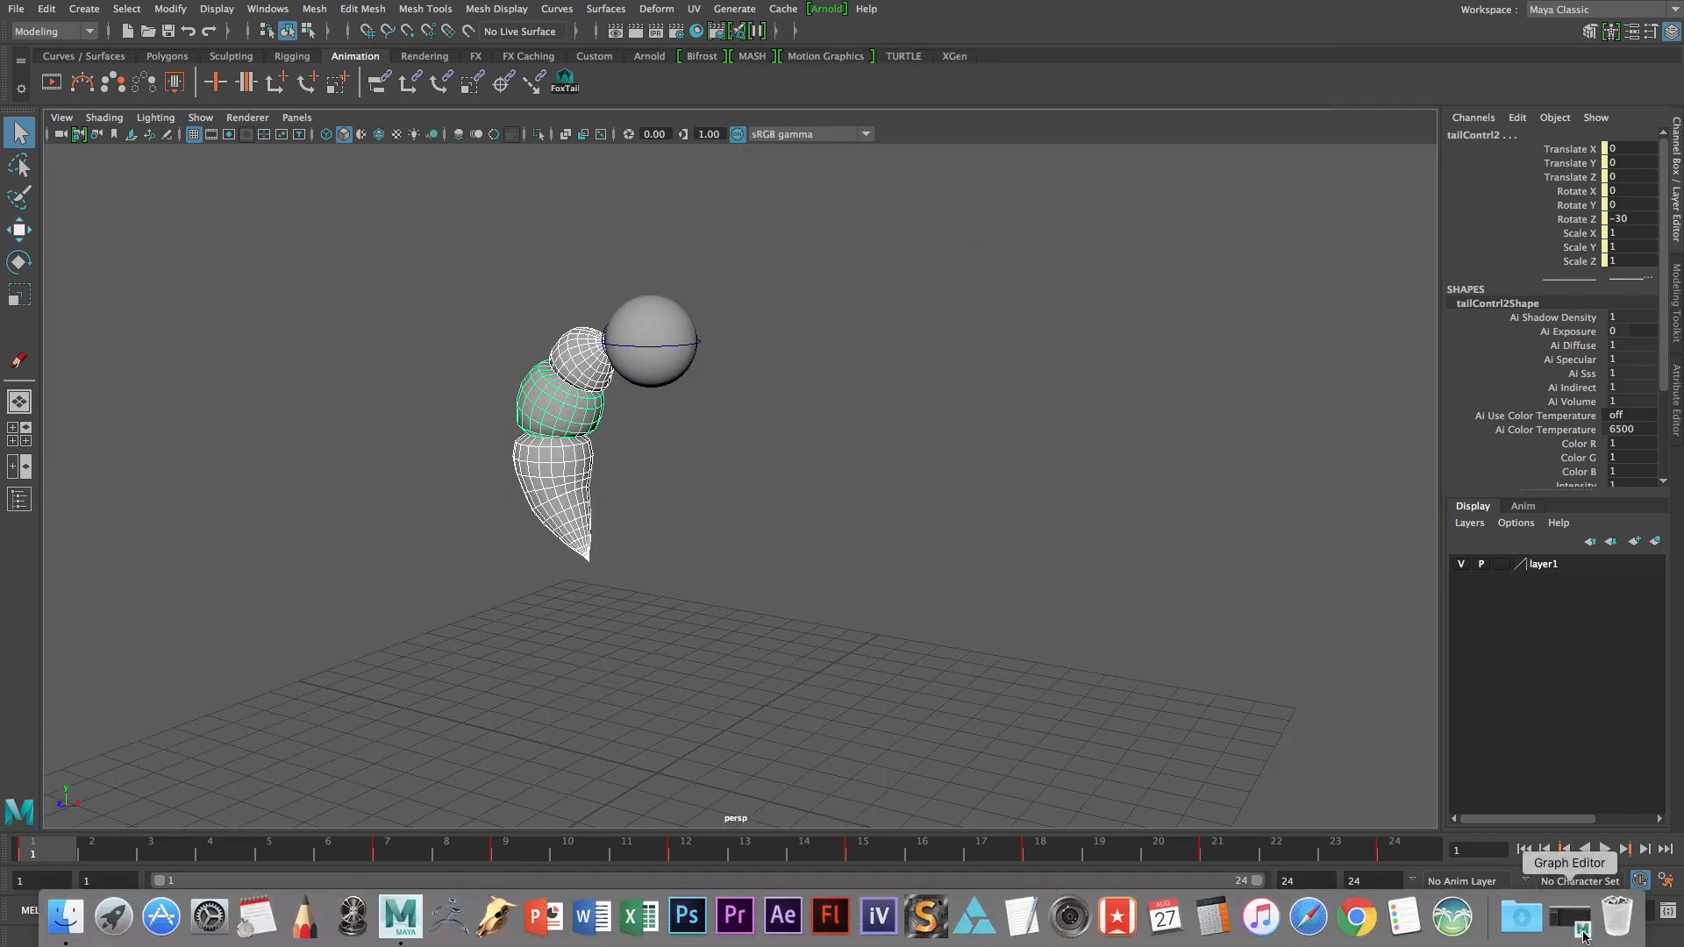
pyautogui.click(1583, 930)
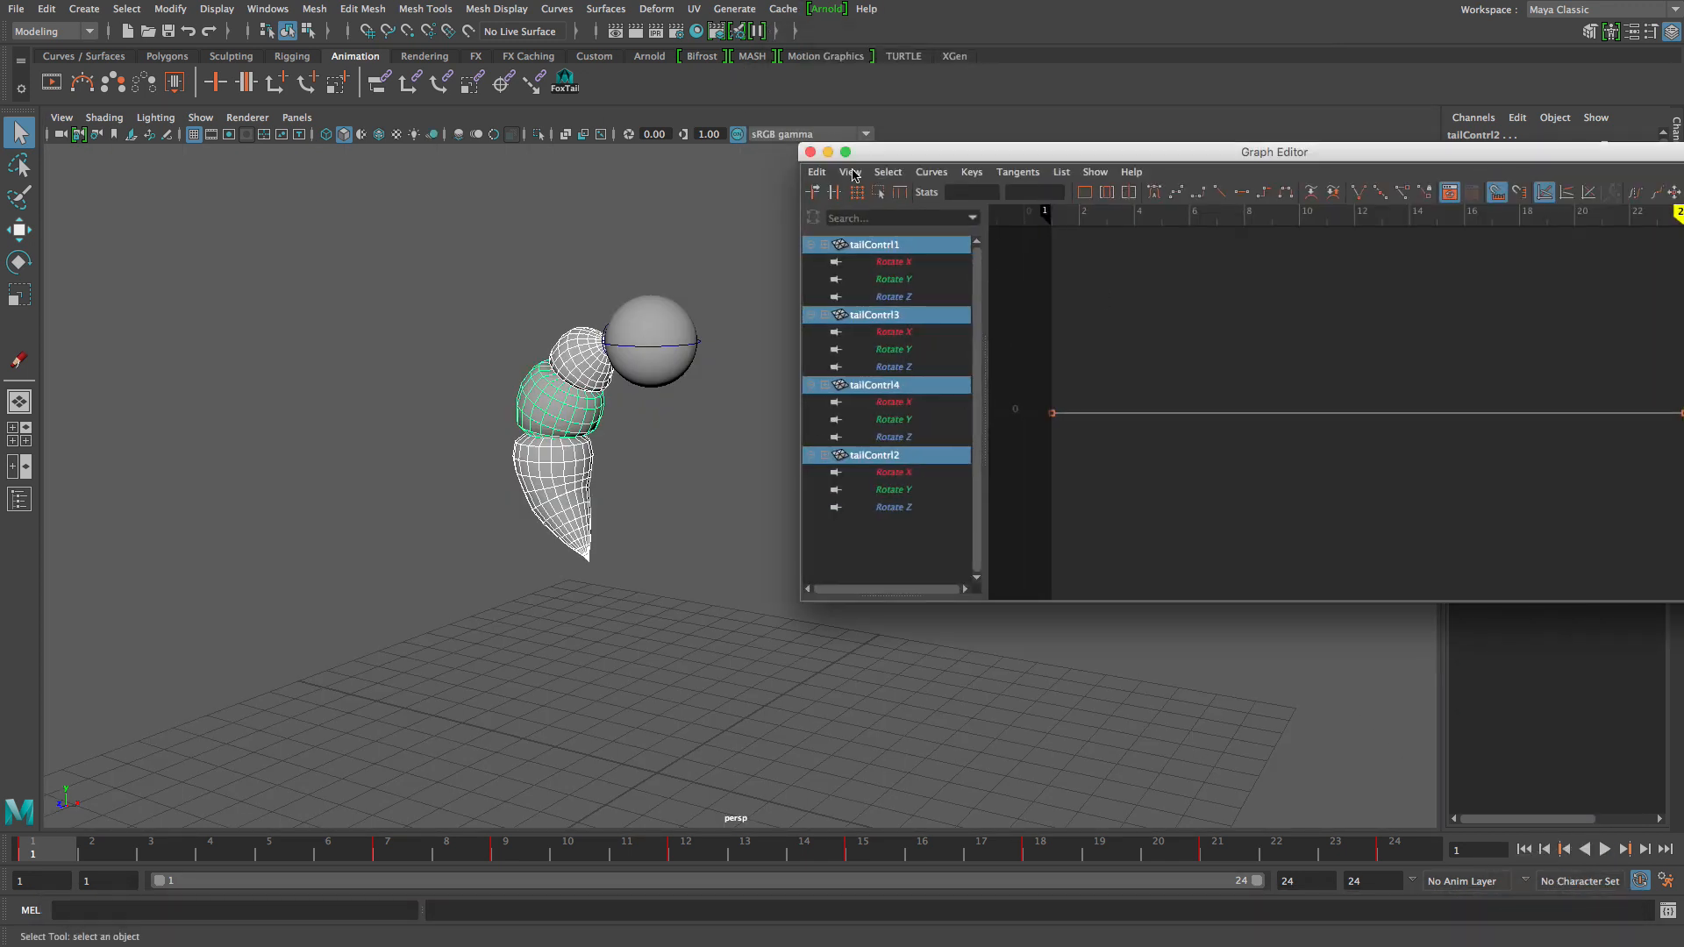
pyautogui.click(828, 153)
pyautogui.click(768, 496)
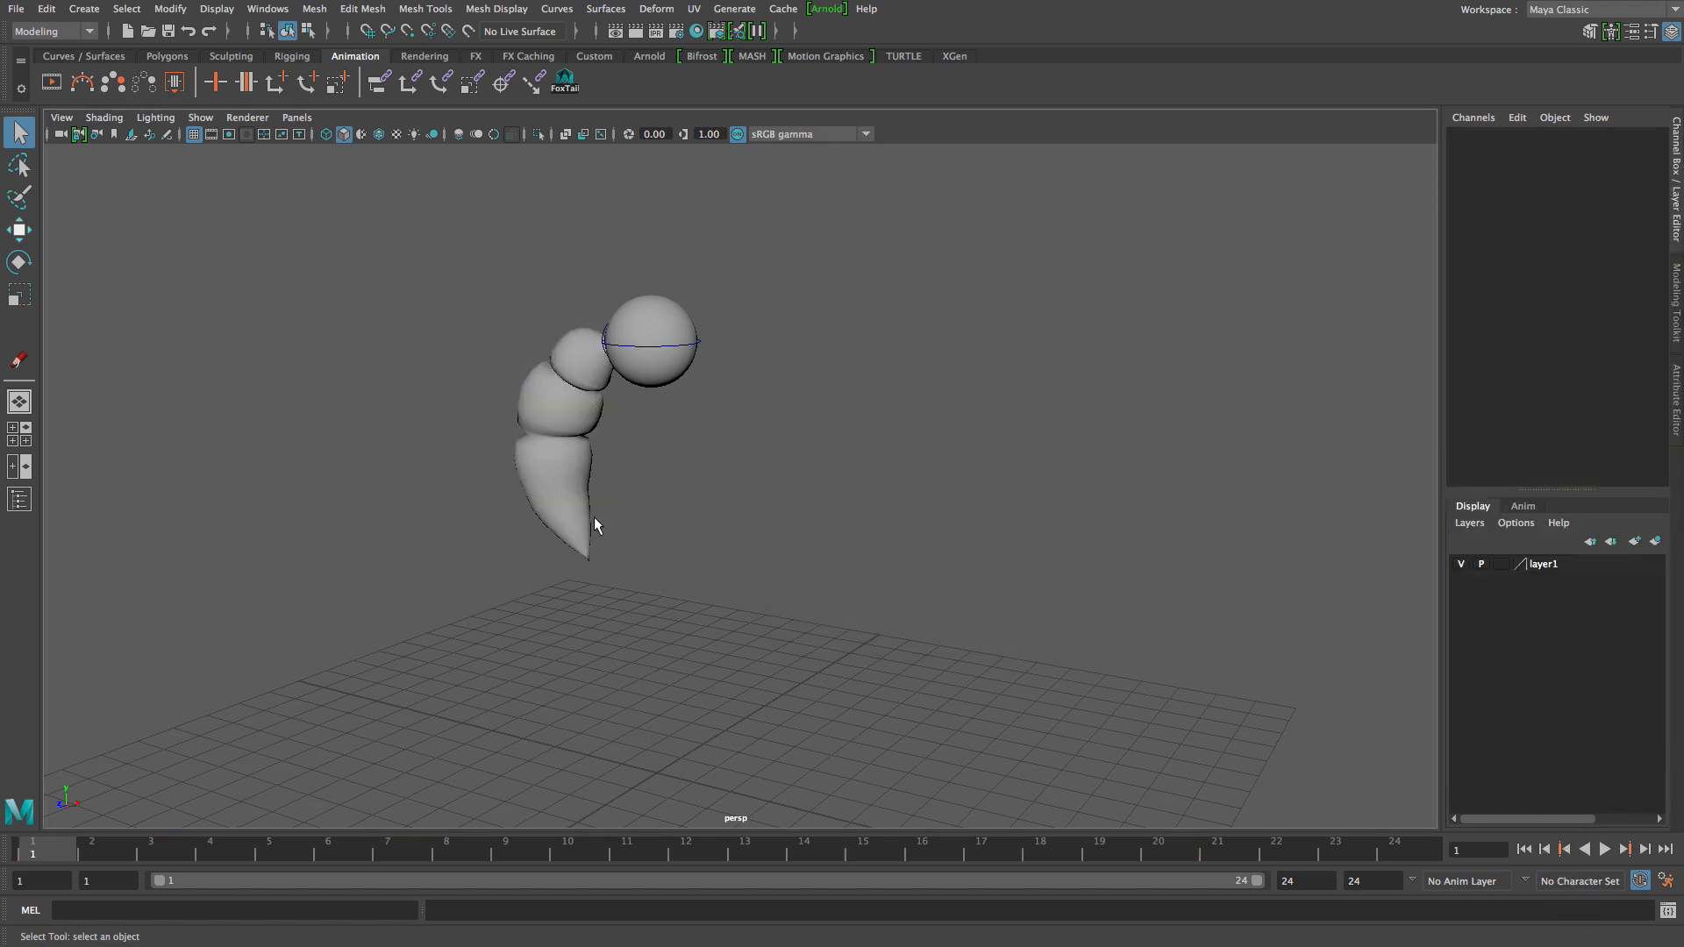
# Select all the tail controls one by one, from the base segment to the tip.
pyautogui.click(551, 413)
pyautogui.click(545, 470)
pyautogui.click(559, 536)
pyautogui.click(563, 417)
pyautogui.keyDown('shift'); pyautogui.click(561, 466); pyautogui.keyUp('shift')
pyautogui.keyDown('shift'); pyautogui.click(571, 537); pyautogui.keyUp('shift')
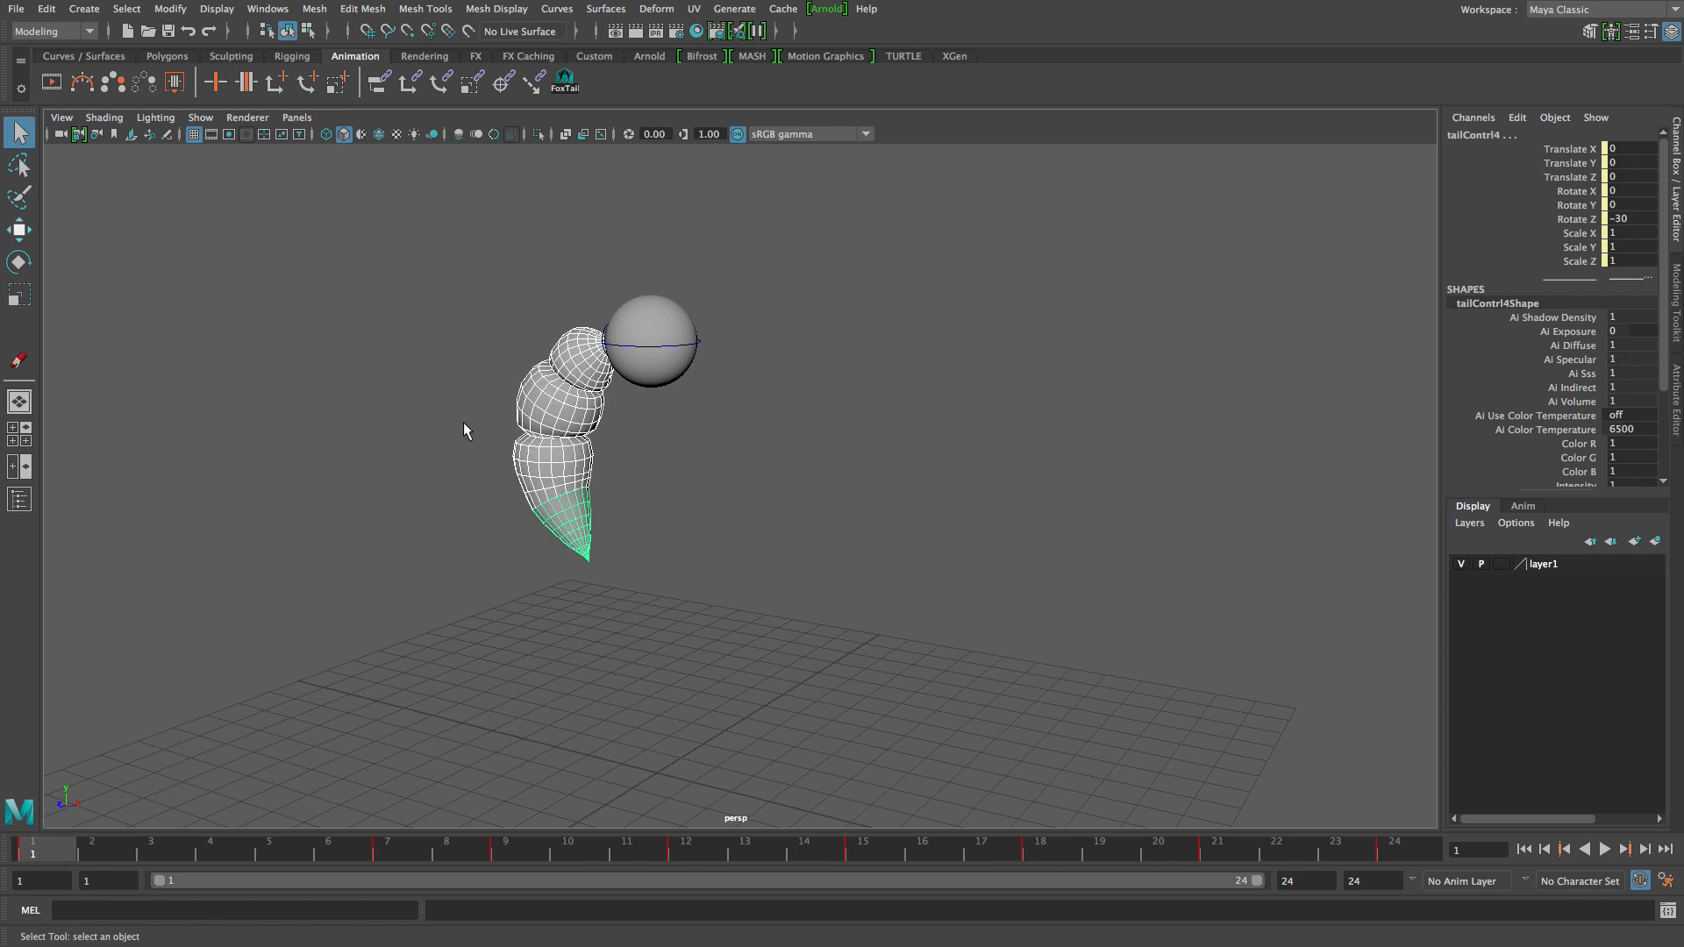
# Save the scene under the new name Ball_Bounce_002.mb on the Desktop, accepting the student version notice.
pyautogui.click(17, 8)
pyautogui.click(70, 98)
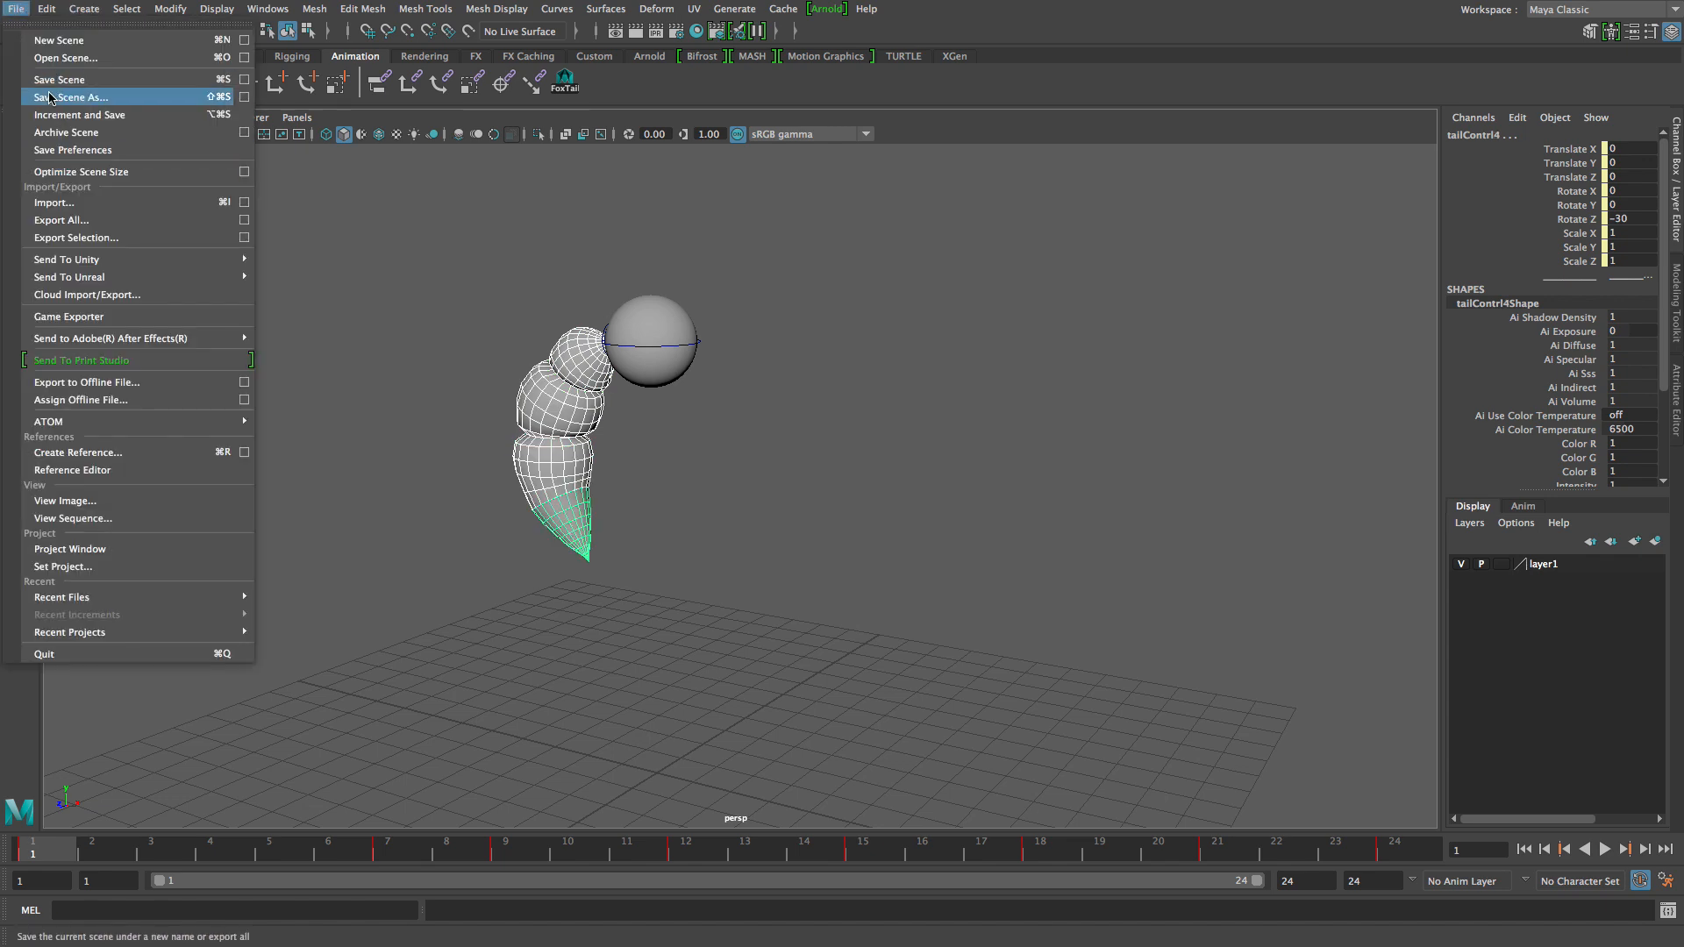
pyautogui.click(370, 289)
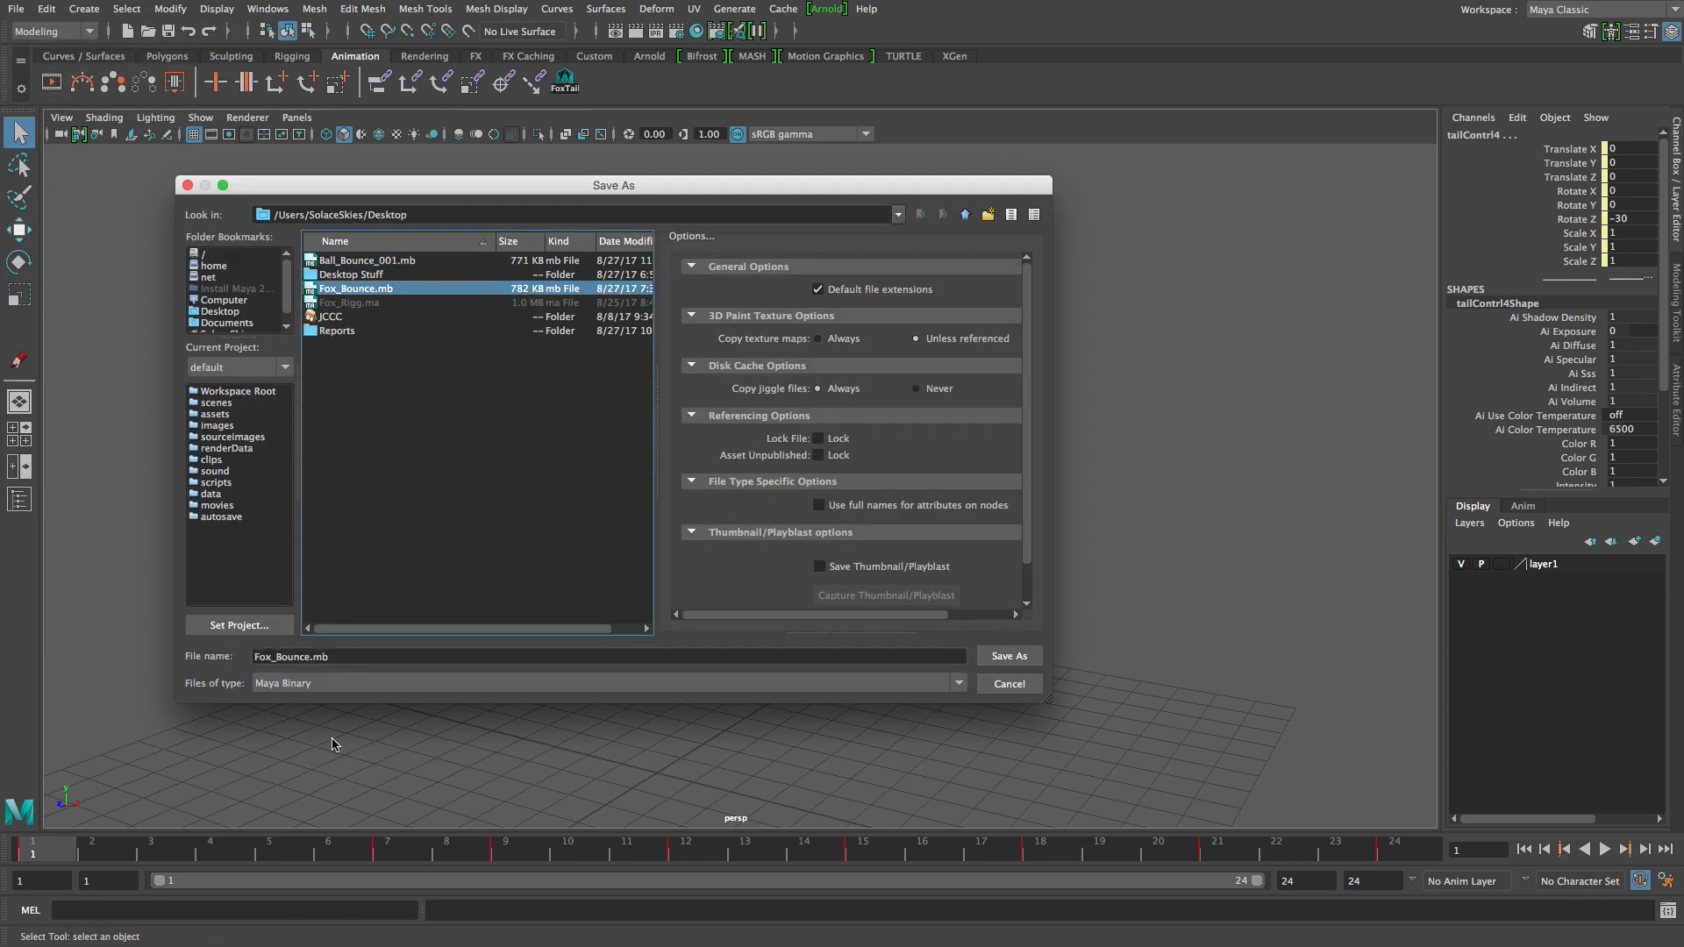
pyautogui.click(313, 658)
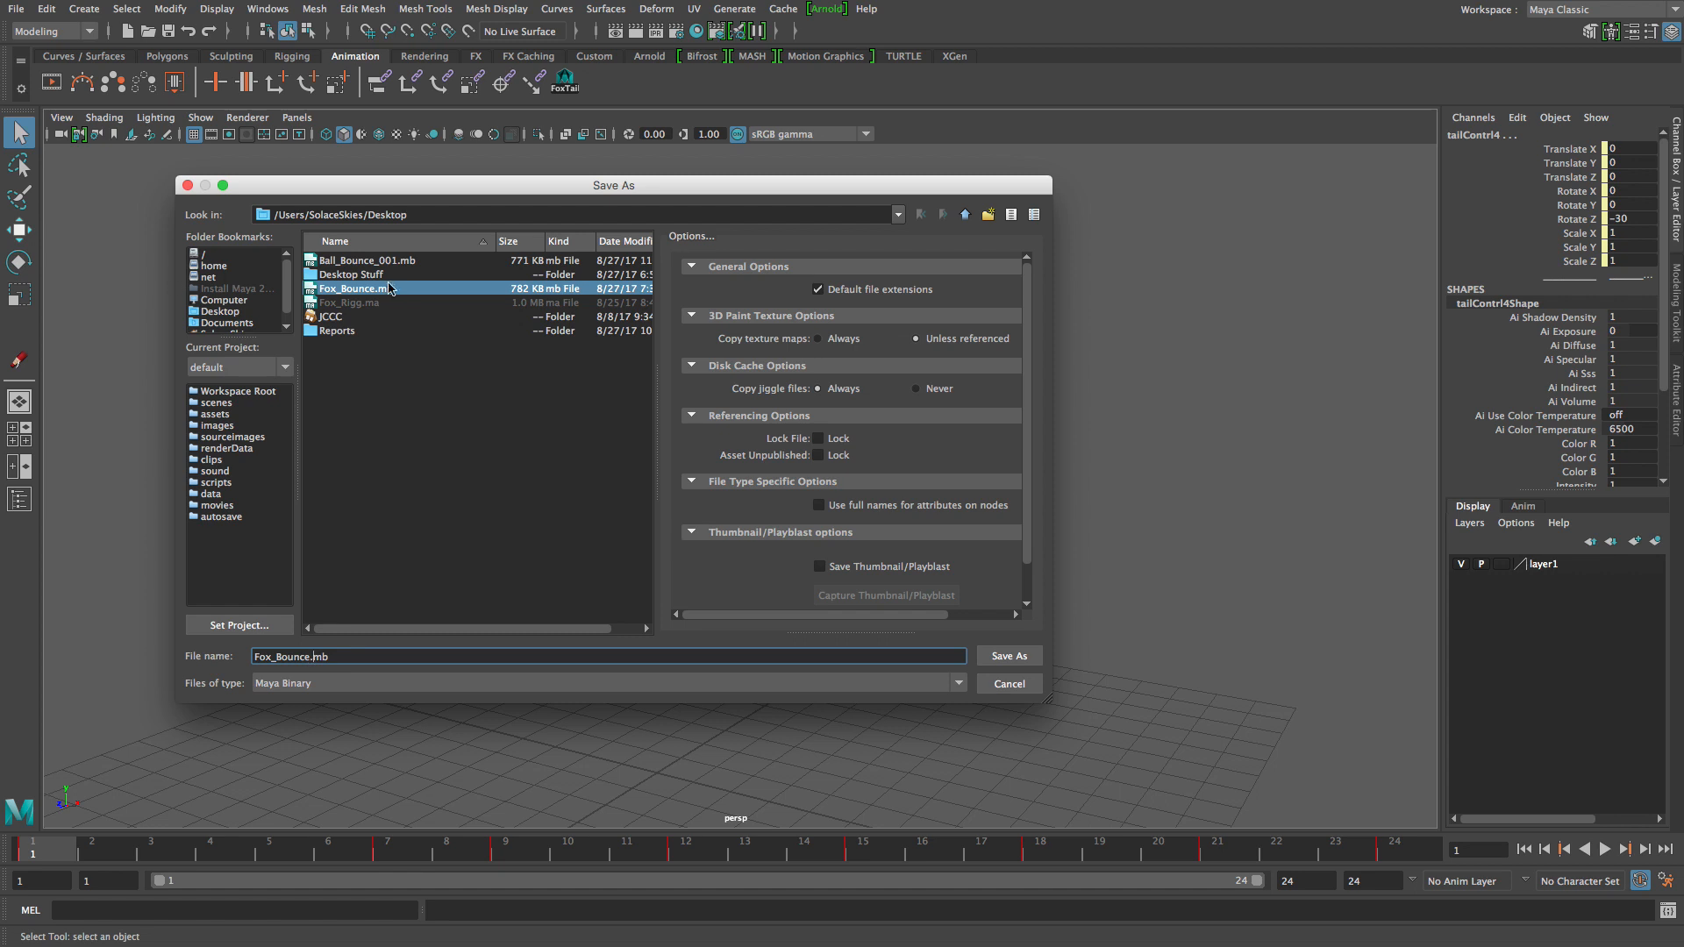
pyautogui.click(369, 261)
pyautogui.click(333, 657)
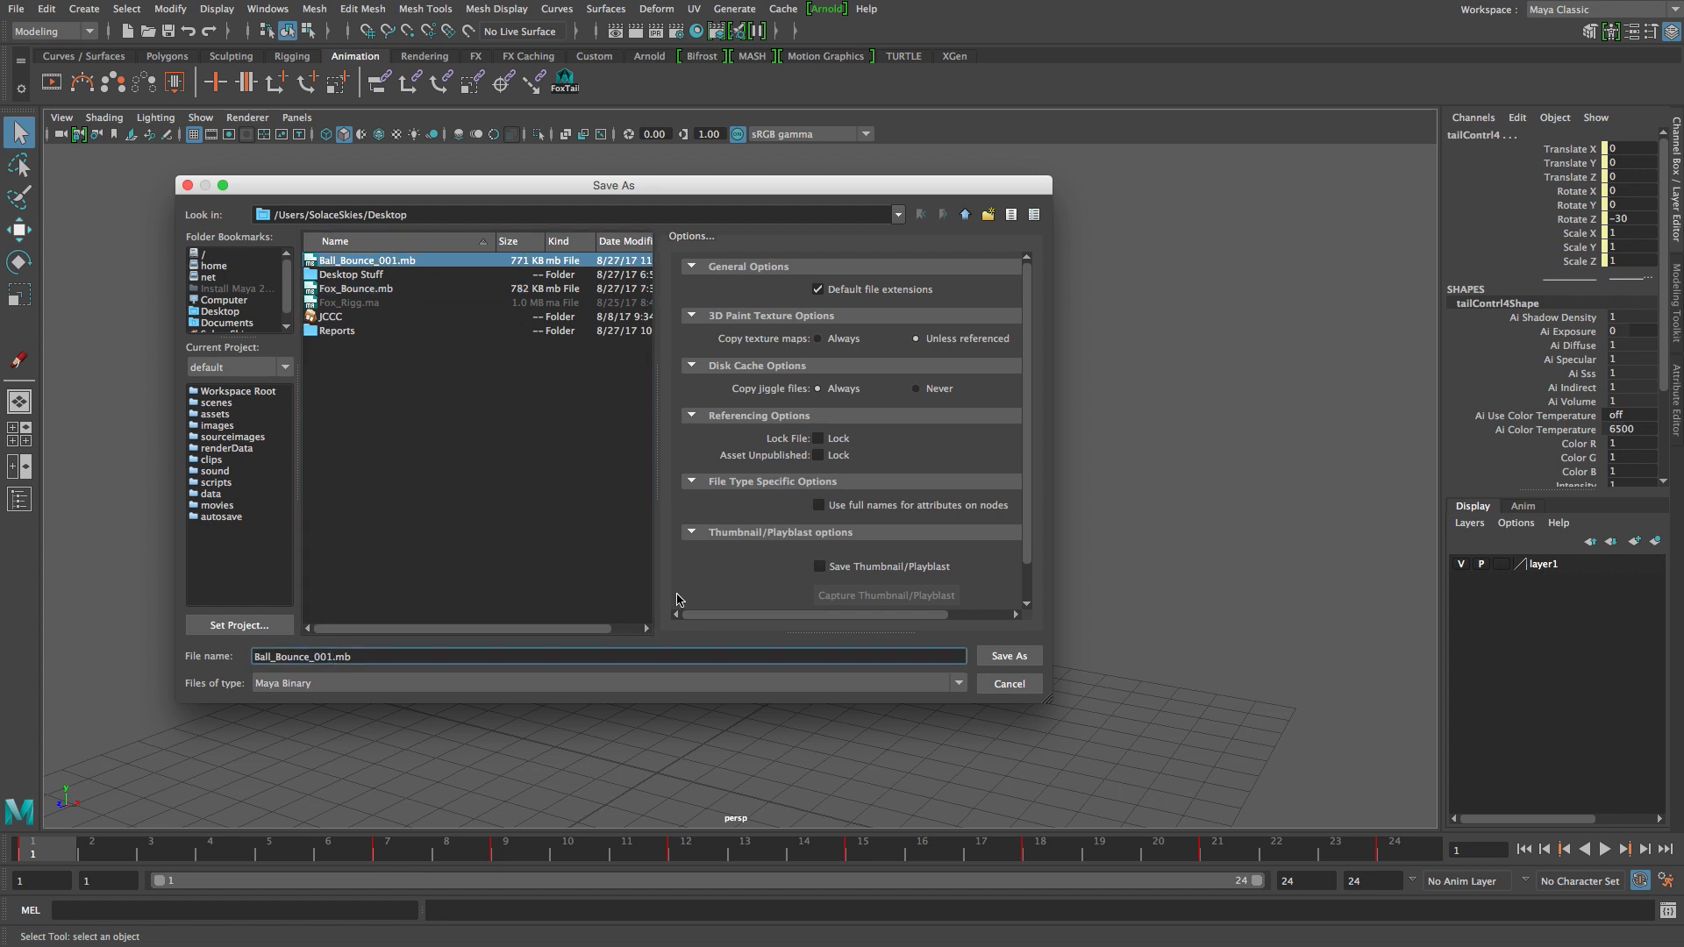
pyautogui.press('BackSpace')
pyautogui.click(1009, 660)
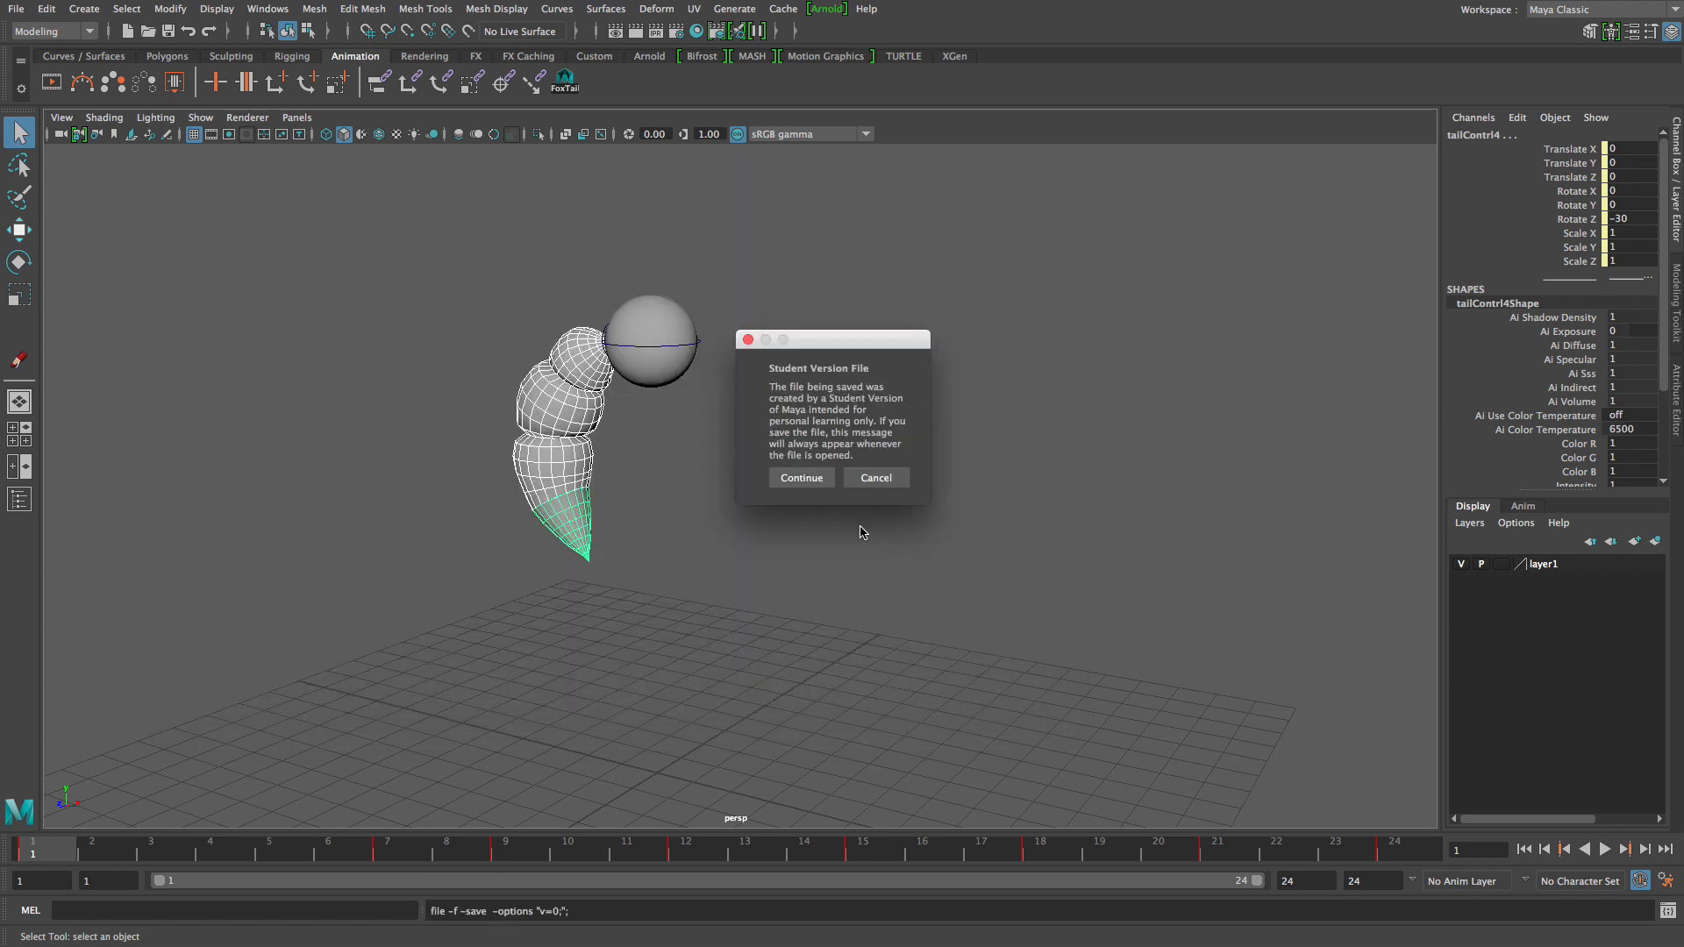
pyautogui.click(794, 475)
# Open the Ball_Bounce_001.mb scene from the Desktop, accepting the student version notice.
pyautogui.click(14, 9)
pyautogui.click(52, 45)
pyautogui.click(368, 260)
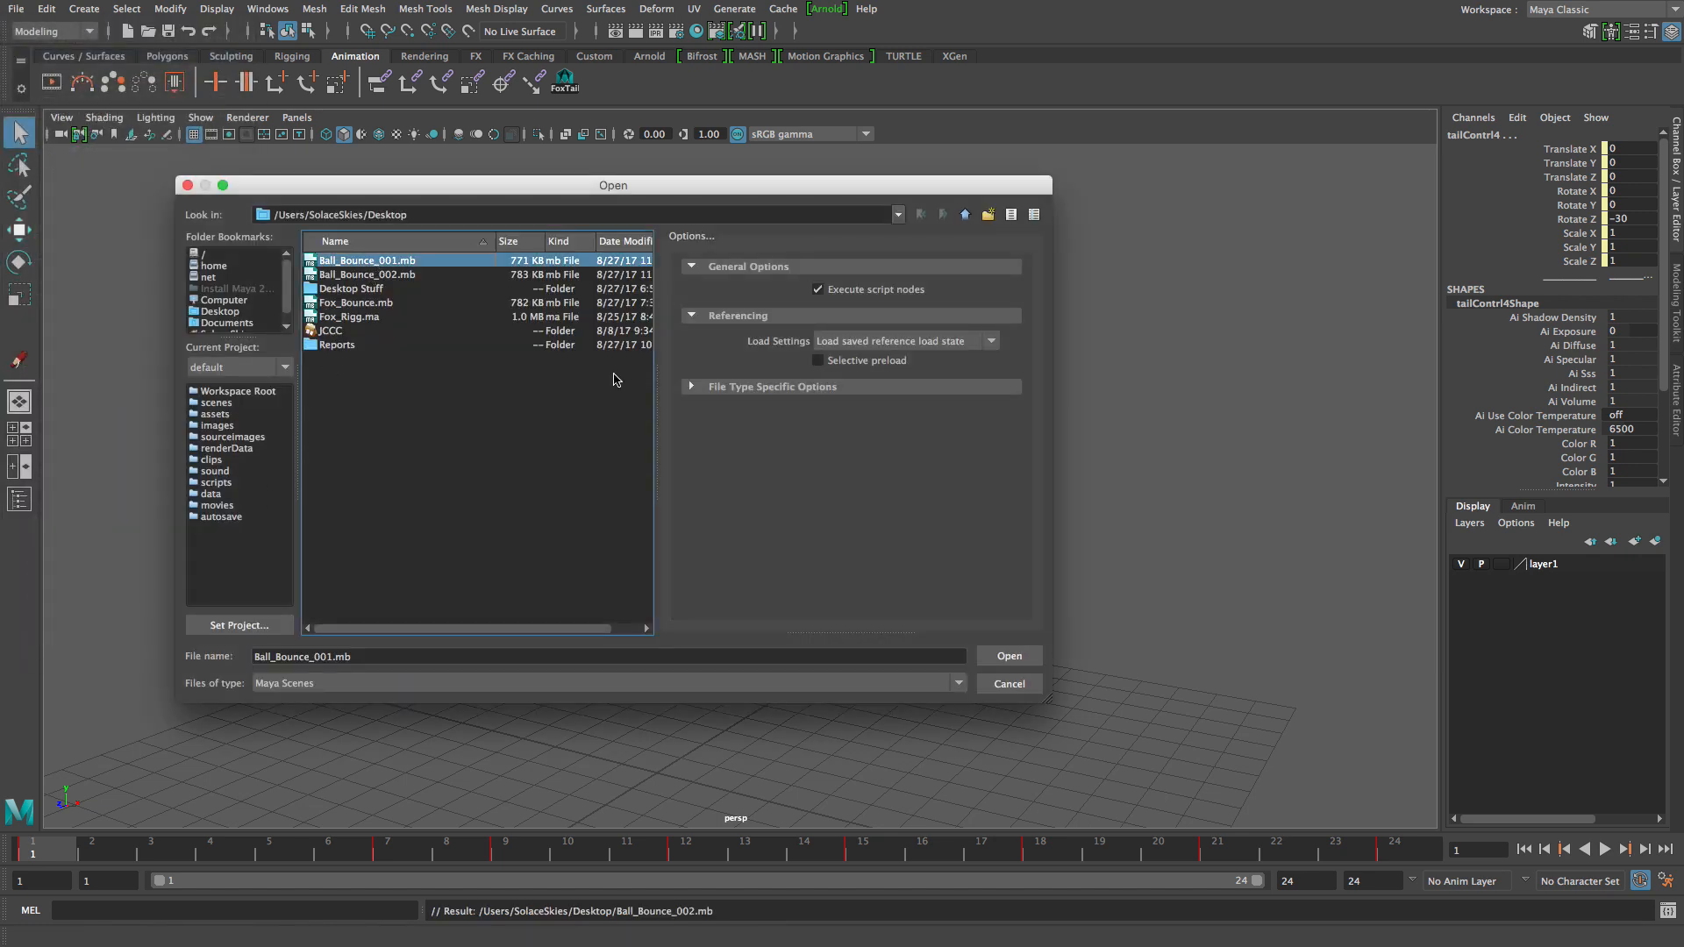
pyautogui.click(1009, 656)
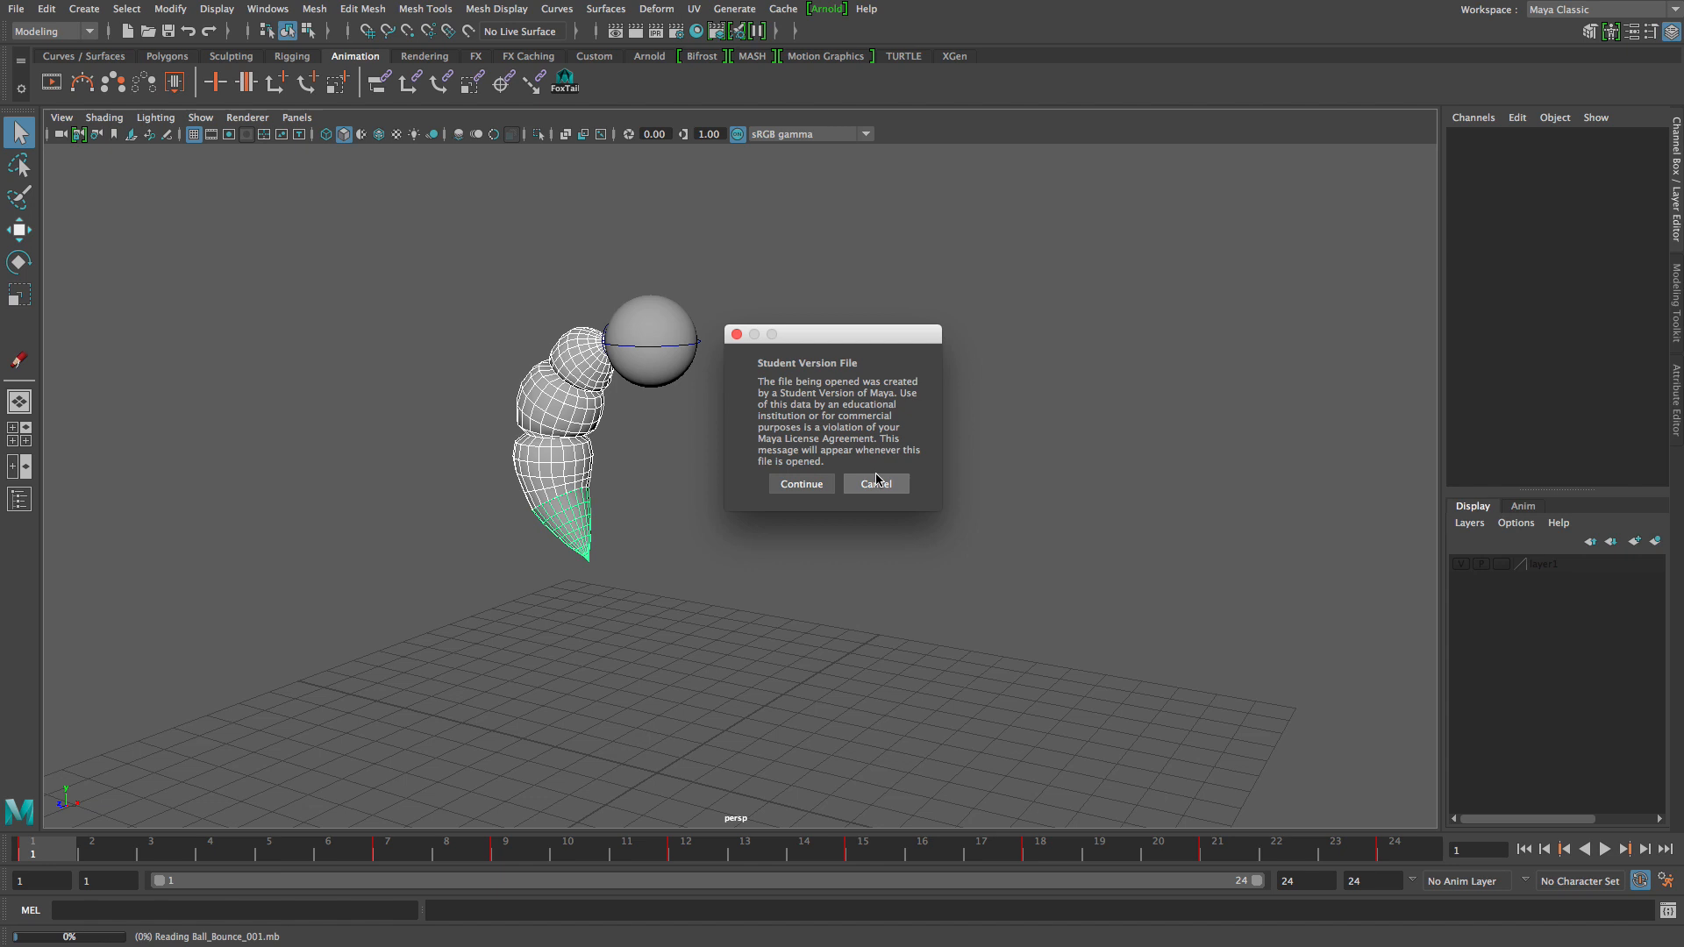
pyautogui.click(802, 484)
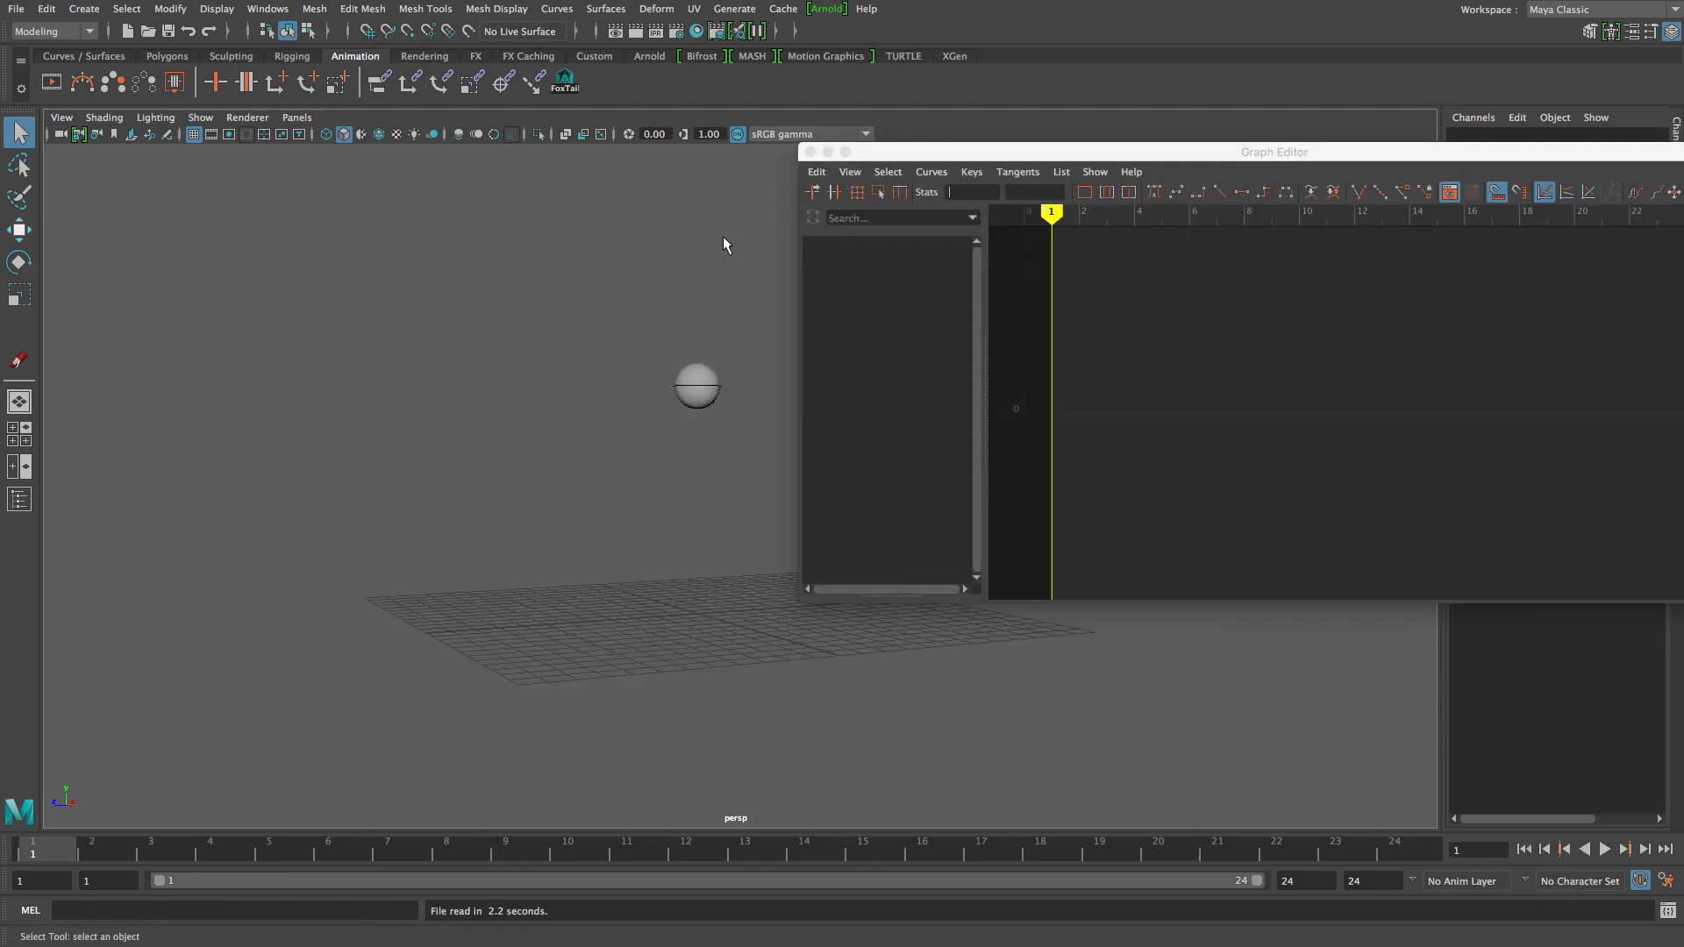
# Minimize the Graph Editor, select the ball's main control and briefly play the bounce.
pyautogui.click(828, 152)
pyautogui.click(699, 386)
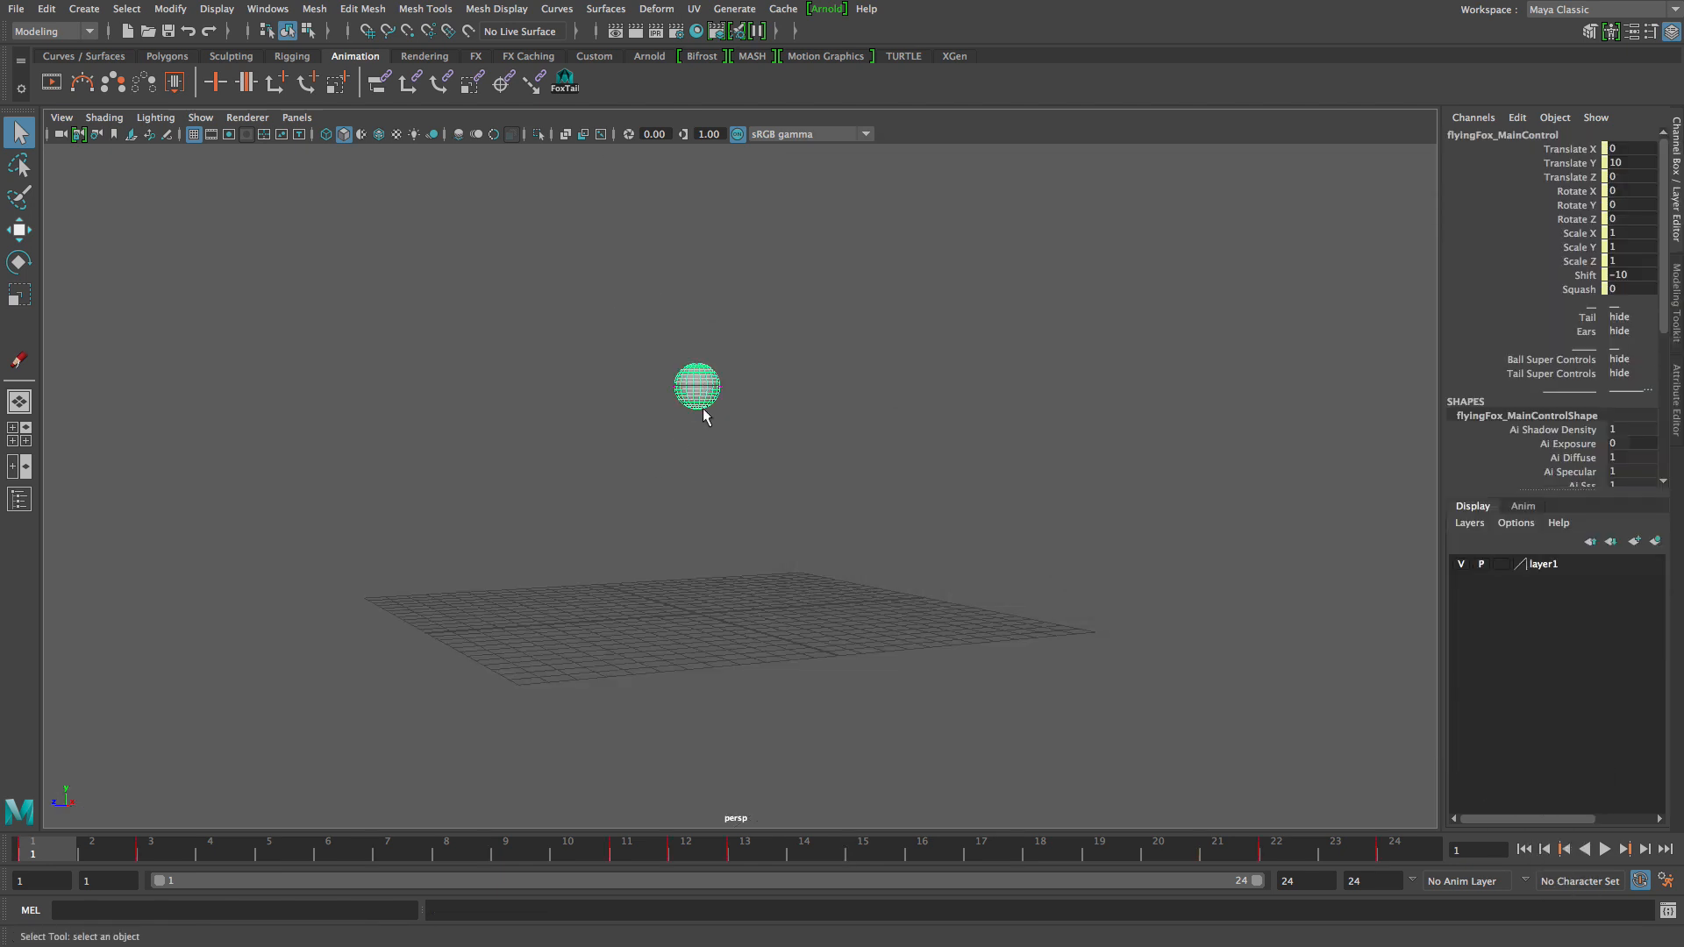
pyautogui.click(1607, 851)
pyautogui.click(1607, 851)
# Set the main control's Tail attribute to show, deselect the rig and view it from the side.
pyautogui.click(1632, 316)
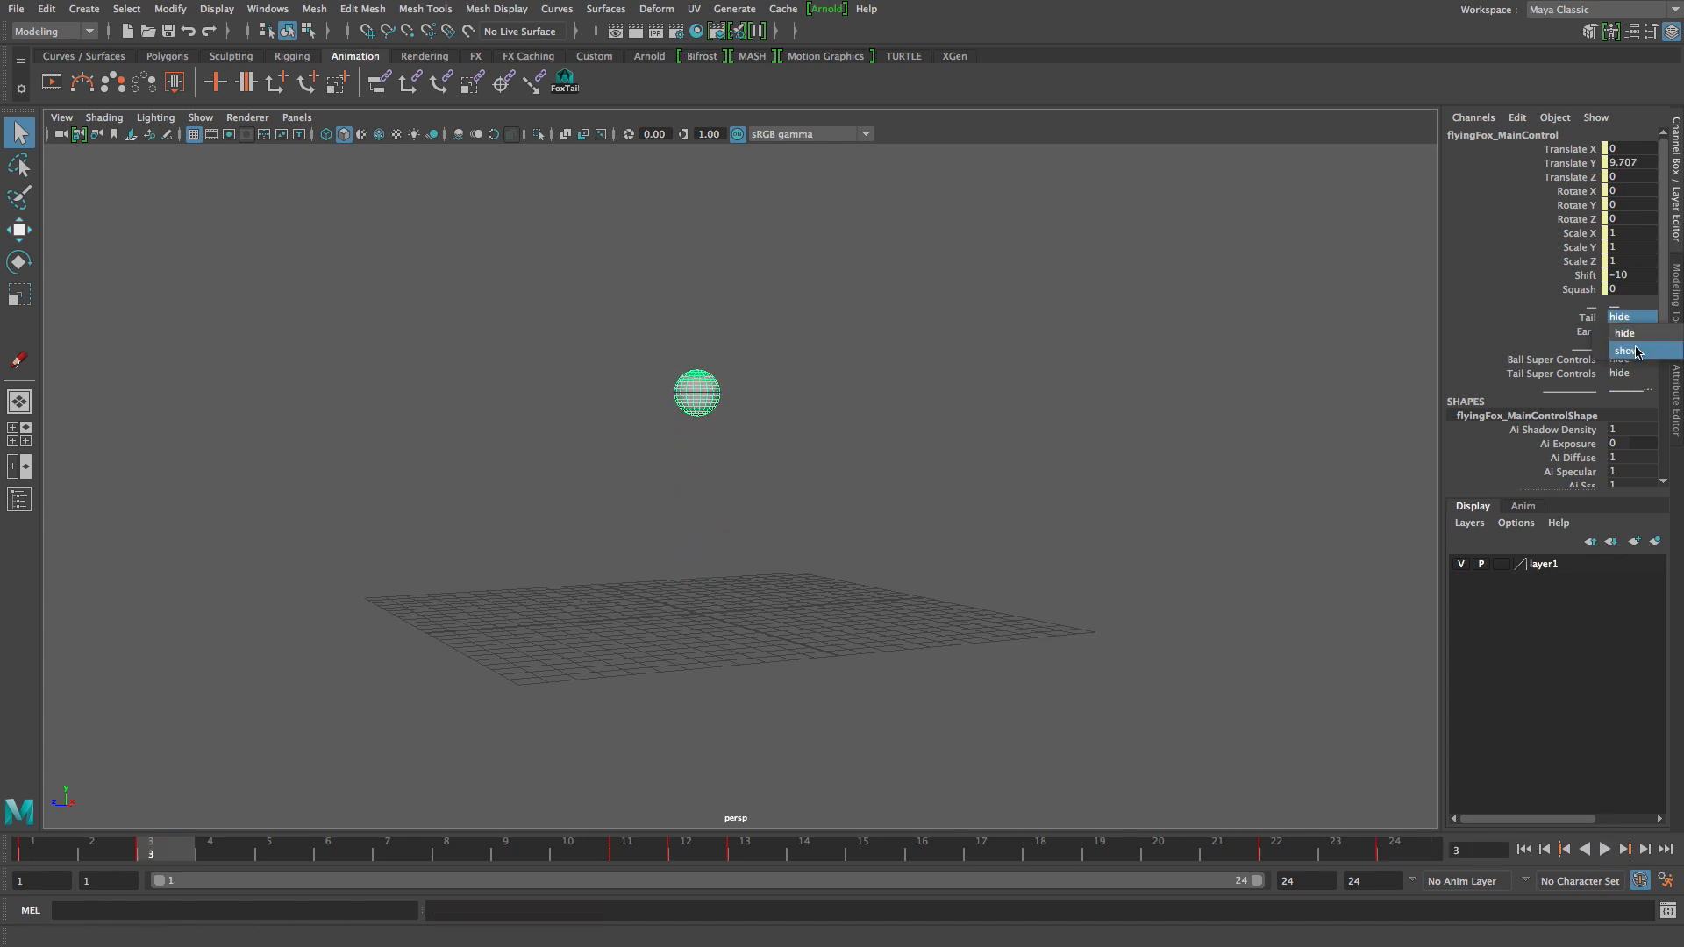
pyautogui.click(1637, 349)
pyautogui.click(900, 505)
pyautogui.keyDown('alt'); pyautogui.moveTo(746, 527); pyautogui.dragTo(872, 514); pyautogui.keyUp('alt')
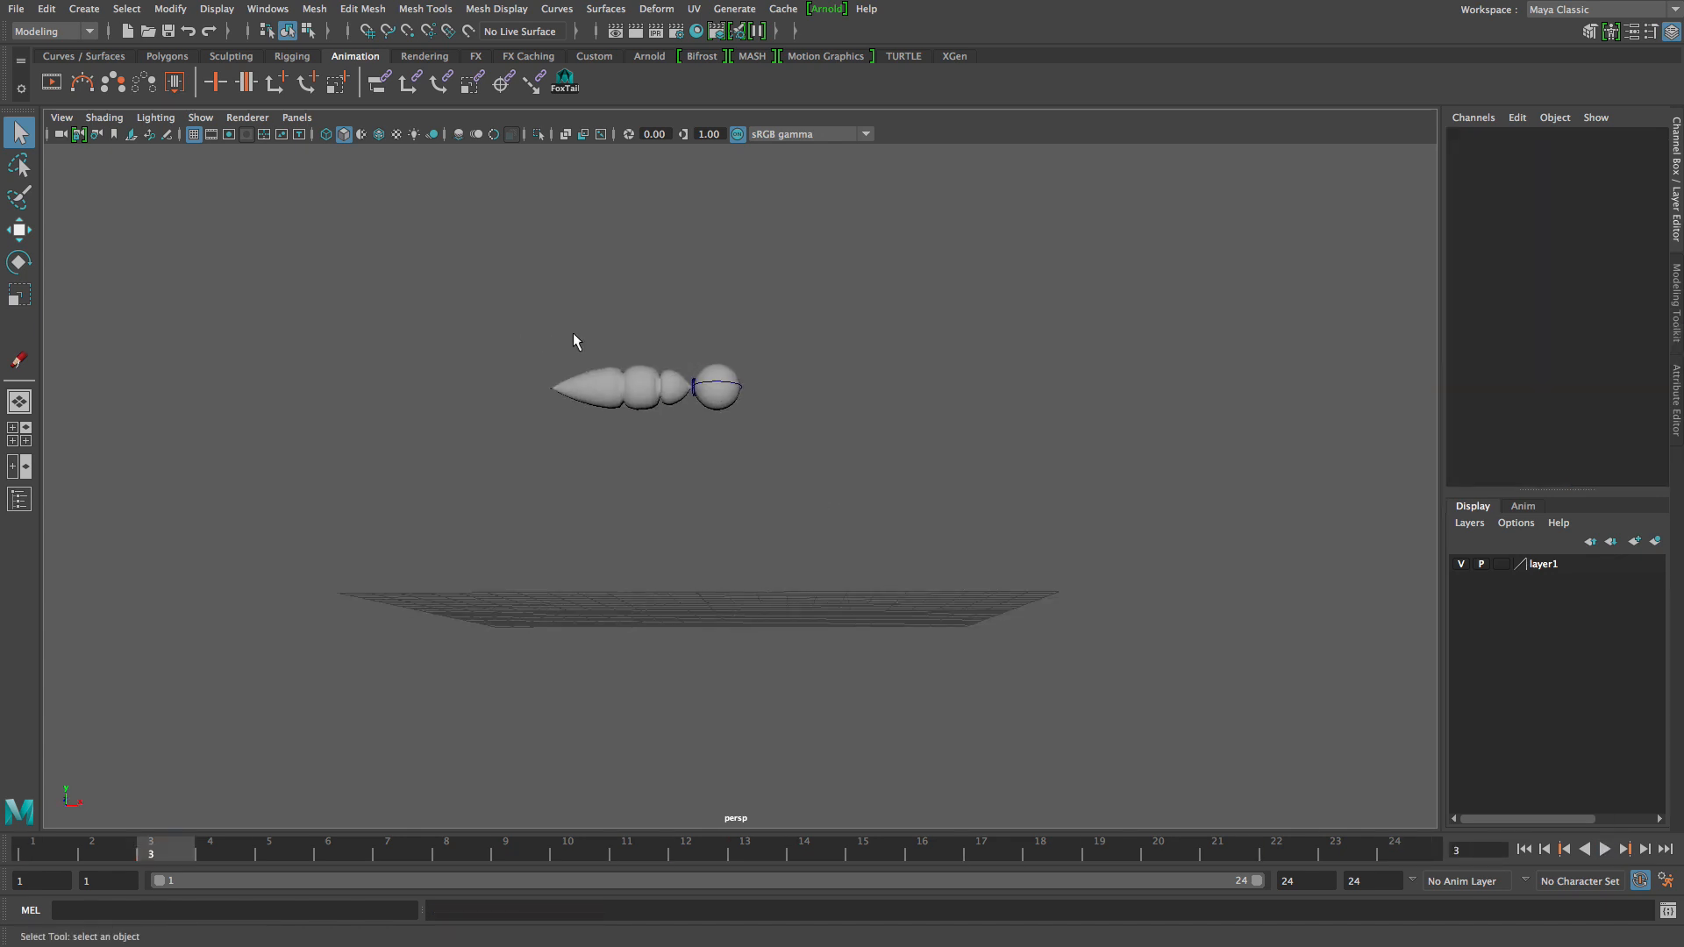
# Try the FoxTail selection shortcut on the rig, and delete the shortcut from the shelf.
pyautogui.click(564, 83)
pyautogui.keyDown('alt'); pyautogui.moveTo(746, 397); pyautogui.dragTo(677, 441); pyautogui.keyUp('alt')
pyautogui.keyDown('alt'); pyautogui.moveTo(677, 441); pyautogui.dragTo(898, 545, button='right'); pyautogui.keyUp('alt')
pyautogui.keyDown('alt'); pyautogui.moveTo(654, 223); pyautogui.dragTo(733, 336, button='middle'); pyautogui.keyUp('alt')
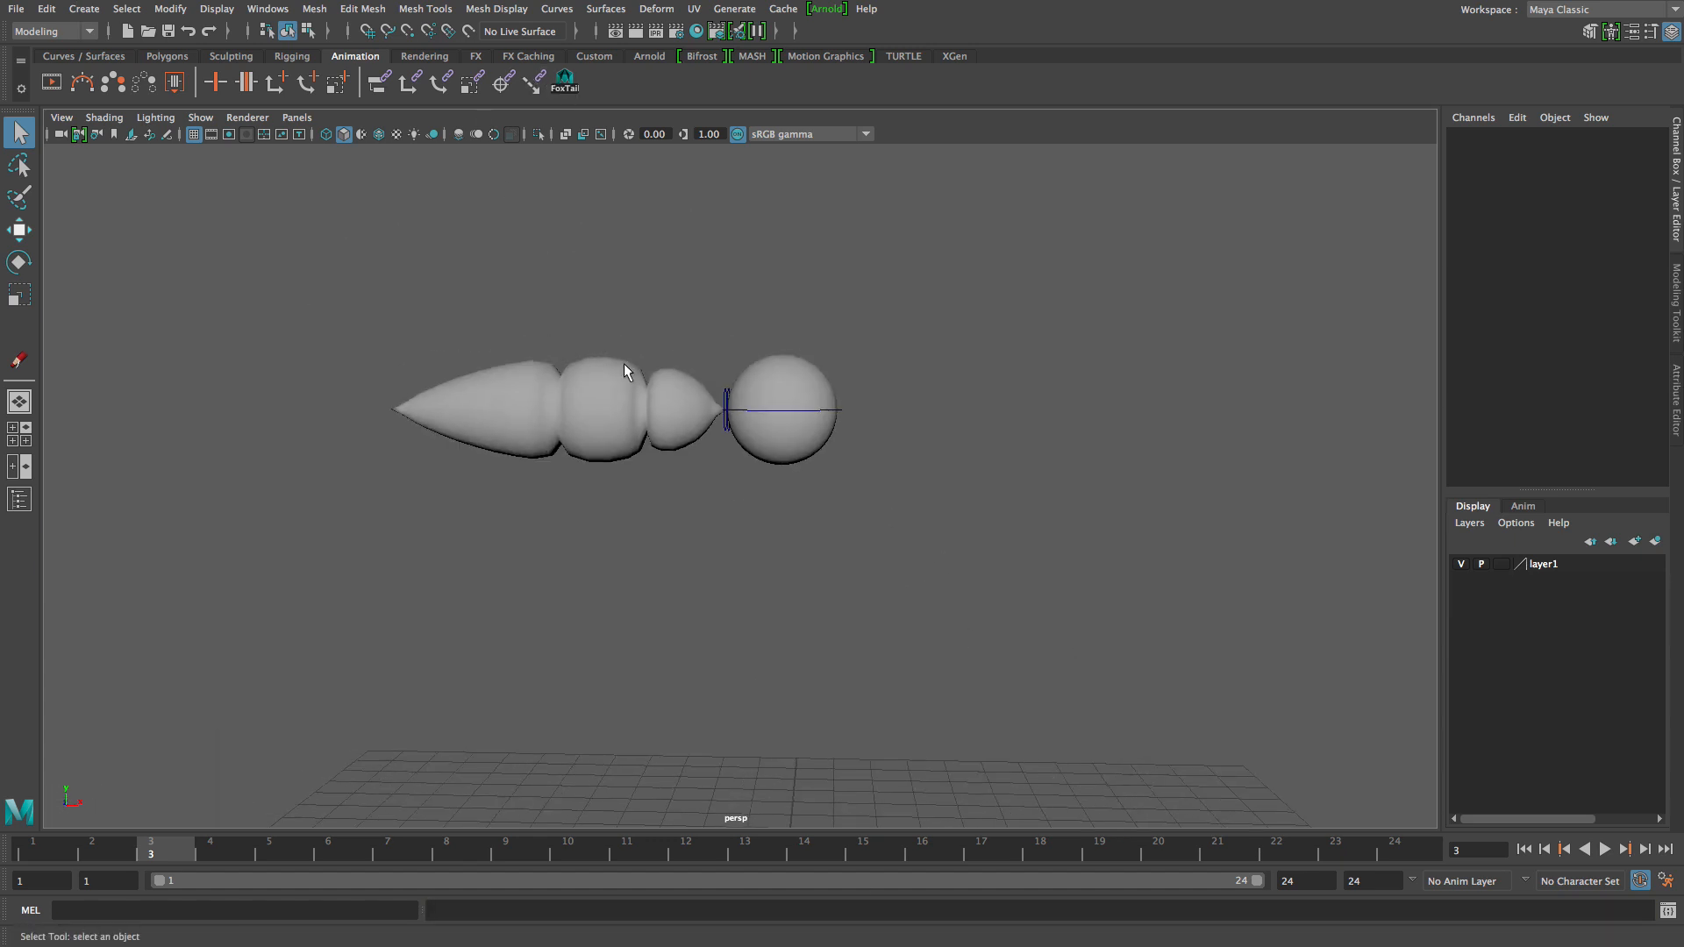
pyautogui.click(566, 81)
pyautogui.rightClick(571, 79)
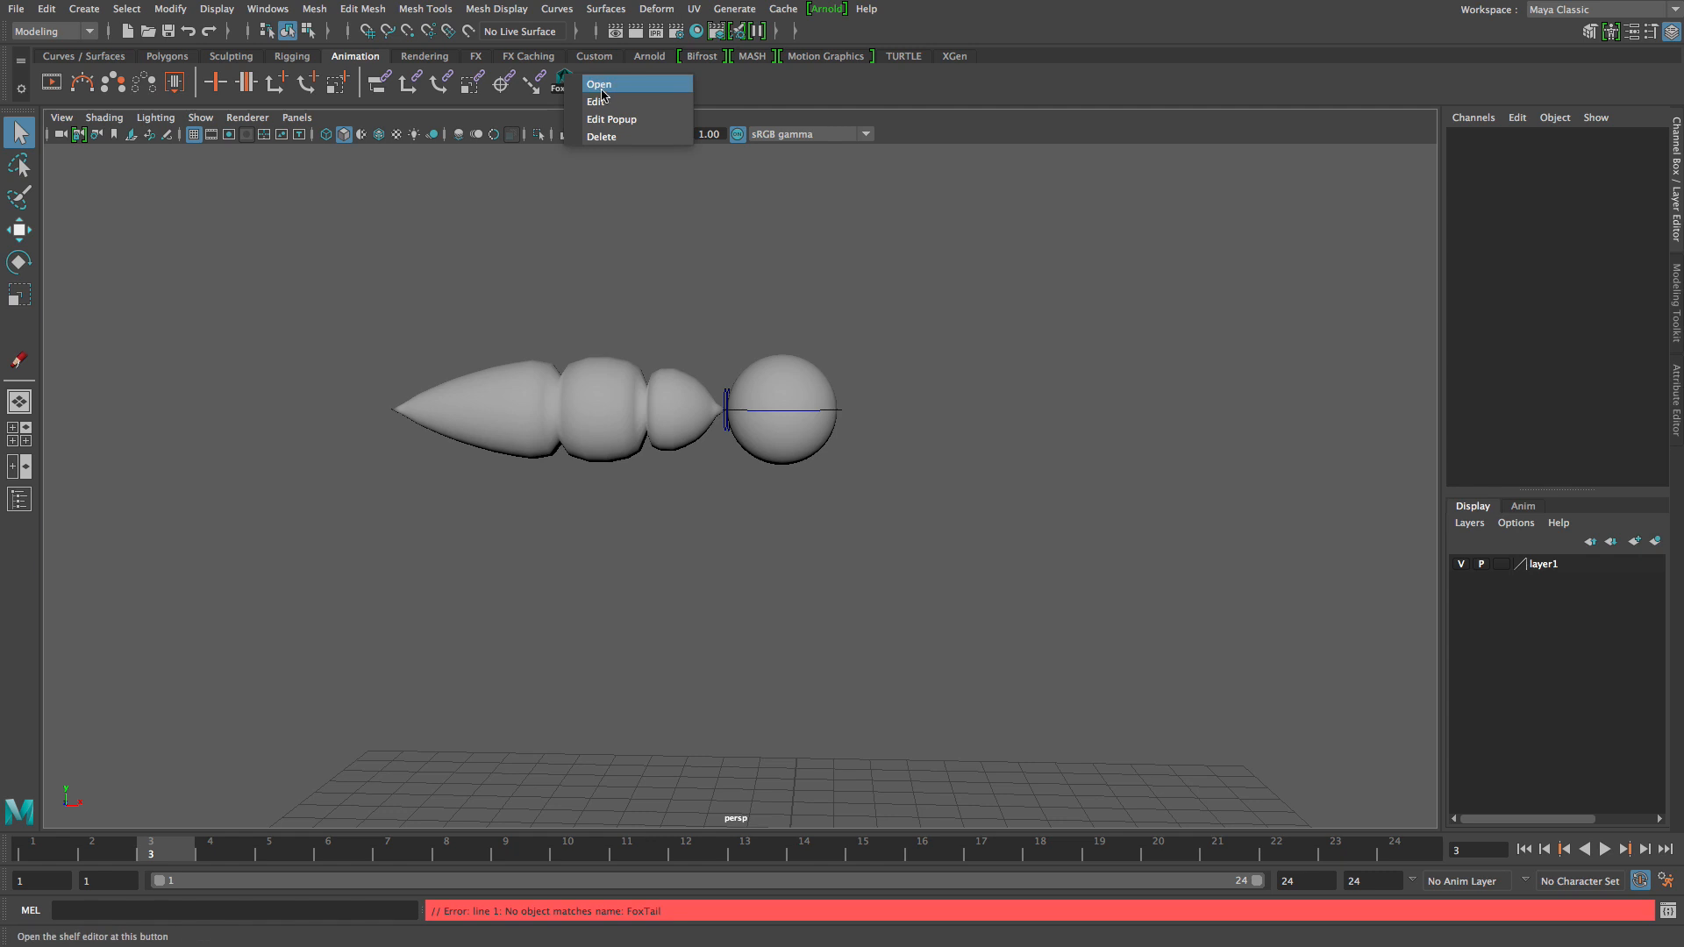
pyautogui.click(611, 138)
# Select the four tail controls and create a quick select set named TAIL from them.
pyautogui.click(678, 399)
pyautogui.keyDown('shift'); pyautogui.click(611, 405); pyautogui.keyUp('shift')
pyautogui.keyDown('shift'); pyautogui.click(526, 407); pyautogui.keyUp('shift')
pyautogui.keyDown('shift'); pyautogui.click(444, 419); pyautogui.keyUp('shift')
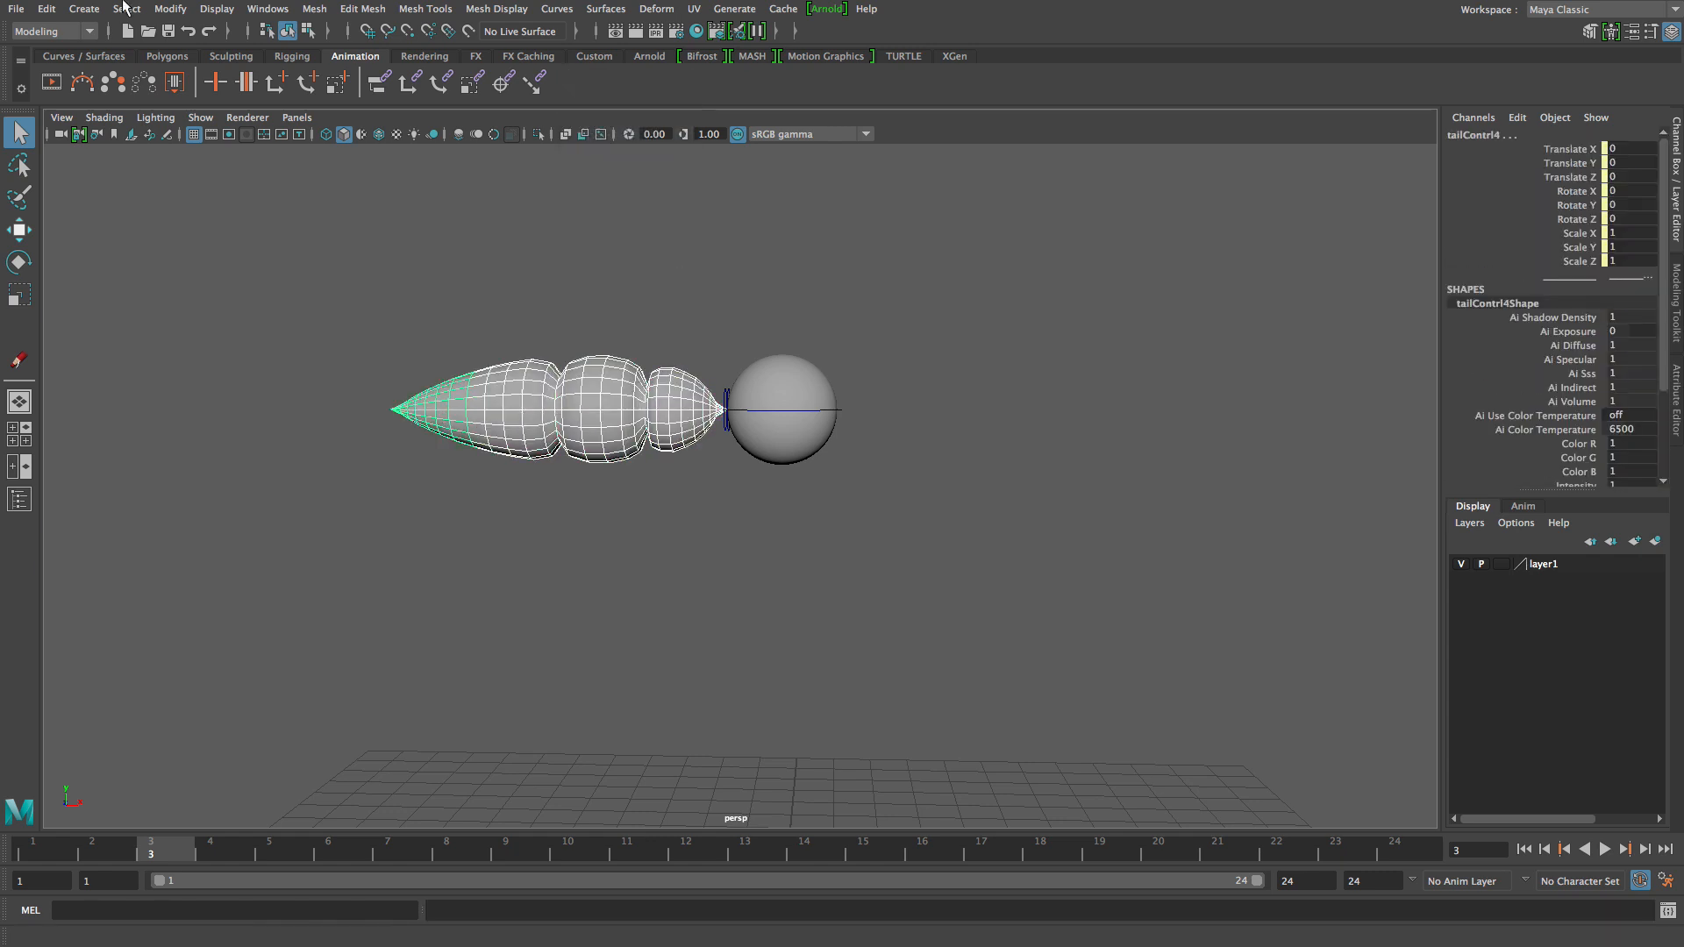
pyautogui.click(84, 9)
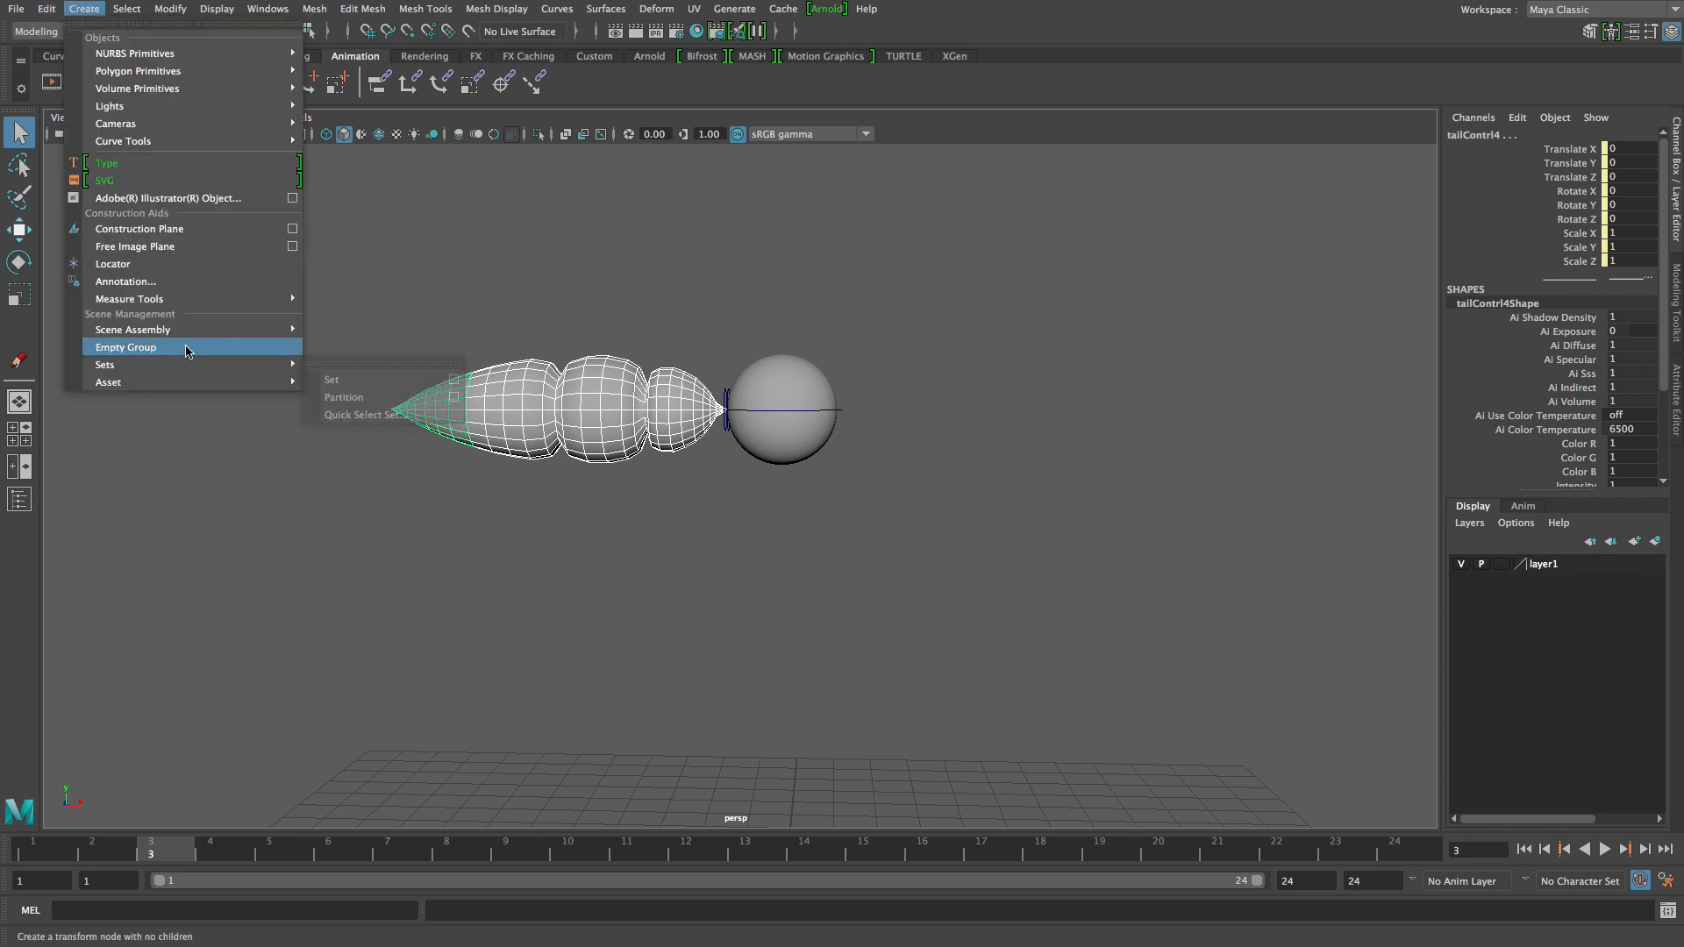
pyautogui.moveTo(254, 365)
pyautogui.click(366, 415)
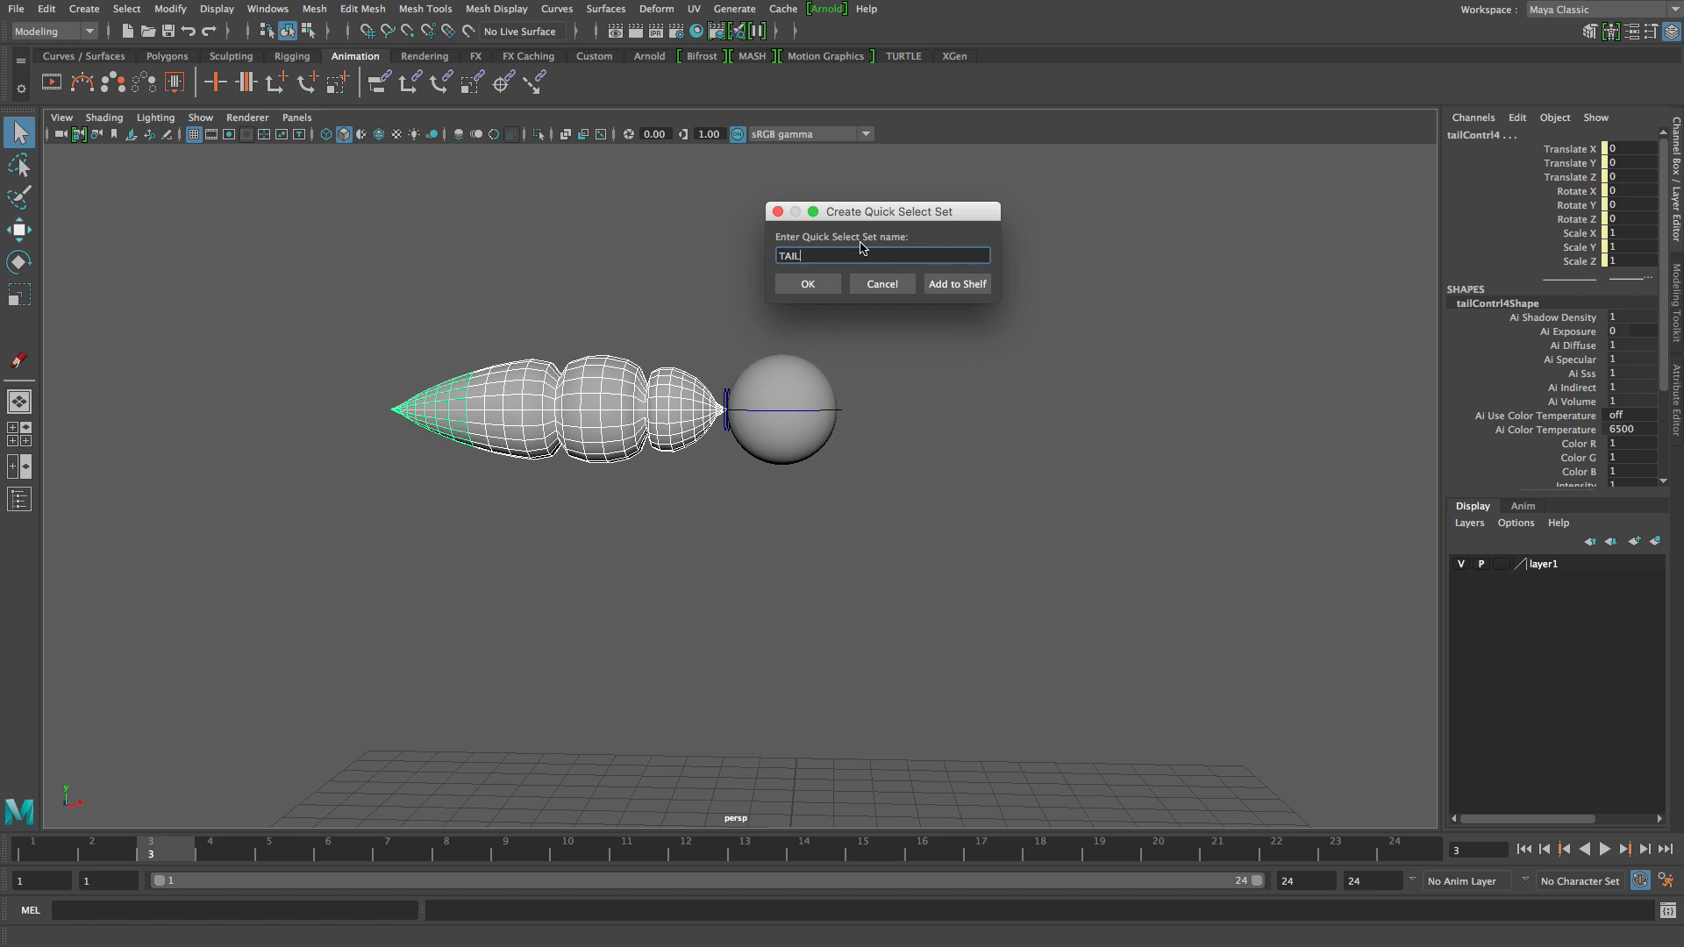
pyautogui.click(808, 286)
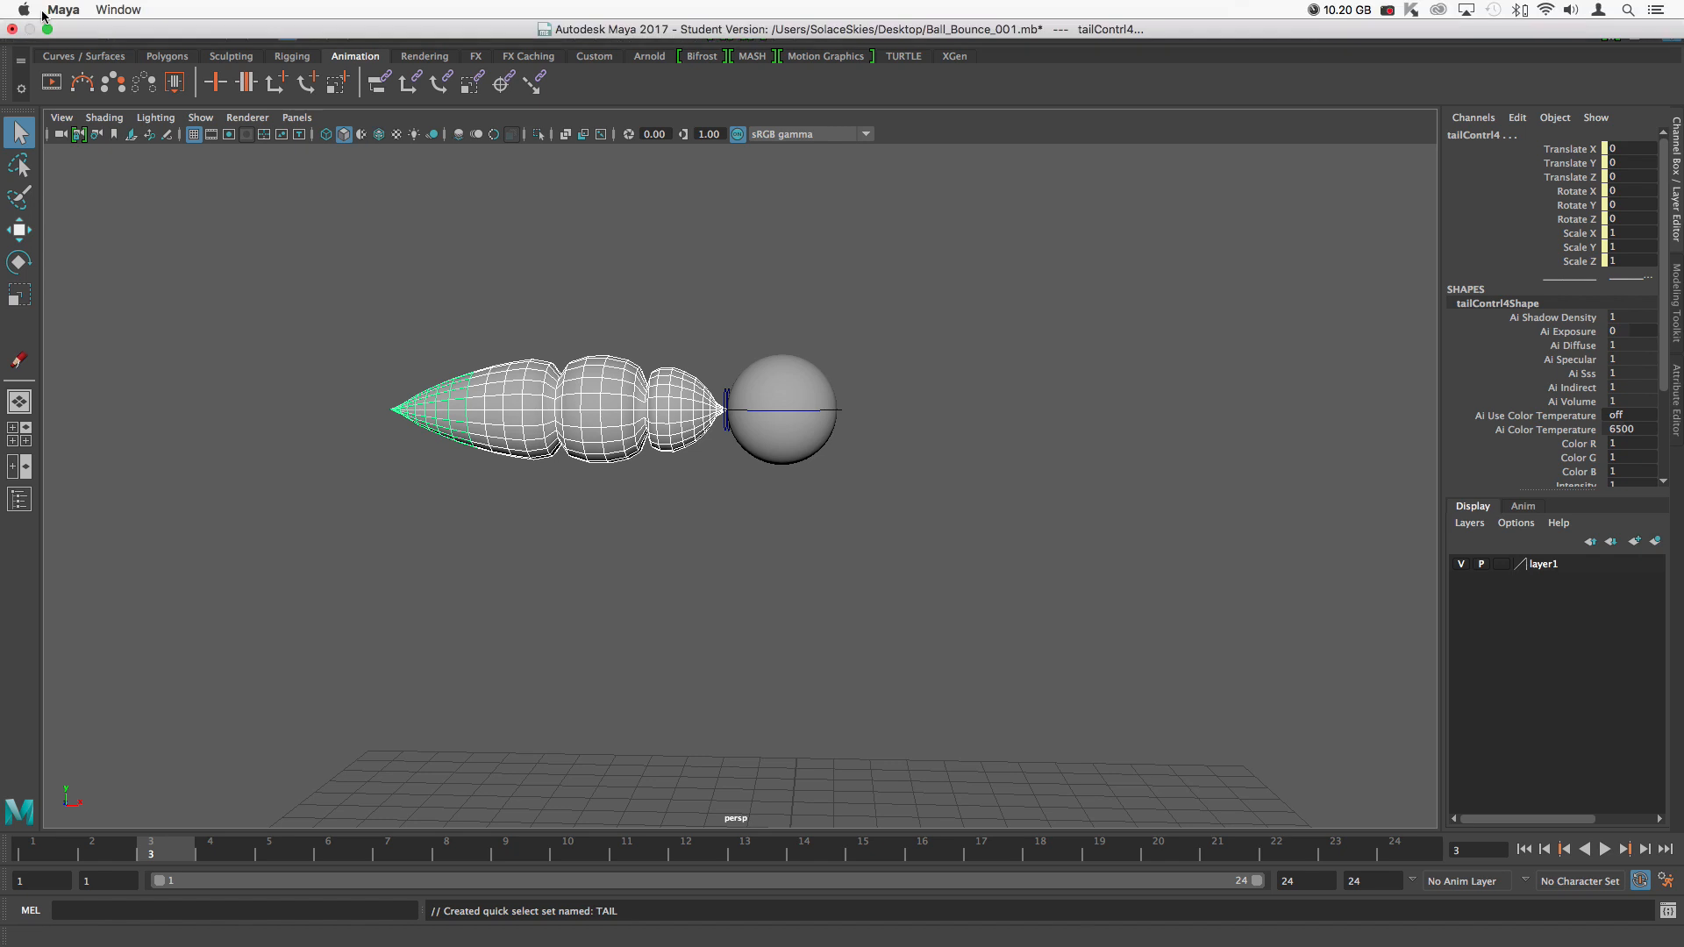
# Create a quick select set named Tail for the tail controls, add it to the shelf, and test the shortcut.
pyautogui.click(84, 9)
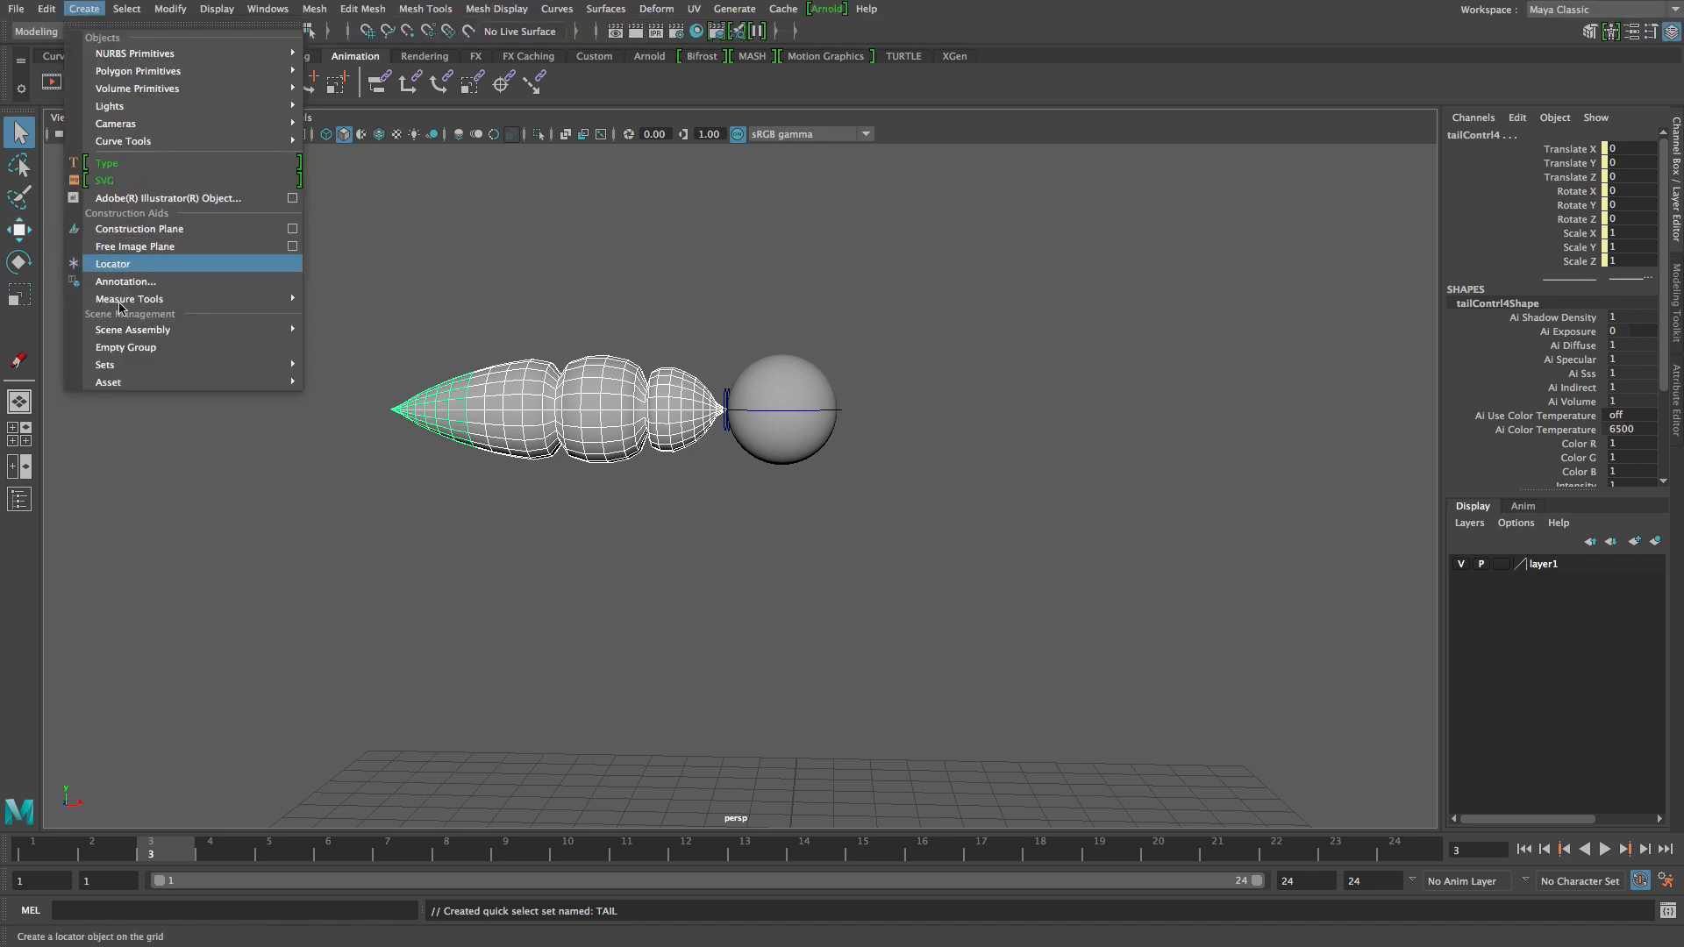
pyautogui.moveTo(167, 367)
pyautogui.click(366, 415)
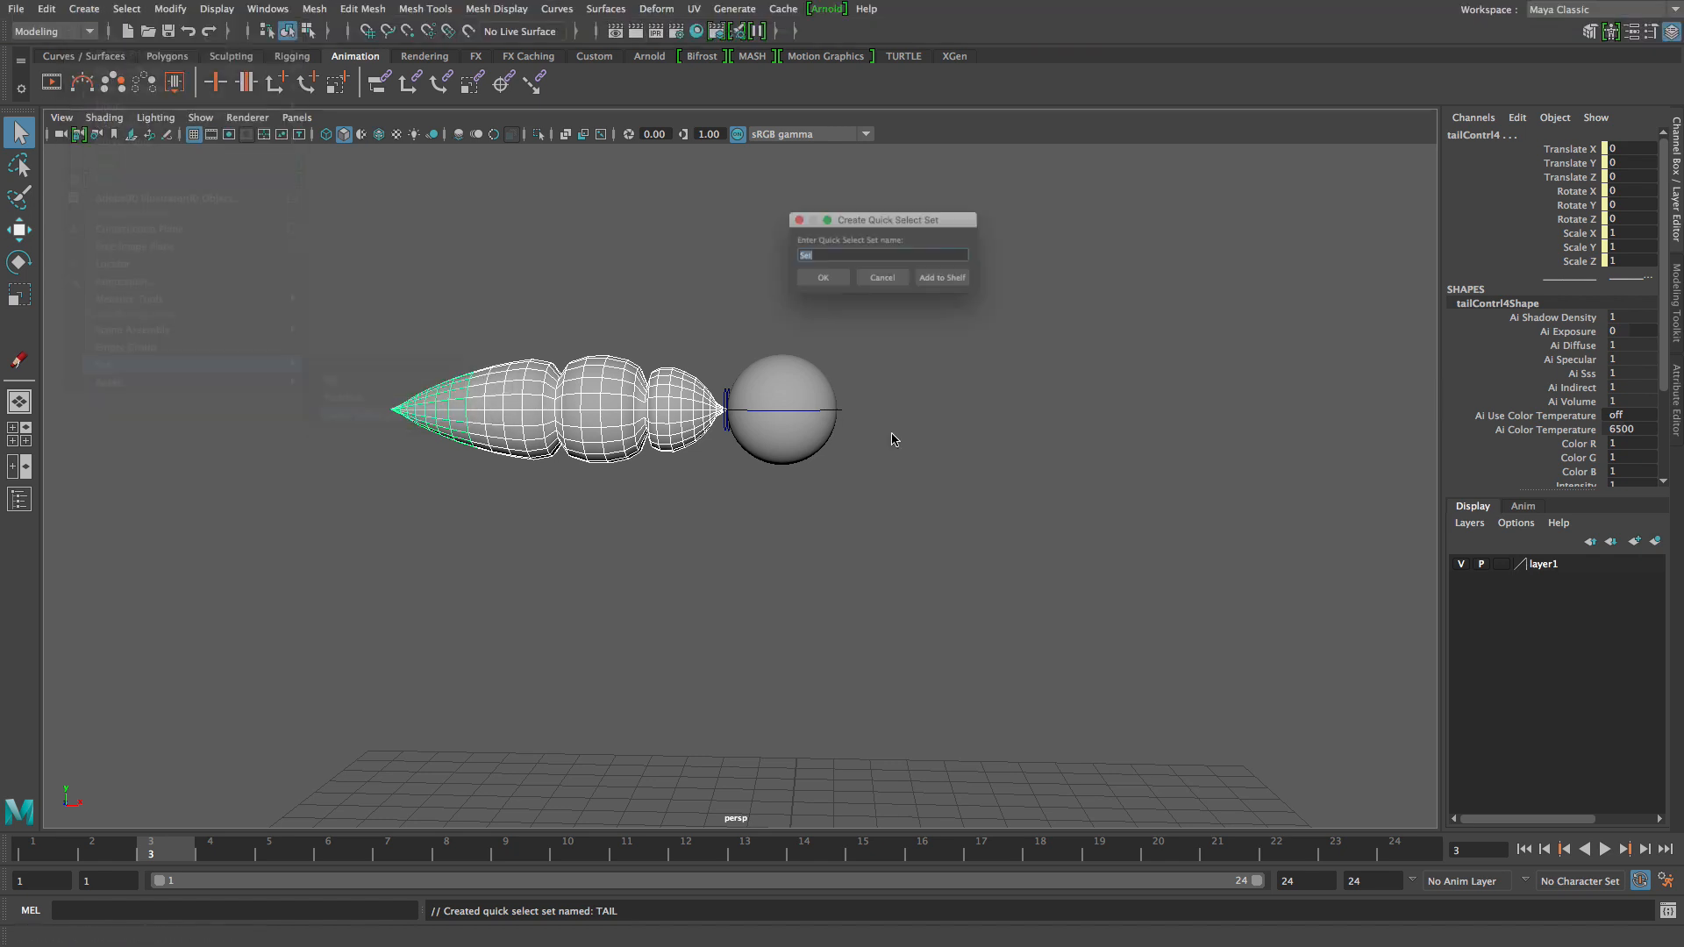
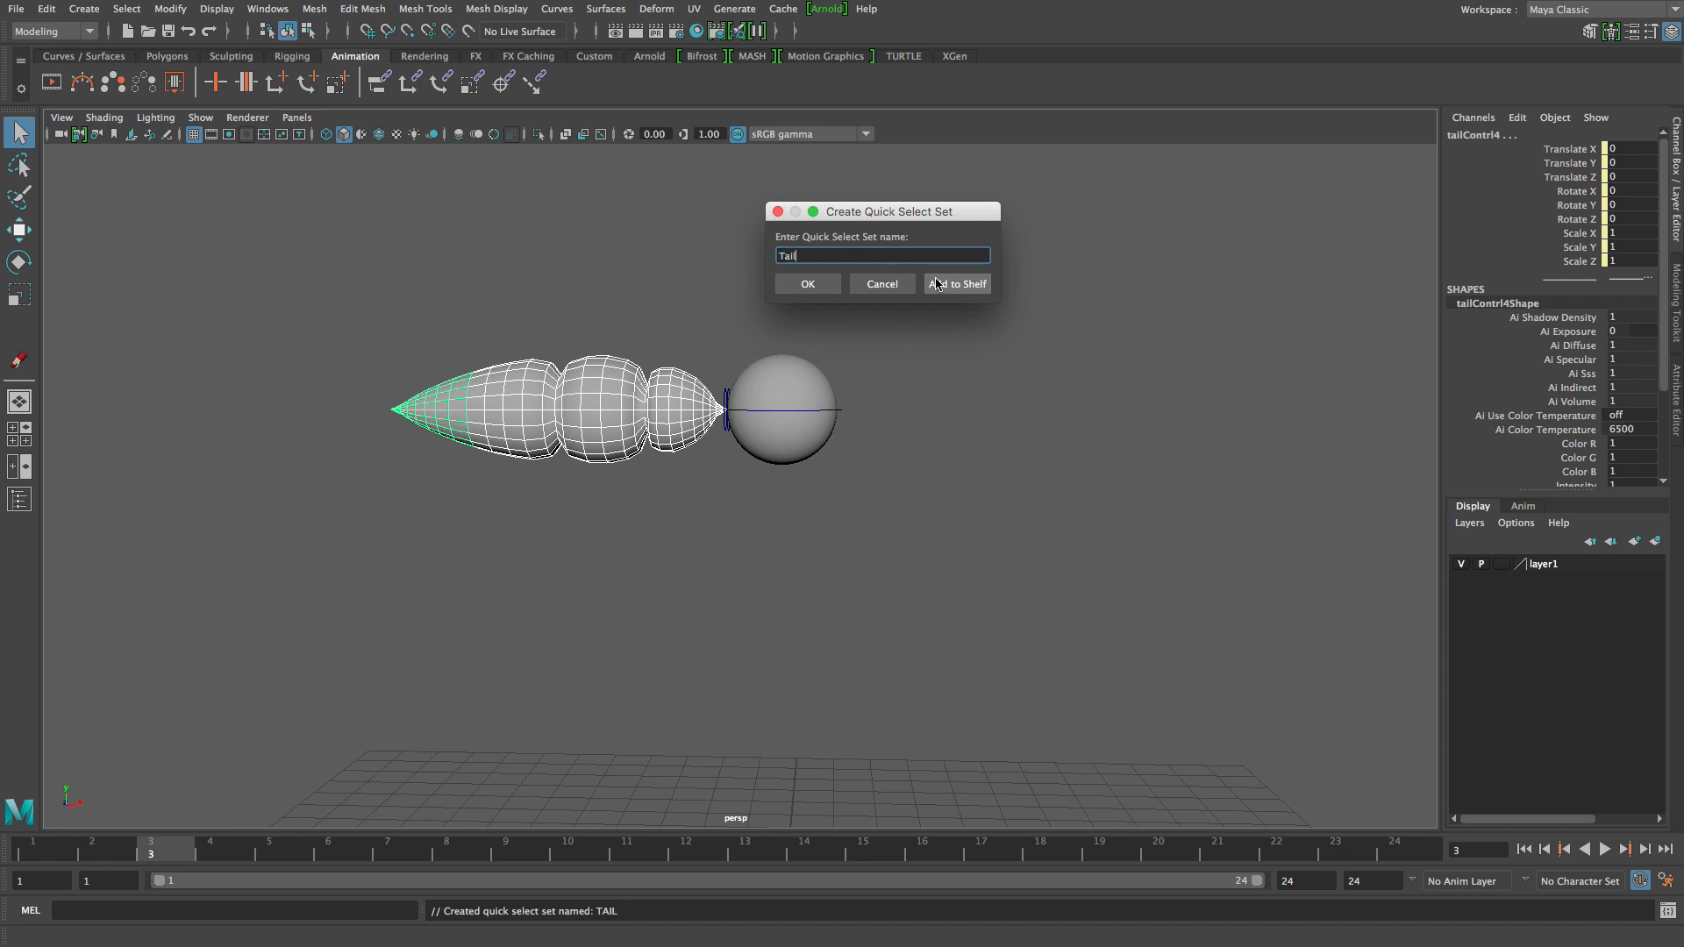
pyautogui.click(957, 283)
pyautogui.click(570, 86)
pyautogui.click(953, 329)
pyautogui.click(568, 84)
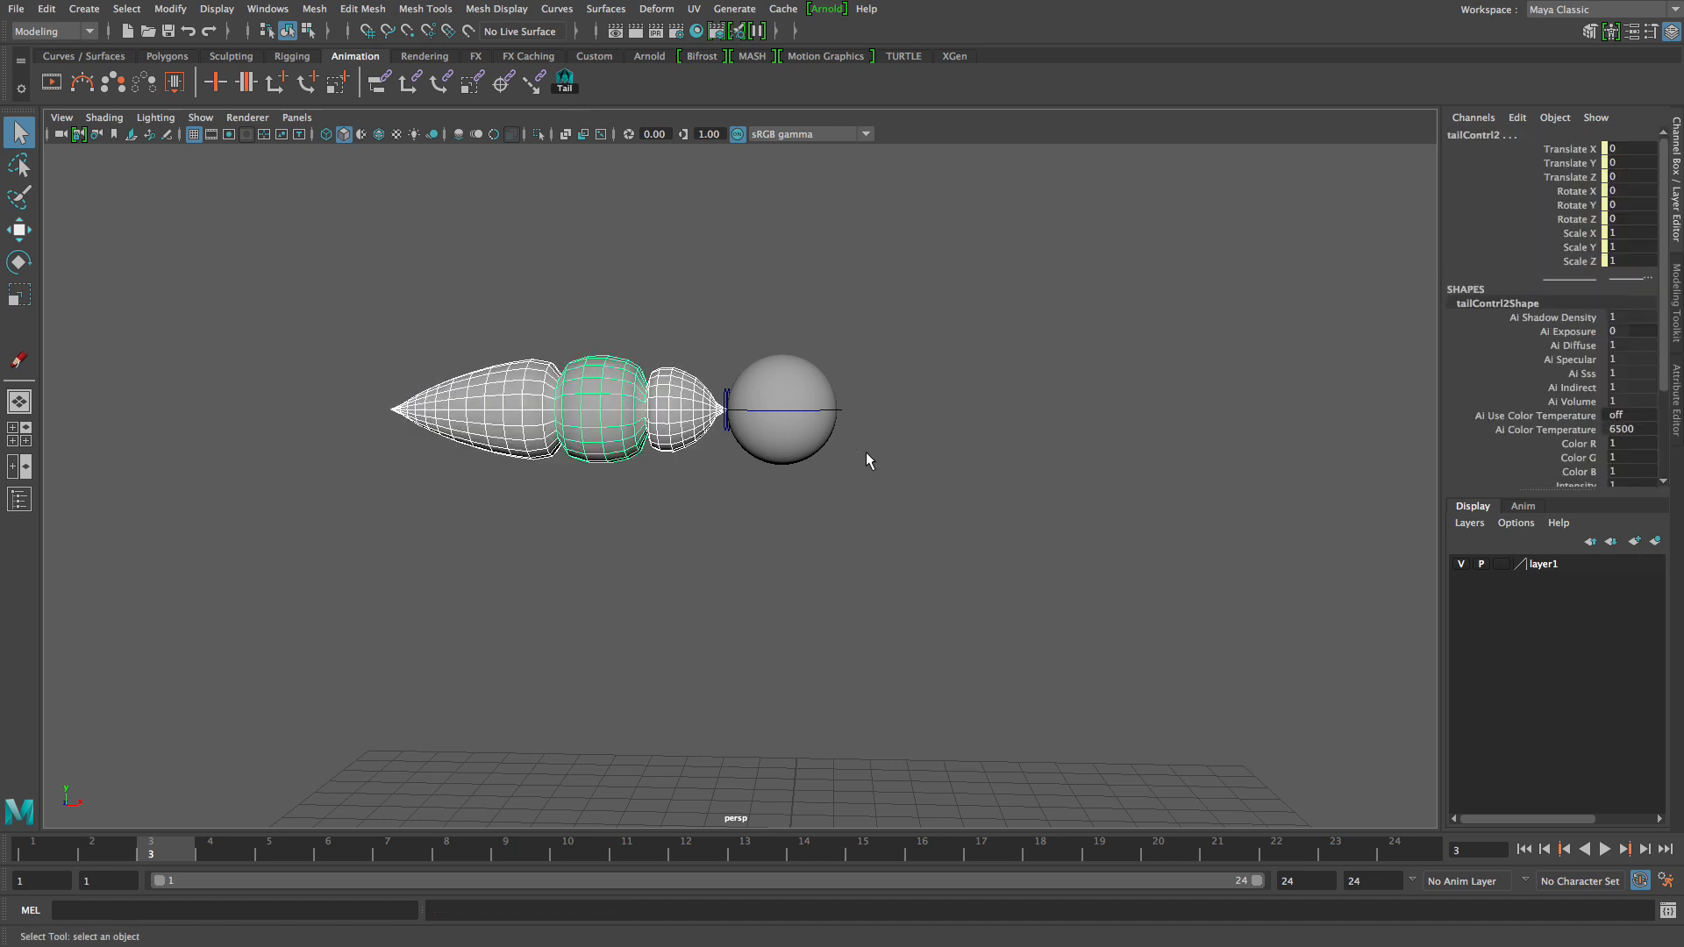
# Rotate and key the tail controls at about -8.6 degrees in Z on frame 1 and about 11.6 on frame 12.
pyautogui.moveTo(141, 841); pyautogui.dragTo(4, 842)
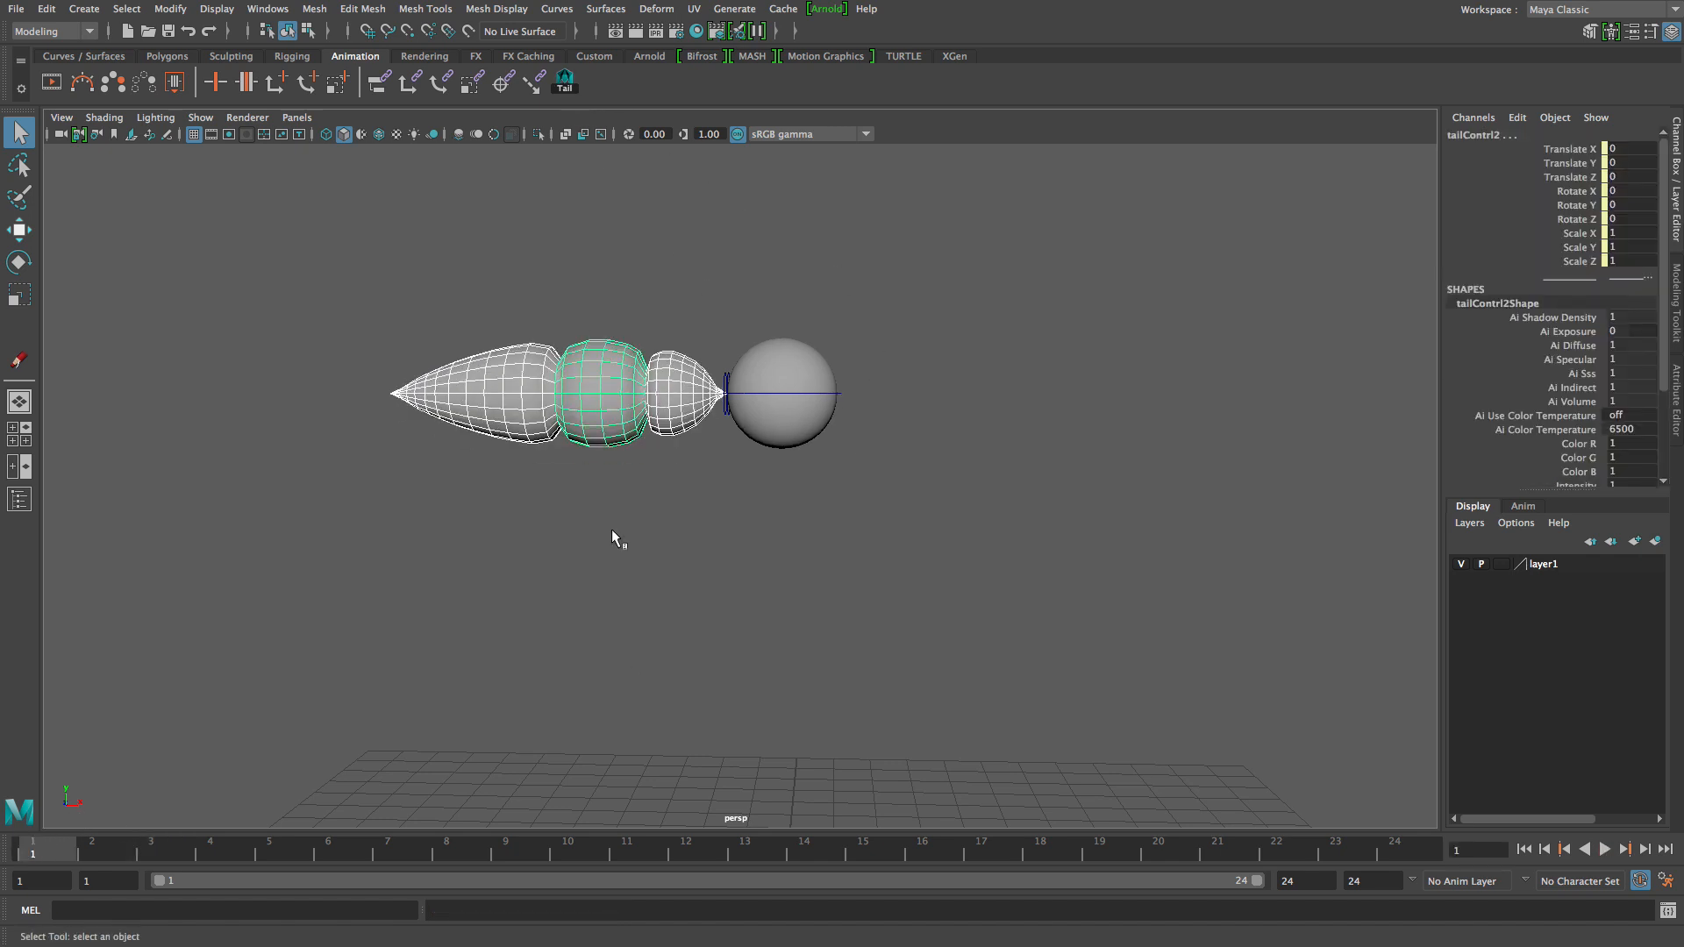
pyautogui.press('e')
pyautogui.moveTo(720, 341); pyautogui.dragTo(693, 322)
pyautogui.moveTo(120, 852); pyautogui.dragTo(680, 904)
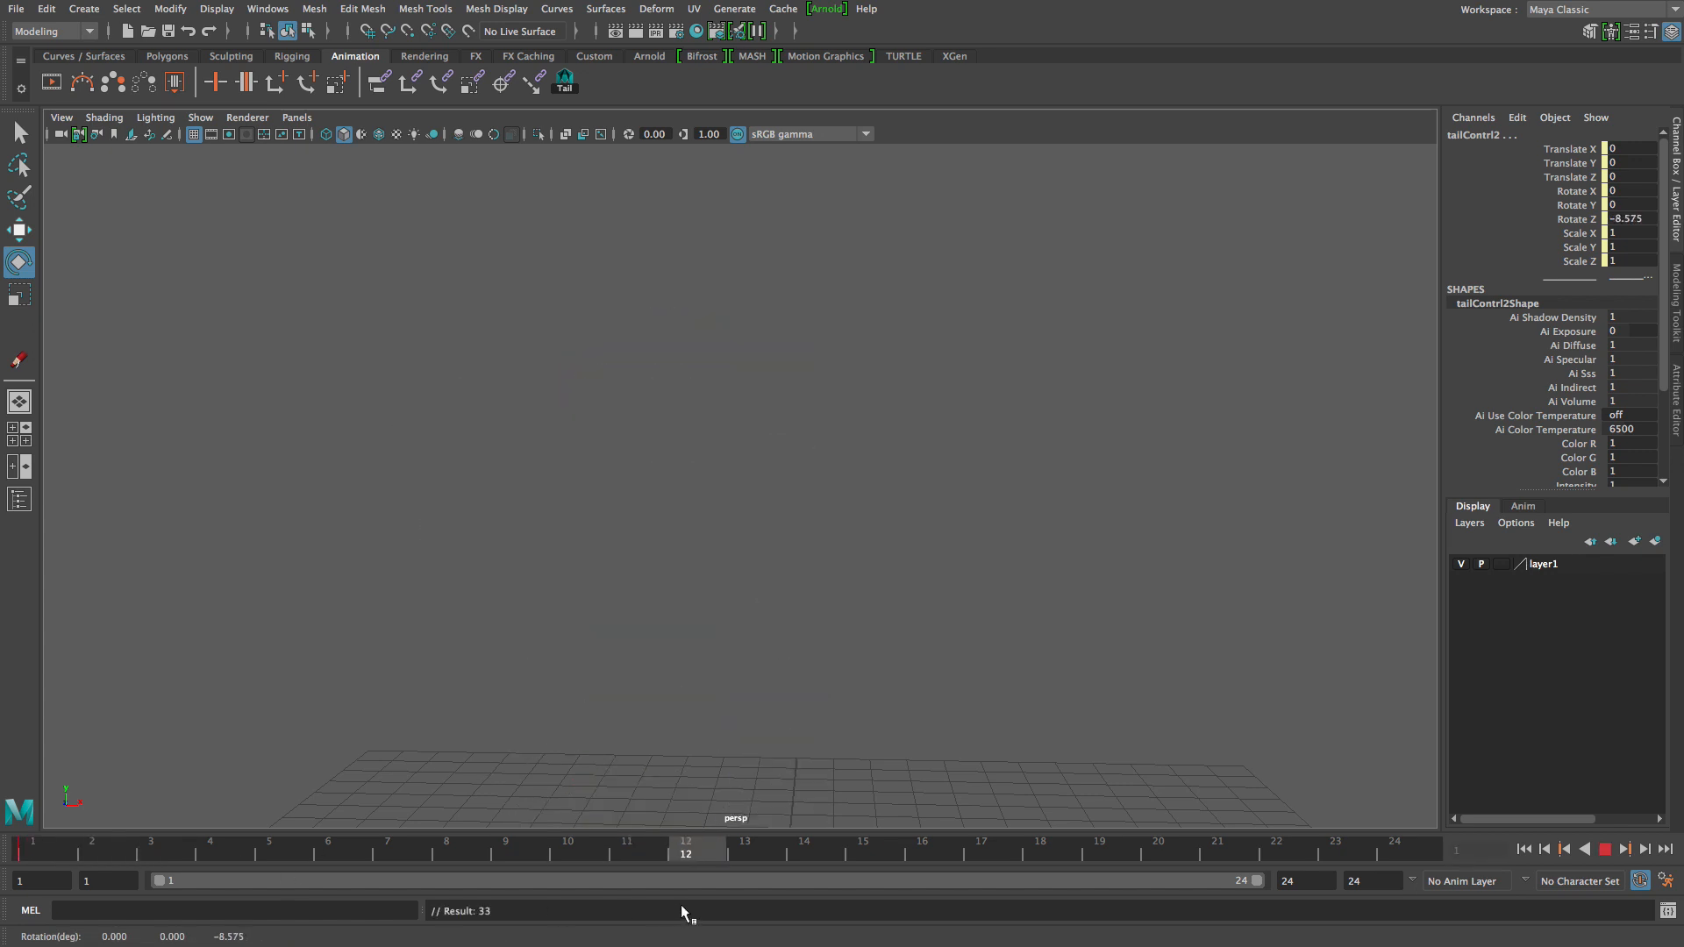
pyautogui.moveTo(708, 537); pyautogui.dragTo(698, 504)
pyautogui.press('s')
# Rotate the tail controls to about -8.3 degrees in Z on frame 24, deselect them and play the bounce.
pyautogui.moveTo(700, 862); pyautogui.dragTo(1404, 893)
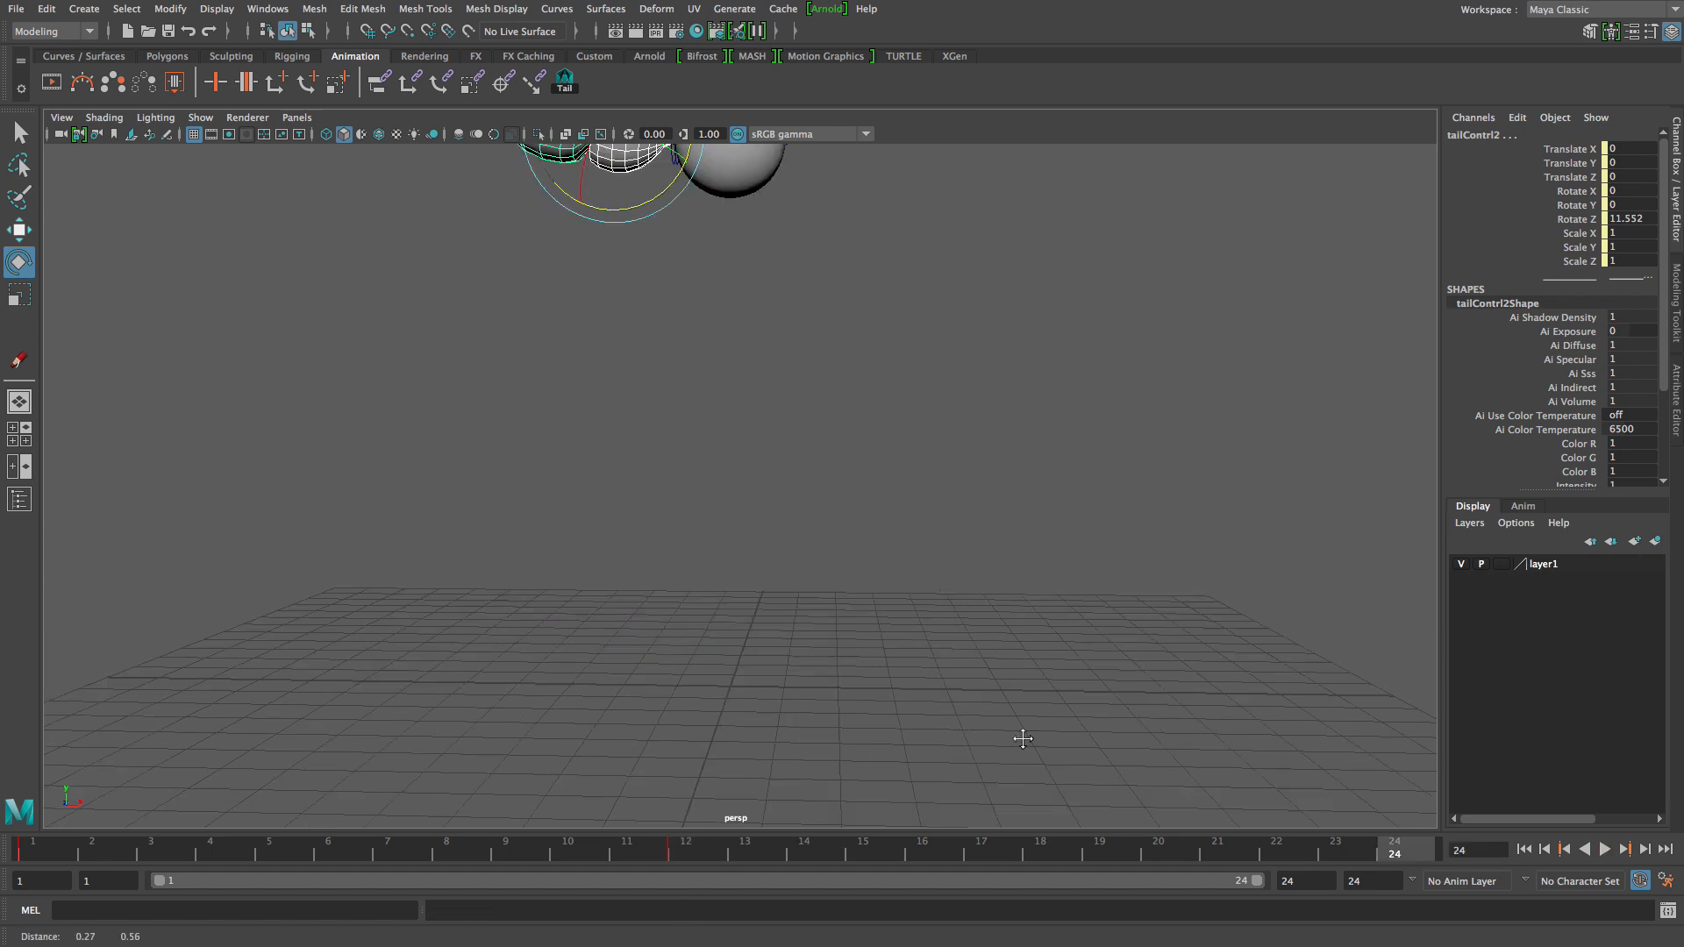
pyautogui.keyDown('alt'); pyautogui.moveTo(926, 349); pyautogui.dragTo(880, 572, button='middle'); pyautogui.keyUp('alt')
pyautogui.moveTo(643, 237)
pyautogui.mouseDown()
pyautogui.moveTo(612, 219)
pyautogui.moveTo(626, 226)
pyautogui.mouseUp()
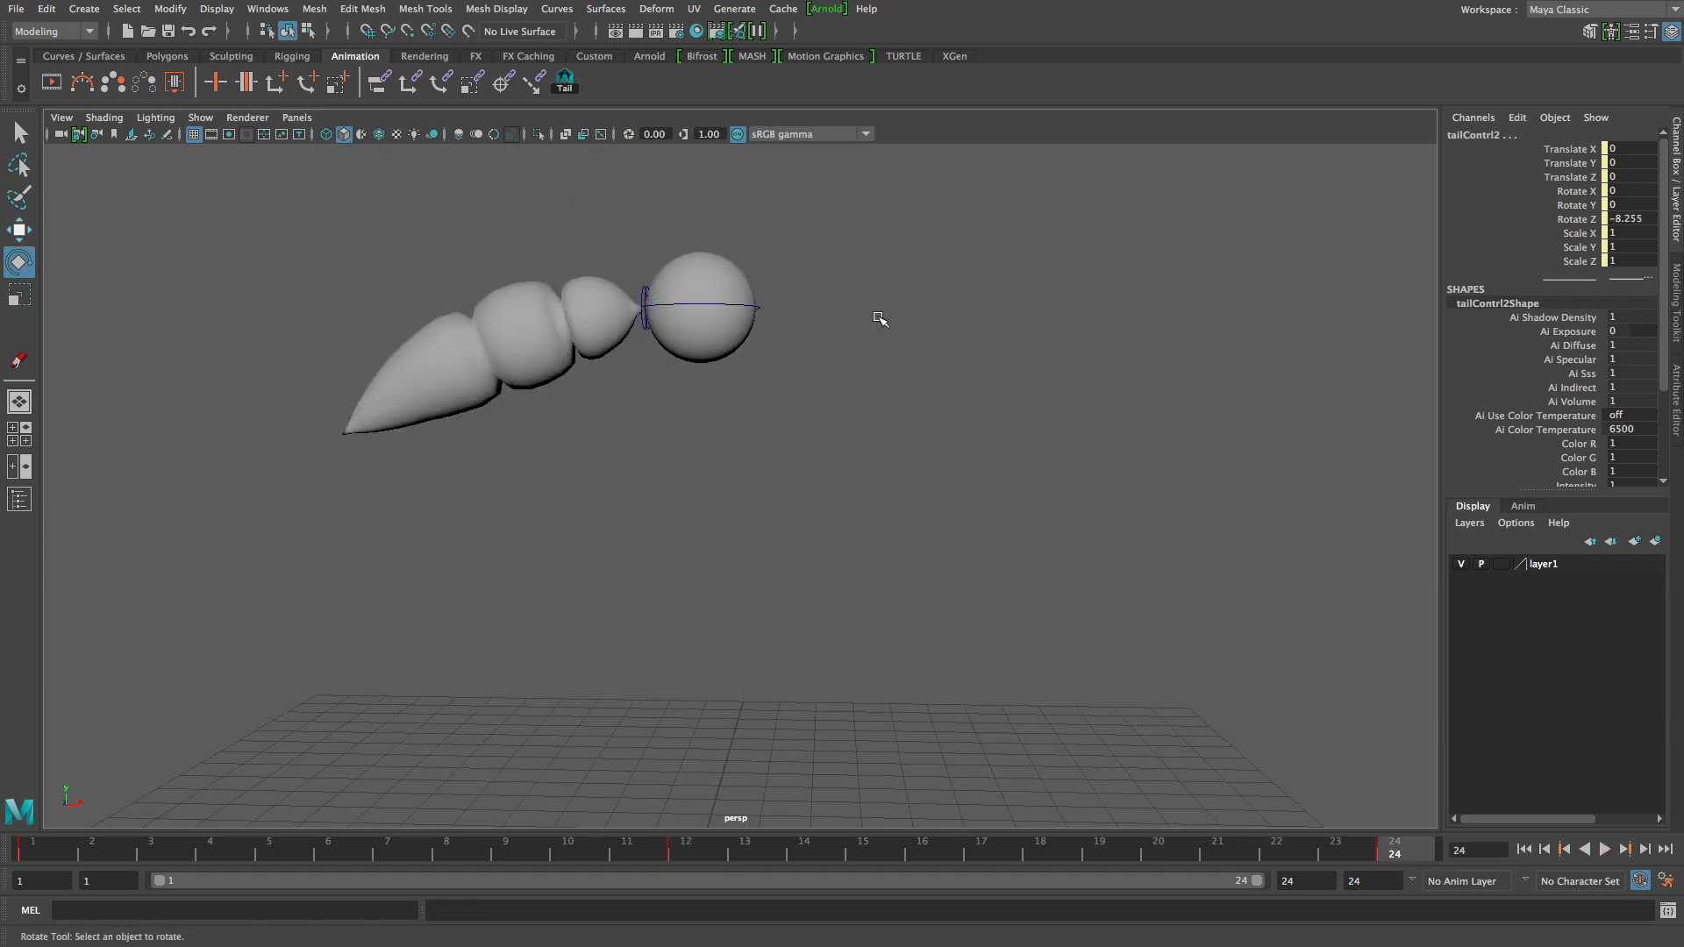
pyautogui.click(880, 312)
pyautogui.keyDown('alt'); pyautogui.moveTo(879, 313); pyautogui.dragTo(669, 413, button='right'); pyautogui.keyUp('alt')
pyautogui.keyDown('alt'); pyautogui.moveTo(670, 413); pyautogui.dragTo(562, 422); pyautogui.keyUp('alt')
pyautogui.click(1609, 850)
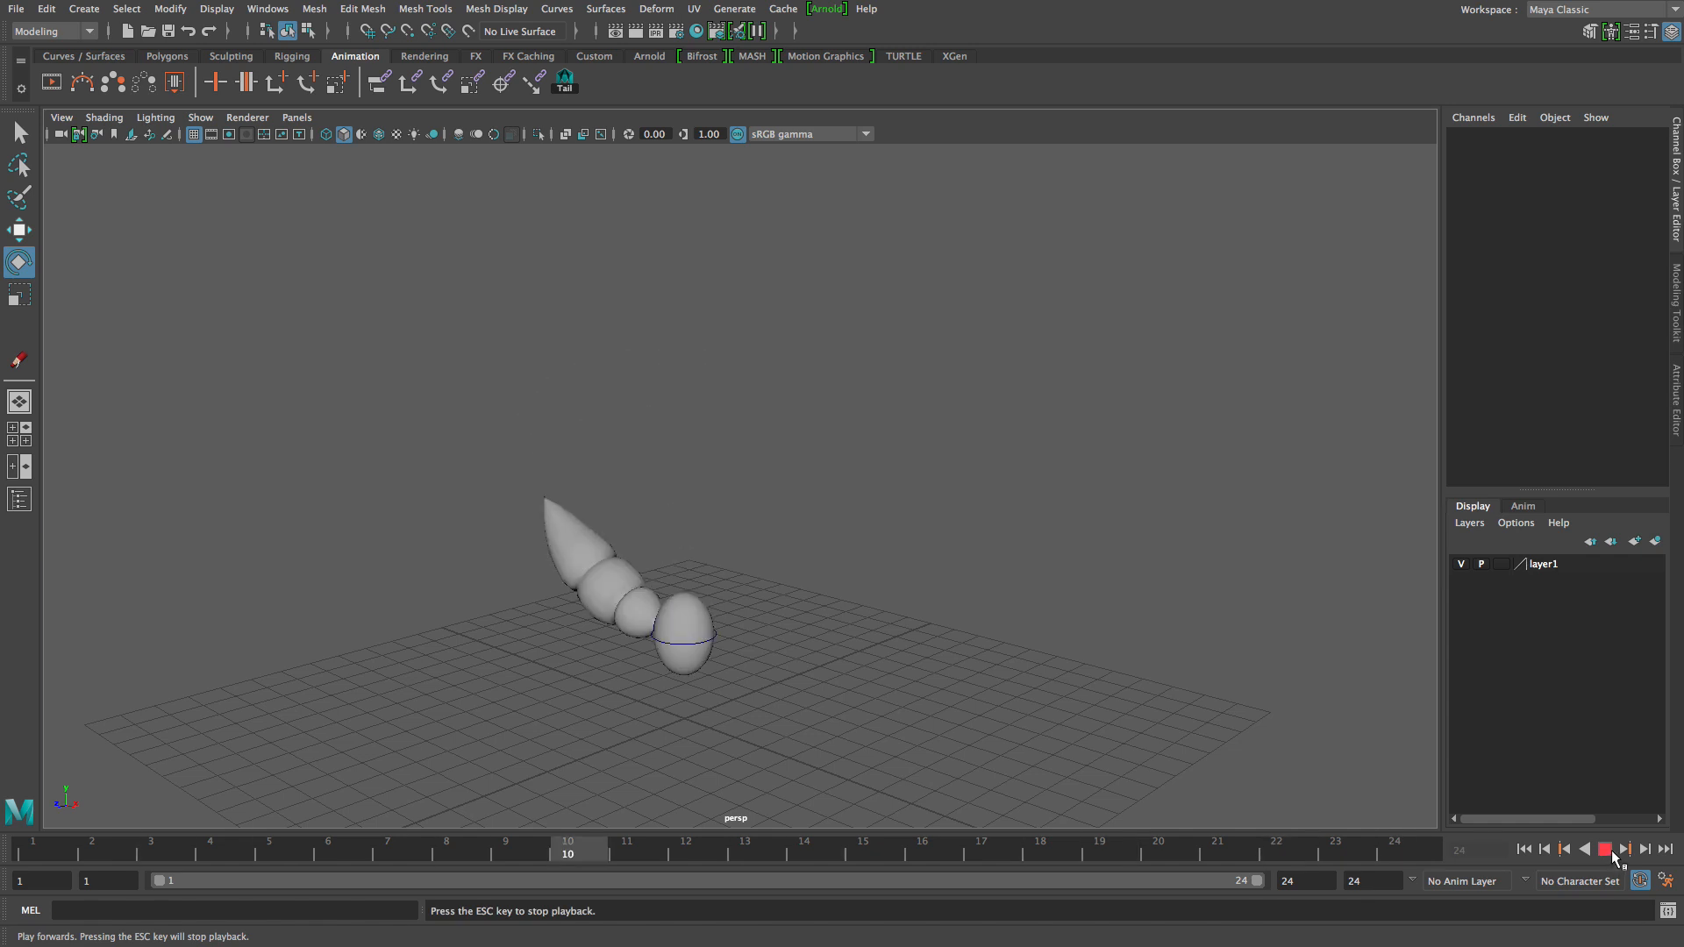
pyautogui.click(1608, 851)
# Reselect the tail controls with the Tail set and pose them at about 11.1 degrees in Z on frame 4.
pyautogui.moveTo(92, 855); pyautogui.dragTo(33, 855)
pyautogui.click(565, 83)
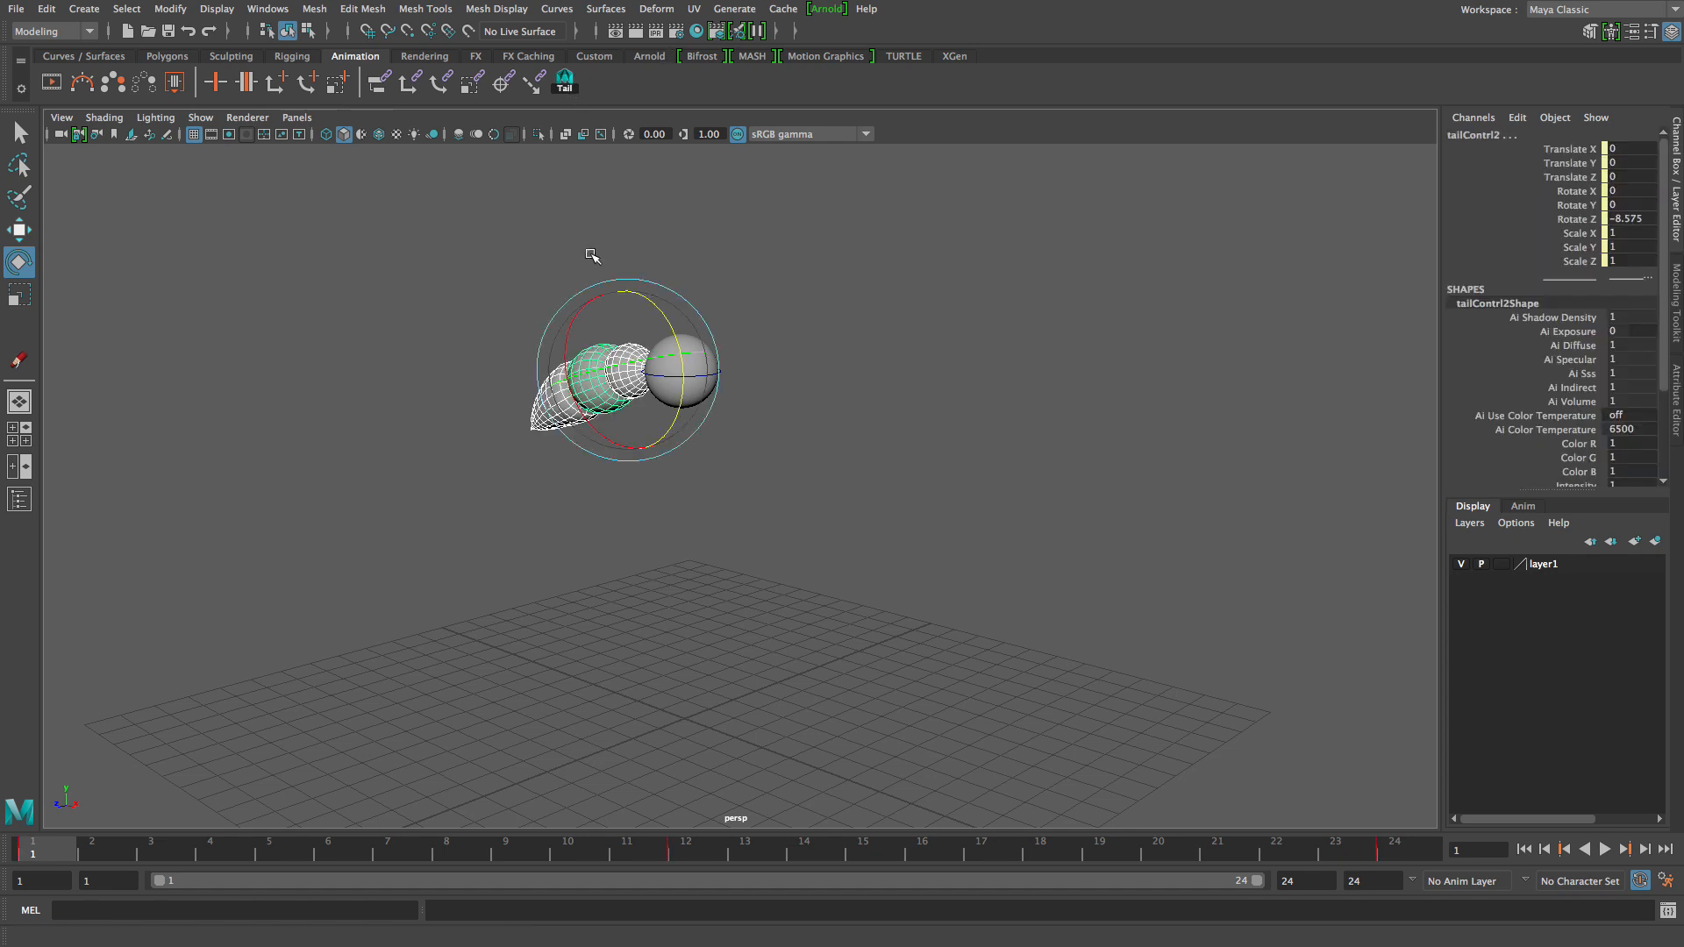
pyautogui.hotkey('alt', 'v')
pyautogui.hotkey('alt', 'v')
pyautogui.keyDown('alt'); pyautogui.moveTo(649, 656); pyautogui.dragTo(628, 662); pyautogui.keyUp('alt')
pyautogui.moveTo(667, 334); pyautogui.dragTo(678, 355)
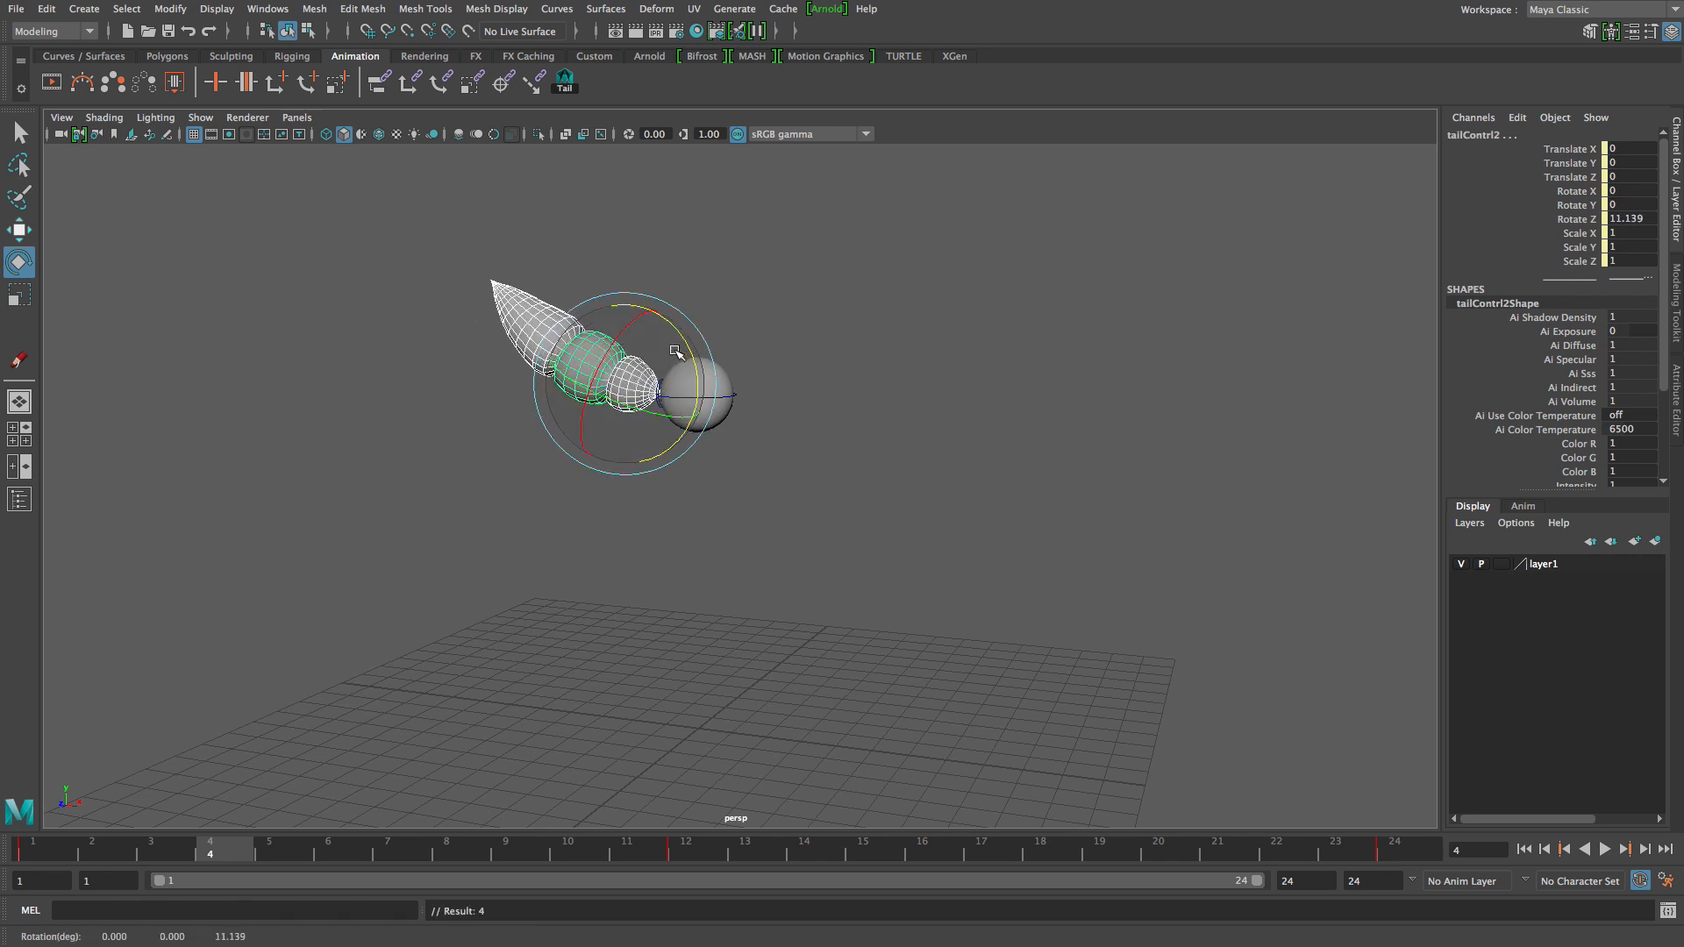
pyautogui.click(1605, 849)
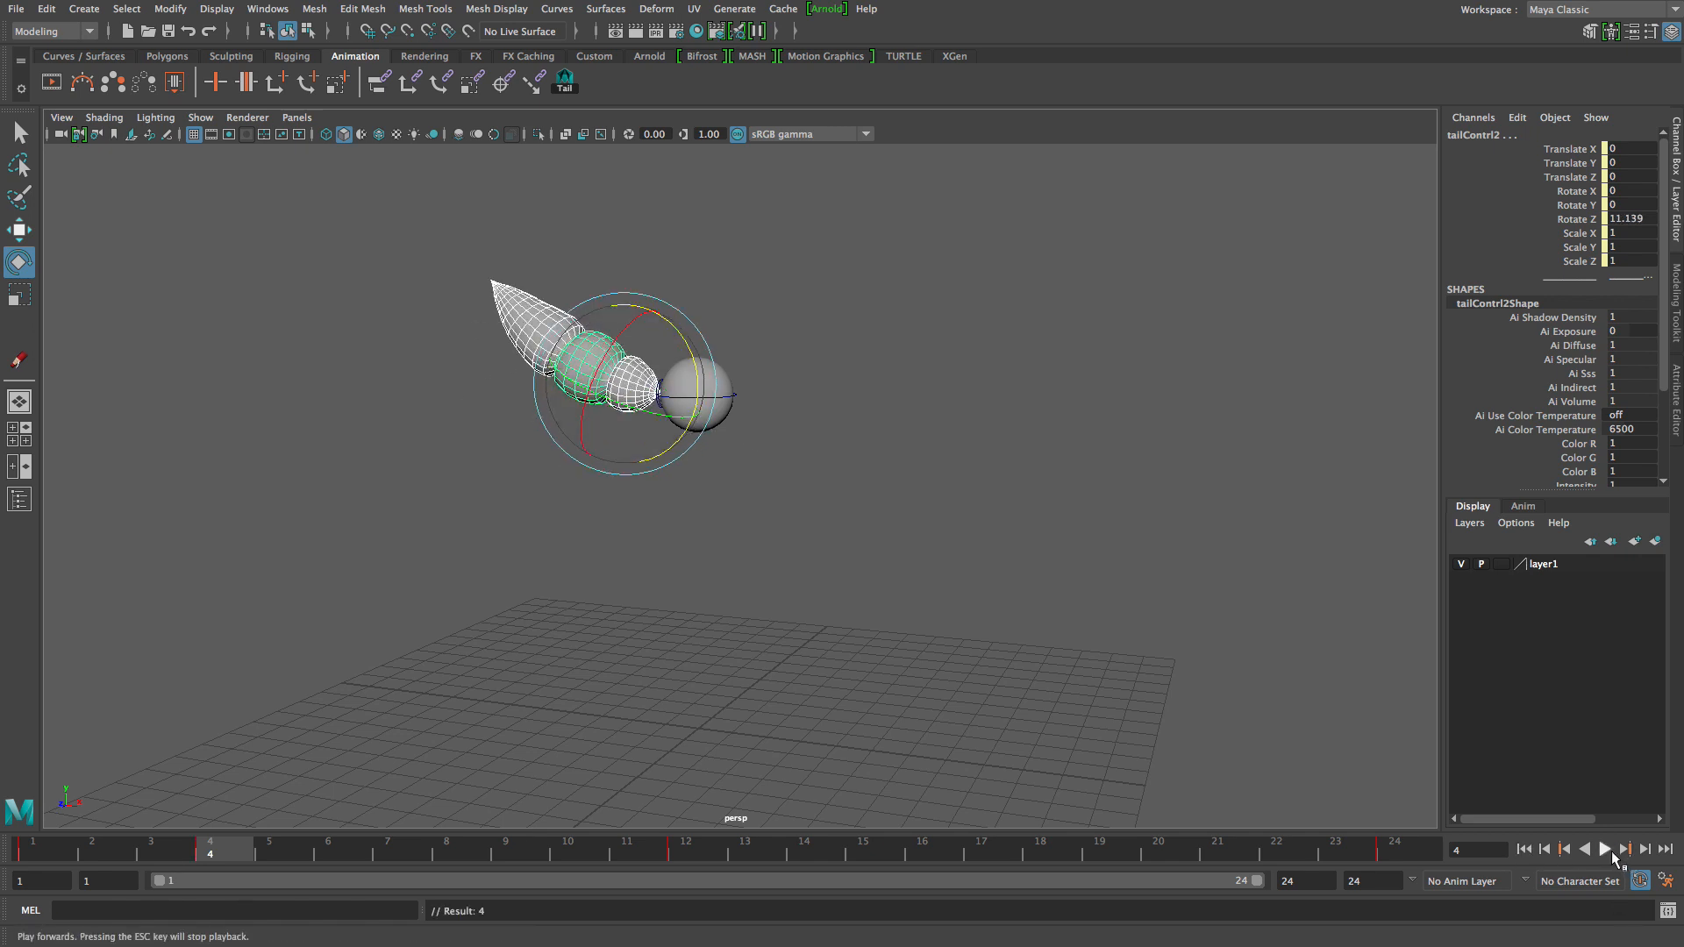
pyautogui.doubleClick(229, 853)
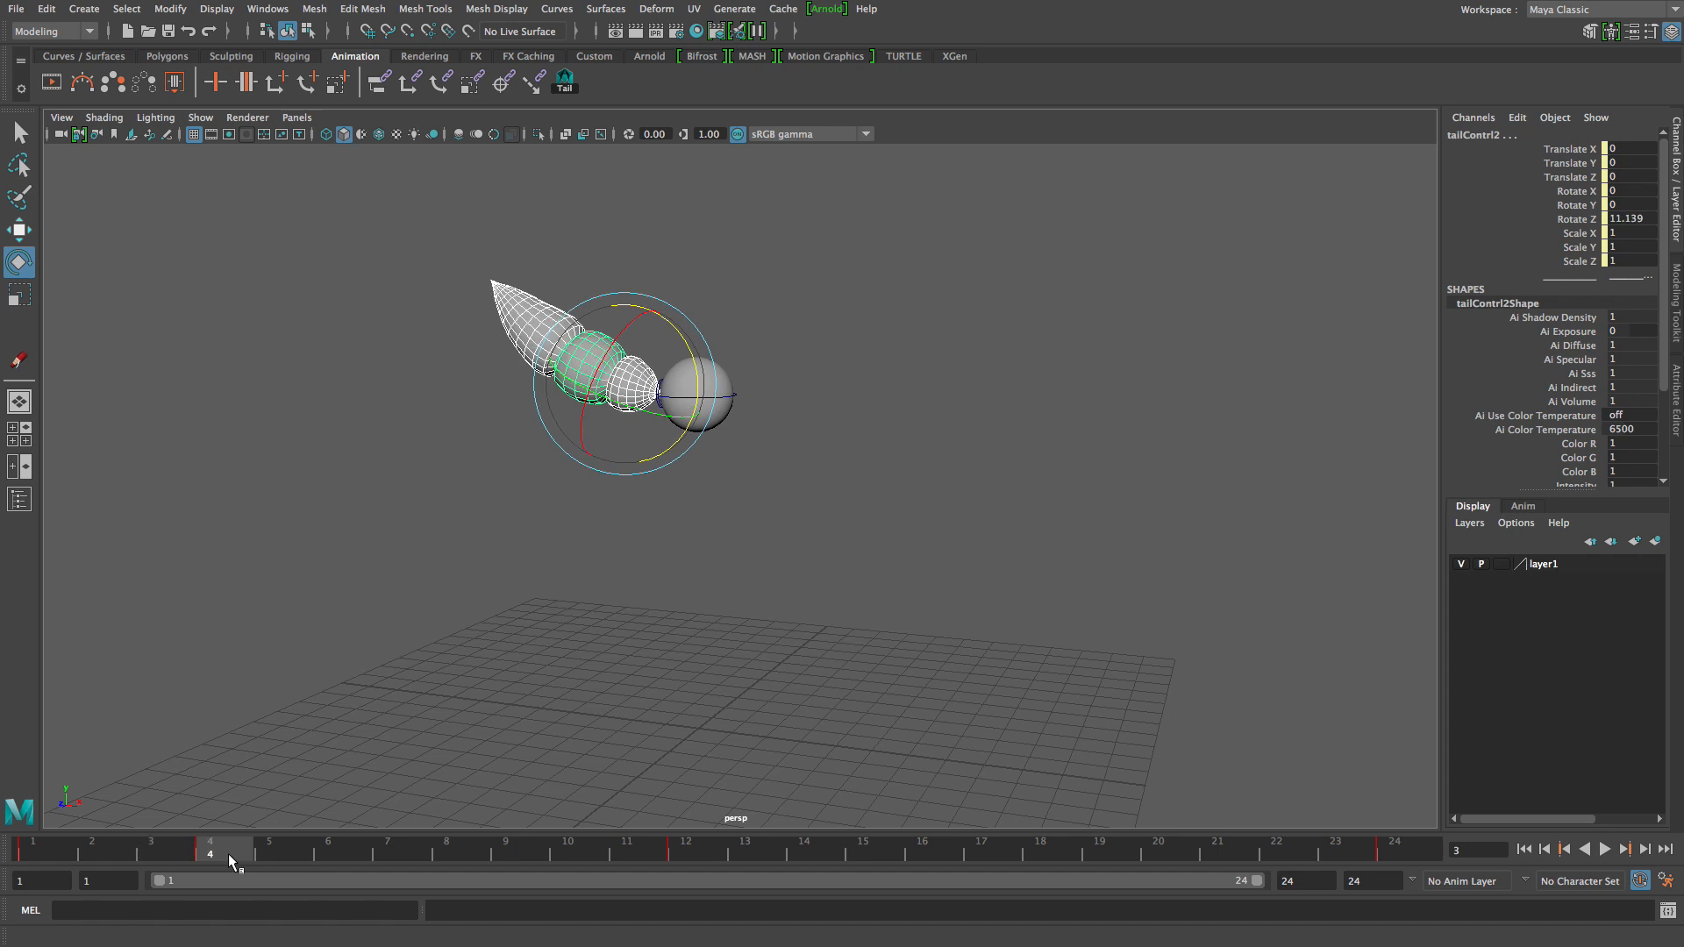
# Reselect the tail controls on frame 12 and increase their Z rotation to about 20.9 degrees.
pyautogui.click(697, 848)
pyautogui.click(952, 739)
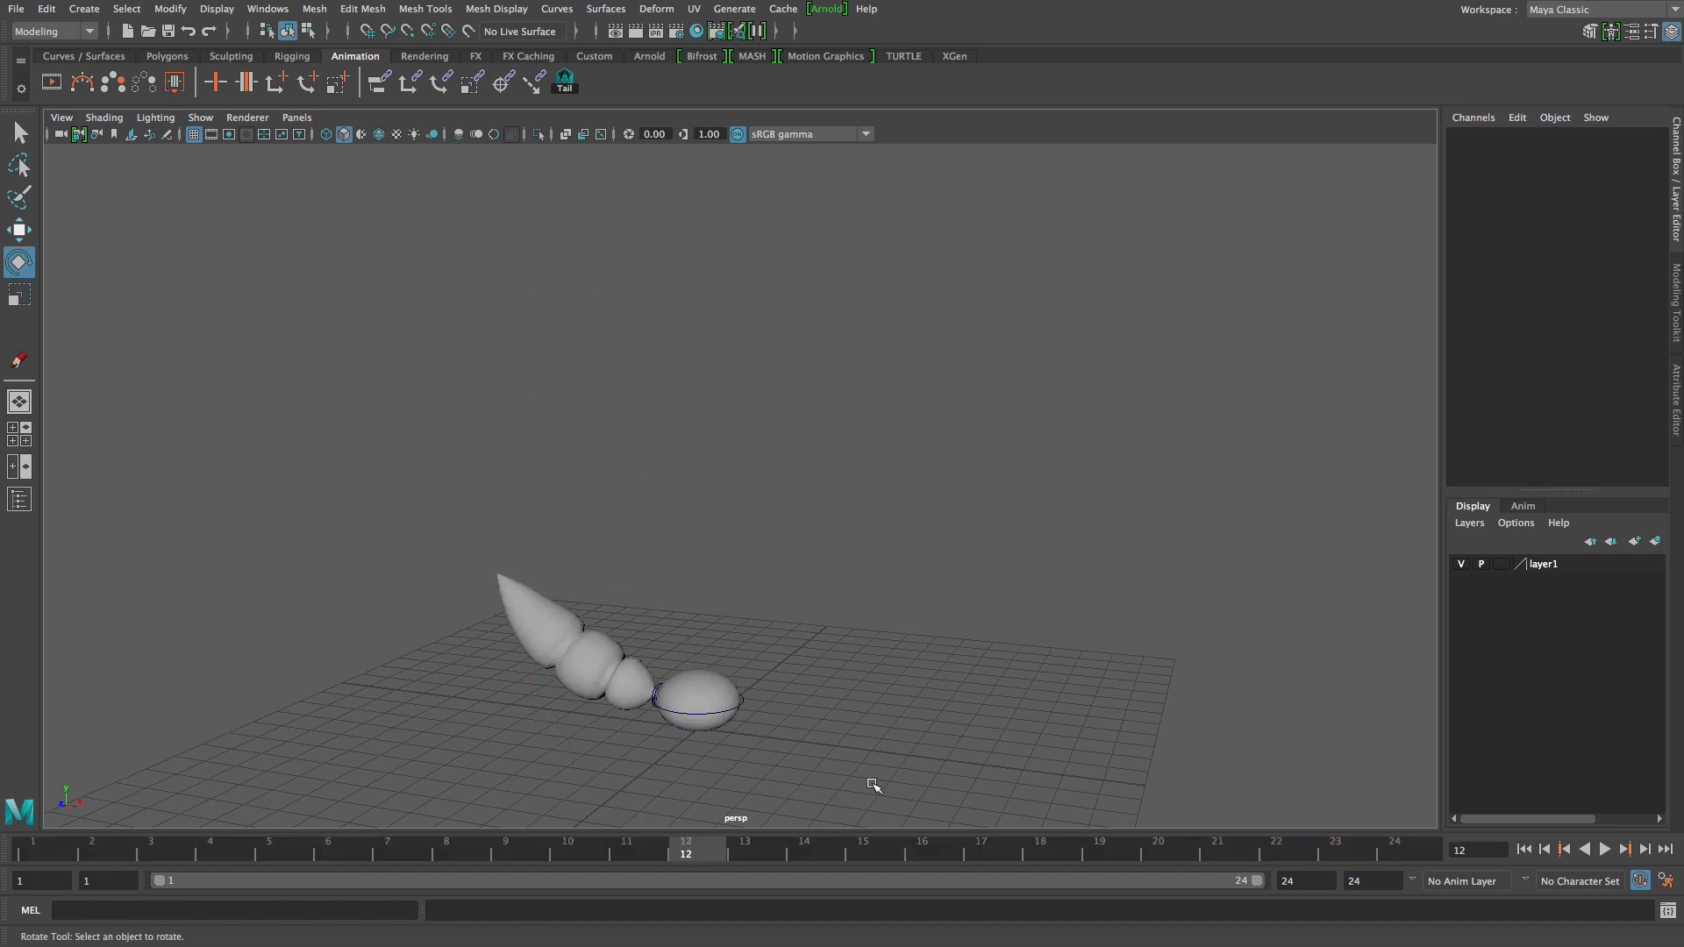
pyautogui.click(569, 83)
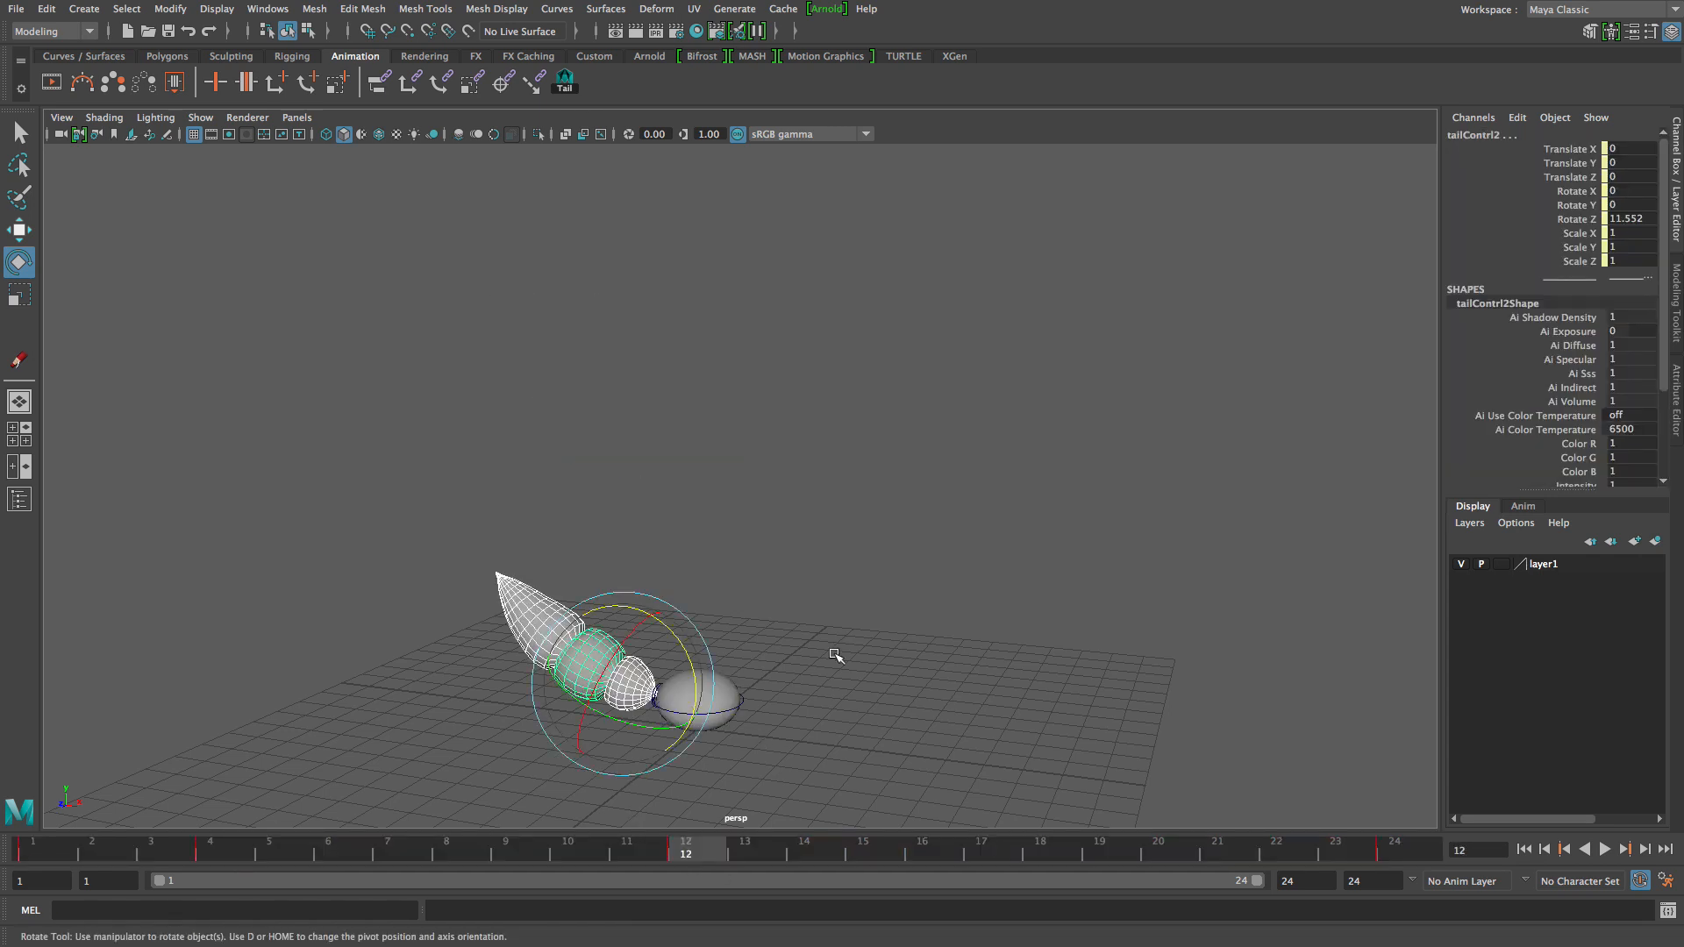
pyautogui.moveTo(686, 650); pyautogui.dragTo(697, 614)
# Rotate the tail controls to about -17.9 degrees in Z on frame 16, deselect them and play the bounce.
pyautogui.moveTo(692, 854); pyautogui.dragTo(920, 866)
pyautogui.moveTo(689, 465); pyautogui.dragTo(645, 482)
pyautogui.click(1140, 527)
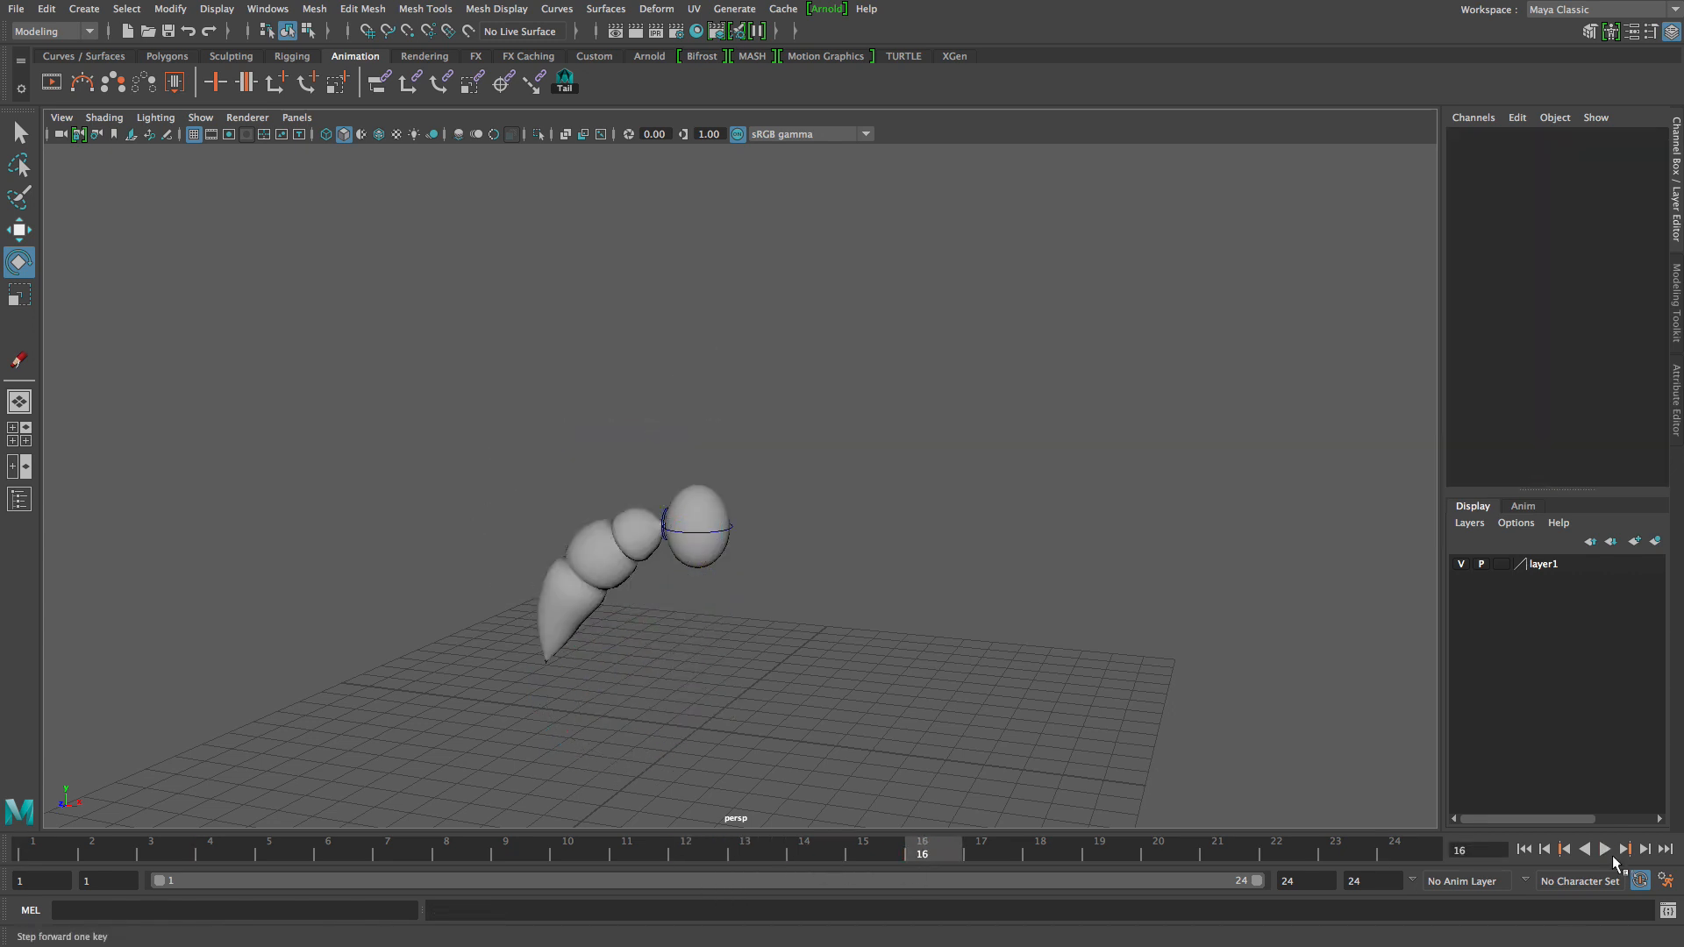
pyautogui.click(1605, 850)
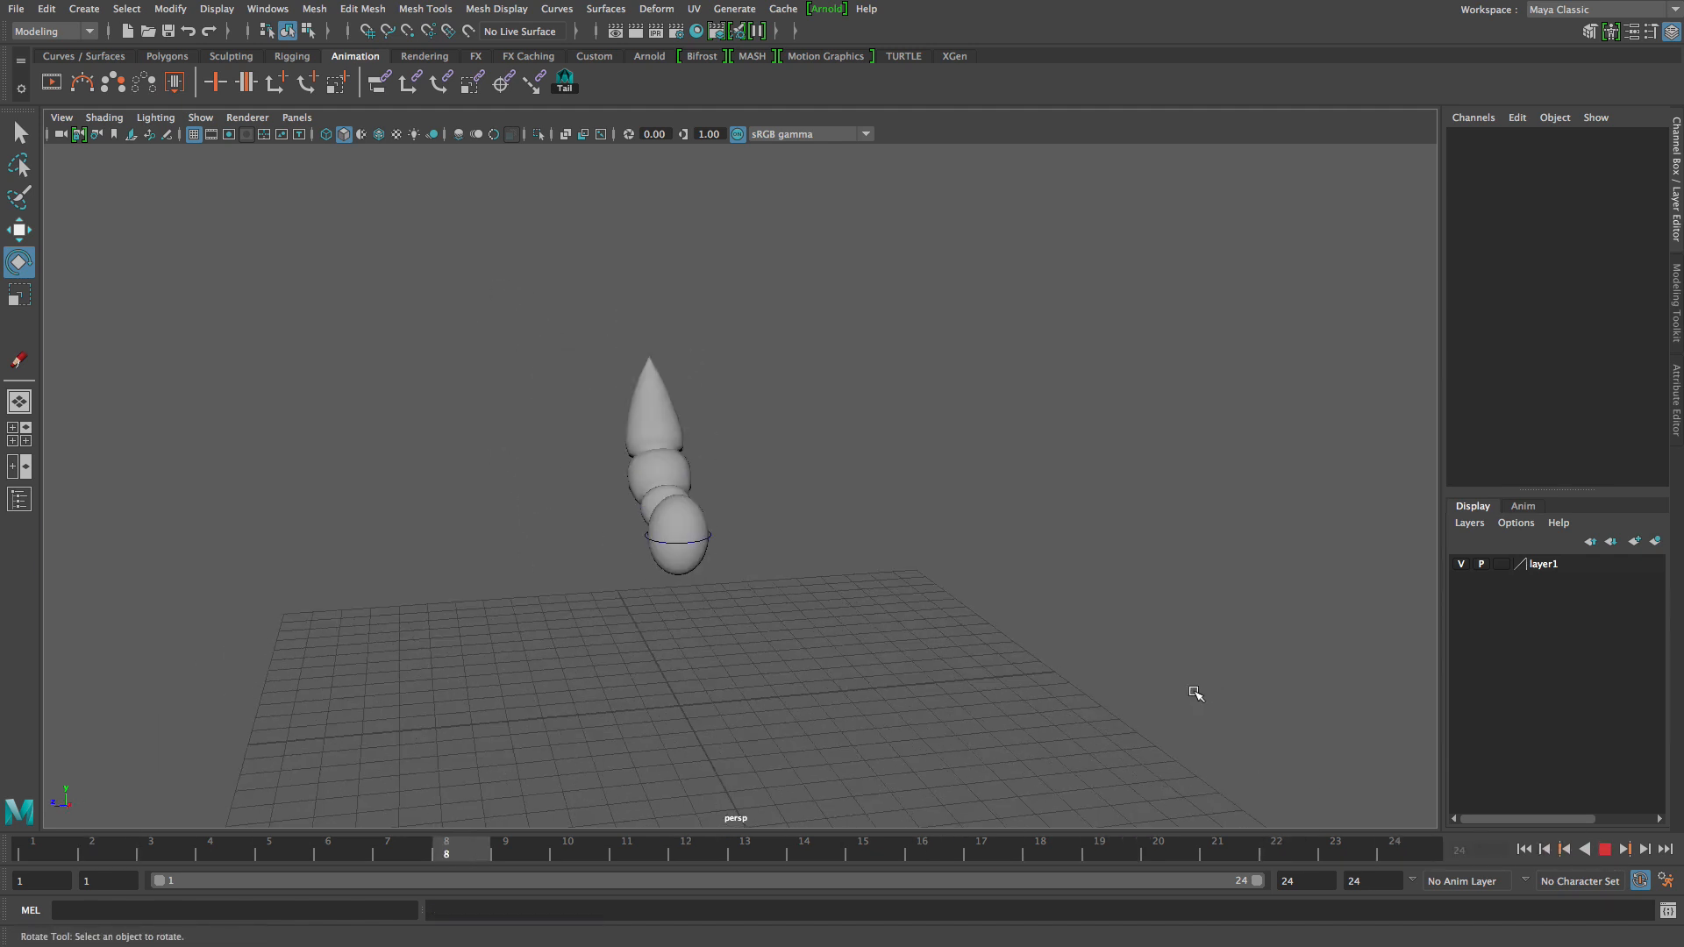
pyautogui.click(1604, 851)
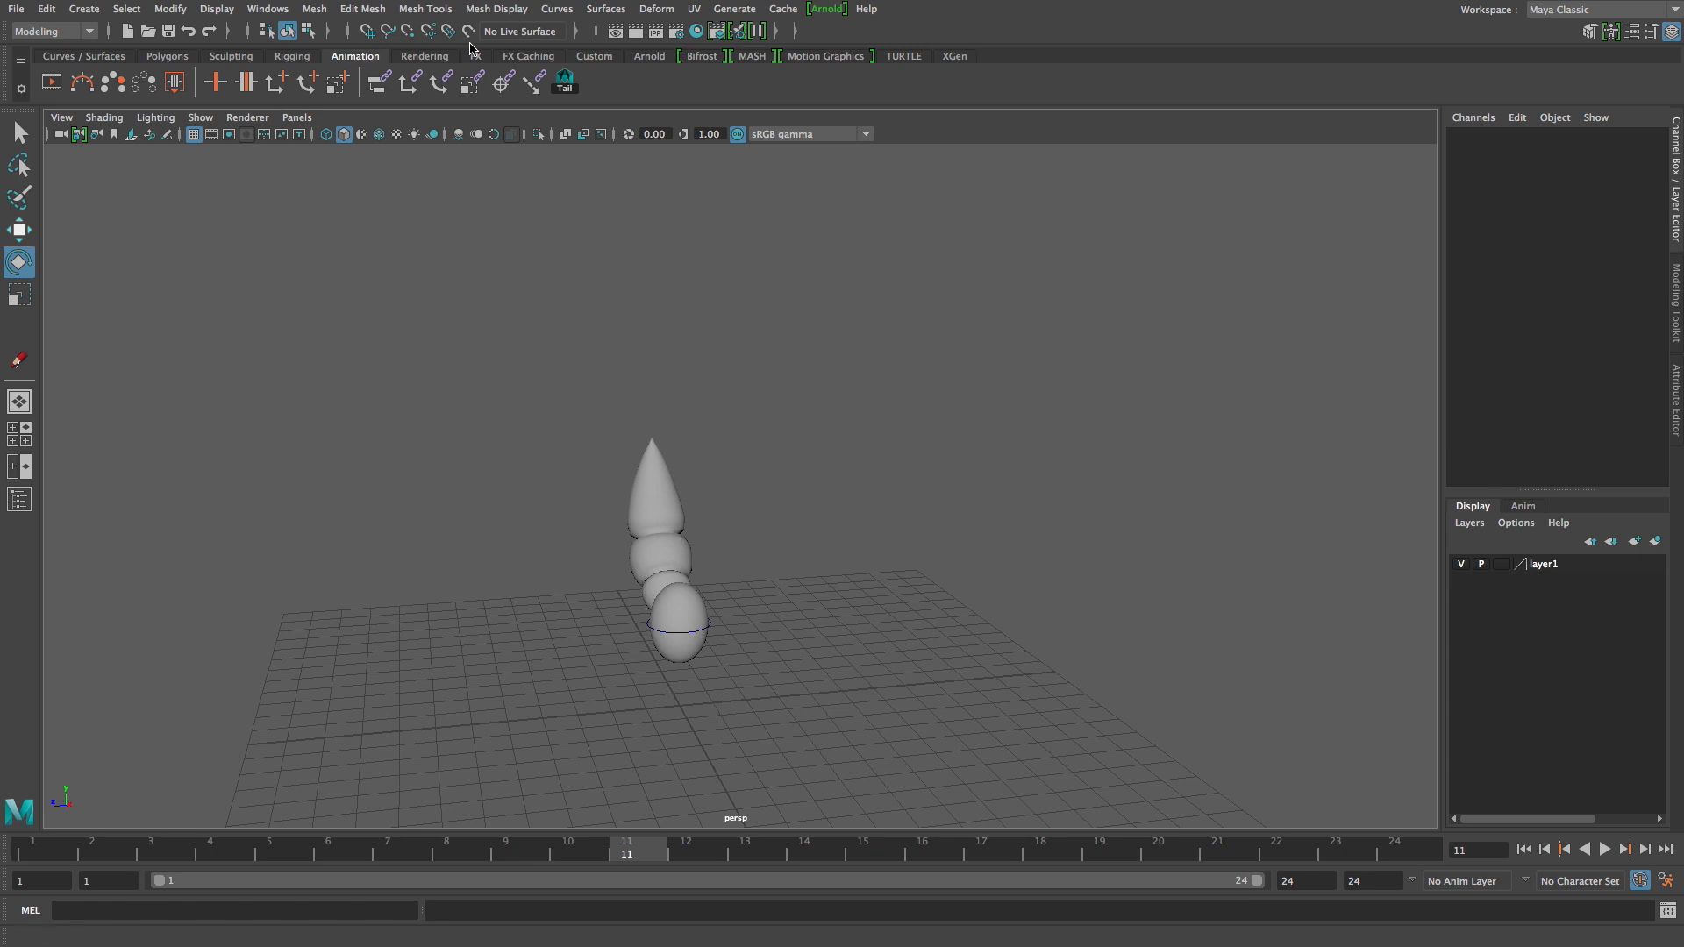
# Select the tail controls and examine their poses on frames 1, 4, 12, 16 and 24.
pyautogui.click(565, 83)
pyautogui.click(45, 855)
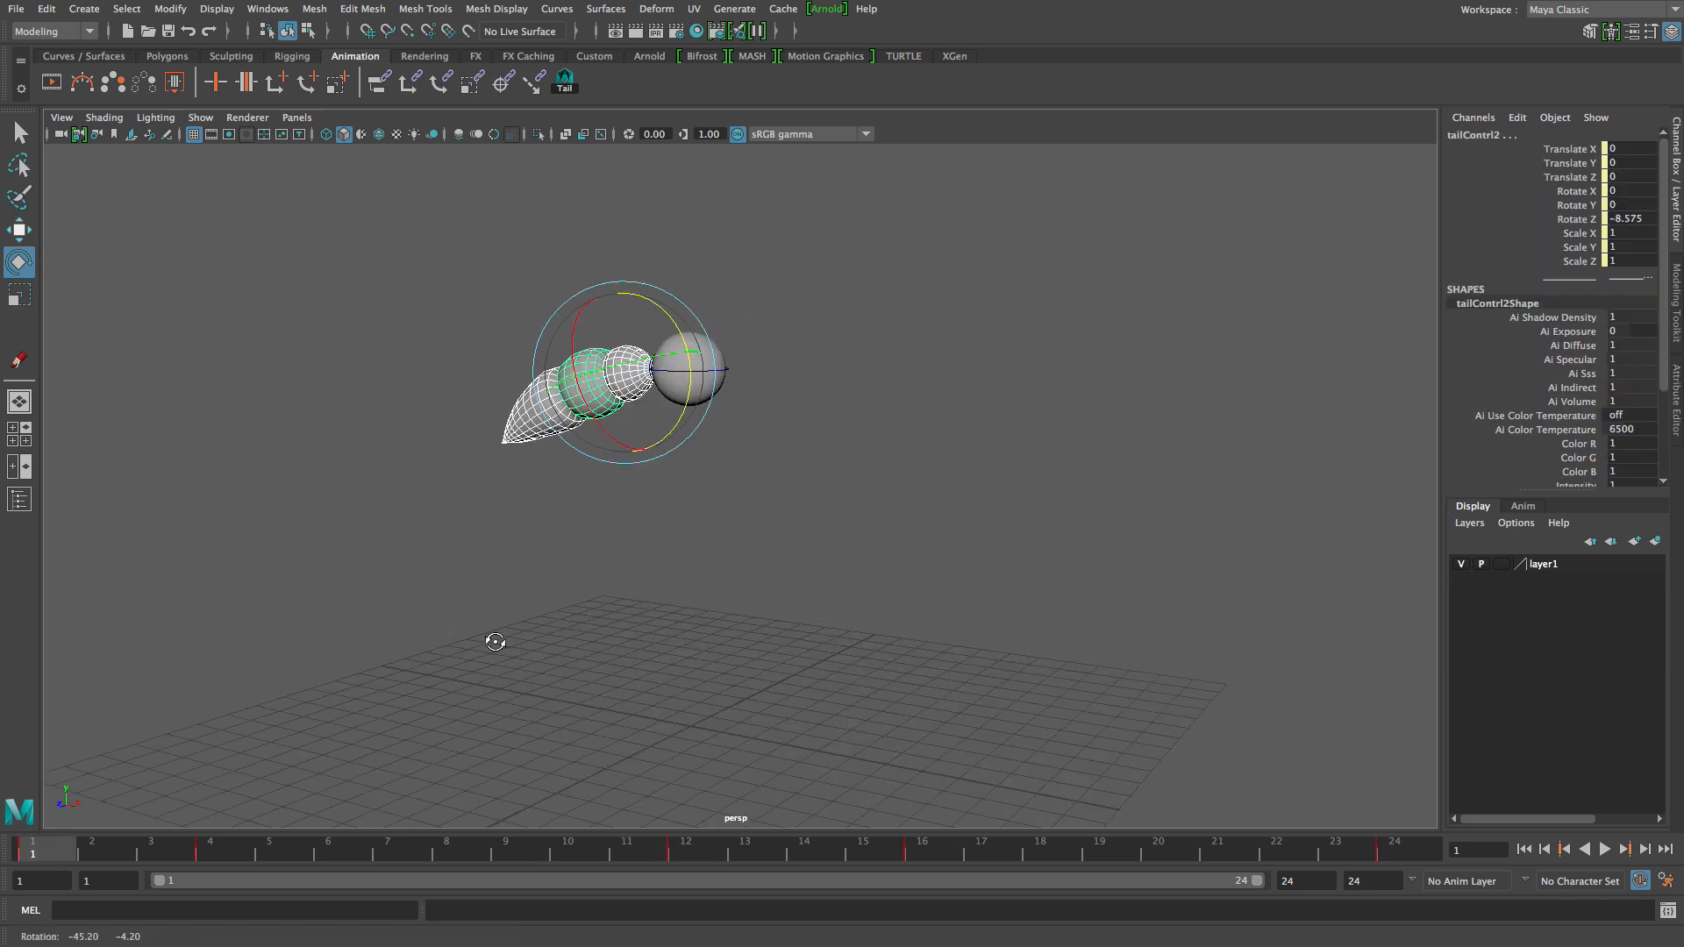
pyautogui.click(695, 851)
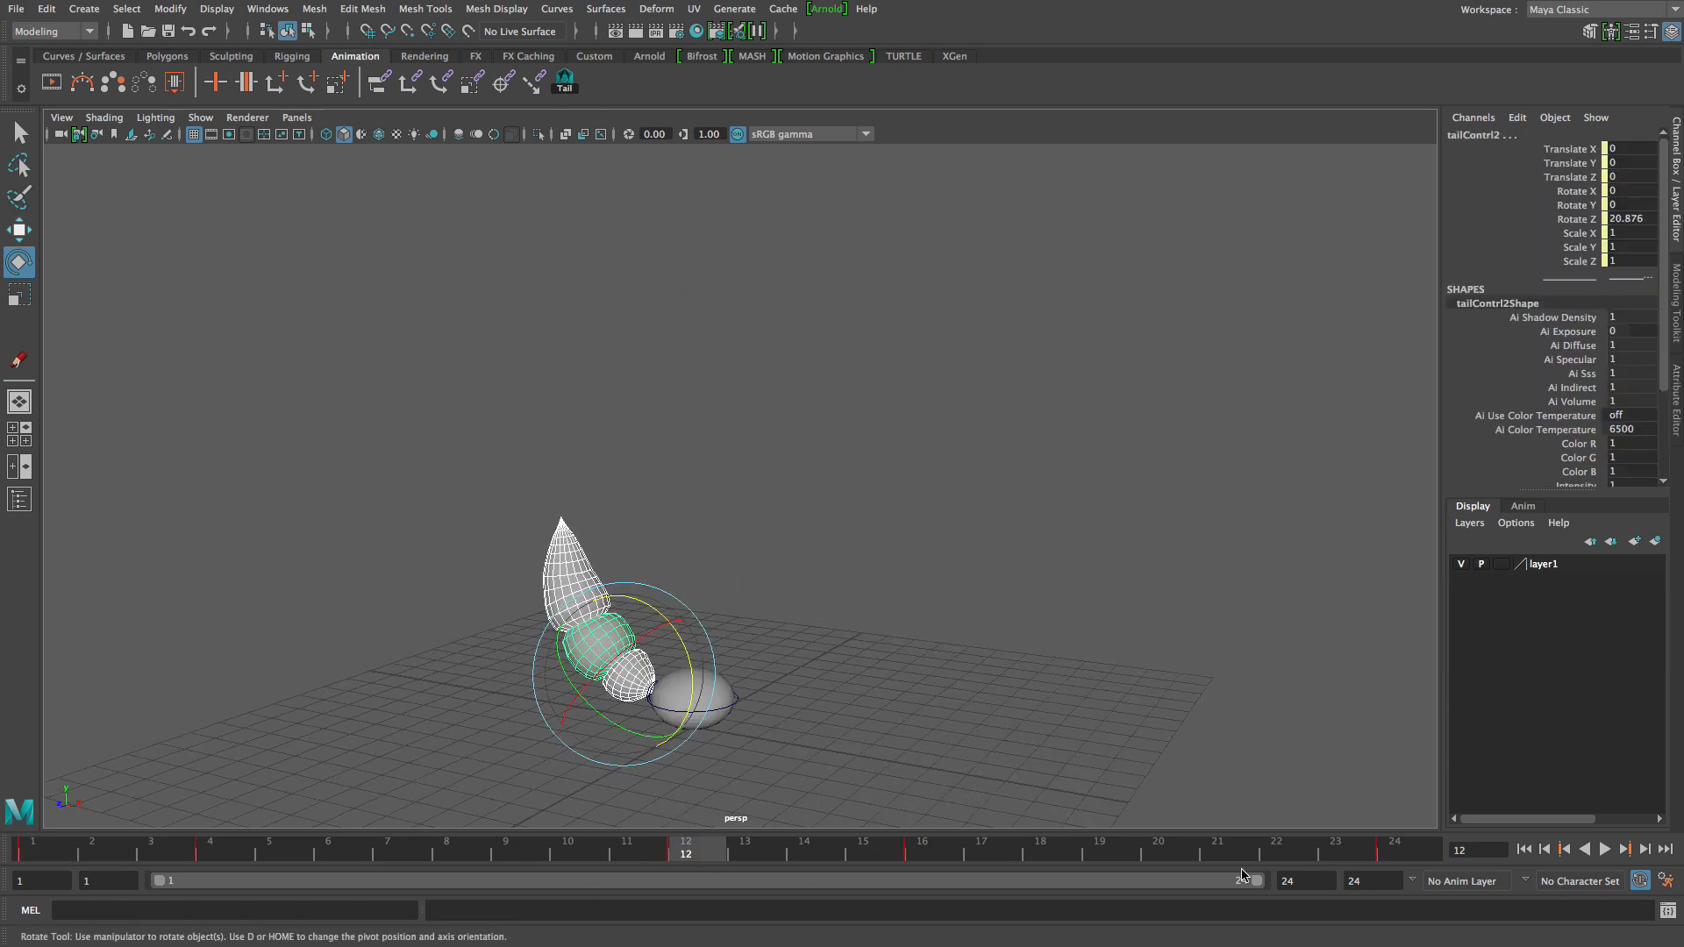
pyautogui.click(1408, 846)
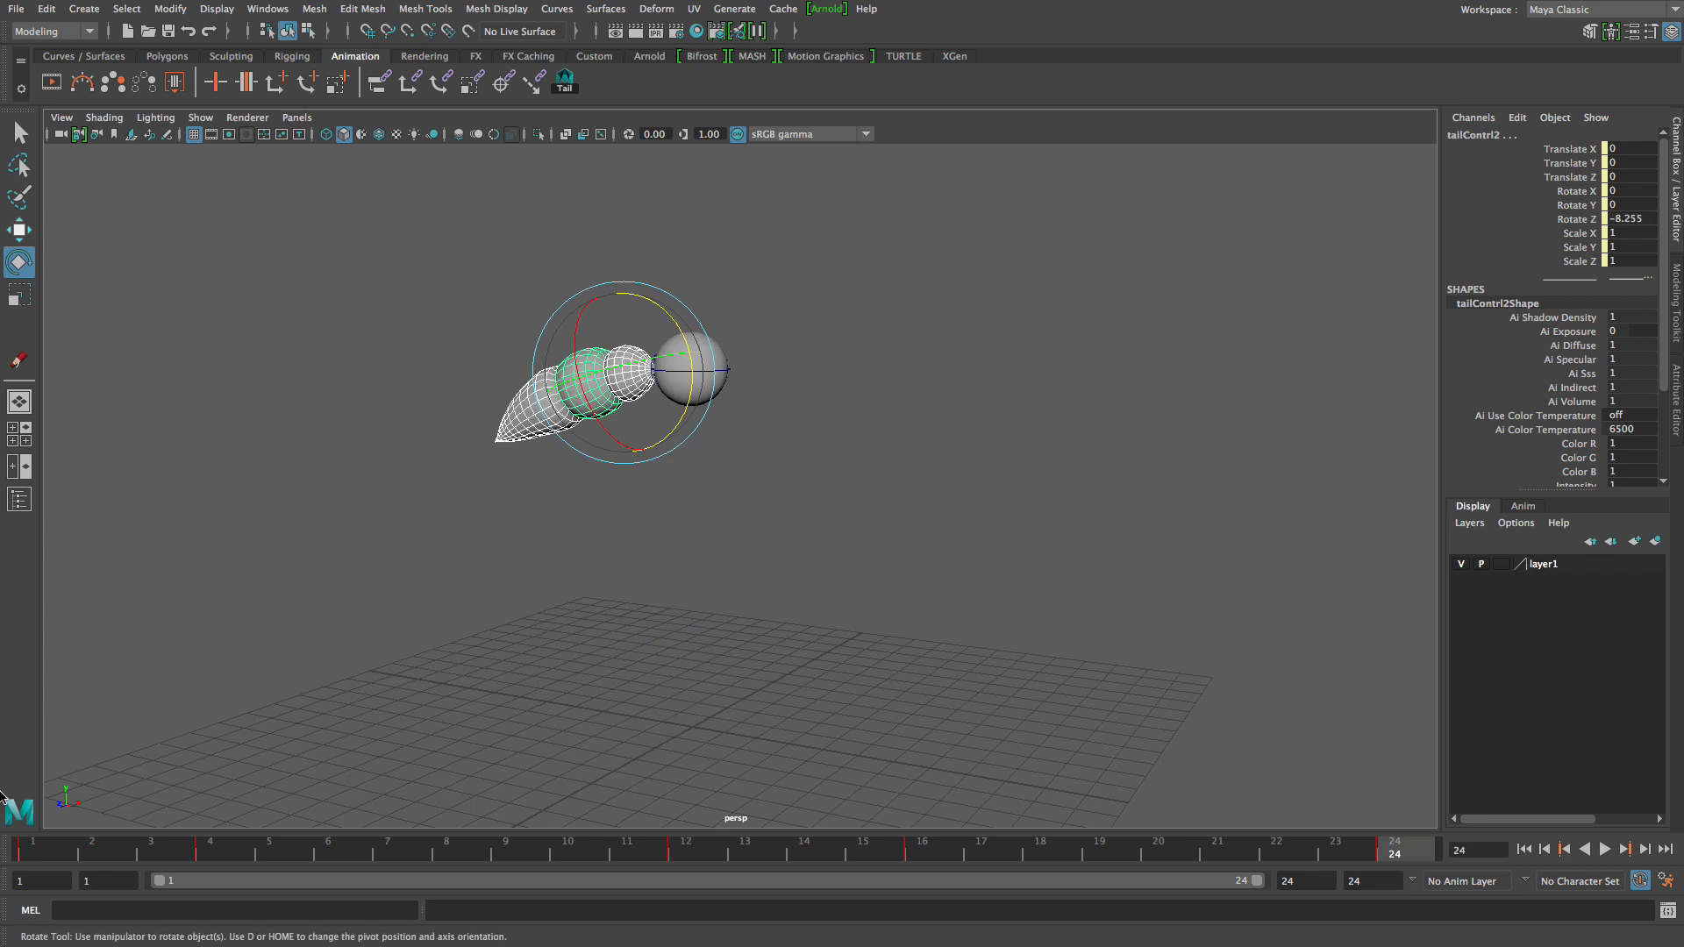
pyautogui.click(209, 851)
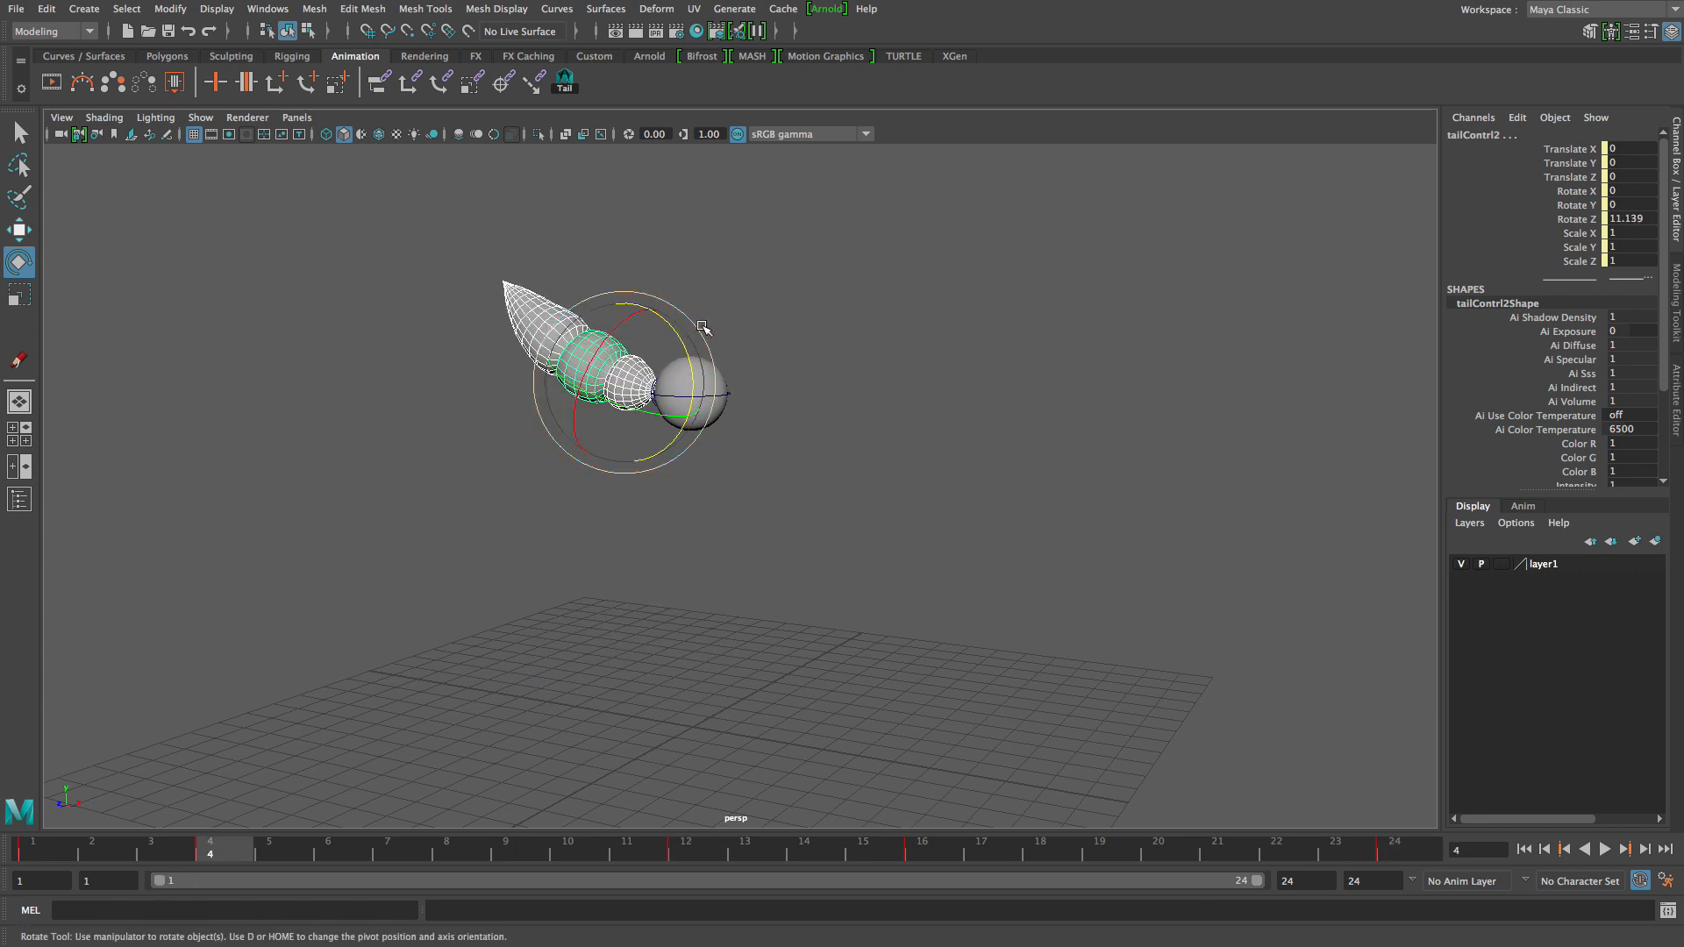
pyautogui.keyDown('alt'); pyautogui.moveTo(812, 285); pyautogui.dragTo(698, 349); pyautogui.keyUp('alt')
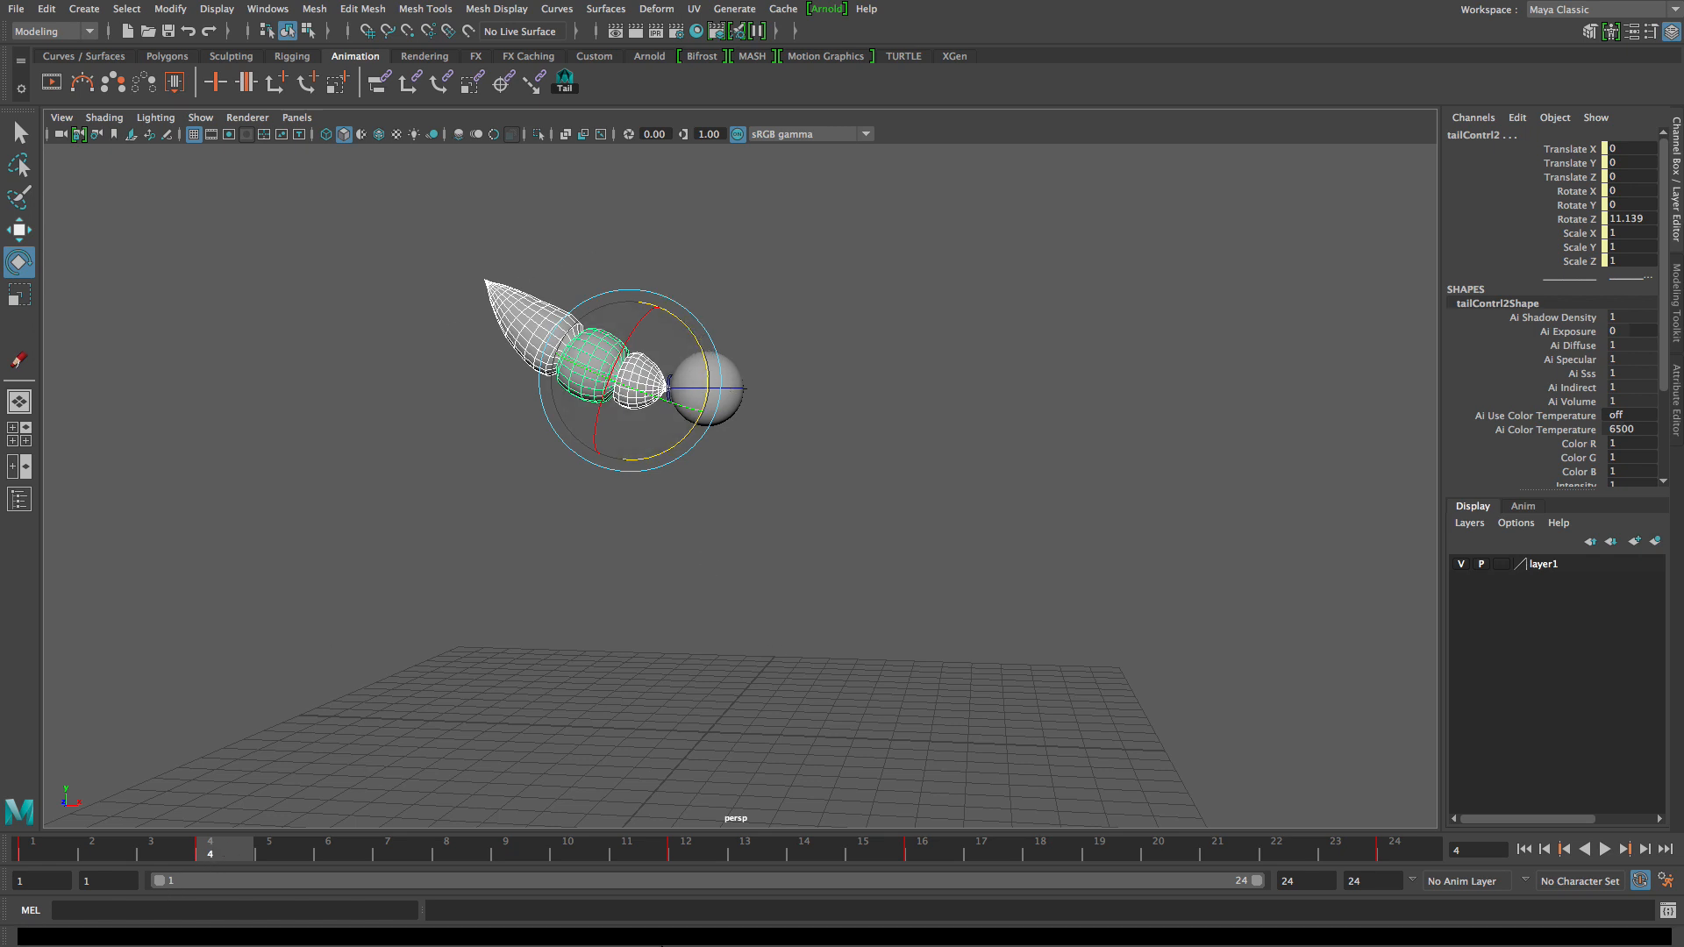
pyautogui.click(686, 851)
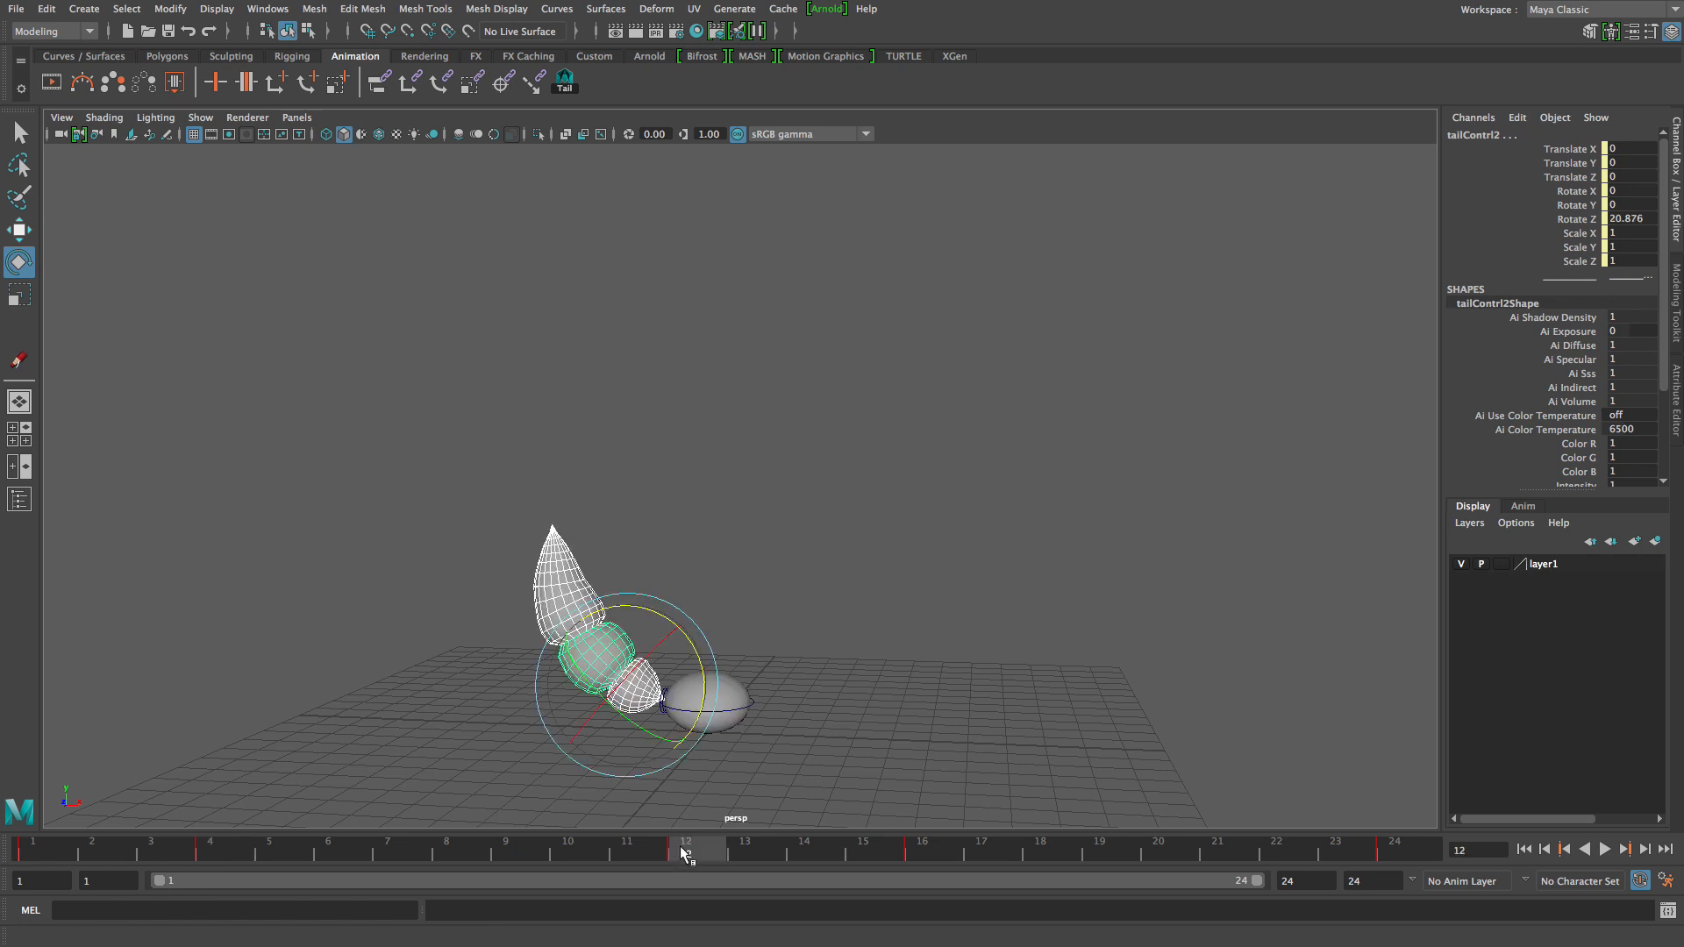
pyautogui.click(950, 856)
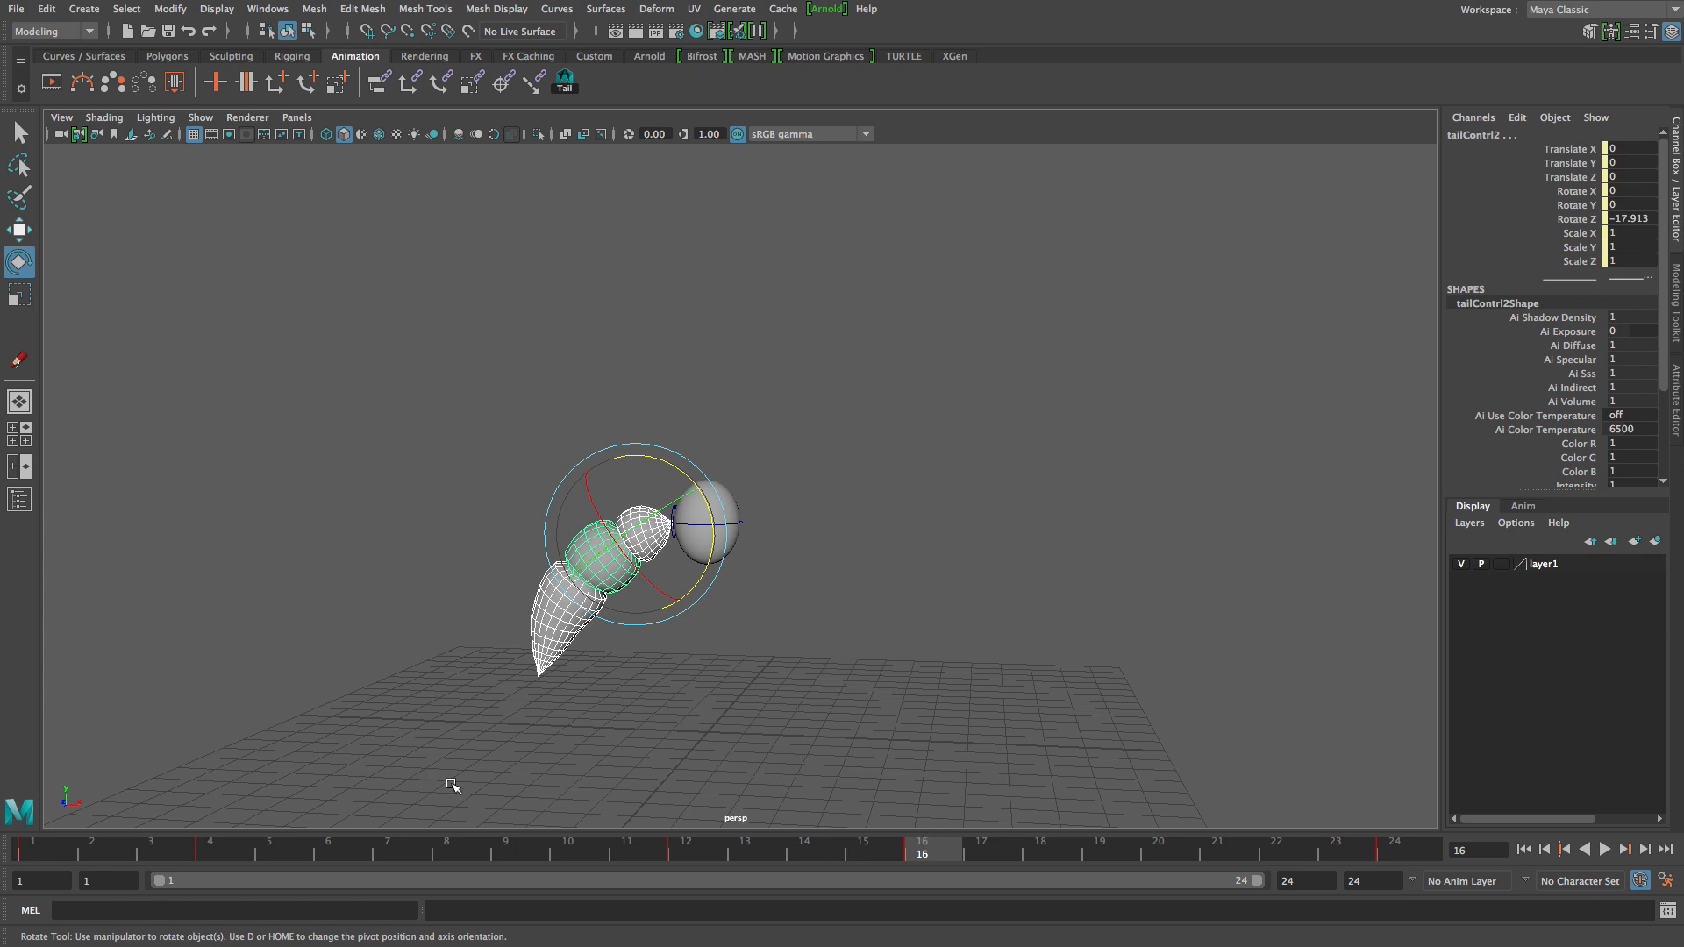
pyautogui.keyDown('alt'); pyautogui.moveTo(240, 481); pyautogui.dragTo(149, 487); pyautogui.keyUp('alt')
# Delete the tail controls' keys on frames 4 and 16 and play the bounce without these in-between poses.
pyautogui.click(214, 851)
pyautogui.keyDown('shift'); pyautogui.click(212, 849); pyautogui.keyUp('shift')
pyautogui.rightClick(219, 849)
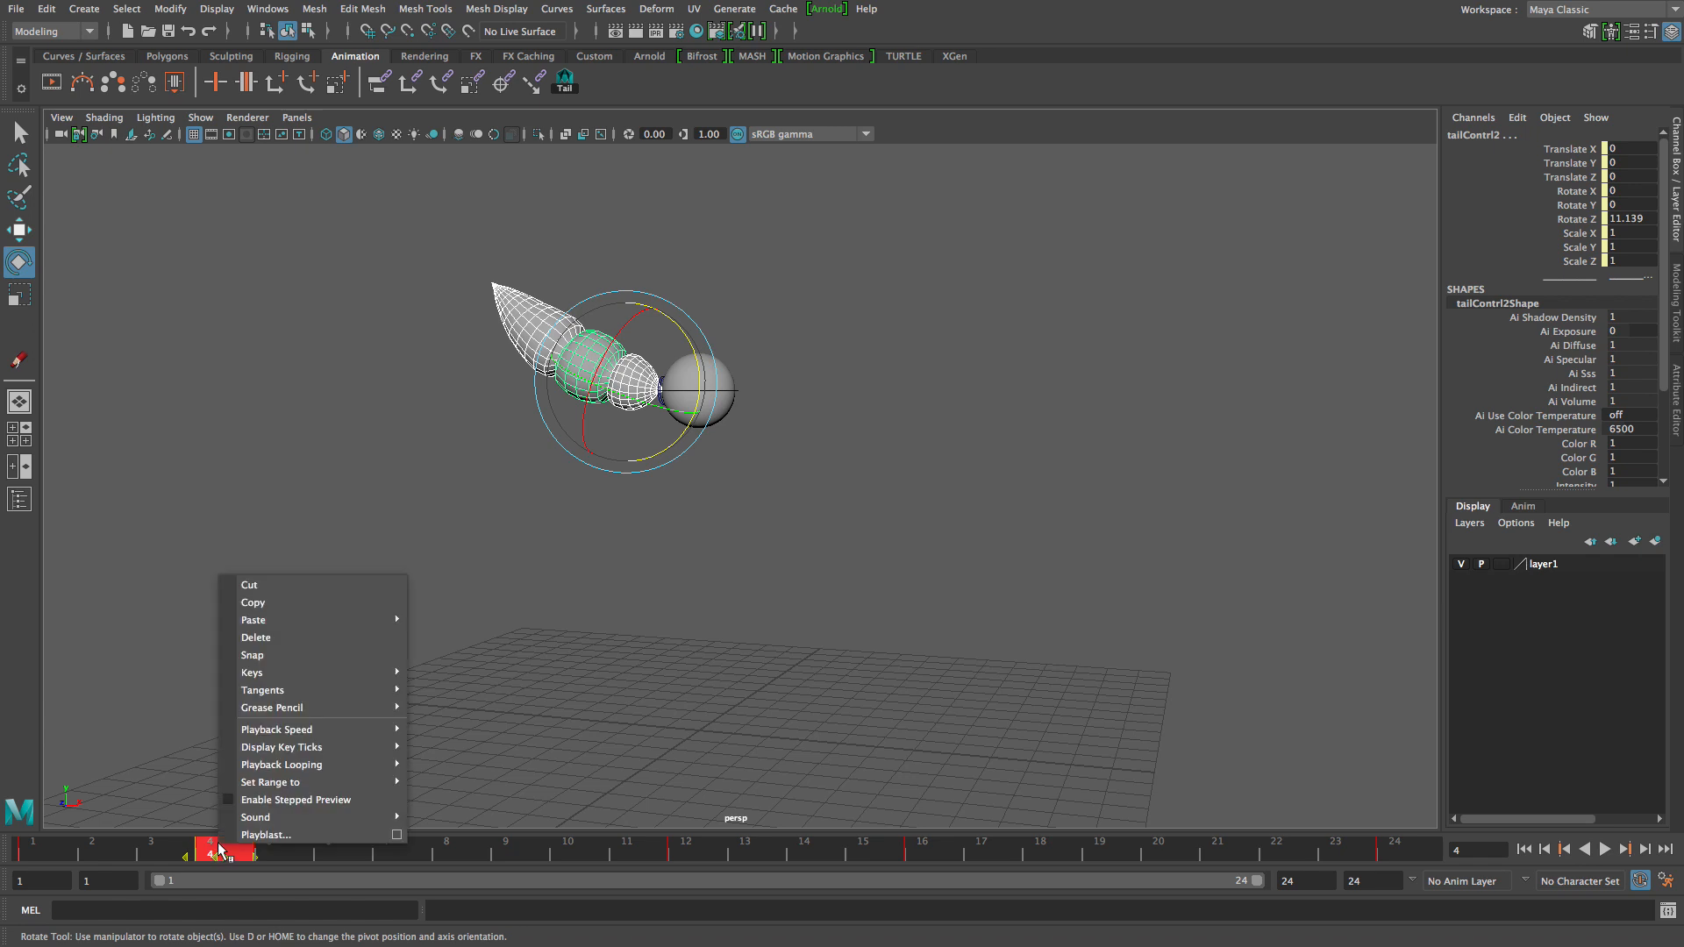
pyautogui.click(297, 638)
pyautogui.click(921, 853)
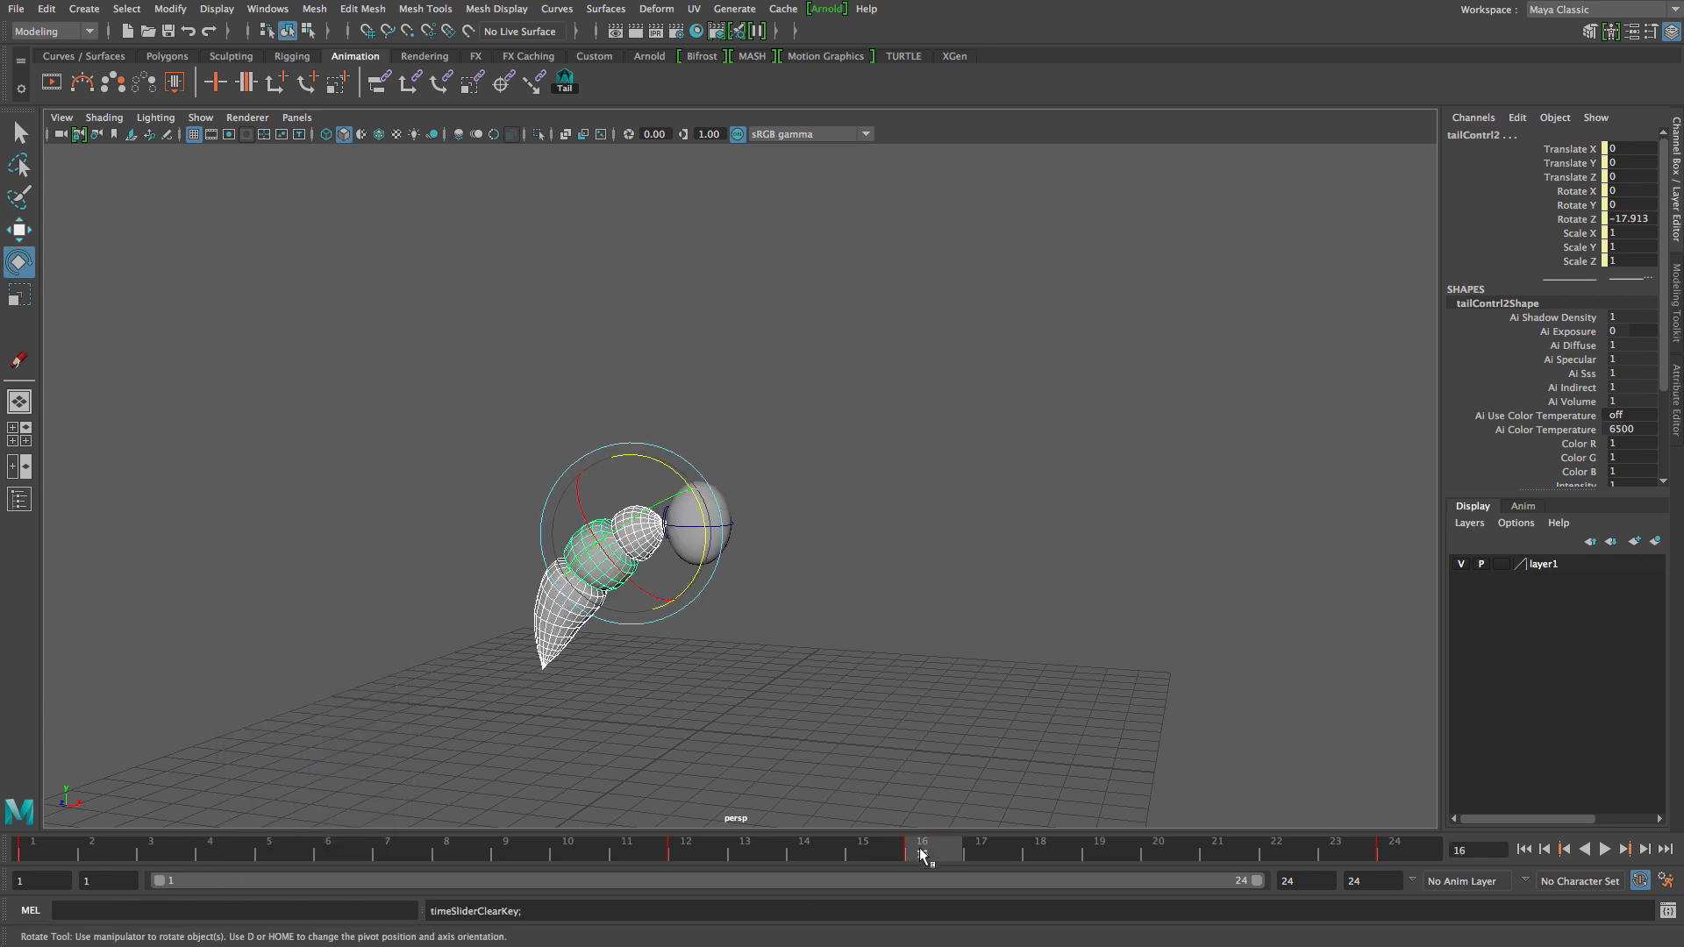
pyautogui.rightClick(921, 852)
pyautogui.click(1000, 634)
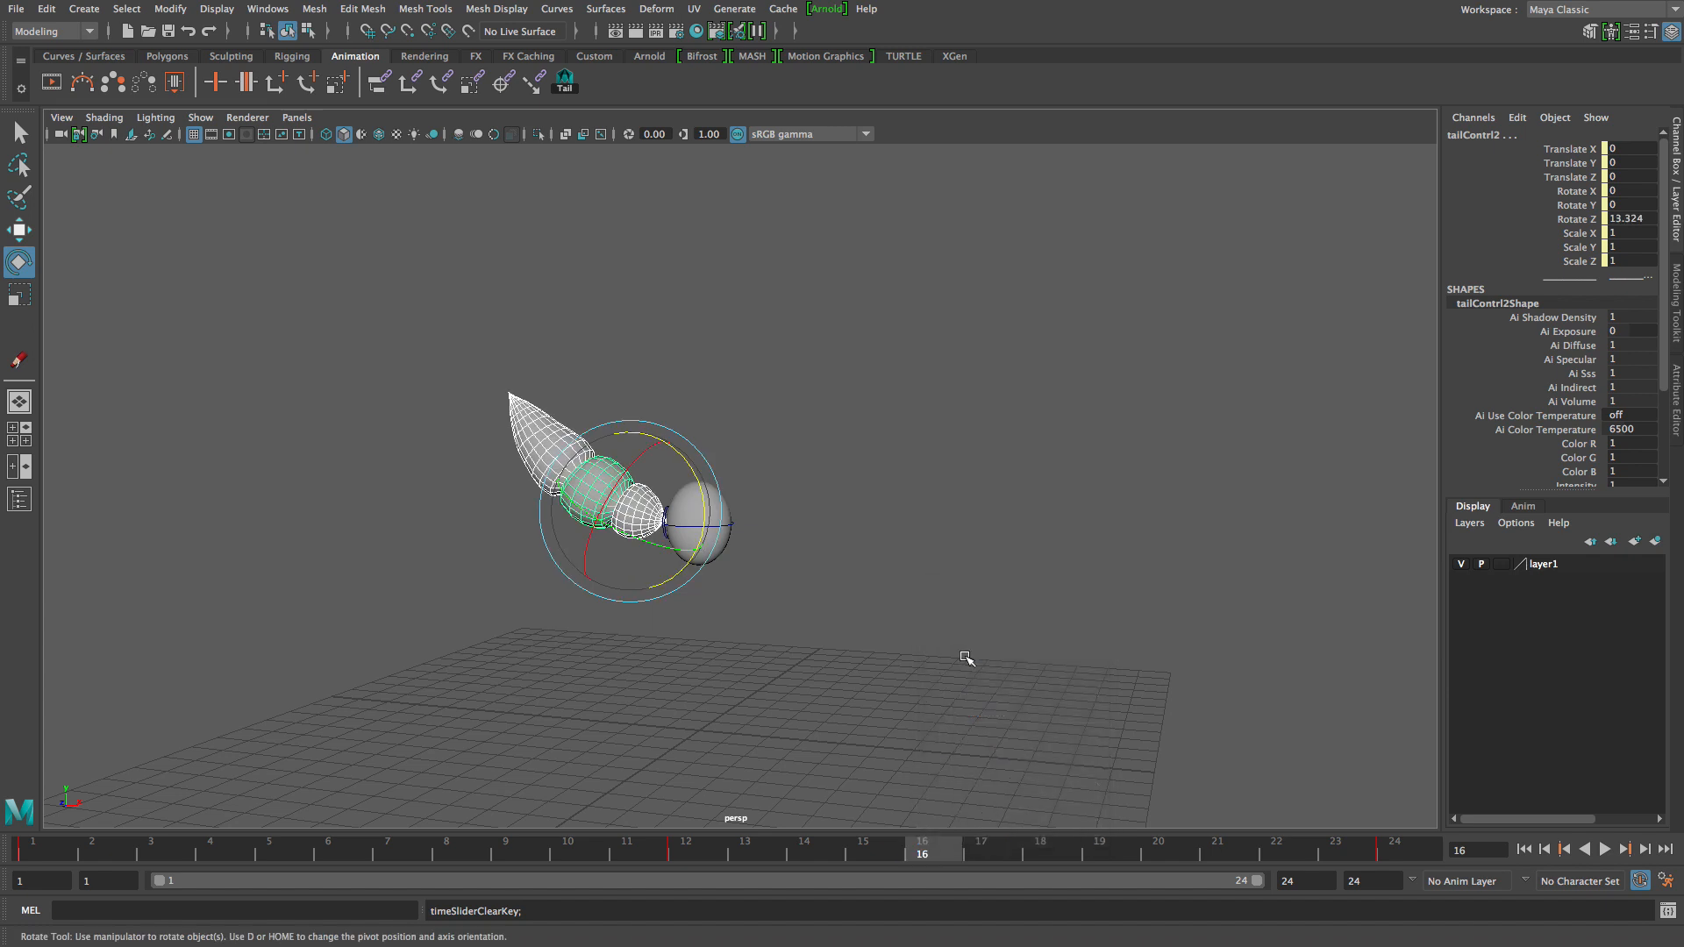
pyautogui.click(1607, 848)
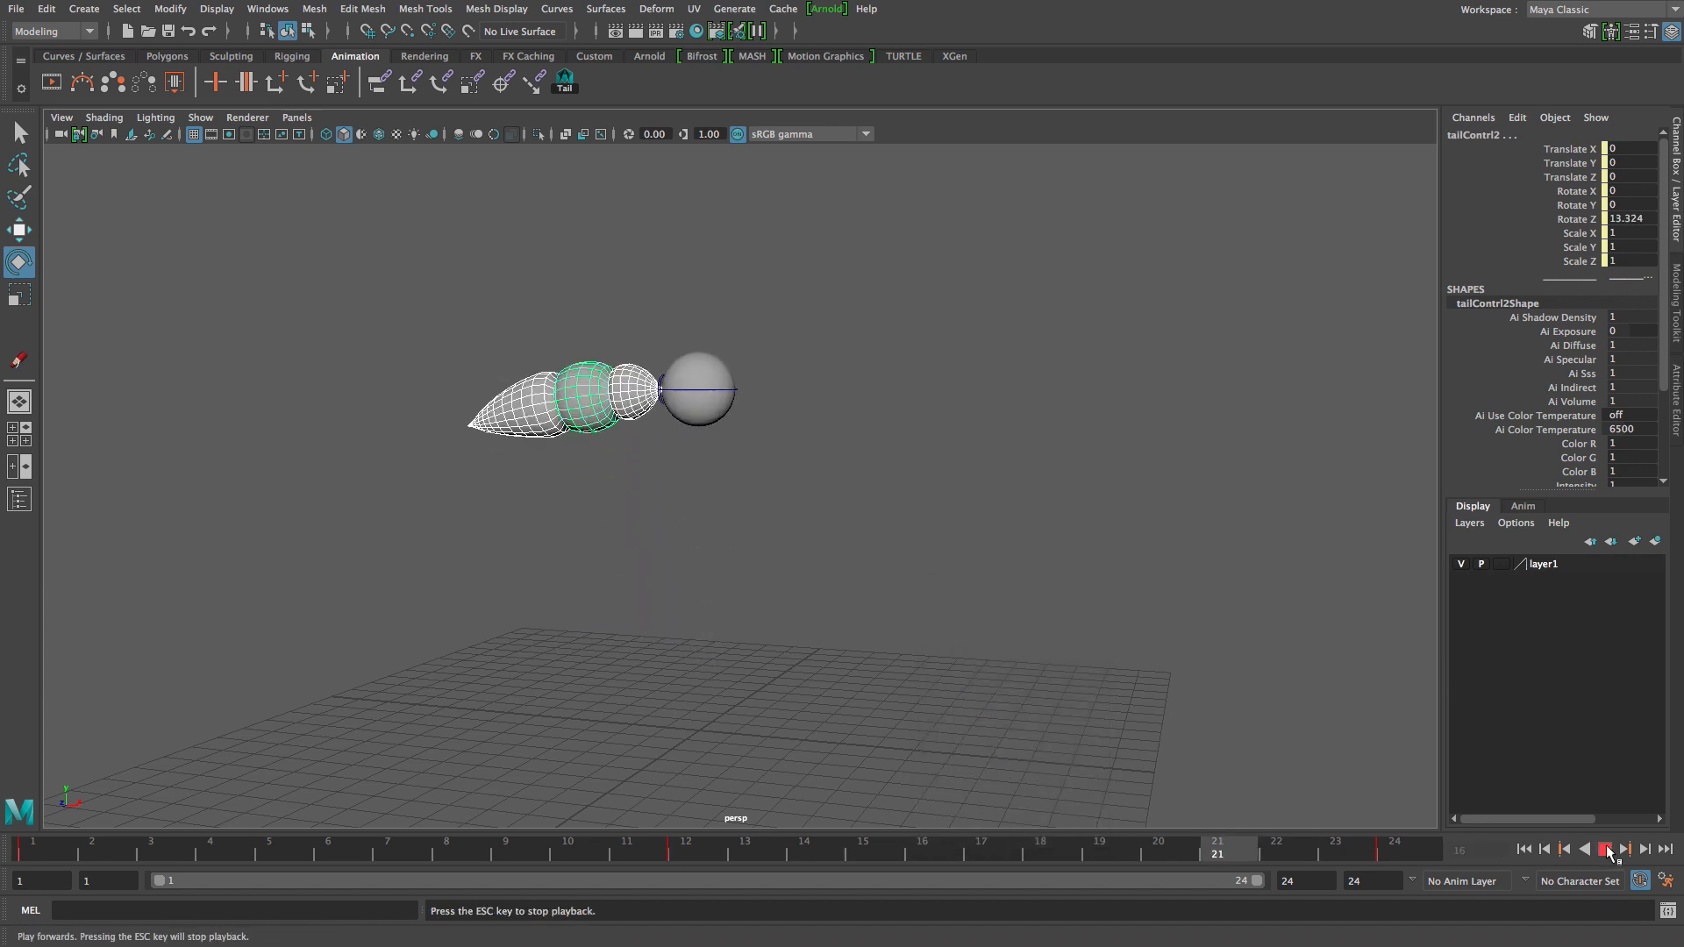
pyautogui.click(1607, 849)
# Undo the deletion of the tail keys on frames 4 and 16 and briefly play the bounce.
pyautogui.hotkey('ctrl', 'z')
pyautogui.hotkey('alt', 'v')
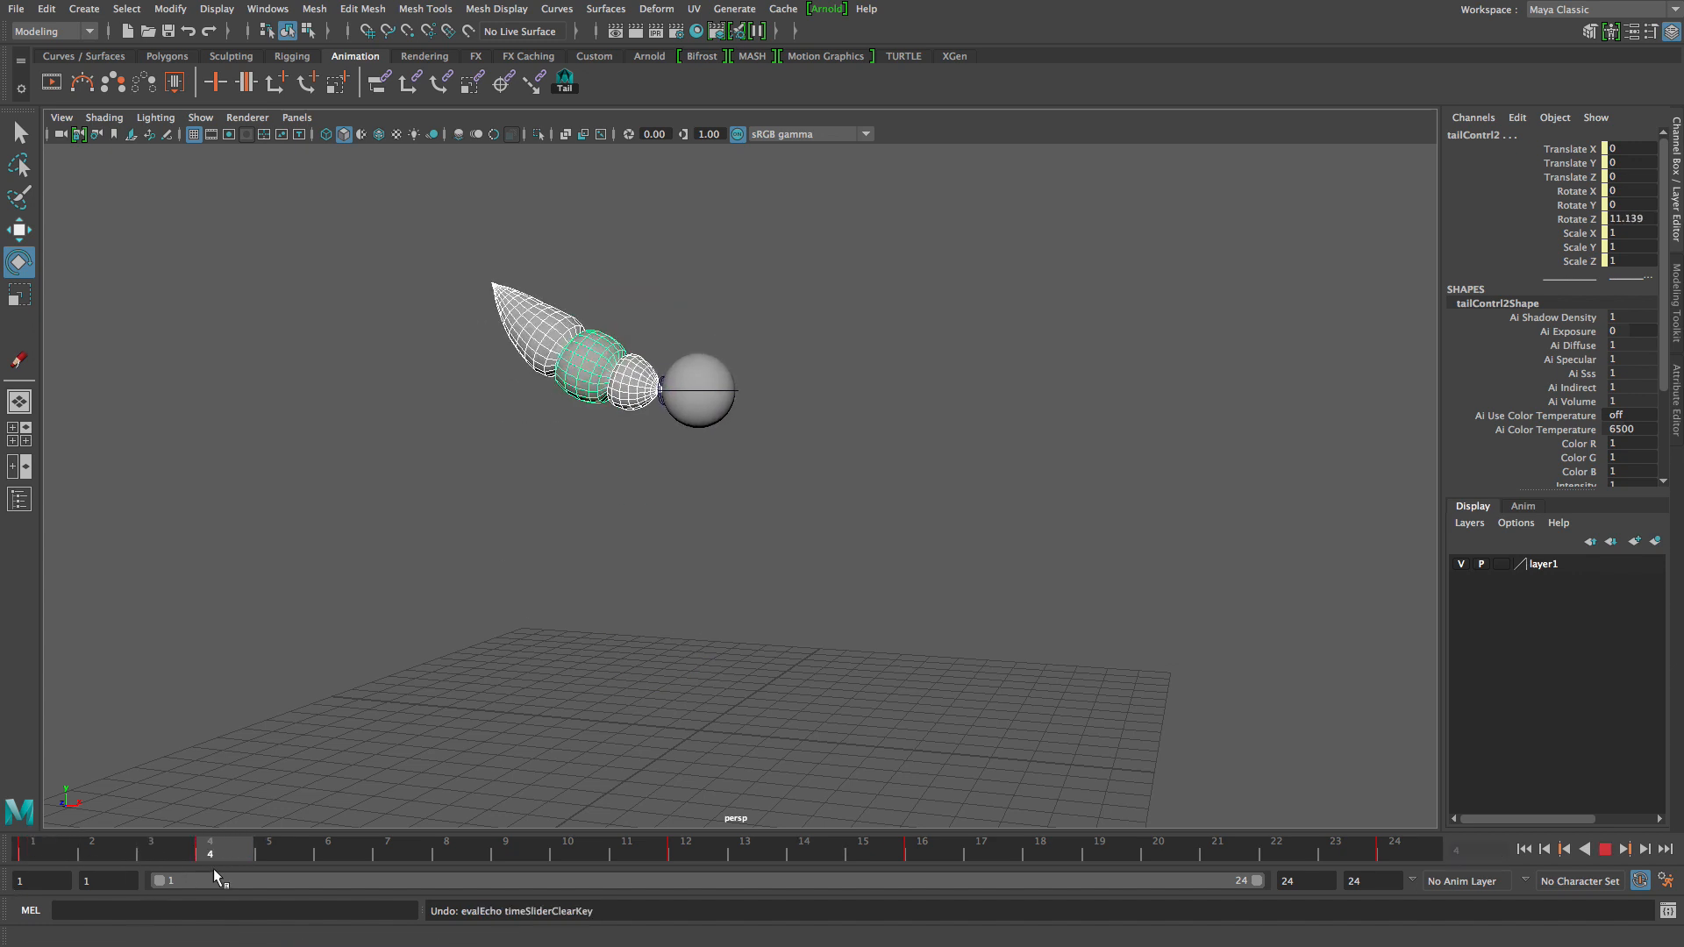
pyautogui.hotkey('alt', 'v')
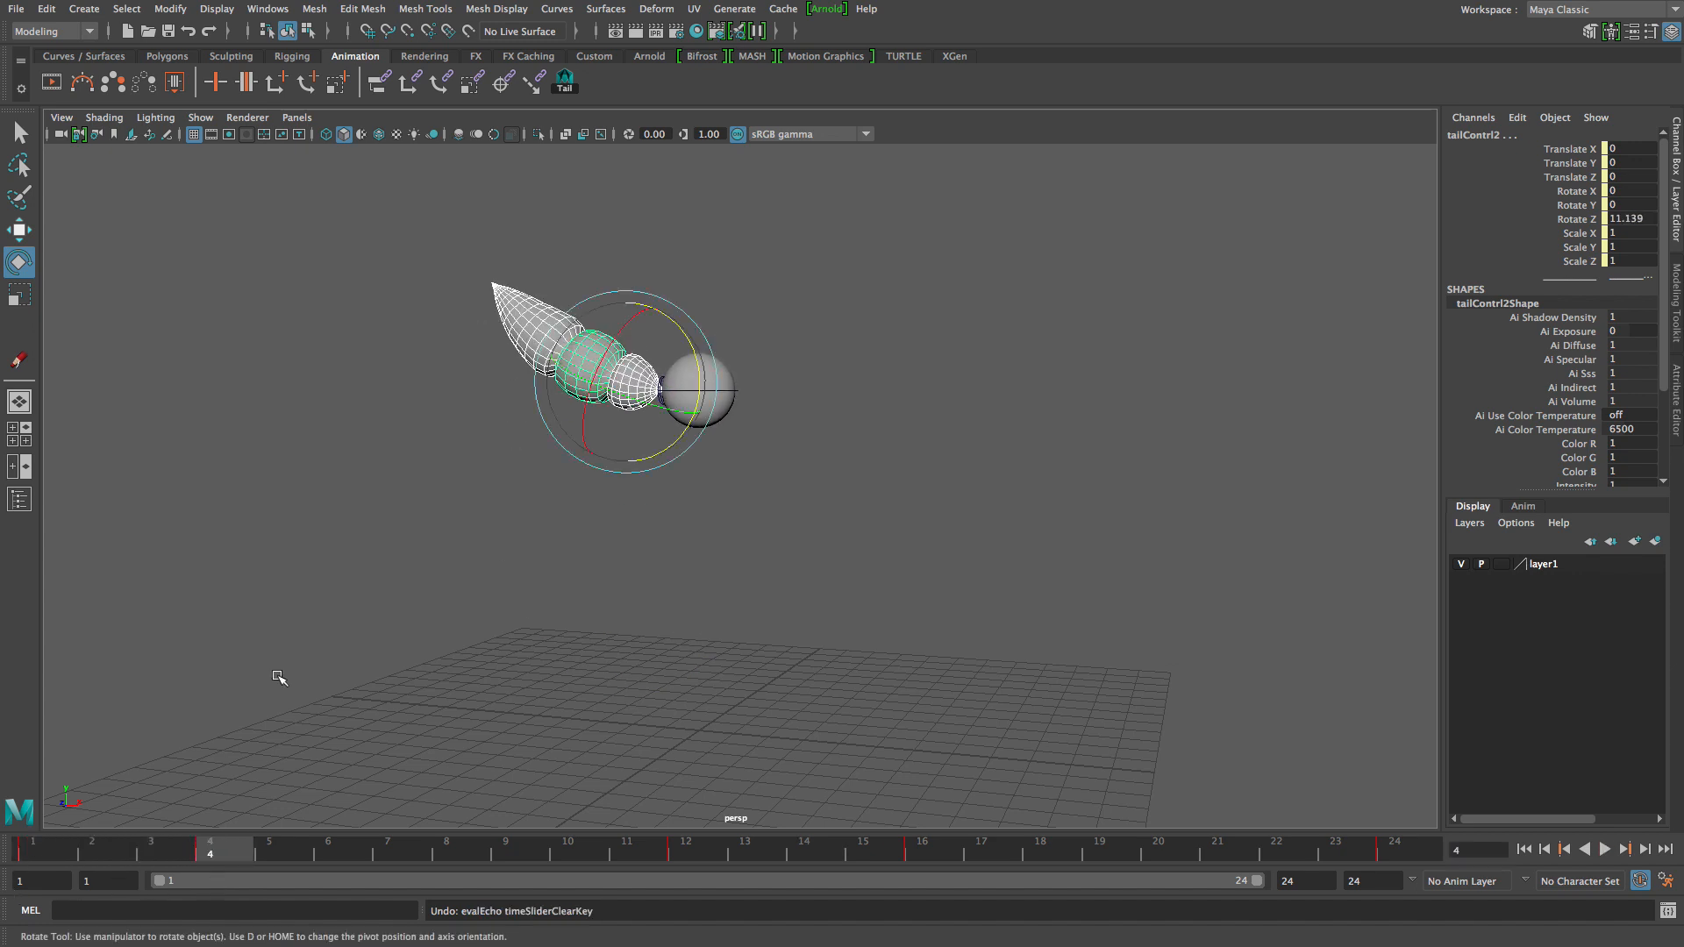
# Play the bounce from several viewpoints, stop it and deselect the tail controls.
pyautogui.keyDown('alt'); pyautogui.moveTo(1169, 793); pyautogui.dragTo(1000, 588); pyautogui.keyUp('alt')
pyautogui.click(1606, 850)
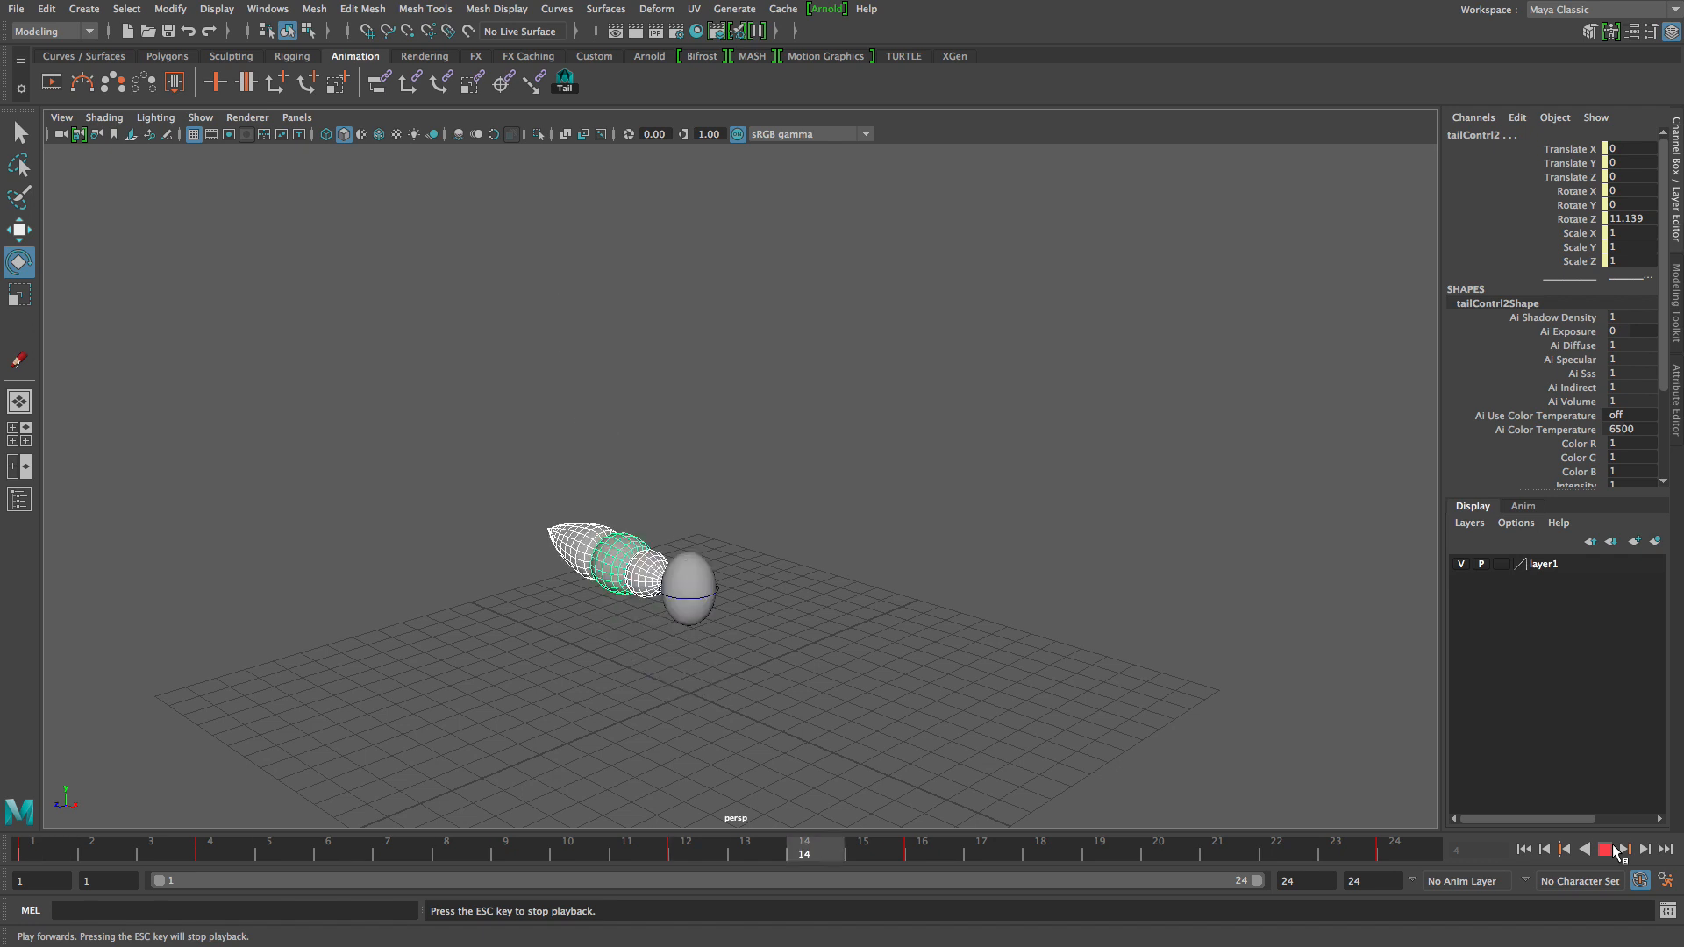
pyautogui.keyDown('alt'); pyautogui.moveTo(1308, 734); pyautogui.dragTo(1195, 632); pyautogui.keyUp('alt')
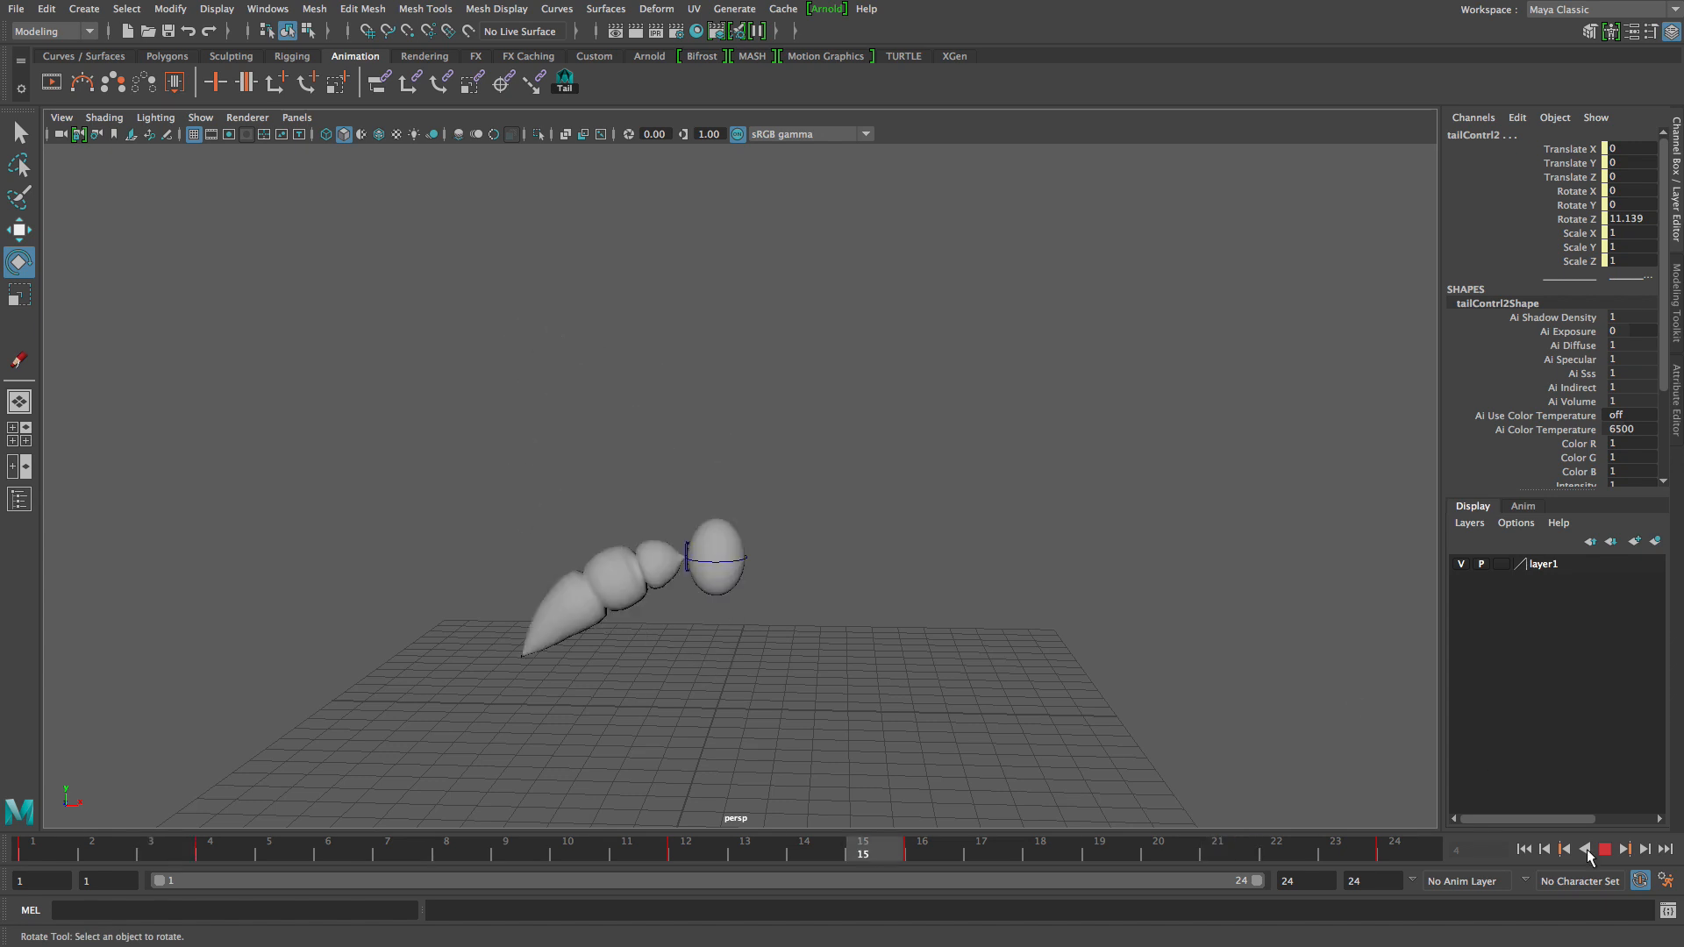
pyautogui.keyDown('alt'); pyautogui.moveTo(1233, 686); pyautogui.dragTo(987, 702); pyautogui.keyUp('alt')
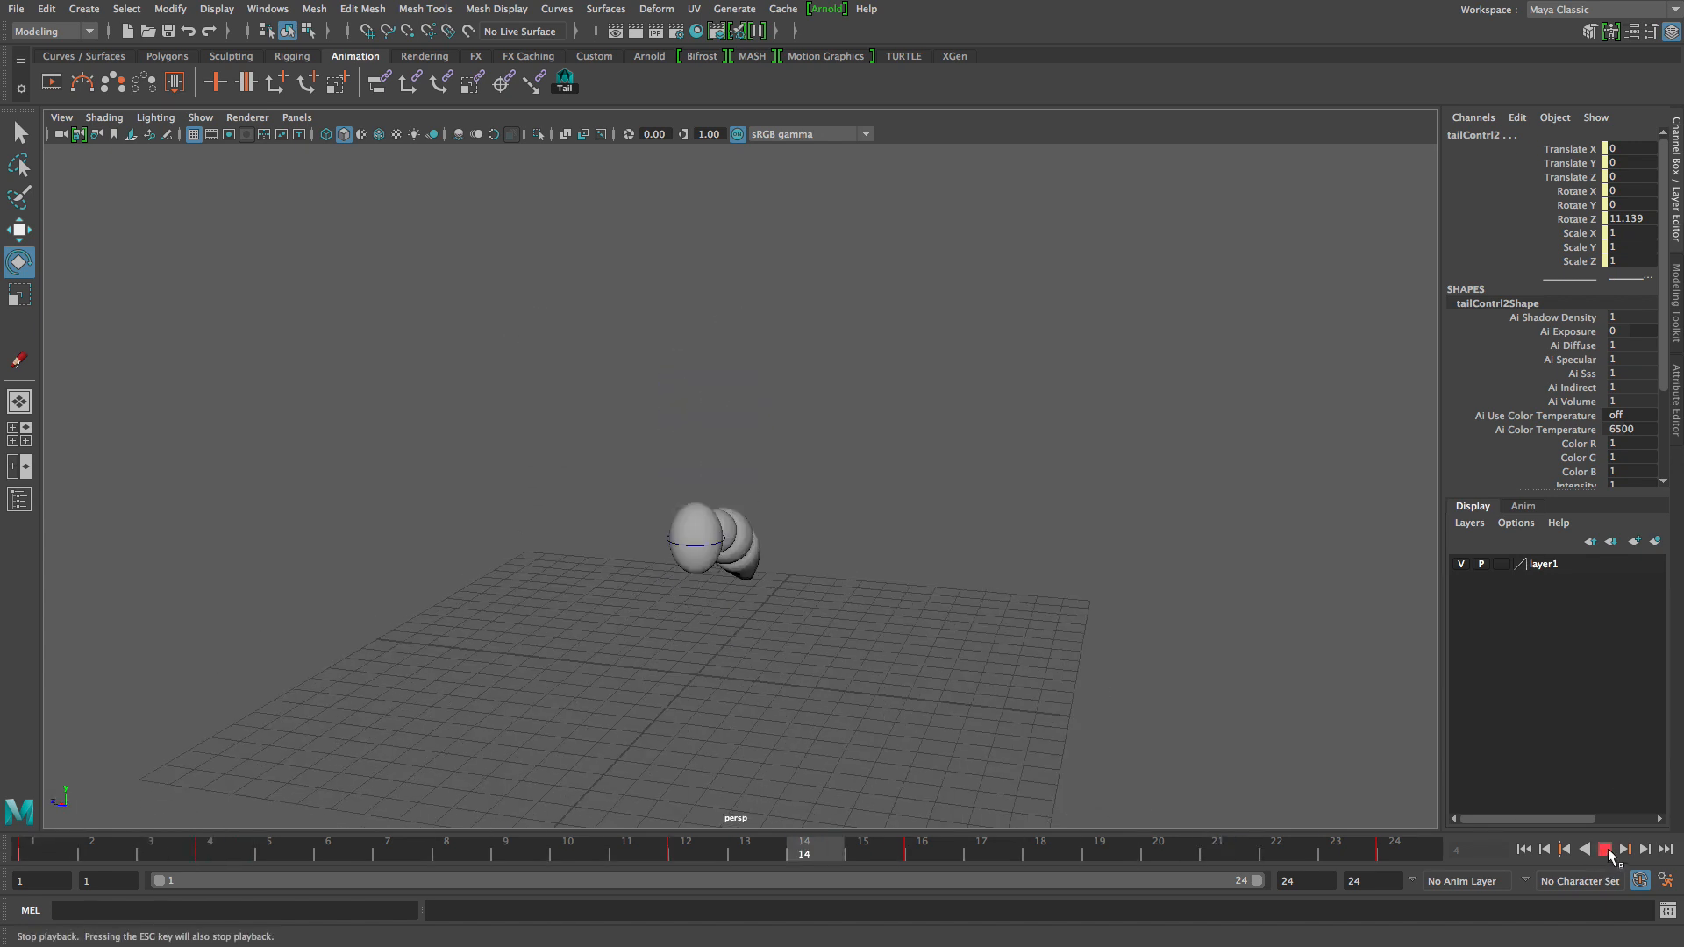
pyautogui.press('Escape')
pyautogui.click(817, 666)
pyautogui.keyDown('alt'); pyautogui.moveTo(817, 666); pyautogui.dragTo(747, 406); pyautogui.keyUp('alt')
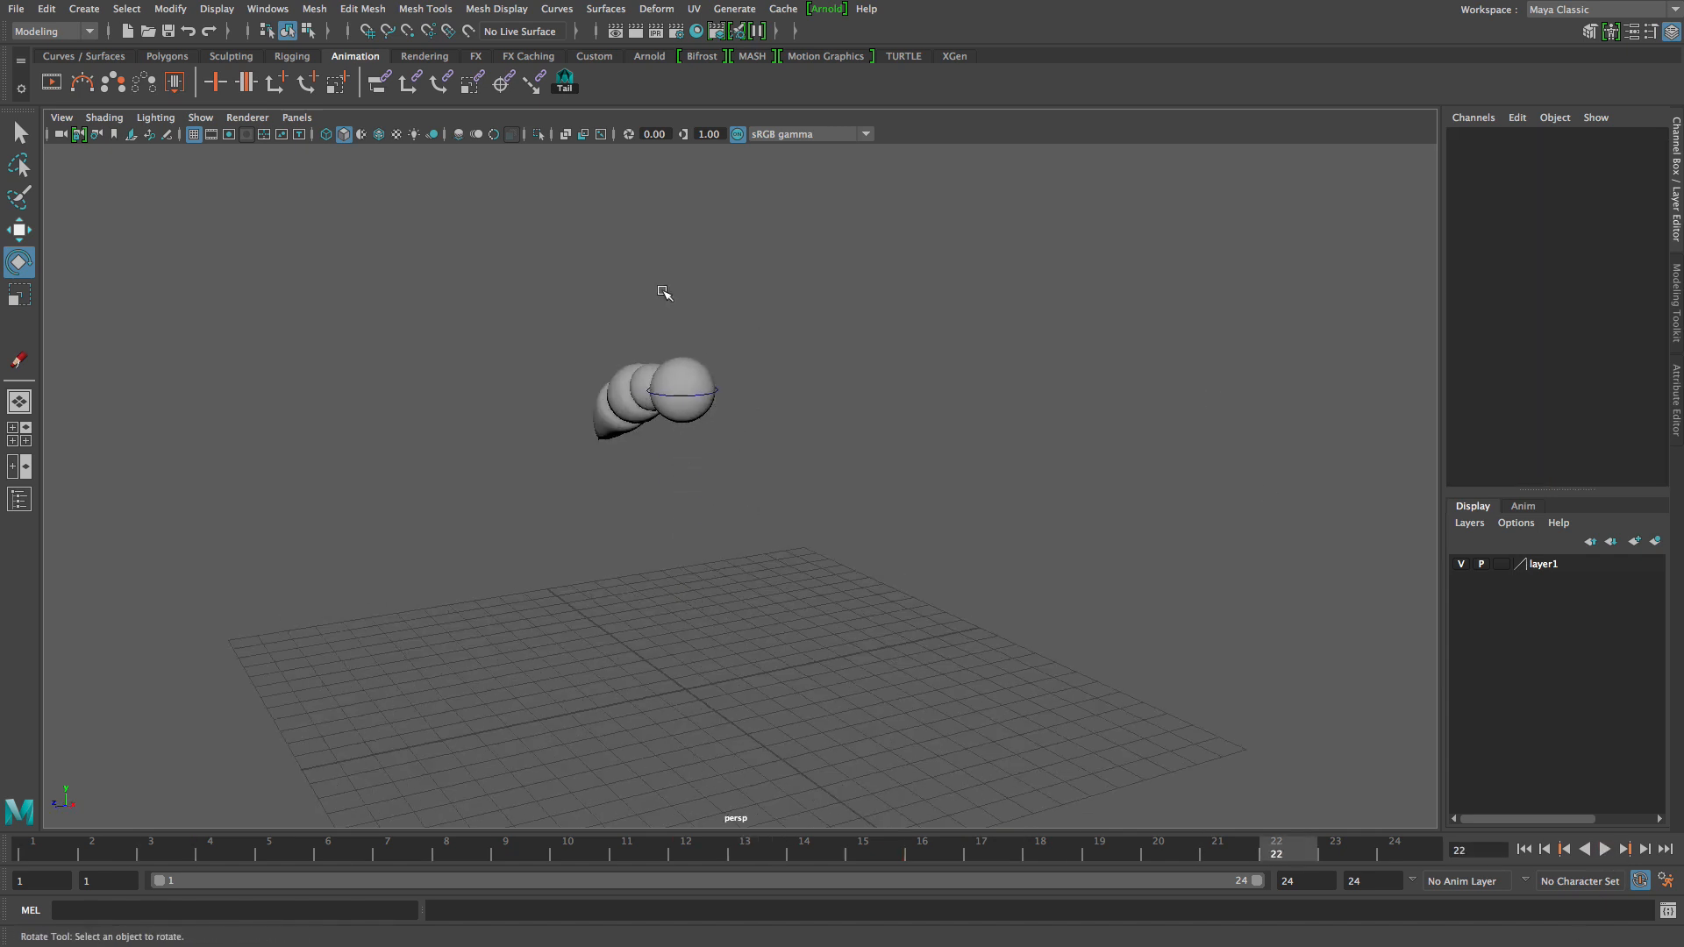
# Set the main control's Ears attribute to show and deselect the ball.
pyautogui.click(680, 373)
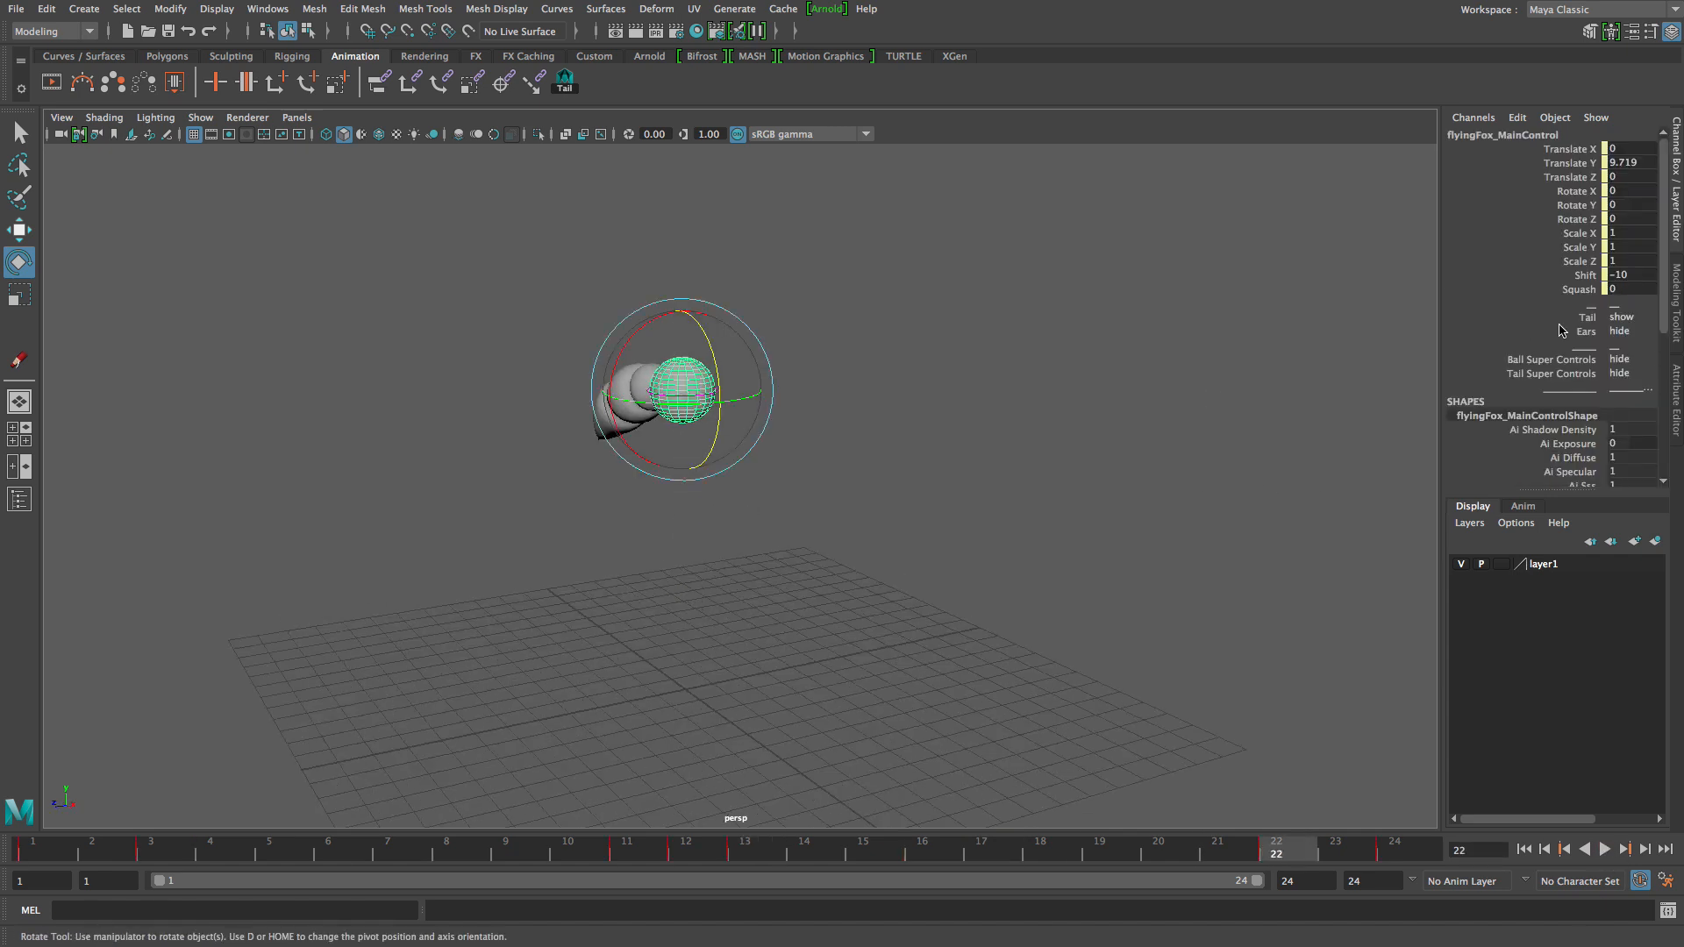
pyautogui.click(1613, 331)
pyautogui.click(1621, 321)
pyautogui.click(907, 459)
pyautogui.keyDown('alt'); pyautogui.moveTo(906, 458); pyautogui.dragTo(864, 540, button='right'); pyautogui.keyUp('alt')
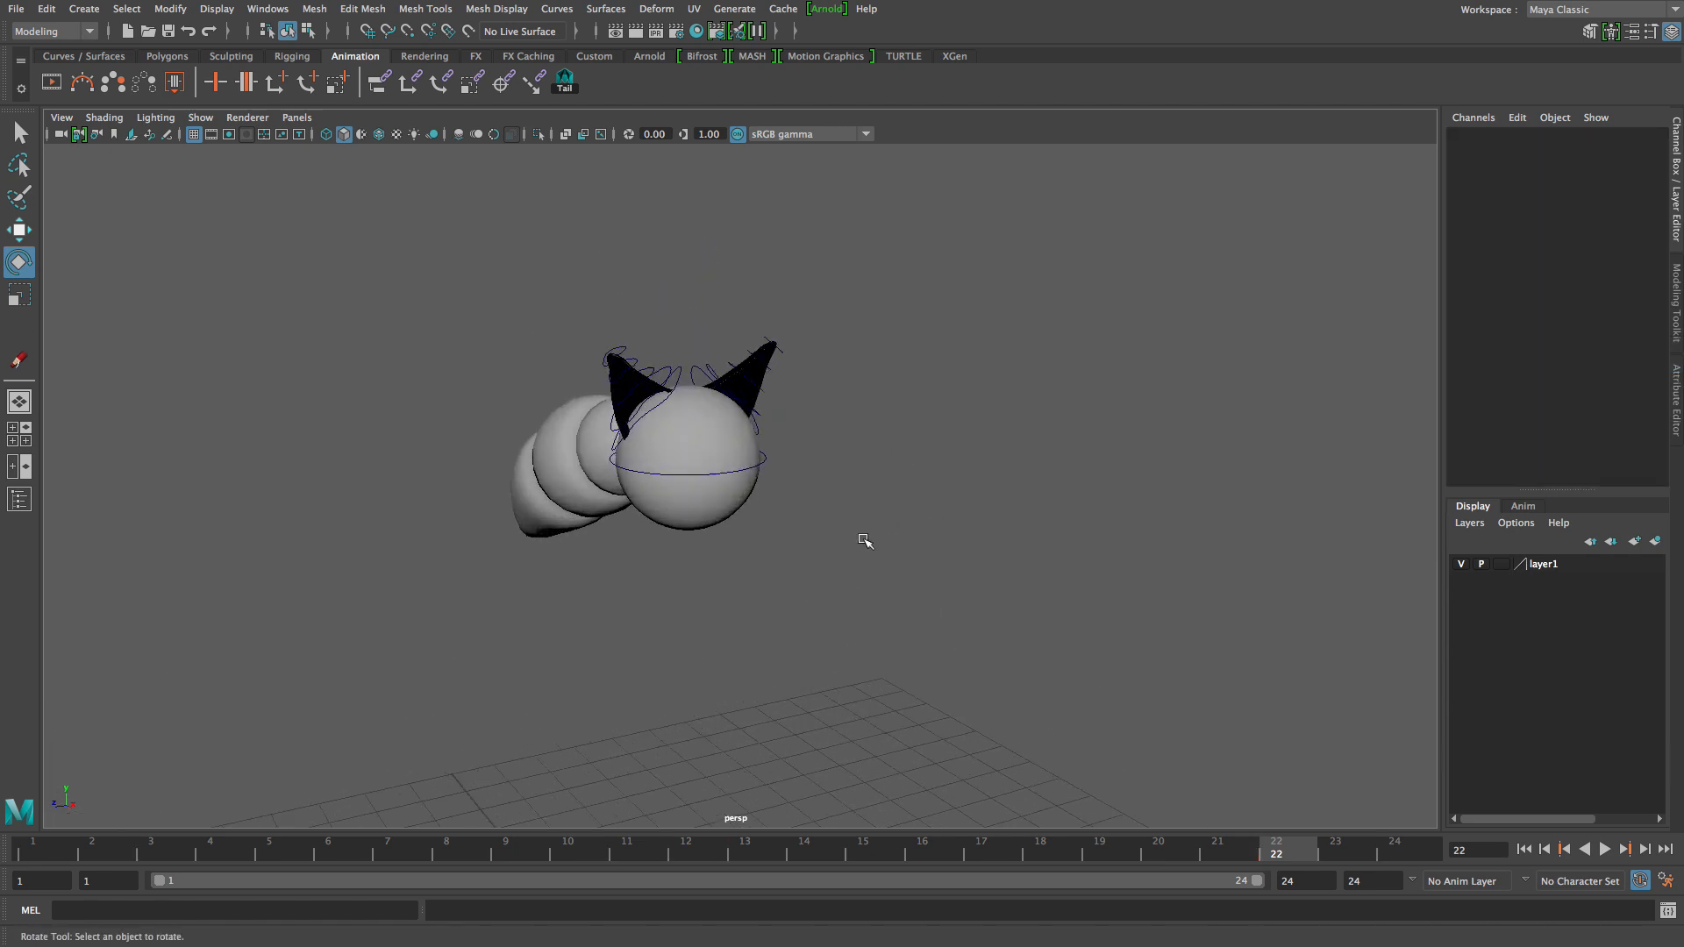
# Go to frame 1 and examine the right ear's tip, second and base controls by selecting them in turn.
pyautogui.click(4, 849)
pyautogui.keyDown('alt'); pyautogui.moveTo(678, 350); pyautogui.dragTo(983, 628, button='right'); pyautogui.keyUp('alt')
pyautogui.keyDown('alt'); pyautogui.moveTo(896, 566); pyautogui.dragTo(921, 786, button='middle'); pyautogui.keyUp('alt')
pyautogui.keyDown('alt'); pyautogui.moveTo(921, 786); pyautogui.dragTo(833, 768); pyautogui.keyUp('alt')
pyautogui.click(436, 362)
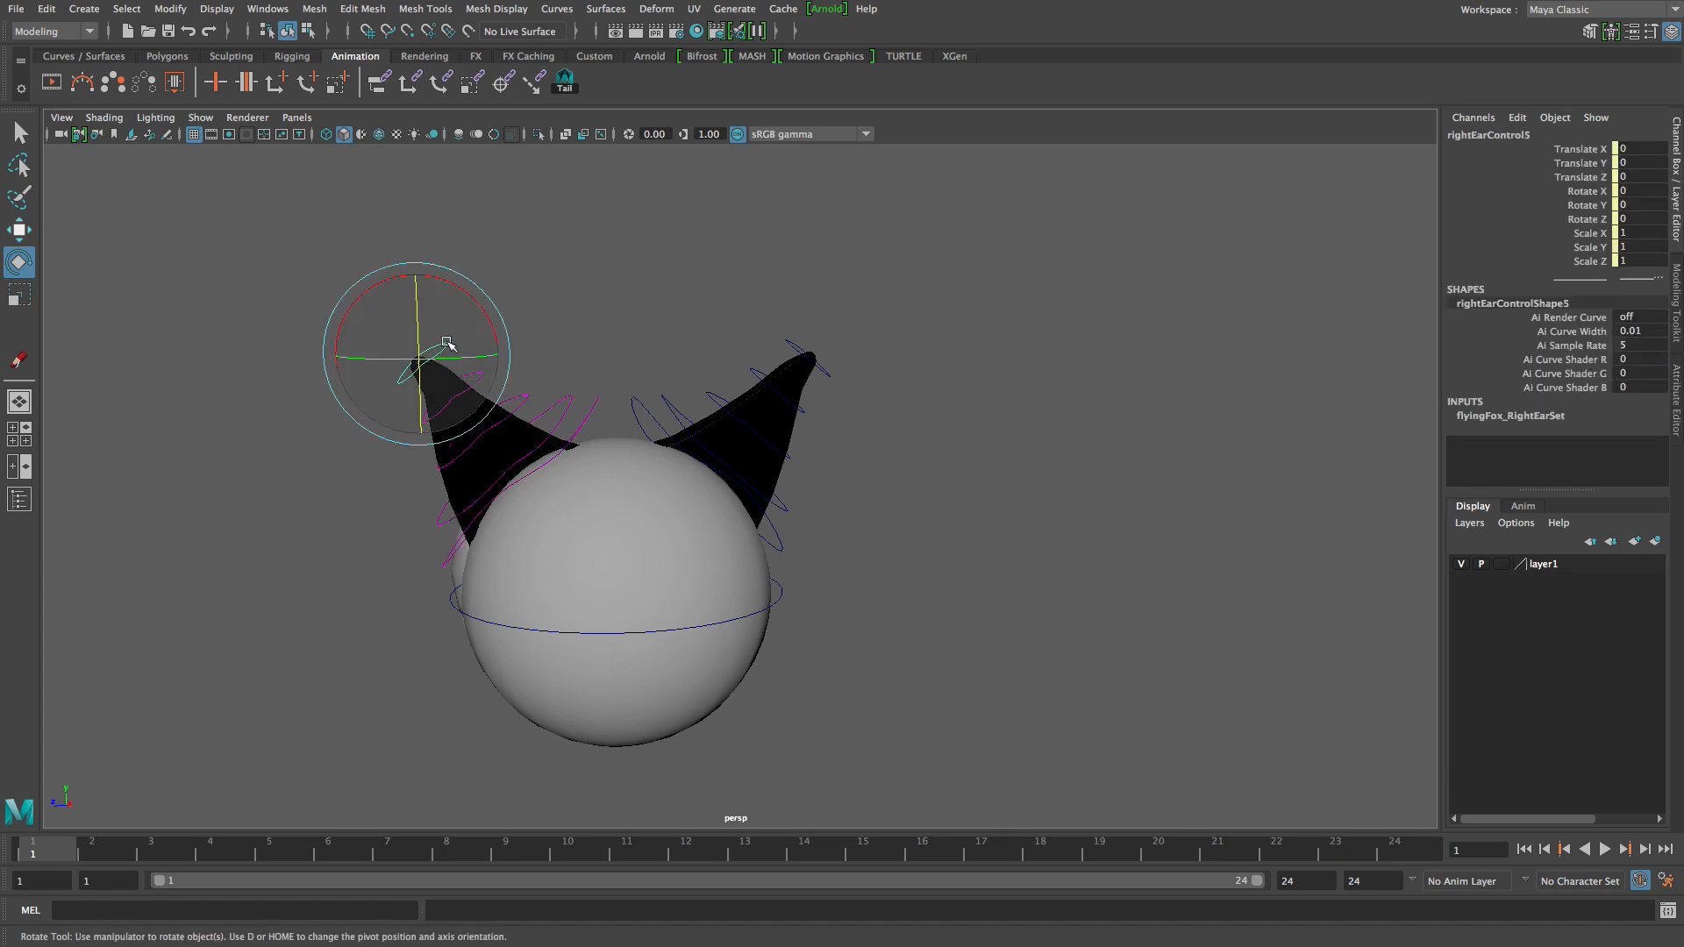
pyautogui.click(621, 289)
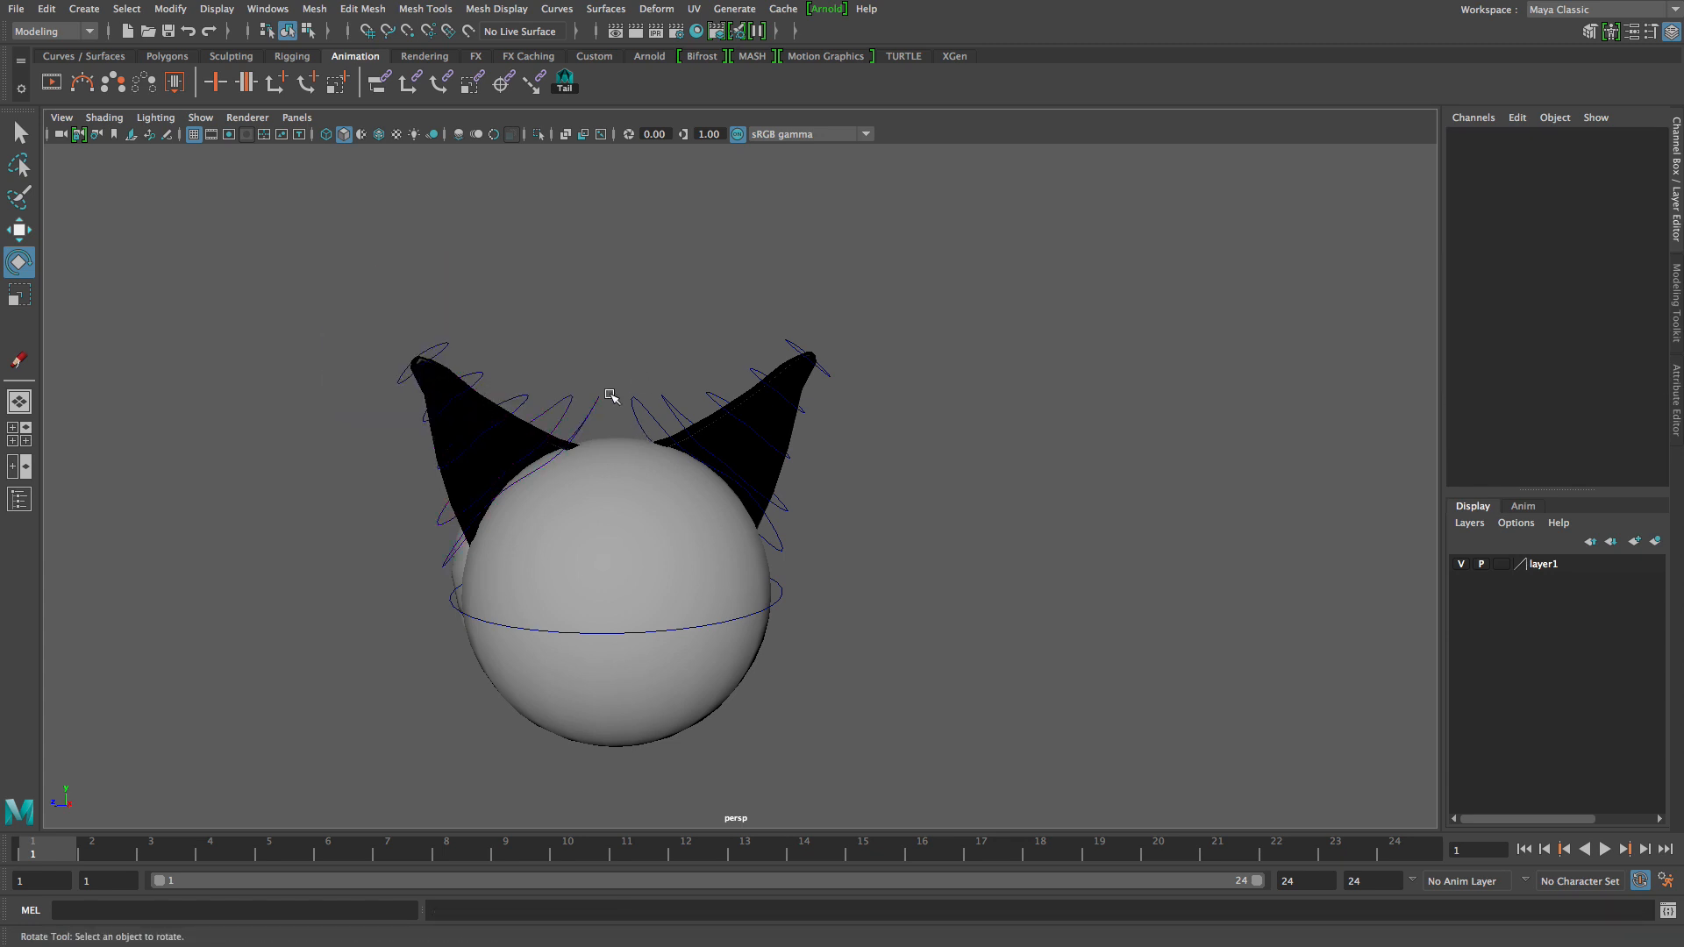
pyautogui.click(568, 405)
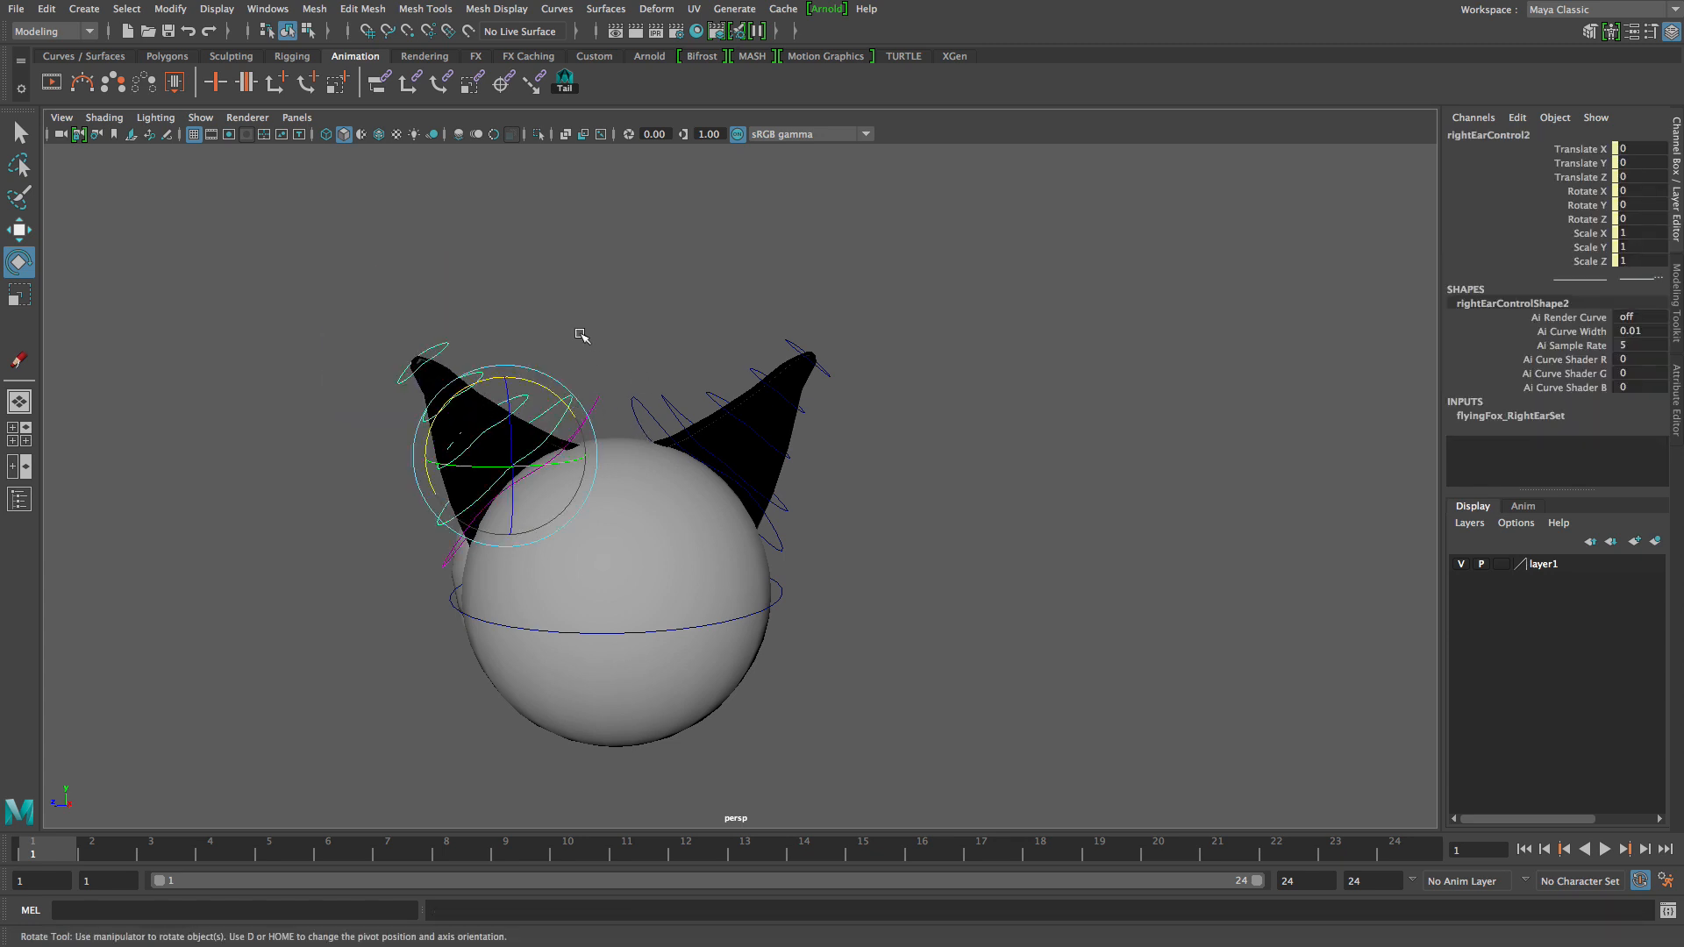
pyautogui.keyDown('alt'); pyautogui.moveTo(588, 340); pyautogui.dragTo(829, 406, button='right'); pyautogui.keyUp('alt')
pyautogui.click(582, 375)
pyautogui.click(568, 383)
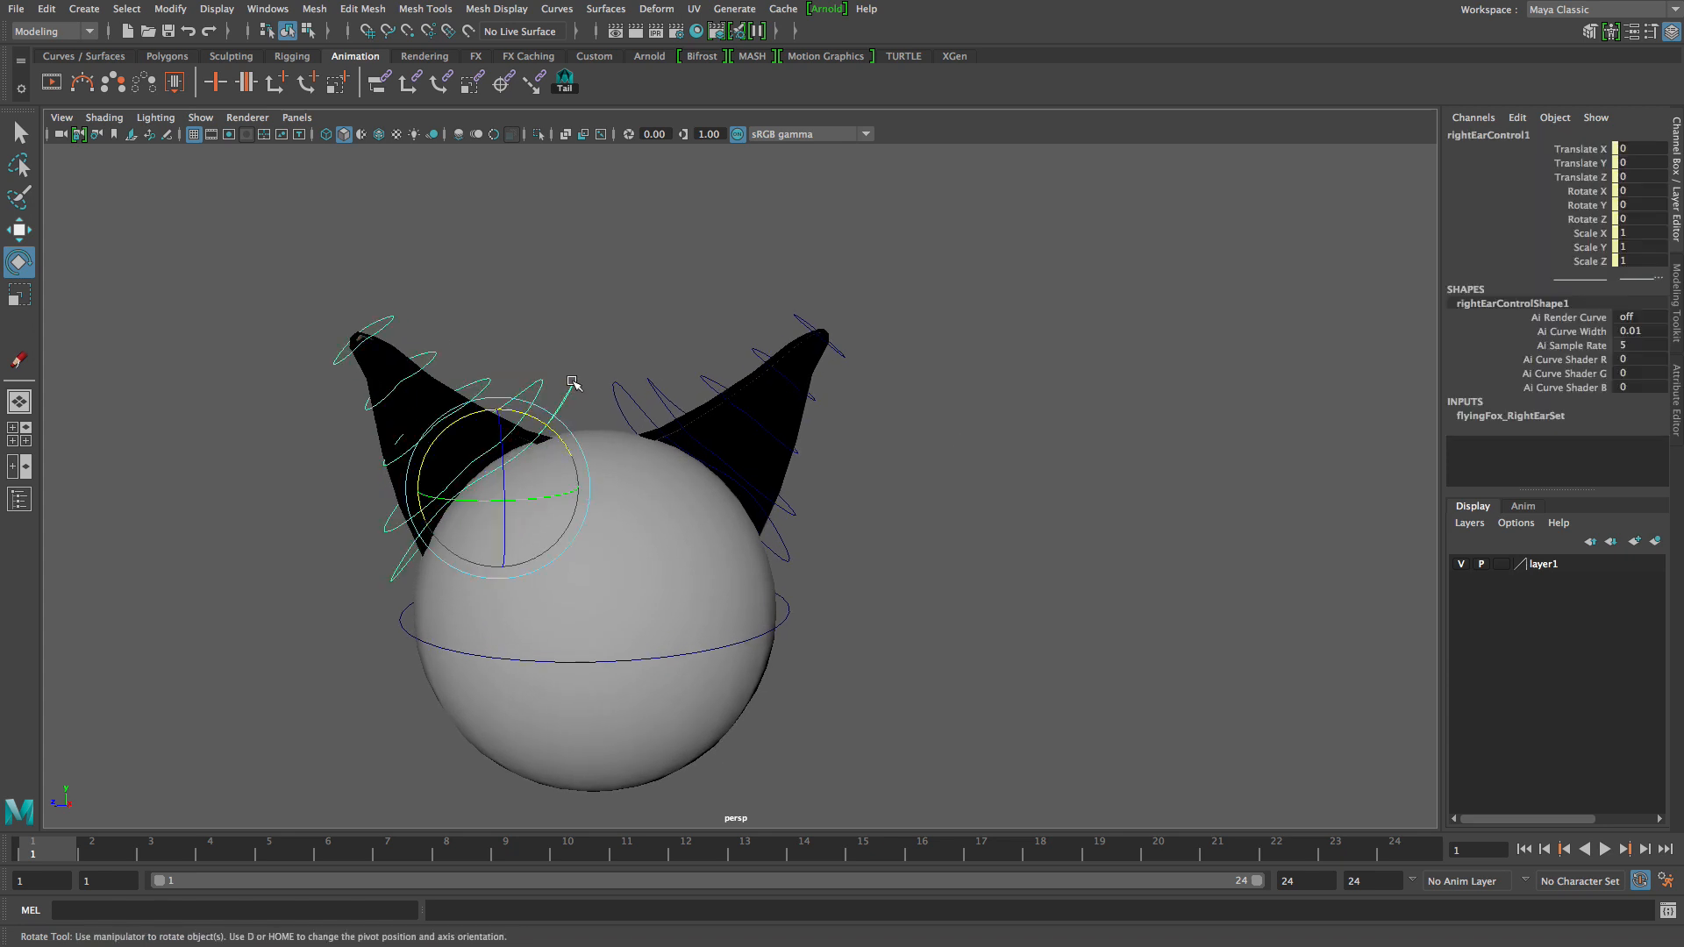
# Try rotating the right ear's base control to about -70.7 degrees in X on frame 1 and undo the test.
pyautogui.moveTo(547, 423); pyautogui.dragTo(470, 436)
pyautogui.hotkey('ctrl', 'z')
pyautogui.hotkey('ctrl', 'z')
pyautogui.hotkey('ctrl', 'z')
pyautogui.hotkey('ctrl', 'z')
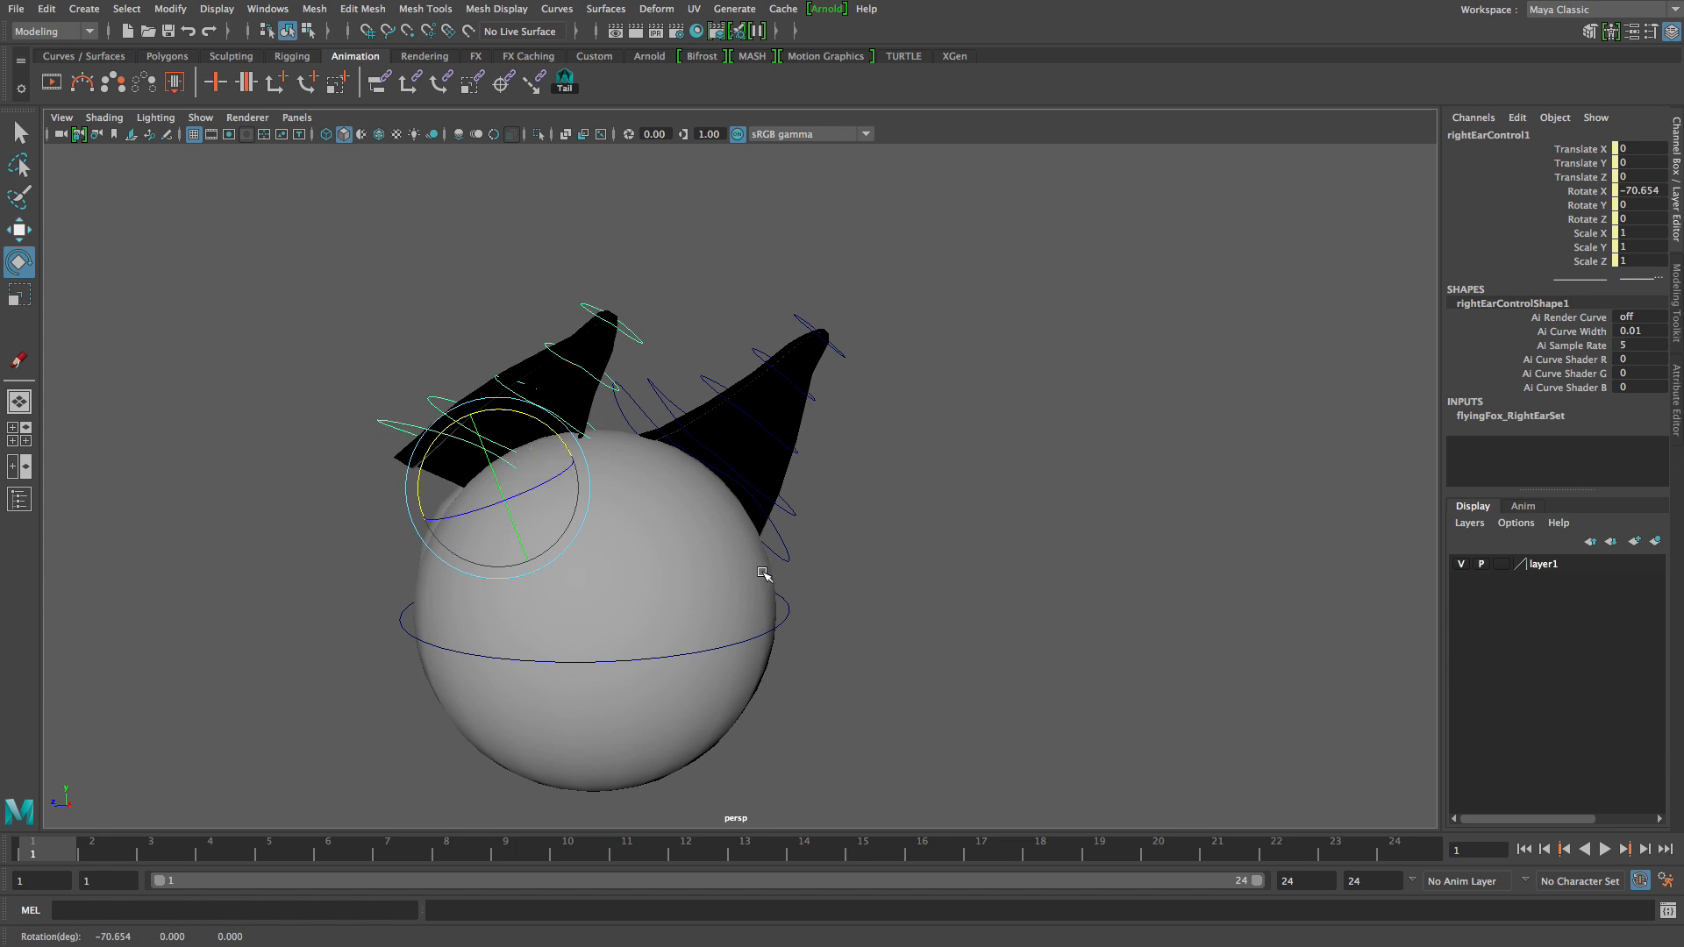
# Try out further test rotations of the ear controls from different viewpoints and undo them.
pyautogui.click(618, 342)
pyautogui.keyDown('alt'); pyautogui.moveTo(654, 299); pyautogui.dragTo(476, 429); pyautogui.keyUp('alt')
pyautogui.click(569, 436)
pyautogui.press('z')
pyautogui.keyDown('alt'); pyautogui.moveTo(376, 395); pyautogui.dragTo(664, 360); pyautogui.keyUp('alt')
pyautogui.moveTo(930, 450); pyautogui.dragTo(1035, 499)
pyautogui.press('z')
pyautogui.keyDown('alt'); pyautogui.moveTo(1124, 386); pyautogui.dragTo(994, 359); pyautogui.keyUp('alt')
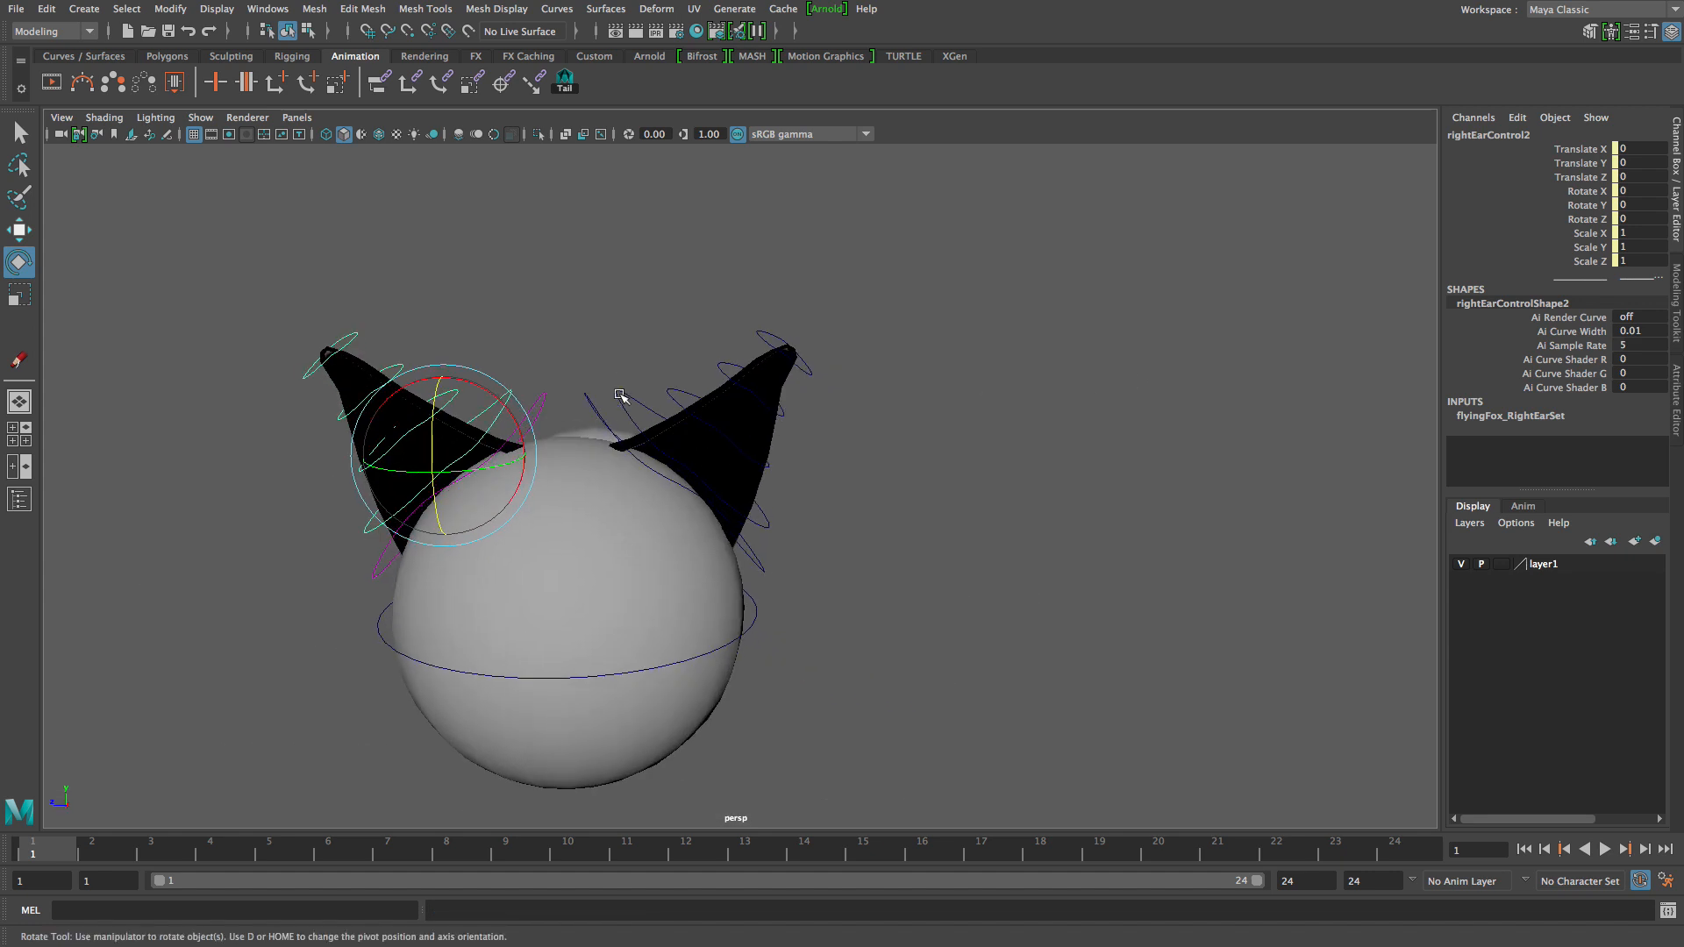
# Select the second control of both ears and key them on frame 1.
pyautogui.click(650, 395)
pyautogui.click(524, 348)
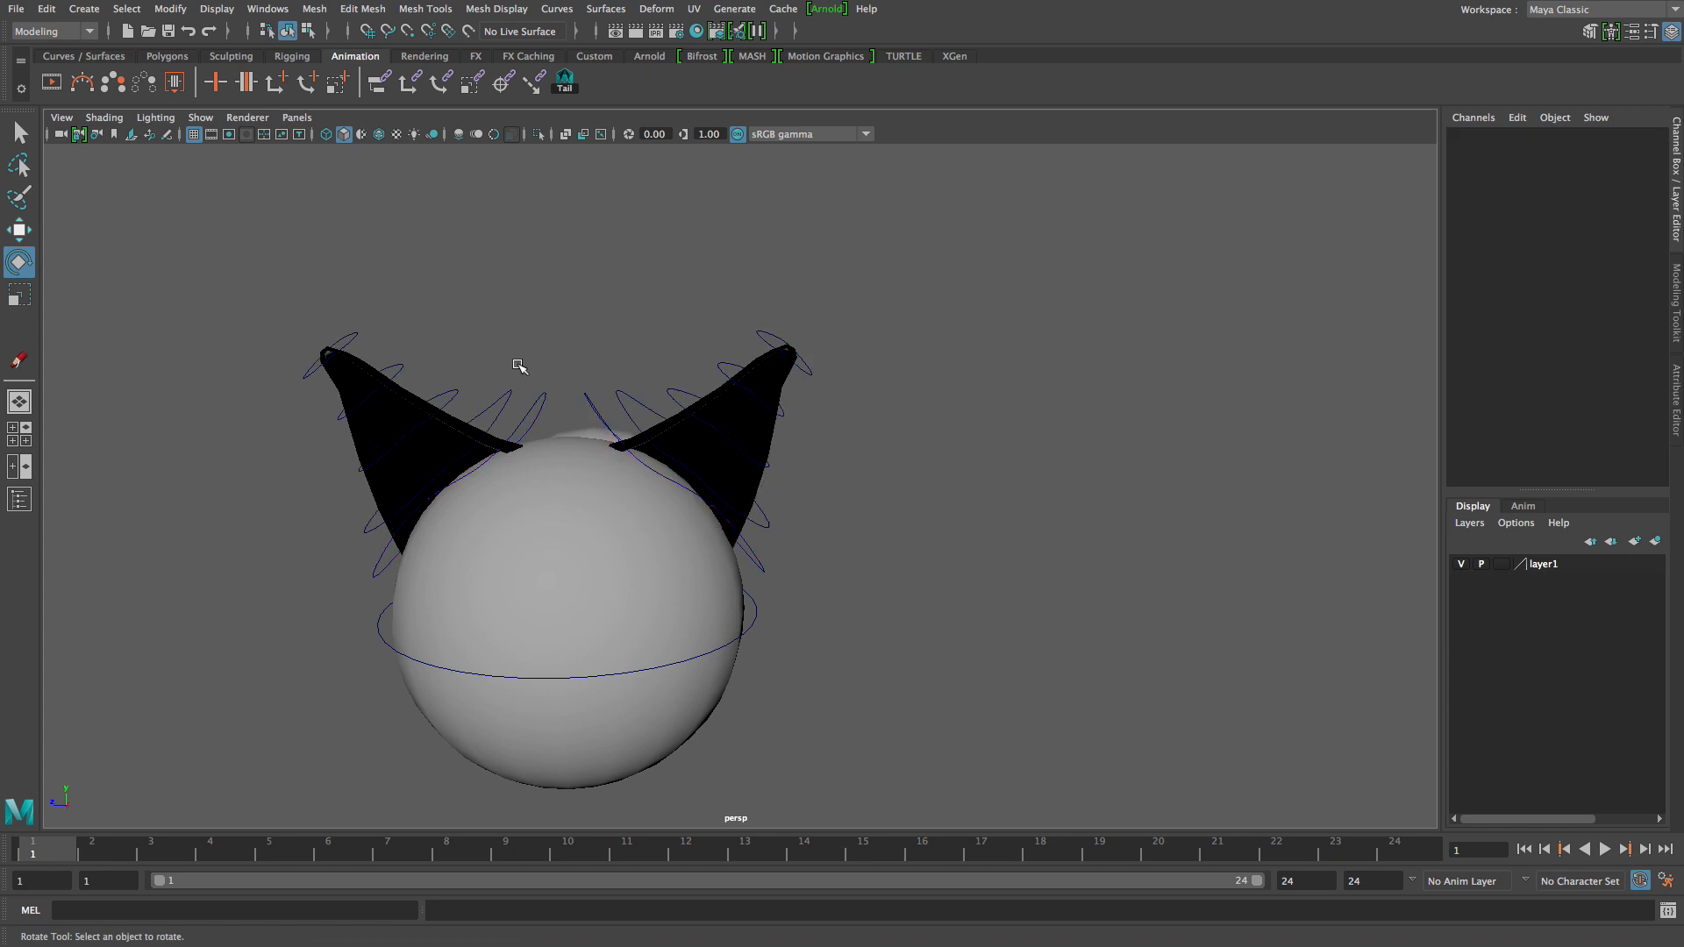
pyautogui.click(509, 397)
pyautogui.click(623, 398)
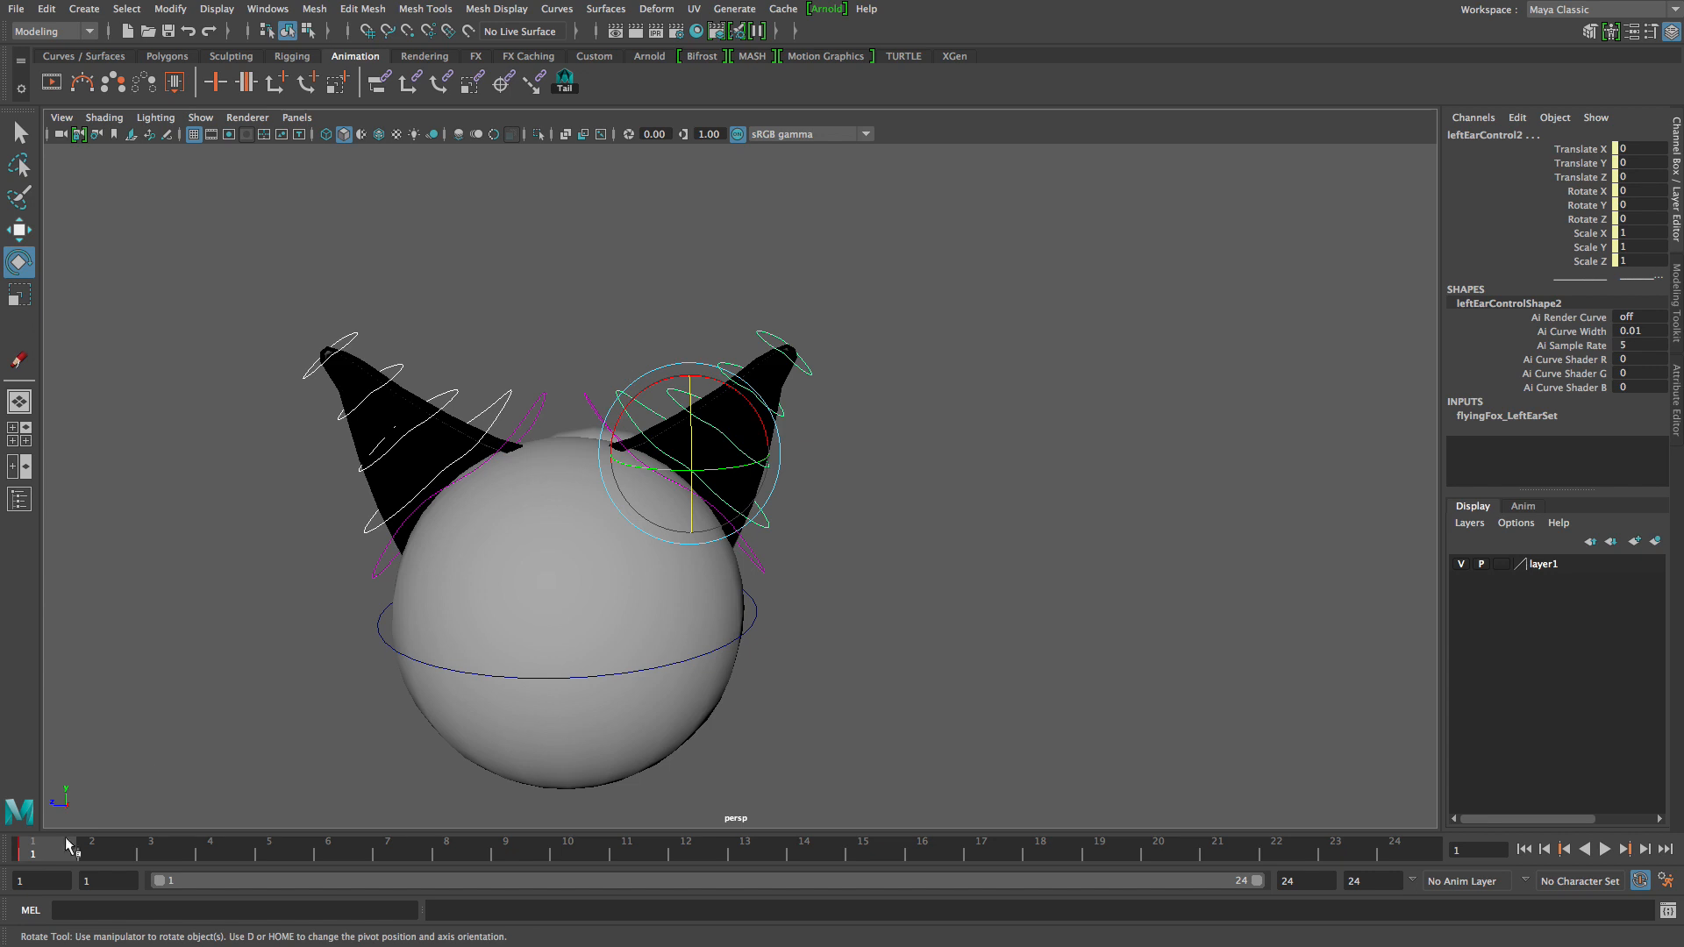
# Try rotating both ears' second controls about -31 degrees in X on frame 12 and undo it.
pyautogui.keyDown('alt'); pyautogui.moveTo(945, 373); pyautogui.dragTo(630, 386); pyautogui.keyUp('alt')
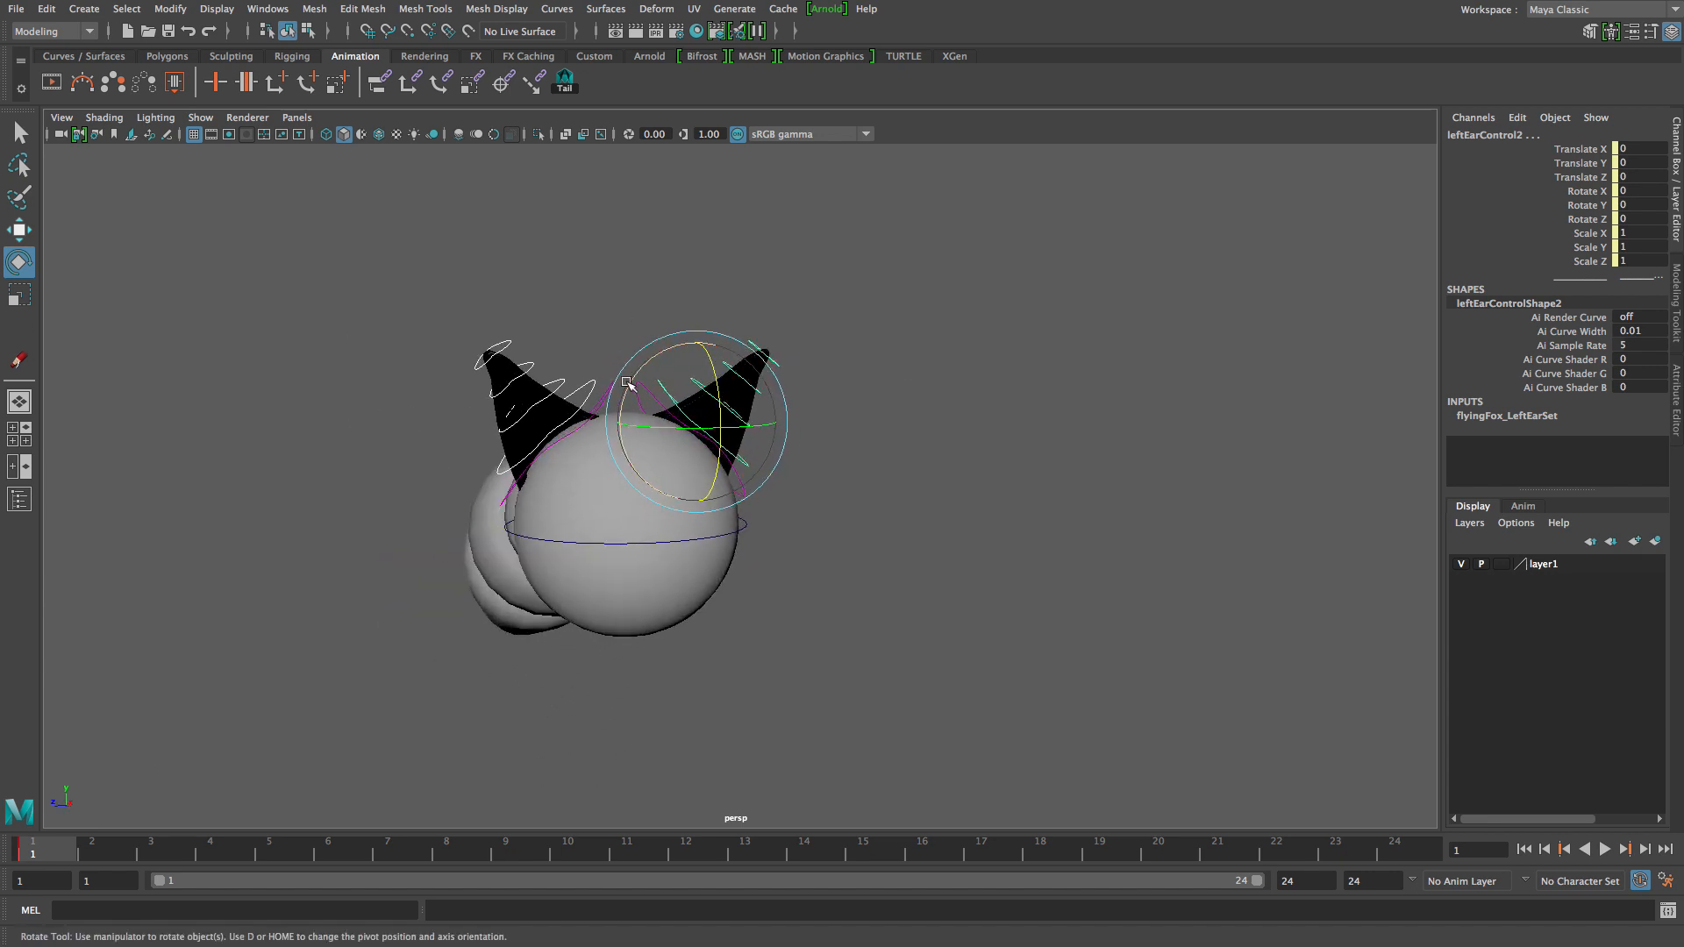
pyautogui.click(690, 853)
pyautogui.keyDown('alt'); pyautogui.moveTo(883, 662); pyautogui.dragTo(277, 474, button='right'); pyautogui.keyUp('alt')
pyautogui.keyDown('alt'); pyautogui.moveTo(387, 750); pyautogui.dragTo(387, 583, button='middle'); pyautogui.keyUp('alt')
pyautogui.keyDown('alt'); pyautogui.moveTo(387, 582); pyautogui.dragTo(733, 727, button='right'); pyautogui.keyUp('alt')
pyautogui.keyDown('alt'); pyautogui.moveTo(734, 727); pyautogui.dragTo(708, 435); pyautogui.keyUp('alt')
pyautogui.hotkey('ctrl', 'z')
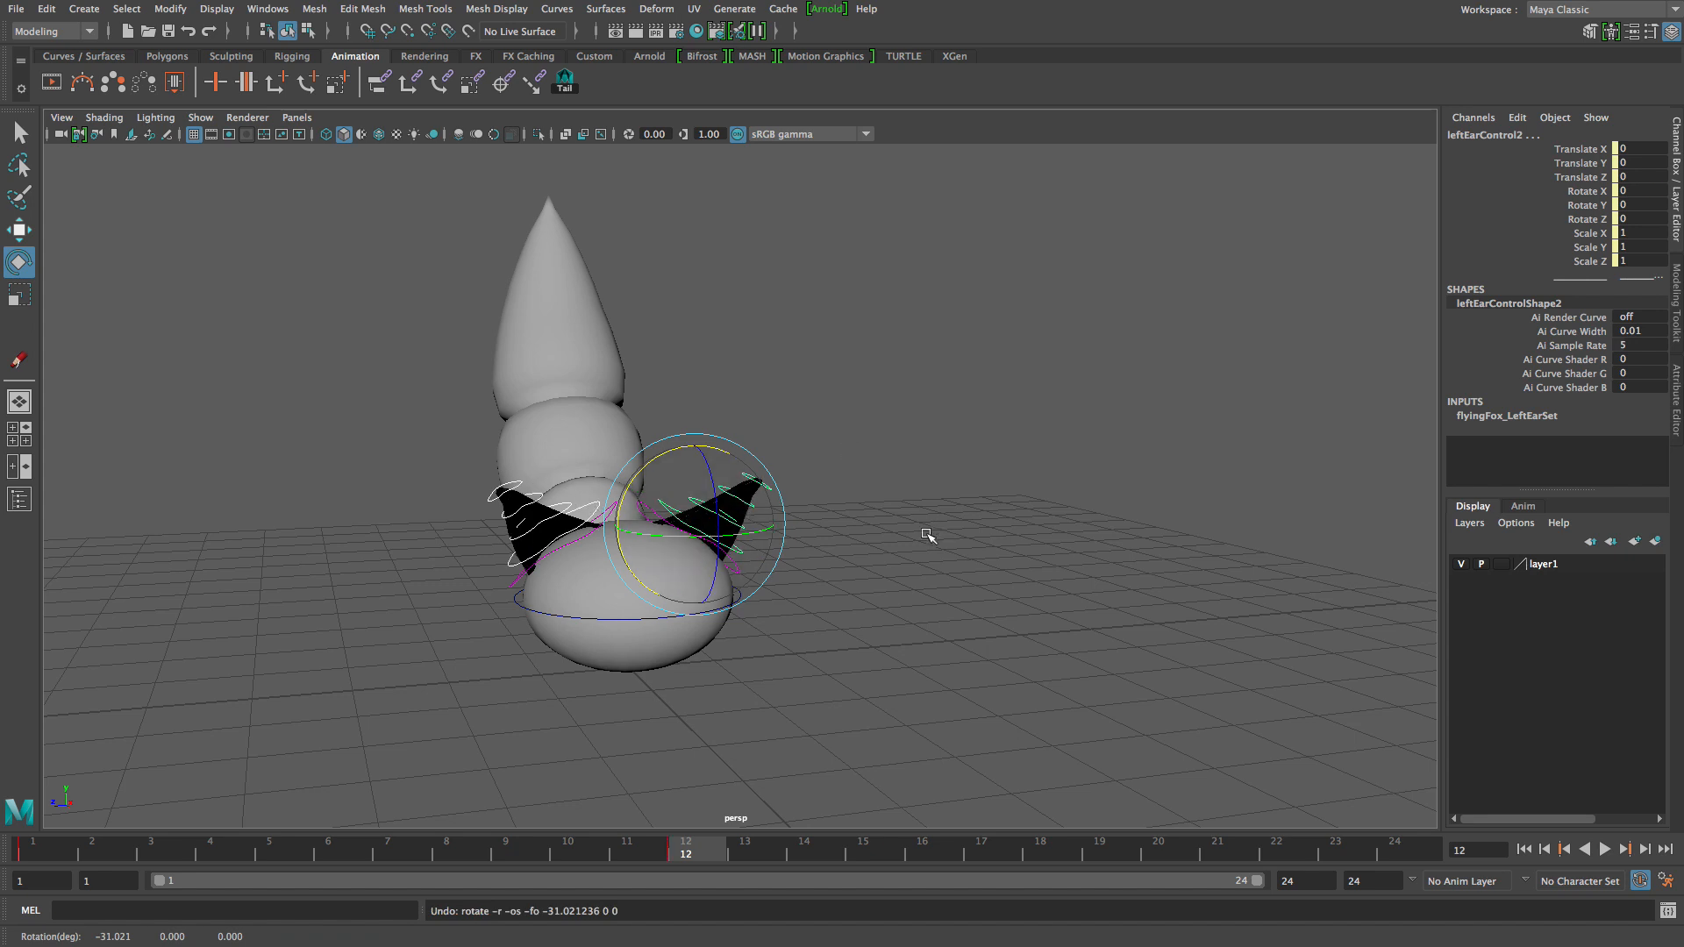
# Key both ears' second controls on frame 24, return to frame 12 and deselect them.
pyautogui.moveTo(704, 858); pyautogui.dragTo(1527, 832)
pyautogui.moveTo(1409, 855); pyautogui.dragTo(686, 855)
pyautogui.click(1050, 790)
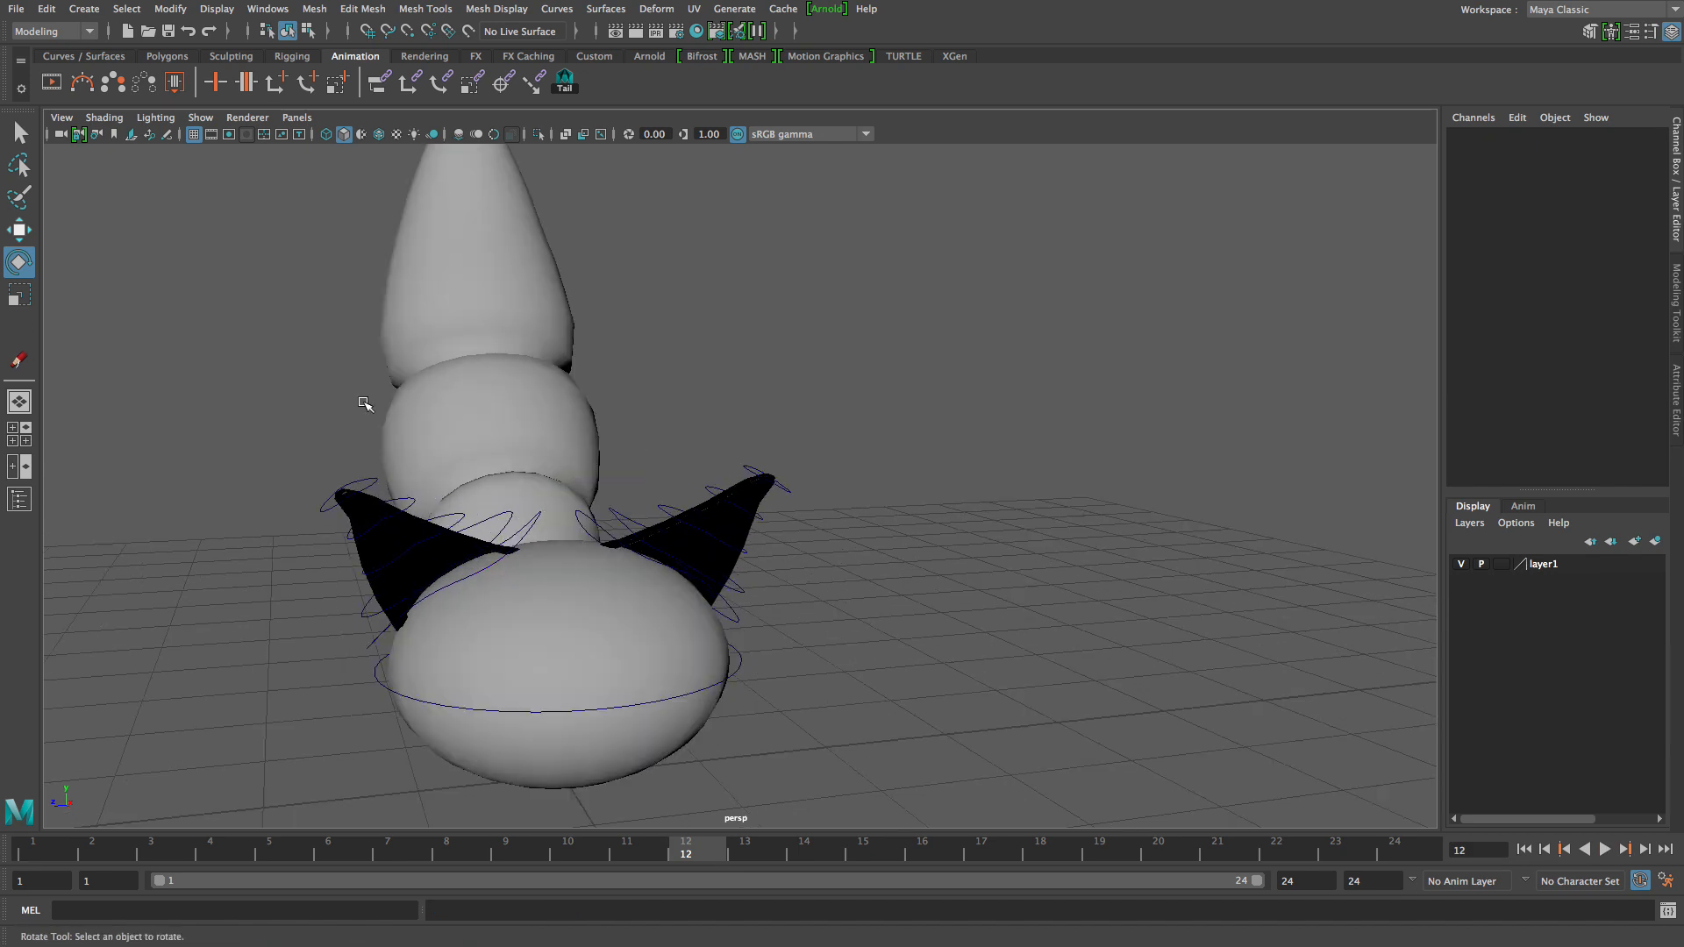
# Rotate the right ear's second control to about -26.3 degrees in X on frame 12, and pose the left ear to mirror it.
pyautogui.click(506, 514)
pyautogui.moveTo(470, 483); pyautogui.dragTo(506, 495)
pyautogui.click(619, 517)
pyautogui.moveTo(630, 482)
pyautogui.mouseDown()
pyautogui.moveTo(667, 491)
pyautogui.moveTo(605, 497)
pyautogui.mouseUp()
pyautogui.click(838, 458)
pyautogui.keyDown('alt'); pyautogui.moveTo(838, 458); pyautogui.dragTo(692, 725, button='right'); pyautogui.keyUp('alt')
pyautogui.keyDown('alt'); pyautogui.moveTo(693, 726); pyautogui.dragTo(692, 662); pyautogui.keyUp('alt')
pyautogui.keyDown('alt'); pyautogui.moveTo(692, 663); pyautogui.dragTo(618, 666, button='right'); pyautogui.keyUp('alt')
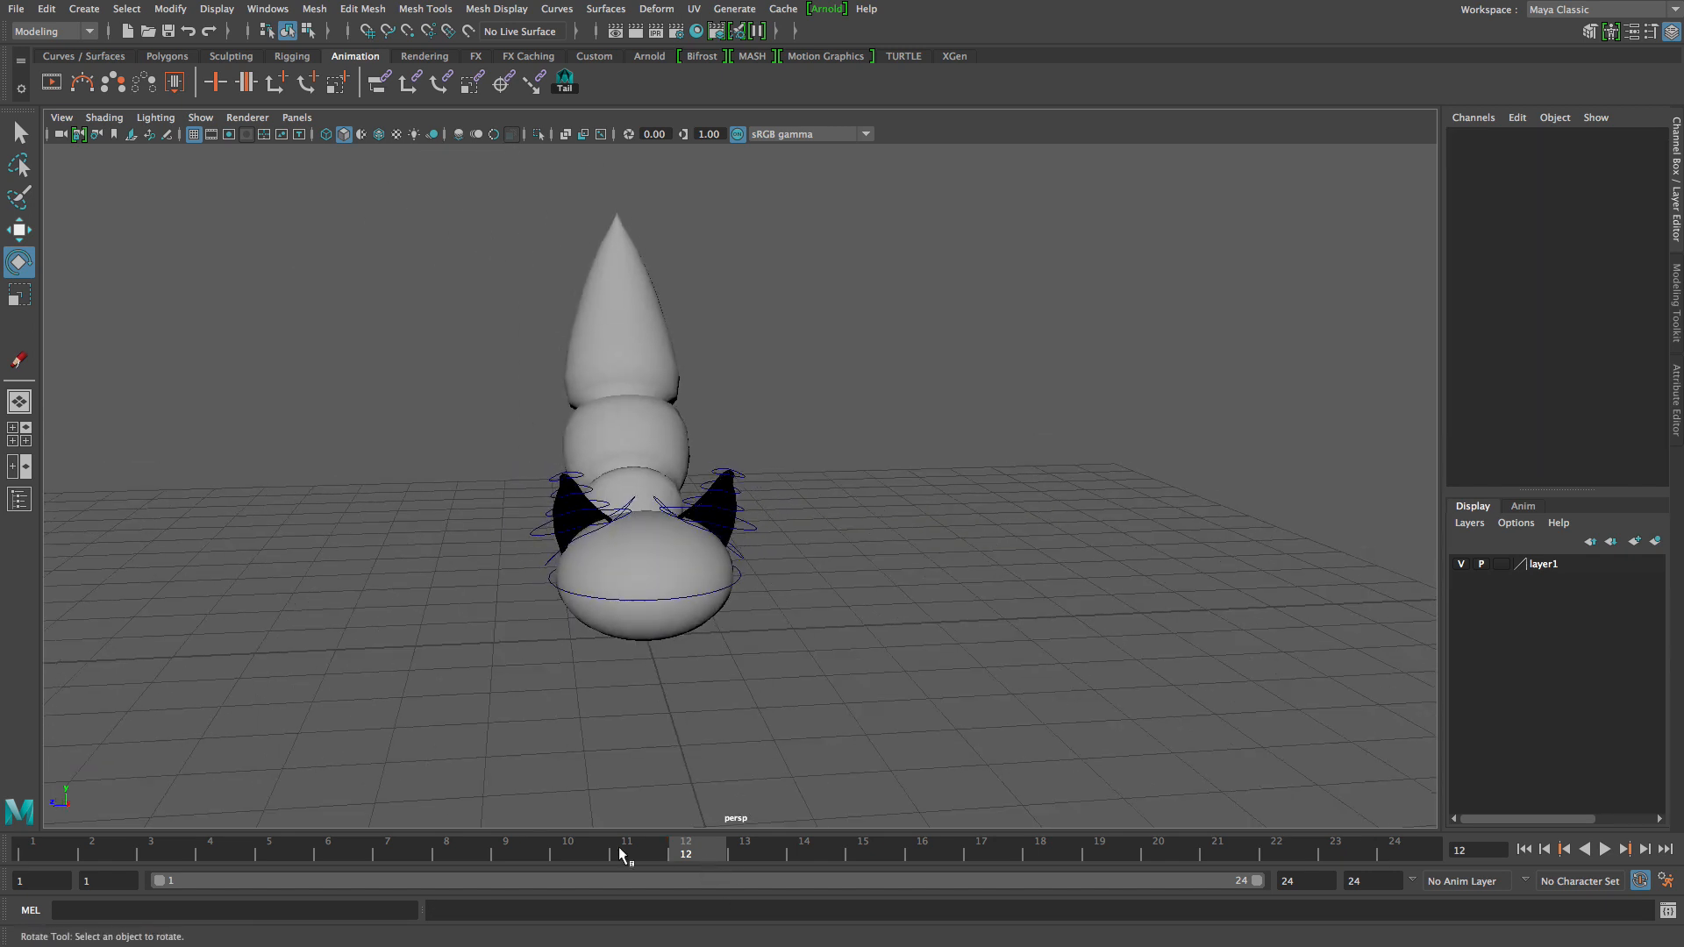
# Scrub through the bounce to review the ears' motion, ending on frame 15.
pyautogui.moveTo(702, 856); pyautogui.dragTo(50, 794)
pyautogui.keyDown('alt'); pyautogui.moveTo(818, 438); pyautogui.dragTo(748, 426, button='right'); pyautogui.keyUp('alt')
pyautogui.keyDown('alt'); pyautogui.moveTo(748, 426); pyautogui.dragTo(656, 665, button='middle'); pyautogui.keyUp('alt')
pyautogui.moveTo(41, 854); pyautogui.dragTo(877, 883)
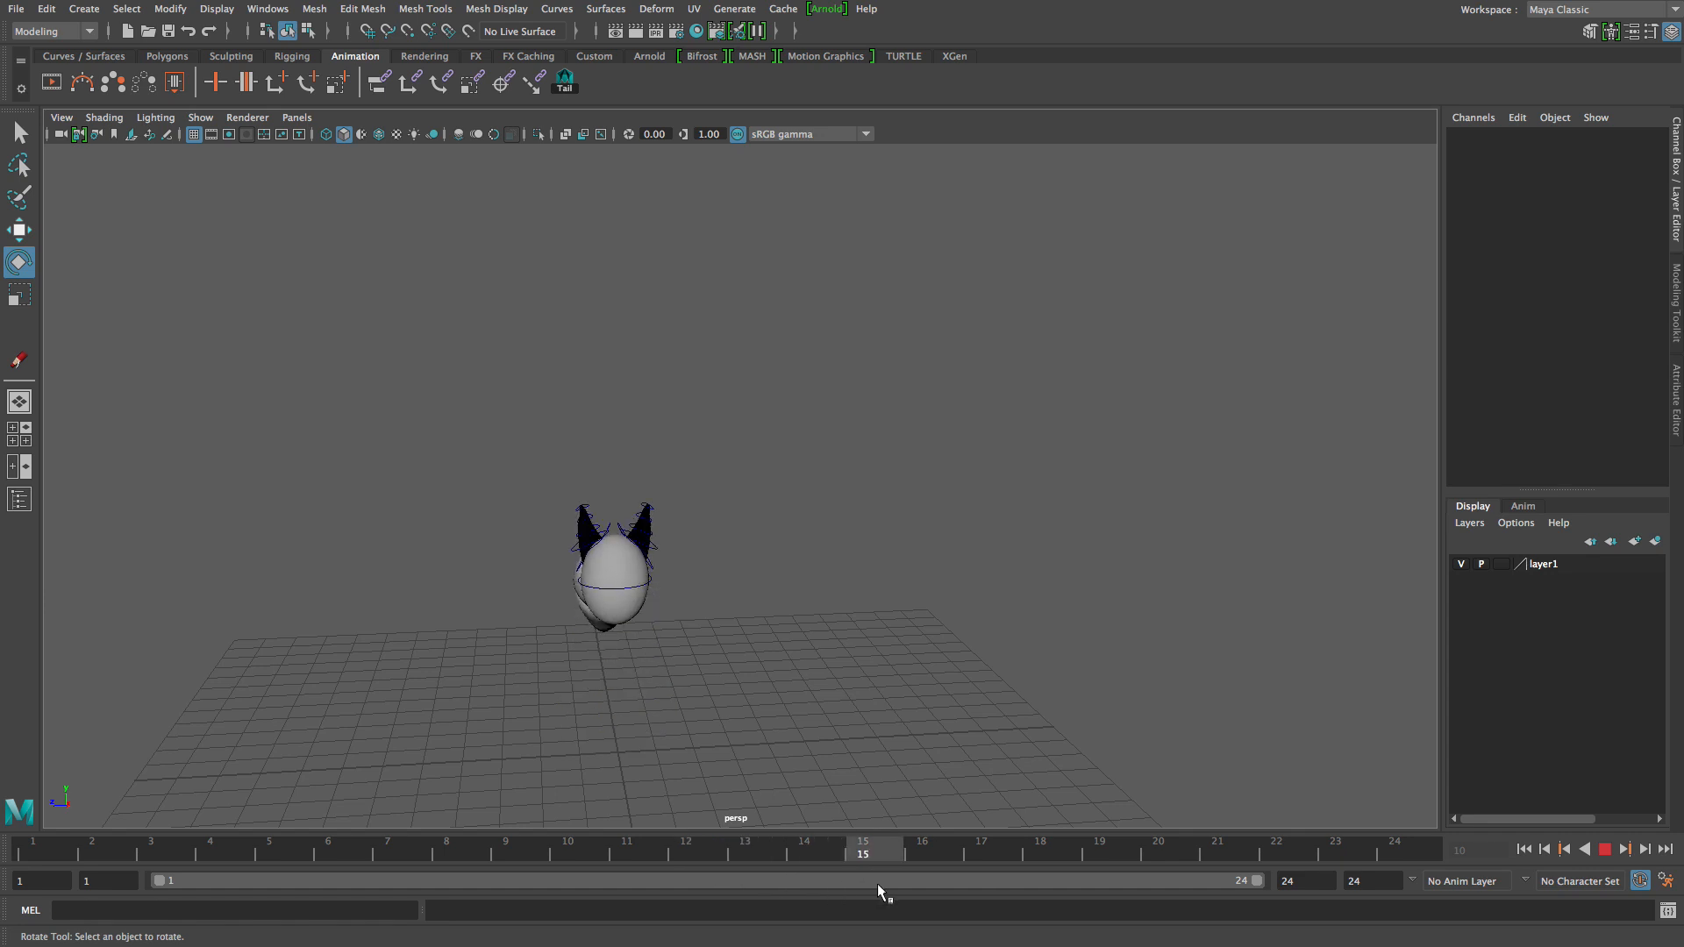
# Rotate the second control of each ear outward on frame 15, key the pose and deselect the controls.
pyautogui.keyDown('alt'); pyautogui.moveTo(124, 495); pyautogui.dragTo(636, 708, button='right'); pyautogui.keyUp('alt')
pyautogui.keyDown('alt'); pyautogui.moveTo(490, 700); pyautogui.dragTo(599, 608, button='middle'); pyautogui.keyUp('alt')
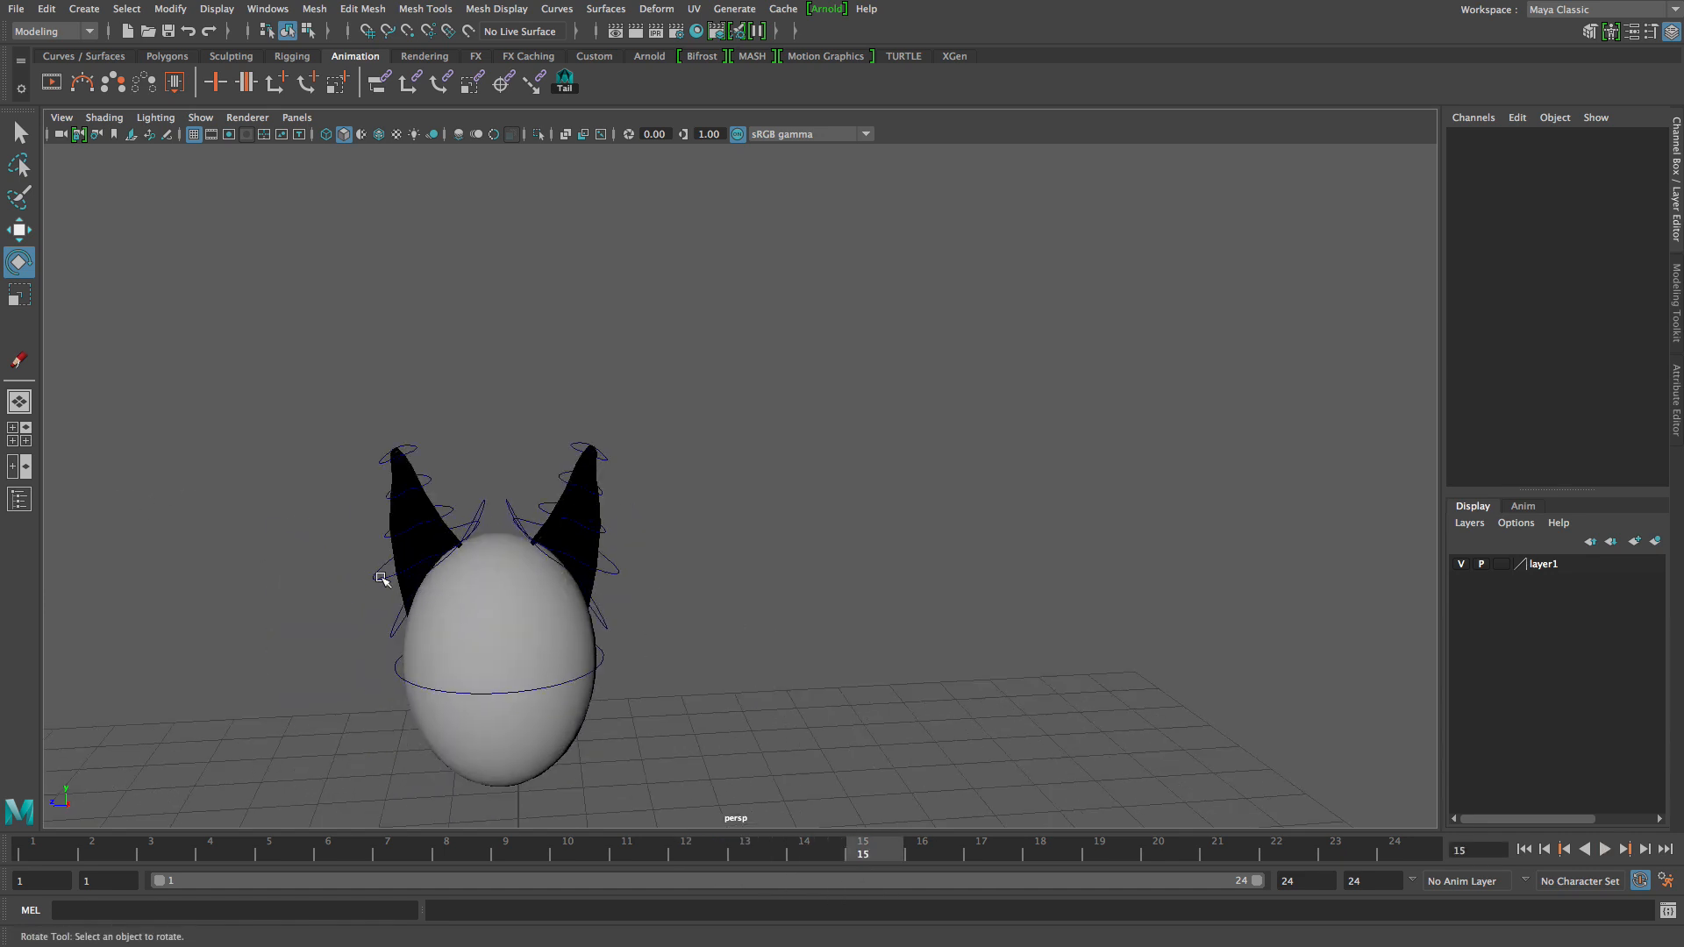
pyautogui.click(384, 575)
pyautogui.moveTo(374, 517)
pyautogui.mouseDown()
pyautogui.moveTo(377, 502)
pyautogui.moveTo(347, 500)
pyautogui.moveTo(301, 570)
pyautogui.mouseUp()
pyautogui.click(596, 578)
pyautogui.moveTo(613, 482); pyautogui.dragTo(690, 568)
pyautogui.press('s')
pyautogui.click(756, 590)
# Play the bounce from different angles to review the ear animation, and stop playback.
pyautogui.keyDown('alt'); pyautogui.moveTo(755, 591); pyautogui.dragTo(281, 586, button='right'); pyautogui.keyUp('alt')
pyautogui.keyDown('alt'); pyautogui.moveTo(280, 586); pyautogui.dragTo(371, 569); pyautogui.keyUp('alt')
pyautogui.click(1604, 850)
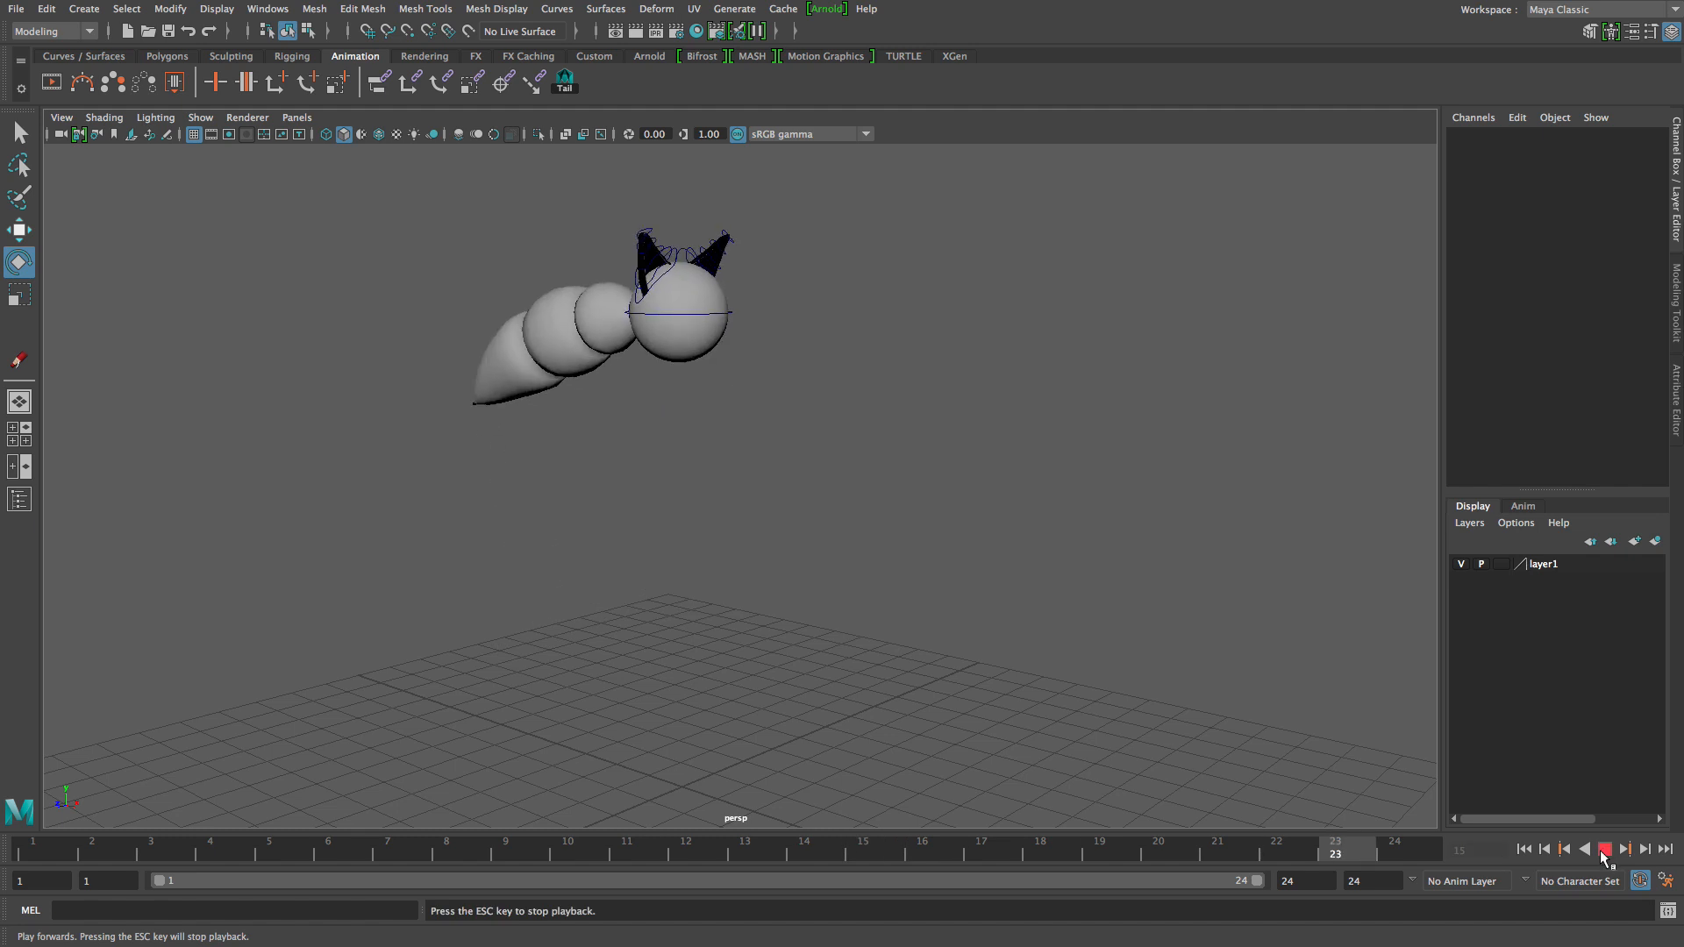
pyautogui.keyDown('alt'); pyautogui.moveTo(985, 654); pyautogui.dragTo(932, 661); pyautogui.keyUp('alt')
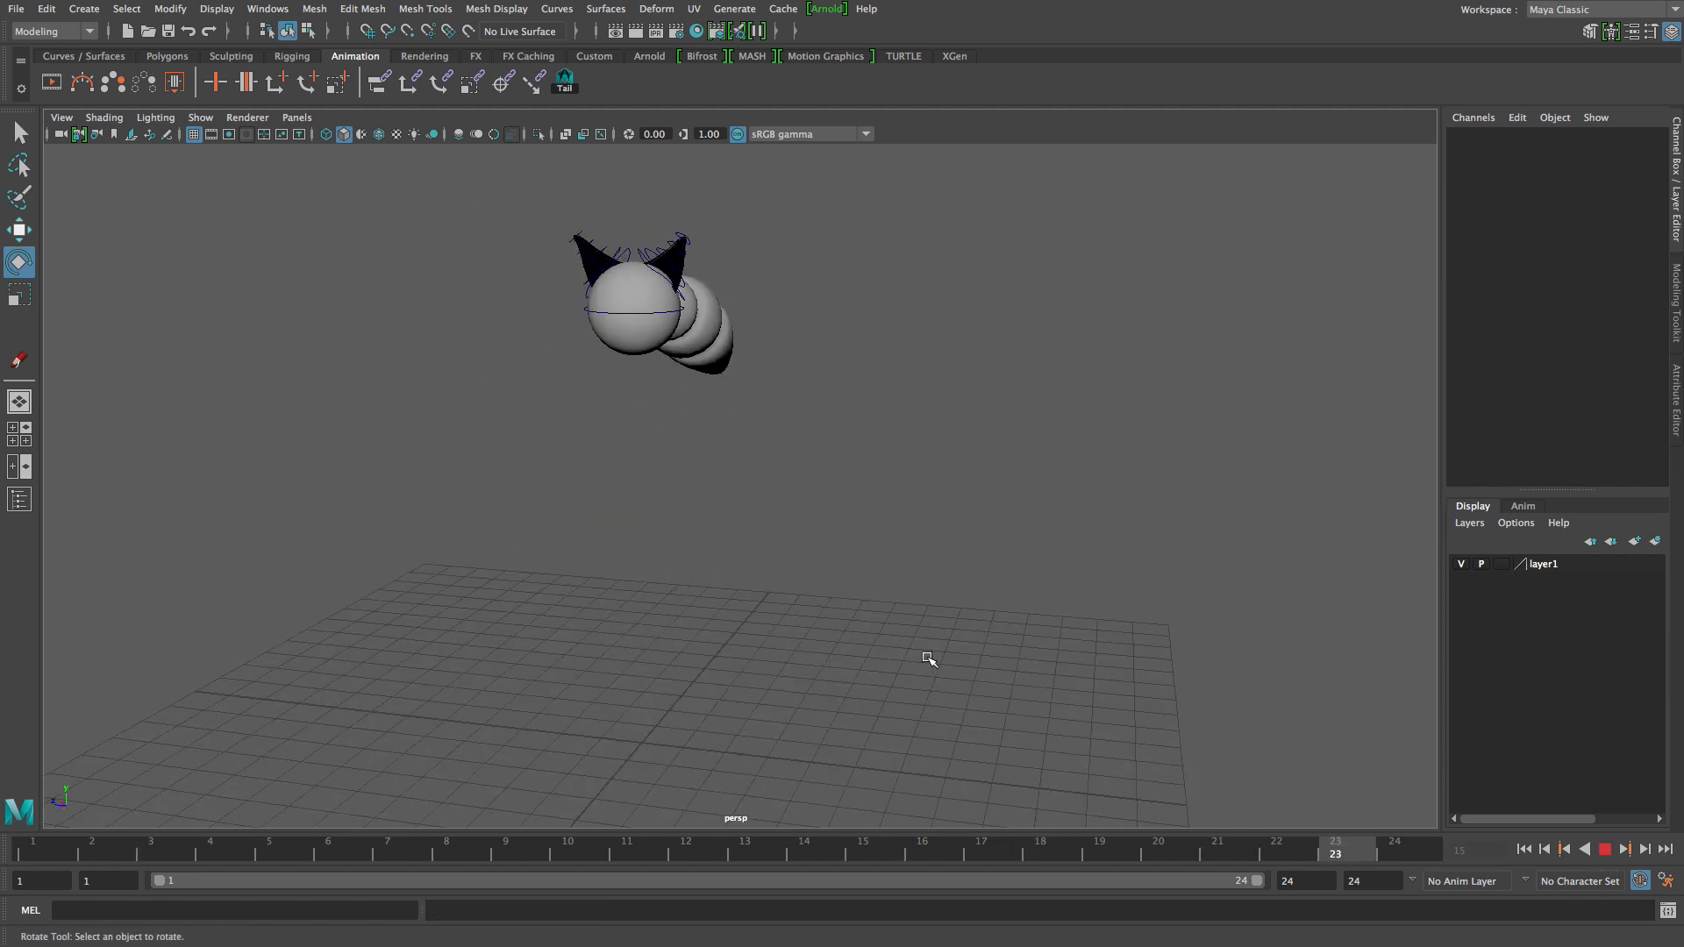
pyautogui.press('Escape')
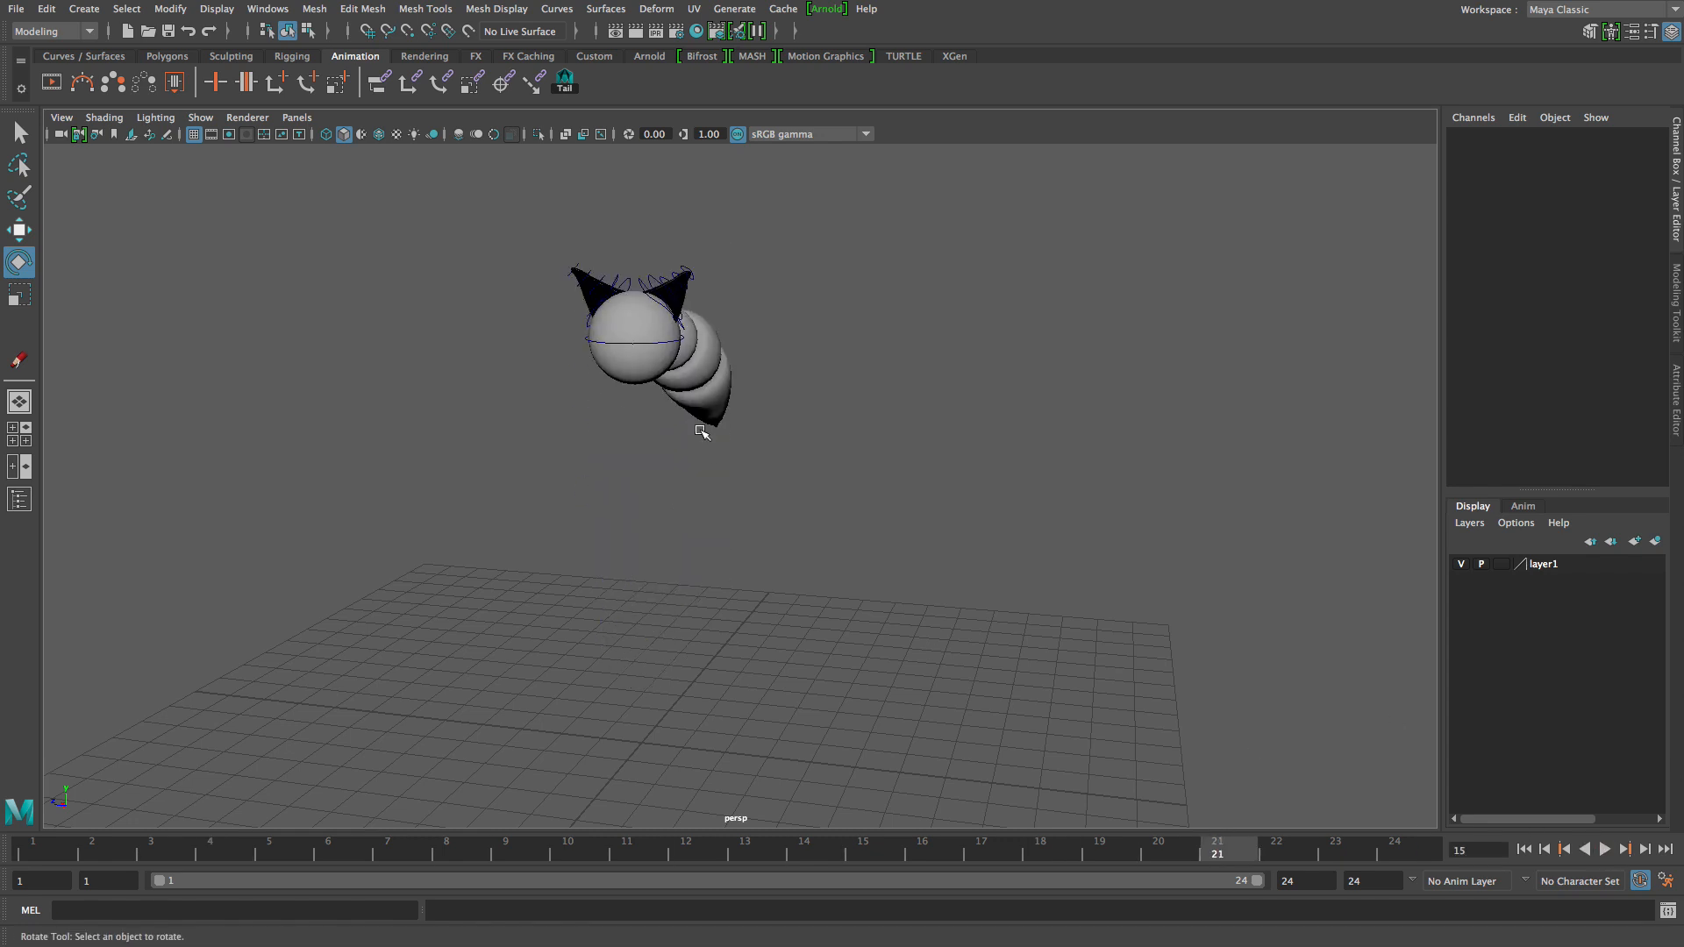
# Select the right ear's second control and examine the ears' pose on frame 1 from several angles.
pyautogui.click(625, 294)
pyautogui.click(28, 853)
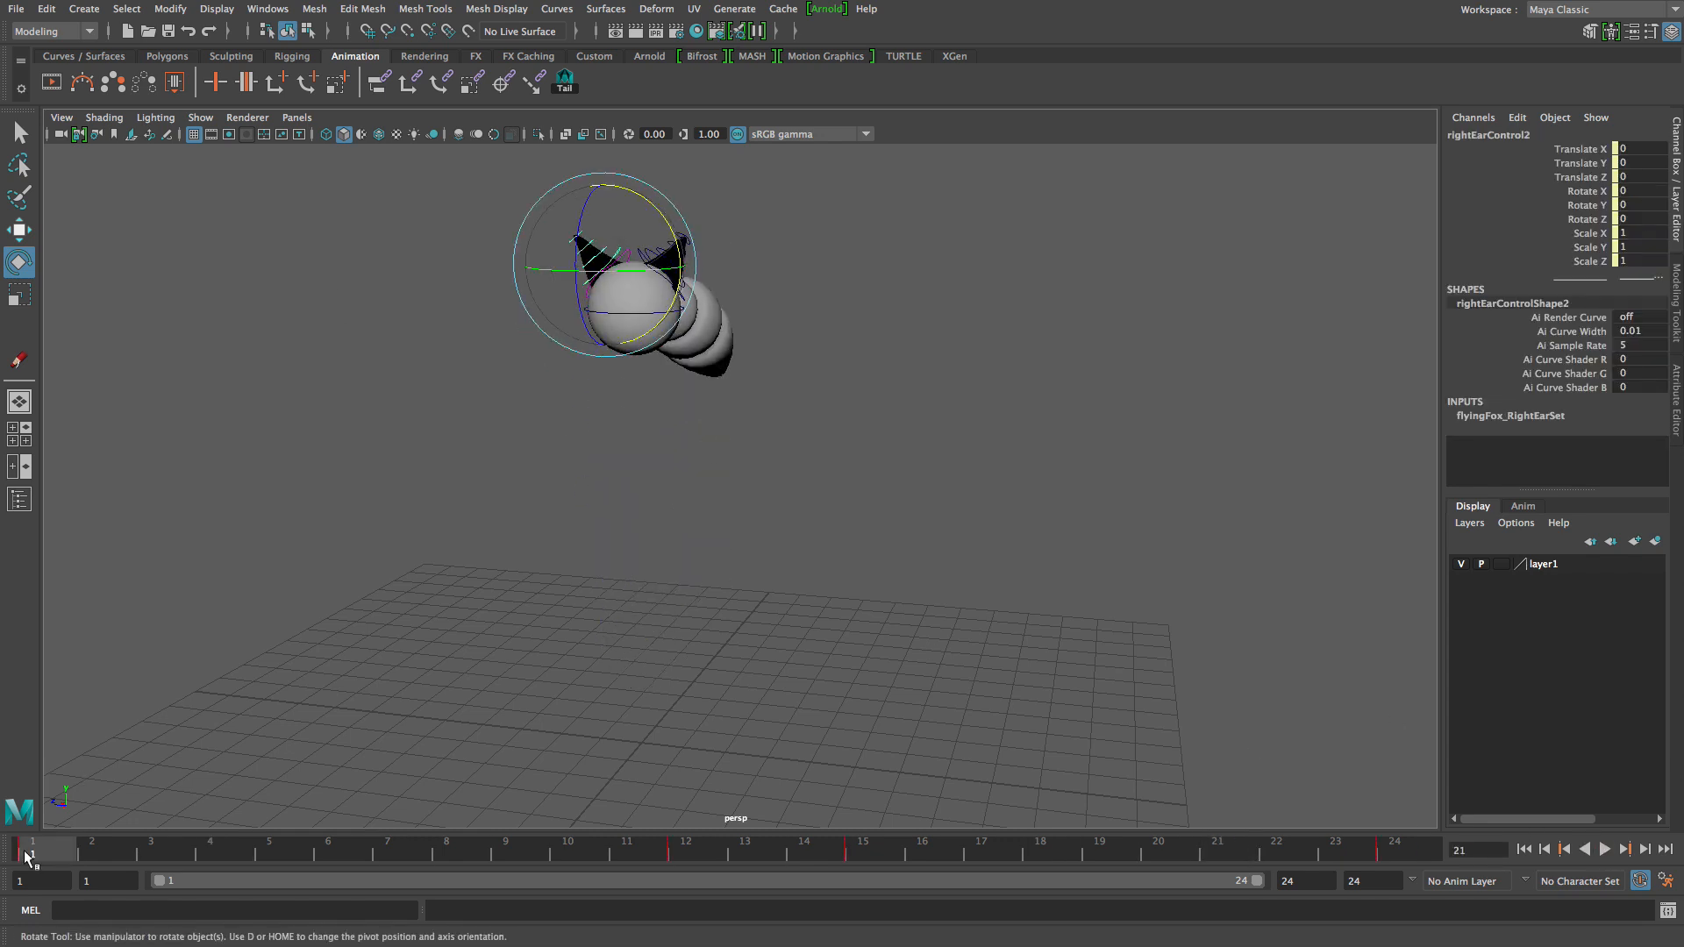
pyautogui.keyDown('alt'); pyautogui.moveTo(674, 353); pyautogui.dragTo(1228, 614, button='right'); pyautogui.keyUp('alt')
pyautogui.keyDown('alt'); pyautogui.moveTo(737, 289); pyautogui.dragTo(865, 634, button='middle'); pyautogui.keyUp('alt')
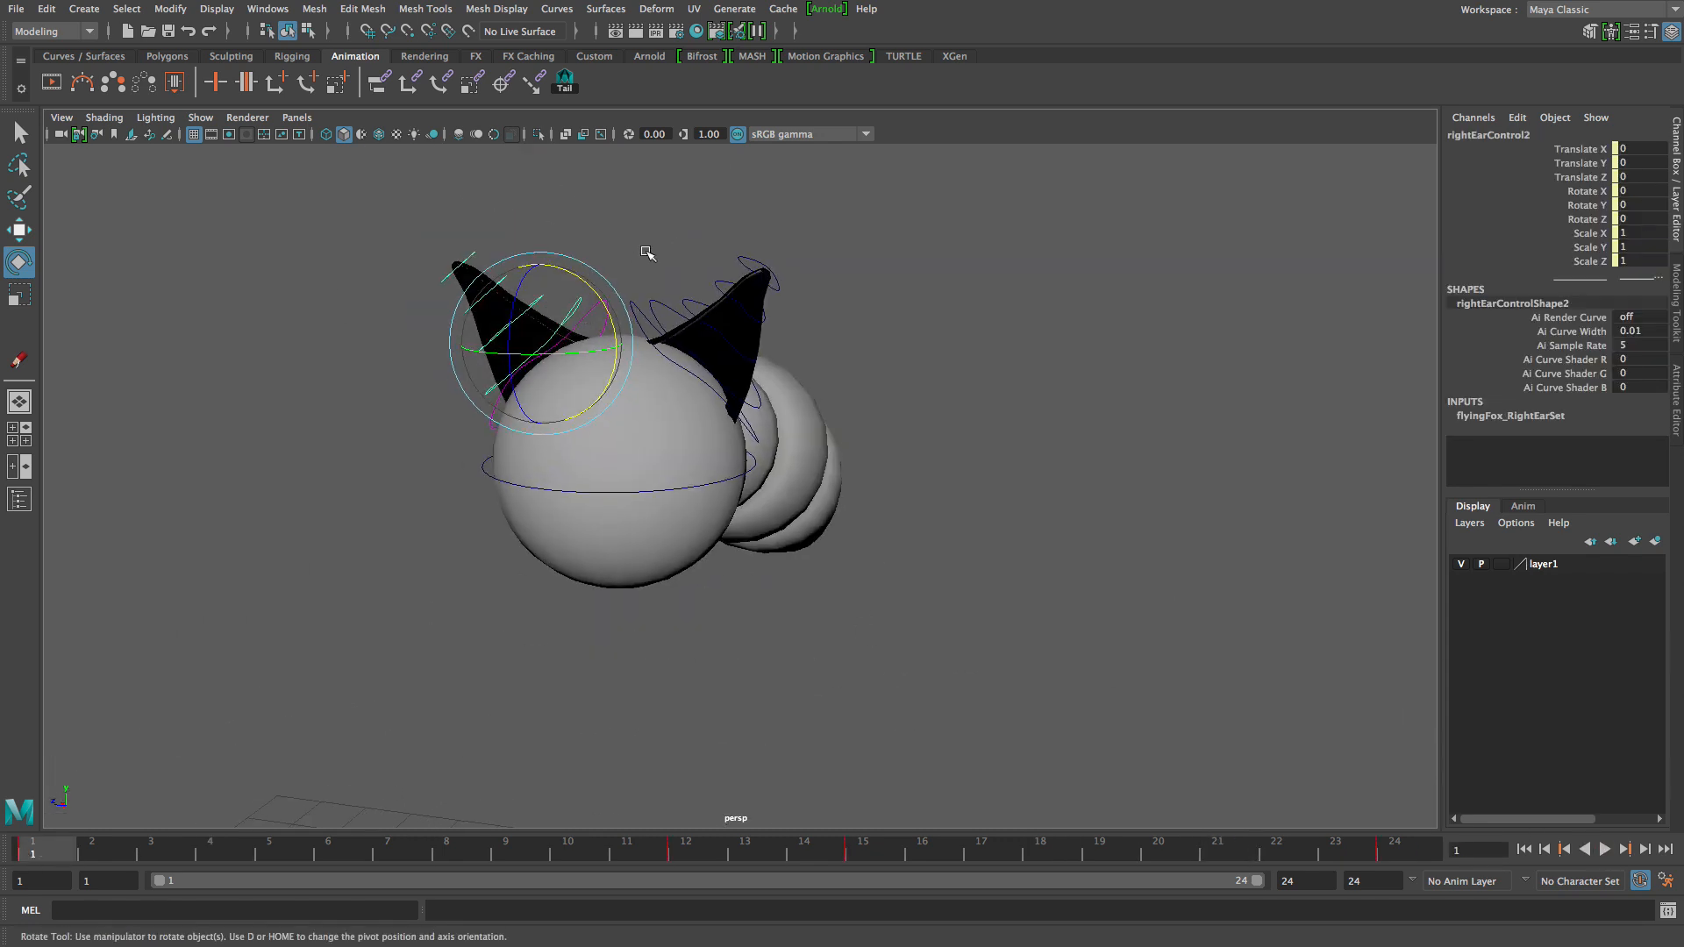
pyautogui.click(645, 329)
pyautogui.click(717, 331)
pyautogui.click(575, 309)
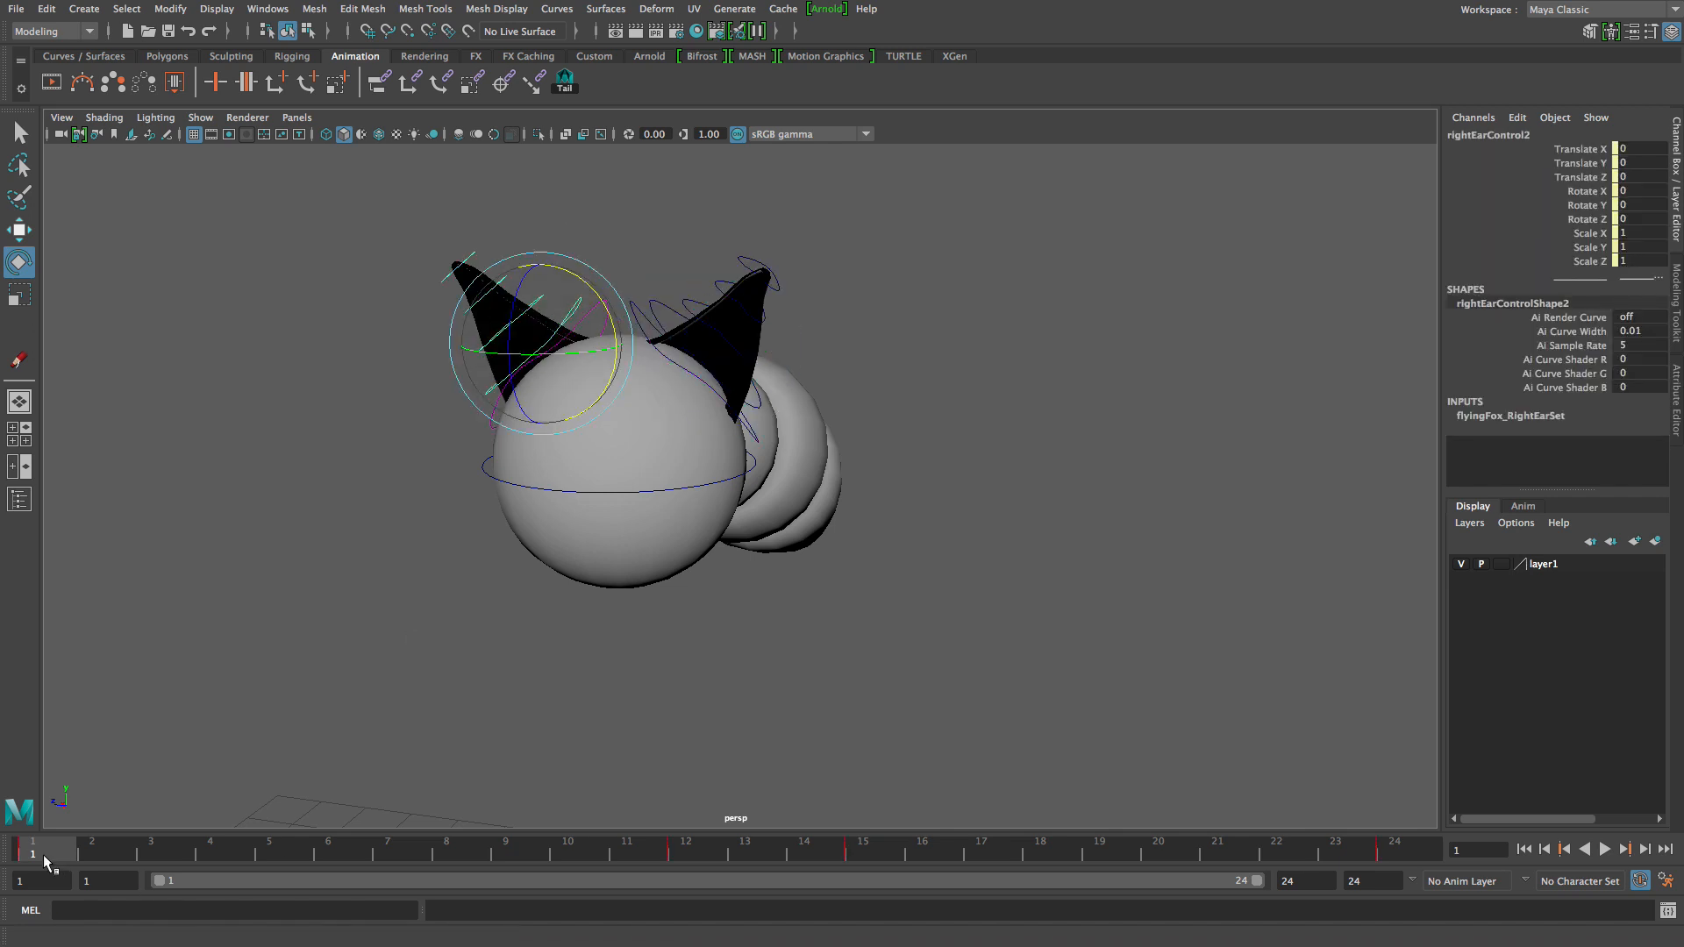
pyautogui.keyDown('alt'); pyautogui.moveTo(373, 605); pyautogui.dragTo(422, 591); pyautogui.keyUp('alt')
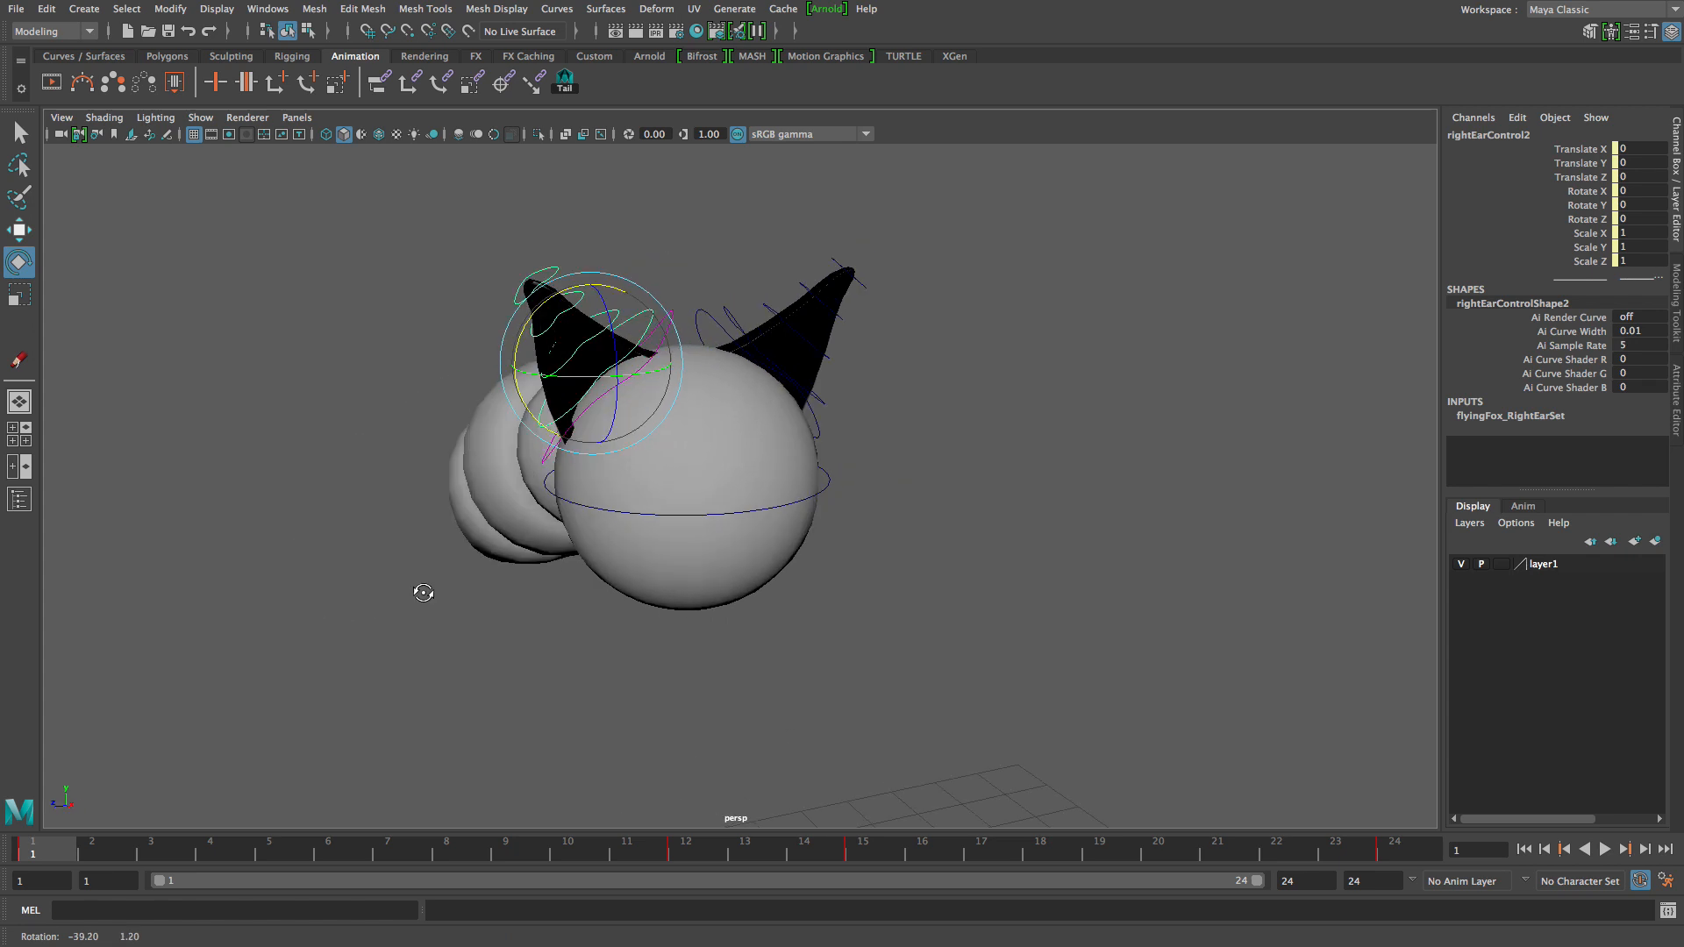
pyautogui.keyDown('alt'); pyautogui.moveTo(497, 606); pyautogui.dragTo(316, 629, button='middle'); pyautogui.keyUp('alt')
pyautogui.keyDown('alt'); pyautogui.moveTo(317, 629); pyautogui.dragTo(420, 719); pyautogui.keyUp('alt')
# Add a Grease Pencil frame on frame 12, sketch red motion strokes over the left ear and ball, and delete that frame.
pyautogui.click(689, 854)
pyautogui.keyDown('alt'); pyautogui.moveTo(632, 728); pyautogui.dragTo(609, 421, button='middle'); pyautogui.keyUp('alt')
pyautogui.keyDown('alt'); pyautogui.moveTo(609, 421); pyautogui.dragTo(272, 667, button='right'); pyautogui.keyUp('alt')
pyautogui.keyDown('alt'); pyautogui.moveTo(272, 702); pyautogui.dragTo(184, 477, button='middle'); pyautogui.keyUp('alt')
pyautogui.keyDown('alt'); pyautogui.moveTo(184, 477); pyautogui.dragTo(474, 535, button='right'); pyautogui.keyUp('alt')
pyautogui.keyDown('alt'); pyautogui.moveTo(491, 553); pyautogui.dragTo(465, 636); pyautogui.keyUp('alt')
pyautogui.click(18, 360)
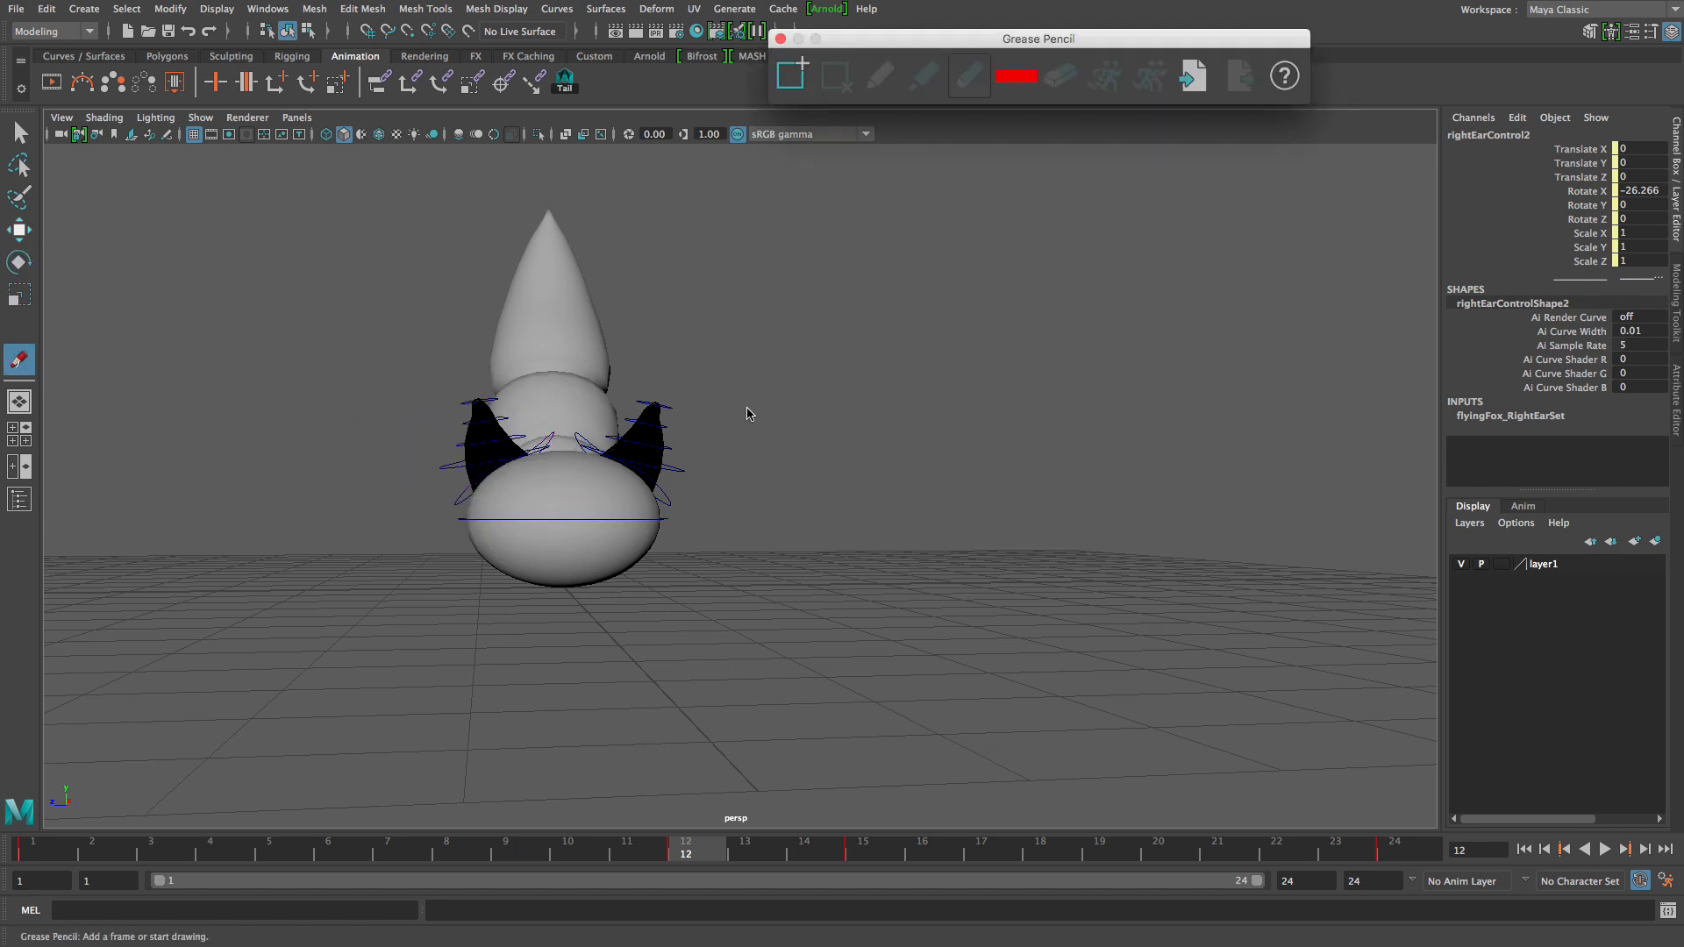
pyautogui.click(789, 77)
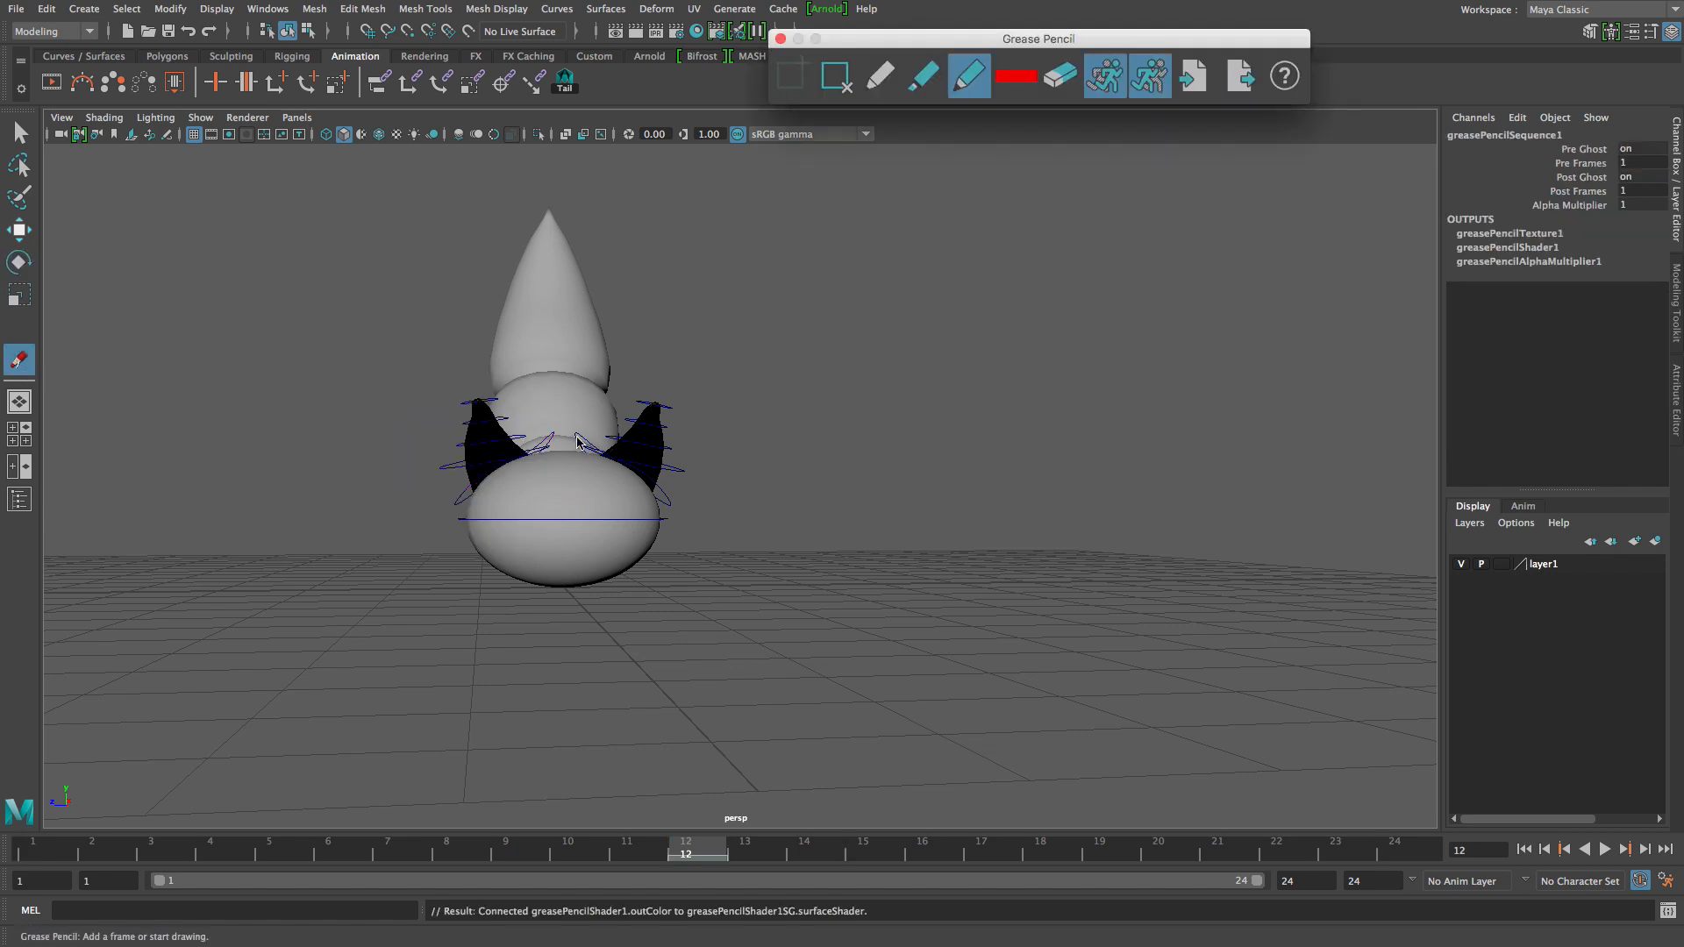
pyautogui.moveTo(649, 478); pyautogui.dragTo(653, 422)
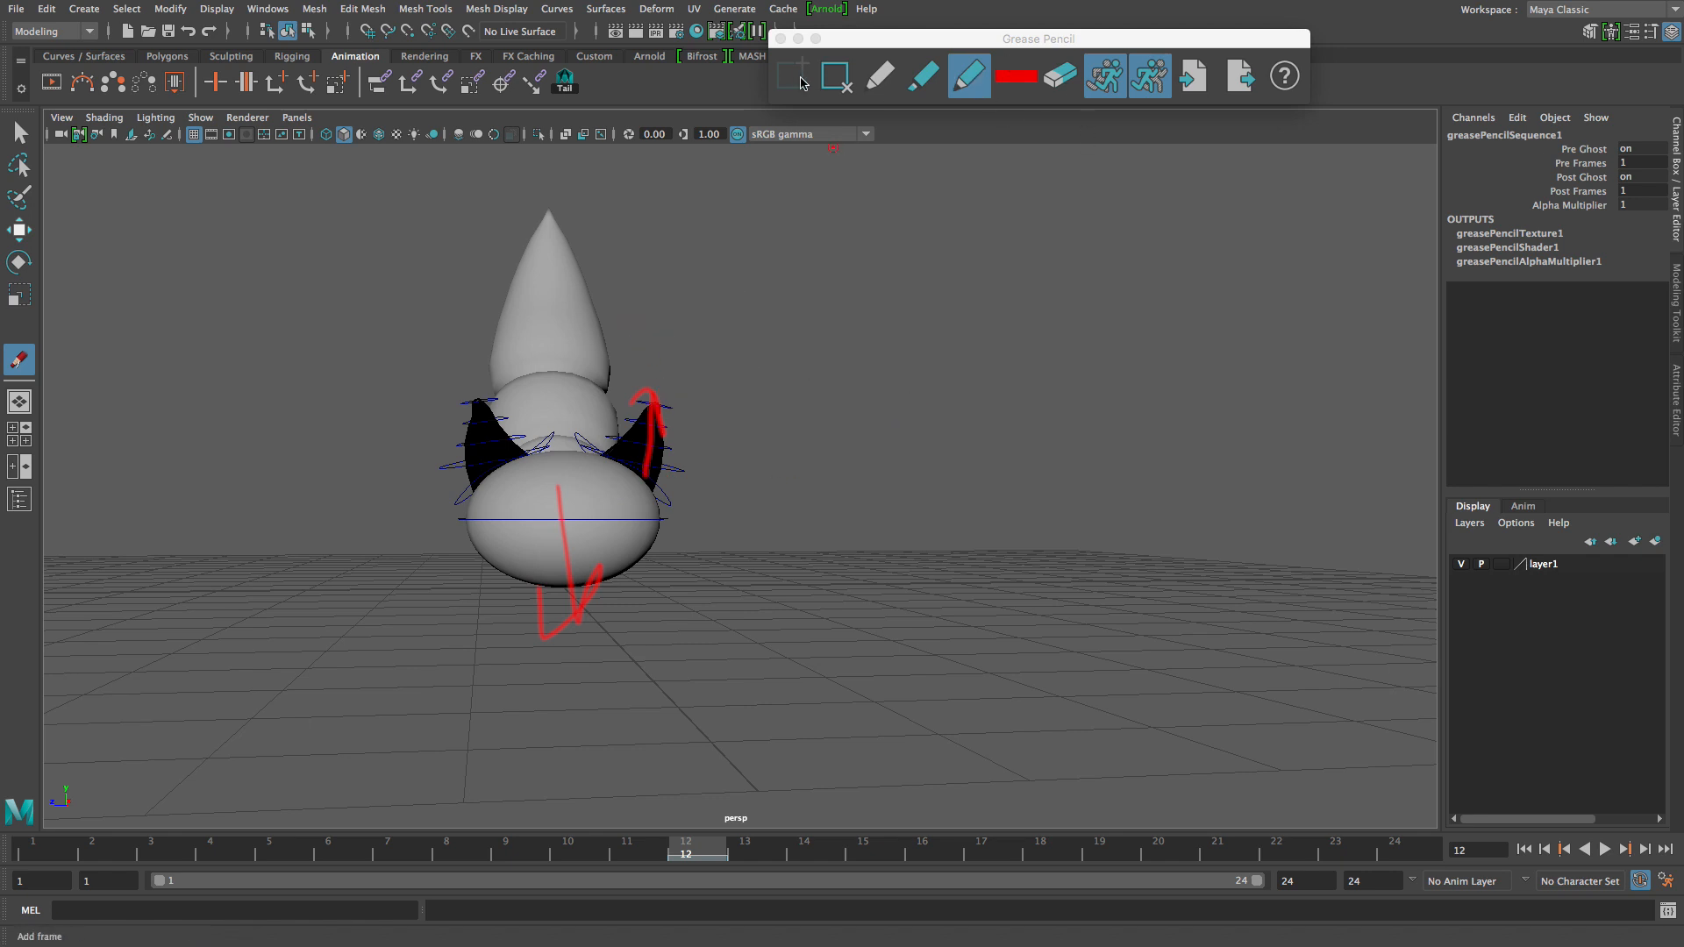
pyautogui.click(838, 79)
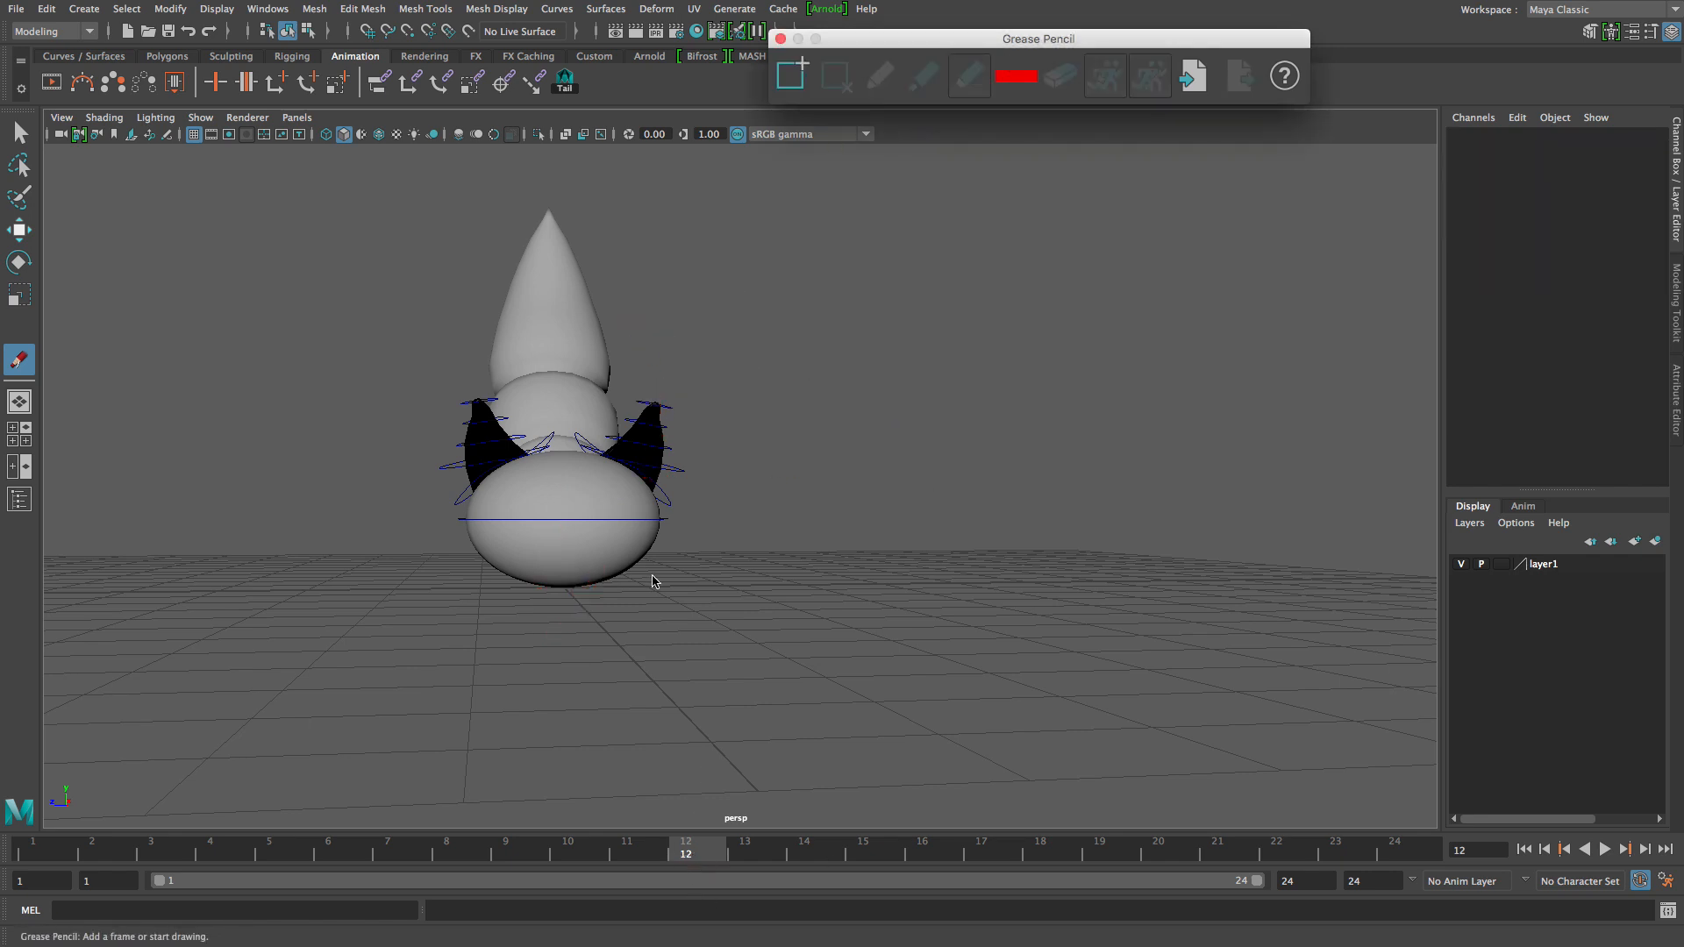
# Add a Grease Pencil frame on frame 16 and sketch red arrows pointing down beside both ears and up over the ball.
pyautogui.moveTo(710, 868); pyautogui.dragTo(913, 857)
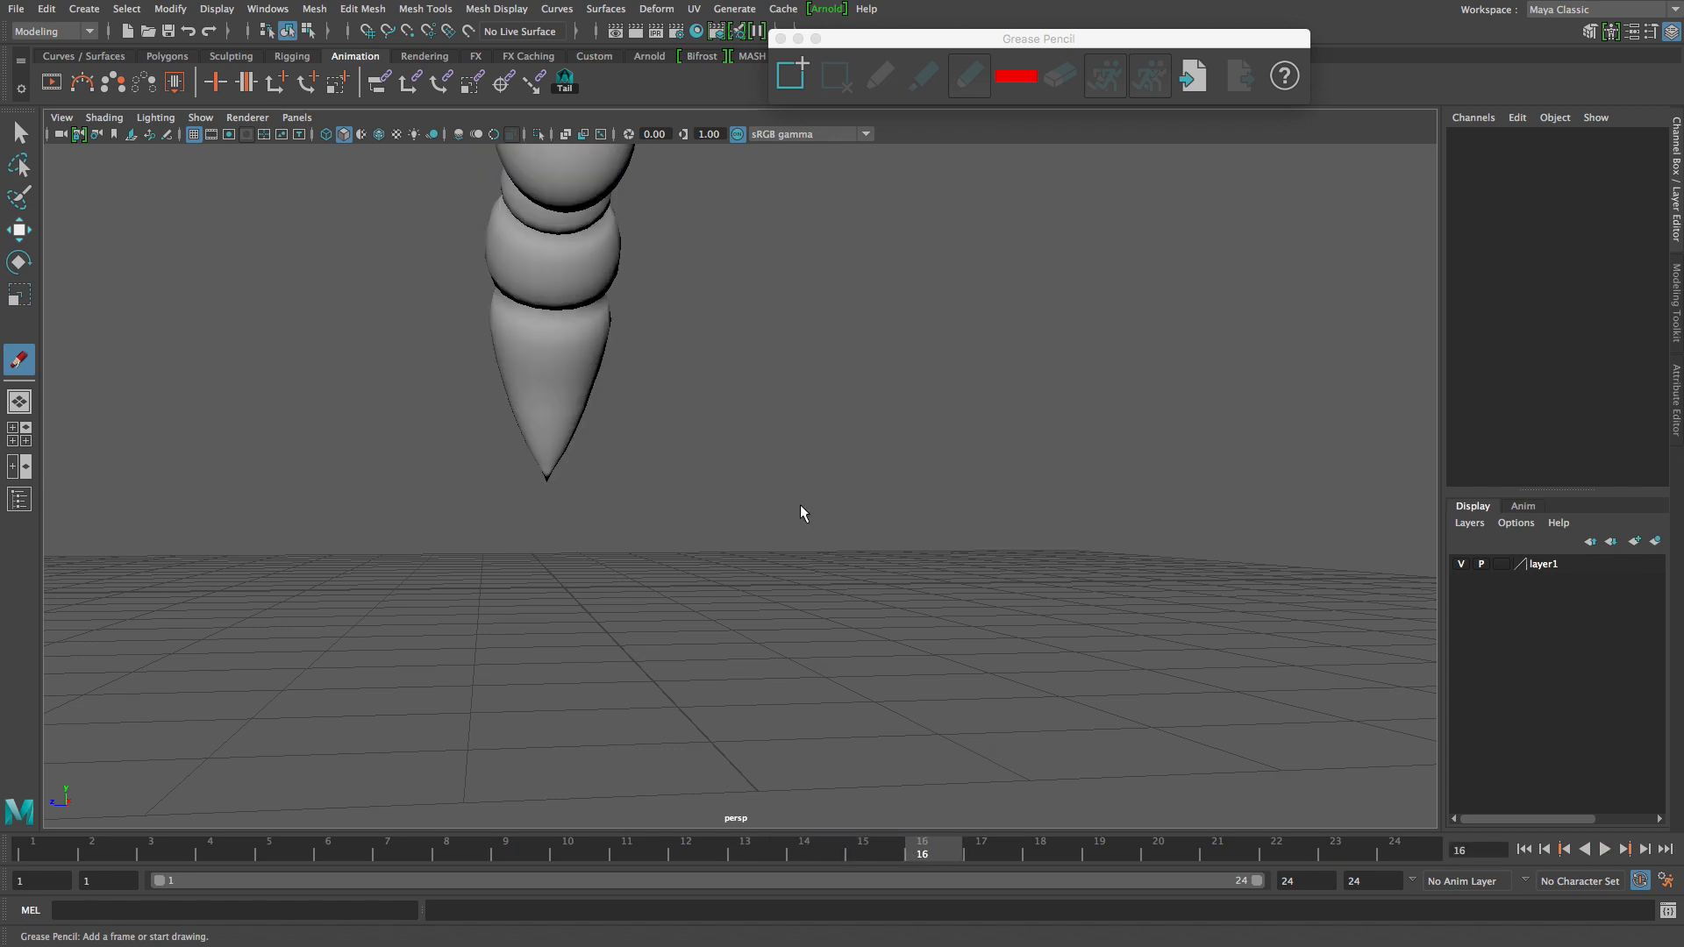
pyautogui.click(709, 455)
pyautogui.keyDown('alt'); pyautogui.moveTo(683, 787); pyautogui.dragTo(676, 873, button='middle'); pyautogui.keyUp('alt')
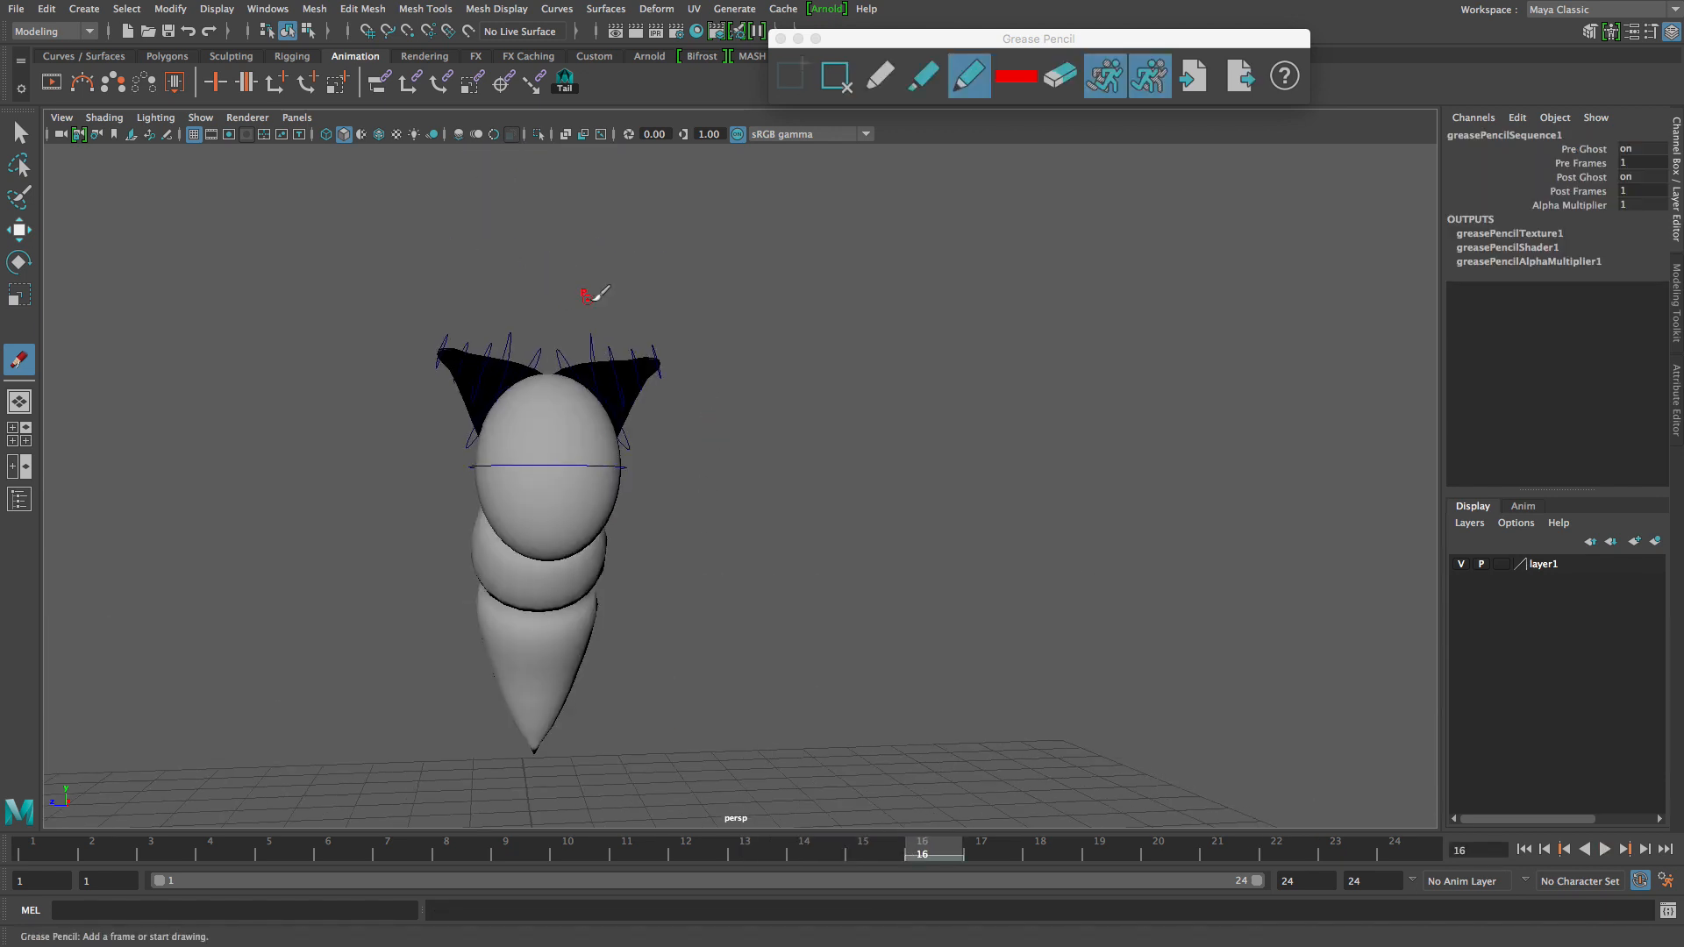
pyautogui.press('q')
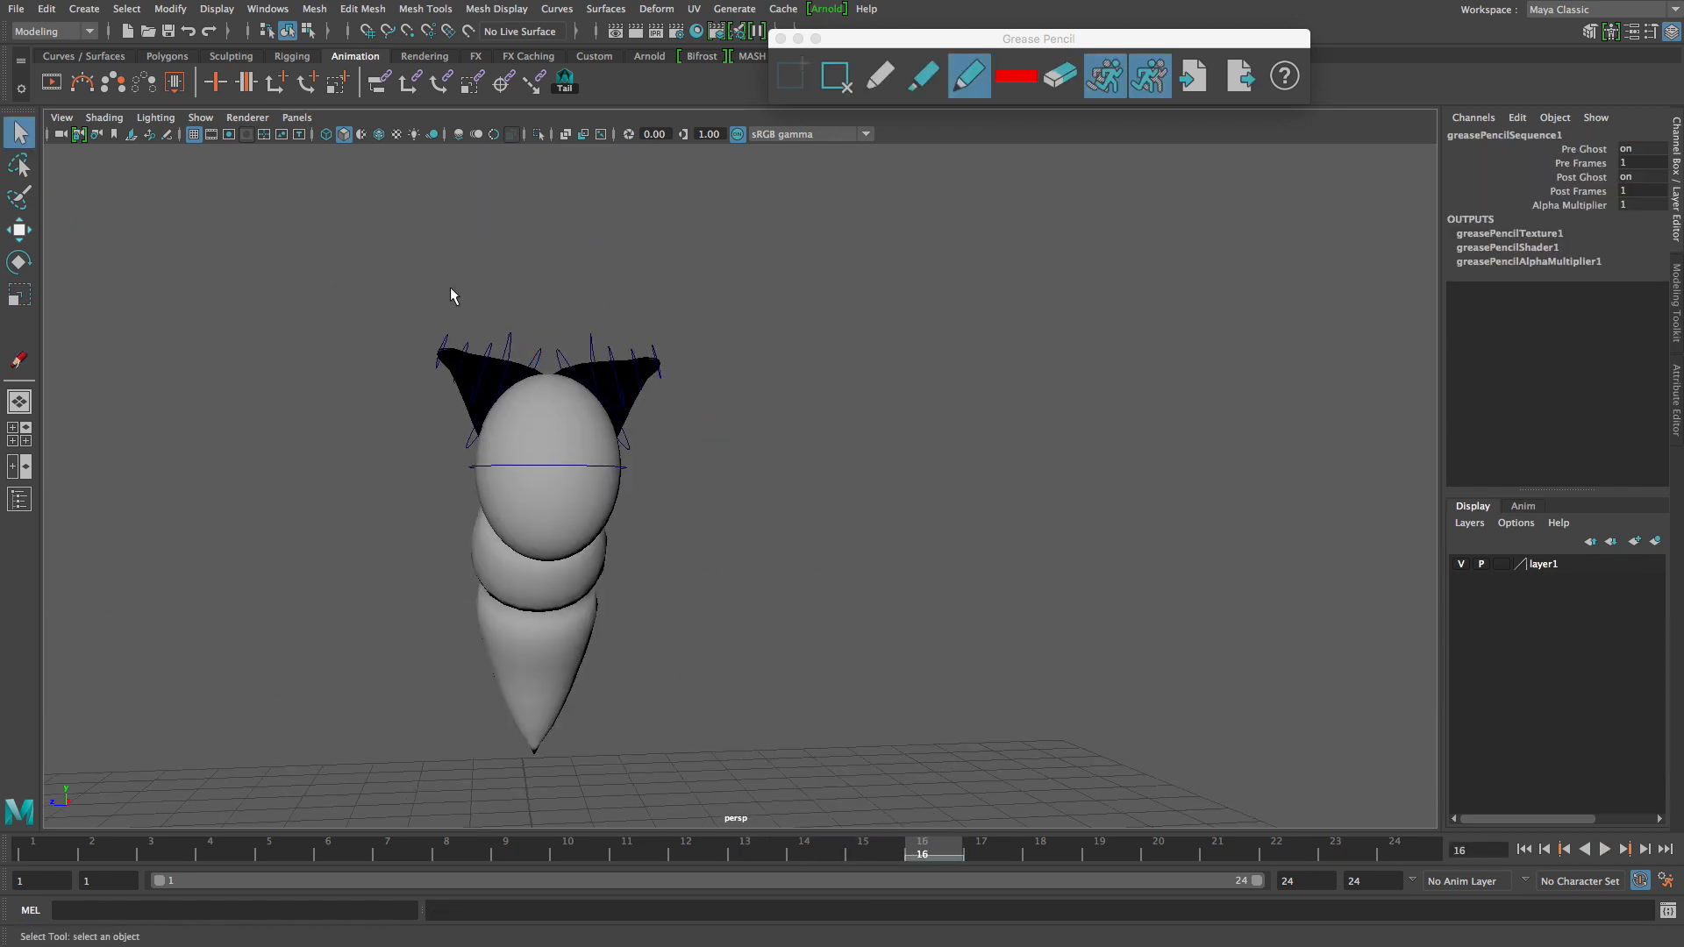
pyautogui.click(542, 360)
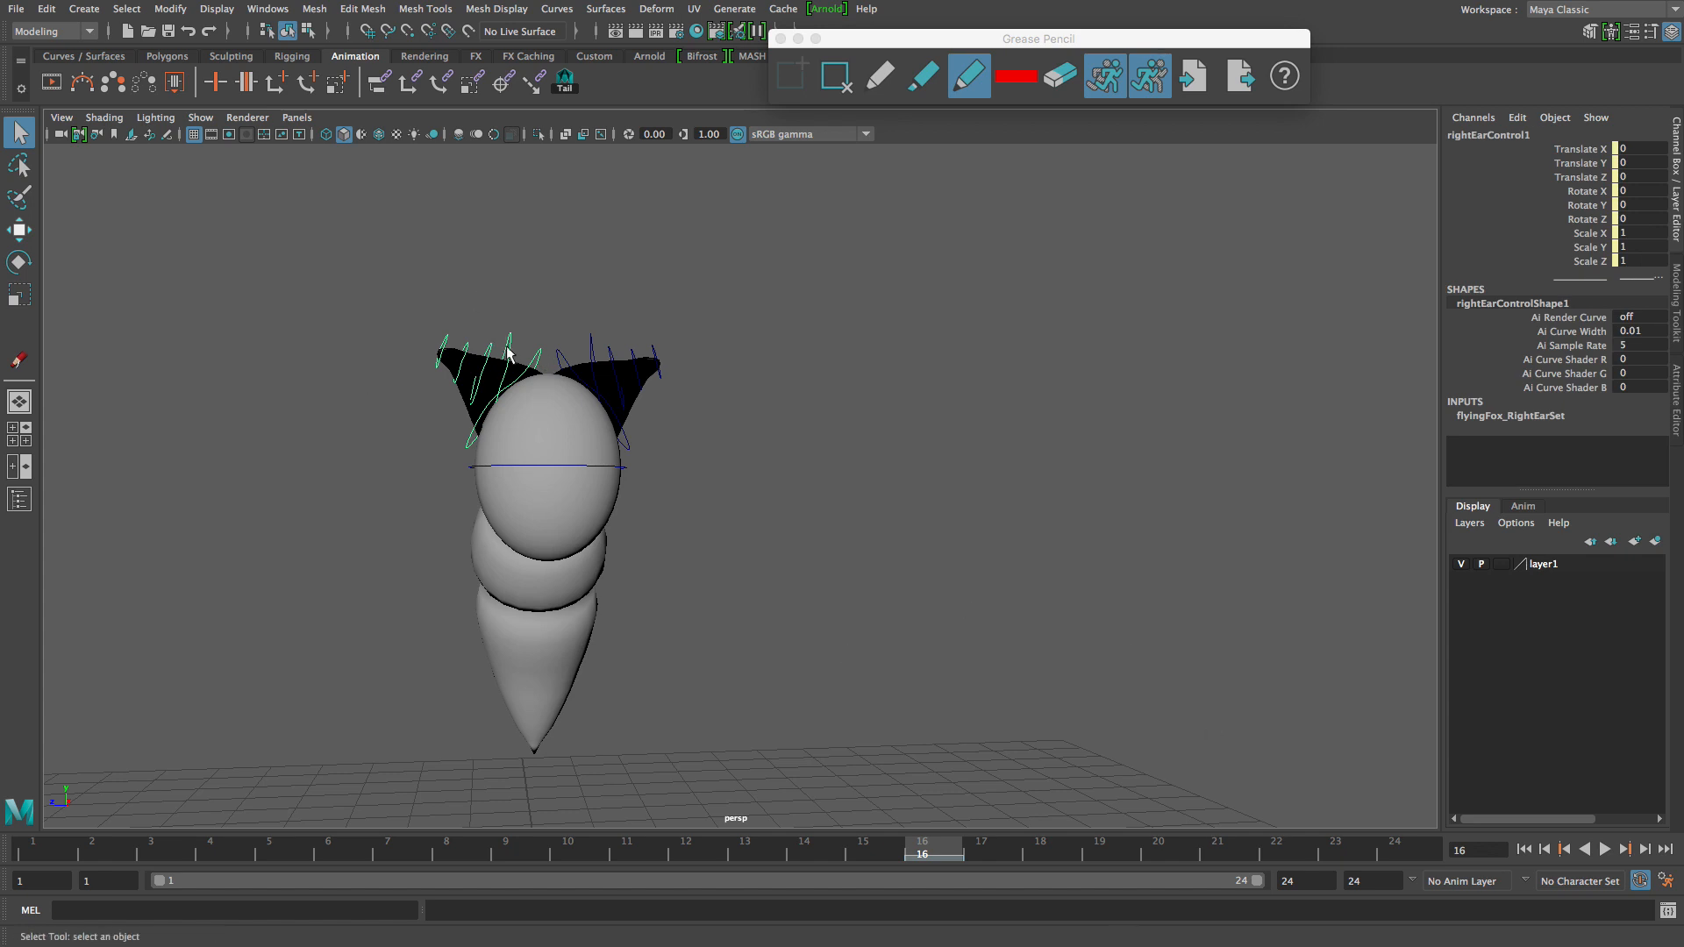
pyautogui.click(19, 360)
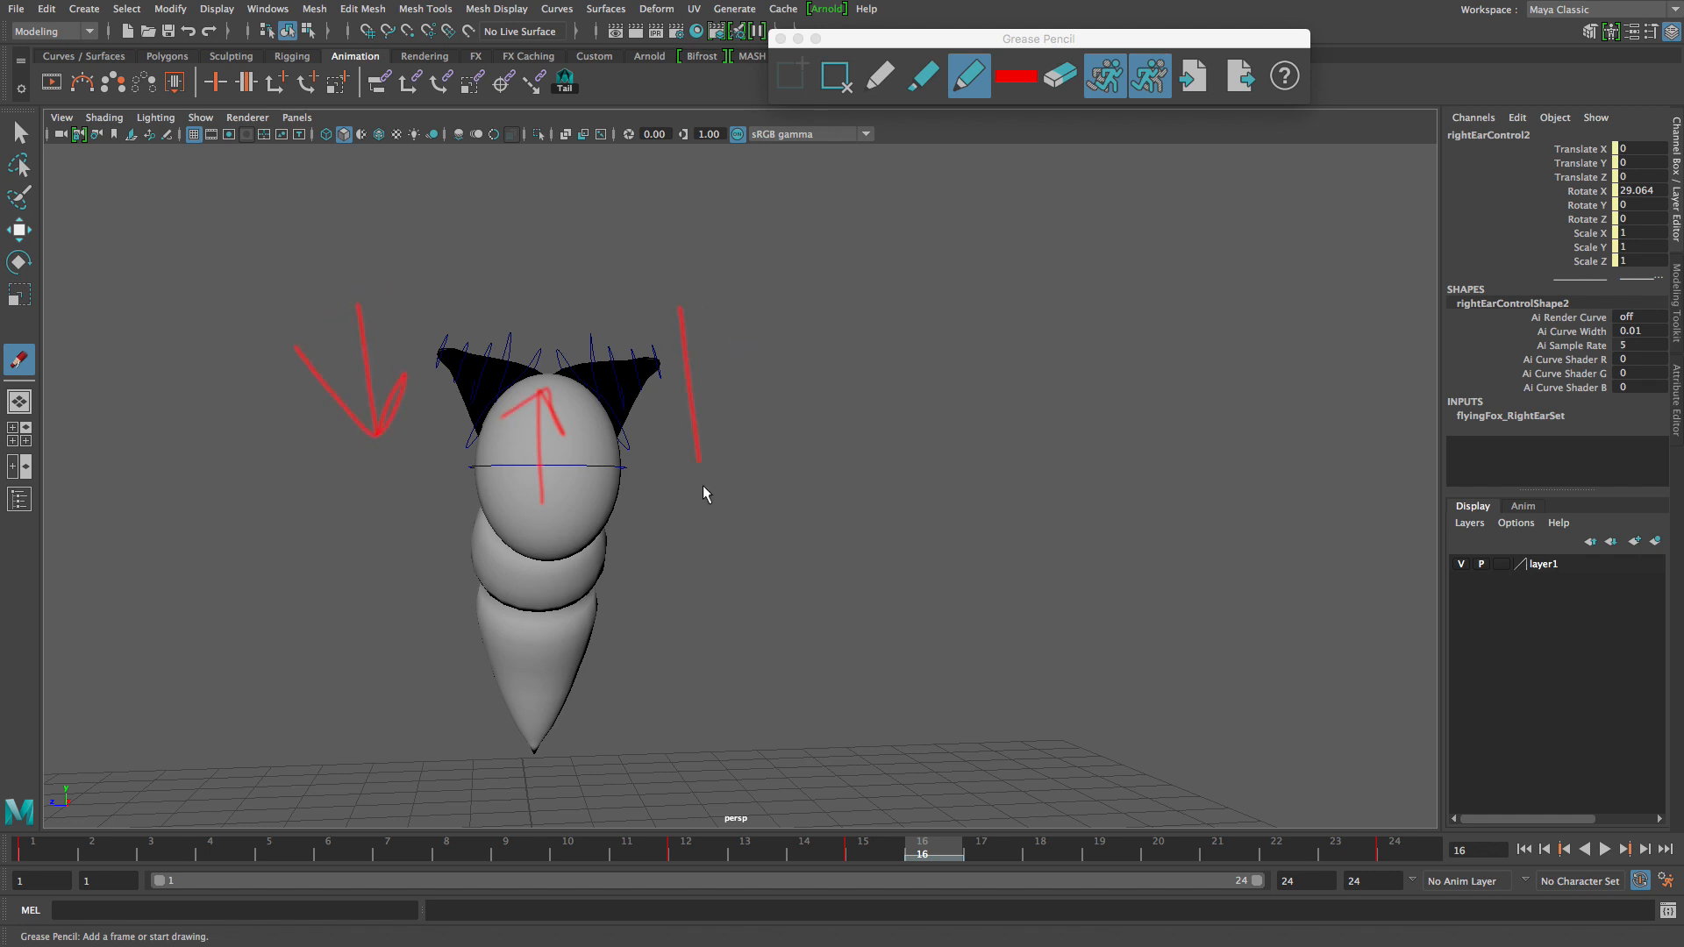
# Play the bounce from an angled view to compare the ear motion with the sketched arrows, and stop playback.
pyautogui.click(870, 856)
pyautogui.keyDown('alt'); pyautogui.moveTo(868, 737); pyautogui.dragTo(864, 511, button='right'); pyautogui.keyUp('alt')
pyautogui.keyDown('alt'); pyautogui.moveTo(864, 510); pyautogui.dragTo(905, 785); pyautogui.keyUp('alt')
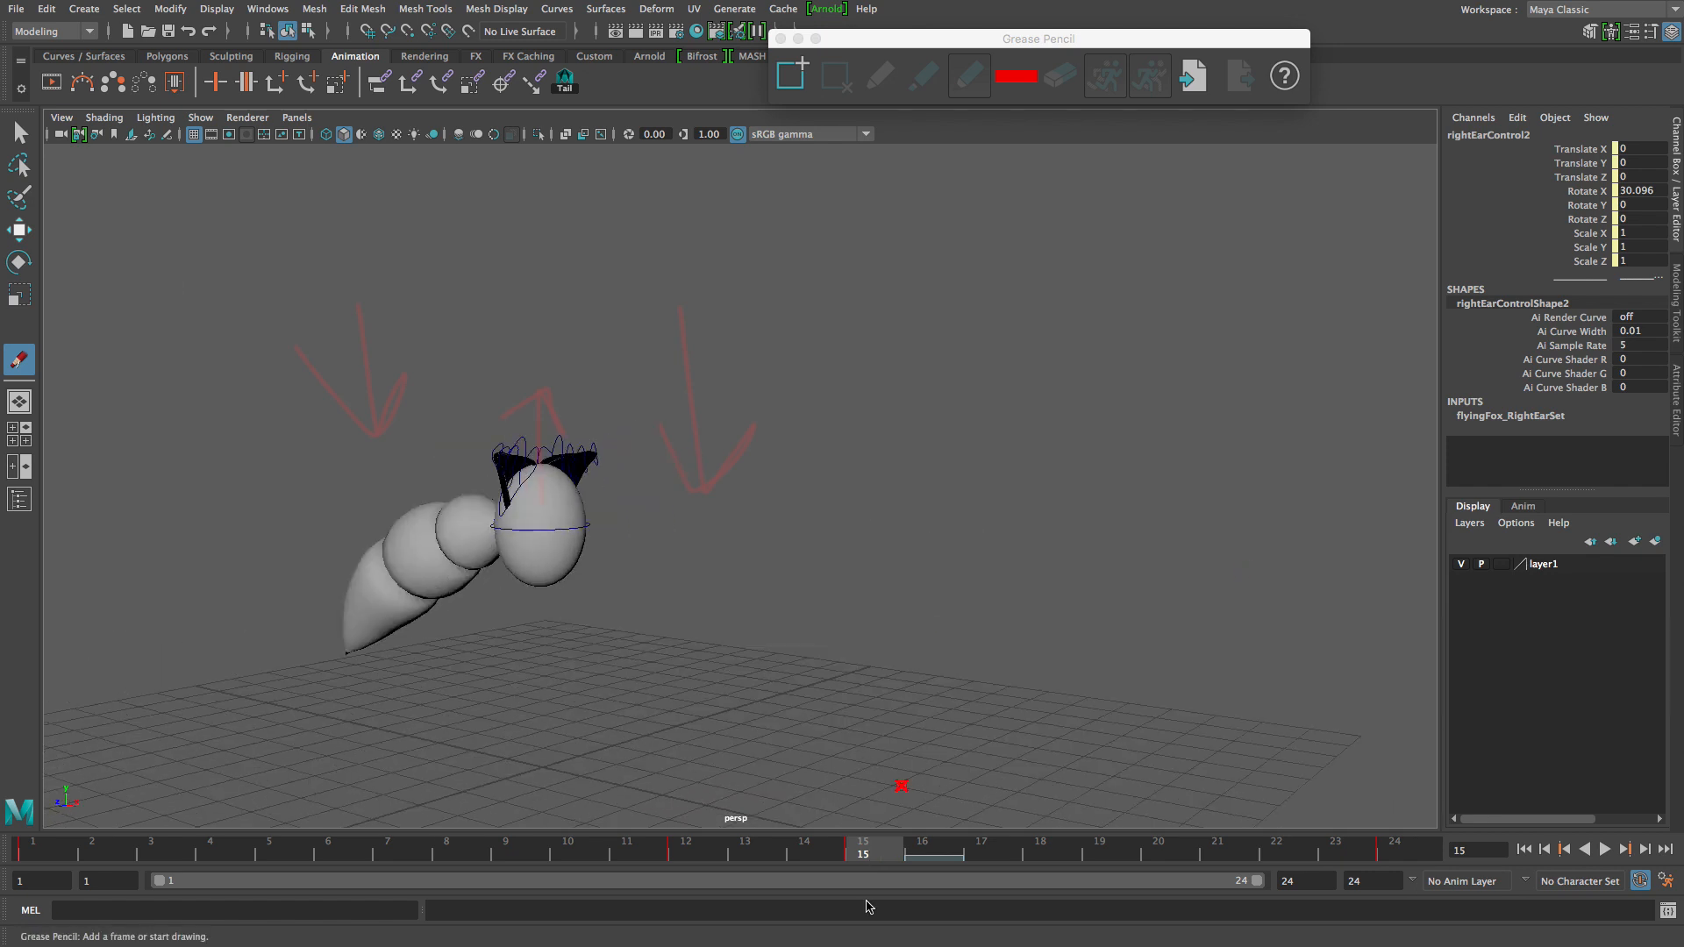
pyautogui.hotkey('alt', 'v')
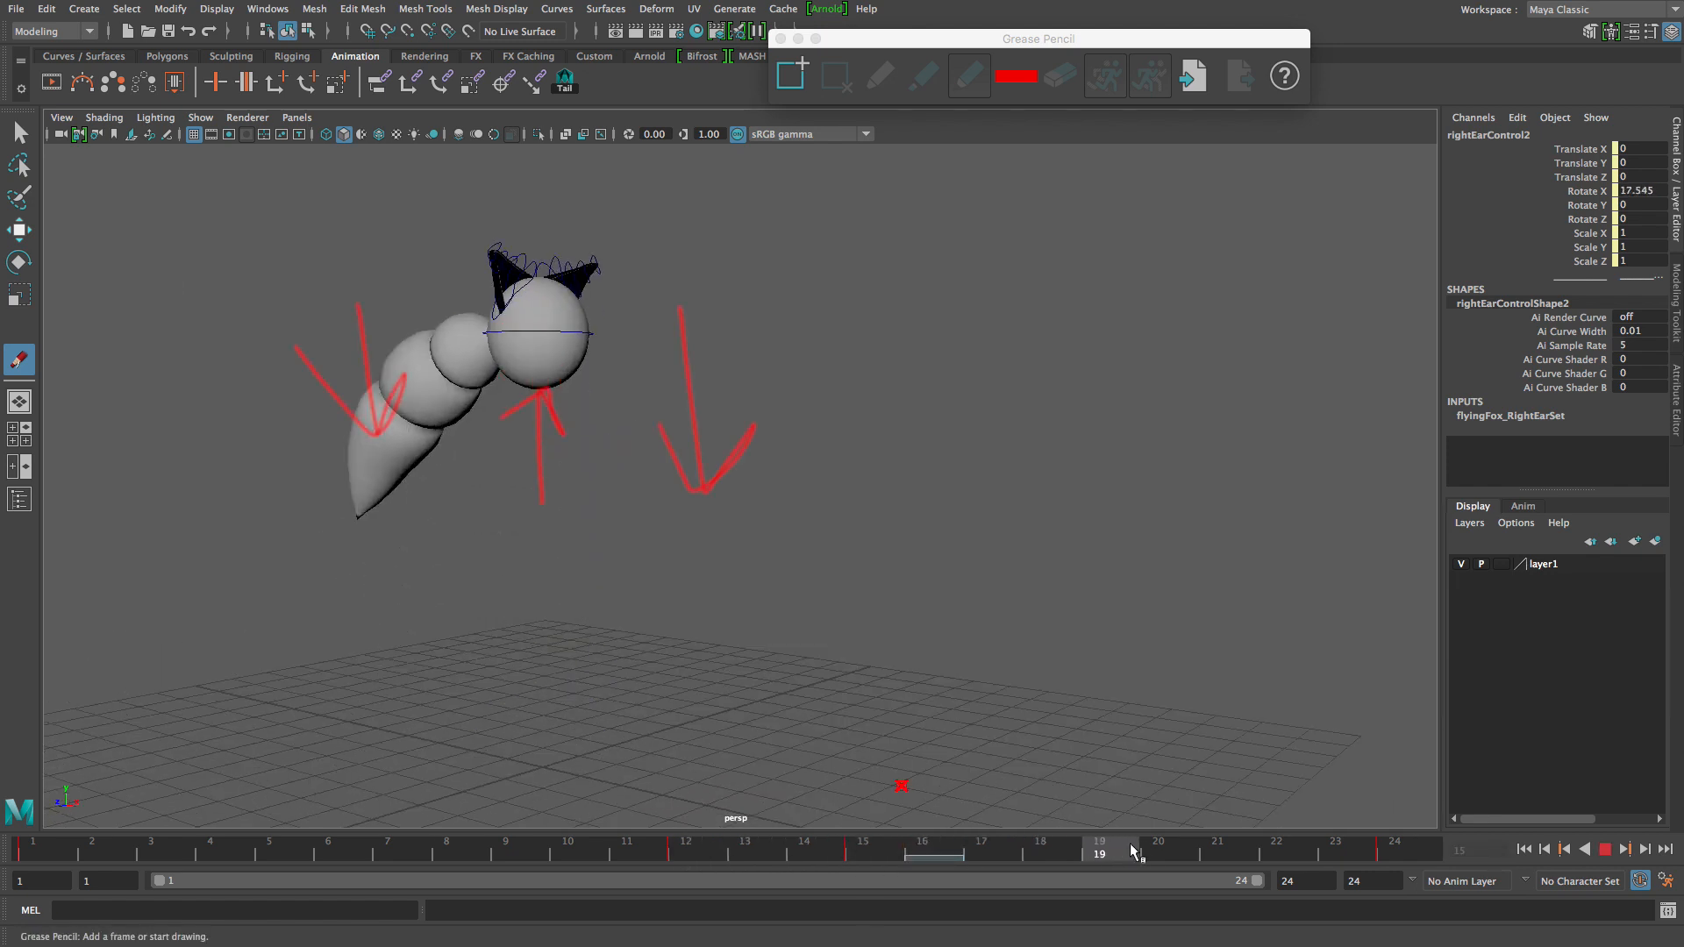
pyautogui.click(1605, 849)
pyautogui.moveTo(1192, 571)
pyautogui.keyDown('alt'); pyautogui.mouseDown()
pyautogui.moveTo(978, 544)
pyautogui.moveTo(895, 465)
pyautogui.moveTo(1037, 387)
pyautogui.moveTo(978, 399)
pyautogui.mouseUp(); pyautogui.keyUp('alt')
pyautogui.keyDown('alt'); pyautogui.moveTo(489, 387); pyautogui.dragTo(691, 402); pyautogui.keyUp('alt')
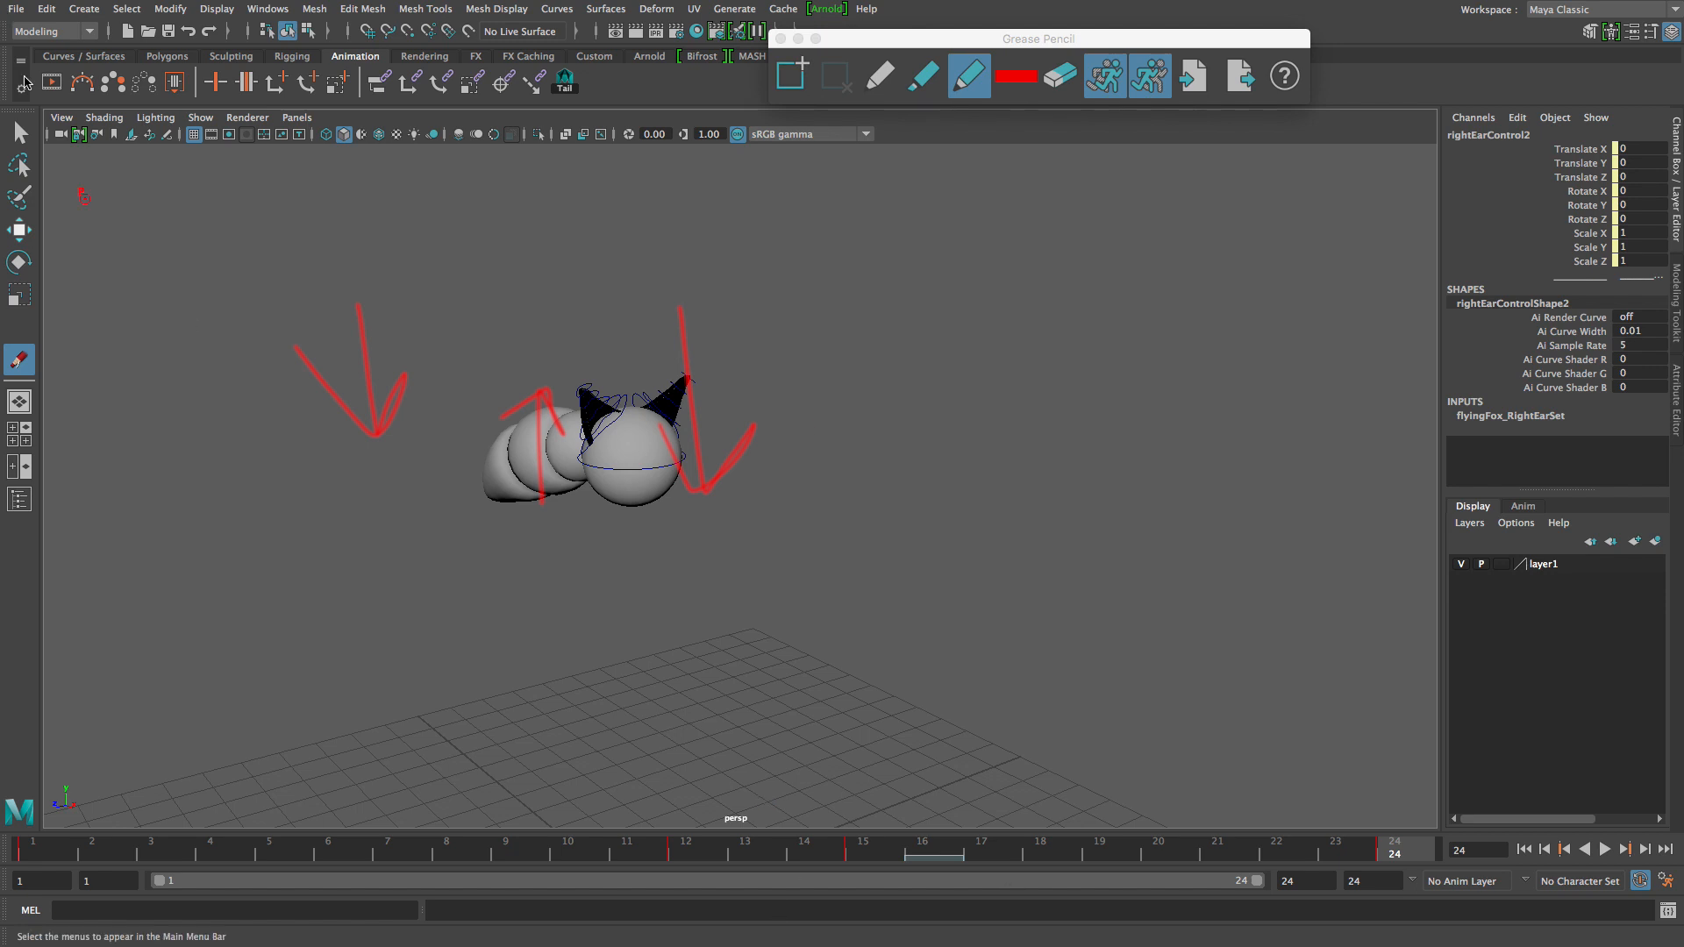
# Delete the Grease Pencil arrow drawing on frame 16.
pyautogui.click(19, 133)
pyautogui.click(945, 864)
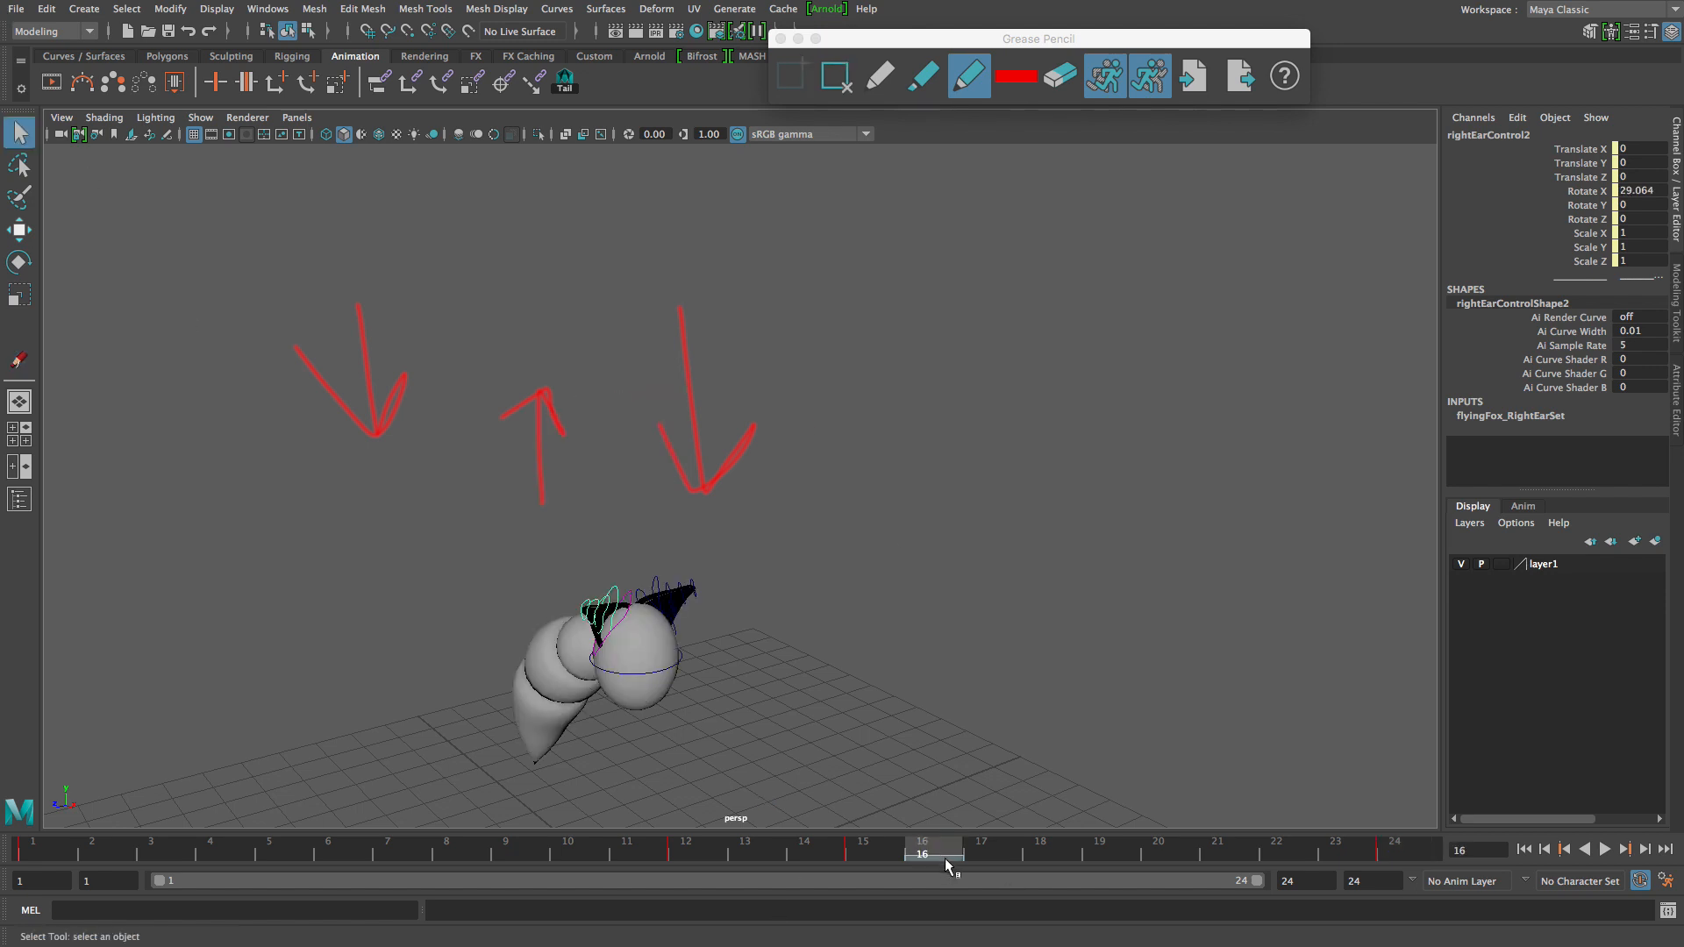
pyautogui.click(839, 90)
# Scrub from frame 1 to 24 and play the bounce from several angles to review the ear overlap, and stop playback.
pyautogui.hotkey('alt', 'v')
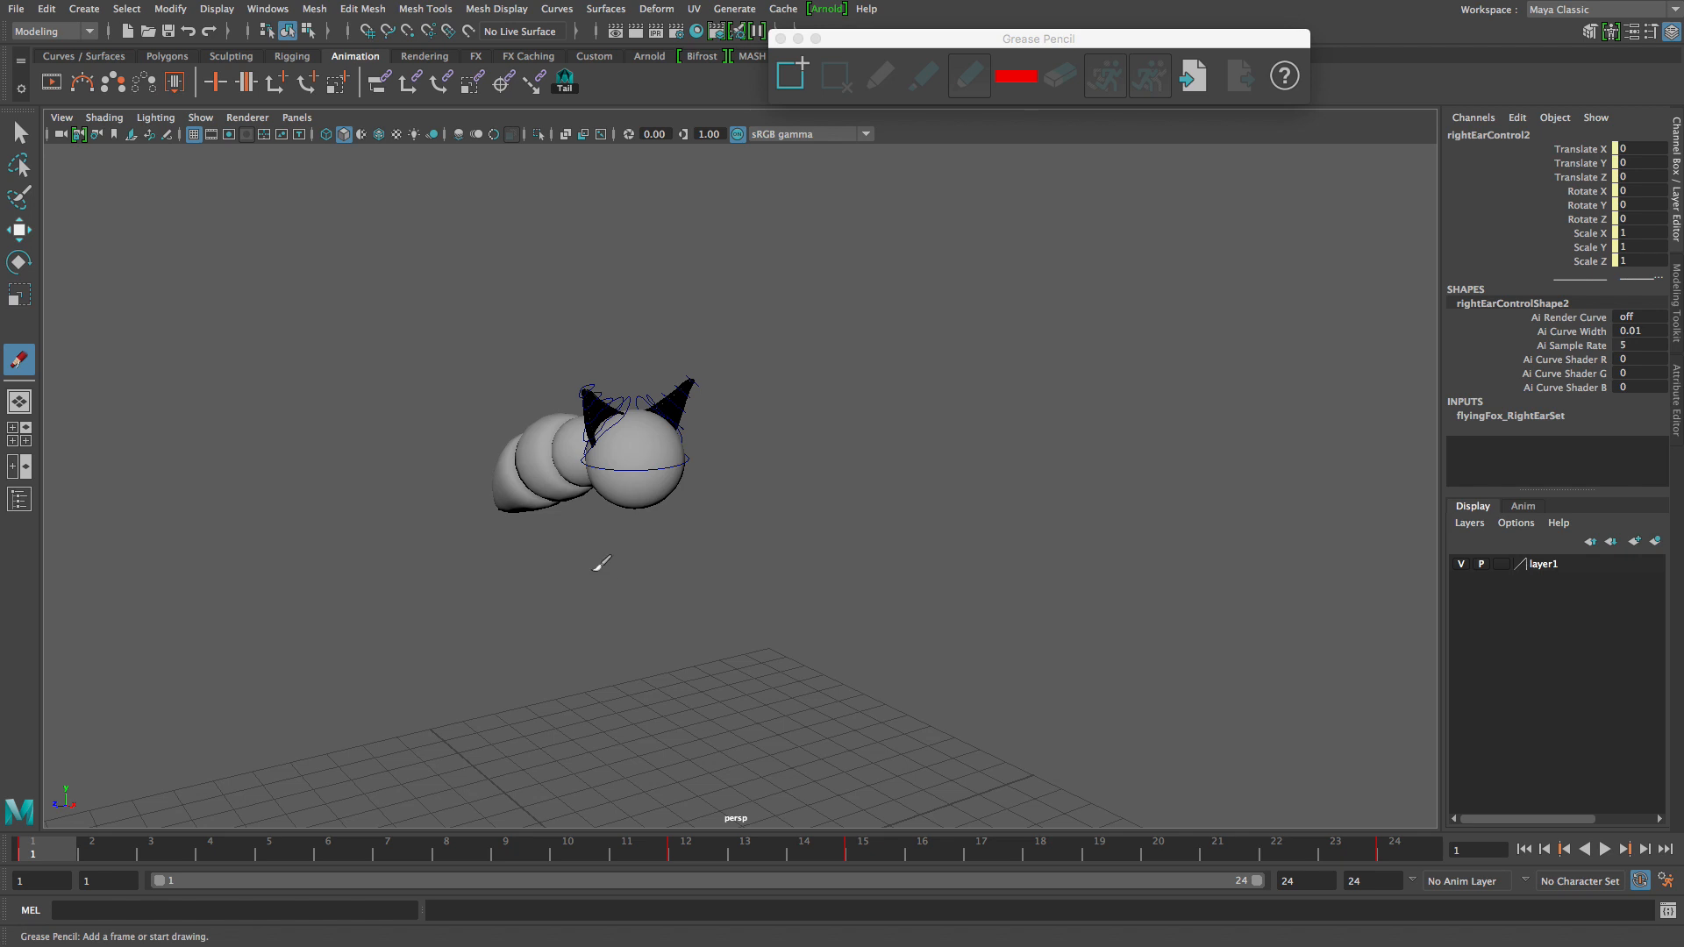
pyautogui.moveTo(35, 867); pyautogui.dragTo(1394, 855)
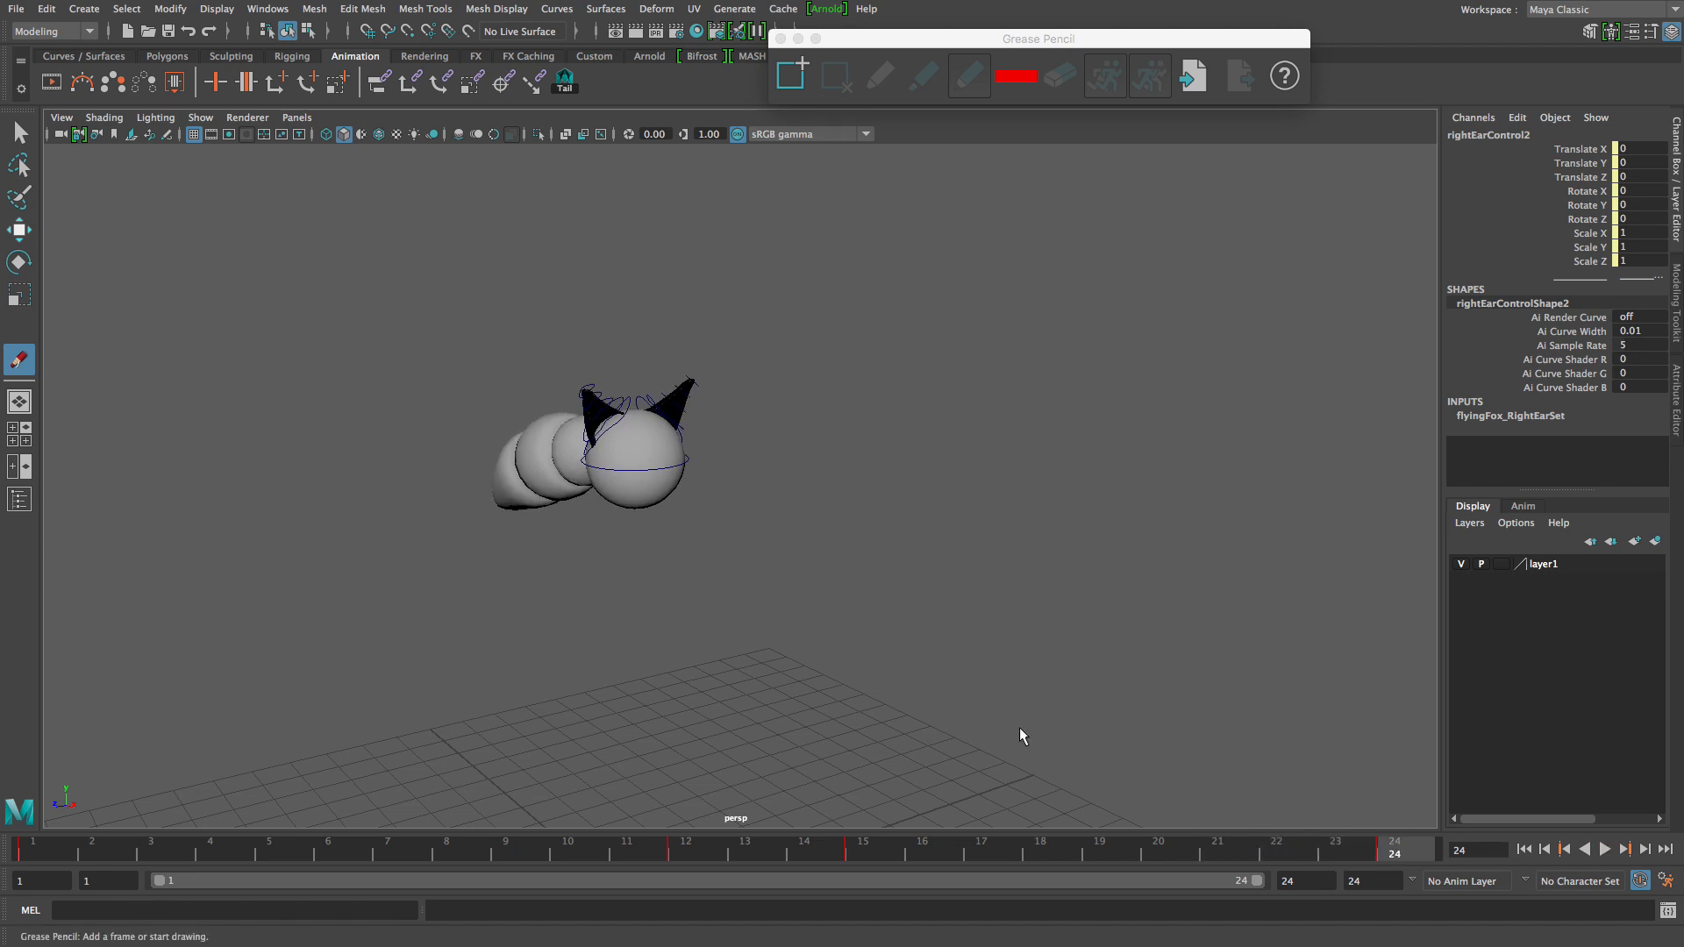
pyautogui.click(1604, 849)
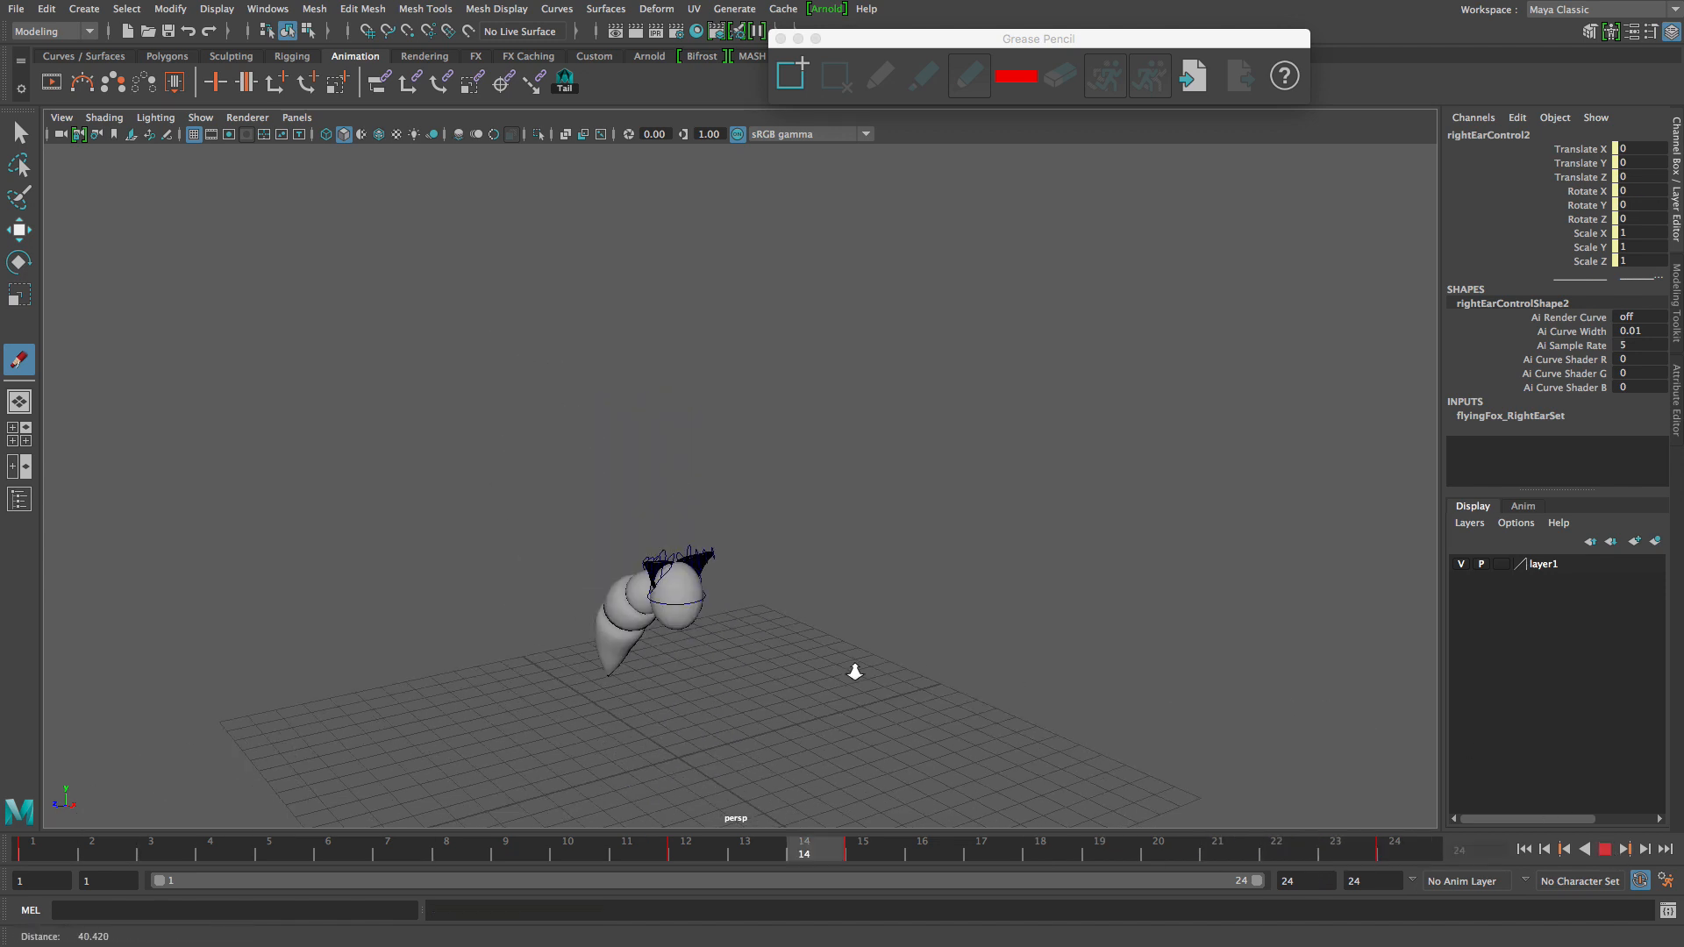
pyautogui.keyDown('alt'); pyautogui.moveTo(950, 642); pyautogui.dragTo(903, 471, button='middle'); pyautogui.keyUp('alt')
pyautogui.keyDown('alt'); pyautogui.moveTo(1009, 640); pyautogui.dragTo(1035, 587, button='right'); pyautogui.keyUp('alt')
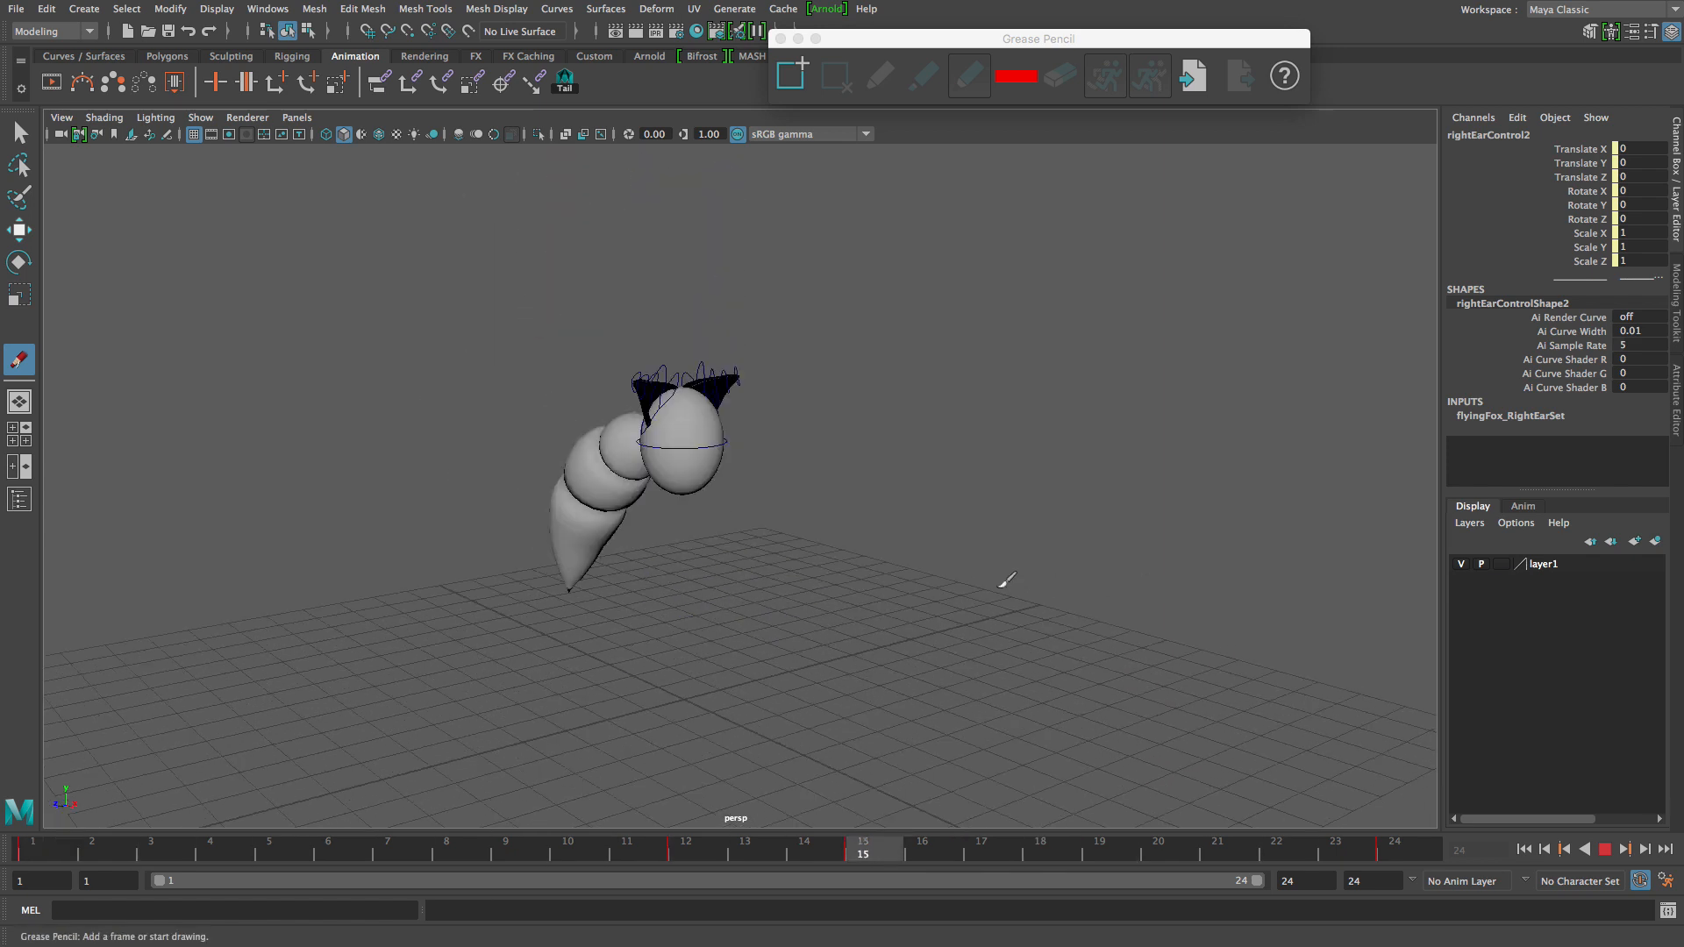
pyautogui.moveTo(966, 576)
pyautogui.keyDown('alt'); pyautogui.mouseDown()
pyautogui.moveTo(1017, 544)
pyautogui.moveTo(974, 552)
pyautogui.mouseUp(); pyautogui.keyUp('alt')
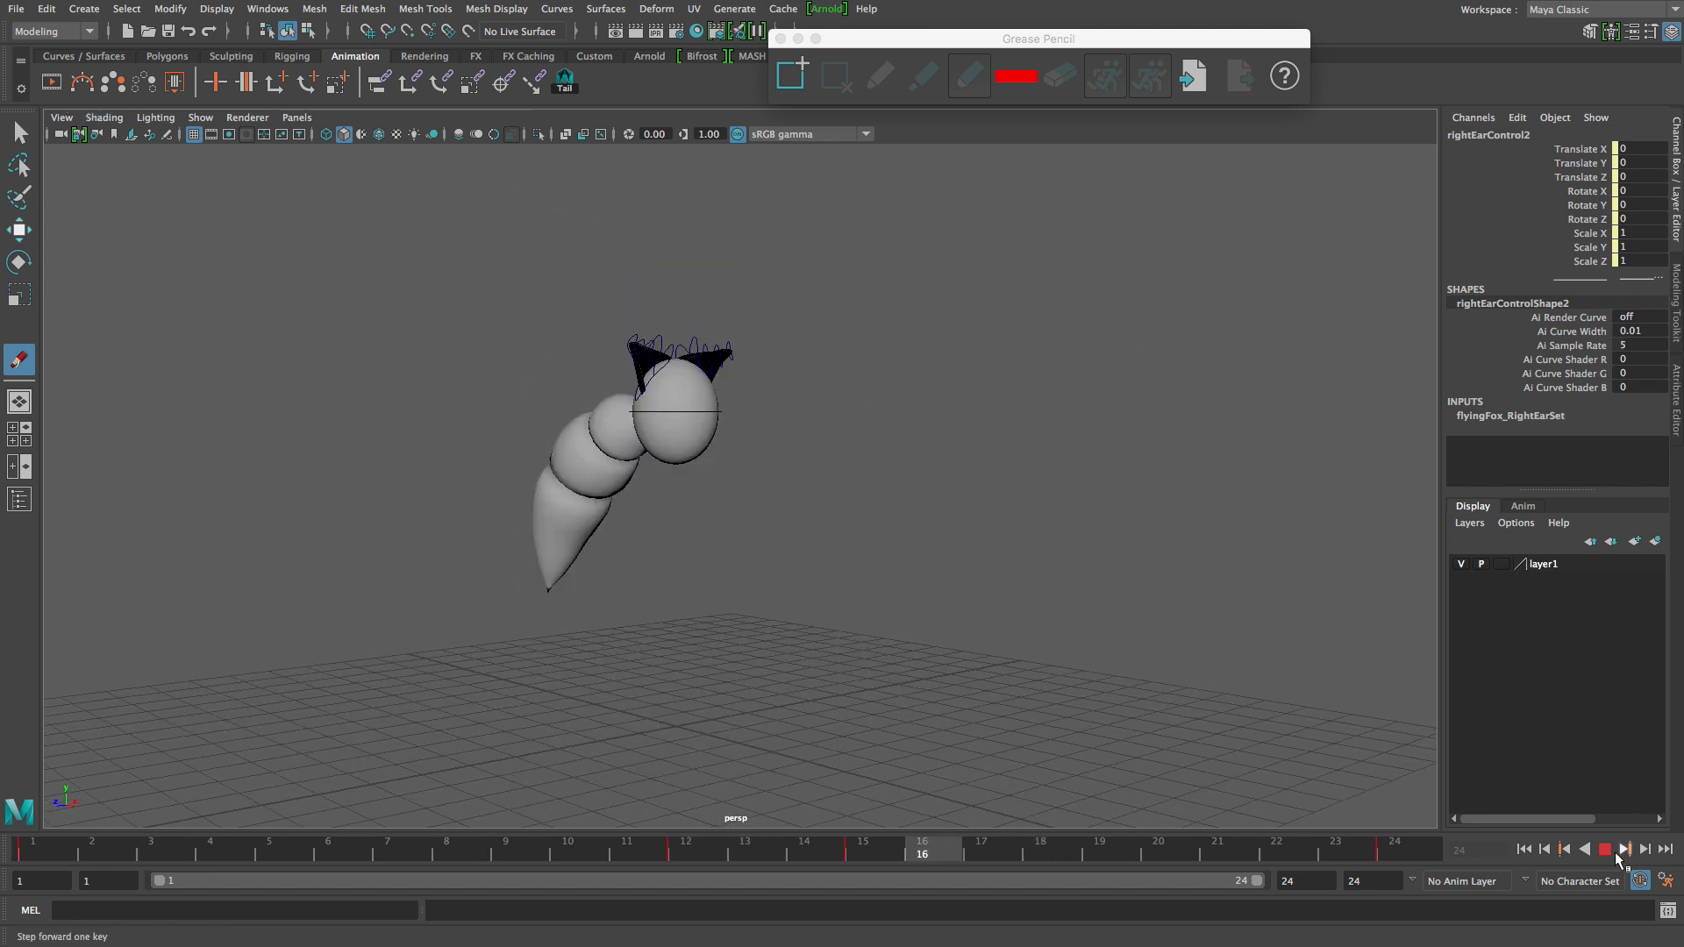
pyautogui.click(1609, 851)
# Save the Ball_Bounce_001 scene, accepting the student version notice, and exit full-screen mode.
pyautogui.hotkey('ctrl', 's')
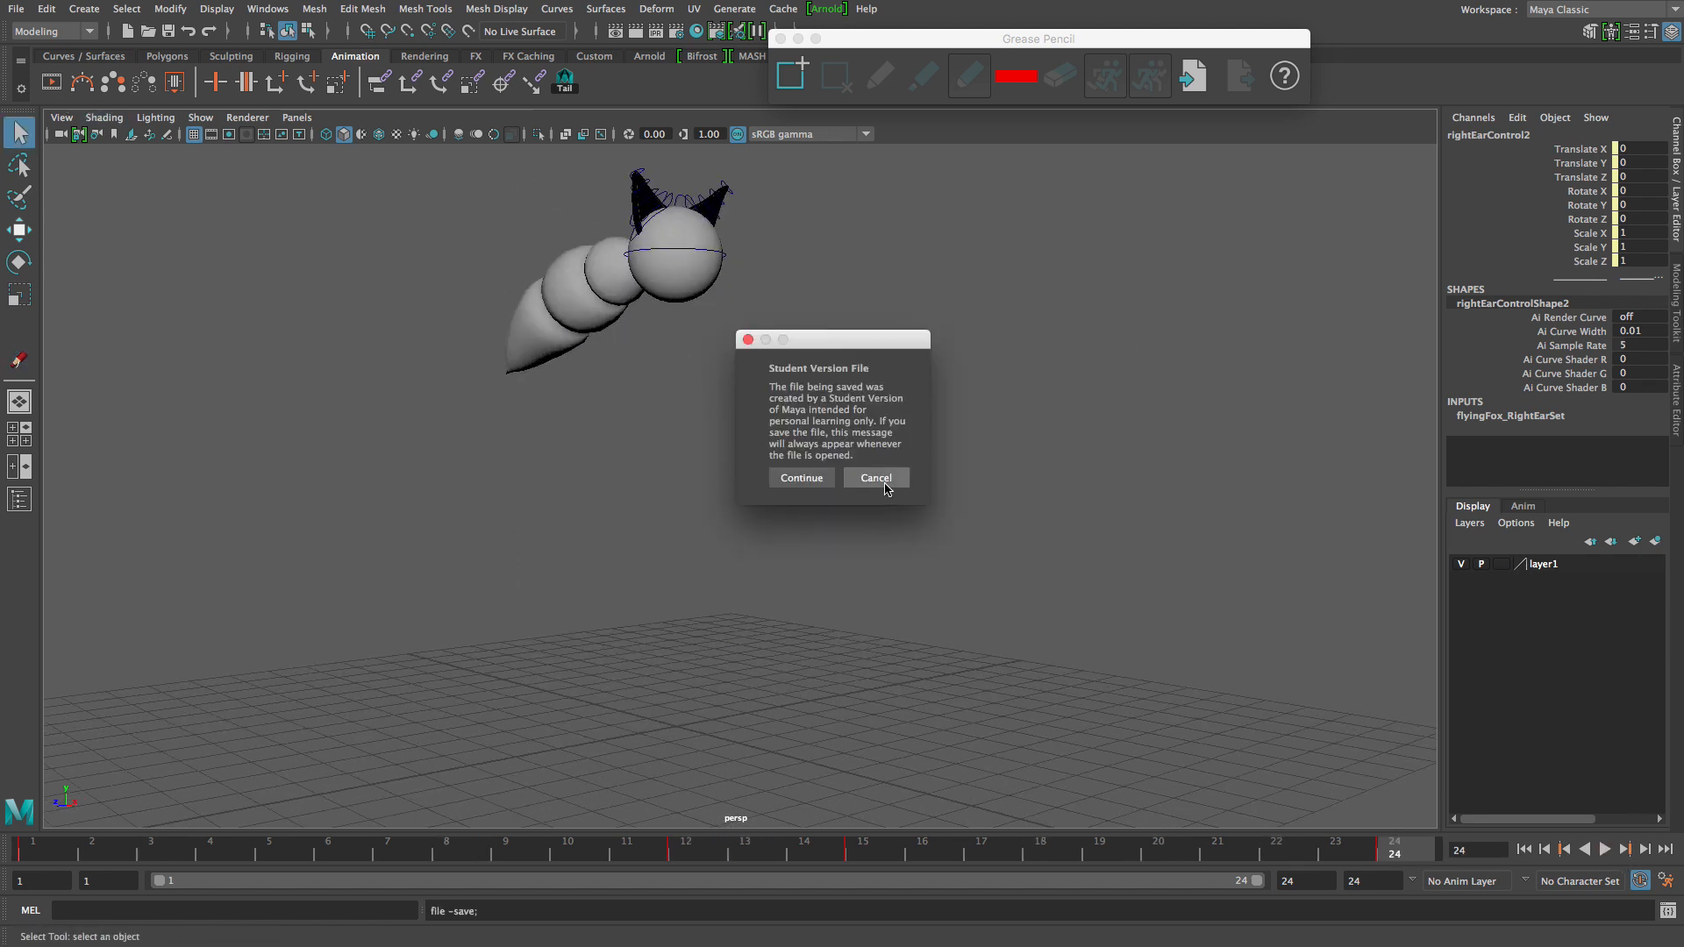
pyautogui.click(802, 478)
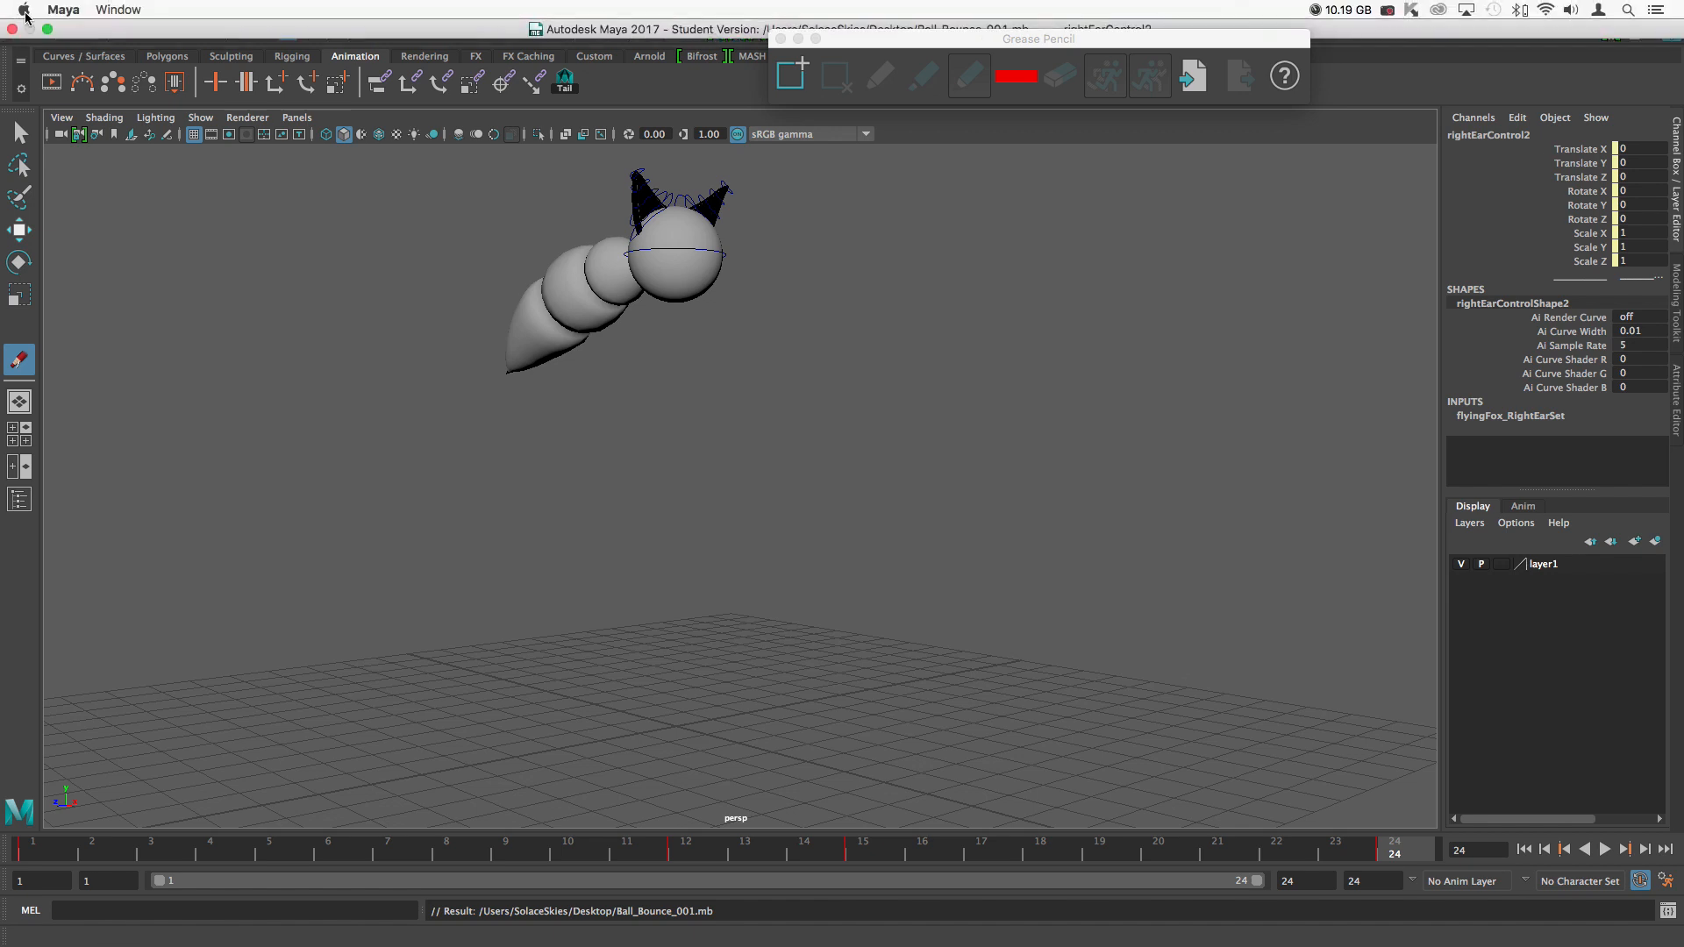
pyautogui.click(48, 30)
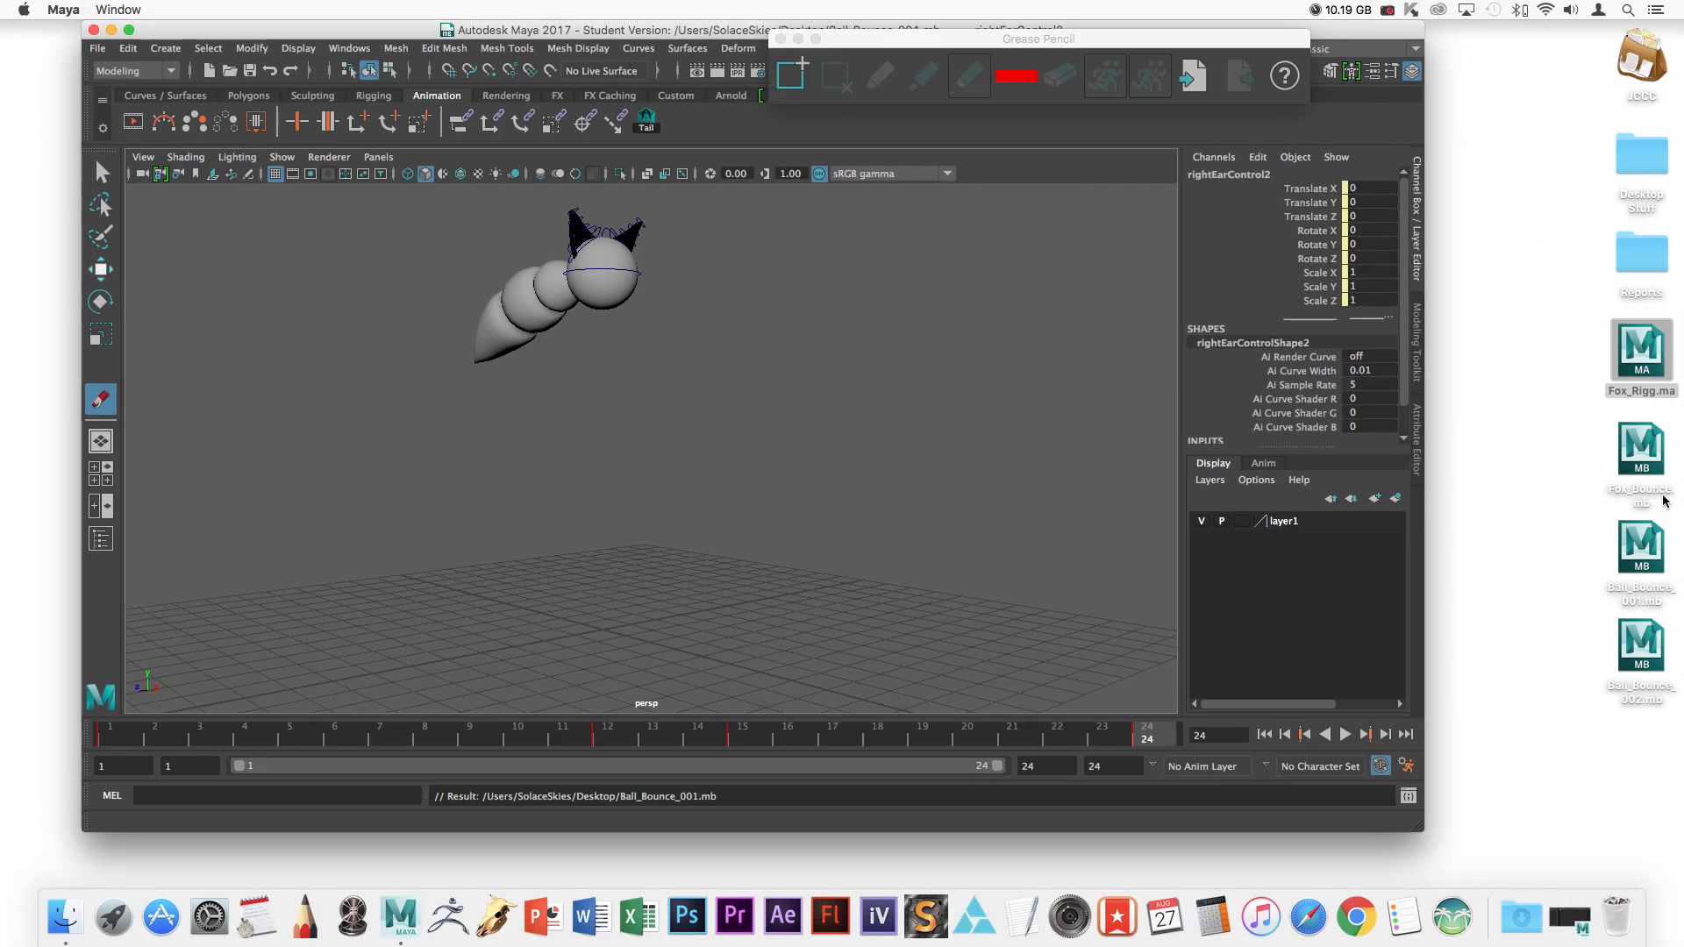
# Close the Graph Editor window and open the Fox_Bounce.mb scene from the desktop.
pyautogui.click(1667, 571)
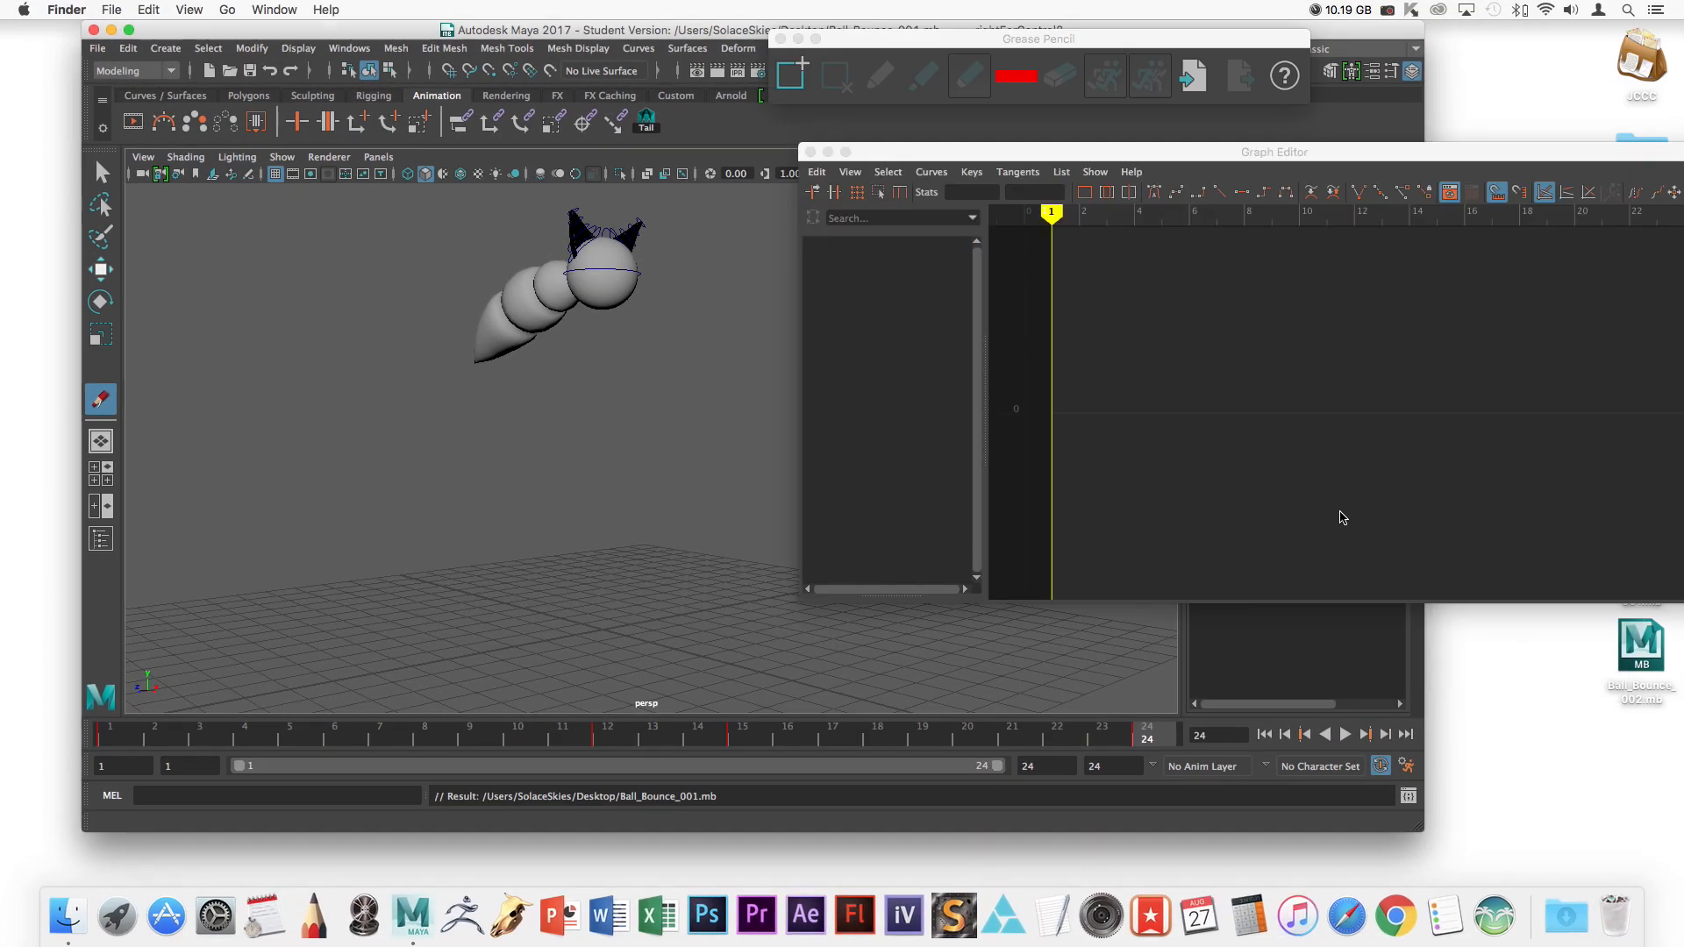
pyautogui.click(809, 153)
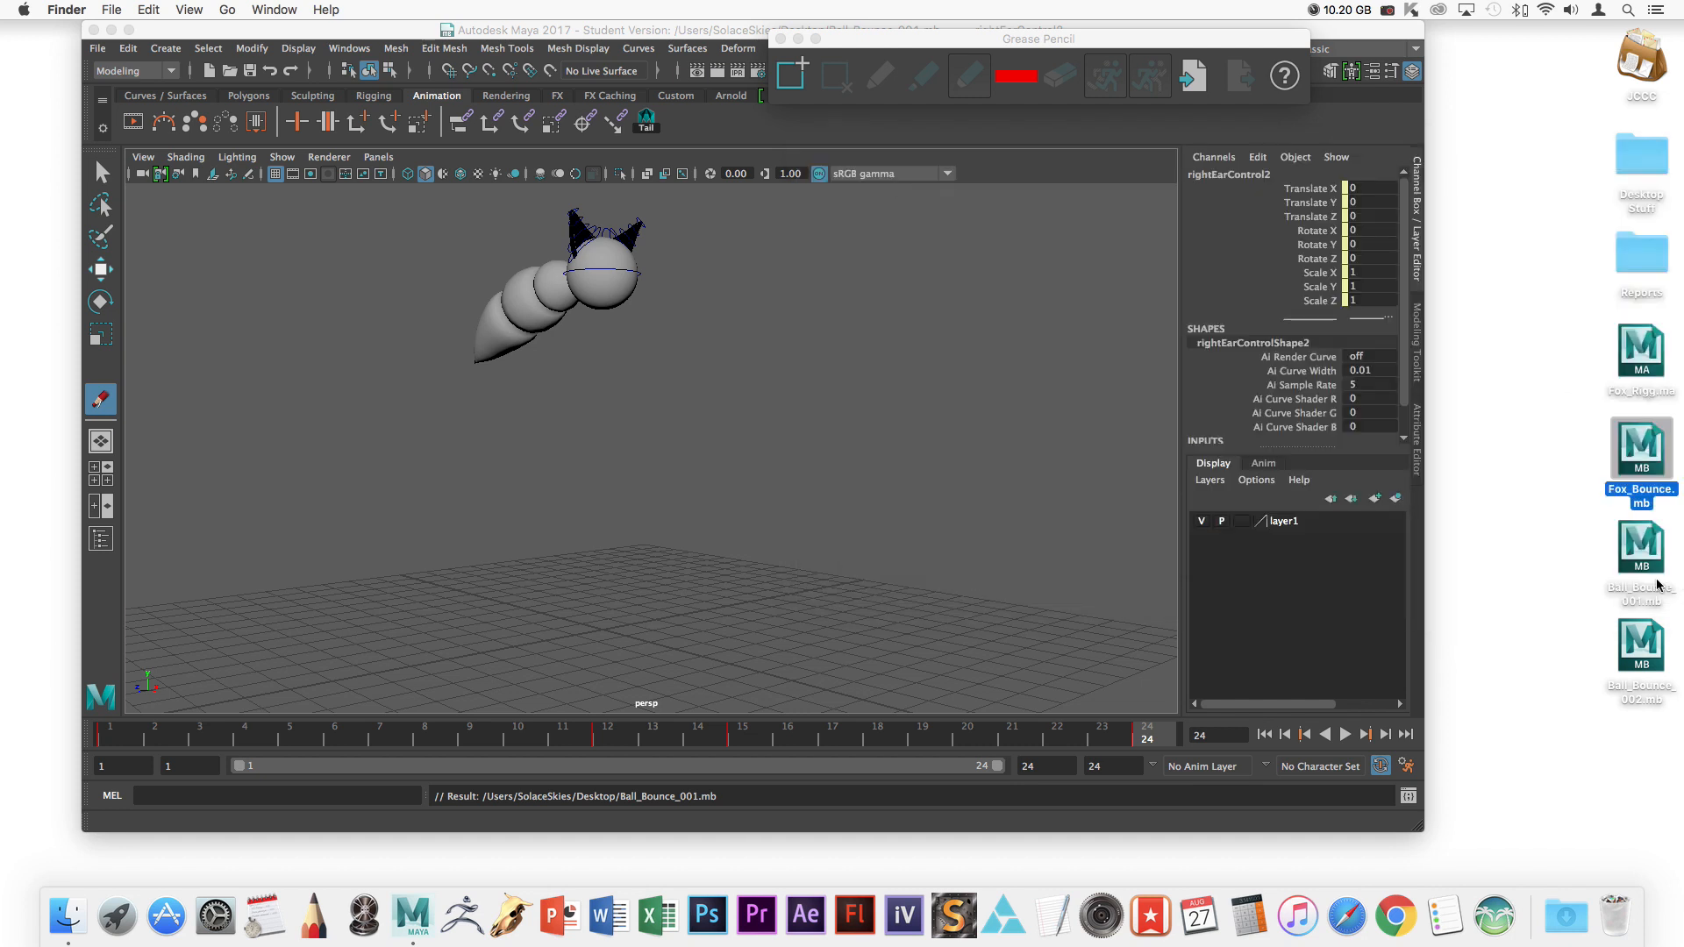
pyautogui.doubleClick(1625, 469)
pyautogui.click(803, 496)
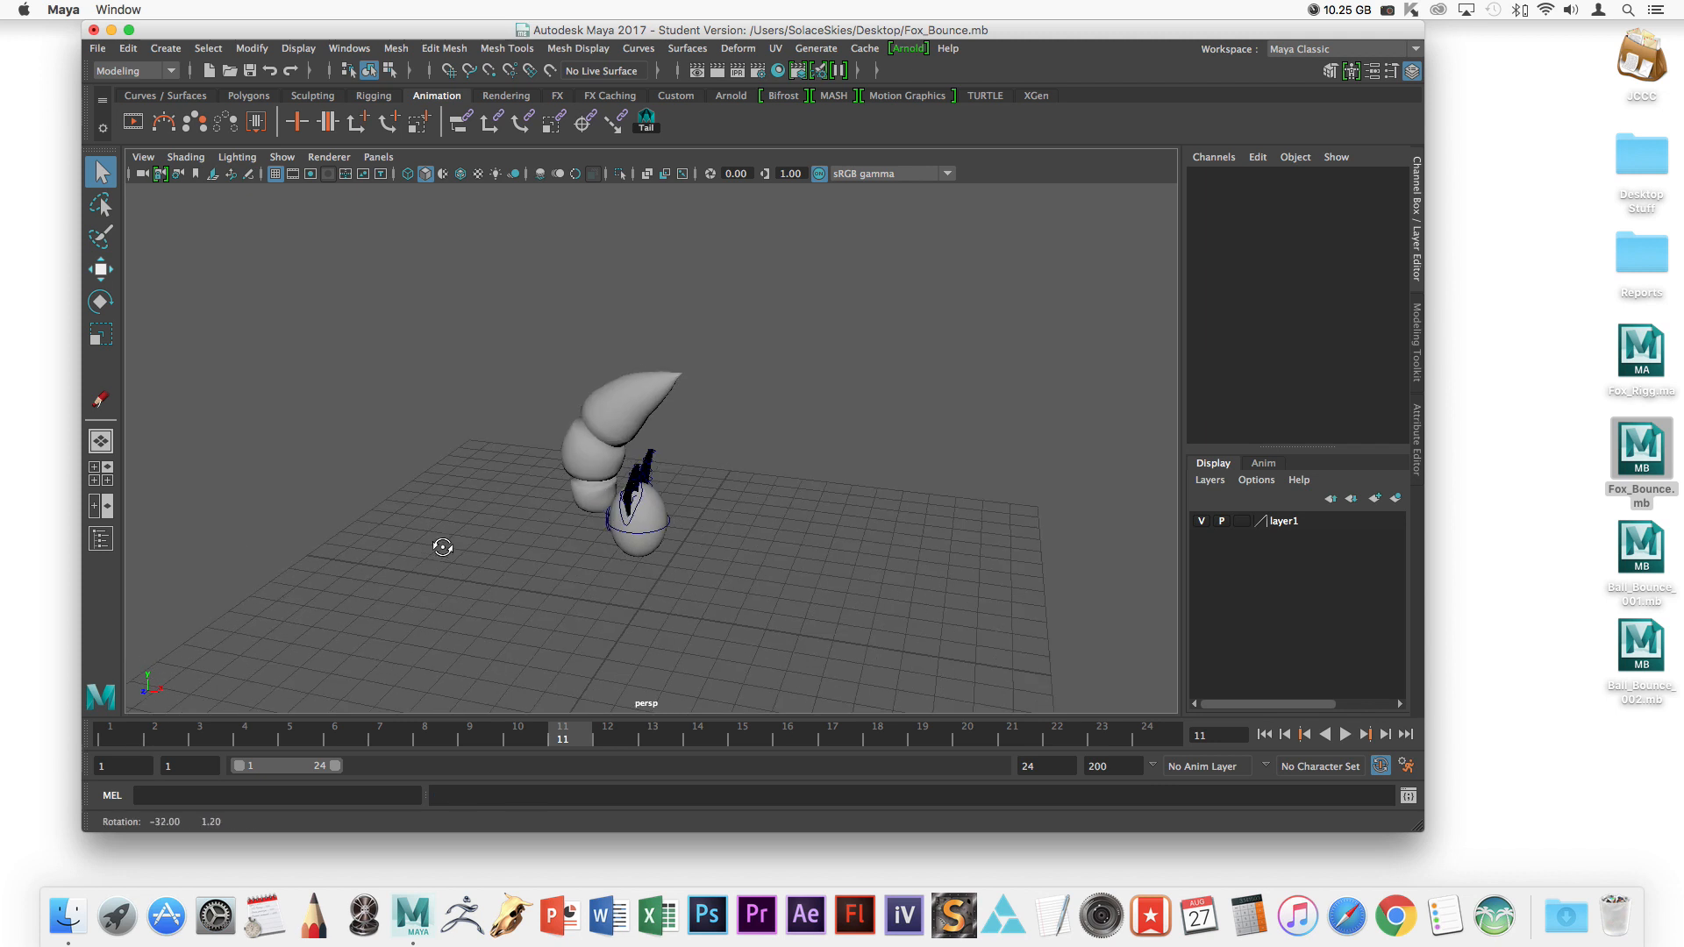
# Play the Fox_Bounce animation to review the tail and ear movement, and stop playback.
pyautogui.click(1343, 734)
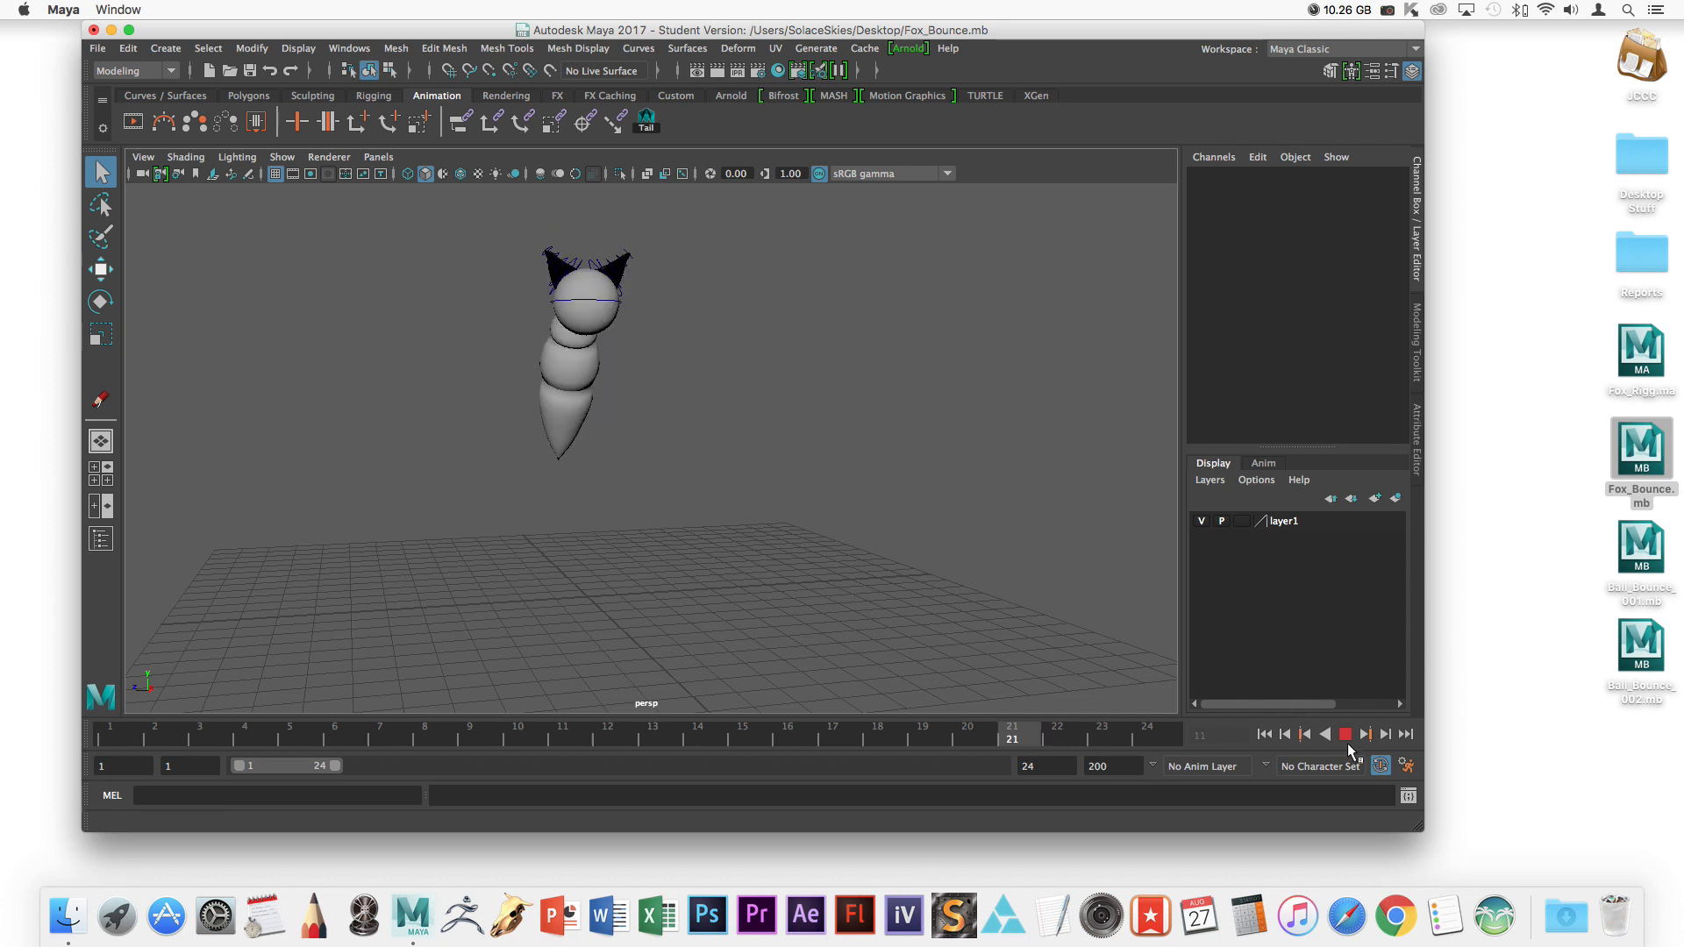
pyautogui.keyDown('alt'); pyautogui.moveTo(491, 445); pyautogui.dragTo(508, 477, button='middle'); pyautogui.keyUp('alt')
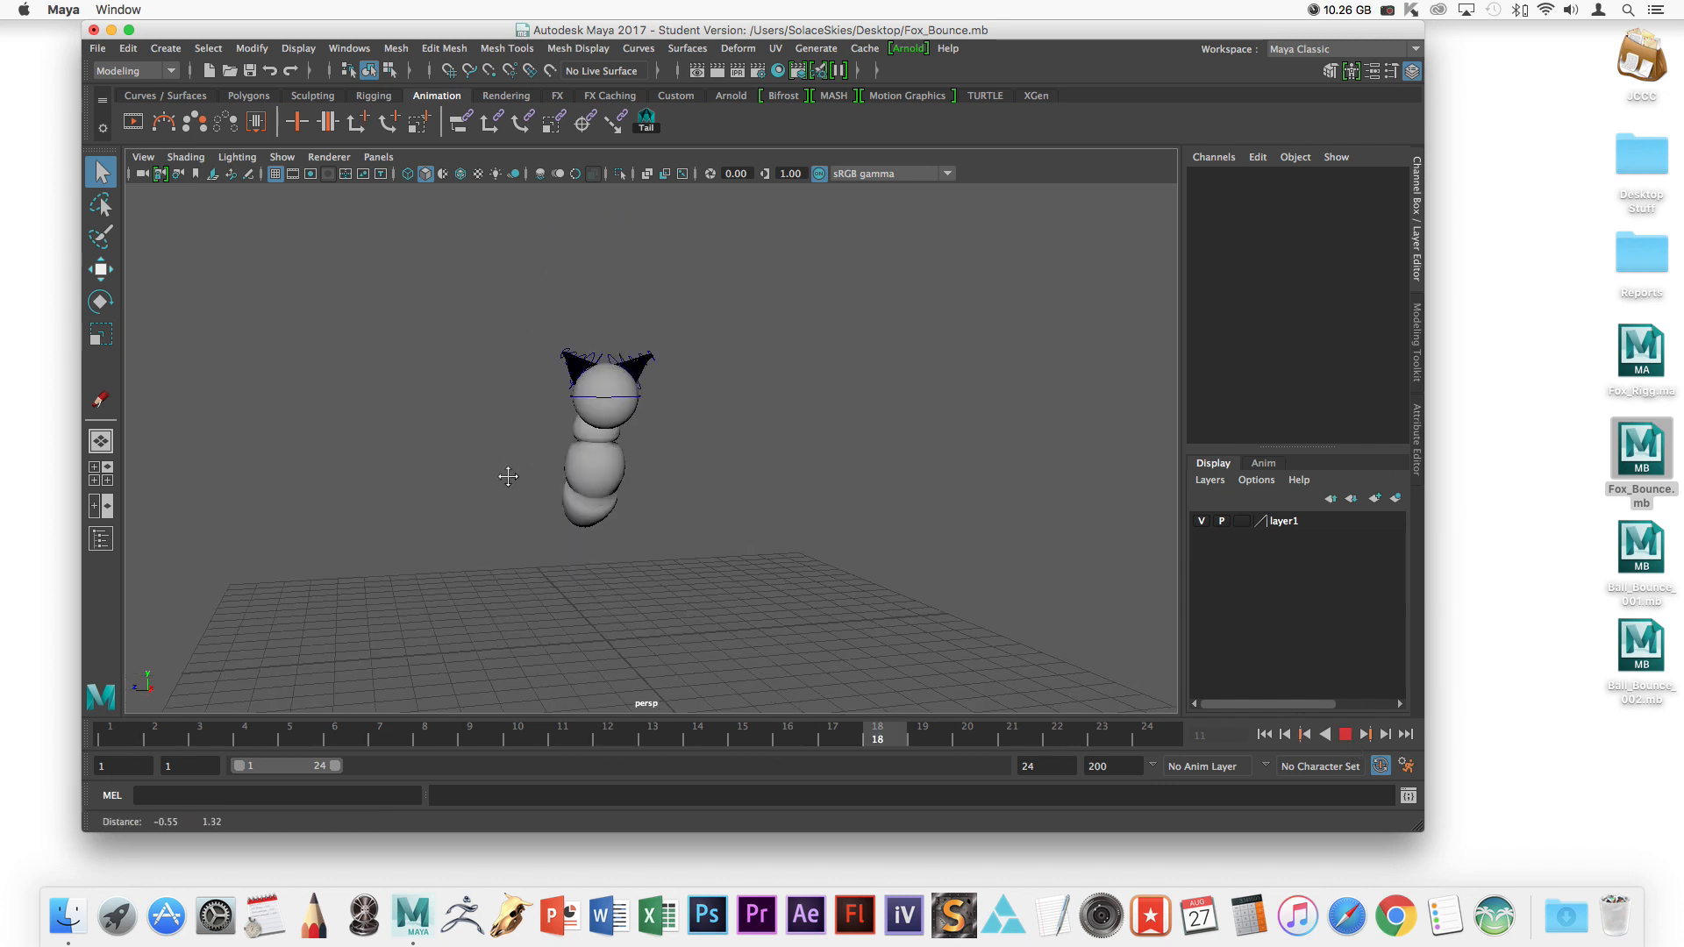
pyautogui.click(1346, 736)
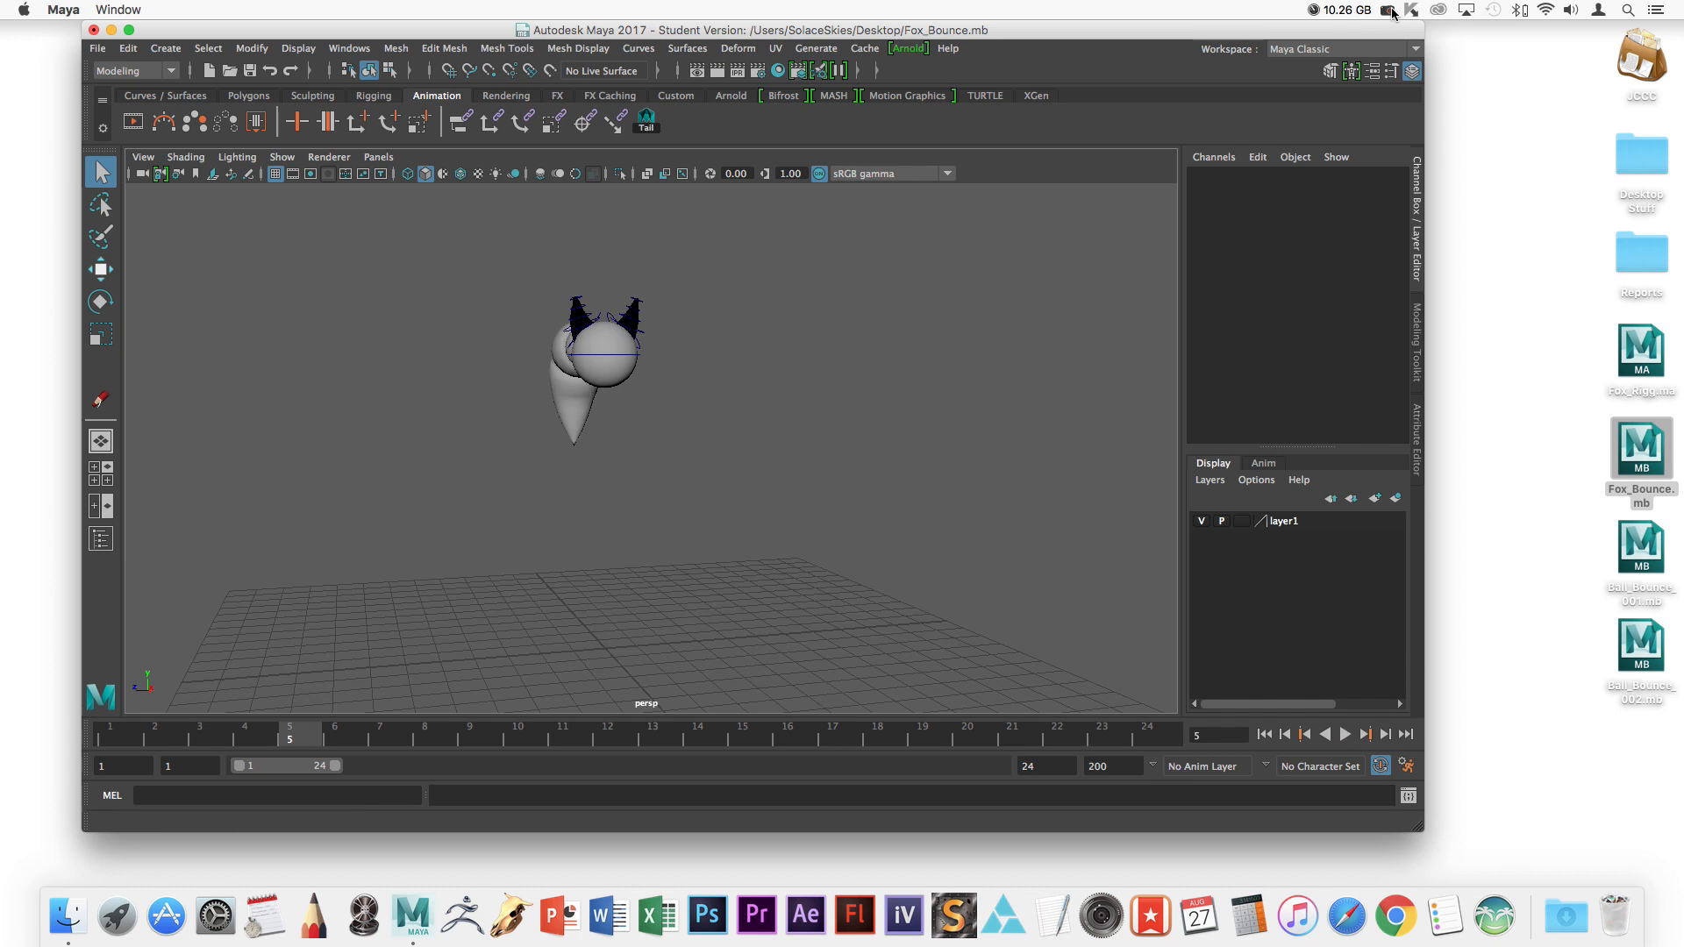